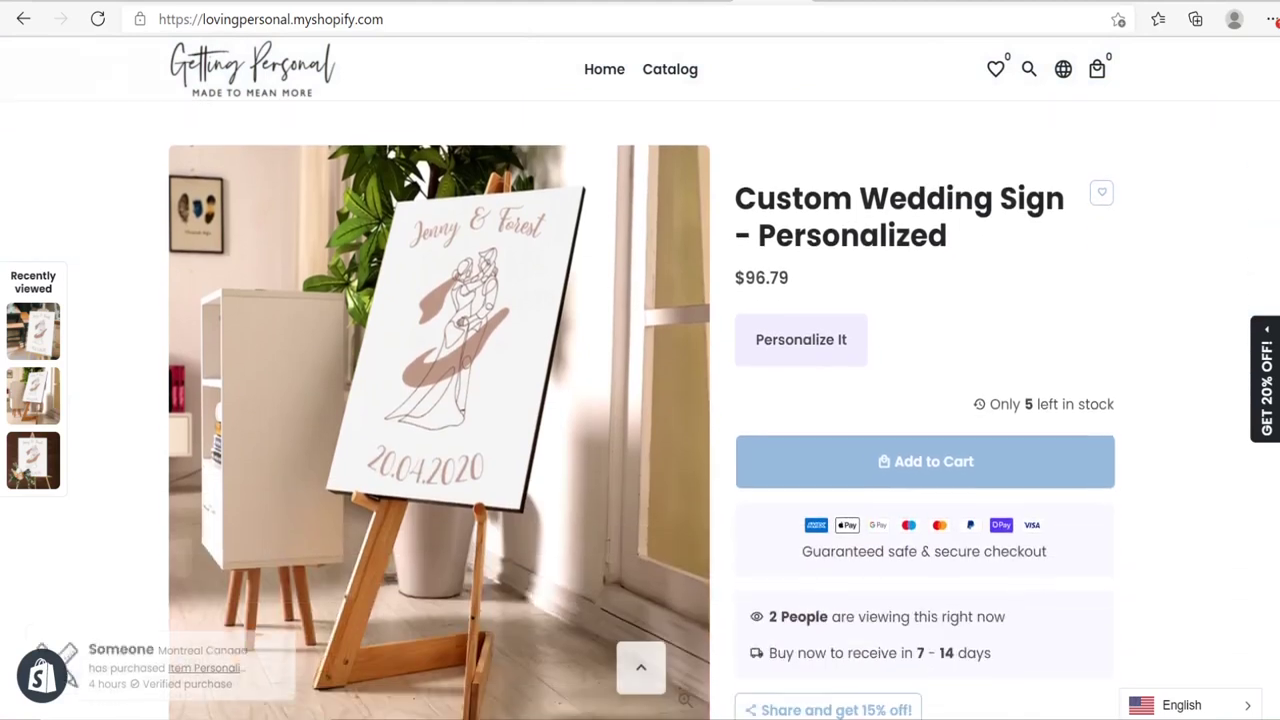
Personalize the Custom Wedding Sign with the names "Your Name & Another Name" and the date 05.09.1992.
left_click(783, 334)
left_click(810, 433)
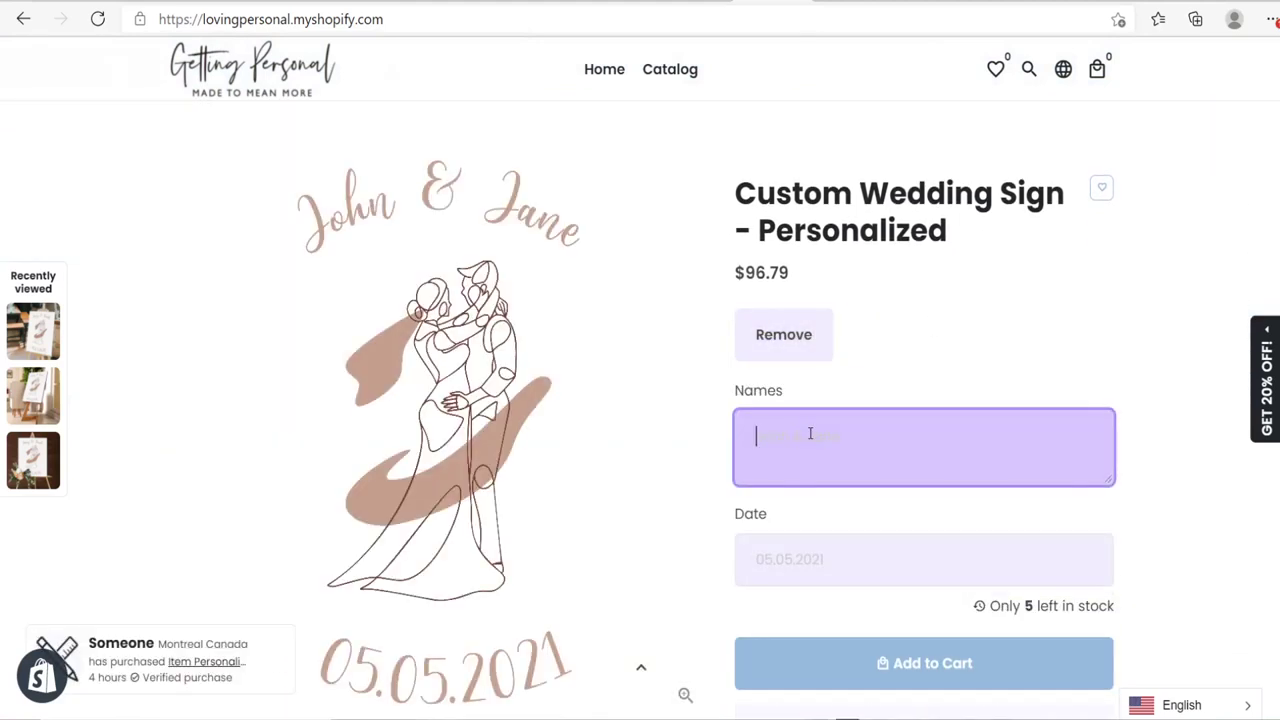
type("Your Name & Another Name")
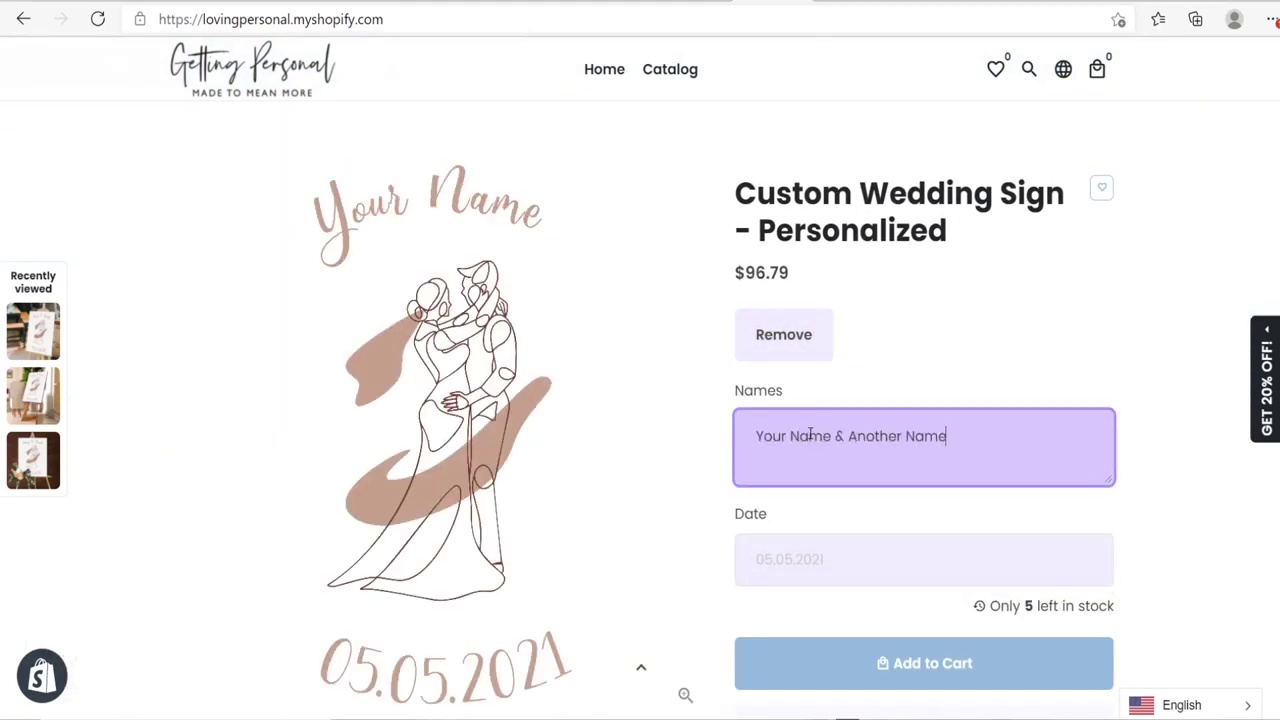
left_click(838, 550)
type("05.09.")
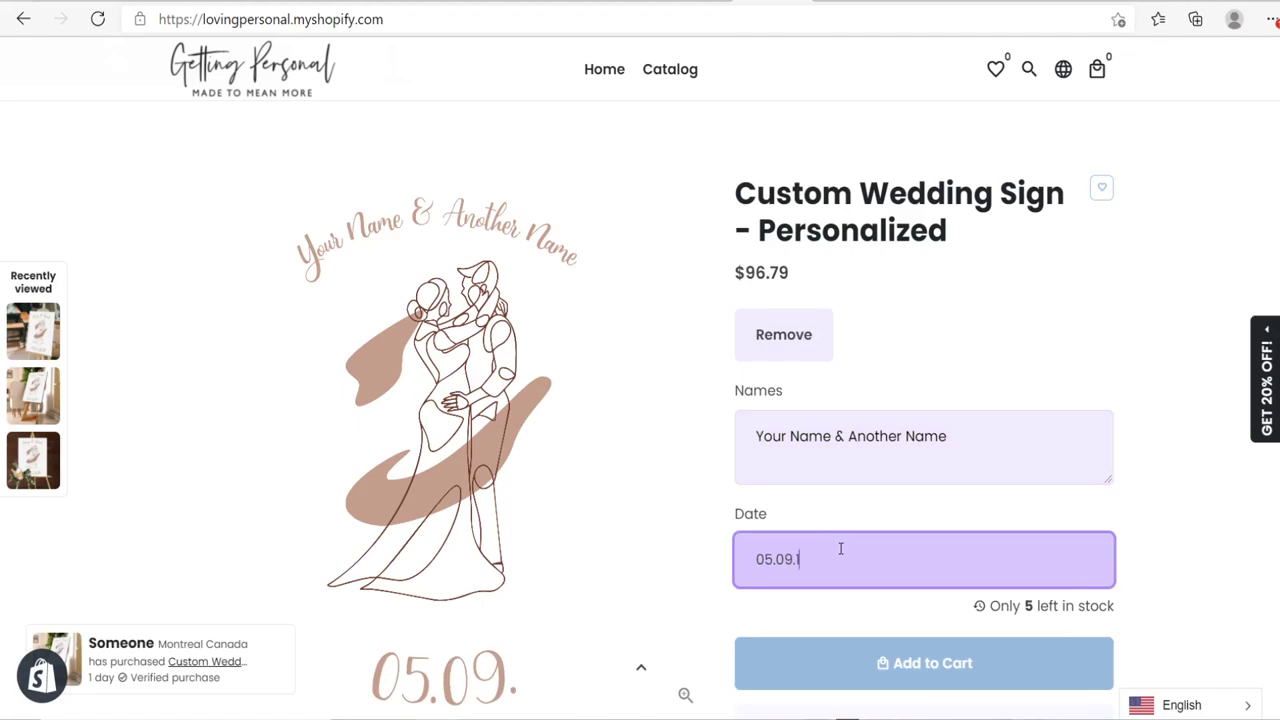
type("1992")
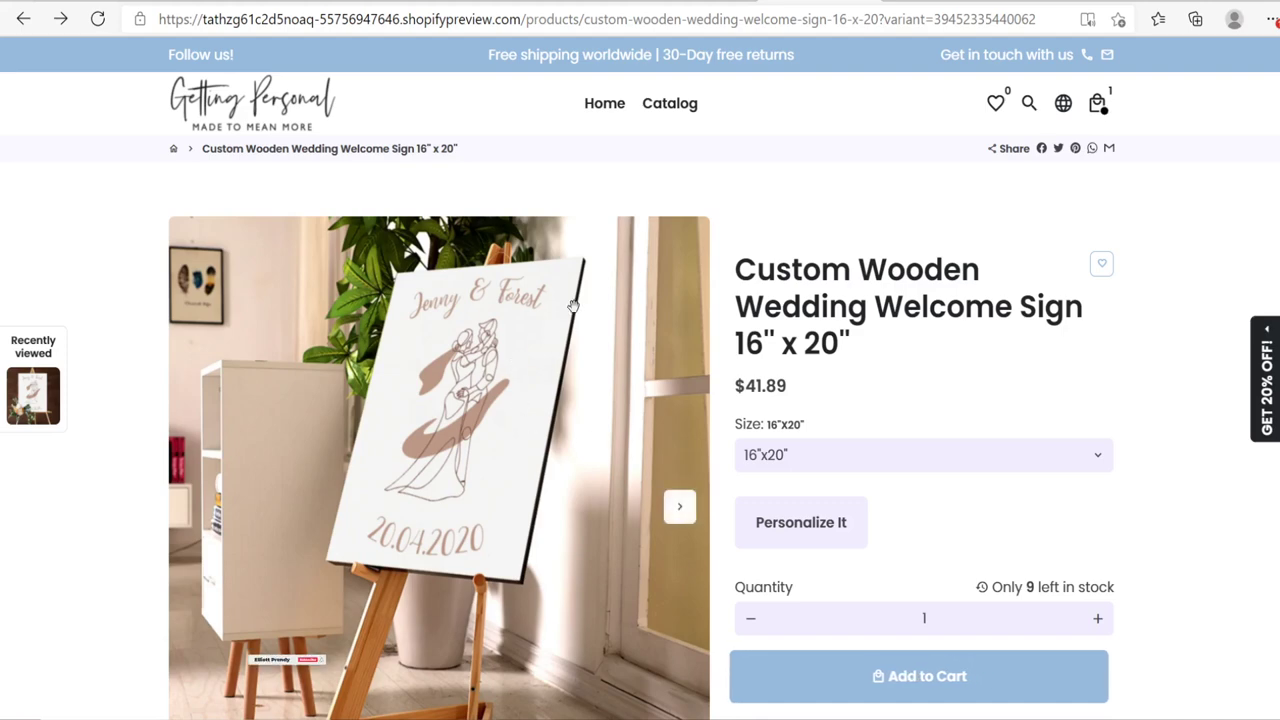
Browse the photos of the 16" x 20" wooden wedding welcome sign and enter the couple's names in its personalization form.
left_click(680, 508)
left_click(680, 508)
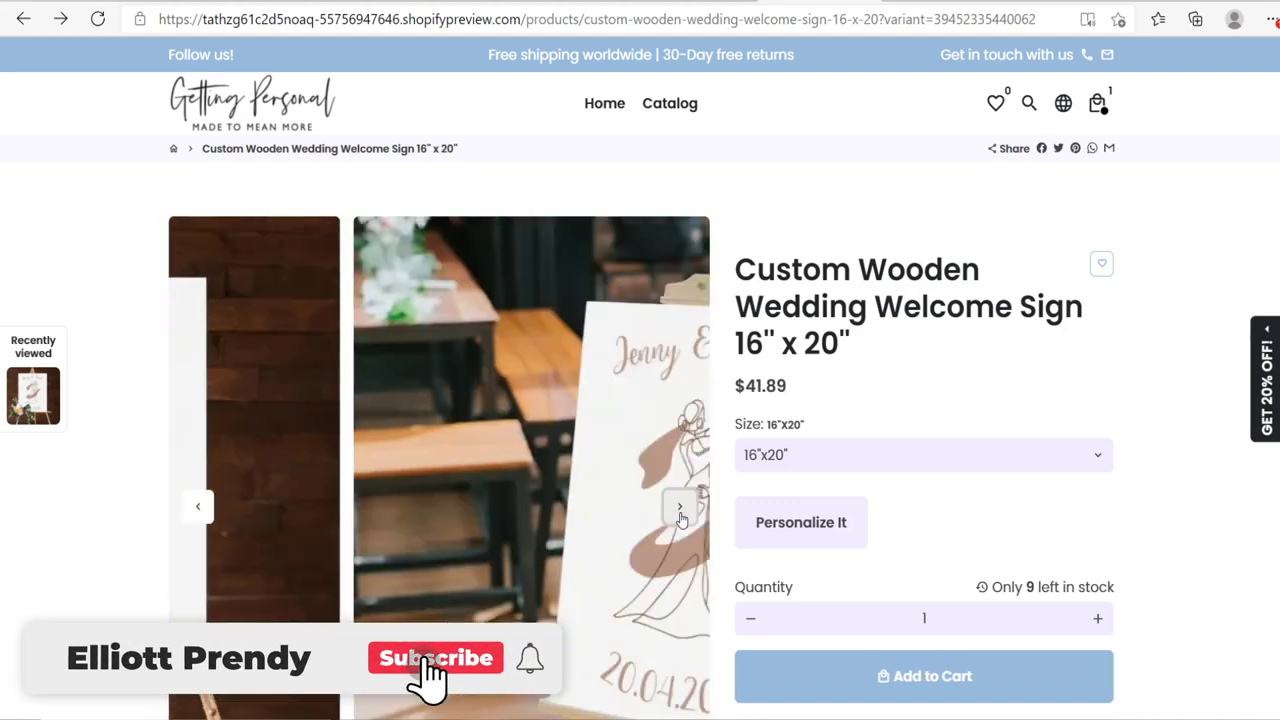
left_click(680, 508)
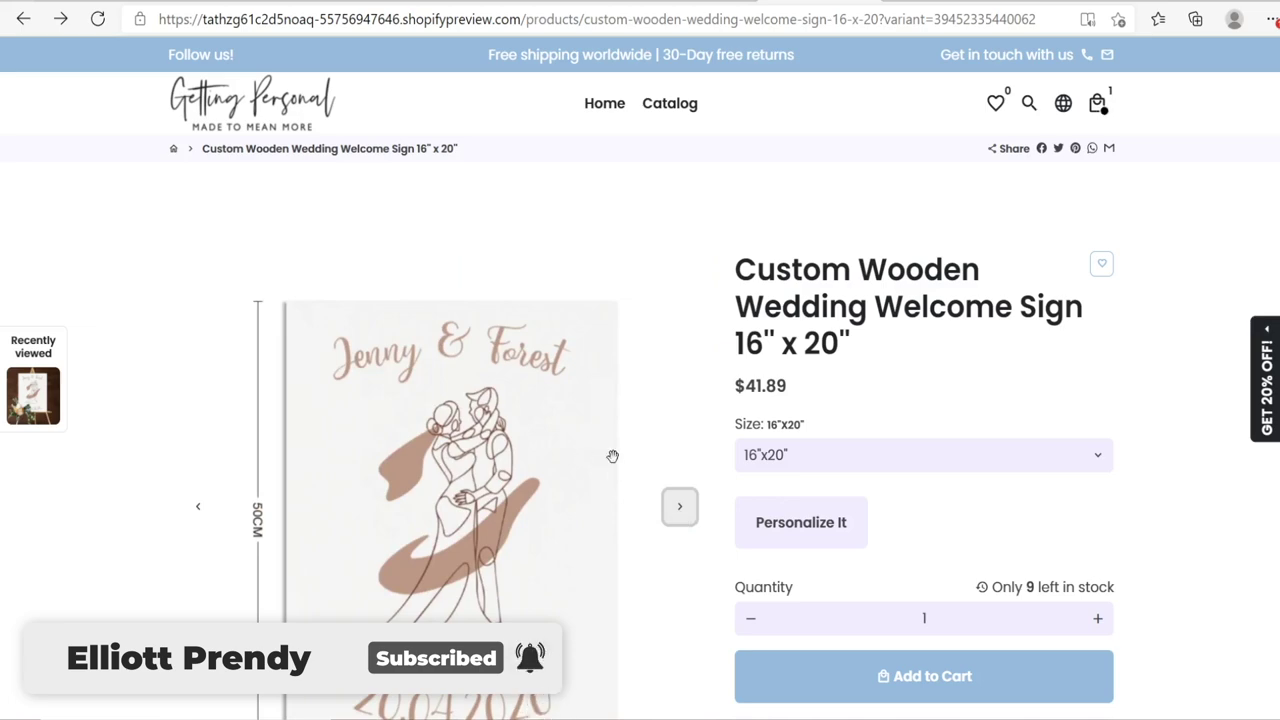
left_click(790, 533)
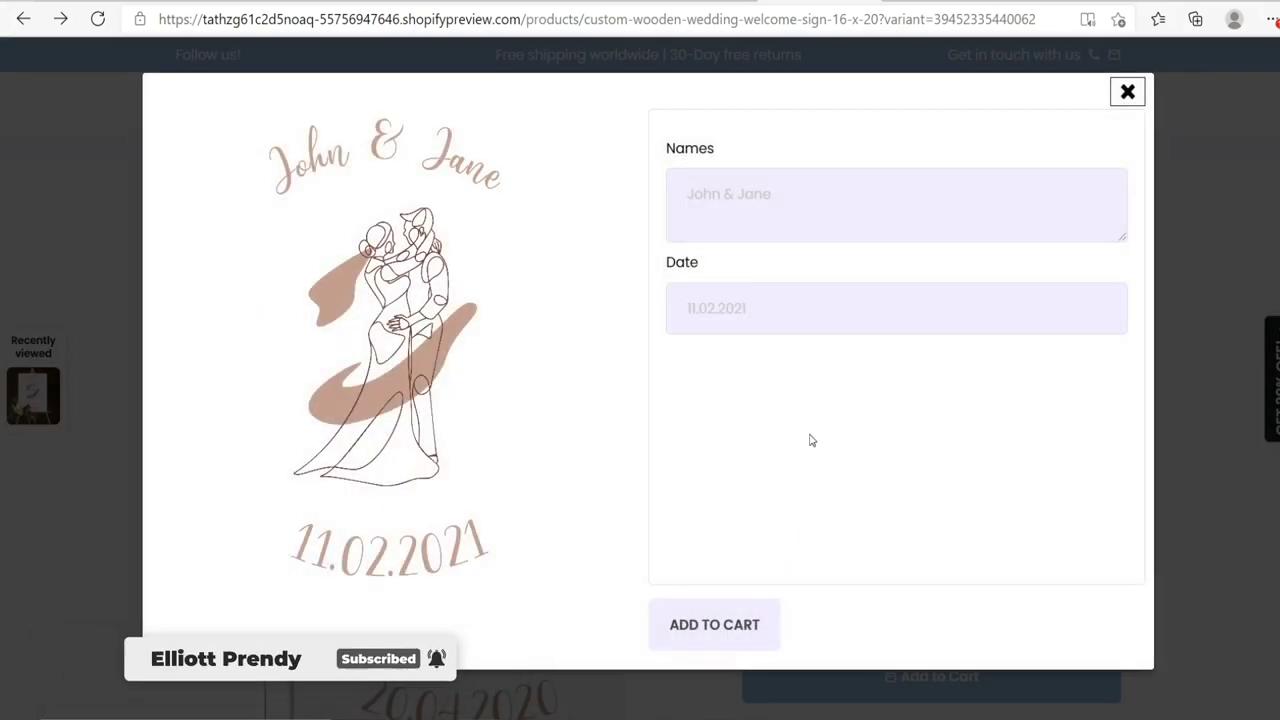
left_click(728, 208)
type("E")
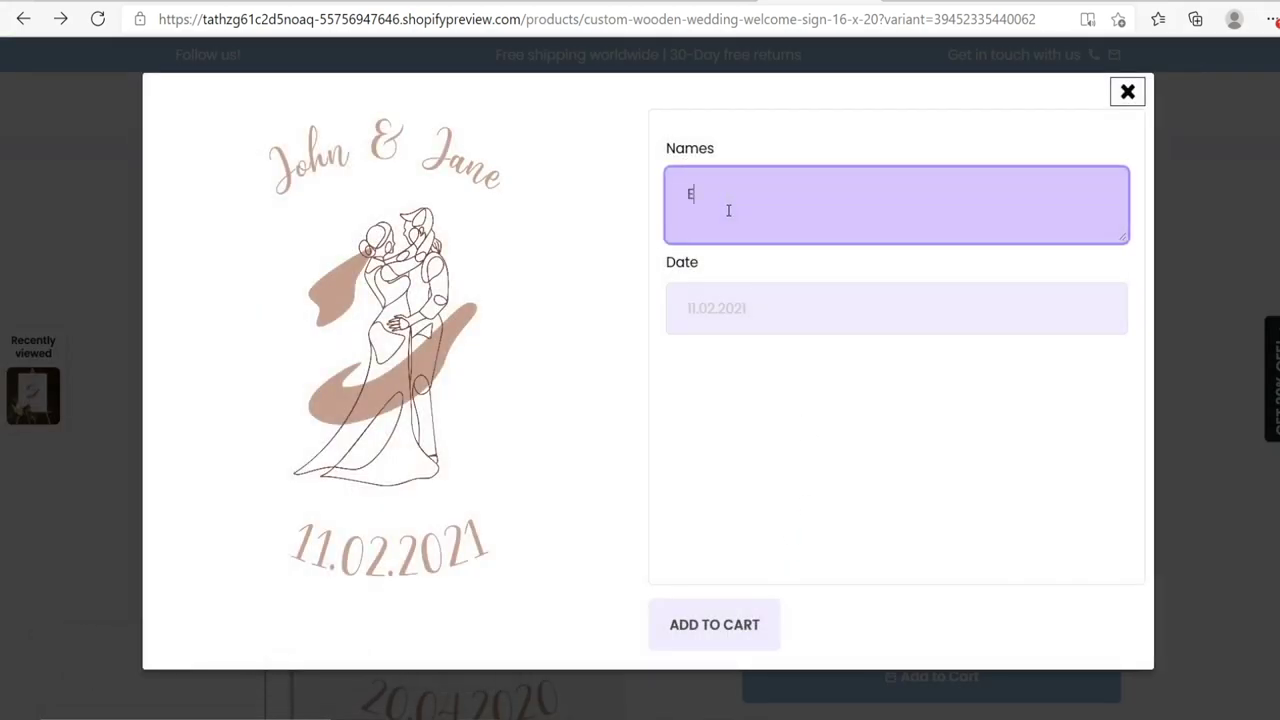
type("lliott &")
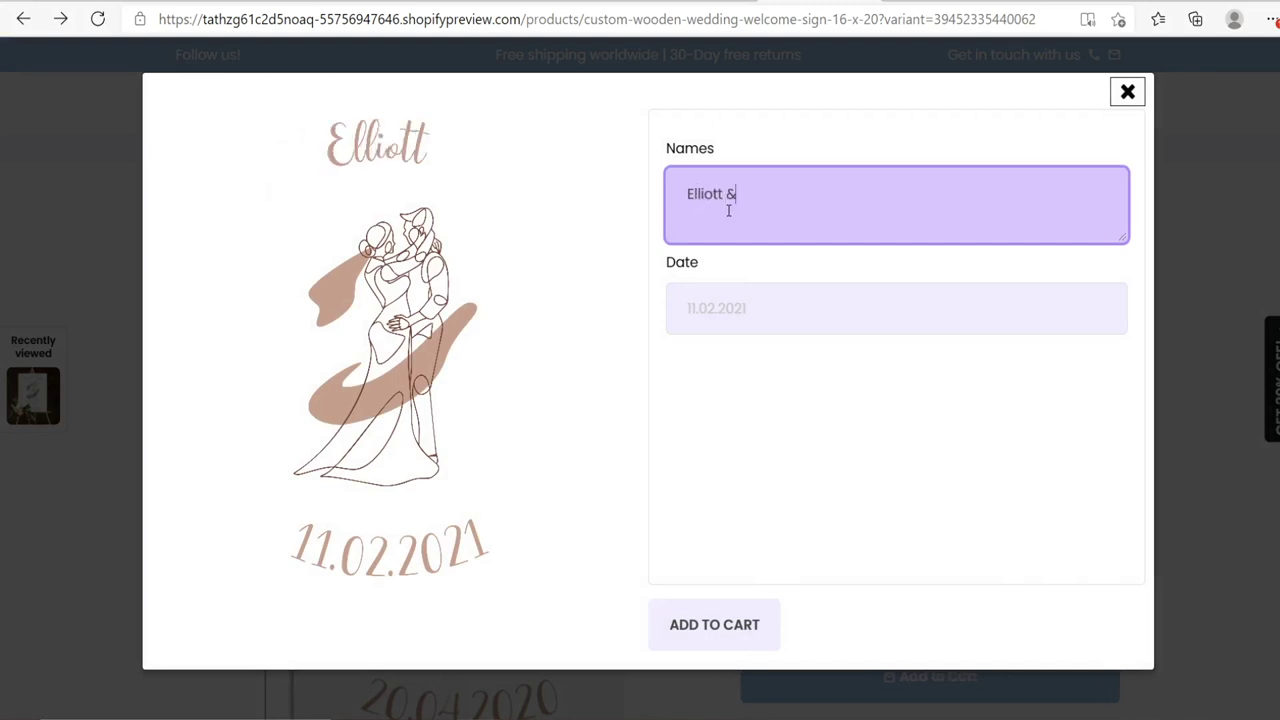
type(" Elliott")
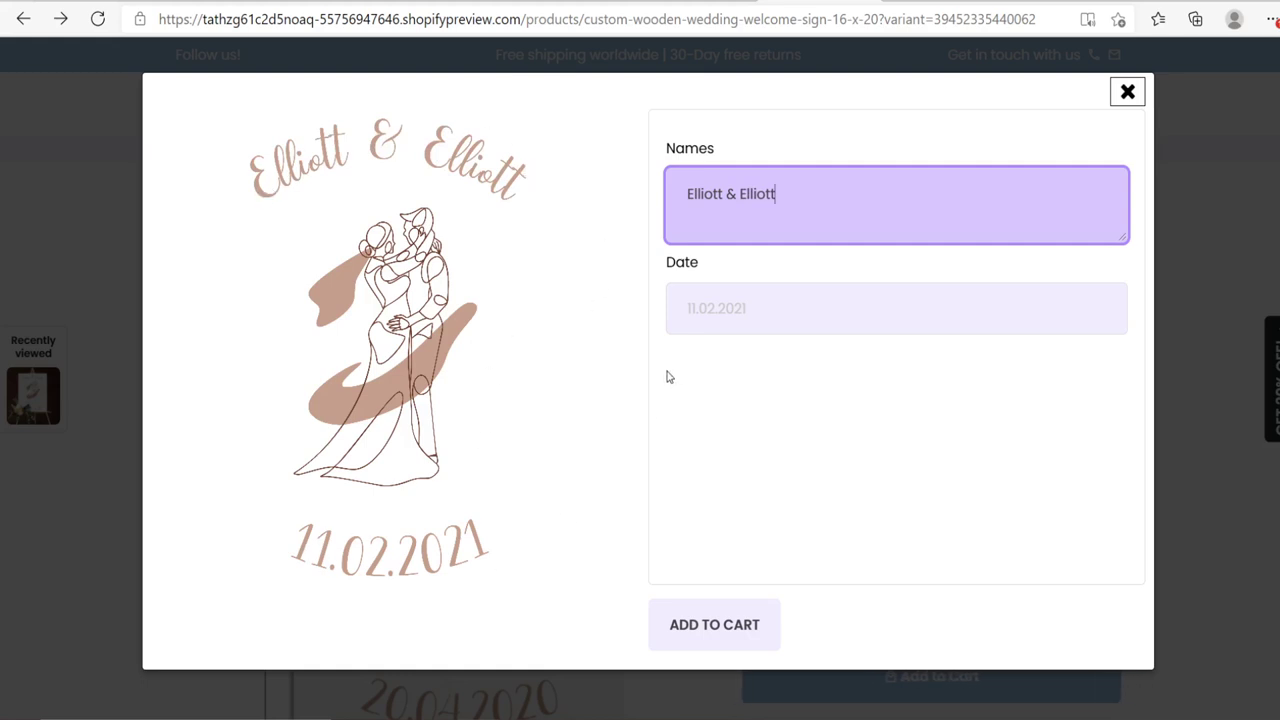
Set the welcome sign's date to 20.03.2020, add the personalized sign to the cart and review the cart items.
left_click(696, 325)
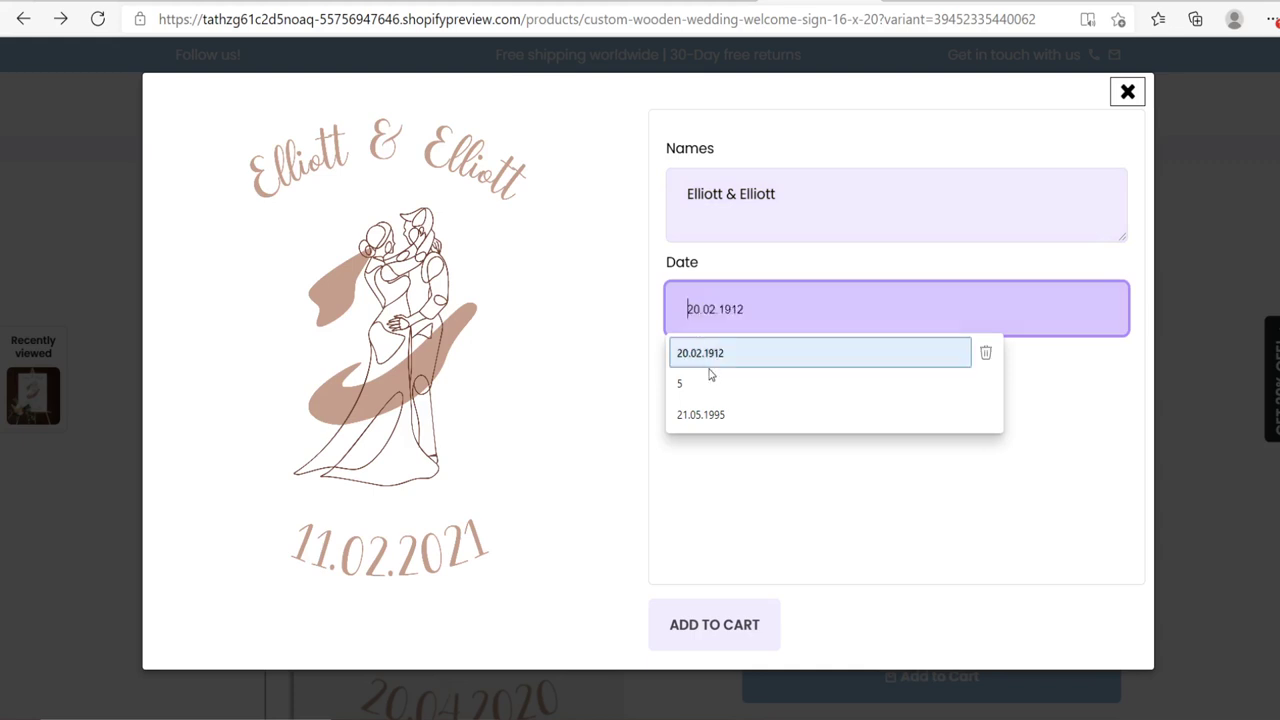
type("20")
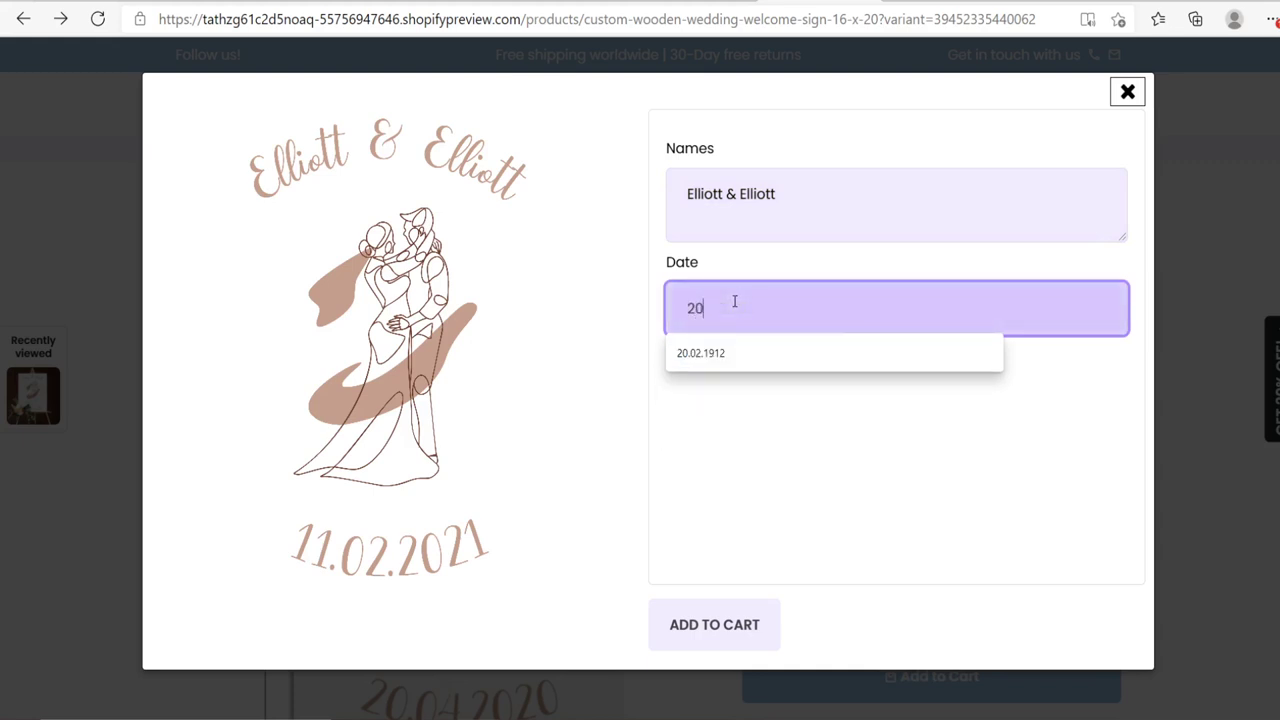
type(".03.2020")
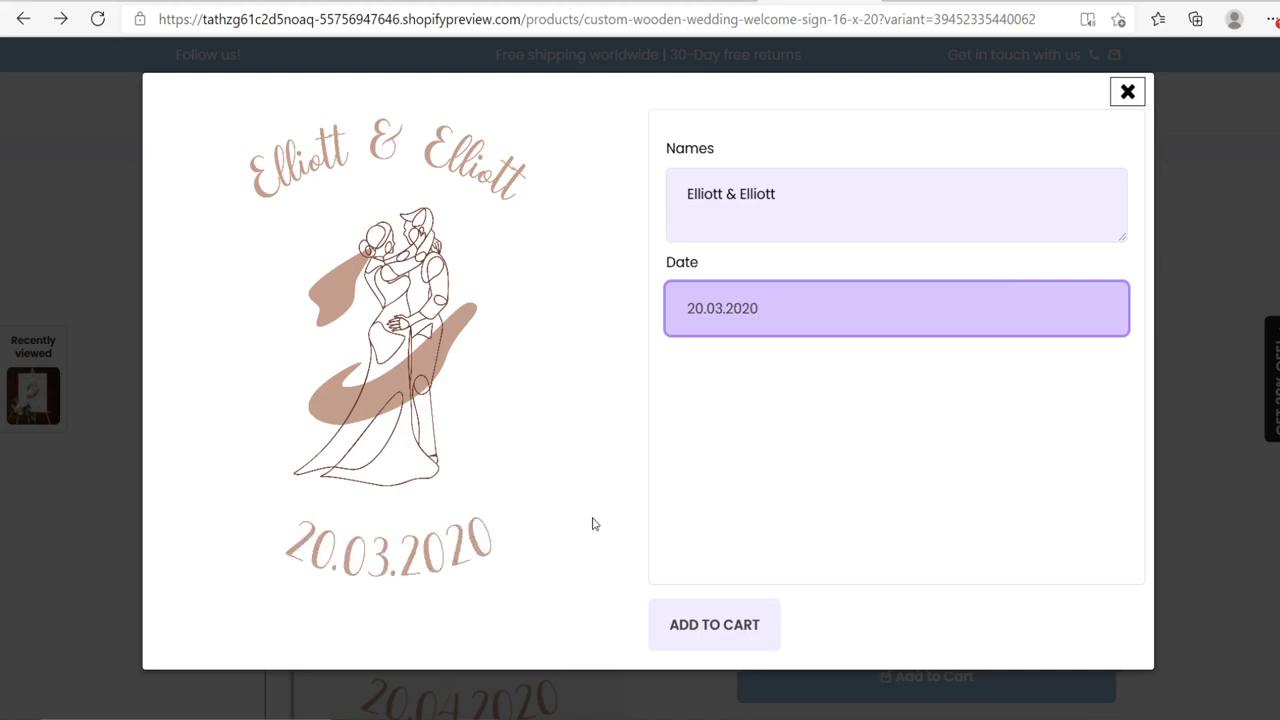
left_click(767, 469)
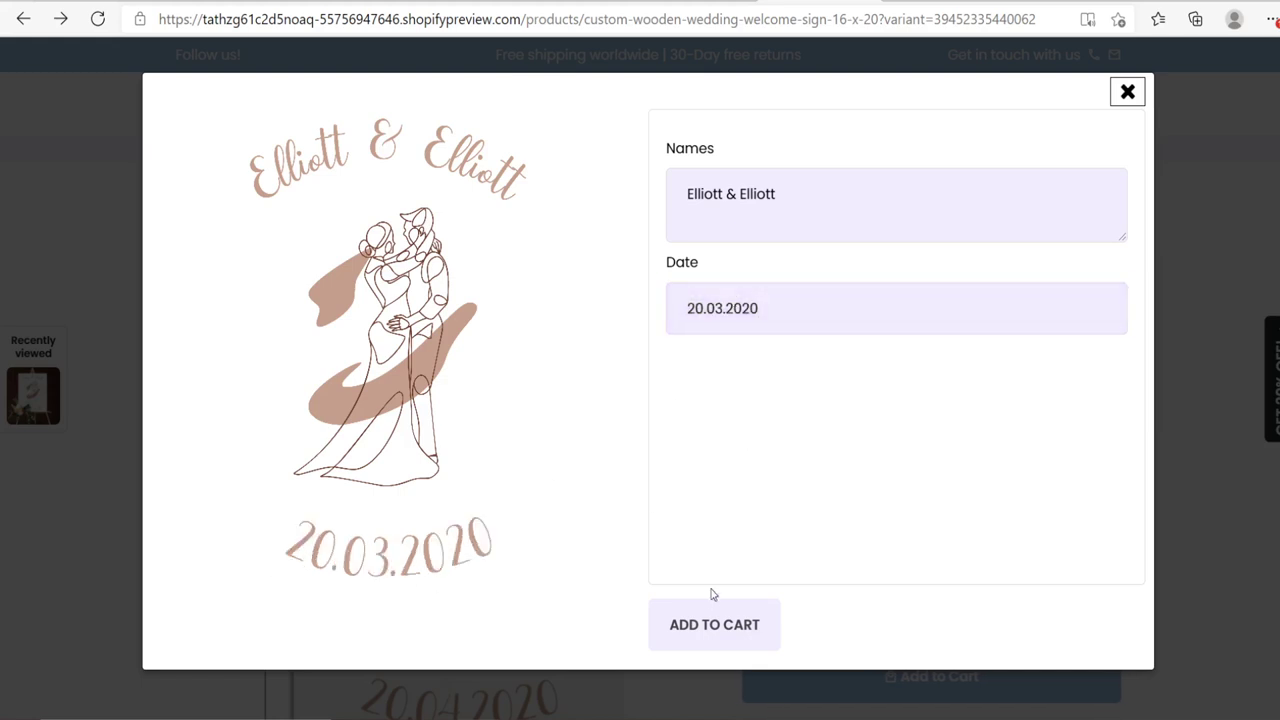
left_click(711, 618)
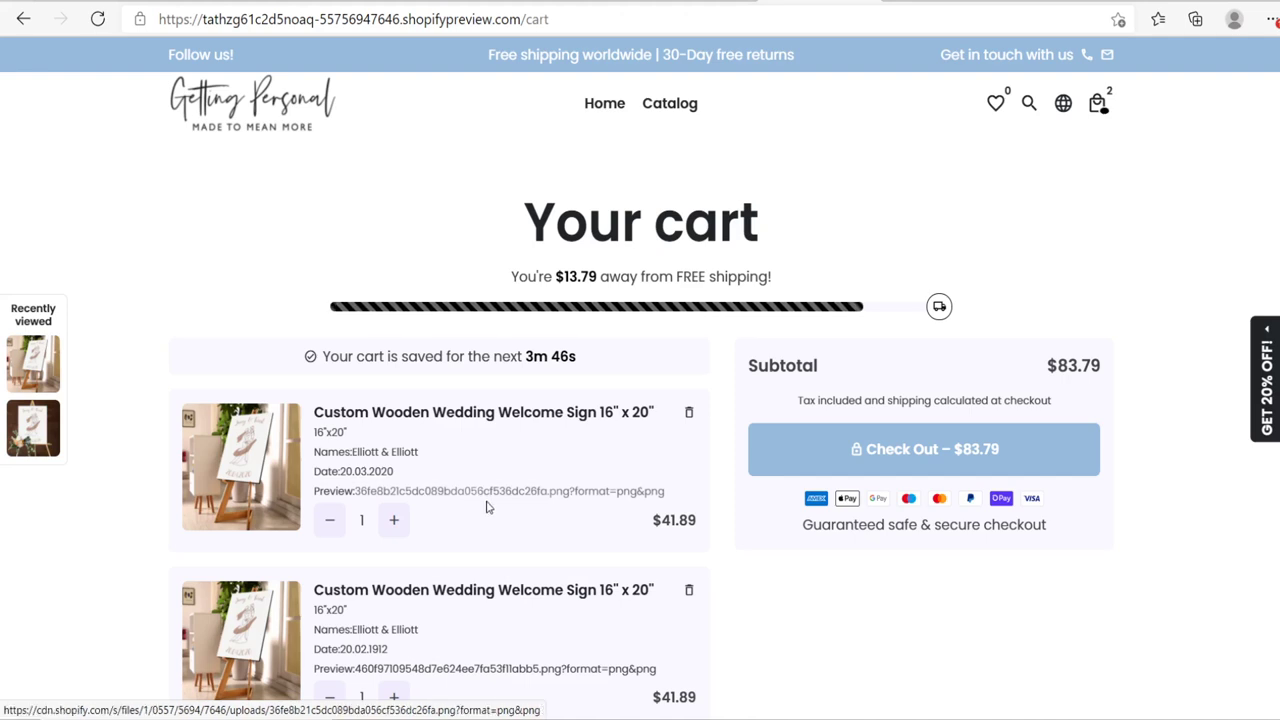
scroll(480, 460, "down", 1)
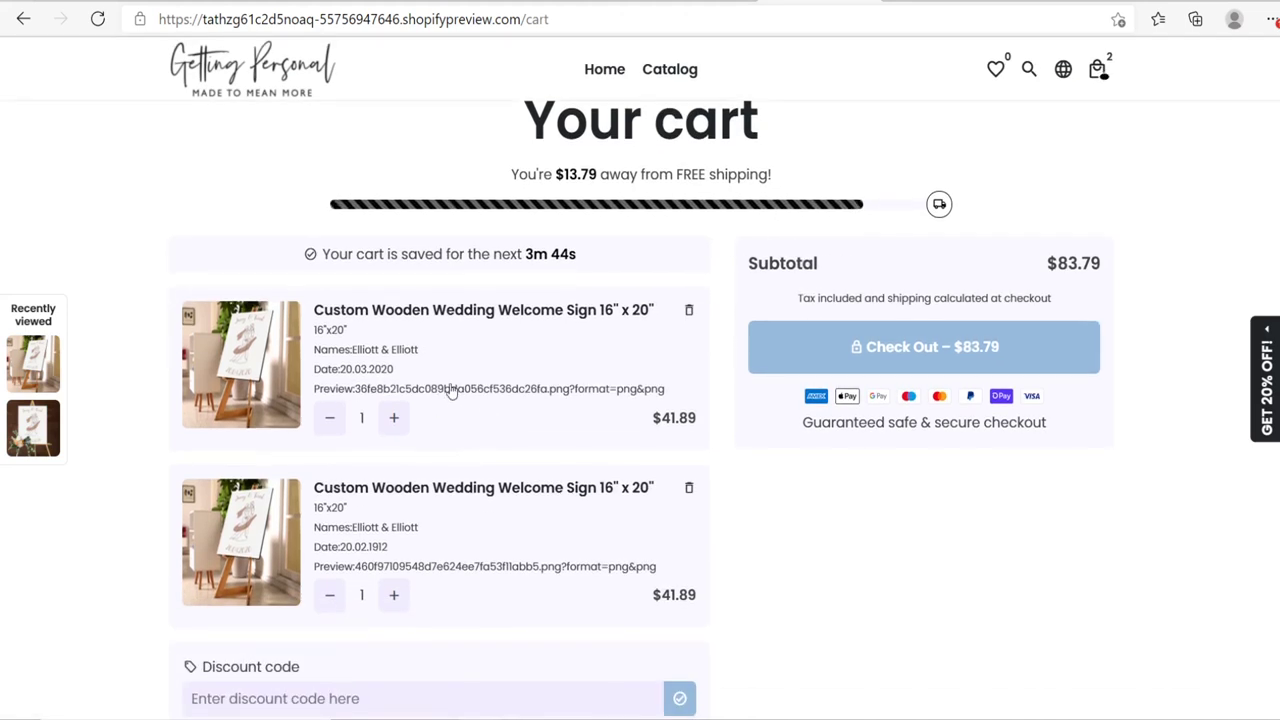
scroll(483, 431, "up", 1)
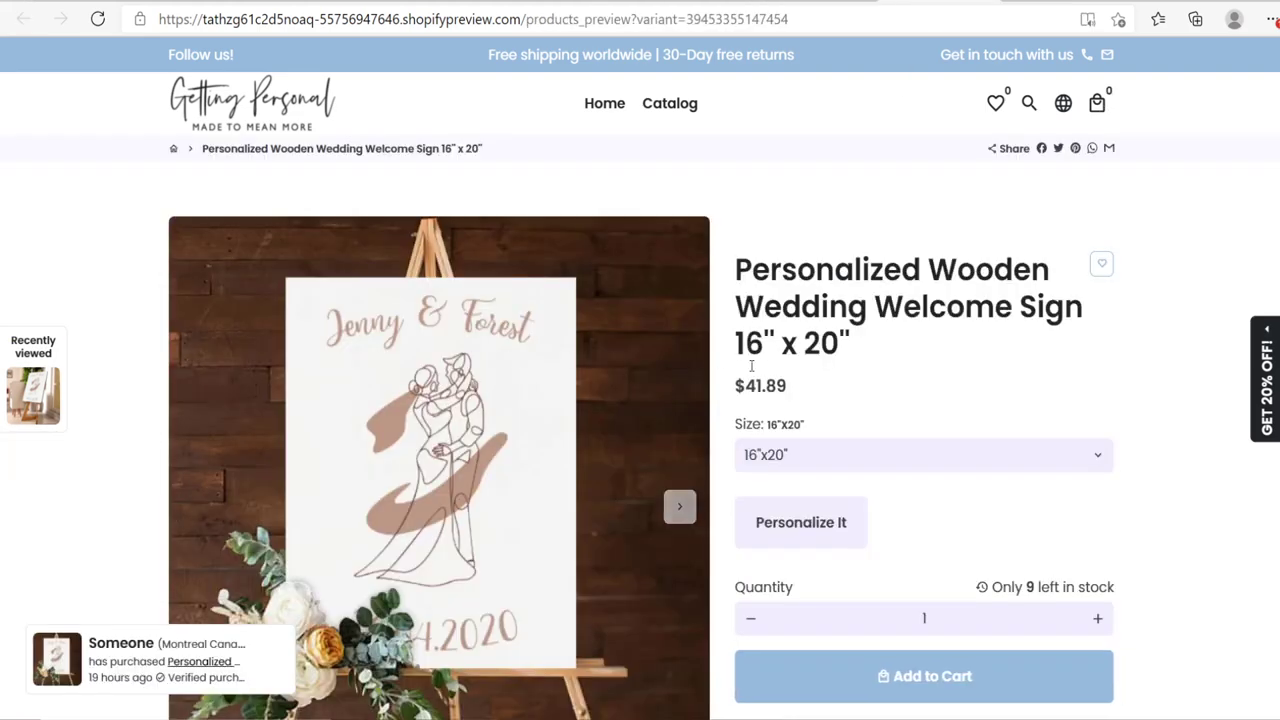
Open personalization for the Personalized Wooden Wedding Welcome Sign and enter the couple's names and the date 11.06.1992.
left_click(679, 506)
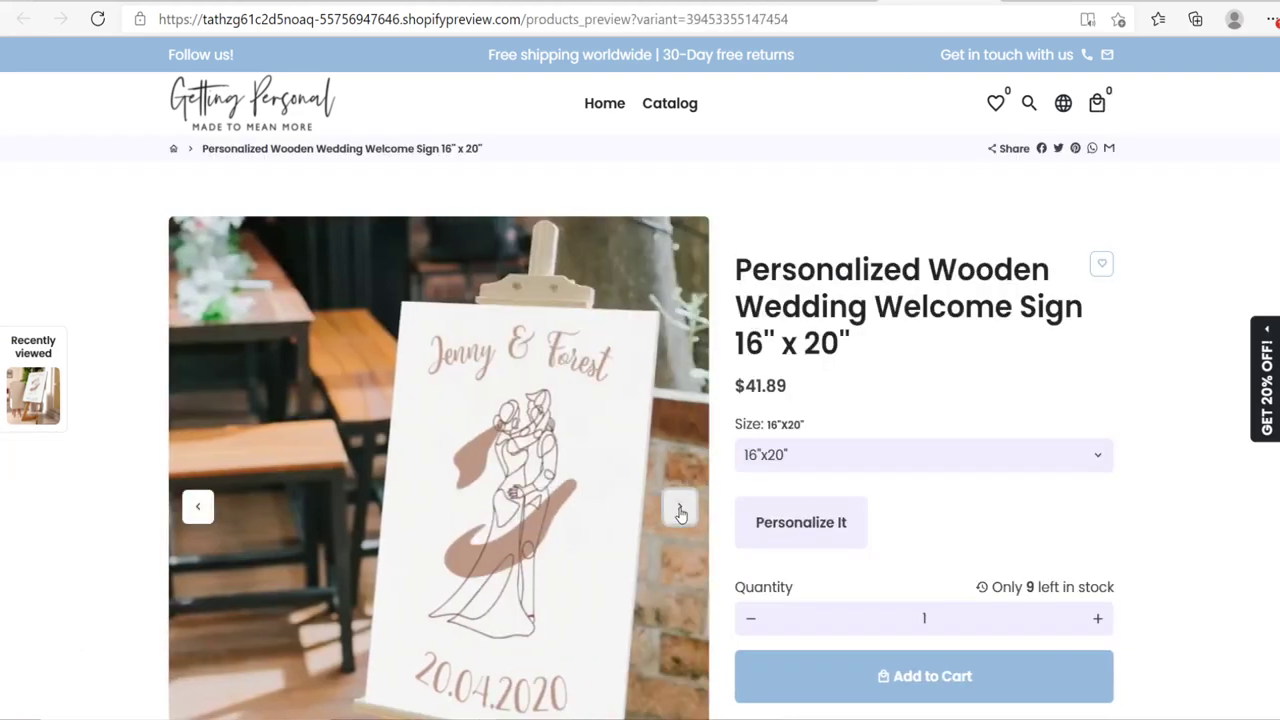
left_click(810, 530)
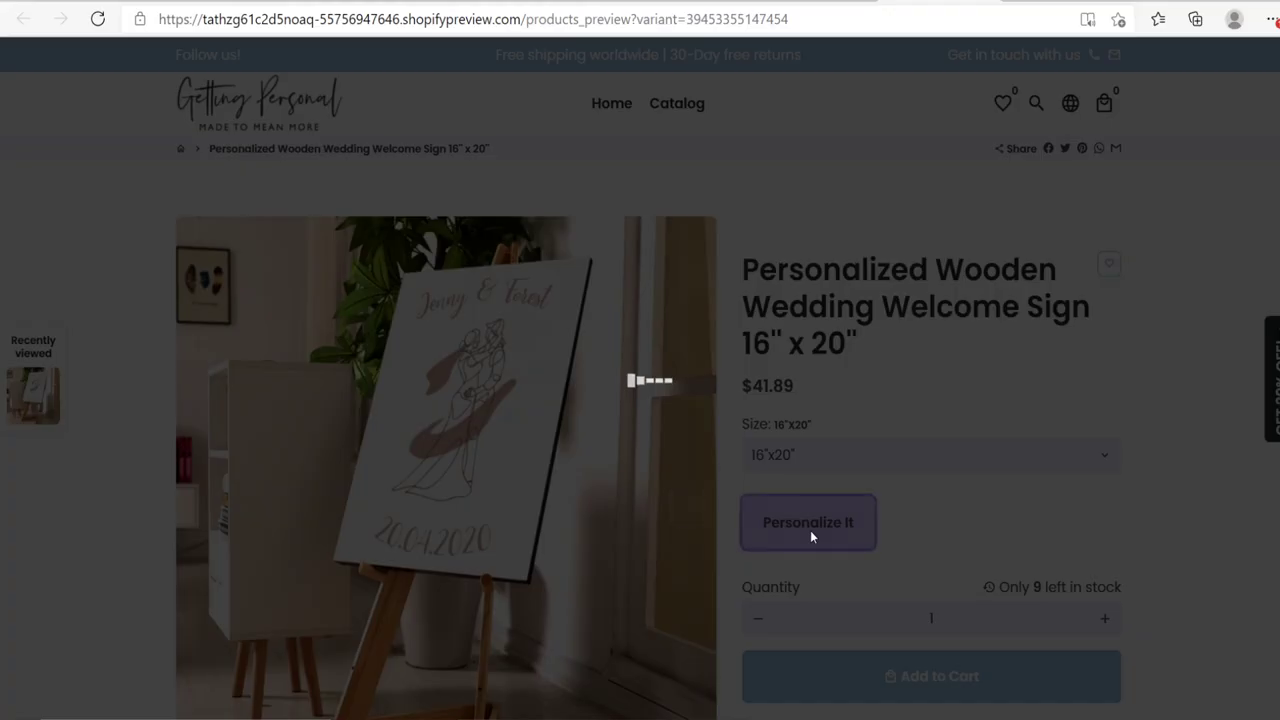
left_click(688, 194)
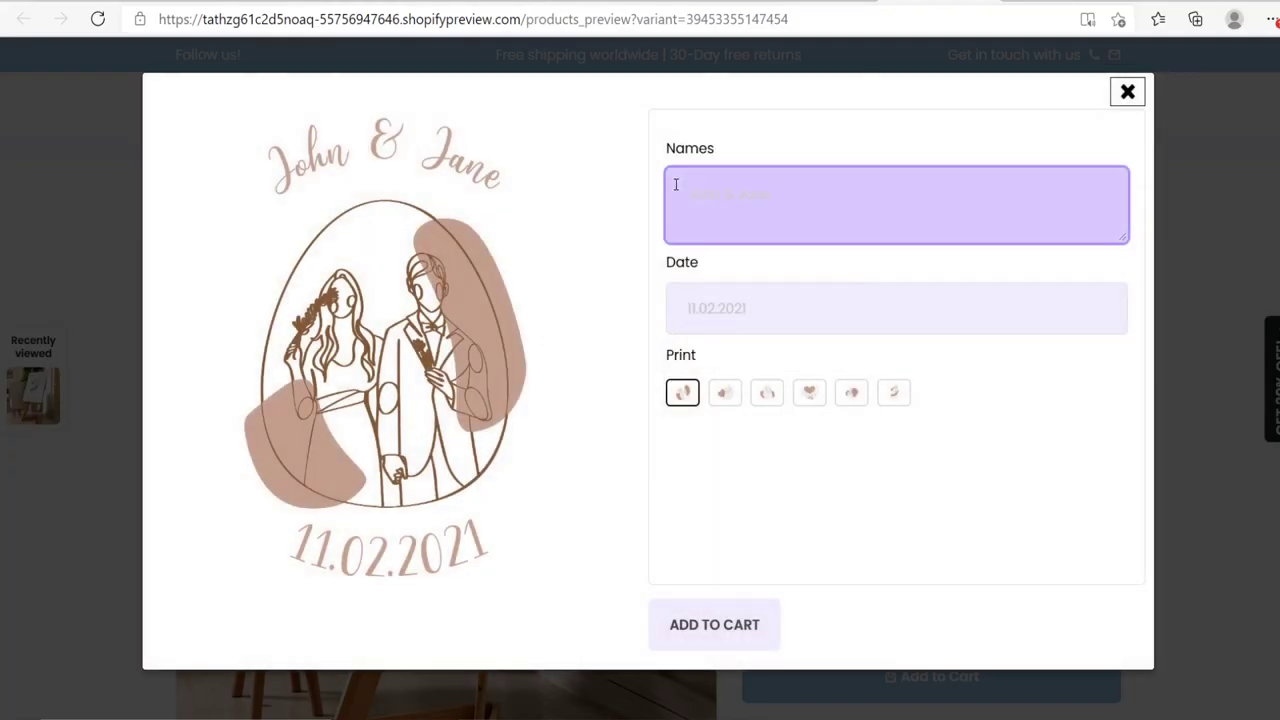
left_click(737, 309)
left_click(729, 215)
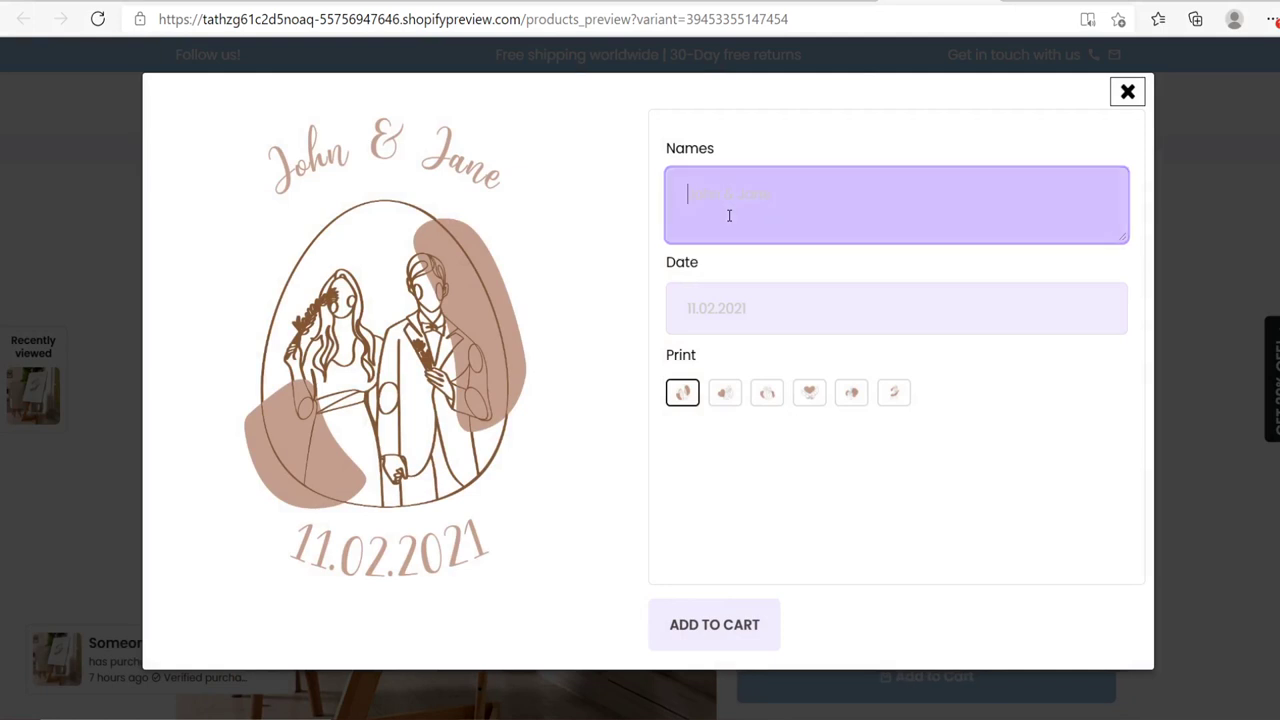
type("Jenny ")
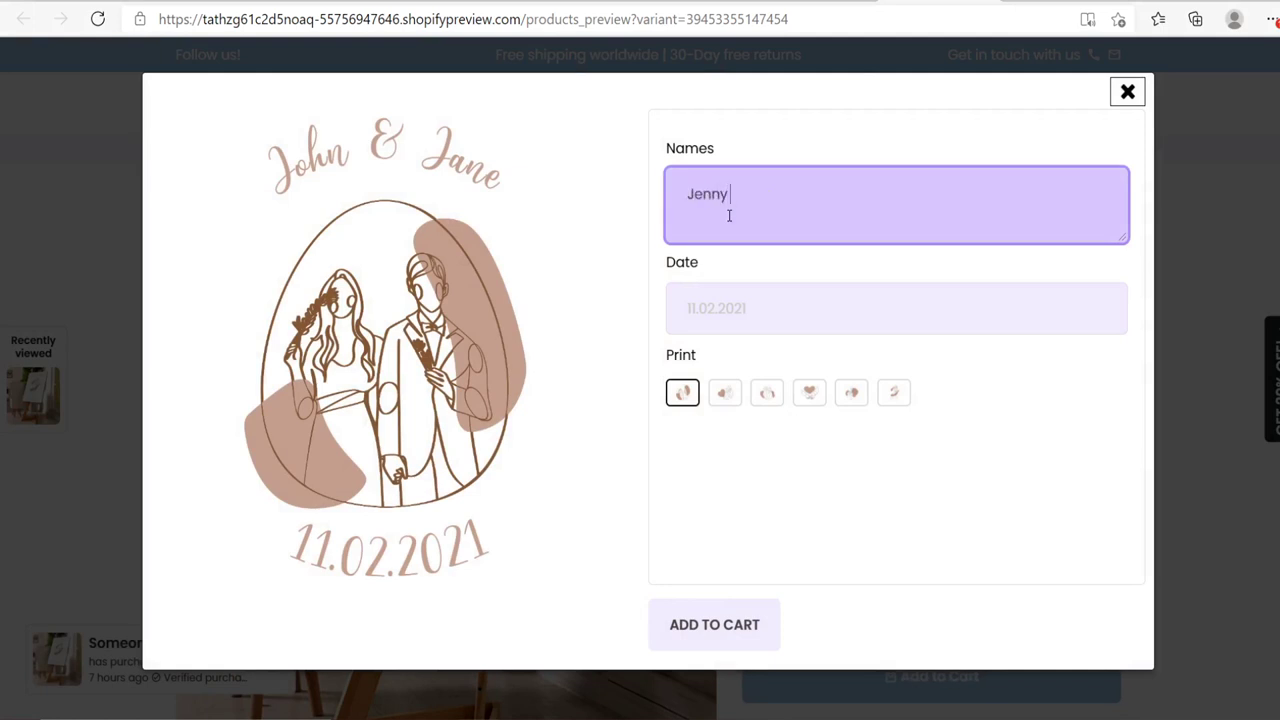
type("& F")
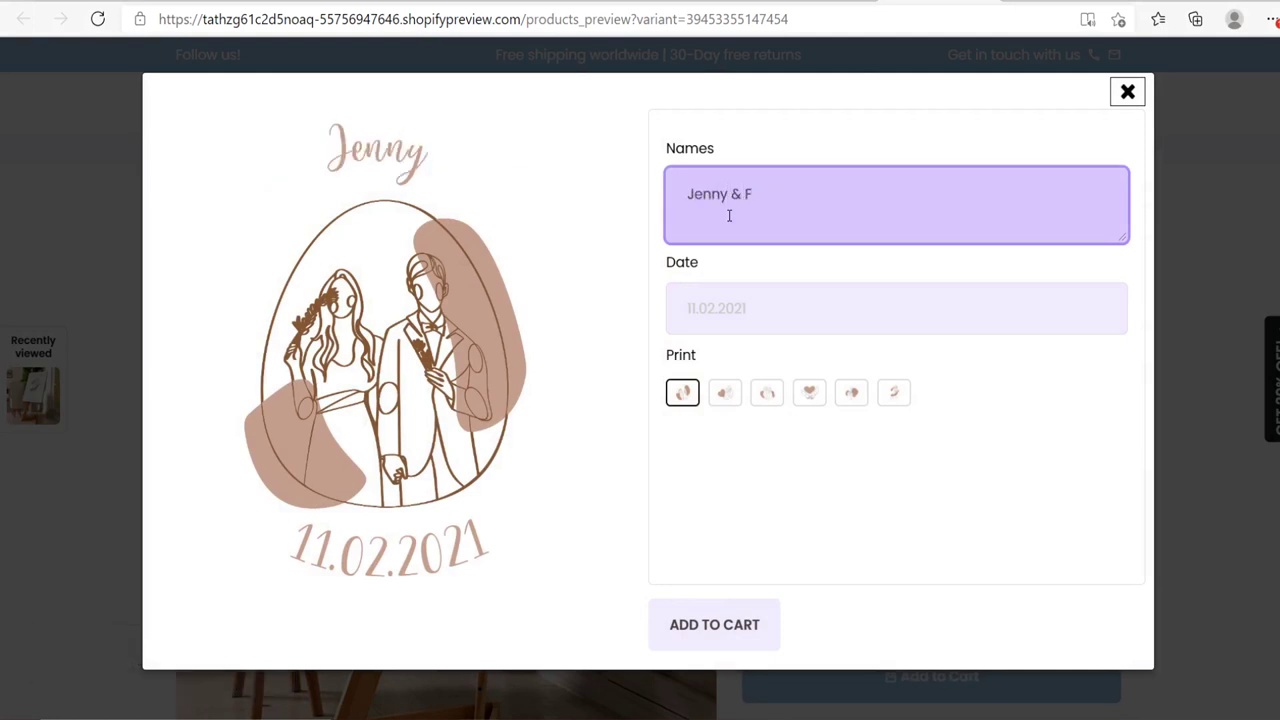
type("roesrest")
left_click(752, 306)
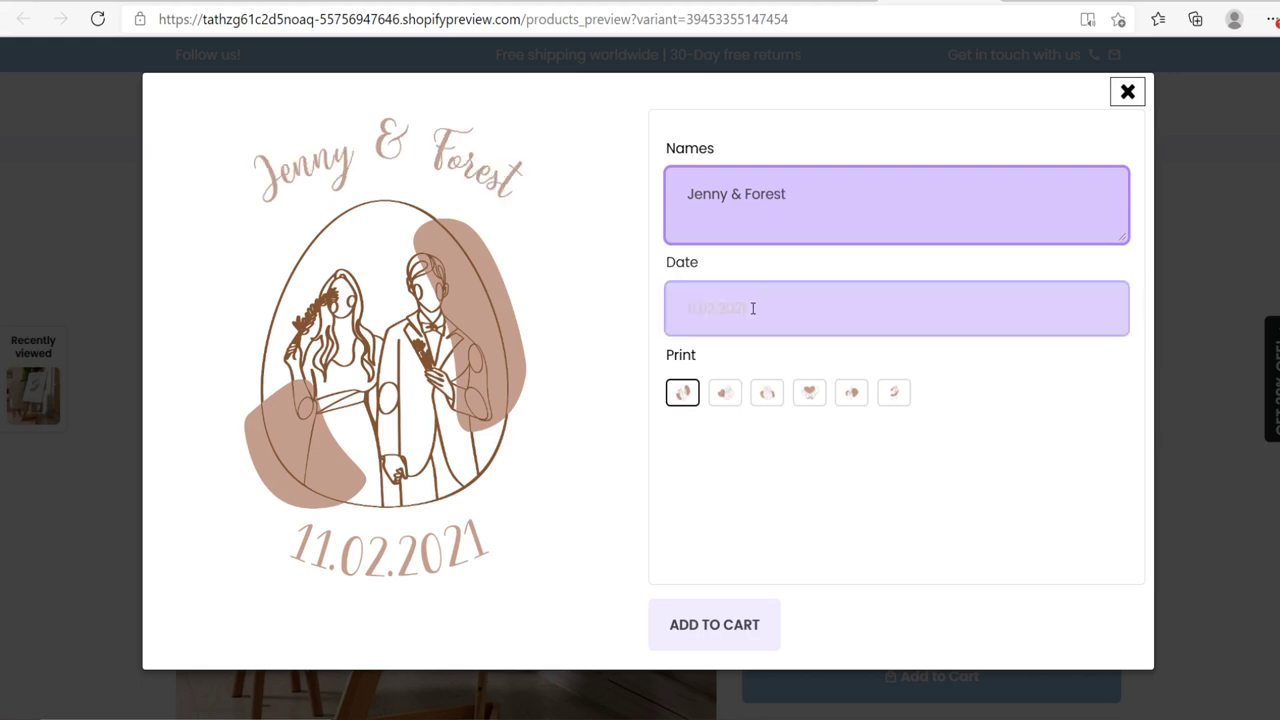
type("11.06.1992")
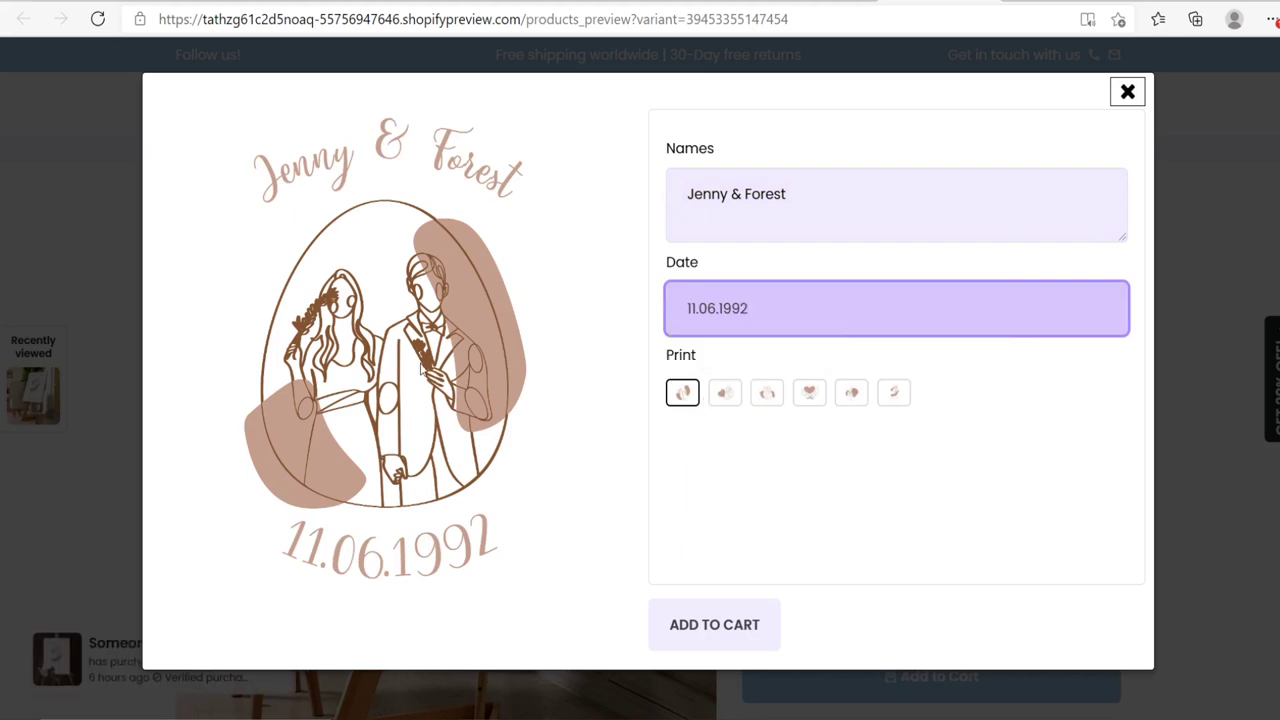
Preview each alternative print on the sign from Print Two to the dancing couple, and close the personalization form.
left_click(713, 402)
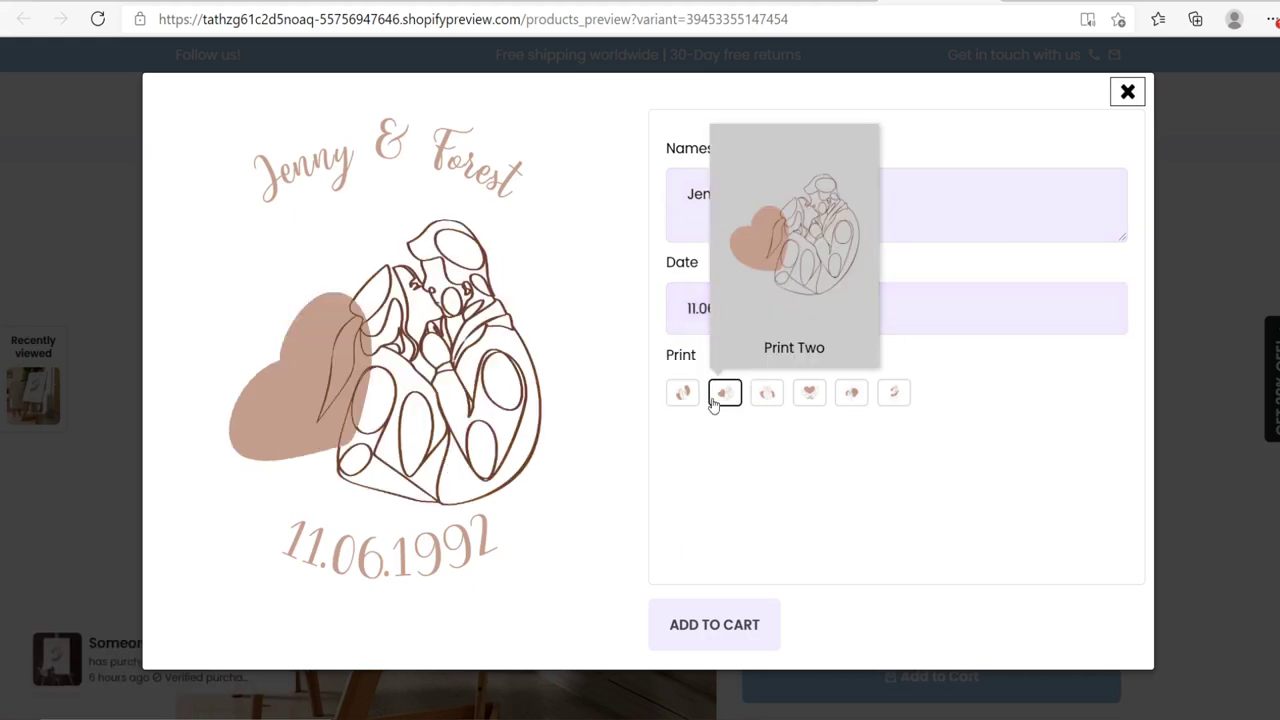
left_click(776, 402)
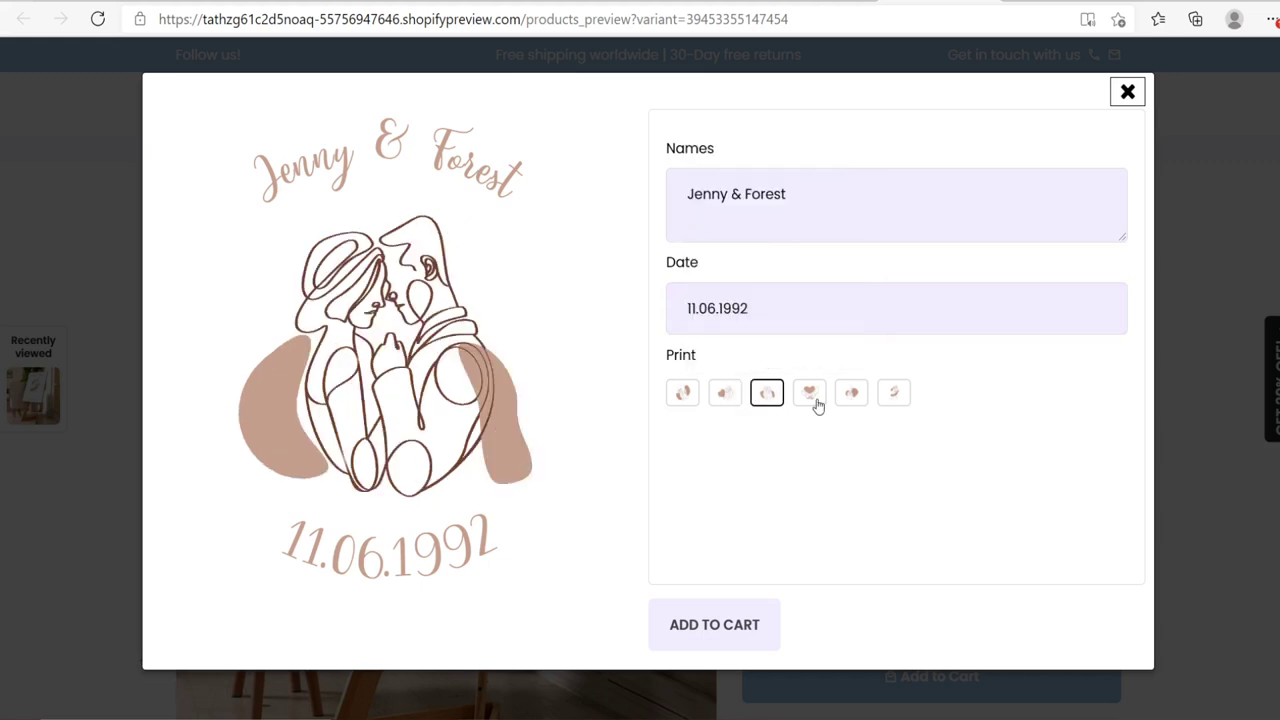
left_click(816, 403)
left_click(849, 409)
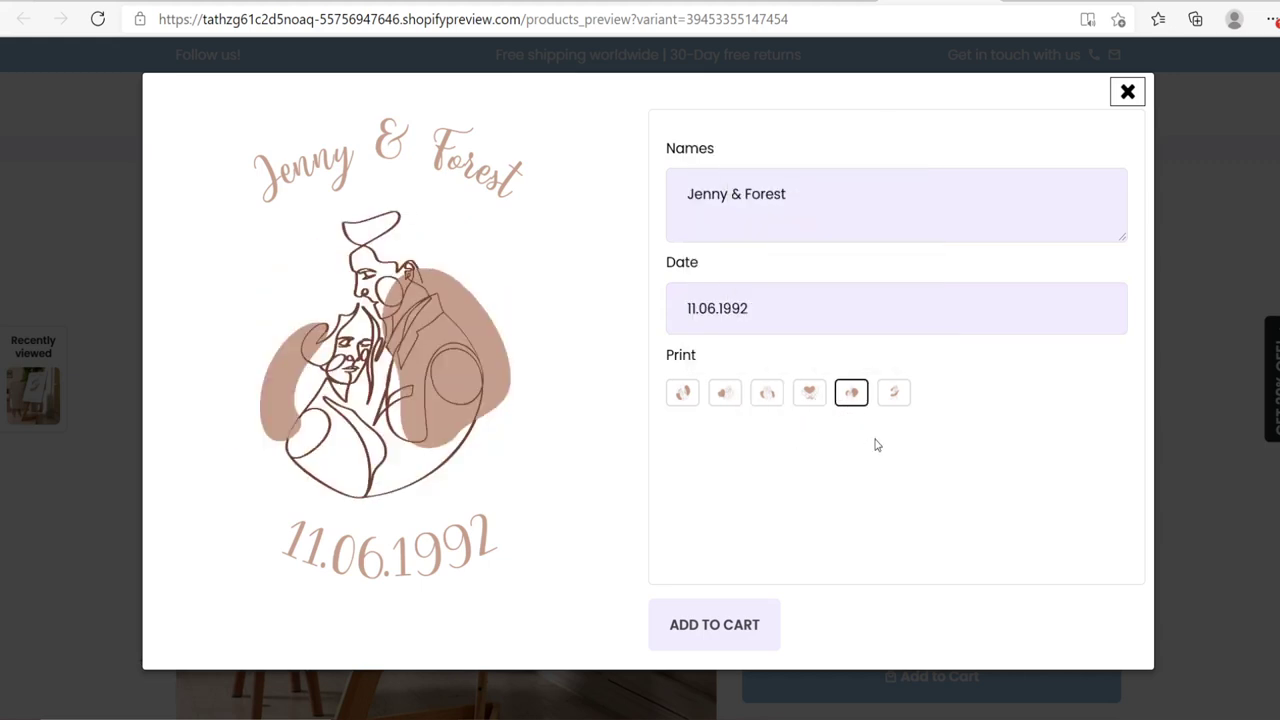
left_click(891, 400)
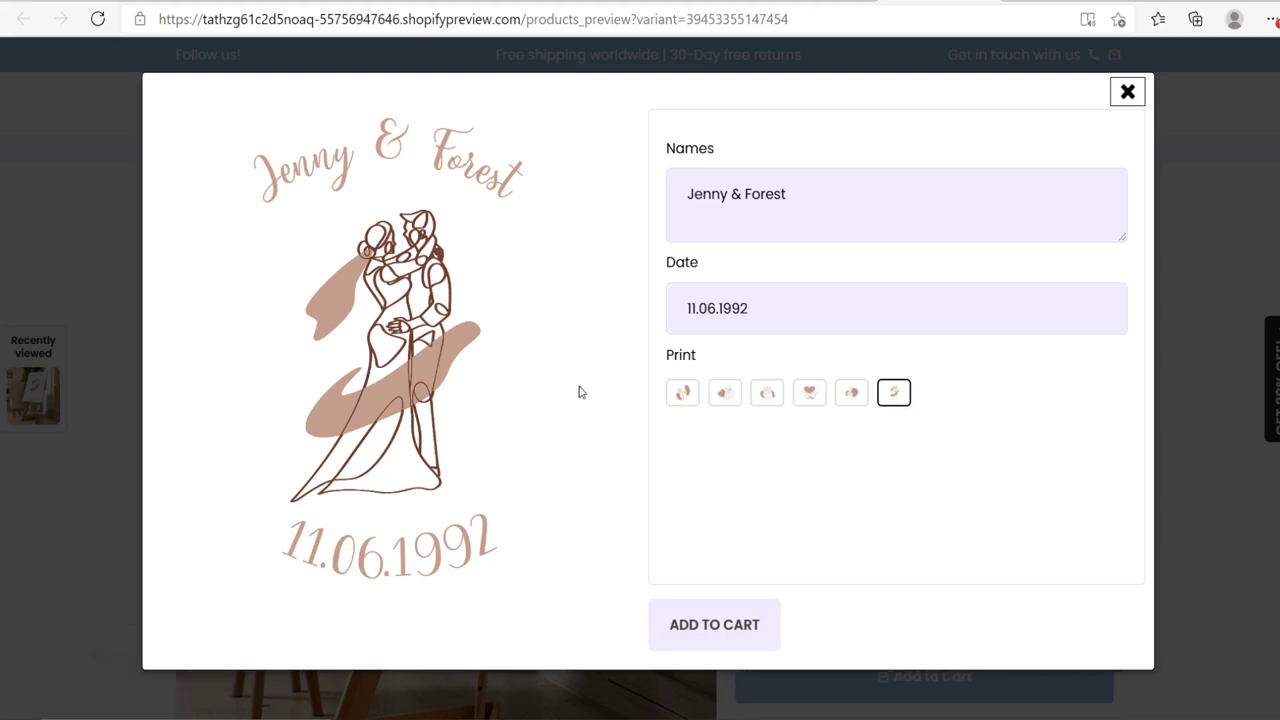
left_click(1127, 91)
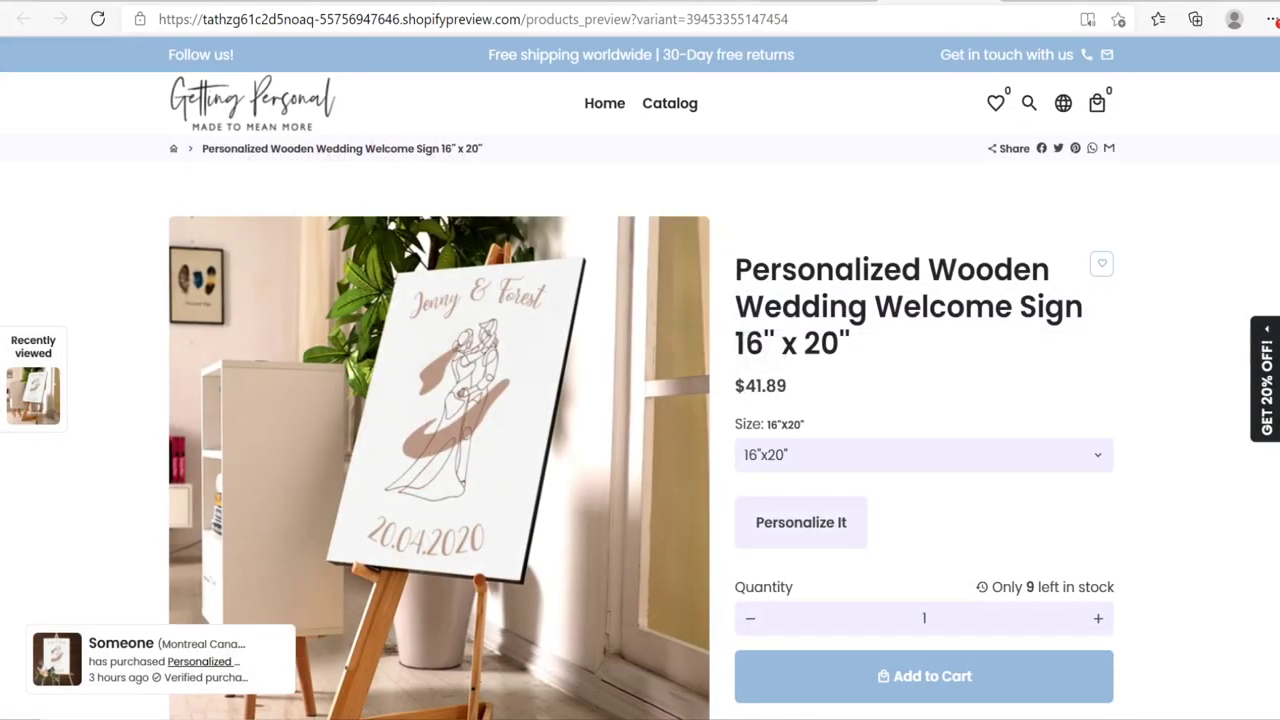
Switch to the Shopify admin's Apps page, open the Shopify App Store and search for "product personalizer".
key("ctrl+Tab")
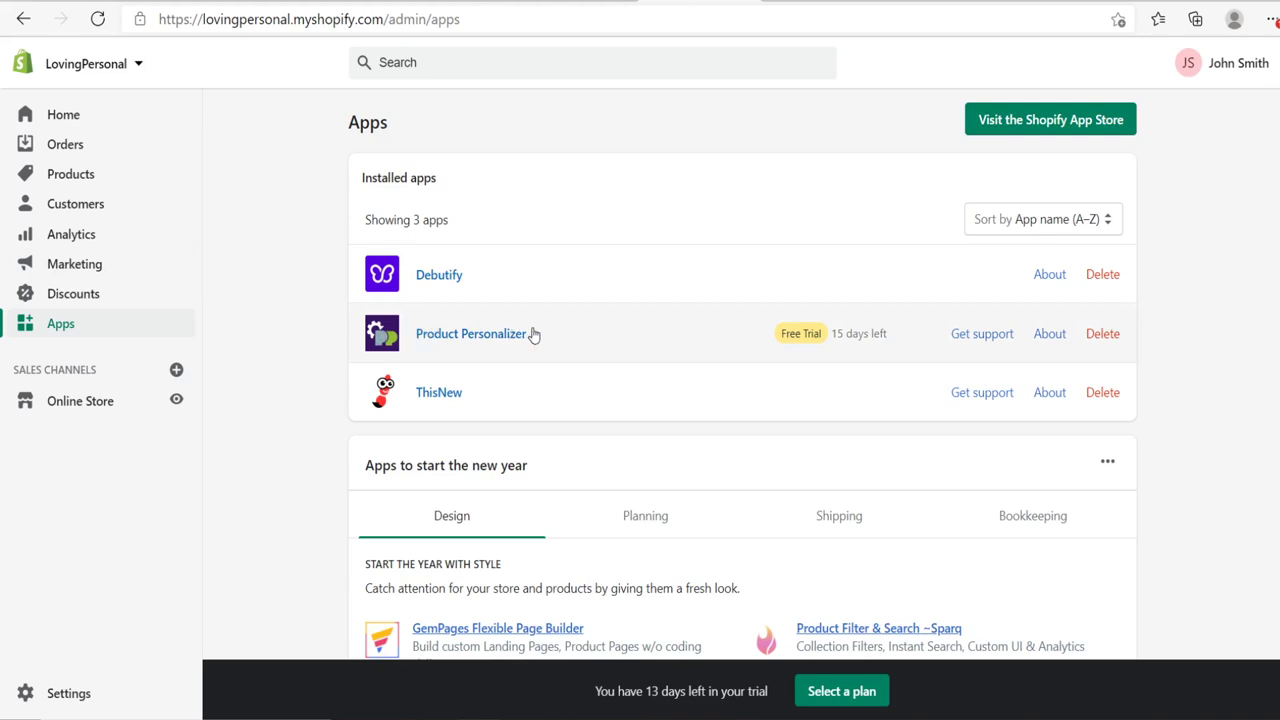
left_click(974, 121)
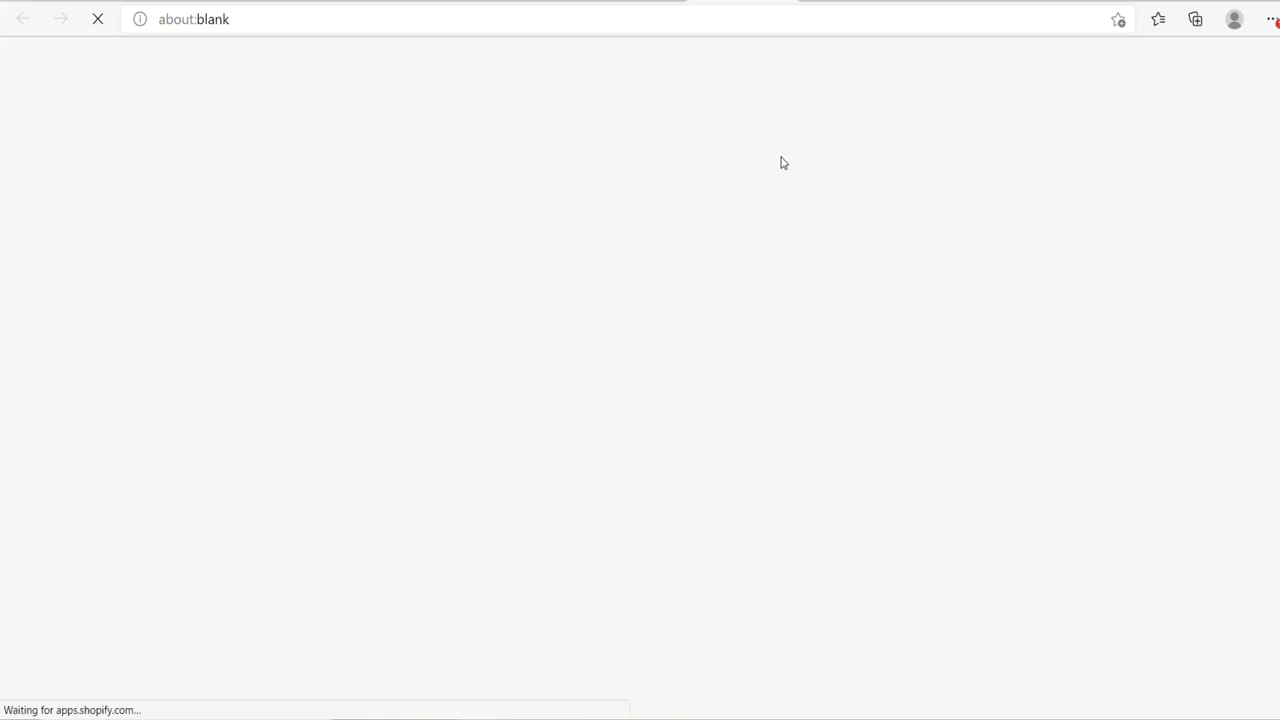
left_click(268, 279)
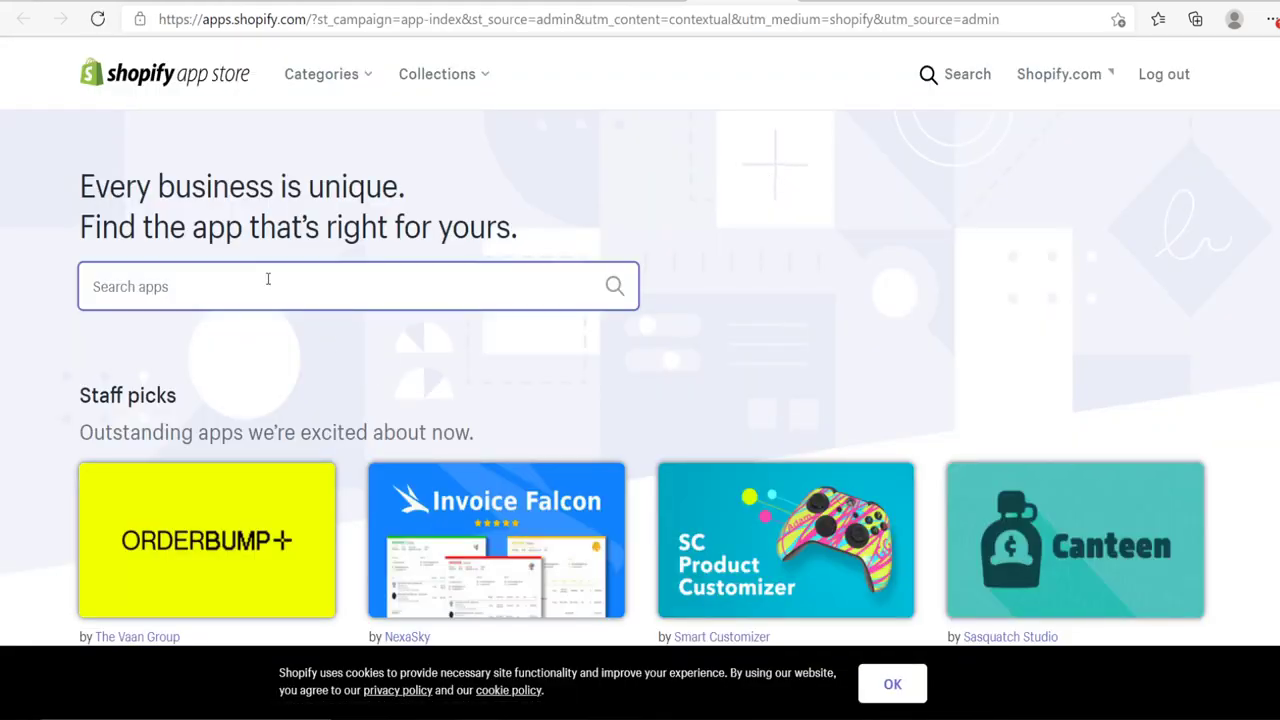
type("product personalizer")
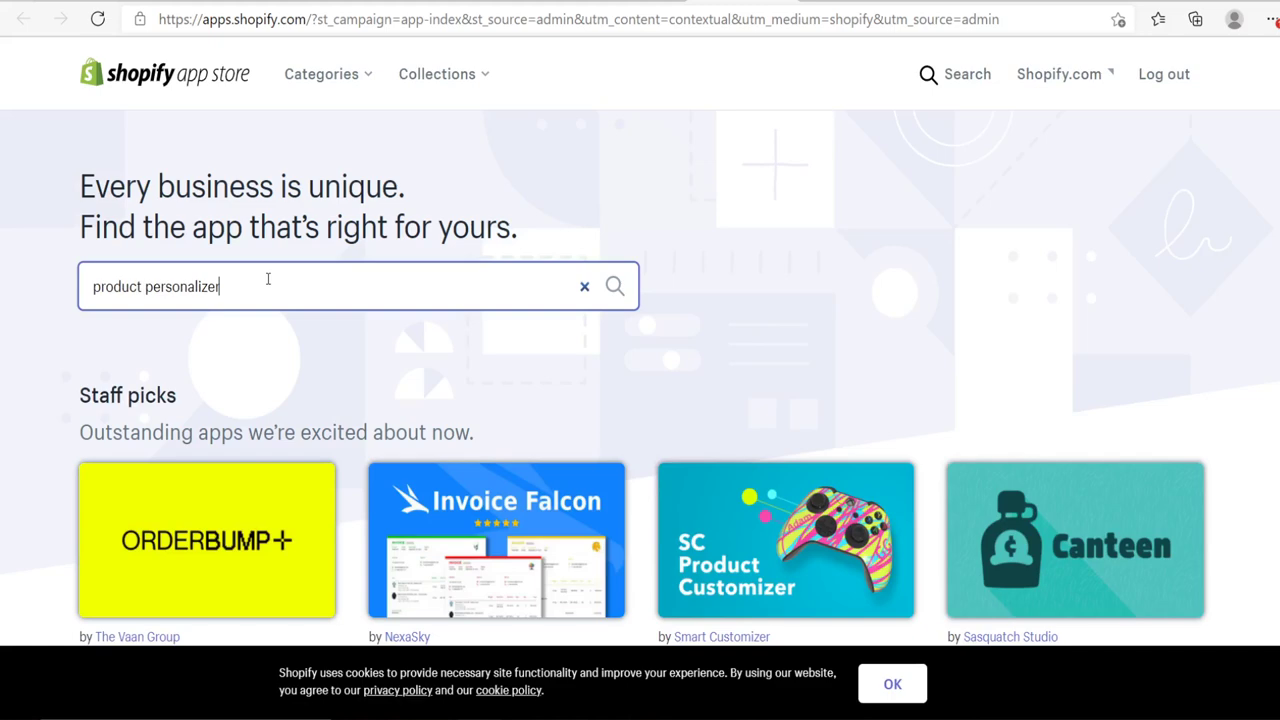
key("Return")
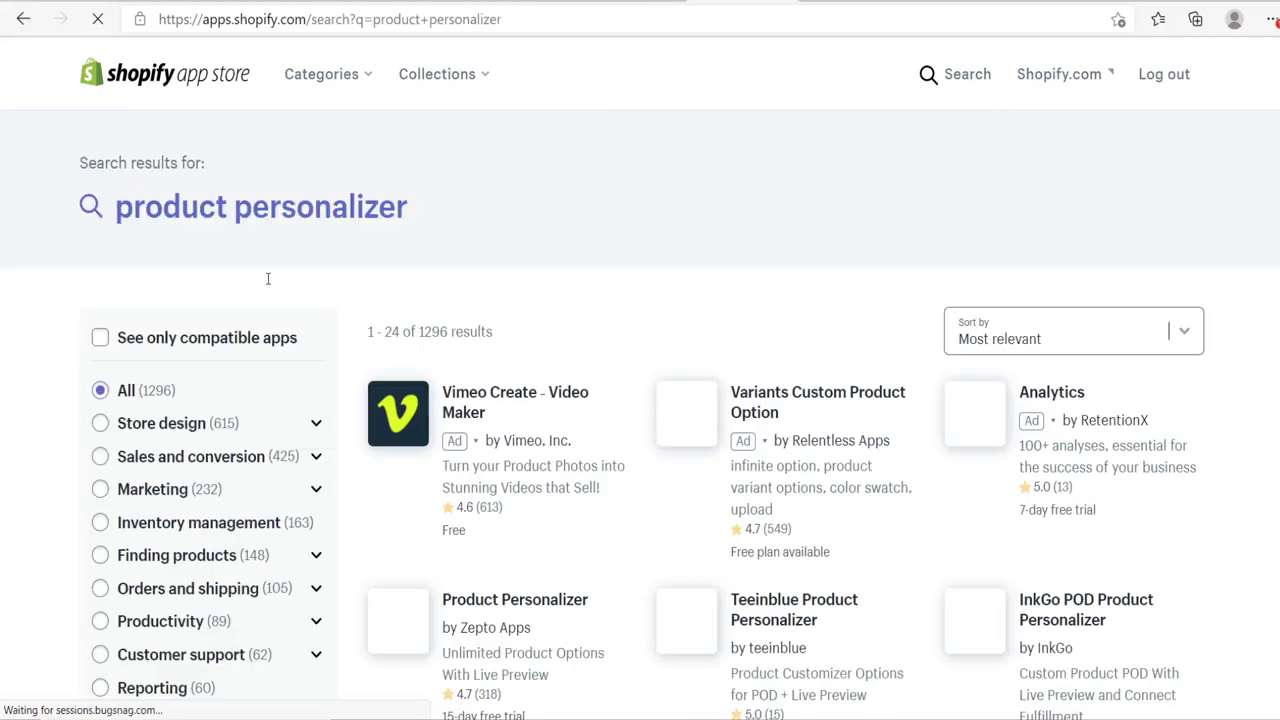
Open the Product Personalizer app by Zepto Apps from the search results and review its features and pricing plans.
scroll(492, 265, "down", 2)
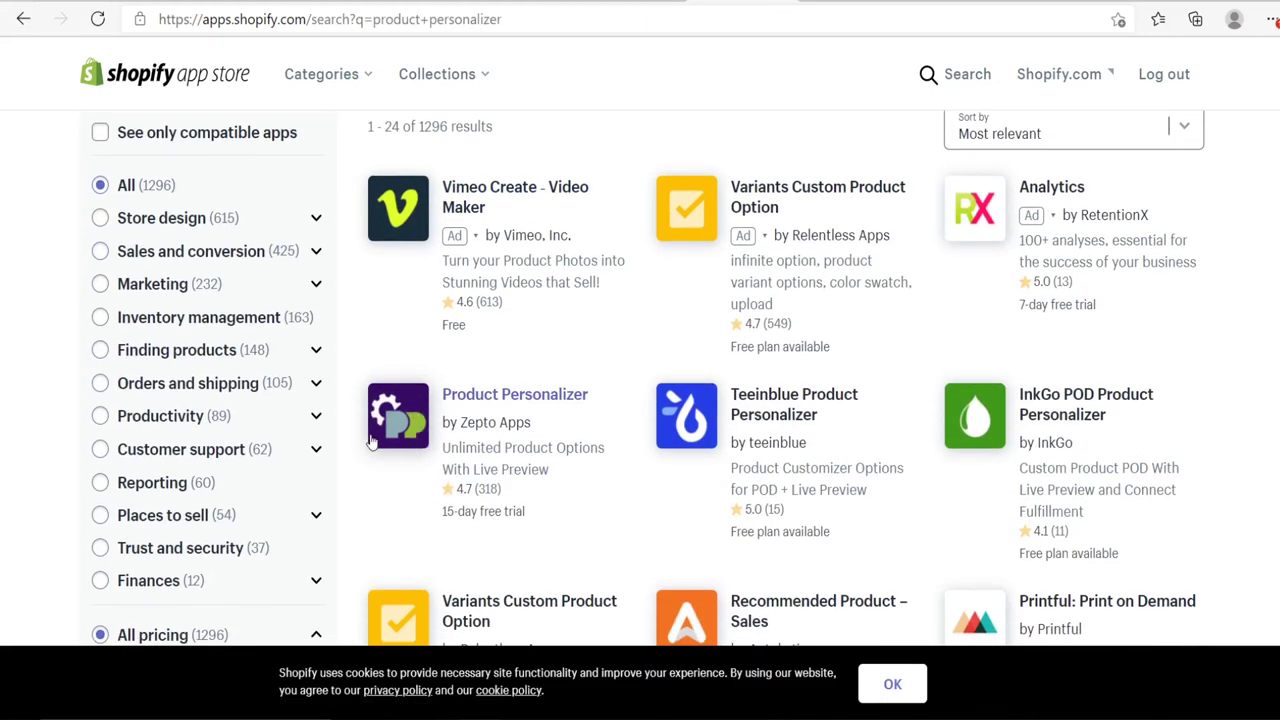
left_click(480, 404)
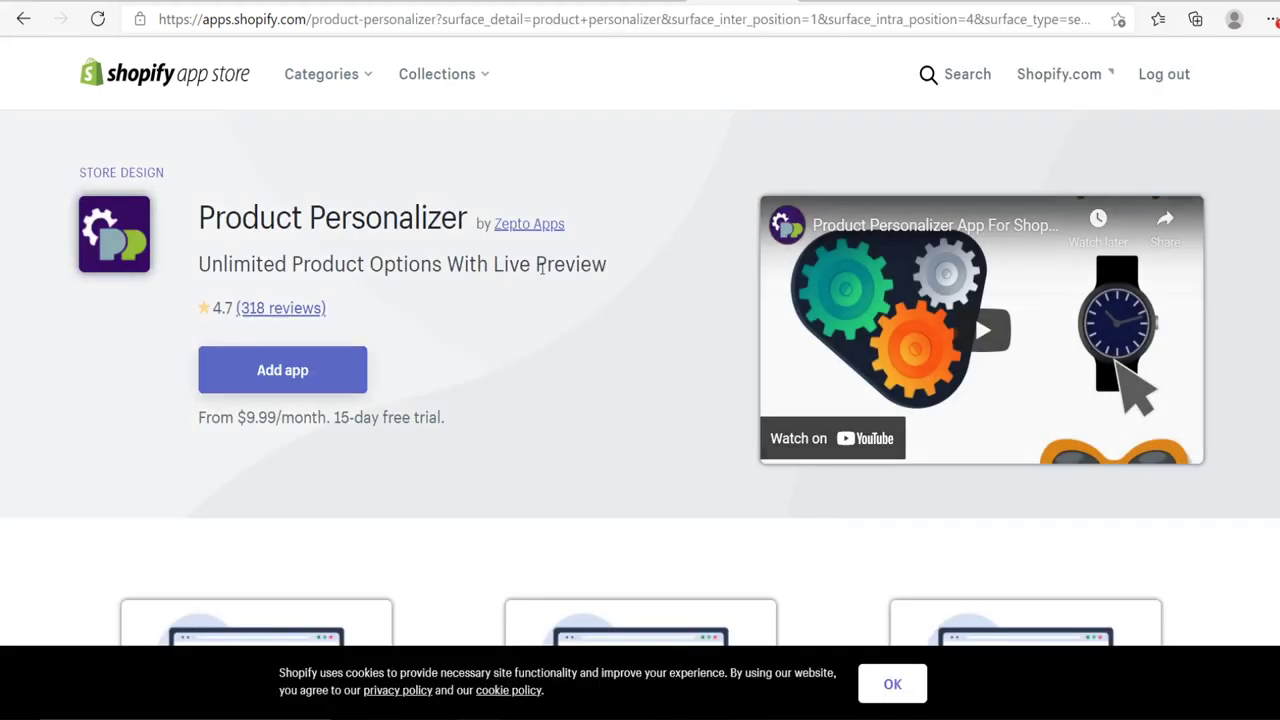
scroll(548, 268, "down", 3)
scroll(548, 268, "down", 15)
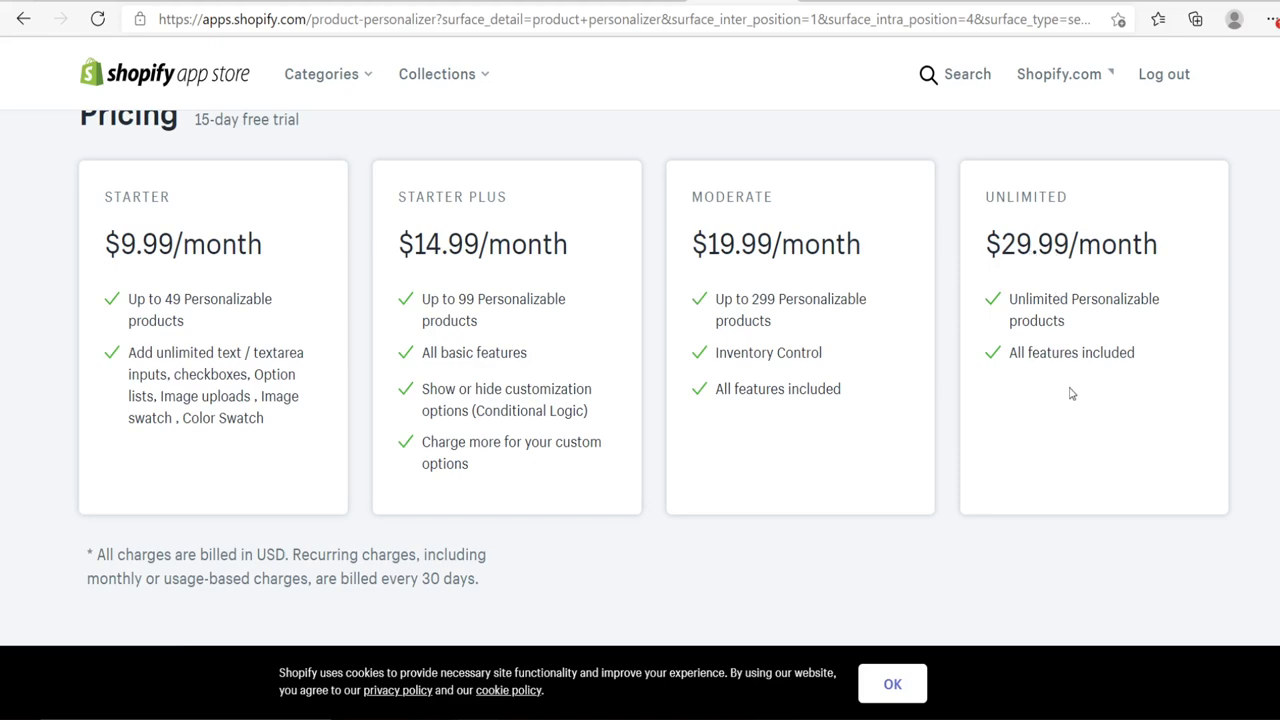
scroll(1071, 393, "up", 15)
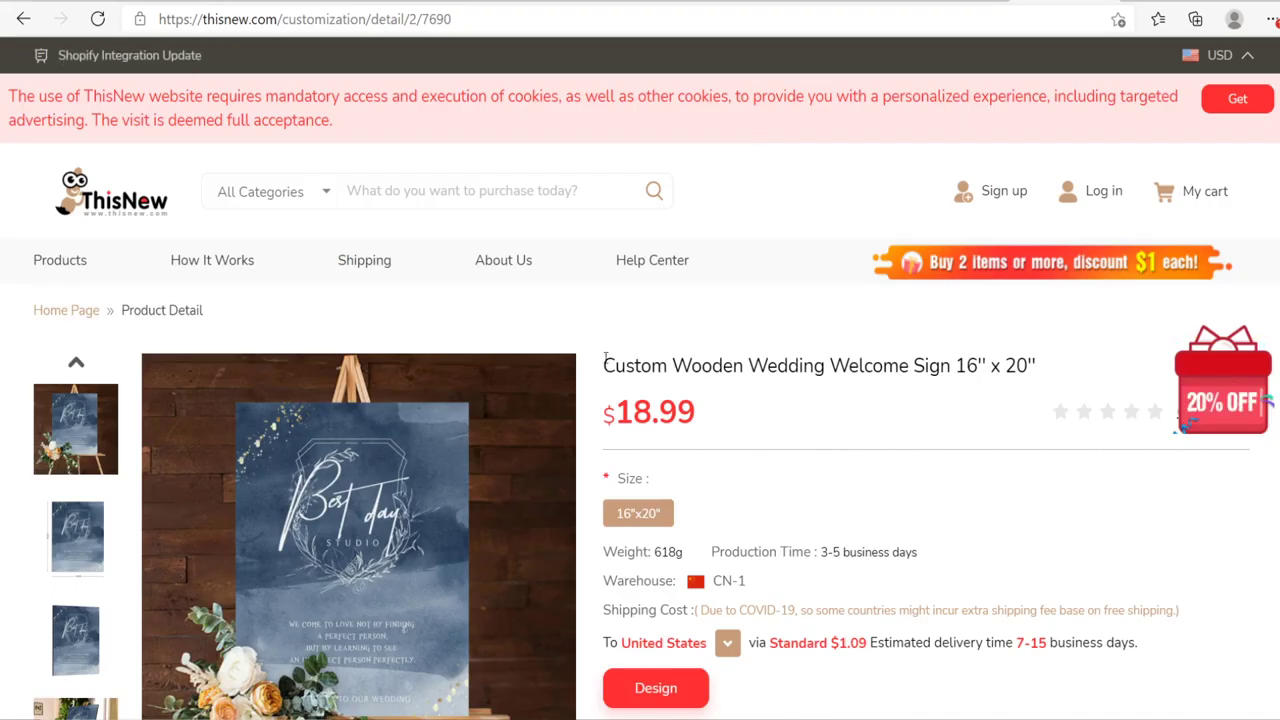
Switch to ThisNew's Custom Wooden Wedding Welcome Sign page, open All Categories in a new tab and browse the customizable products.
left_click_drag(603, 362, 950, 366)
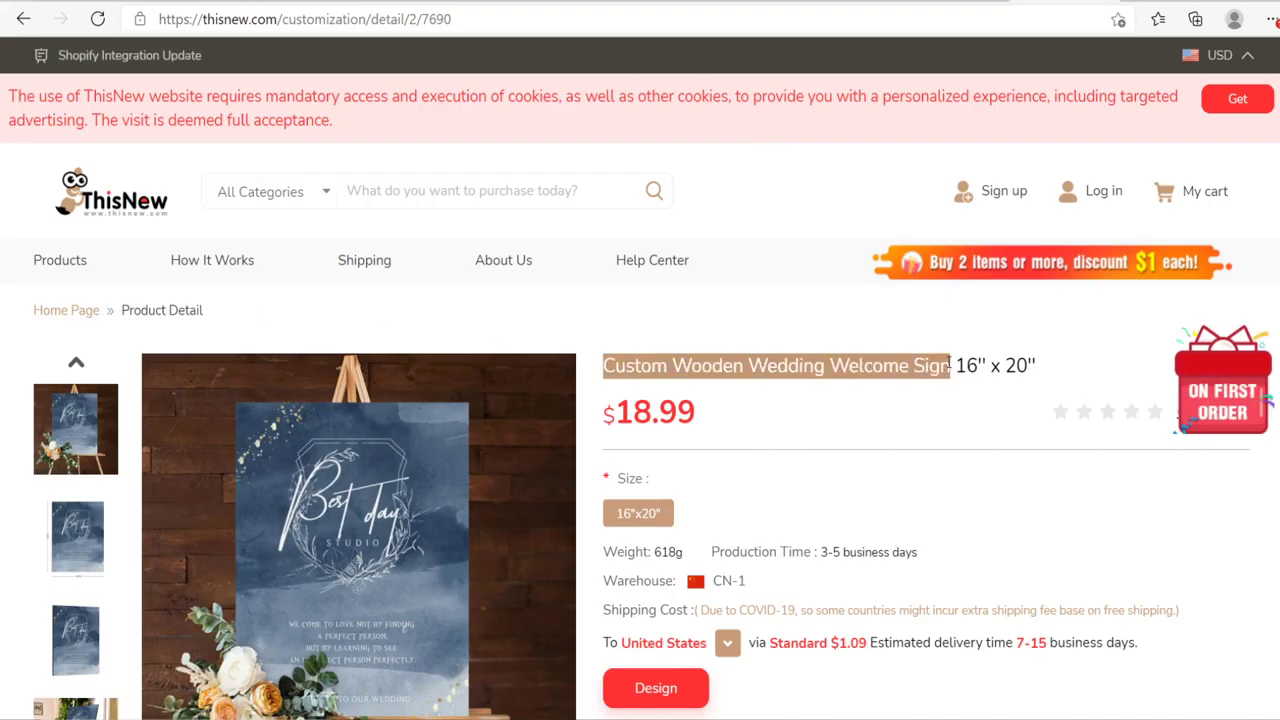
left_click(757, 331)
mouse_move(60, 262)
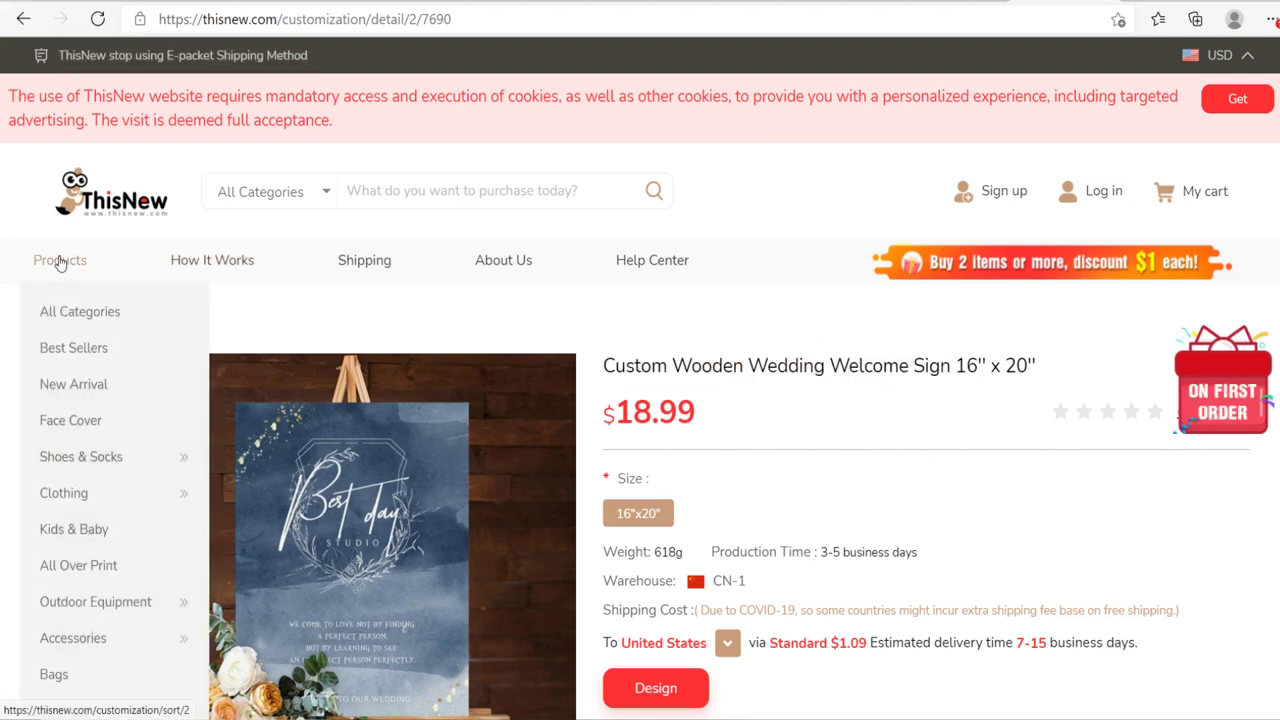
right_click(52, 318)
left_click(100, 328)
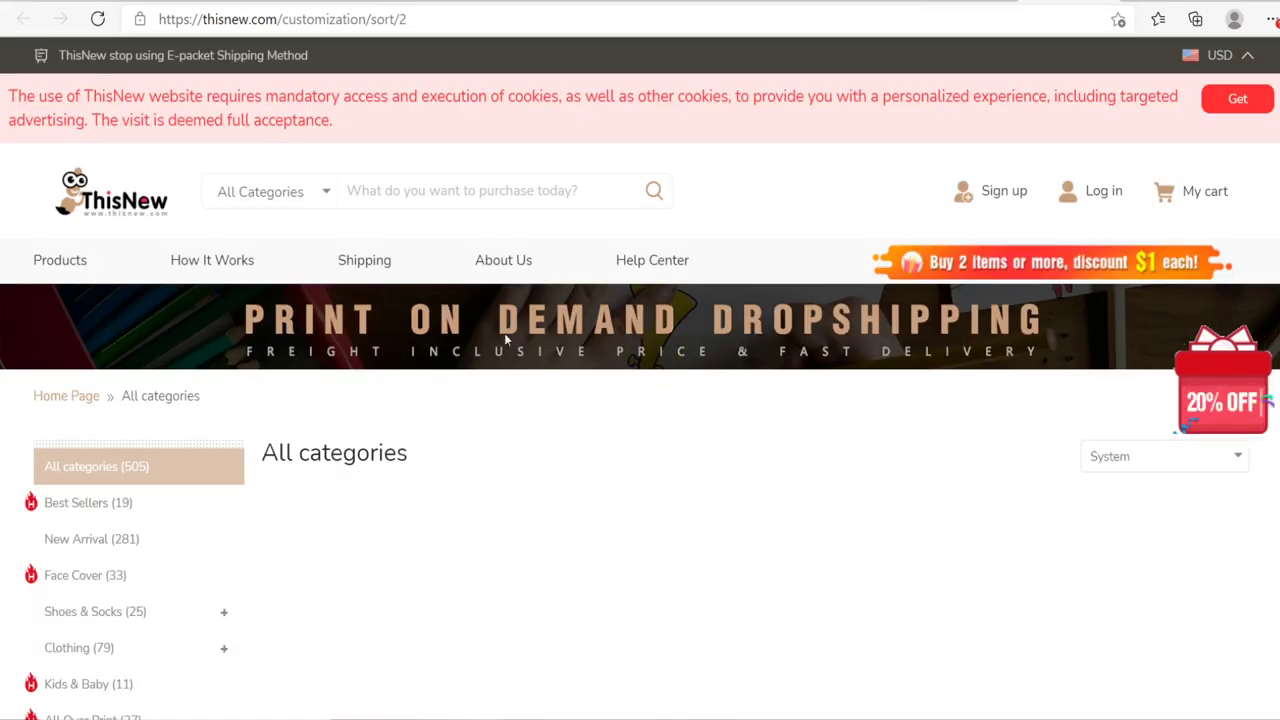
scroll(504, 333, "down", 3)
scroll(1049, 386, "down", 3)
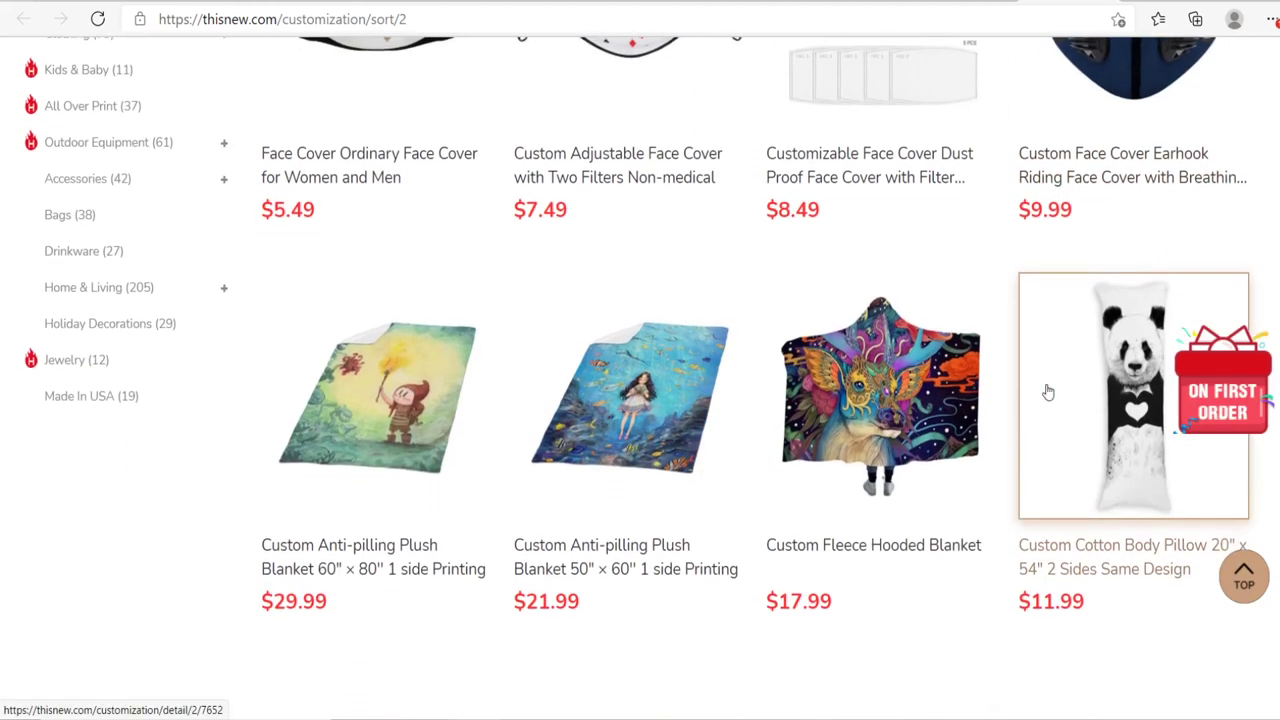
scroll(420, 365, "down", 2)
scroll(380, 400, "down", 2)
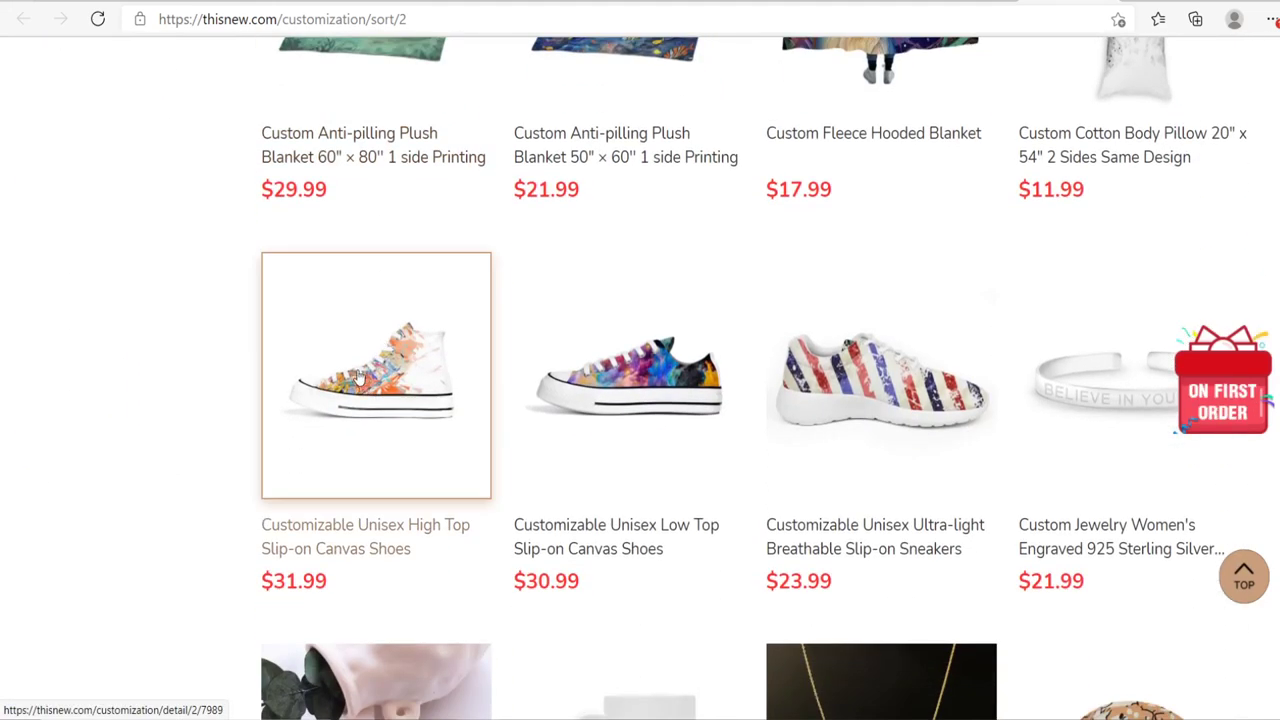
scroll(703, 409, "down", 3)
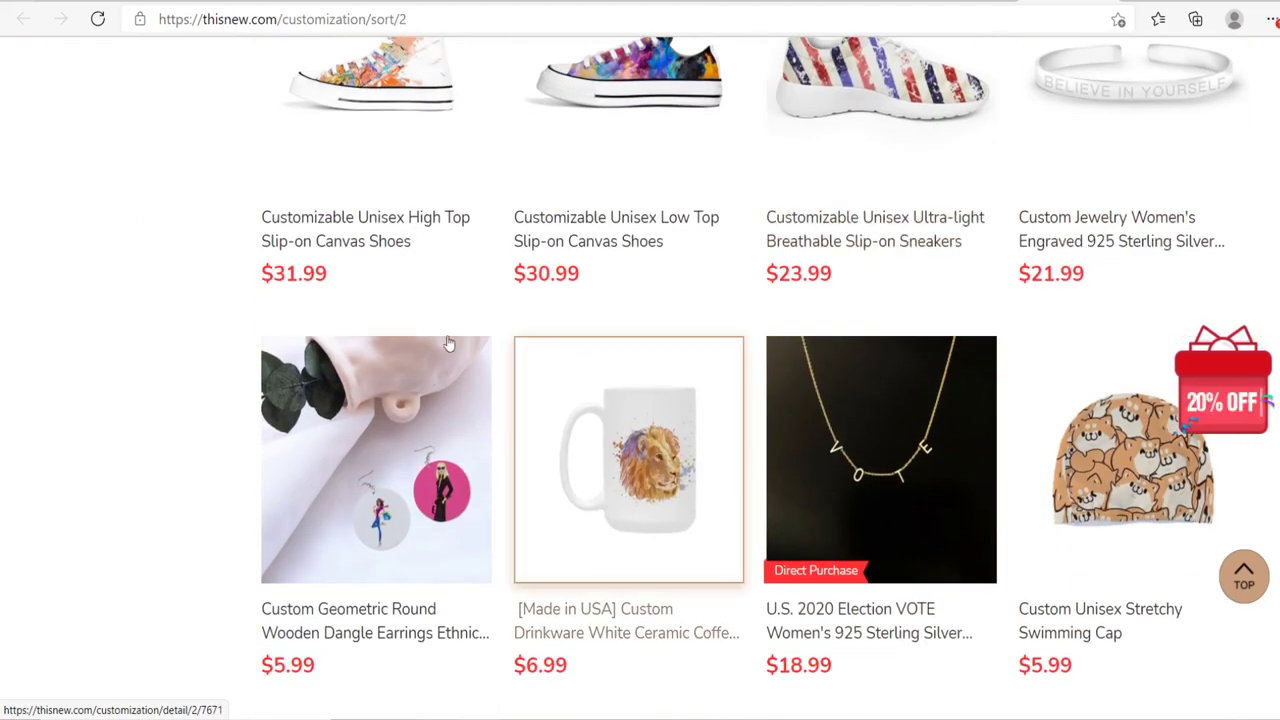
scroll(534, 340, "up", 15)
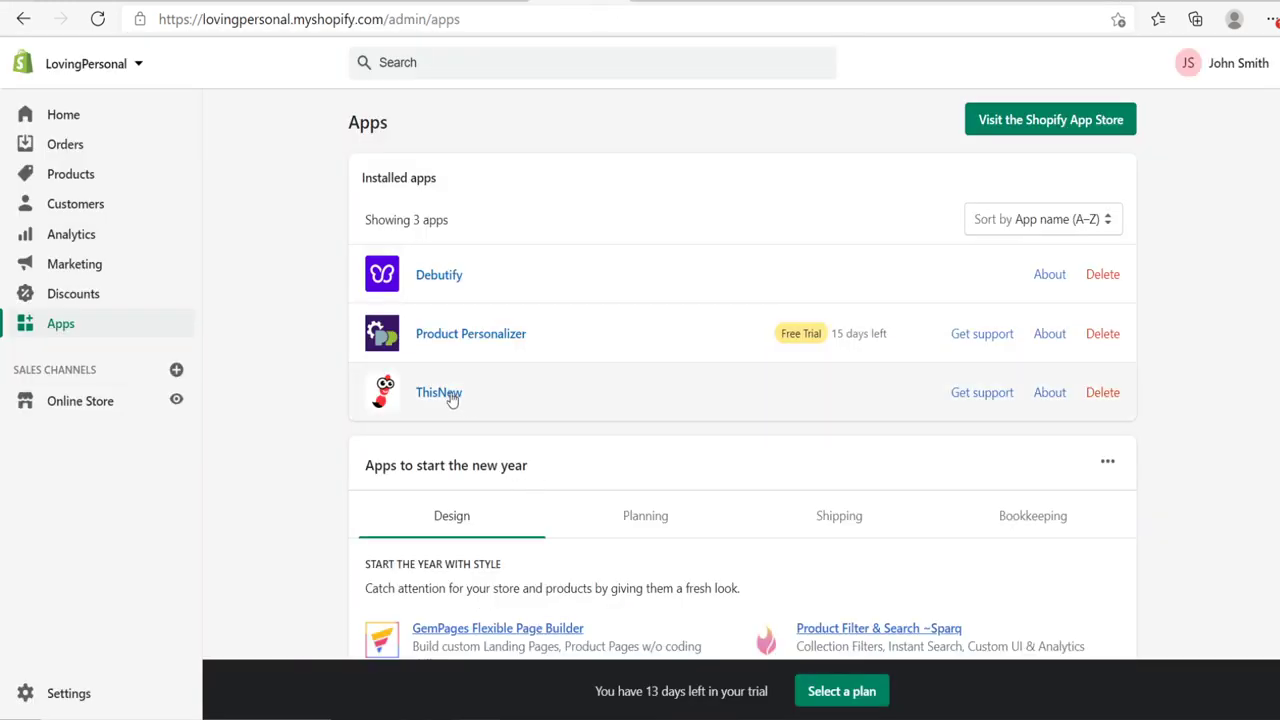
Switch to the Shopify admin, add a product titled "Custom Wedding Sign - Personalized" and upload the sign's mockup images.
left_click(85, 178)
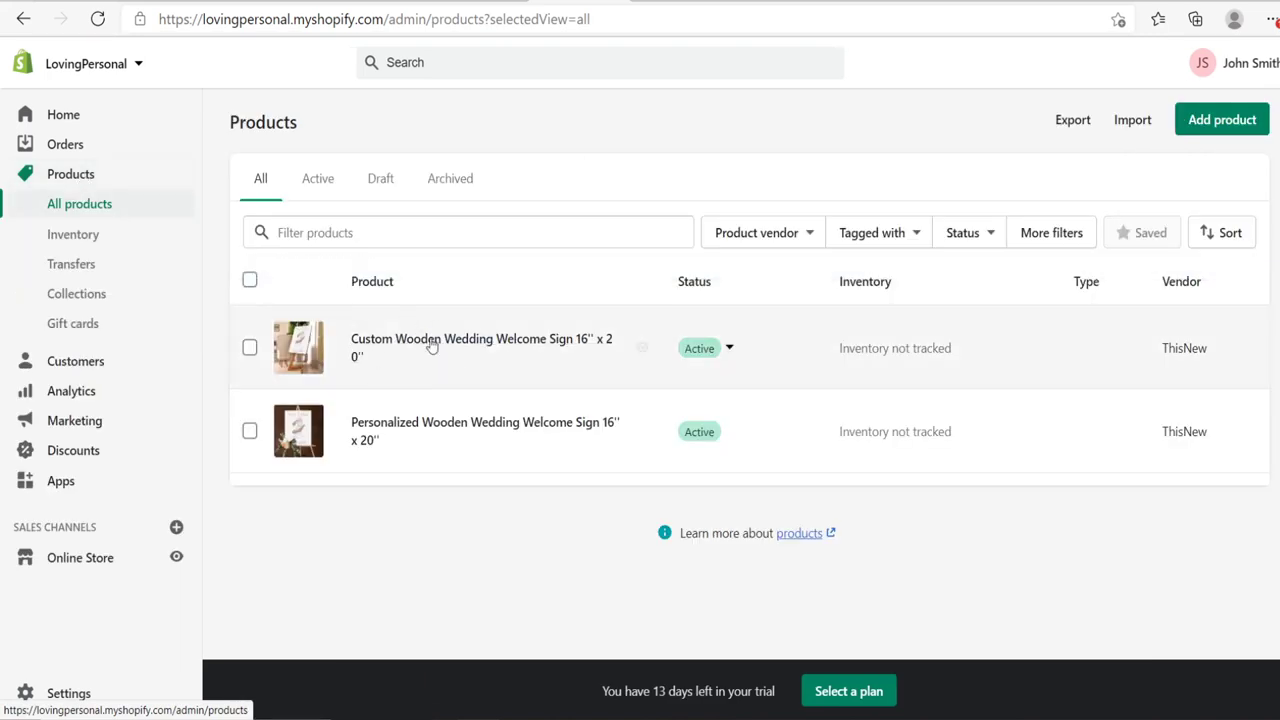
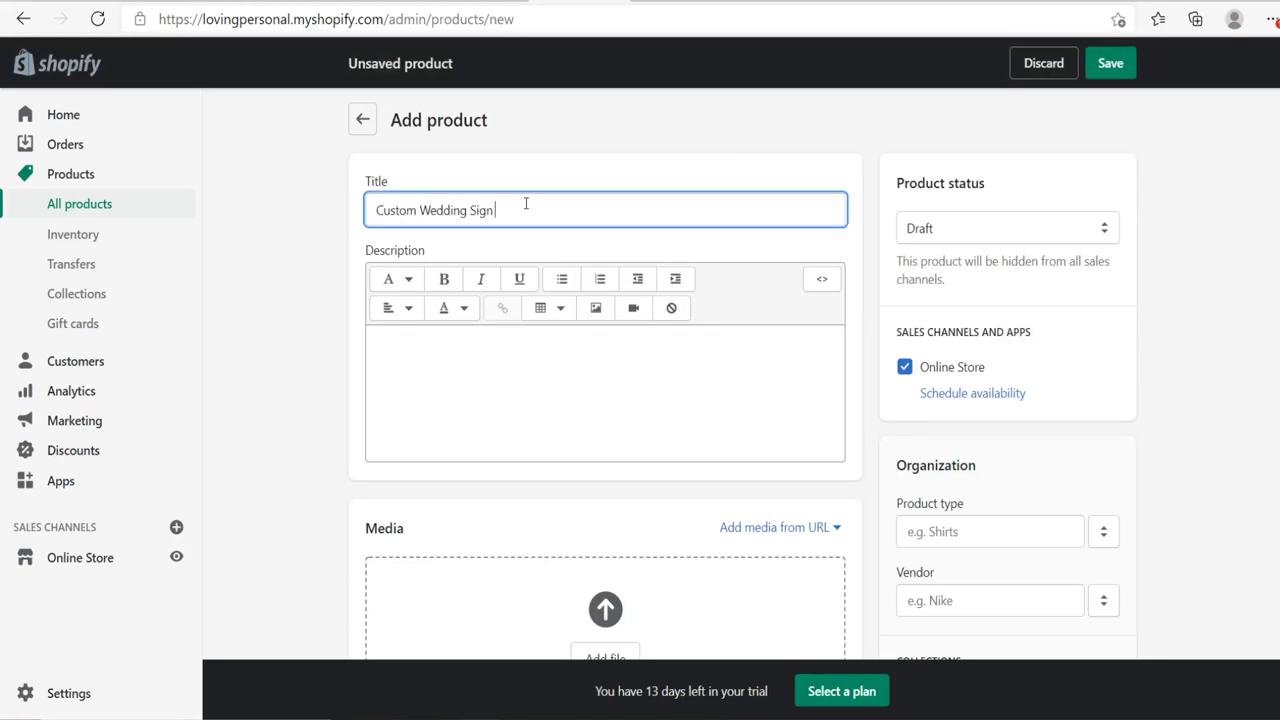
left_click(606, 557)
key("ctrl+a")
left_click(503, 374)
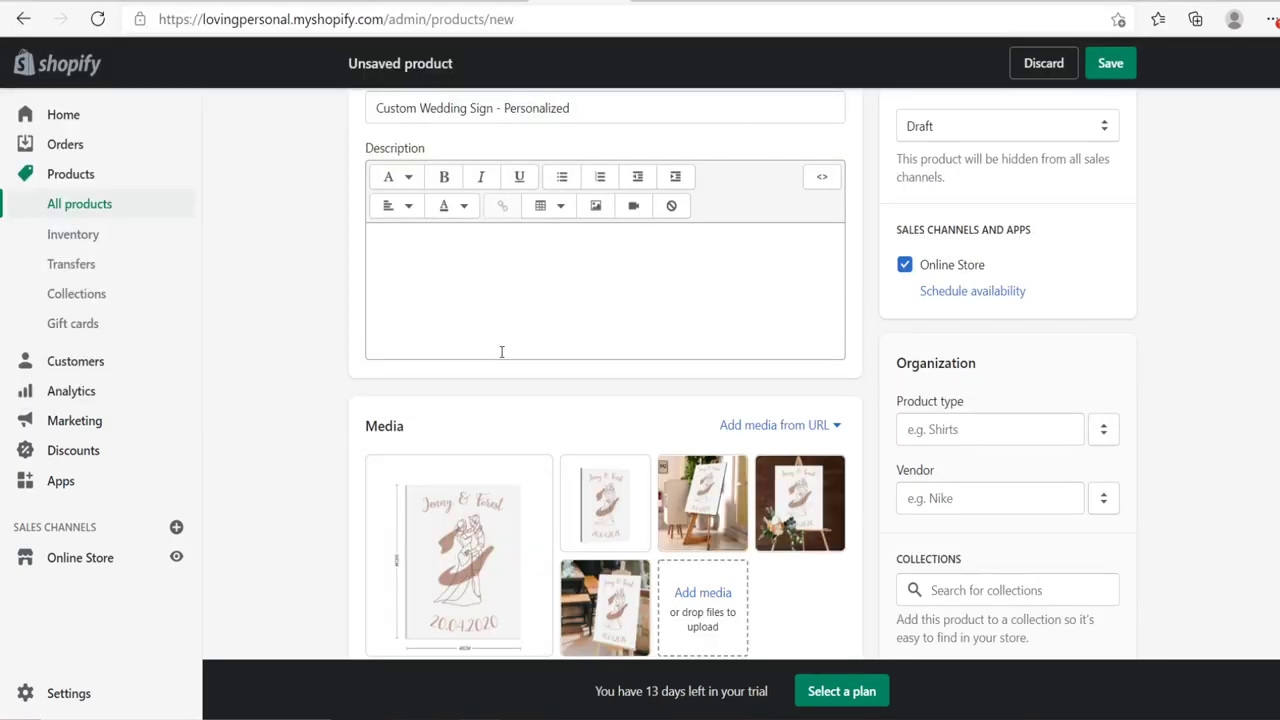
Review the new product's description, media and pricing, and preview the main wedding sign image at full size.
scroll(503, 354, "down", 15)
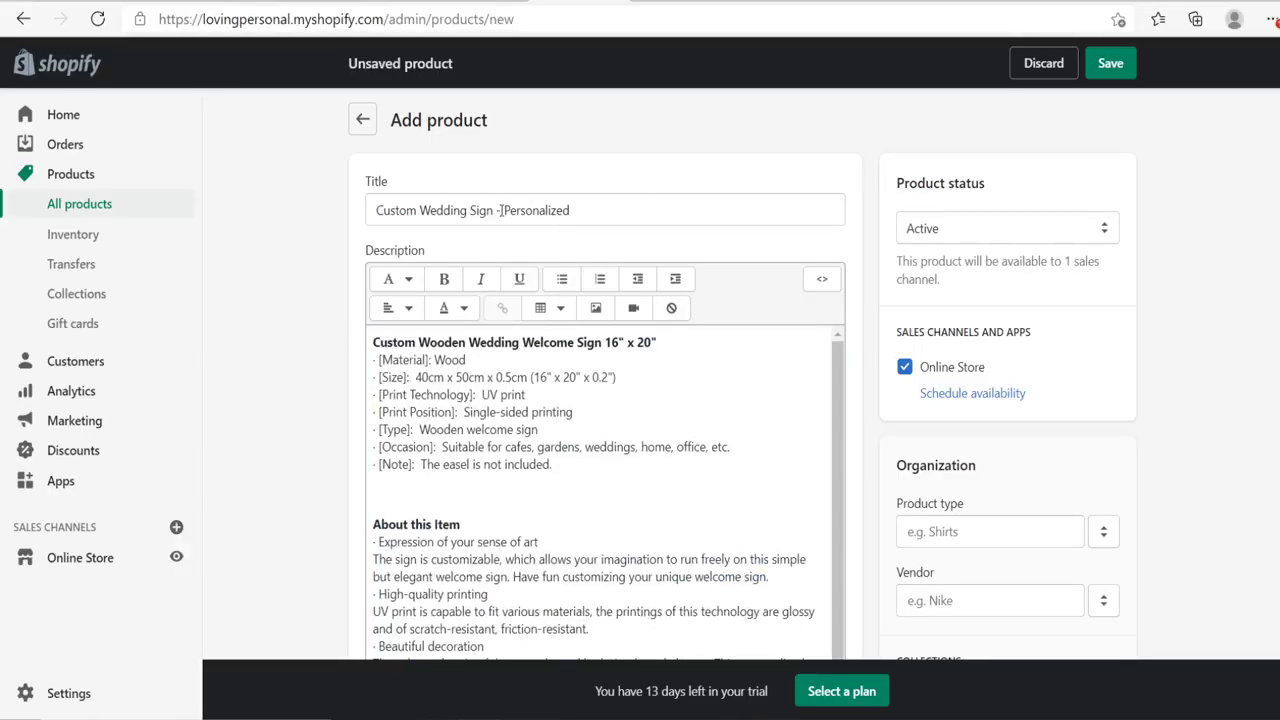
scroll(665, 146, "down", 5)
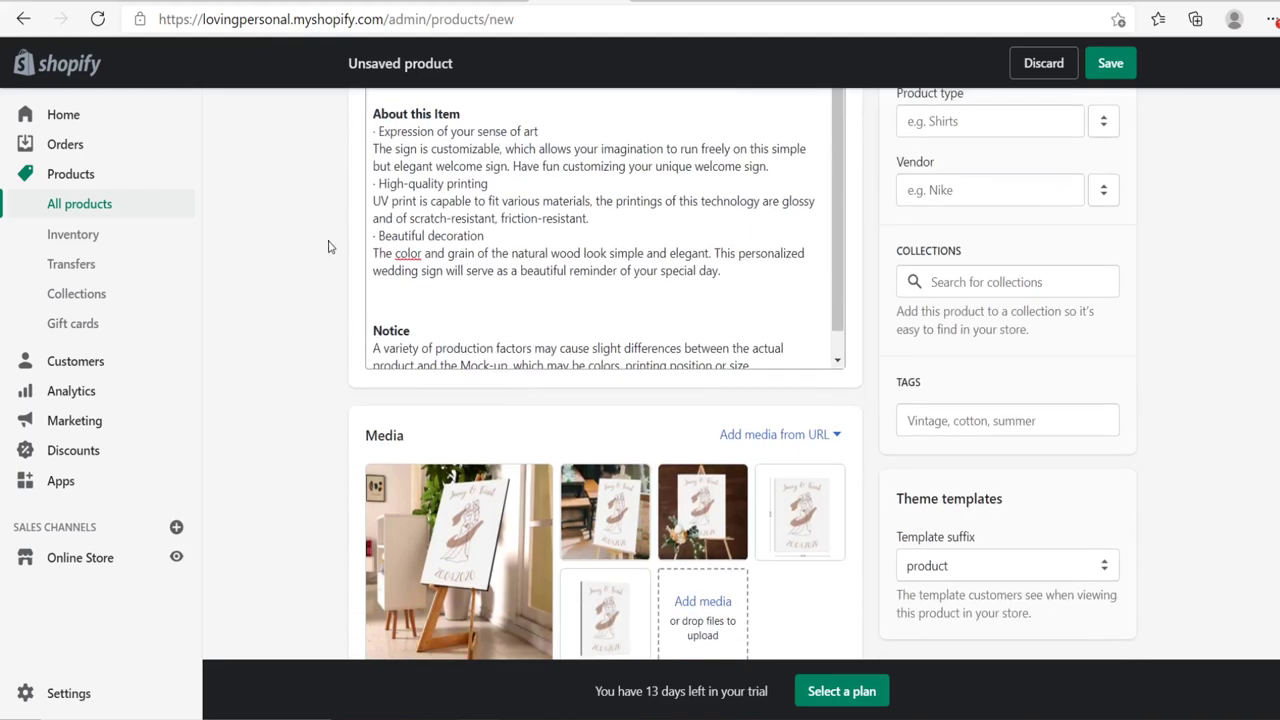
scroll(328, 246, "down", 1)
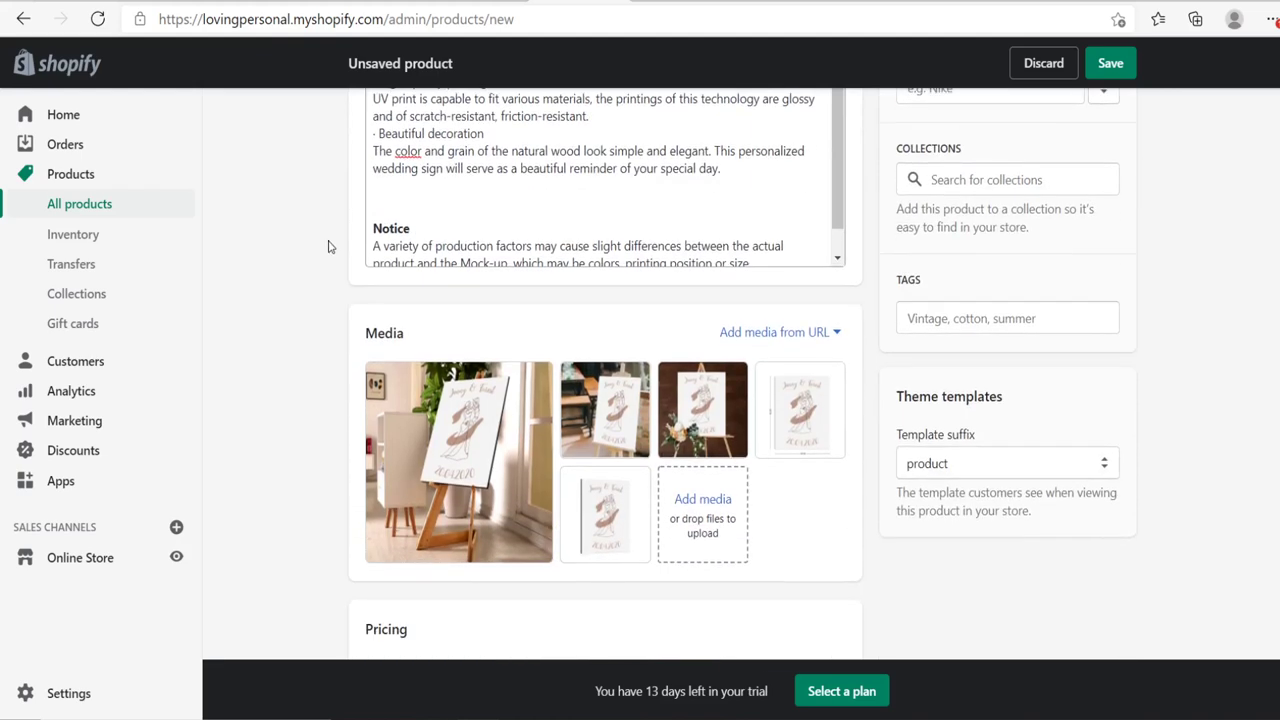
scroll(328, 246, "down", 1)
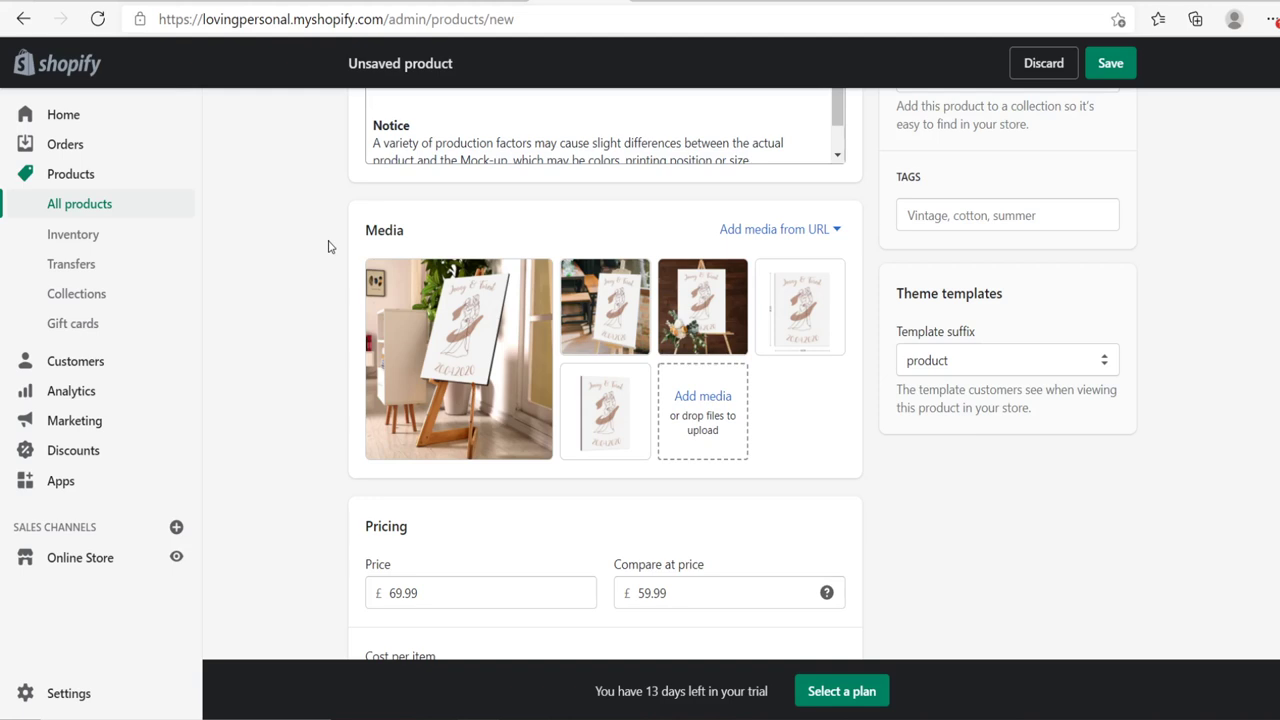
mouse_move(424, 414)
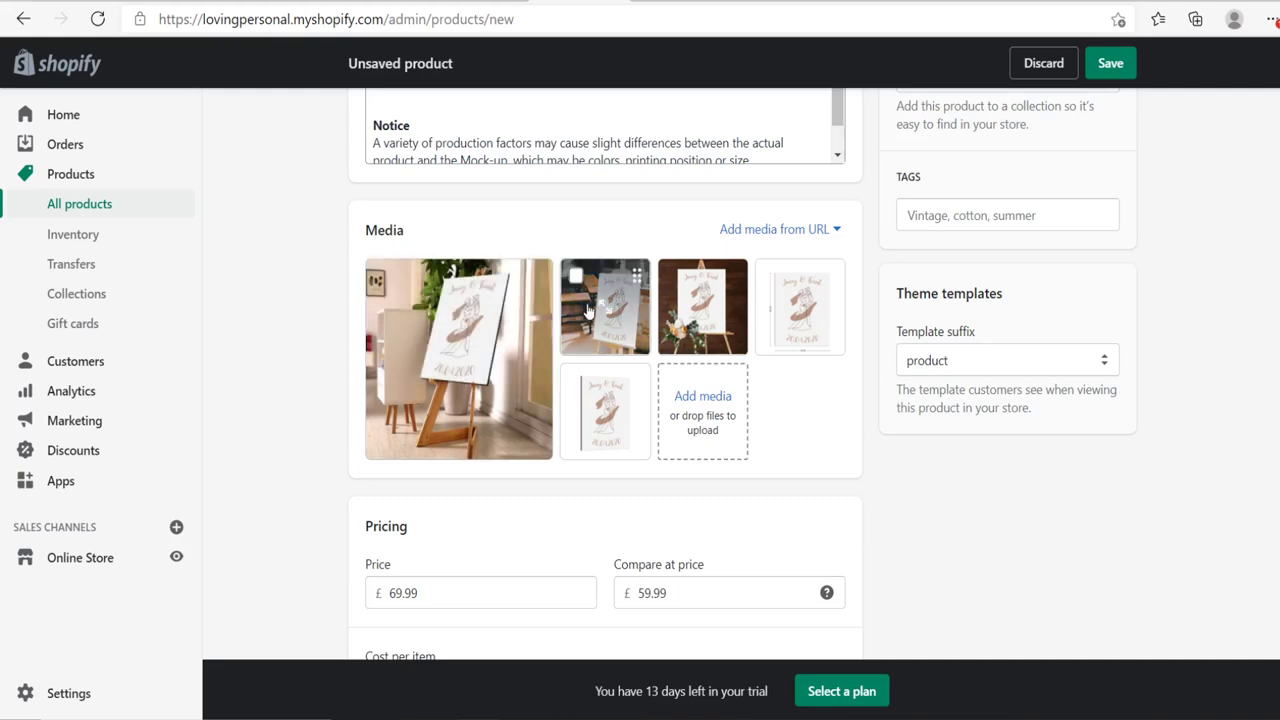
left_click(460, 365)
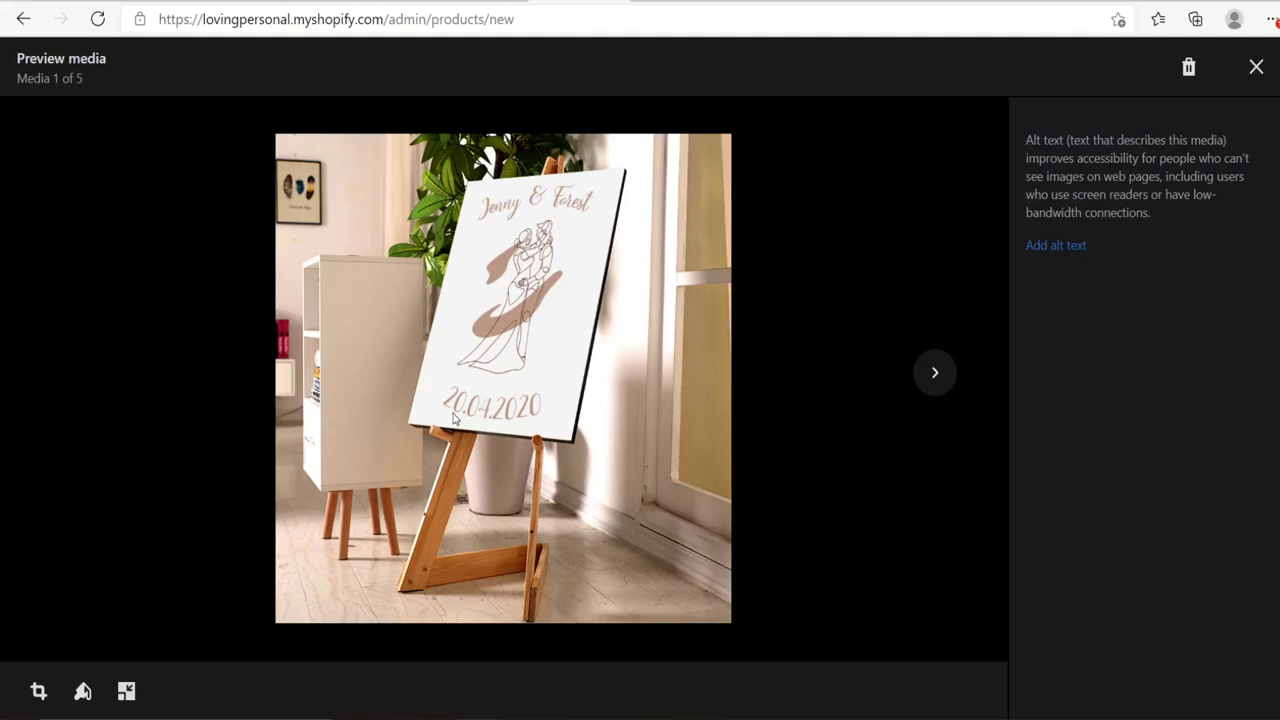
left_click(1257, 68)
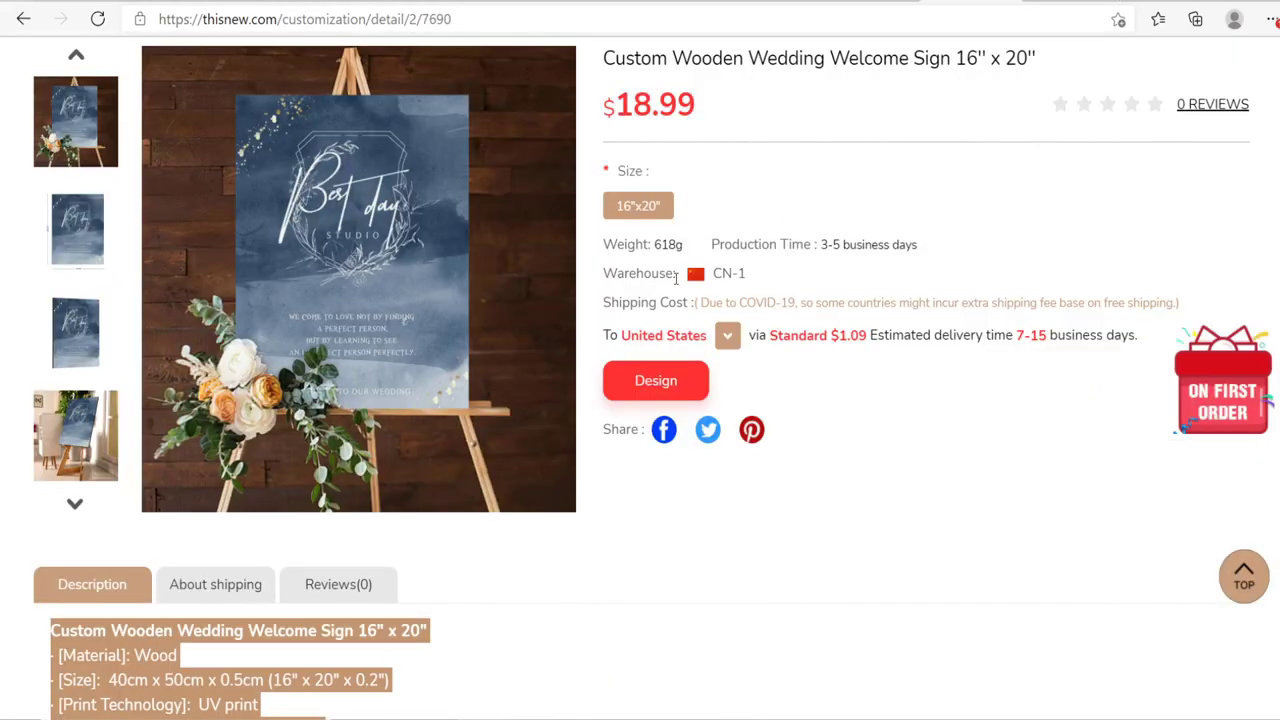
Switch to ThisNew, open the designer for the Custom Wooden Wedding Welcome Sign and show its design tools.
scroll(783, 337, "up", 3)
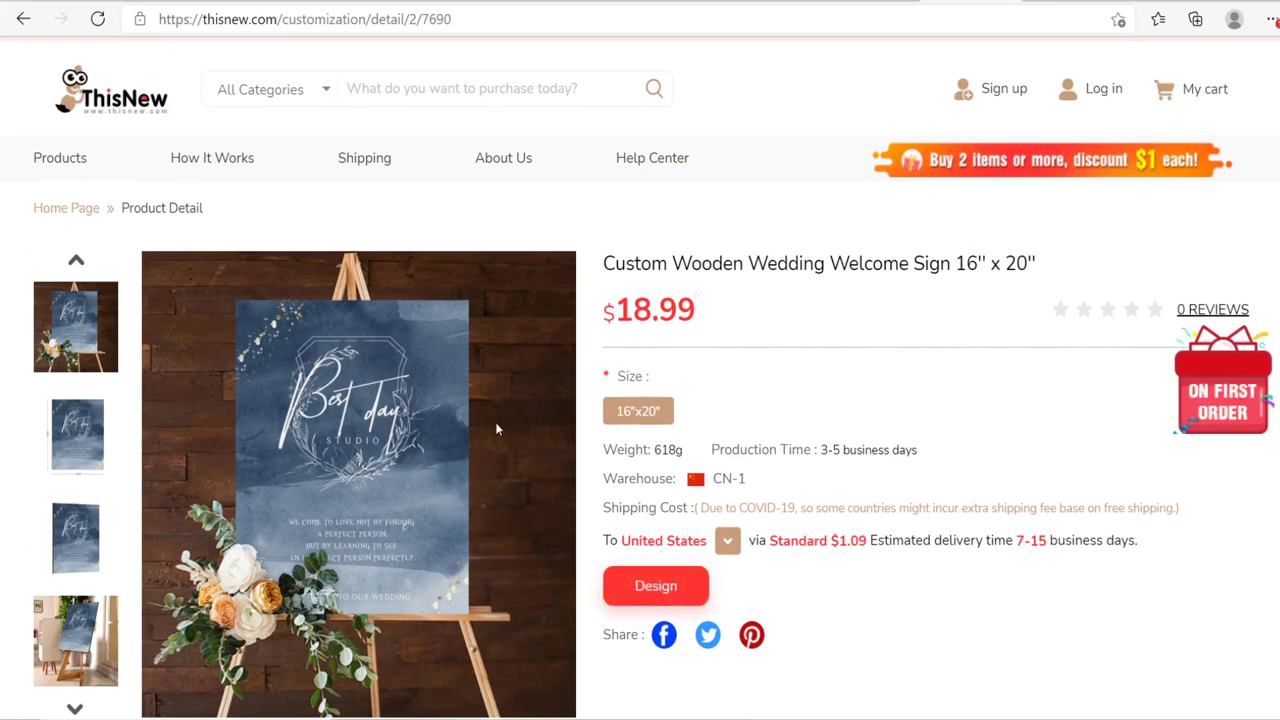
left_click(50, 435)
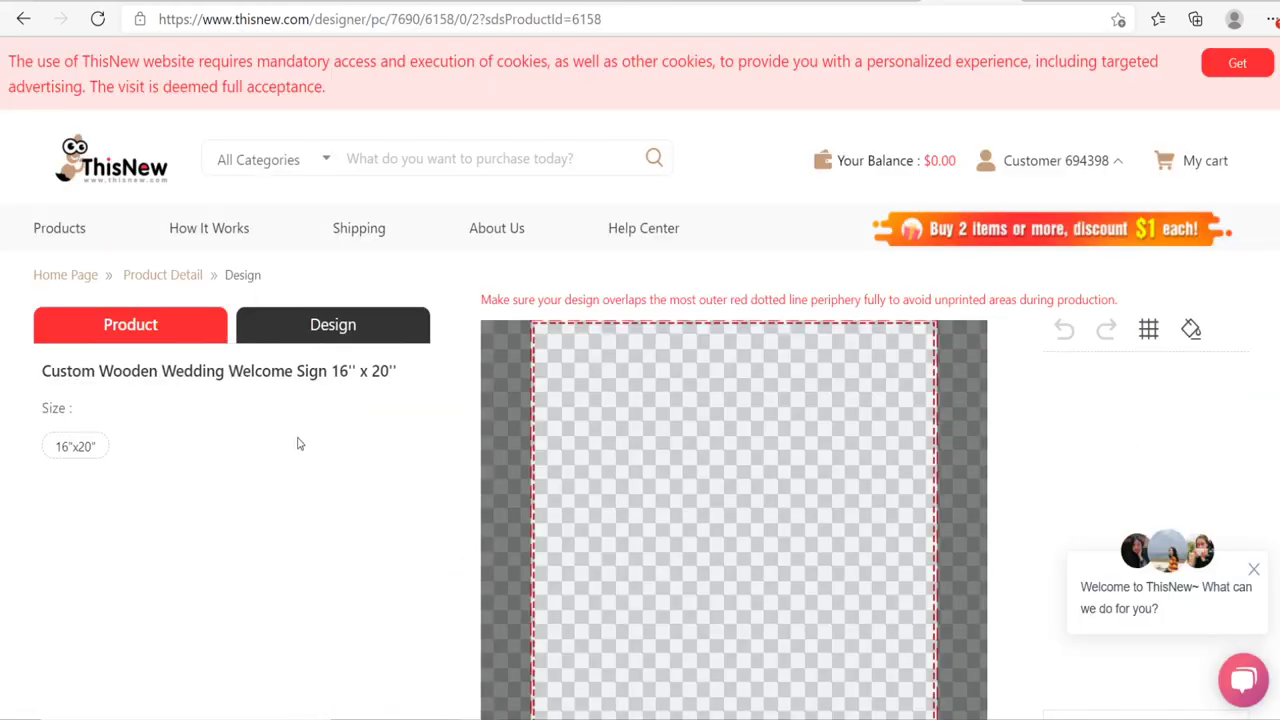
scroll(297, 444, "down", 3)
scroll(339, 436, "up", 2)
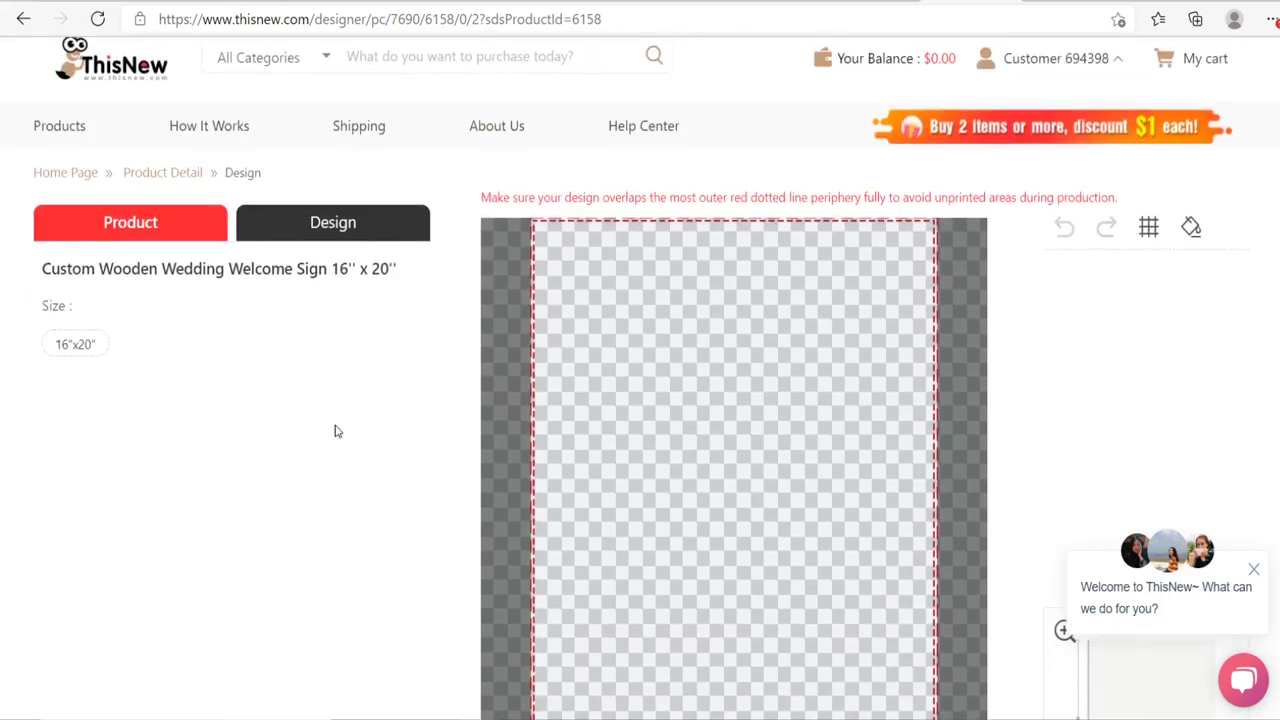
left_click(322, 222)
Upload the Wedding Print Final image from the Wedding folder to the sign design.
left_click(100, 279)
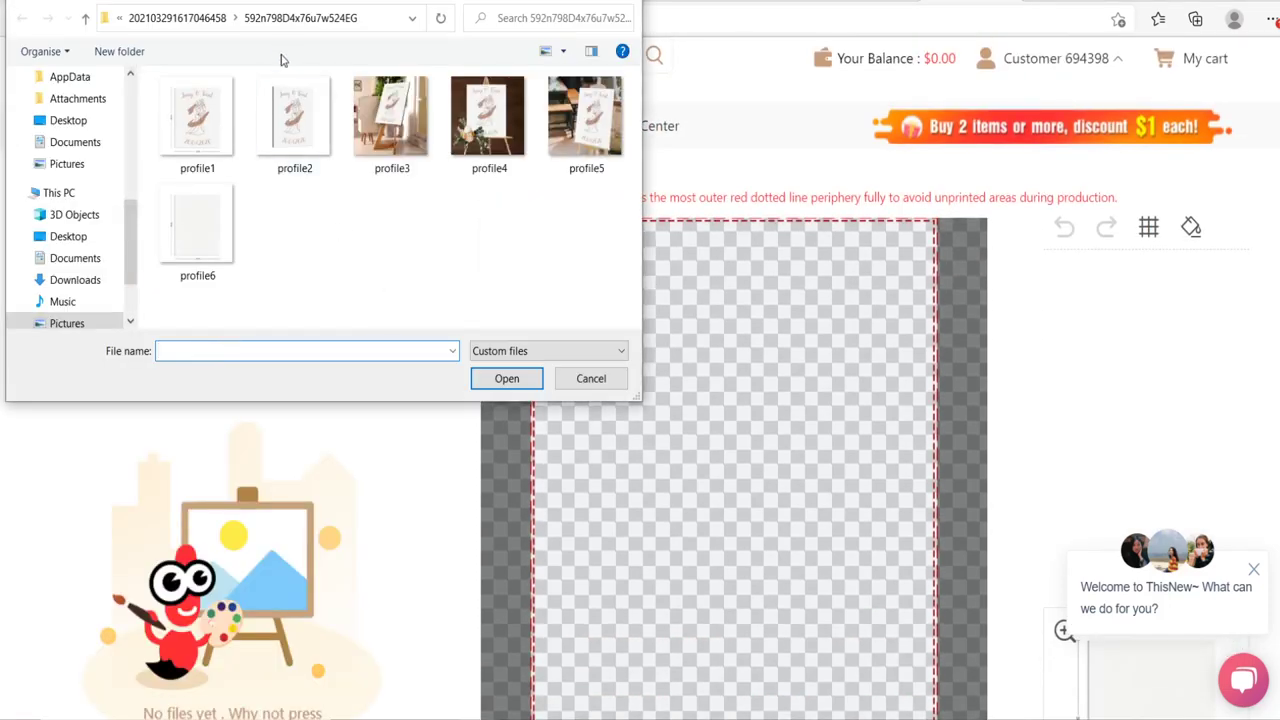
left_click(195, 20)
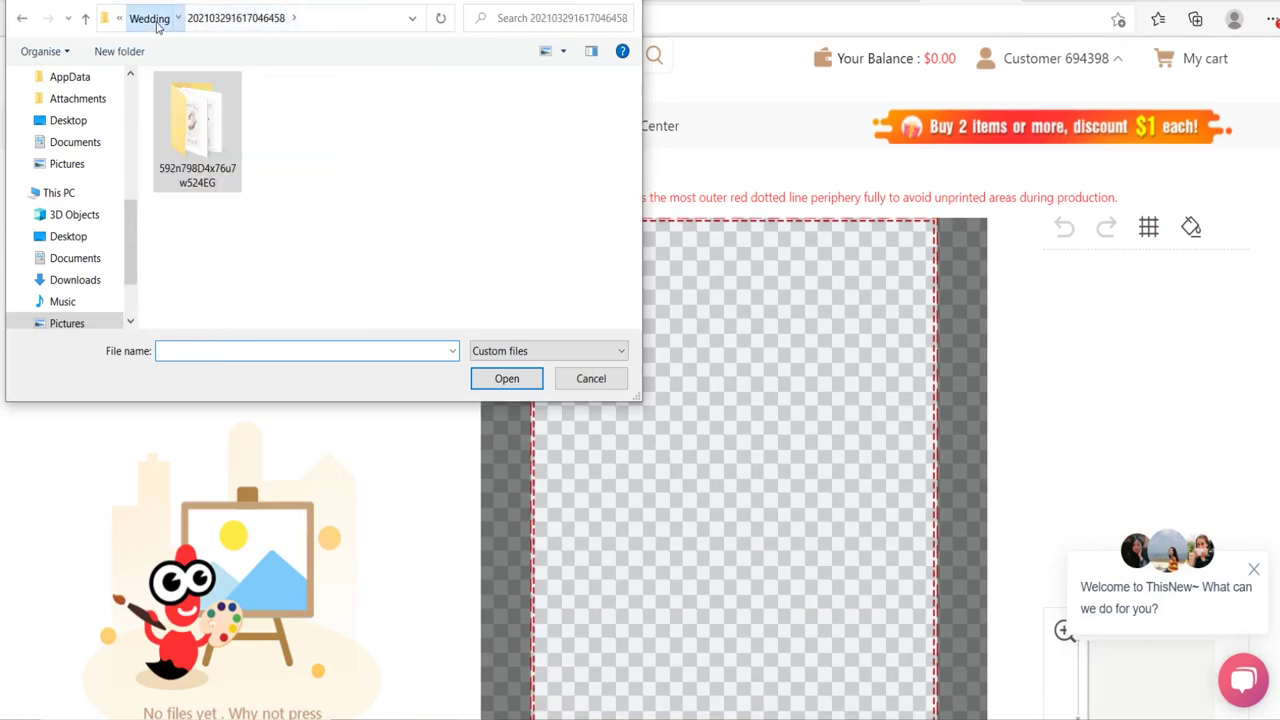
left_click(157, 22)
scroll(458, 279, "down", 2)
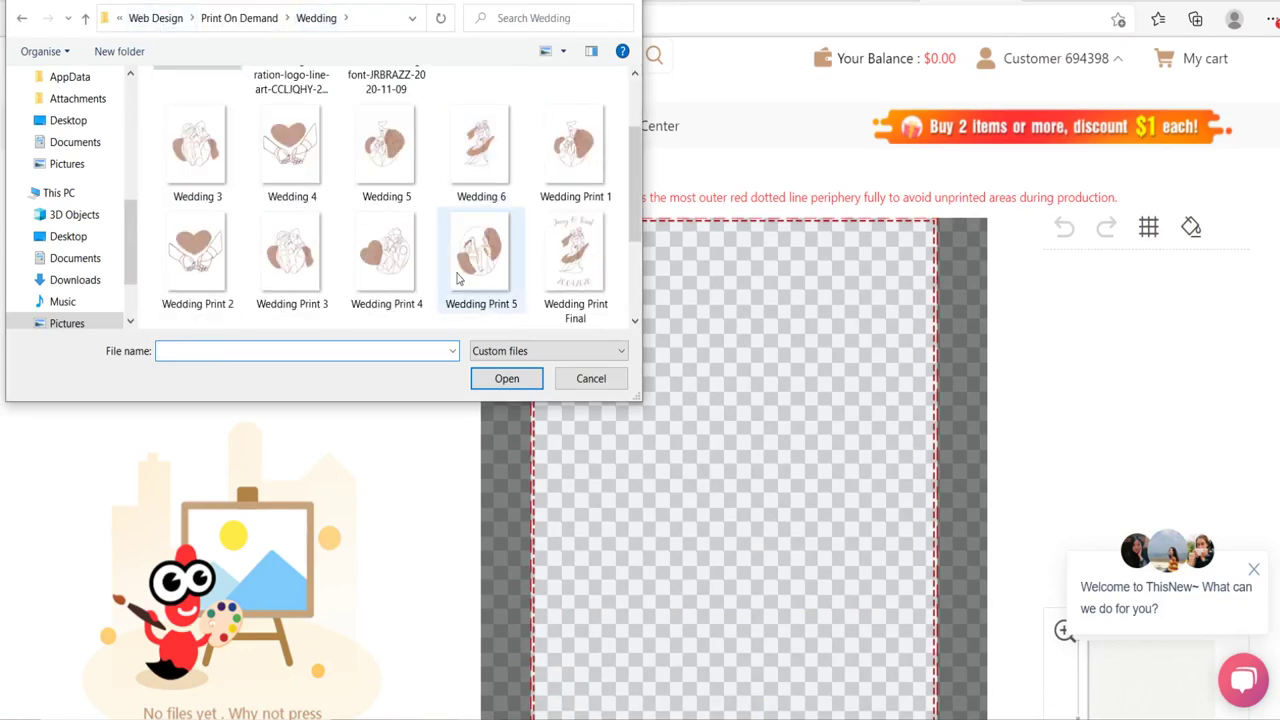
scroll(458, 279, "down", 1)
left_click(578, 165)
left_click(507, 380)
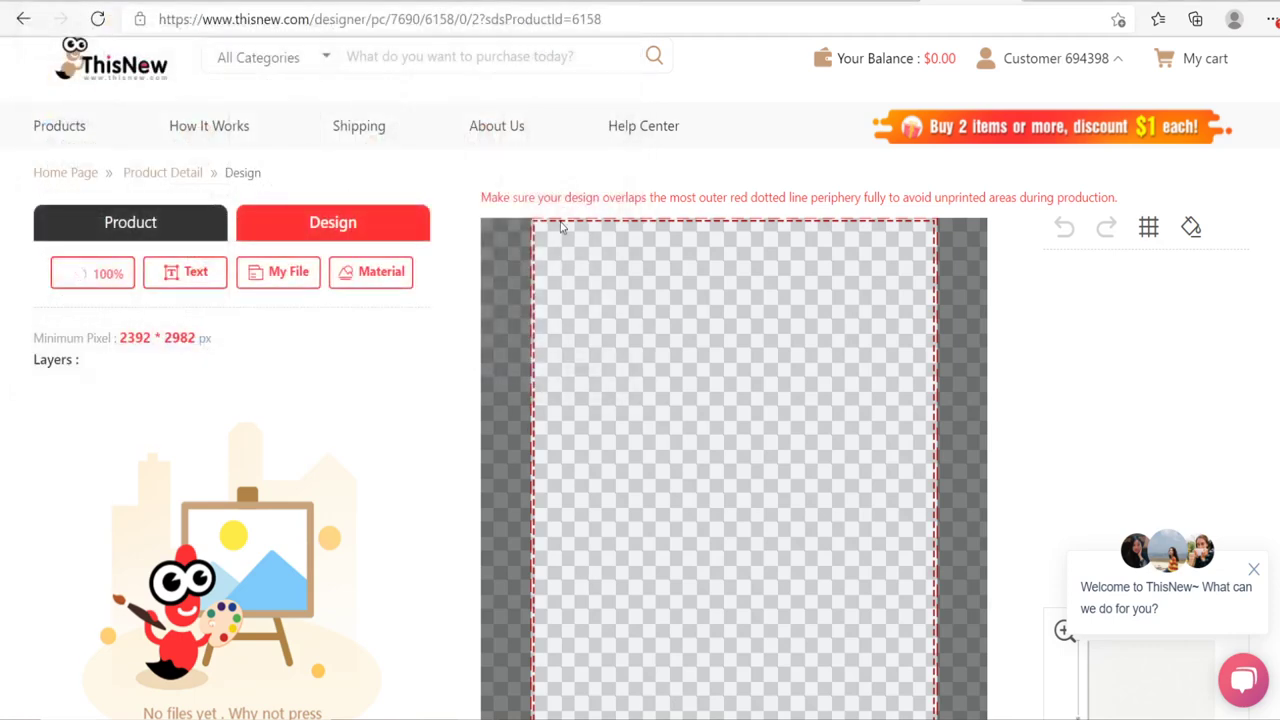
scroll(1009, 352, "down", 1)
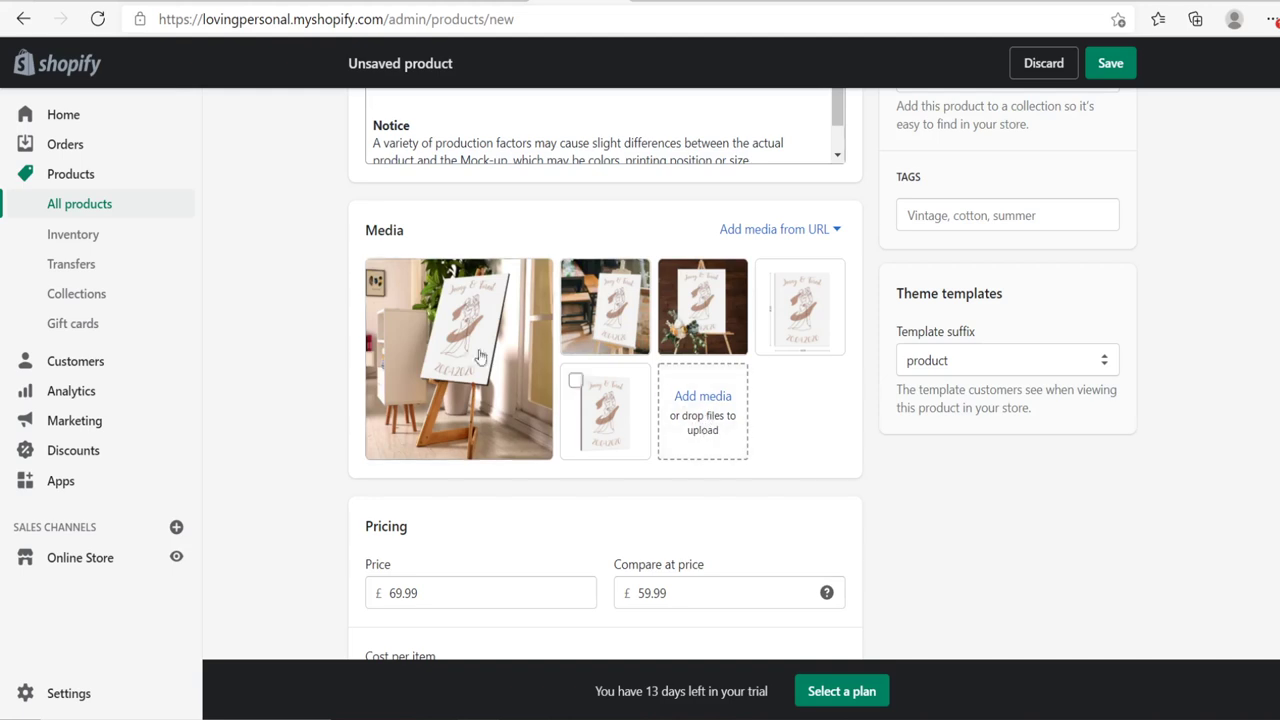
Switch to the unsaved Shopify product, inspect the sign mockup files in the media file chooser without adding any, and review the product description.
left_click(710, 413)
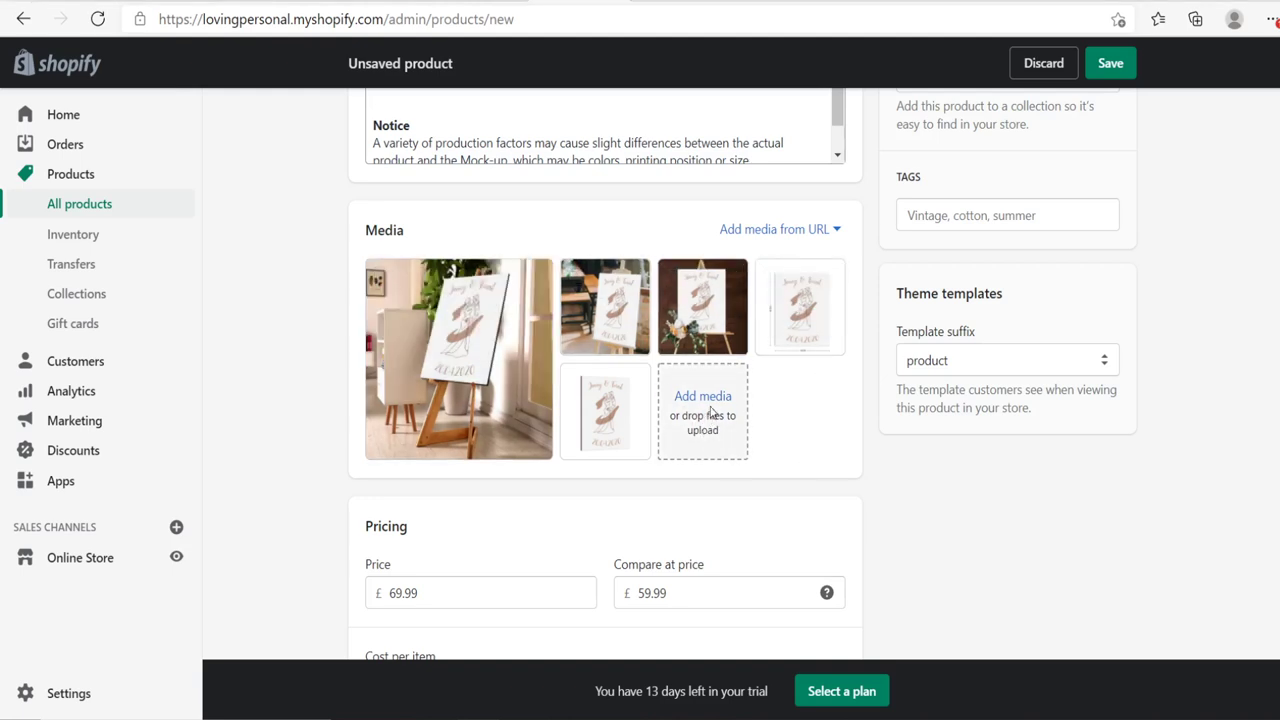
double_click(168, 149)
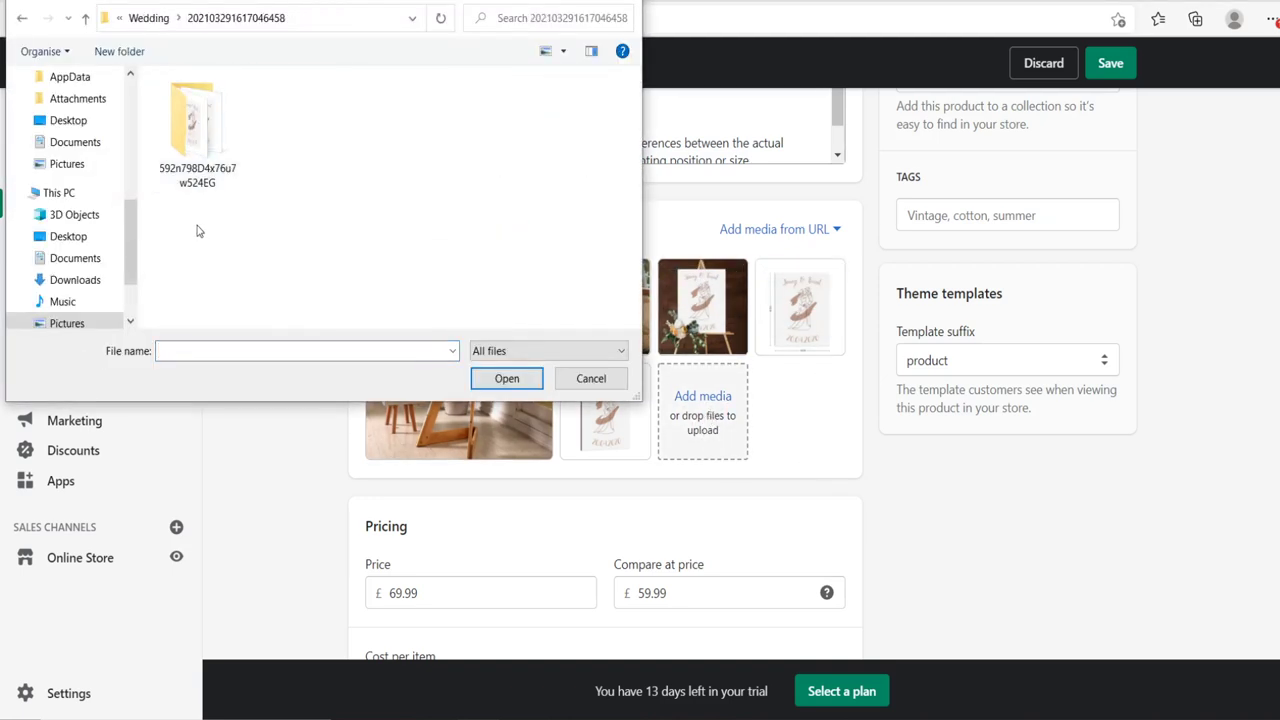
double_click(195, 125)
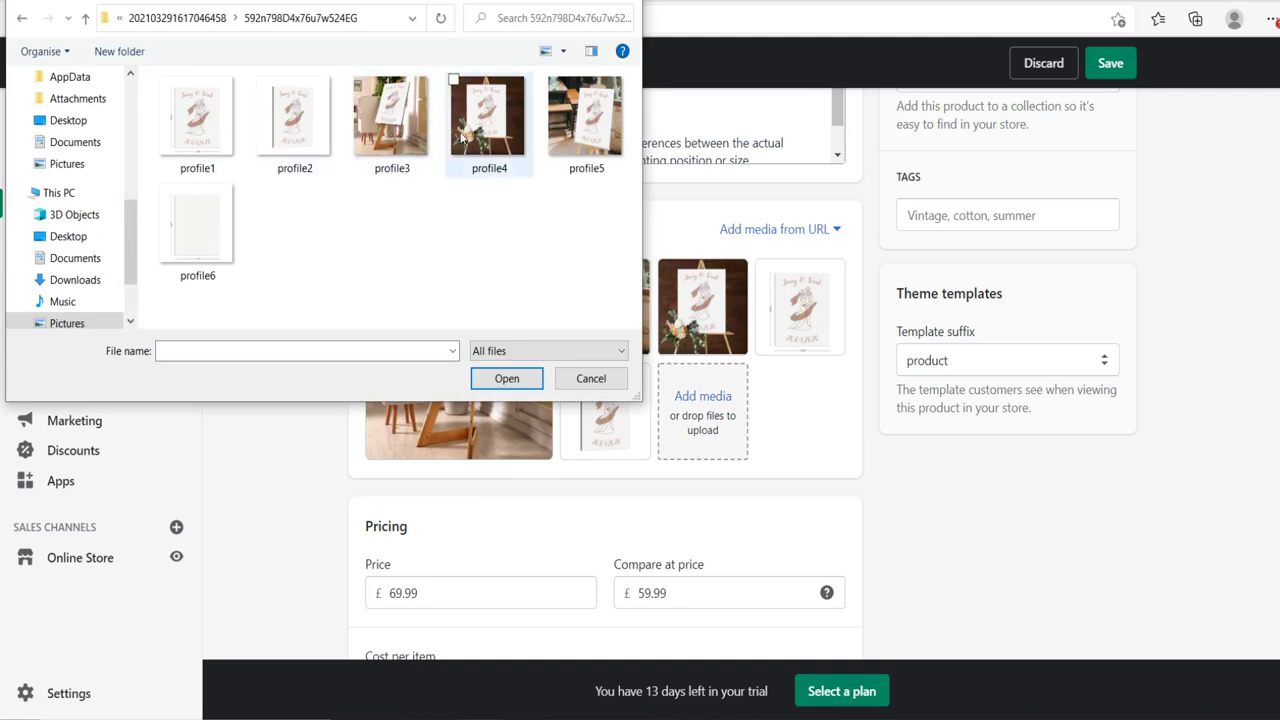
left_click(574, 380)
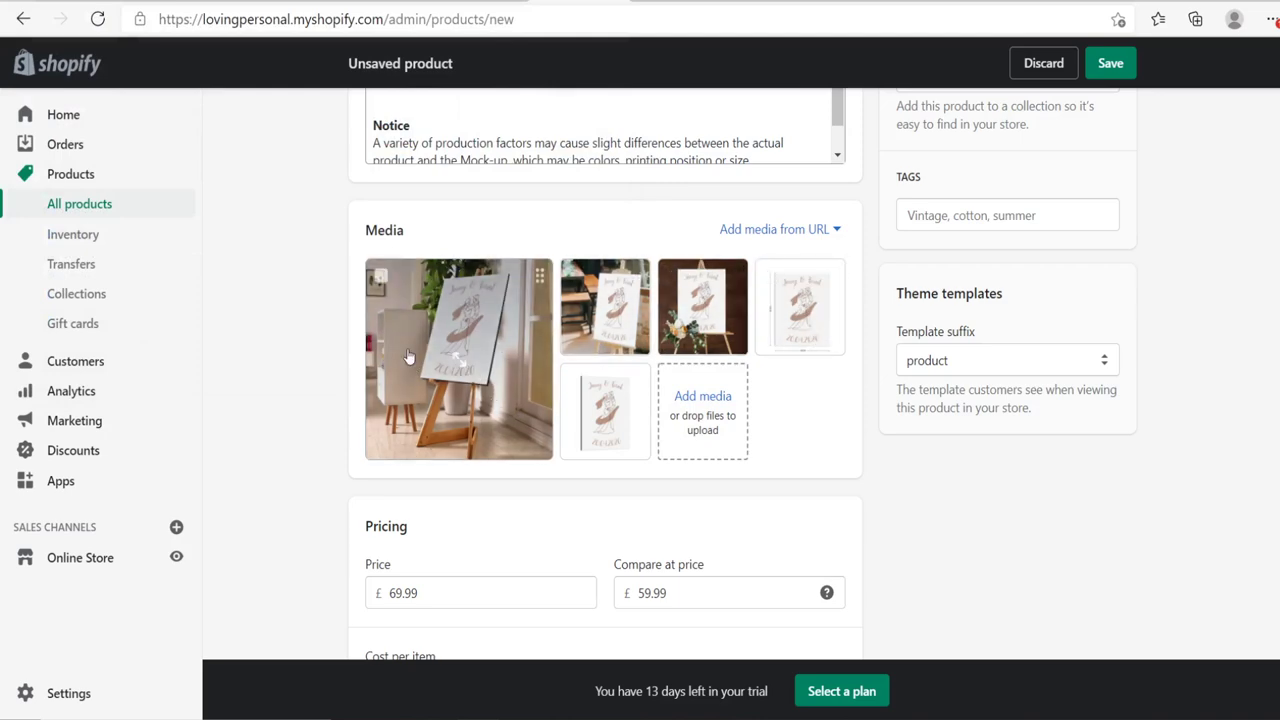
scroll(500, 408, "up", 5)
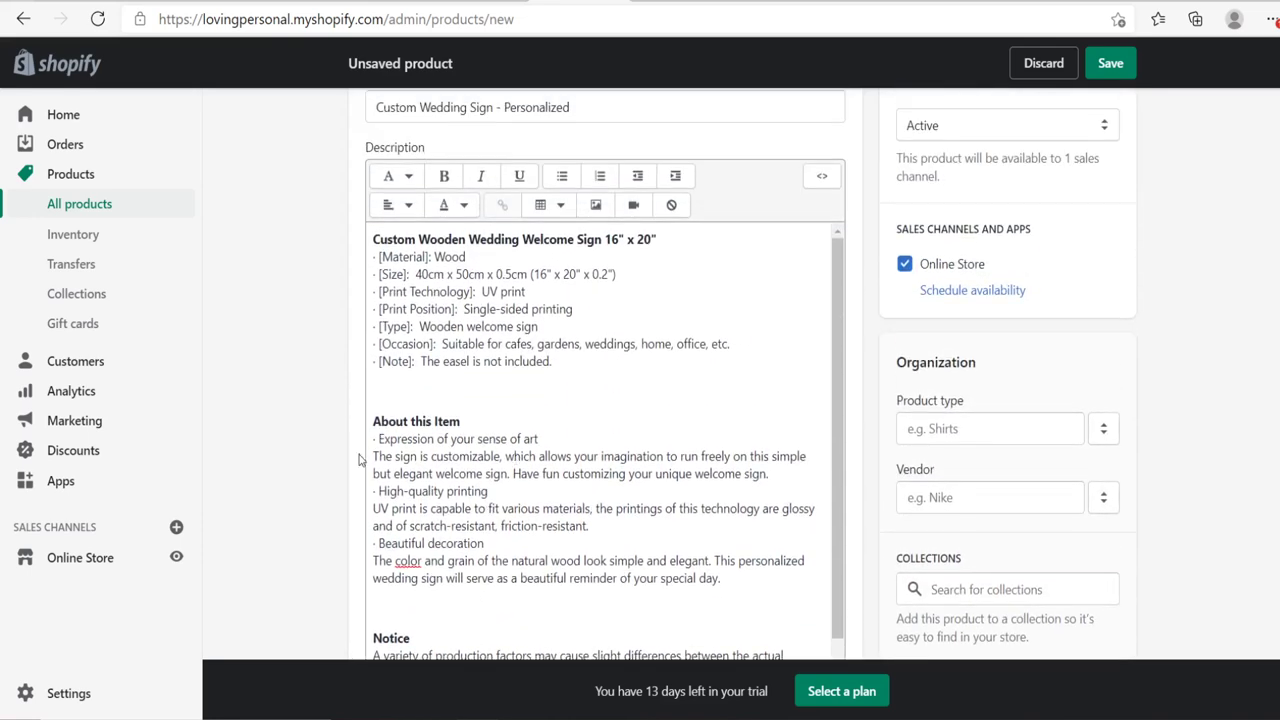
scroll(365, 457, "down", 4)
scroll(533, 461, "up", 4)
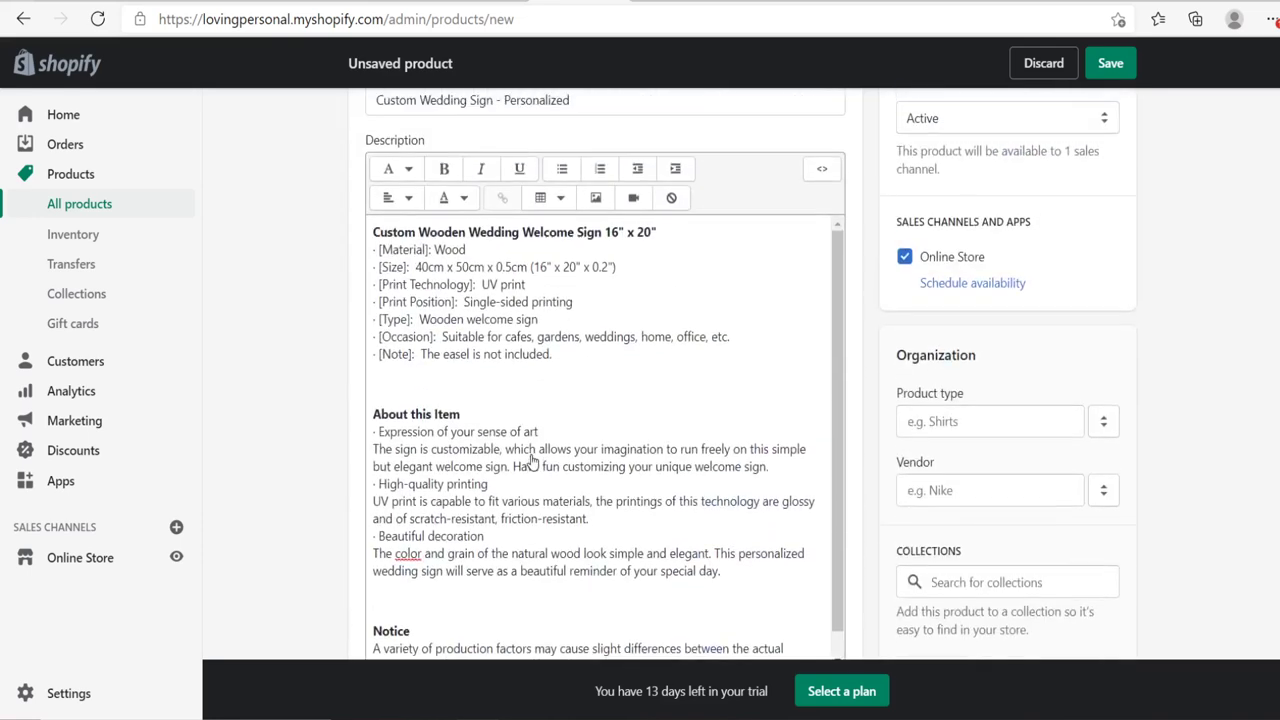
Check the product description and media once more, and save the Custom Wedding Sign - Personalized product.
scroll(533, 461, "up", 1)
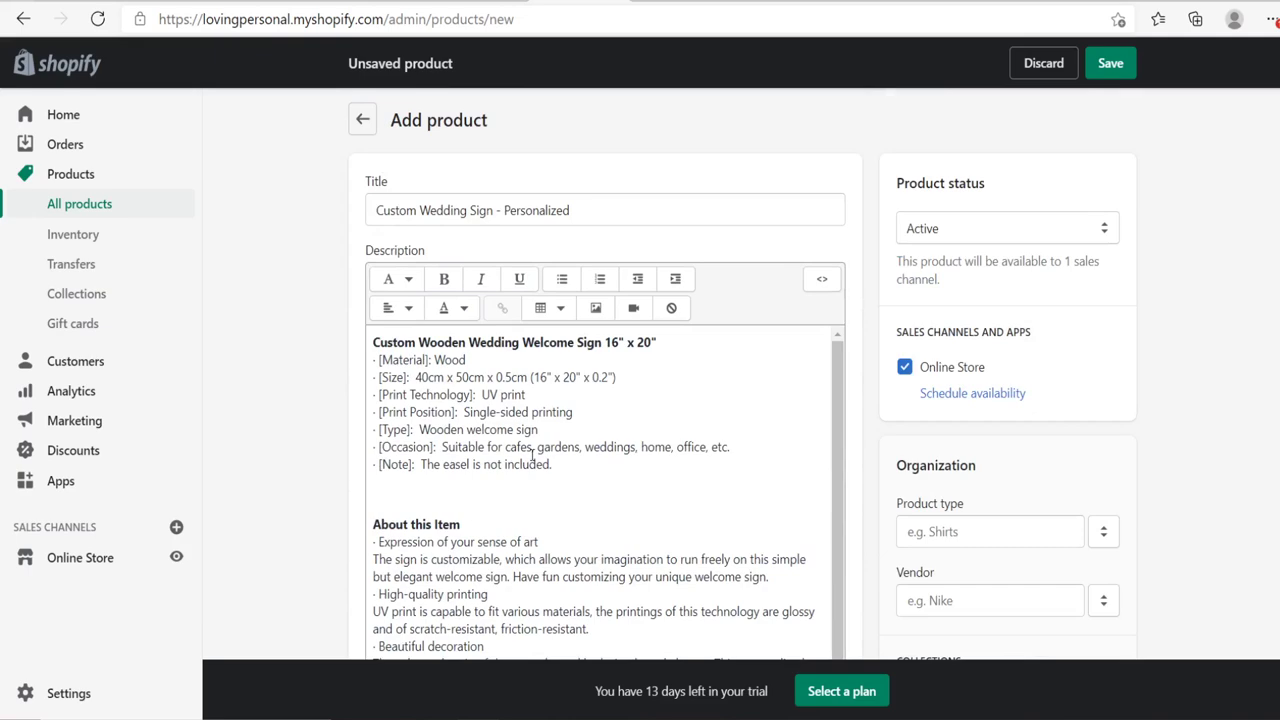
scroll(533, 455, "down", 5)
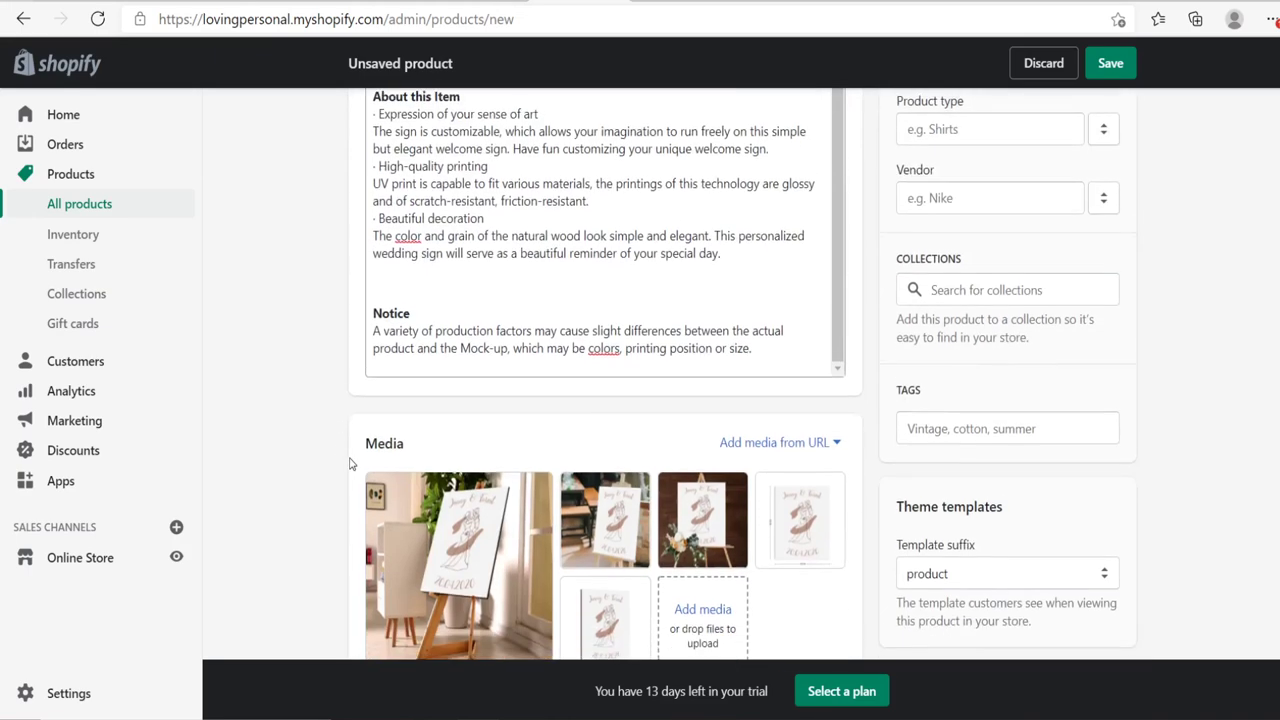
scroll(453, 530, "up", 5)
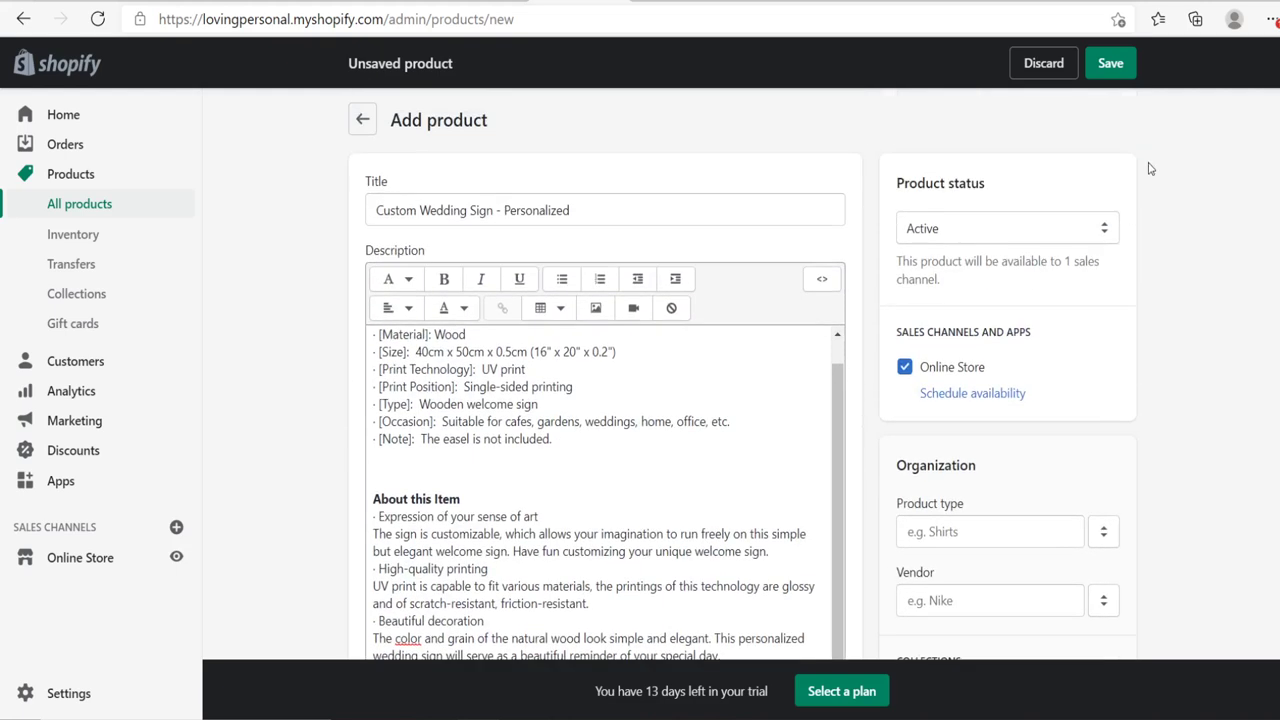
left_click(1110, 66)
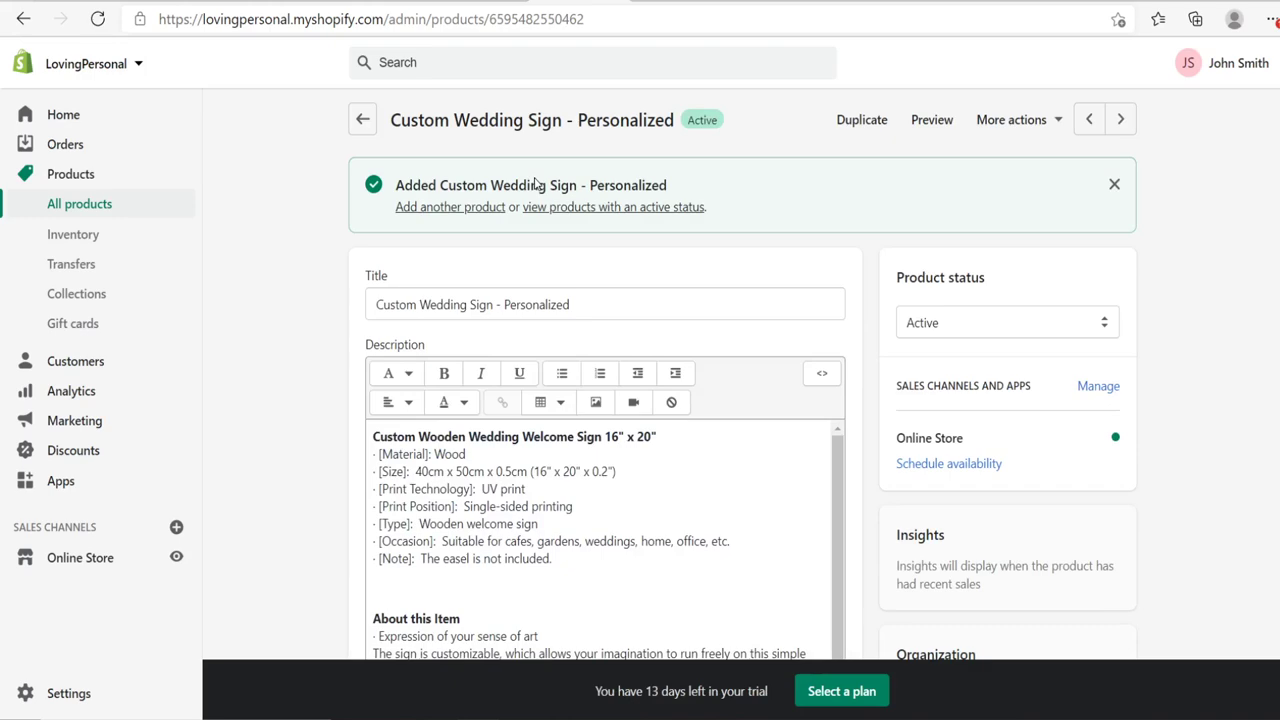
Review the saved product, and open the Product Personalizer configuration for Custom Wedding Sign - Personalized.
scroll(743, 383, "down", 10)
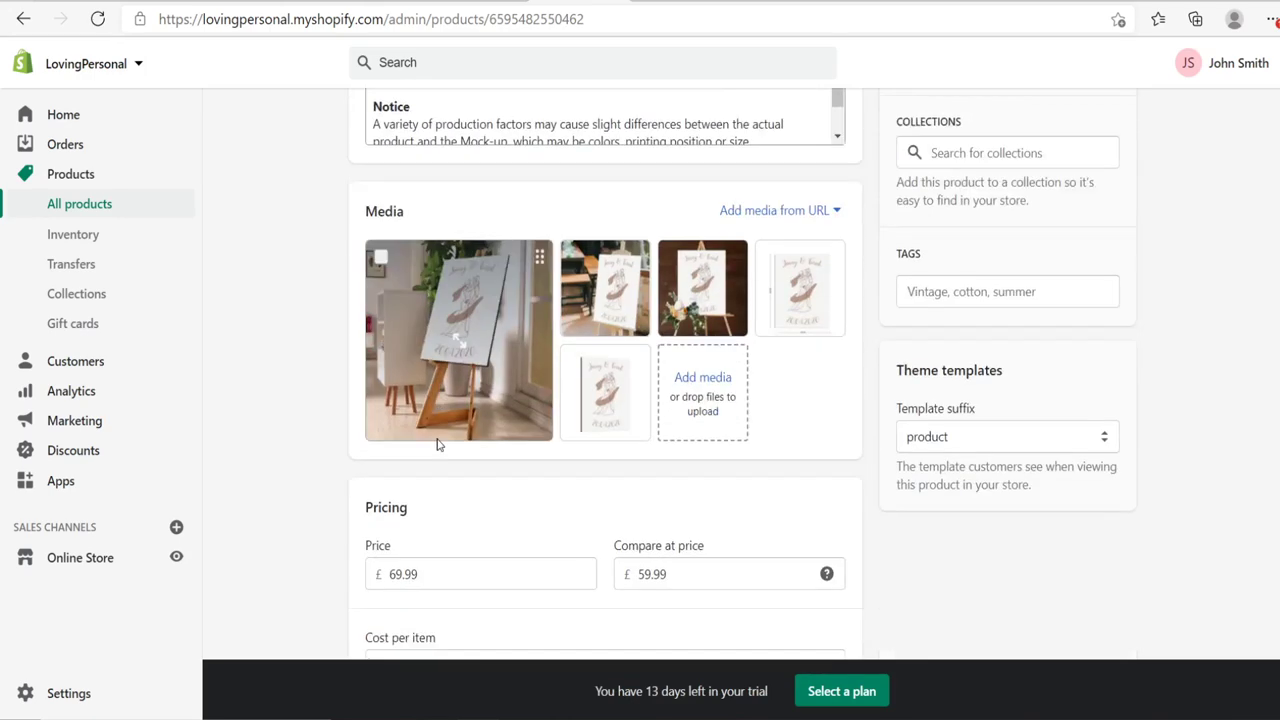
scroll(743, 383, "down", 2)
scroll(800, 410, "up", 8)
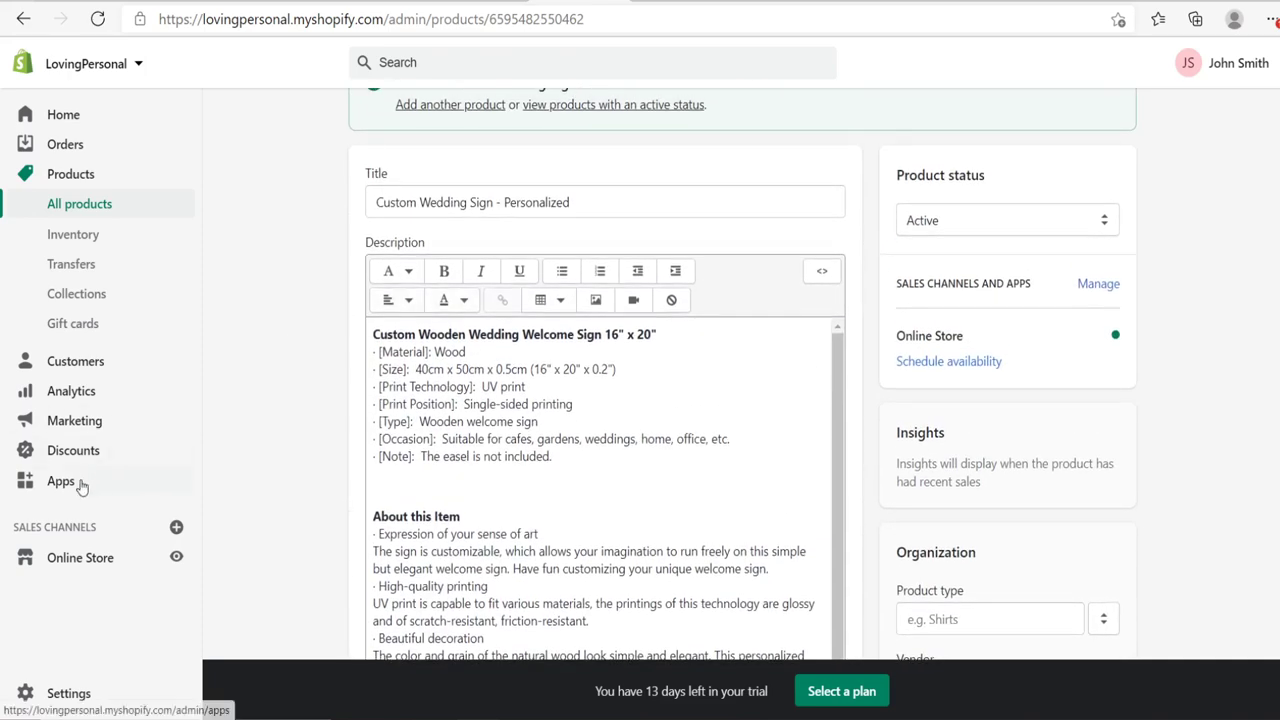
left_click(83, 484)
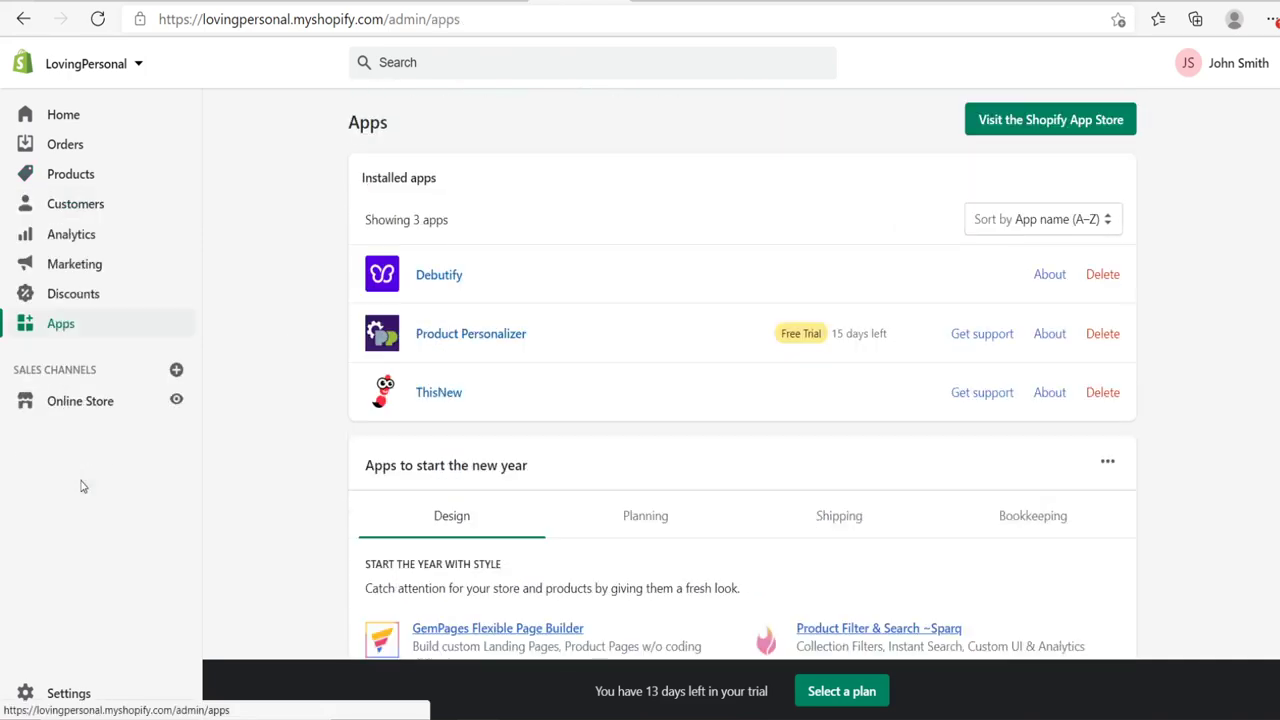
left_click(500, 334)
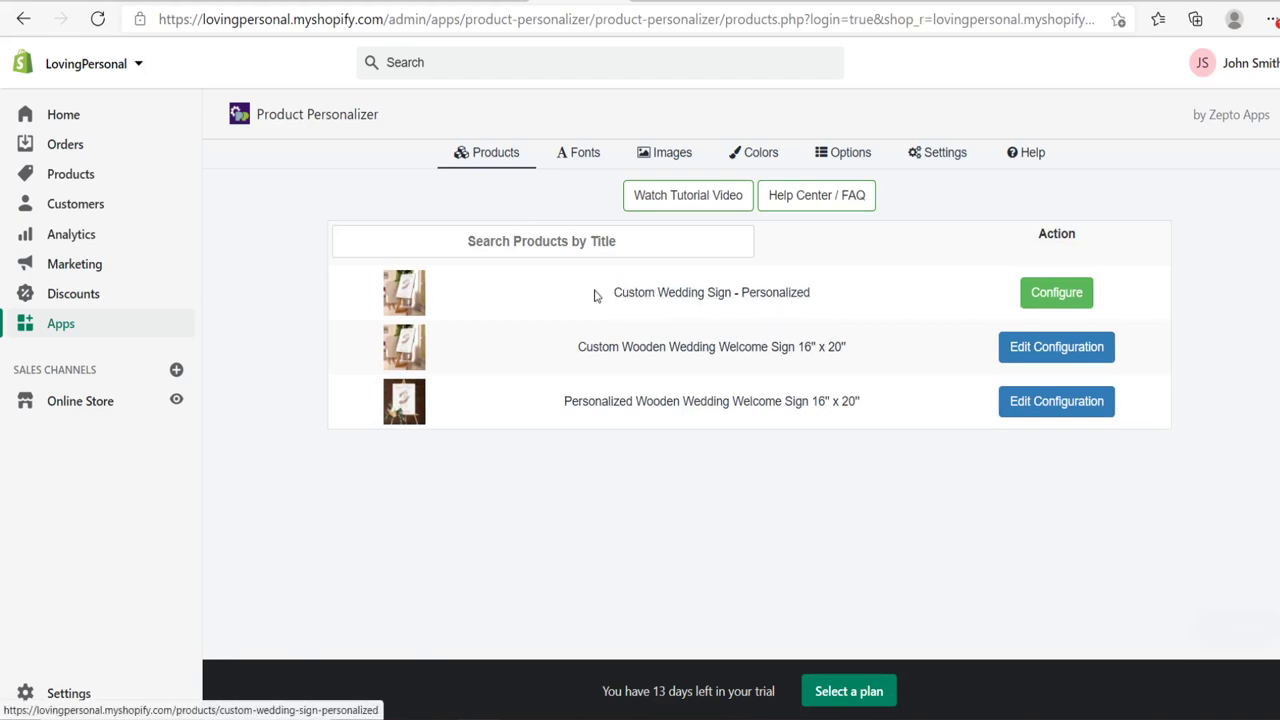
left_click(1054, 297)
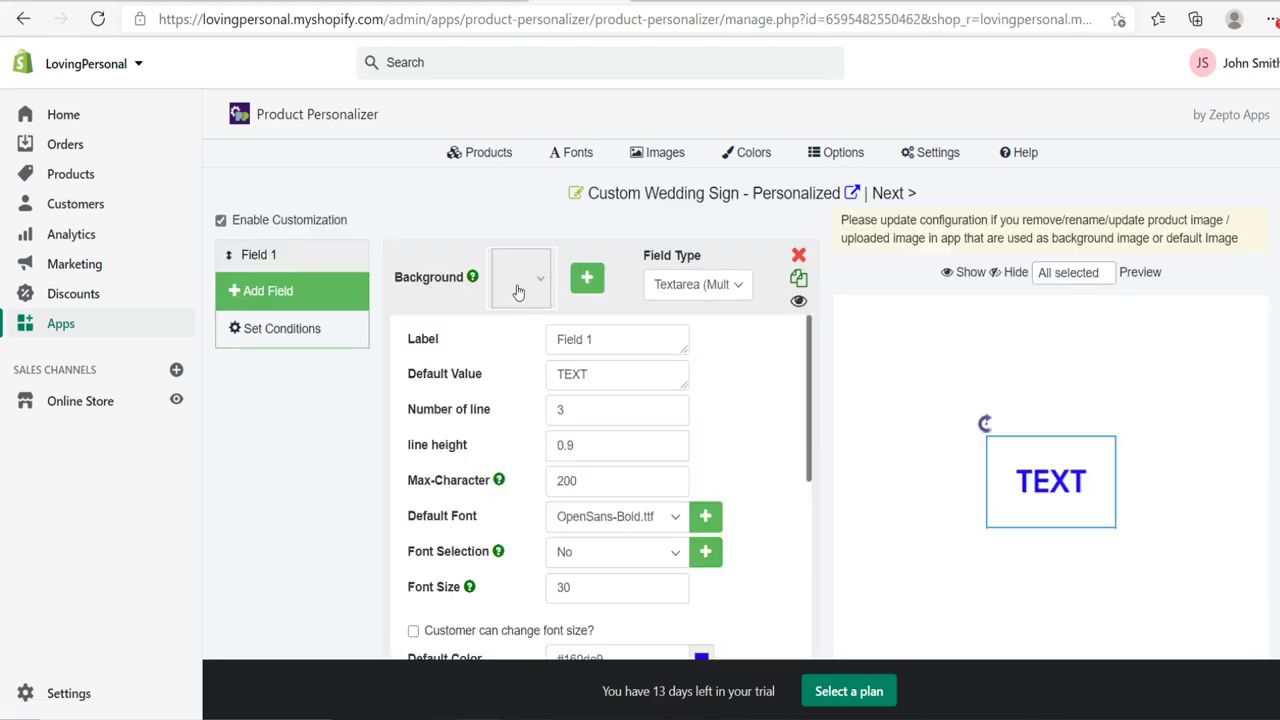
Examine Field 1's text settings, the personalization options and the preview area in the configuration.
scroll(943, 514, "down", 2)
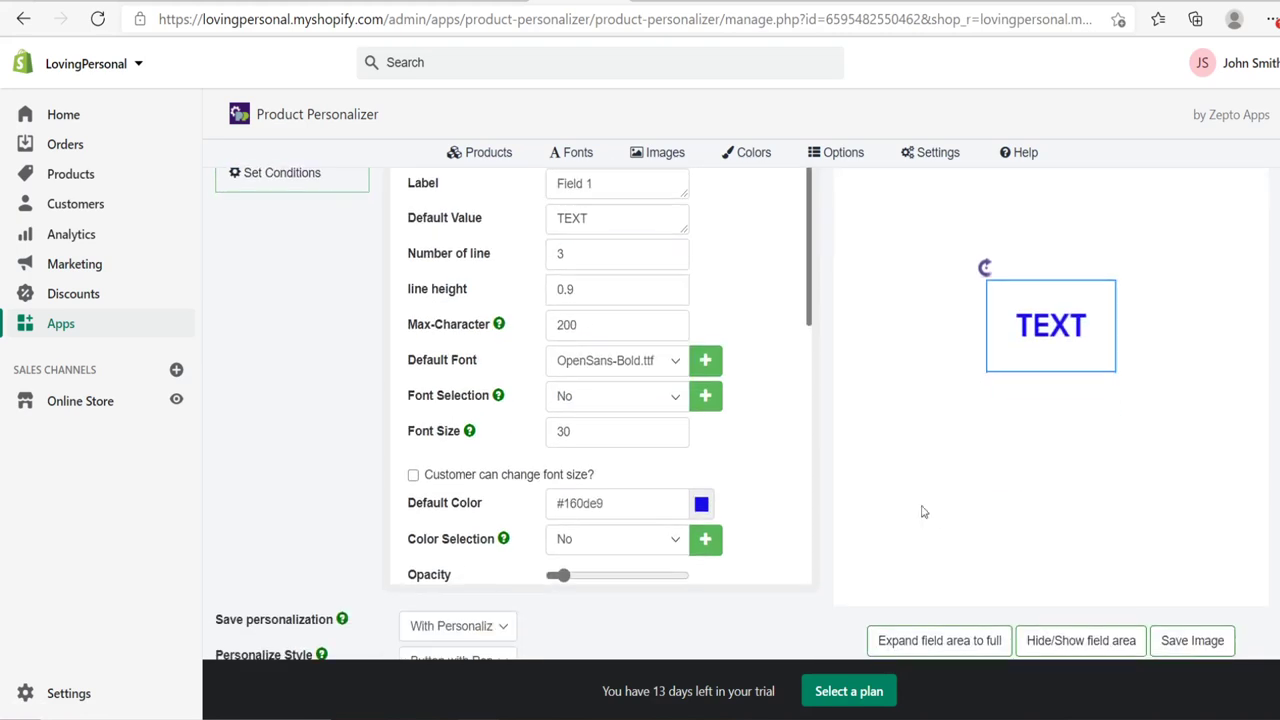
scroll(874, 297, "up", 2)
scroll(1230, 420, "down", 3)
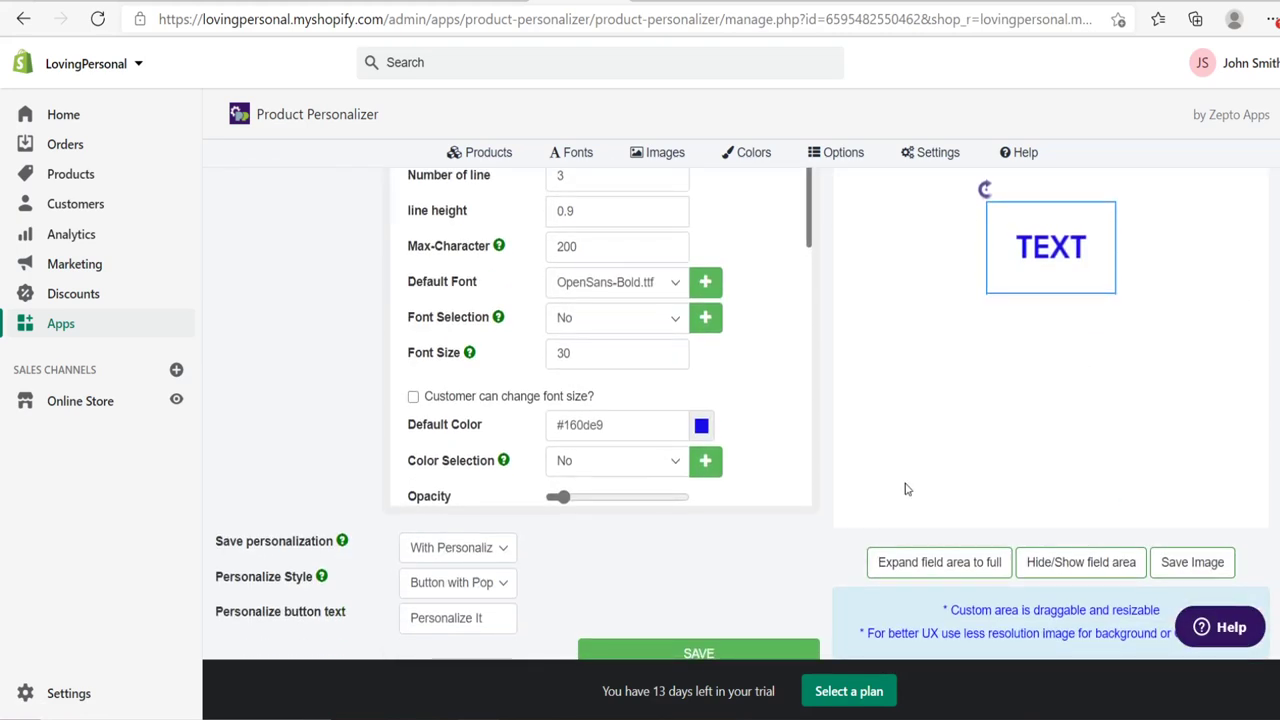
scroll(891, 323, "up", 2)
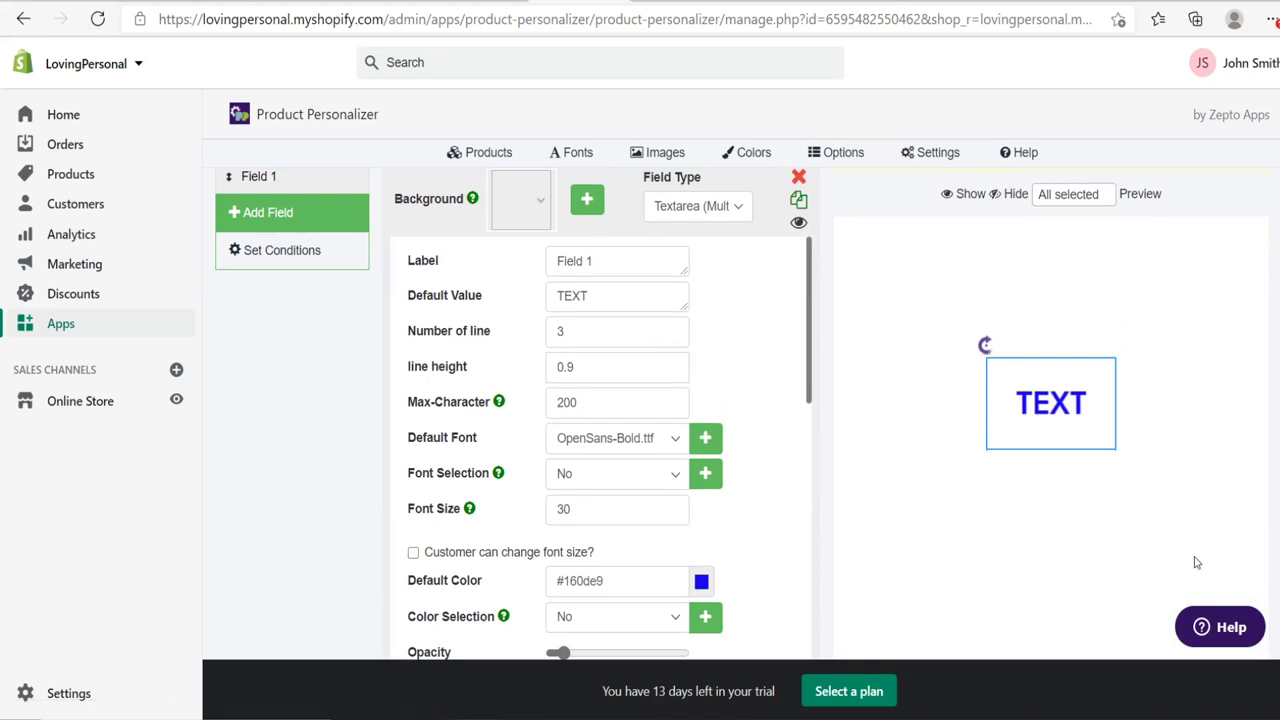
scroll(890, 390, "up", 1)
scroll(900, 420, "down", 2)
scroll(914, 423, "up", 2)
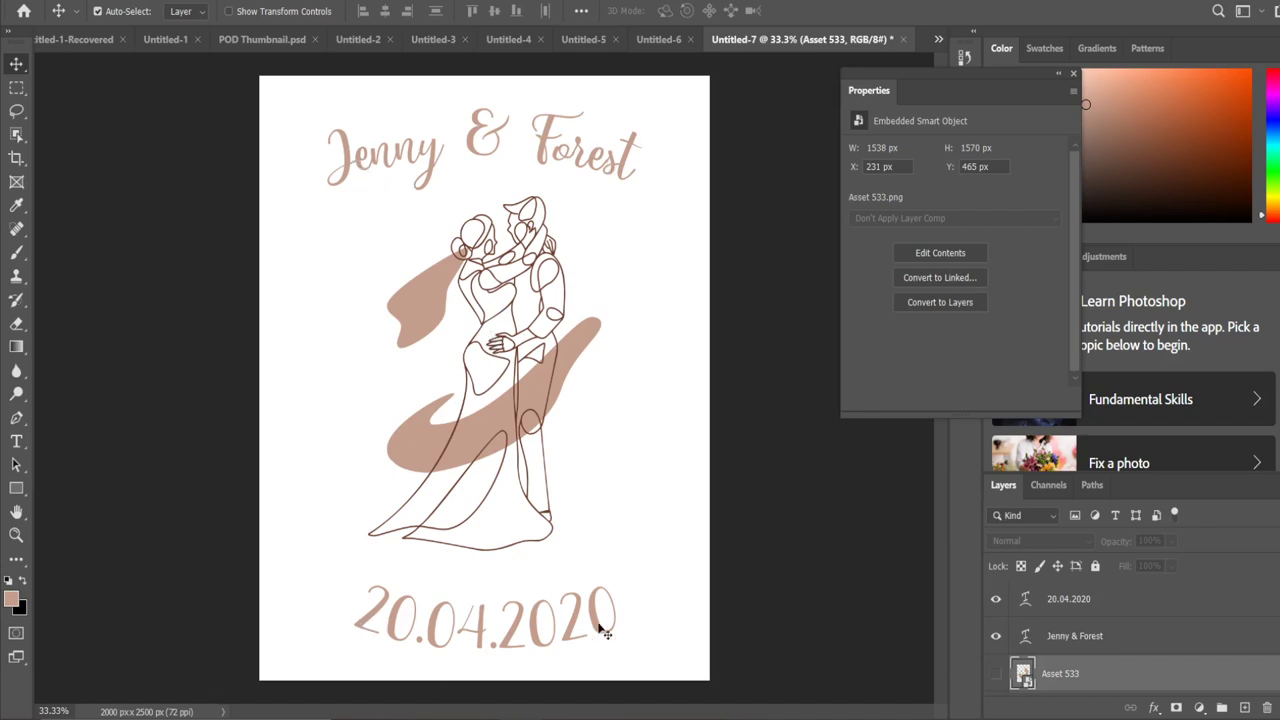
Switch to Photoshop and hide the couple's names and date text layers of the wedding design.
left_click(996, 637)
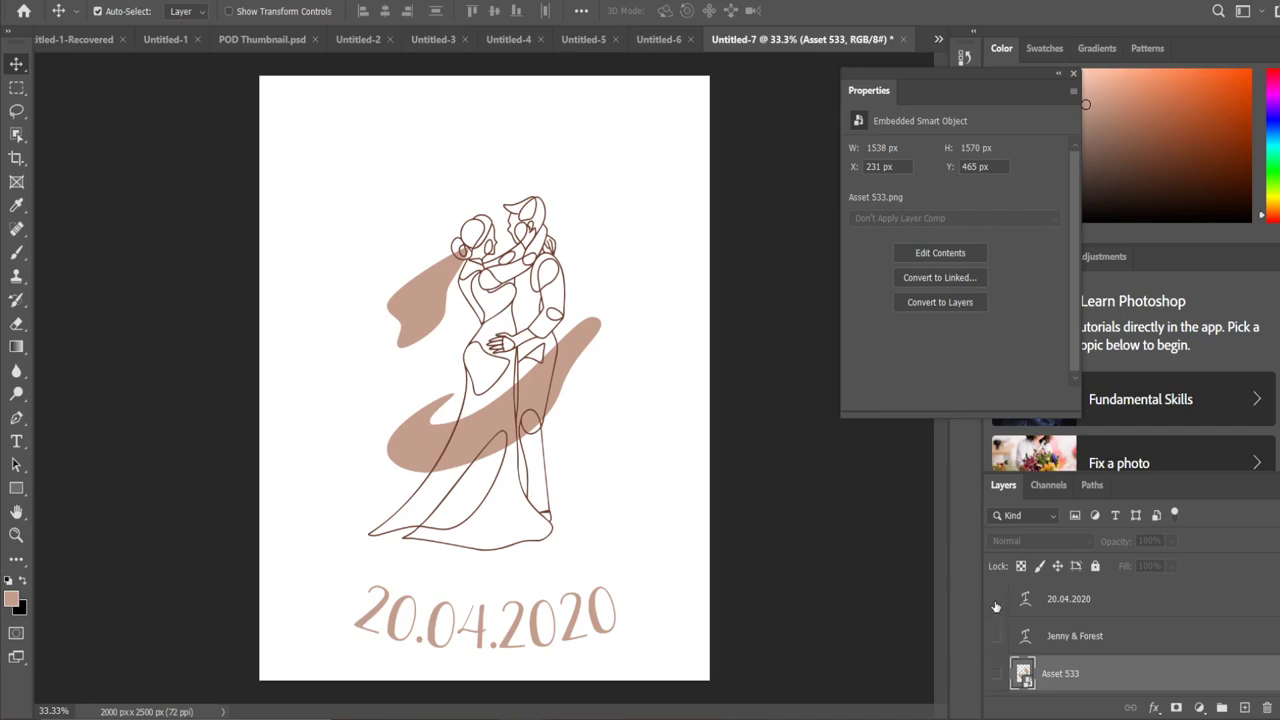
left_click(996, 604)
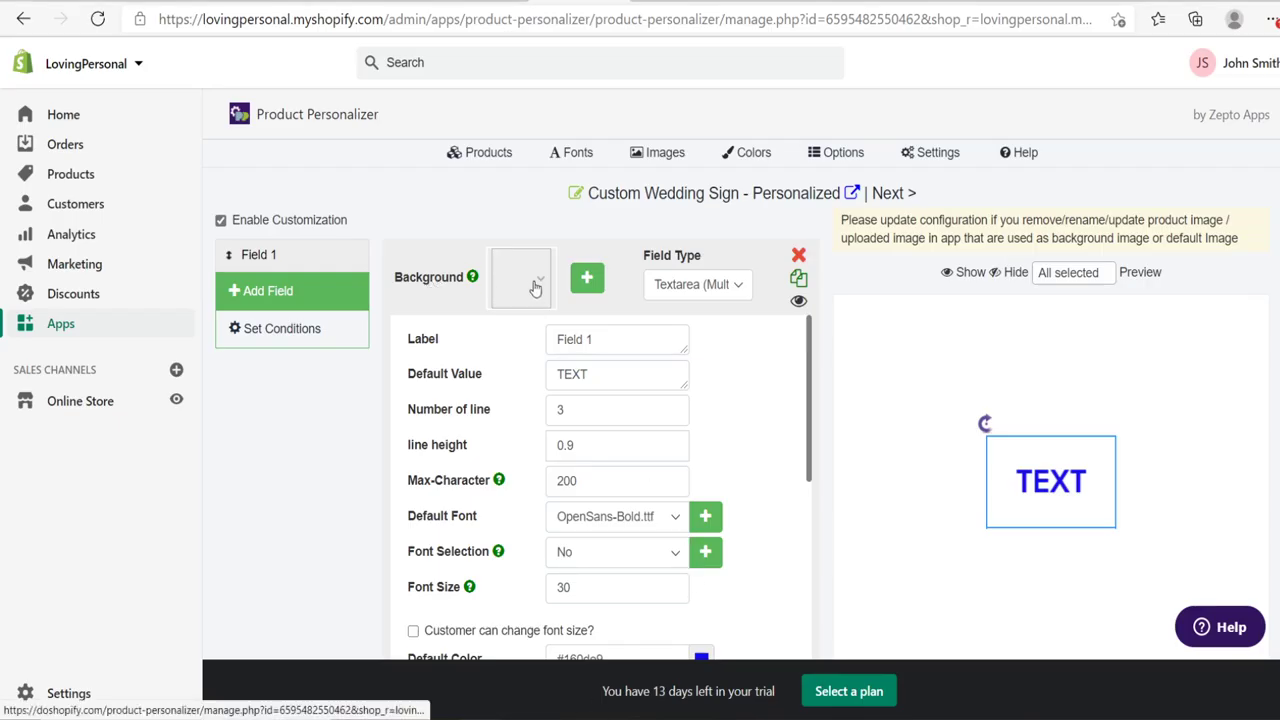
Switch back to Product Personalizer and upload Wedding Print from the Wedding folder as the background image.
left_click(580, 283)
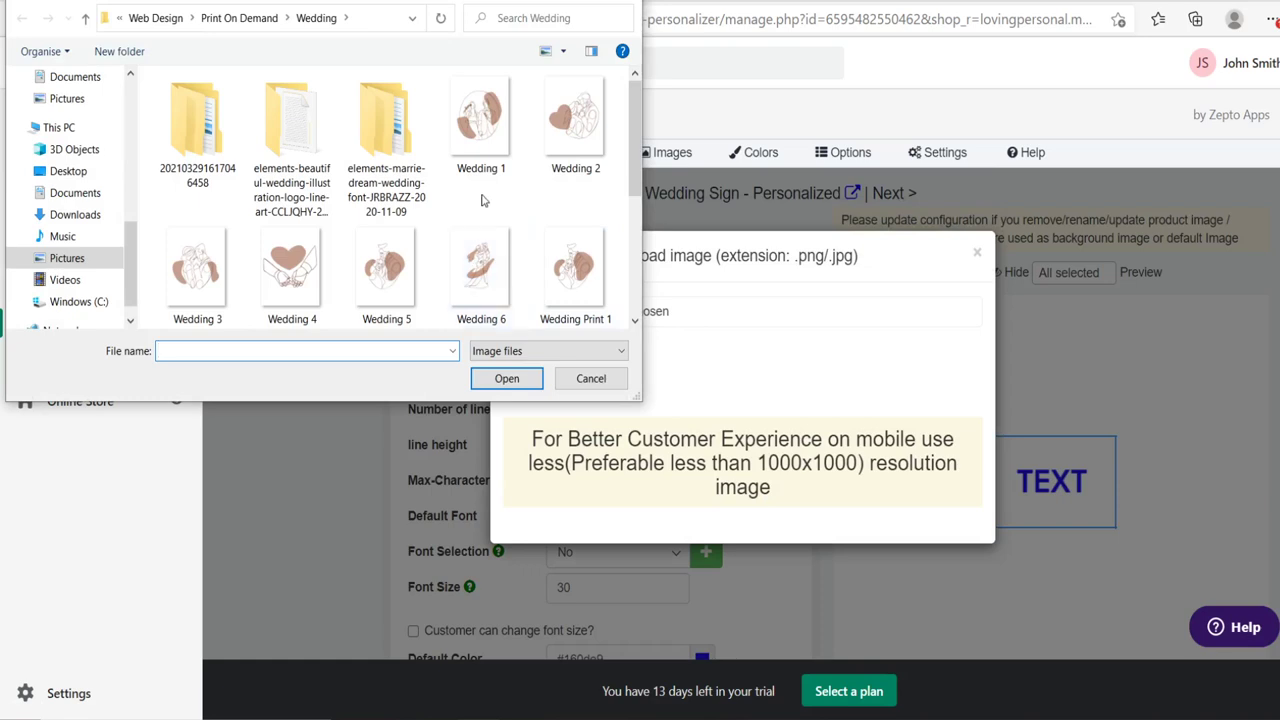
scroll(465, 205, "down", 2)
left_click_drag(637, 197, 634, 240)
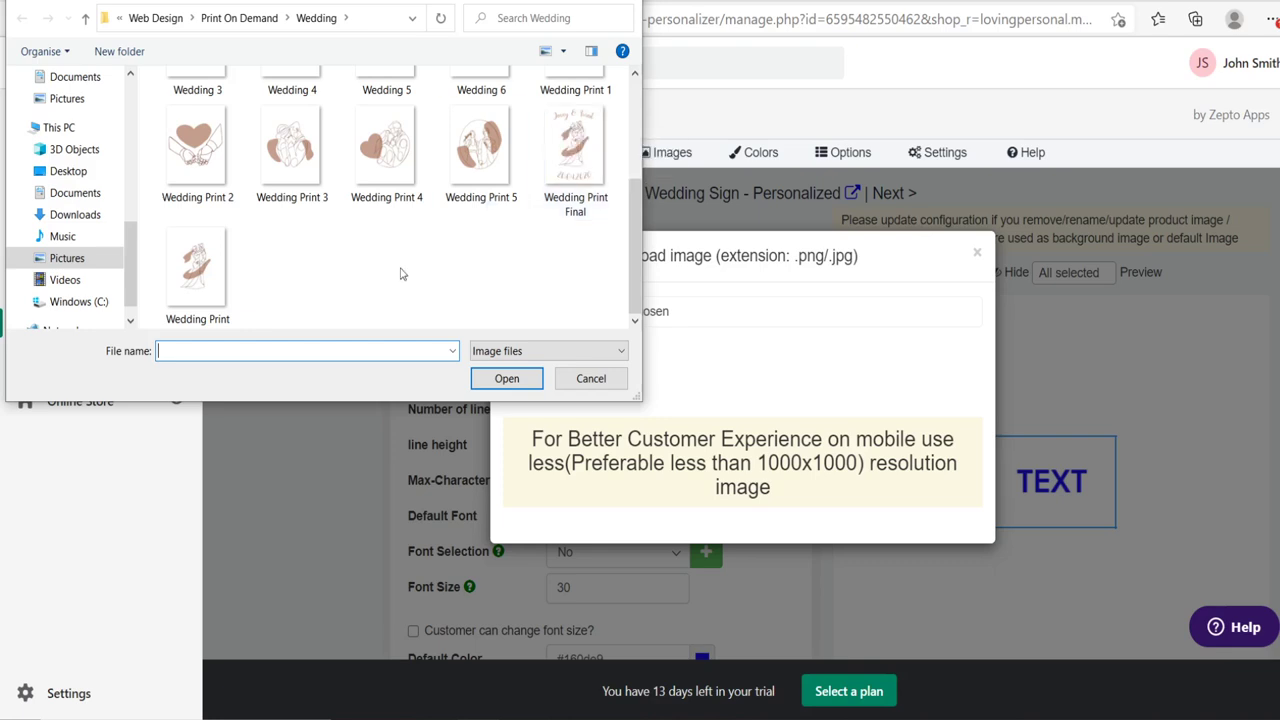
left_click(197, 284)
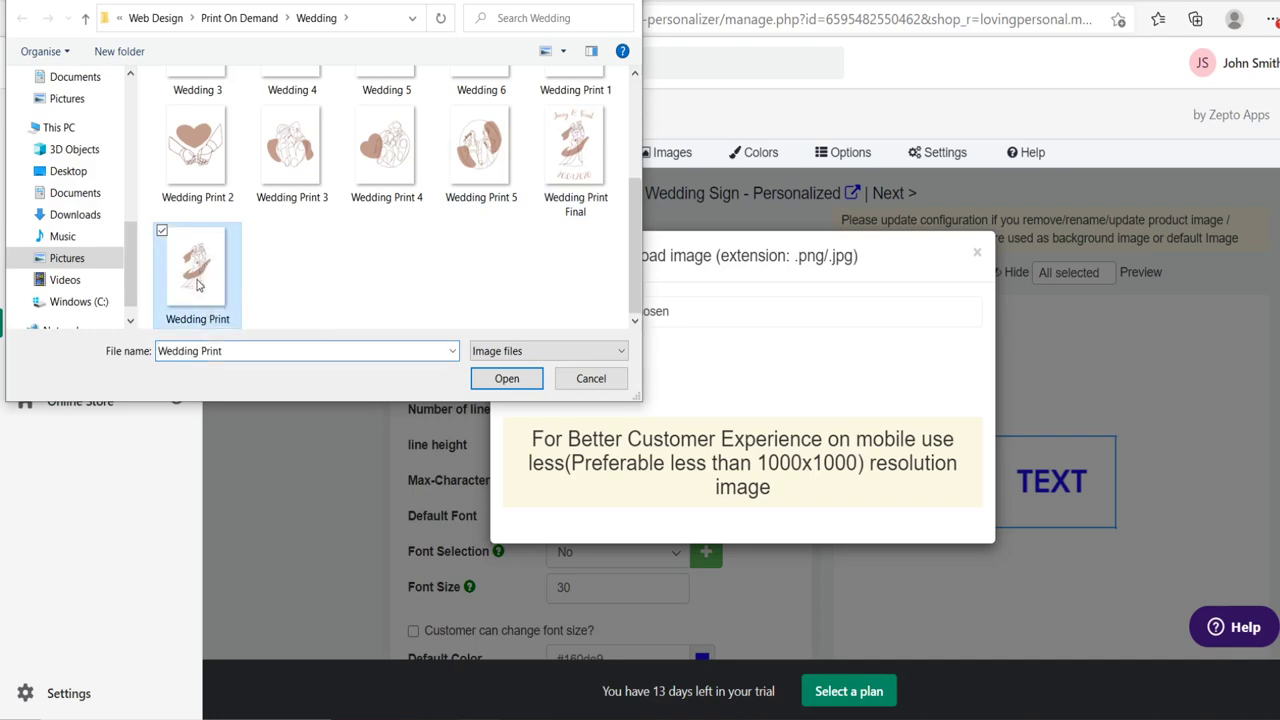
left_click(507, 379)
left_click(554, 352)
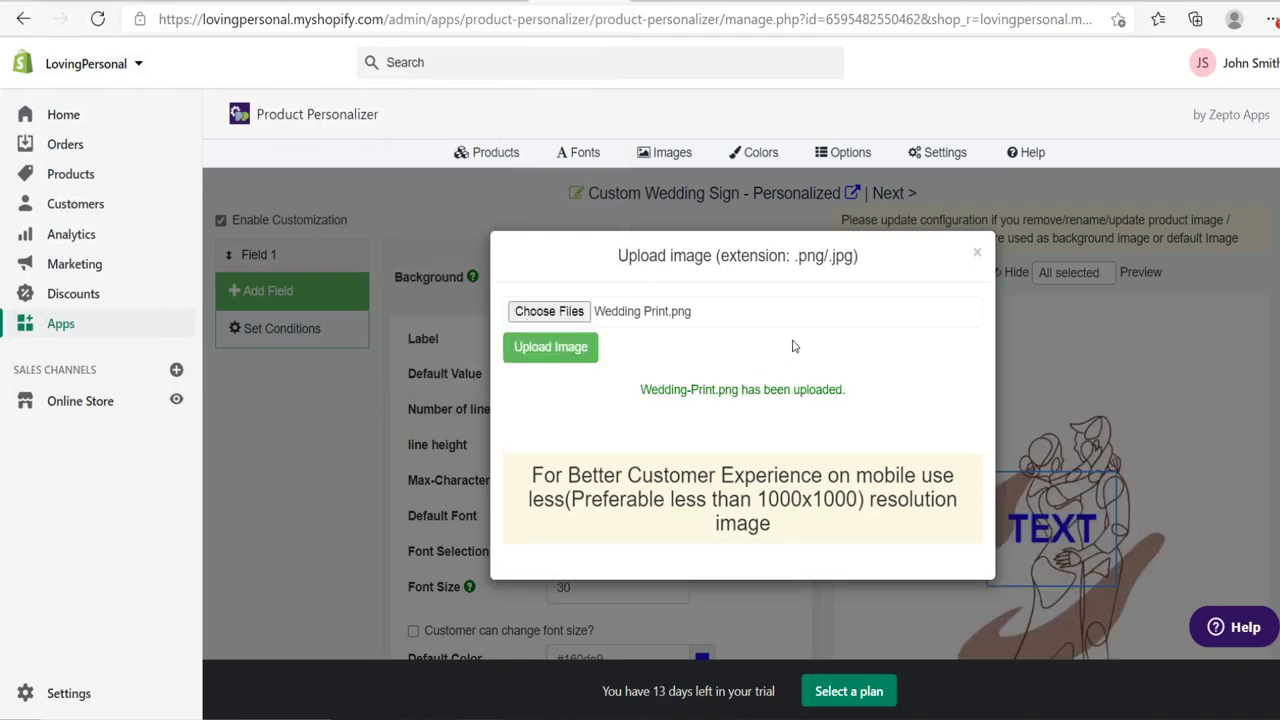
left_click(977, 254)
Check the background in the preview, and inspect the existing Personalized Wooden Wedding Welcome Sign's personalization form in the store preview.
scroll(1090, 472, "down", 2)
scroll(280, 303, "down", 2)
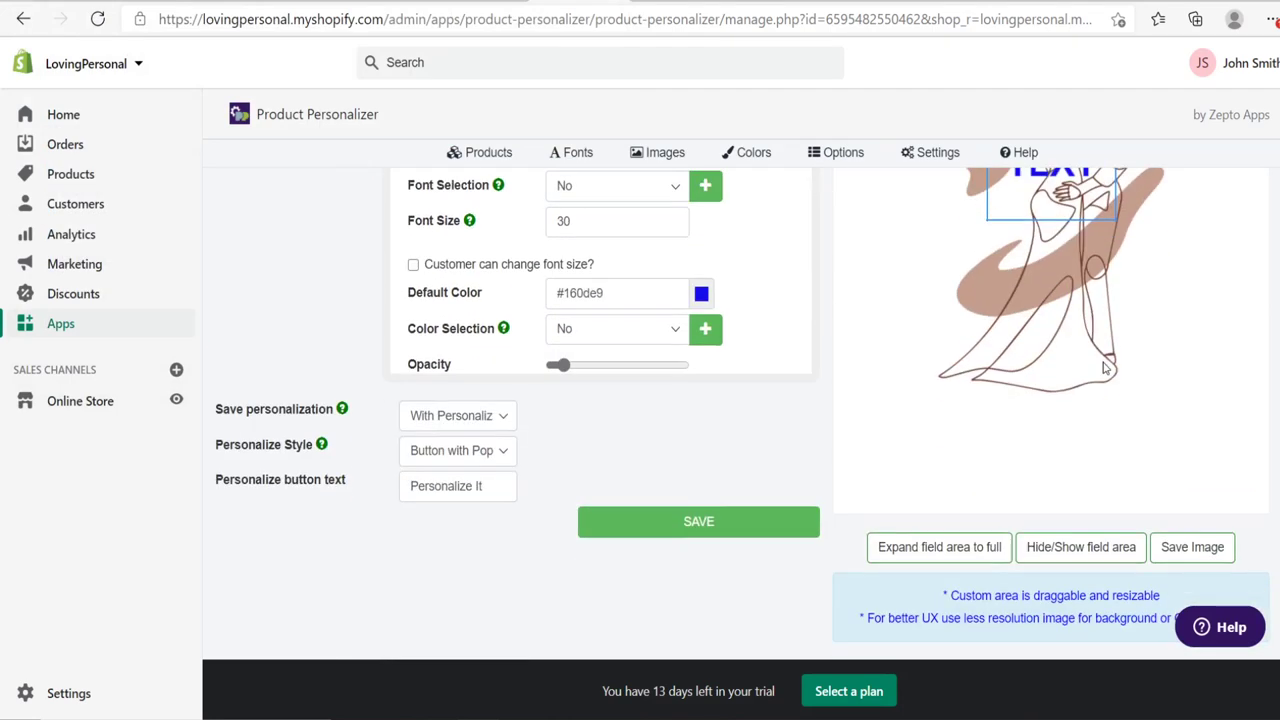
scroll(280, 303, "up", 4)
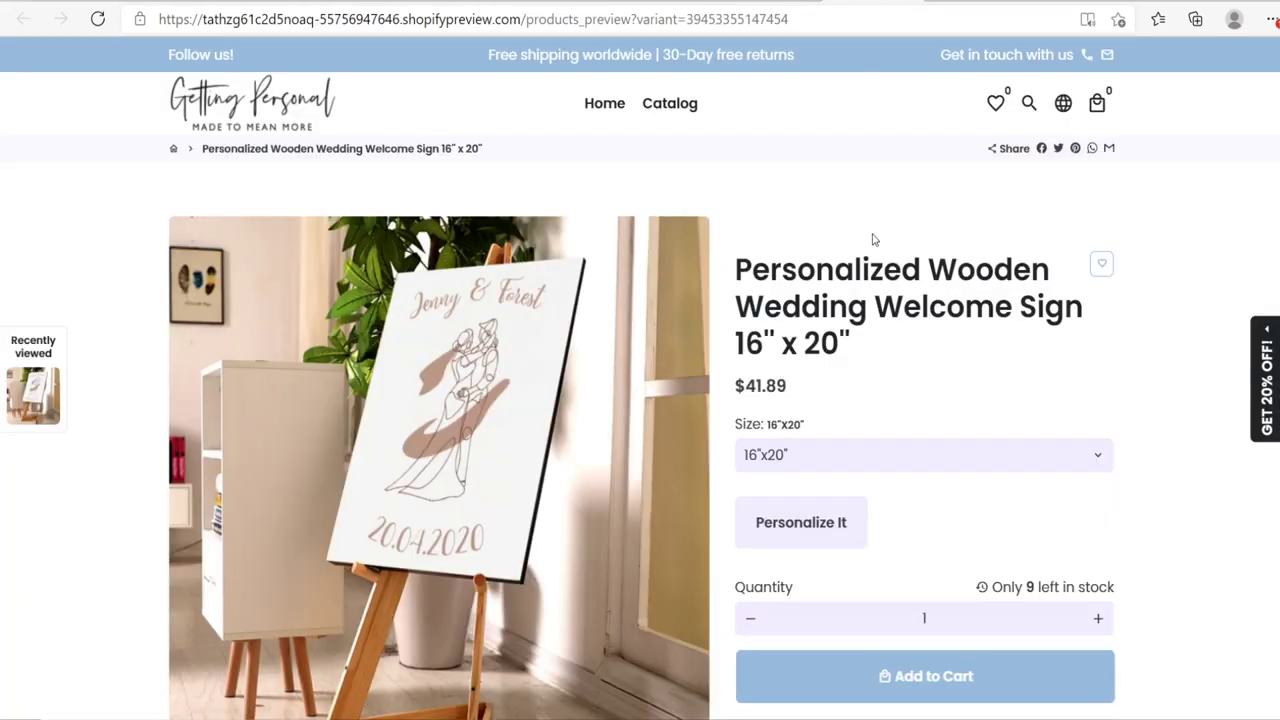
left_click(815, 520)
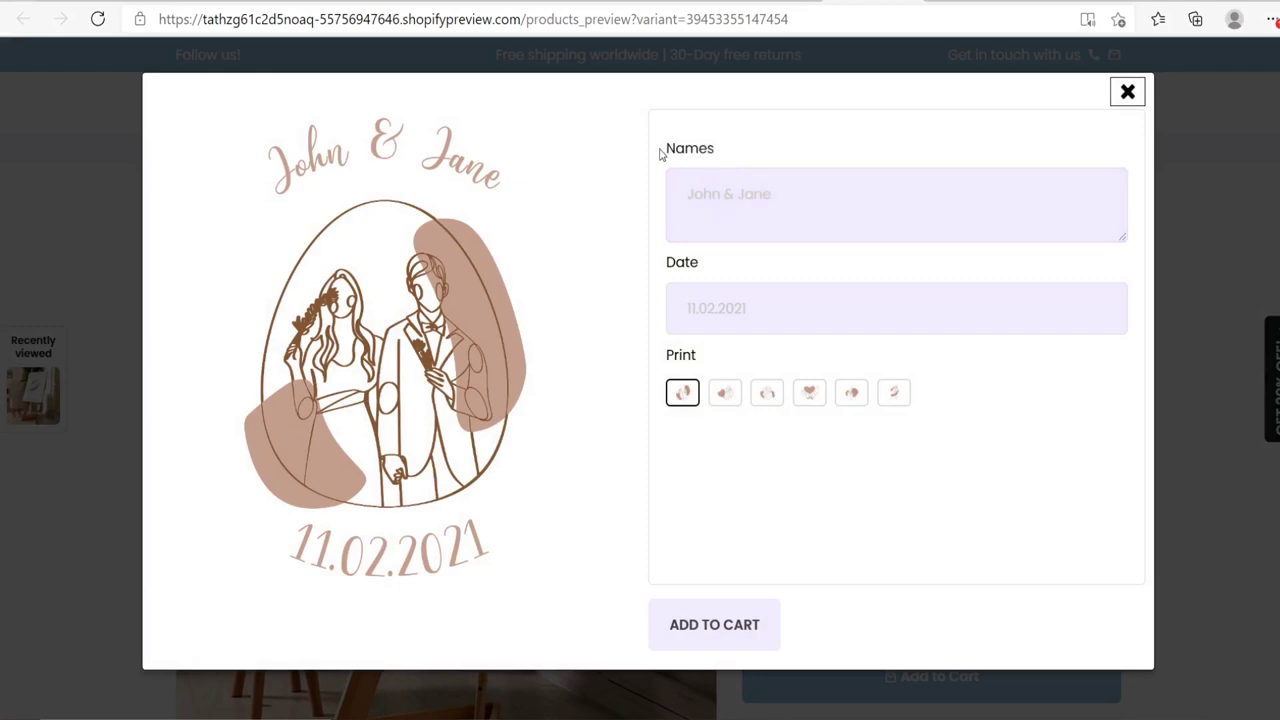
left_click(660, 1)
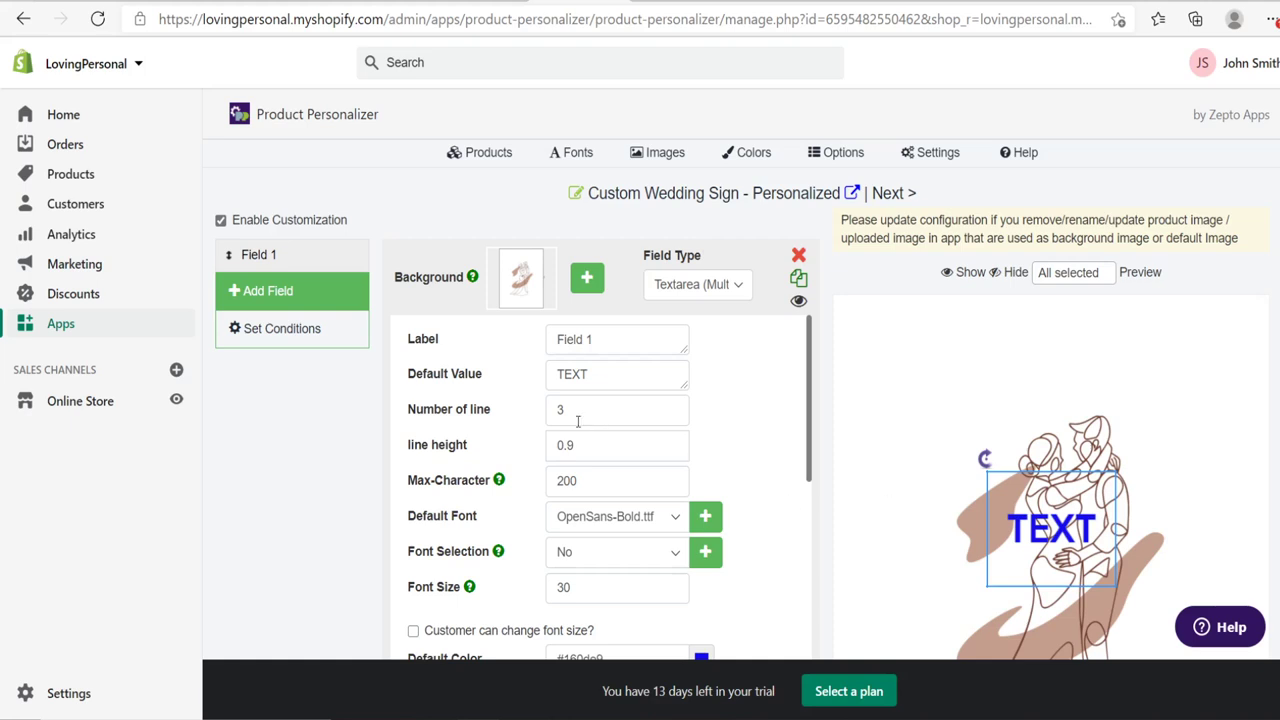
Change Field 1's label to Names and enter a sample couple's first names as its default value.
left_click_drag(618, 332, 478, 331)
type("Names")
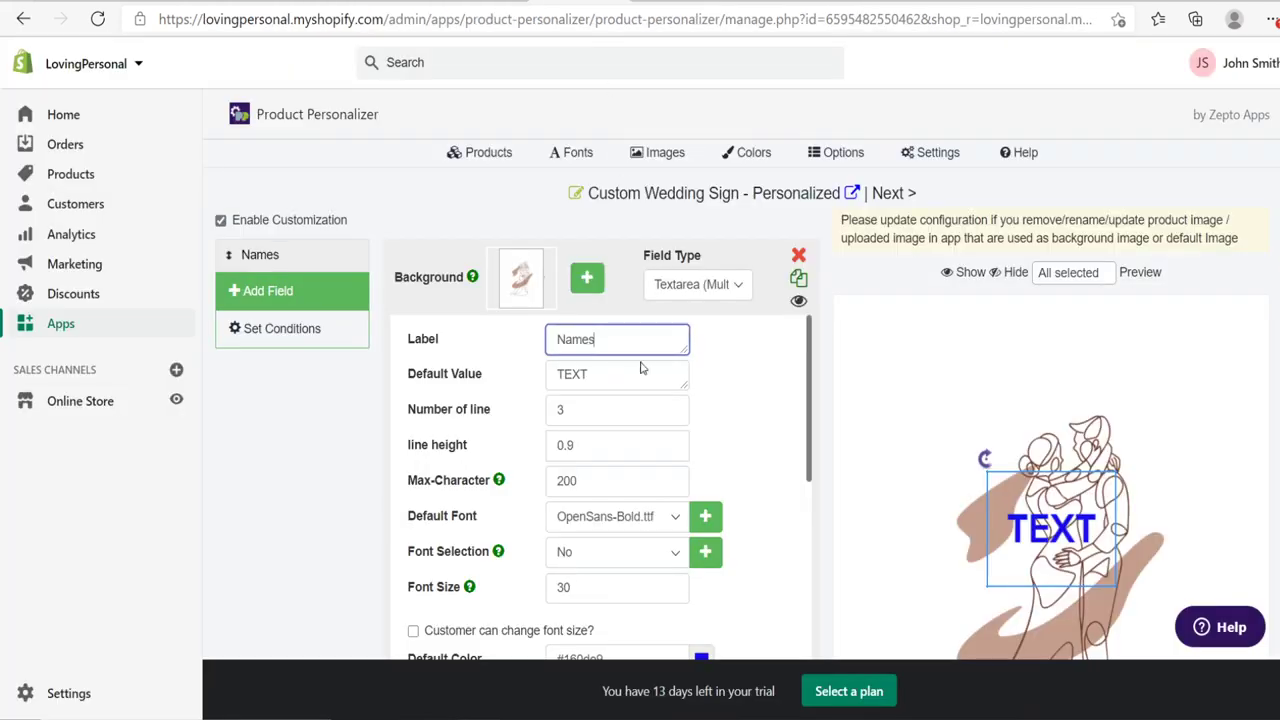
key("Tab")
type("Jogn")
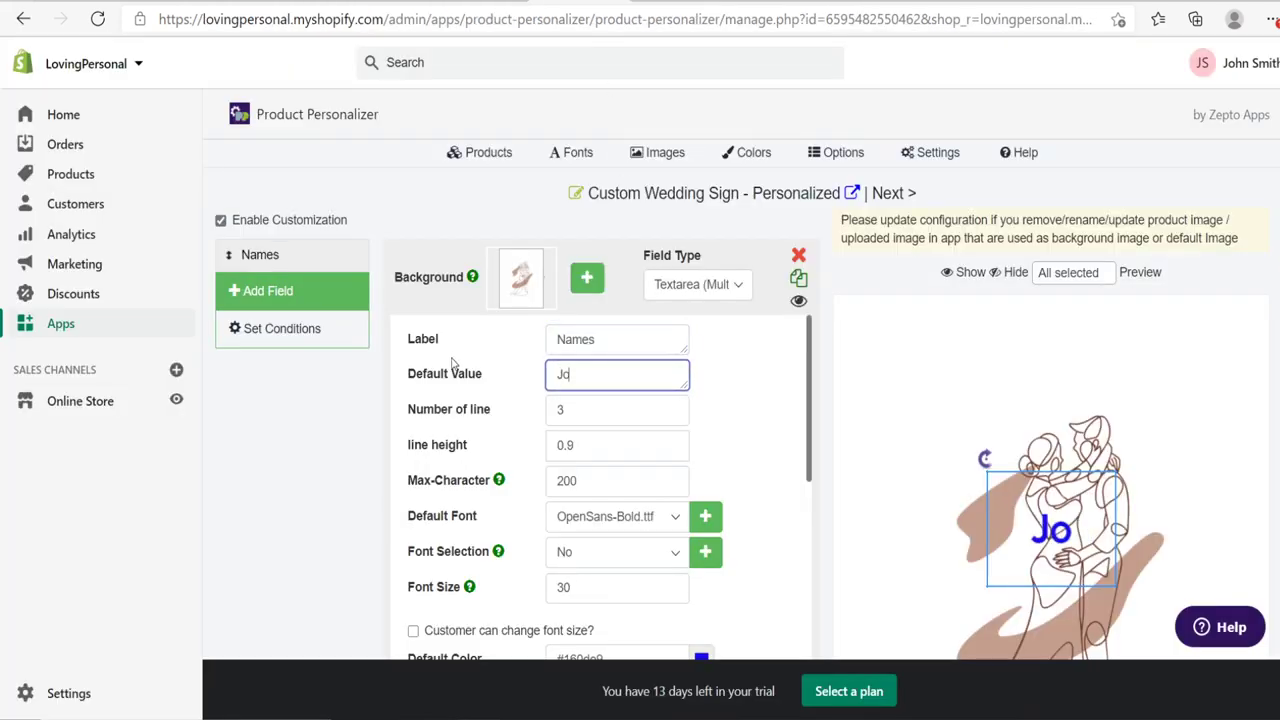
key("BackSpace")
type("hn")
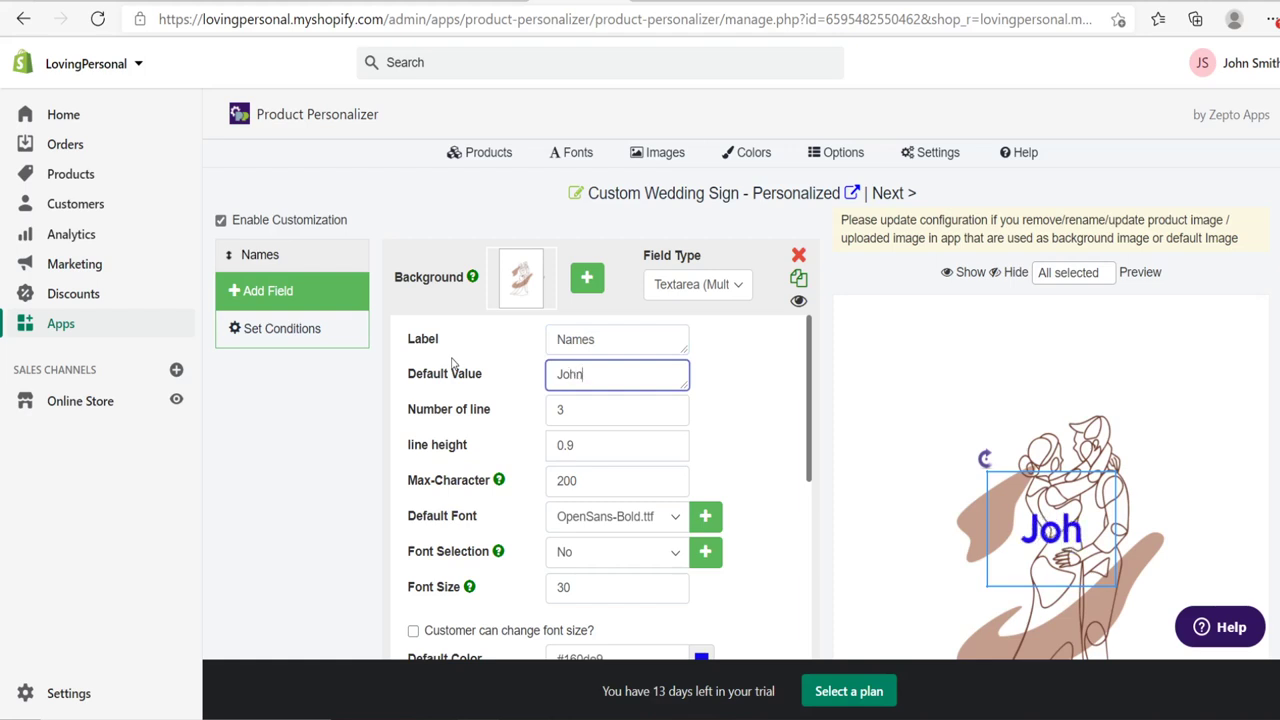
type(" & Jane")
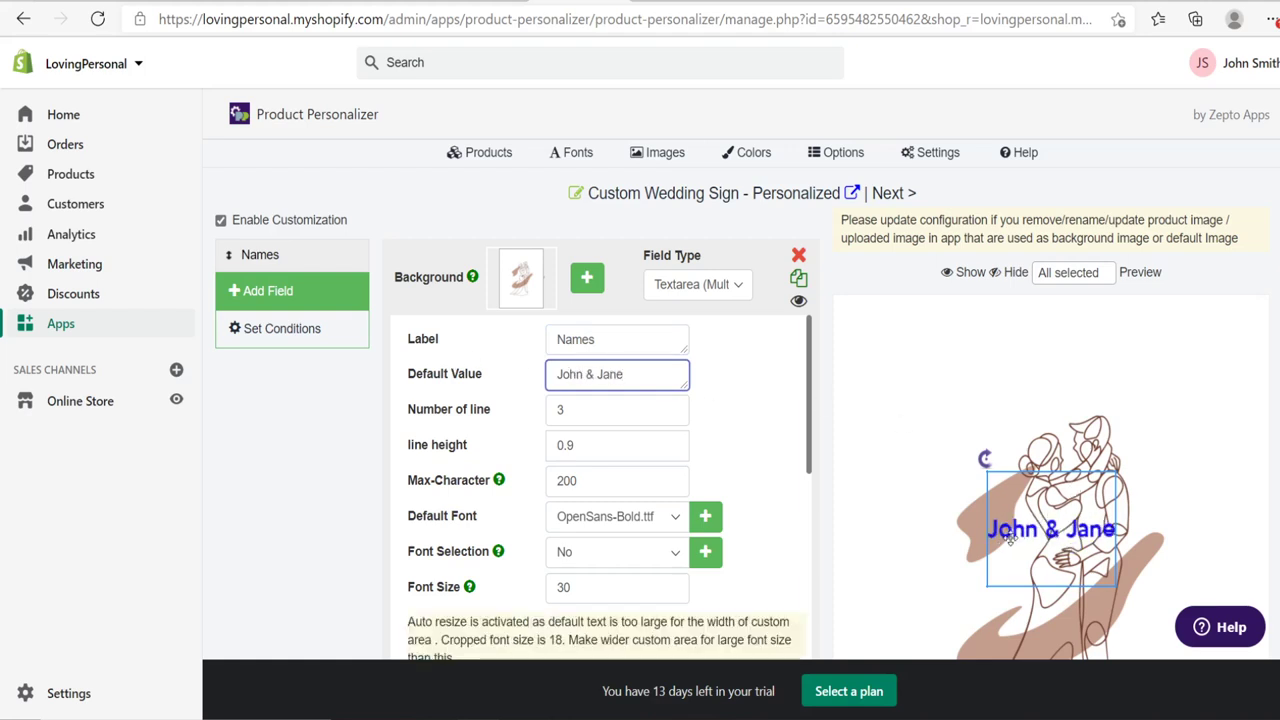
Widen the names text area on both sides and move it up over the heads of the couple illustration.
left_click_drag(987, 487, 856, 487)
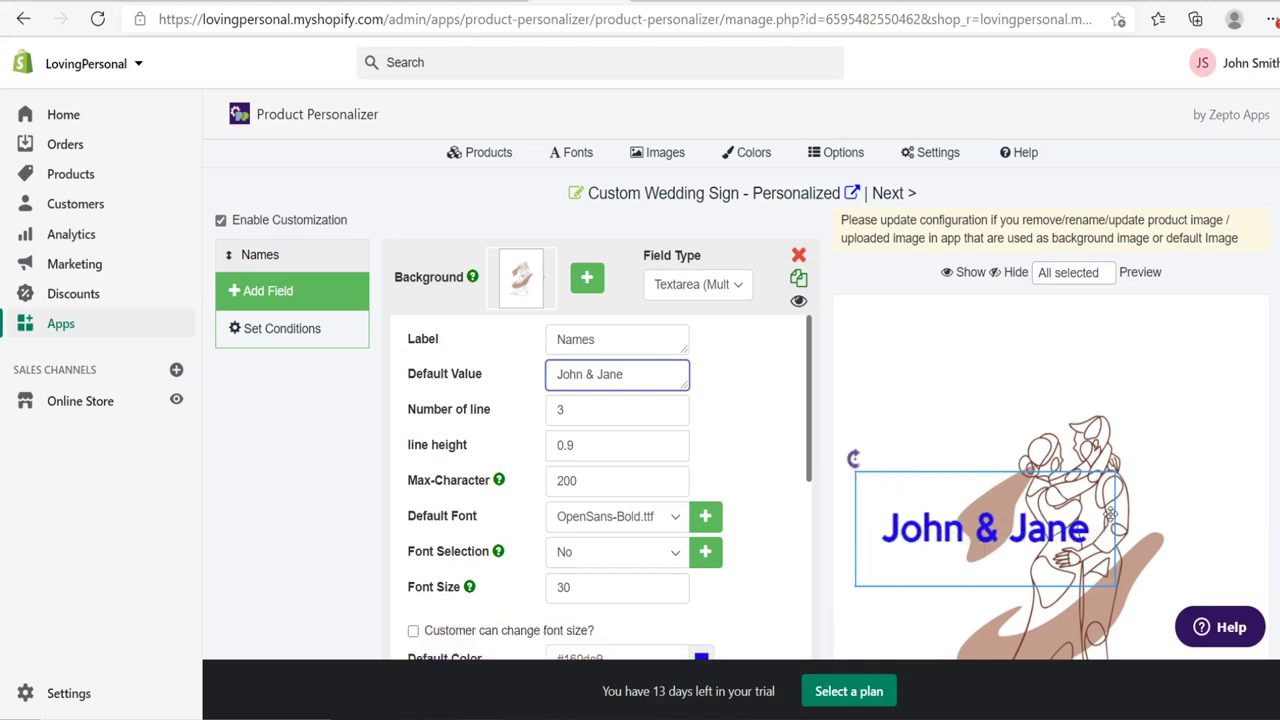
left_click_drag(1117, 517, 1212, 517)
left_click_drag(1128, 529, 1150, 384)
Set the Names field's font size to 70 and enlarge its text area downwards and across the full preview width.
left_click(600, 587)
left_click_drag(600, 587, 505, 593)
type("70")
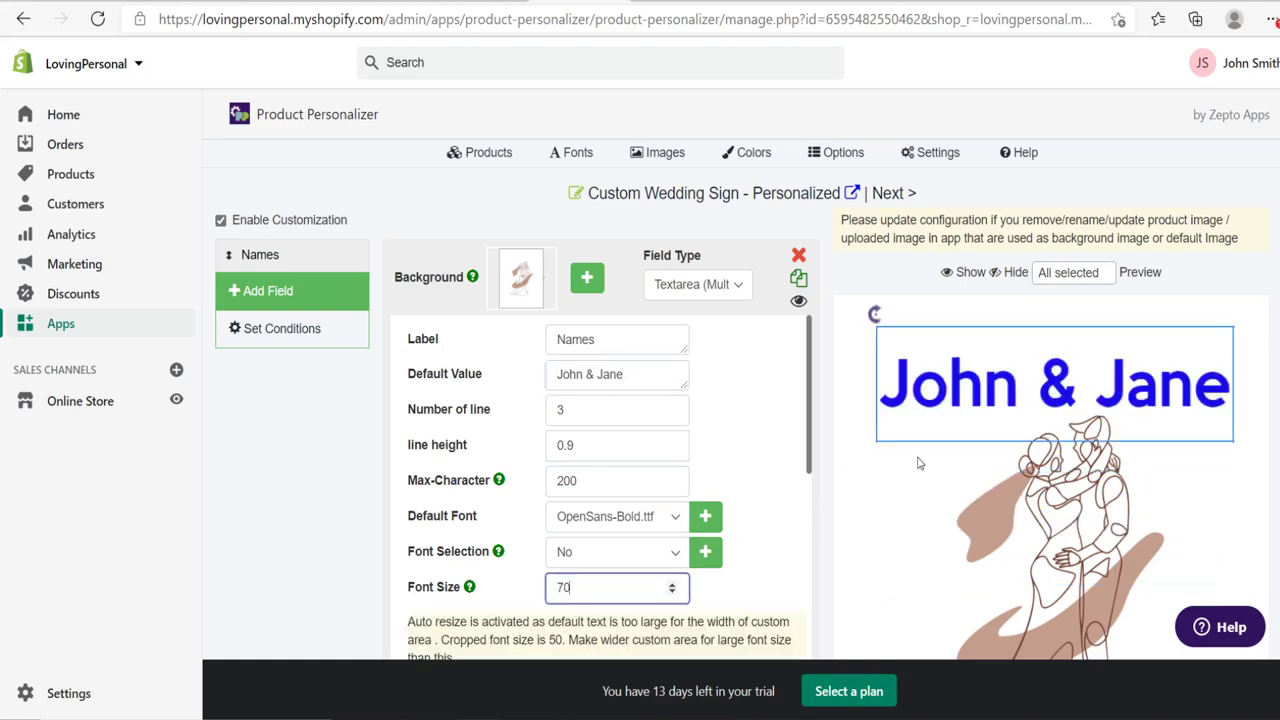
left_click_drag(937, 443, 931, 540)
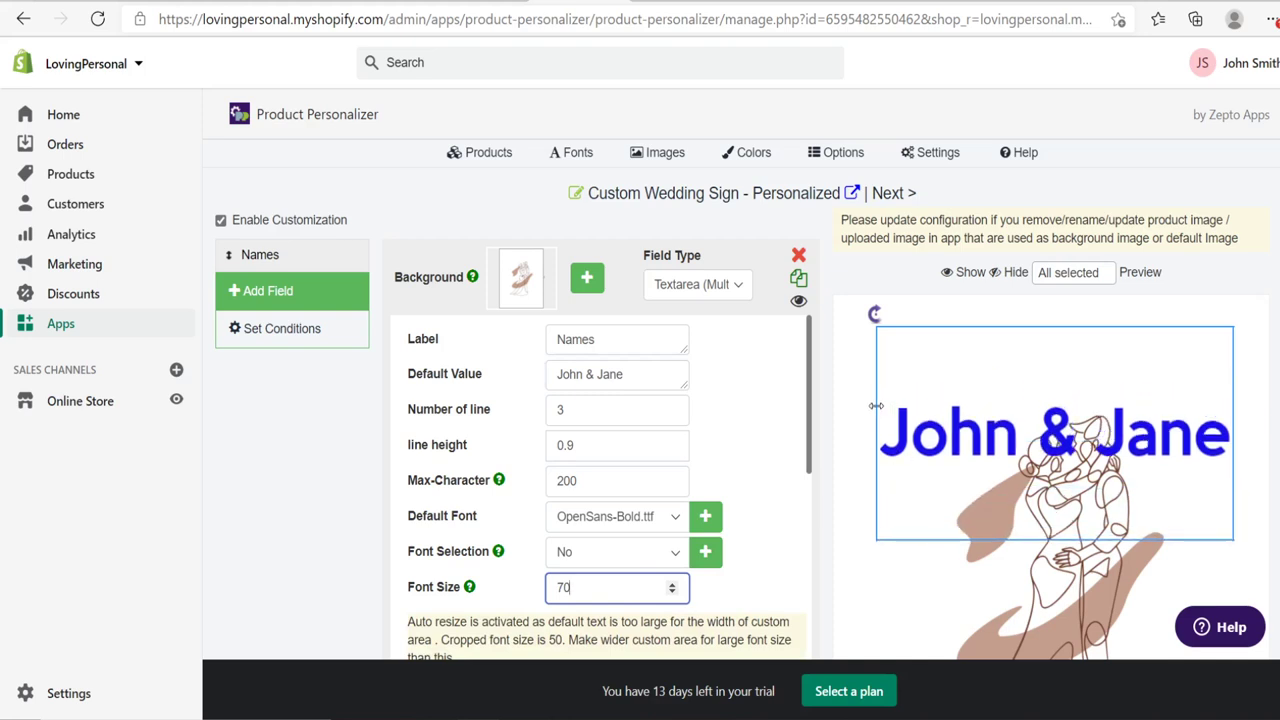
left_click_drag(876, 420, 772, 400)
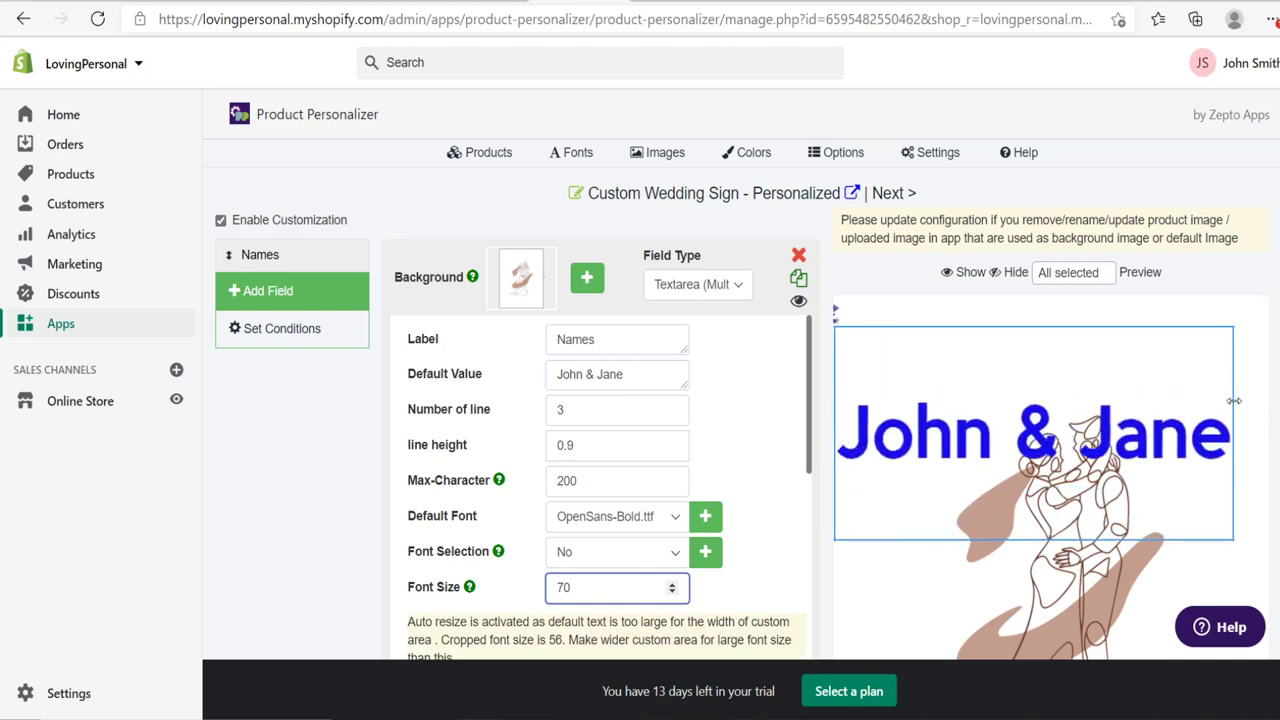
left_click_drag(1233, 402, 1266, 390)
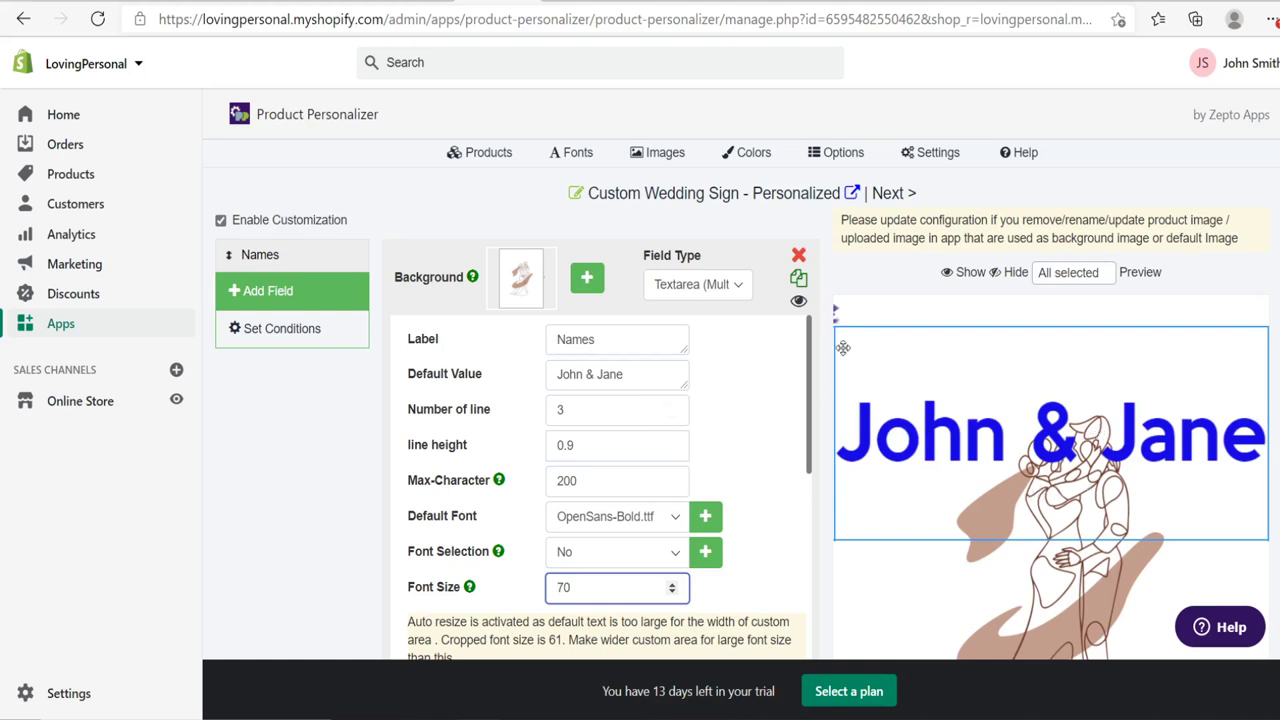
Set the Names field's default color to #c49e8d.
scroll(832, 340, "down", 3)
scroll(785, 331, "down", 2)
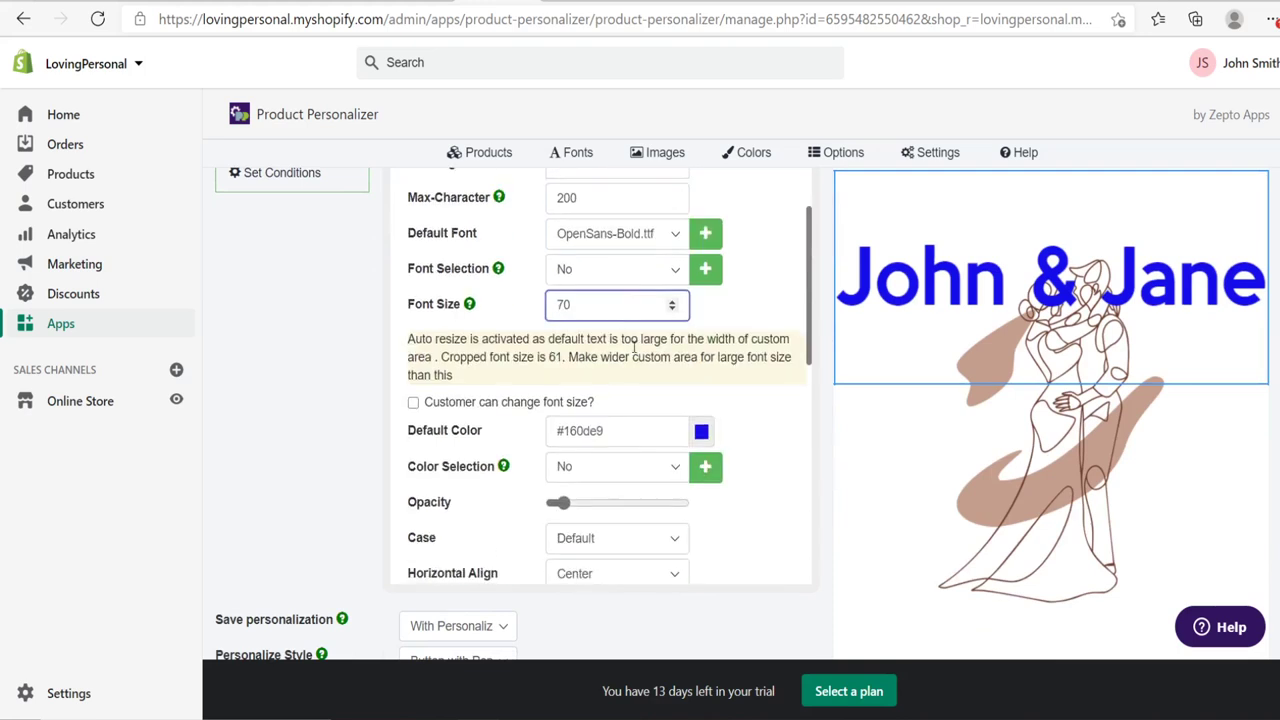
left_click(580, 435)
key("ctrl+a")
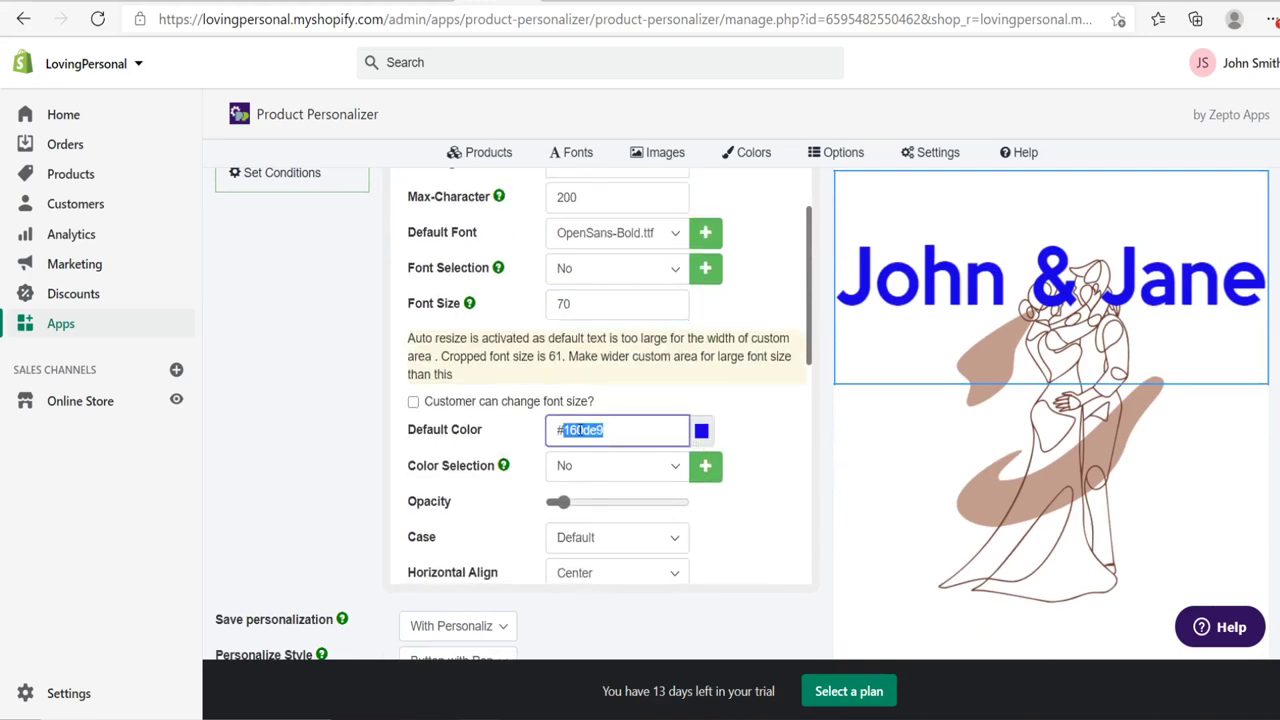
type("#c49e8c")
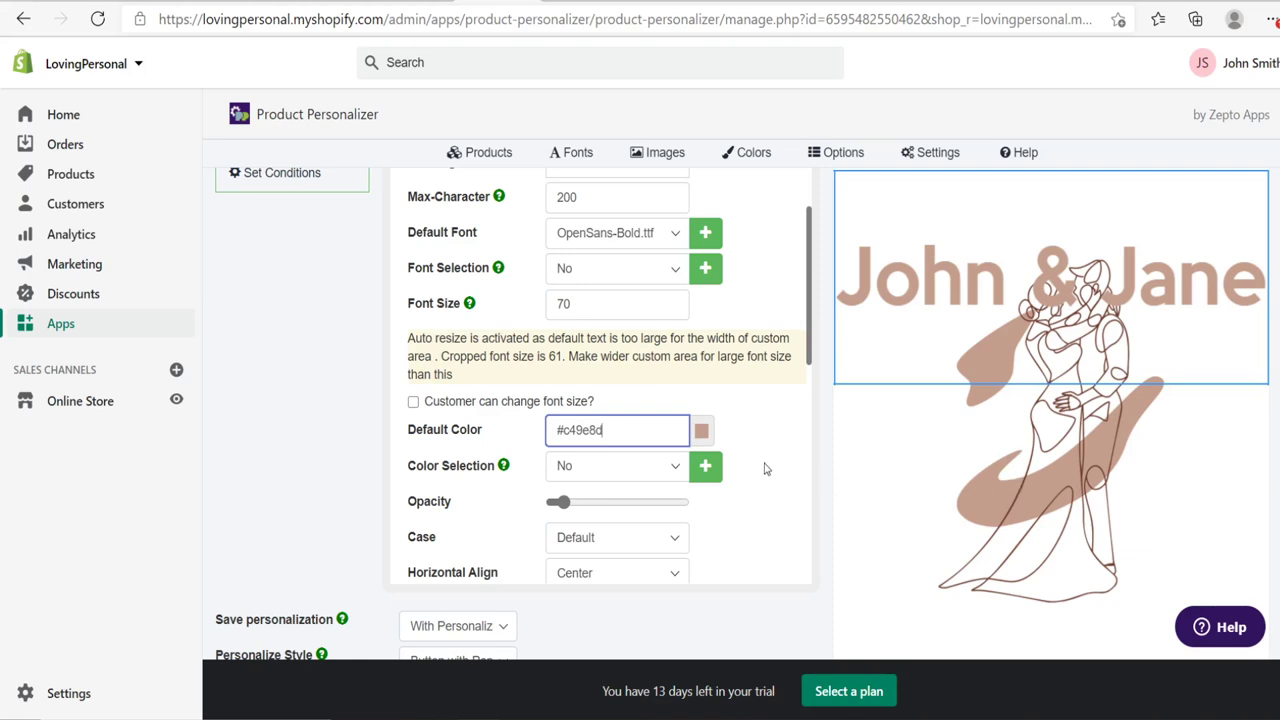
Browse the wedding font search results on Envato Elements.
scroll(766, 470, "up", 1)
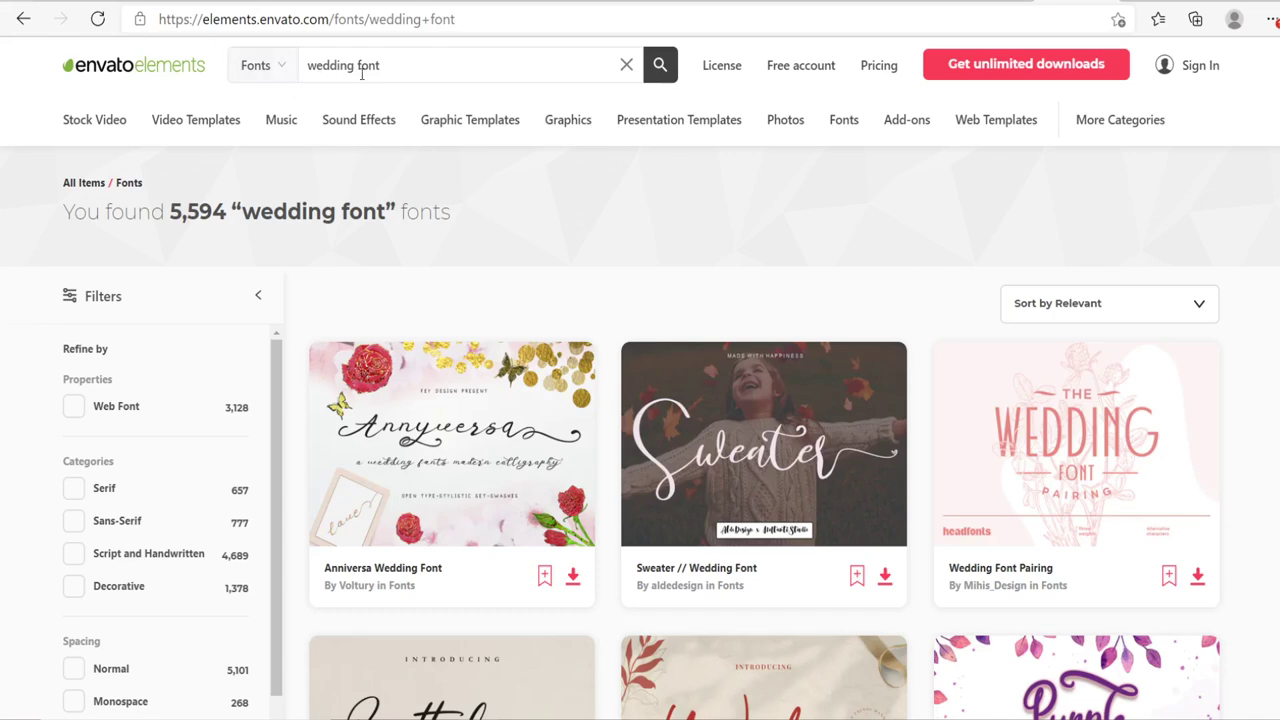
scroll(564, 210, "down", 6)
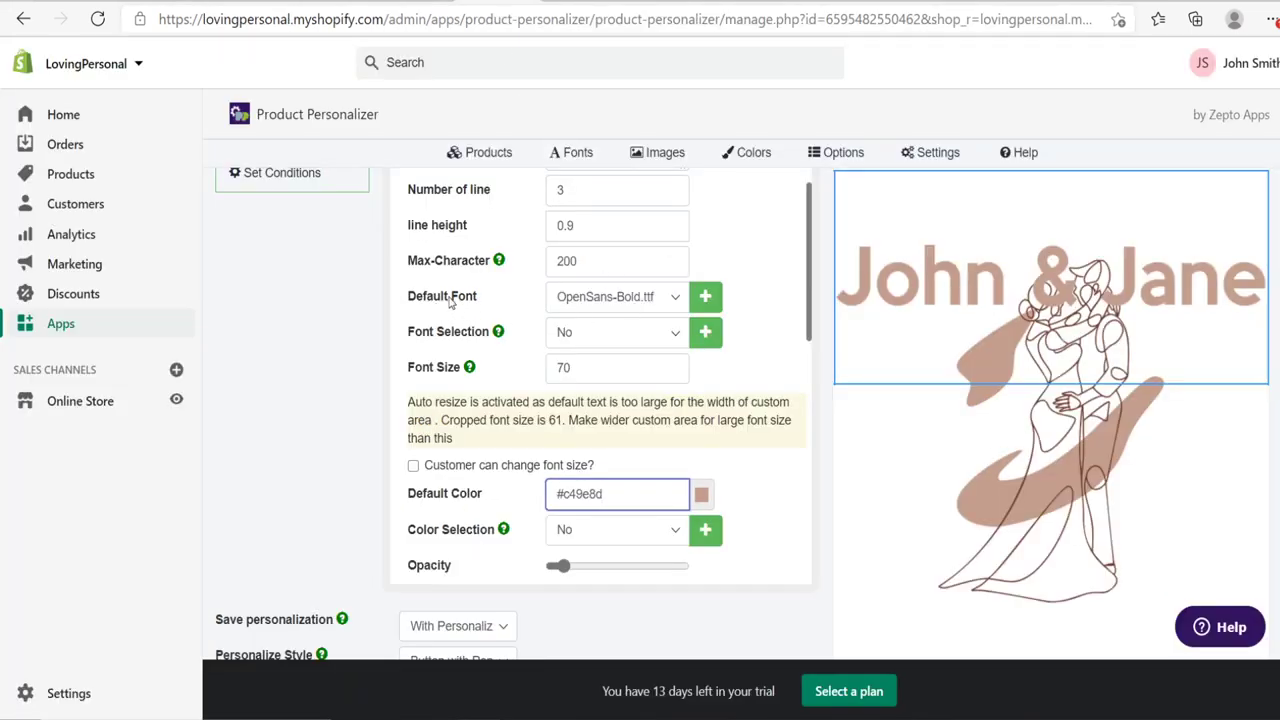
Upload the TrueType font Marrie Dream from the marrie-dream wedding font's OpenType-TT folder for use as a default font.
left_click(705, 300)
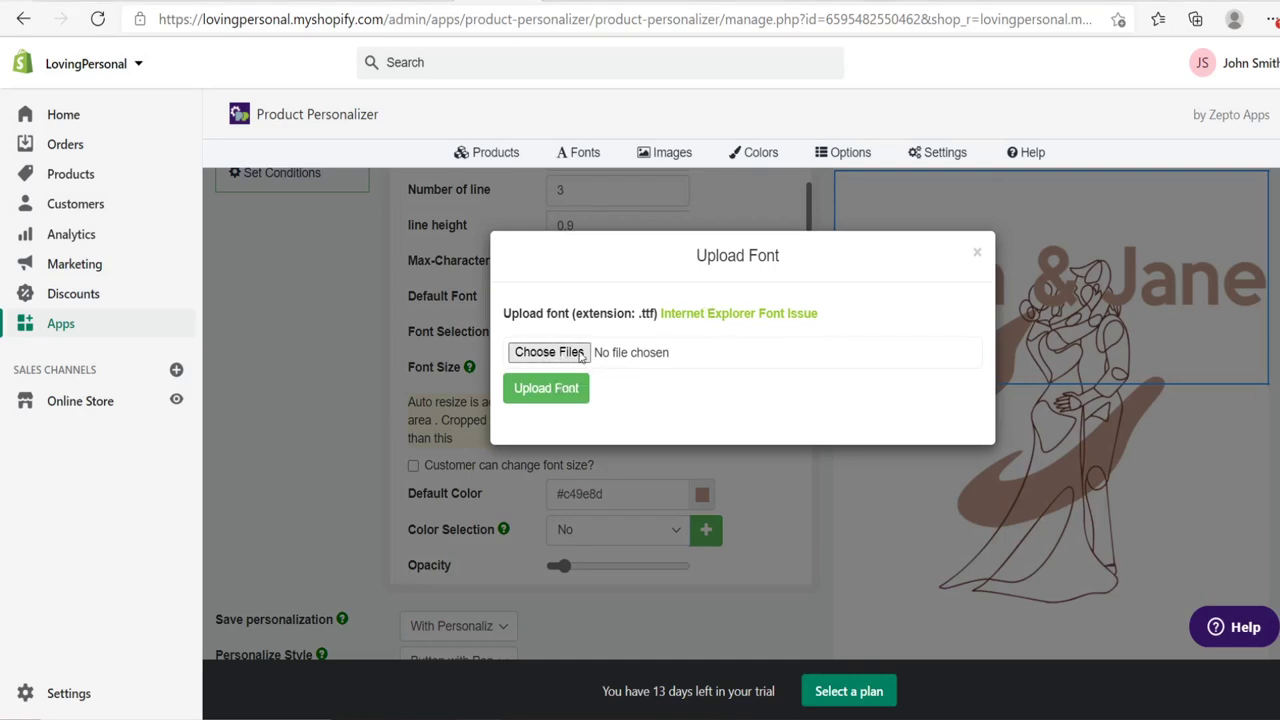
left_click(549, 352)
double_click(303, 150)
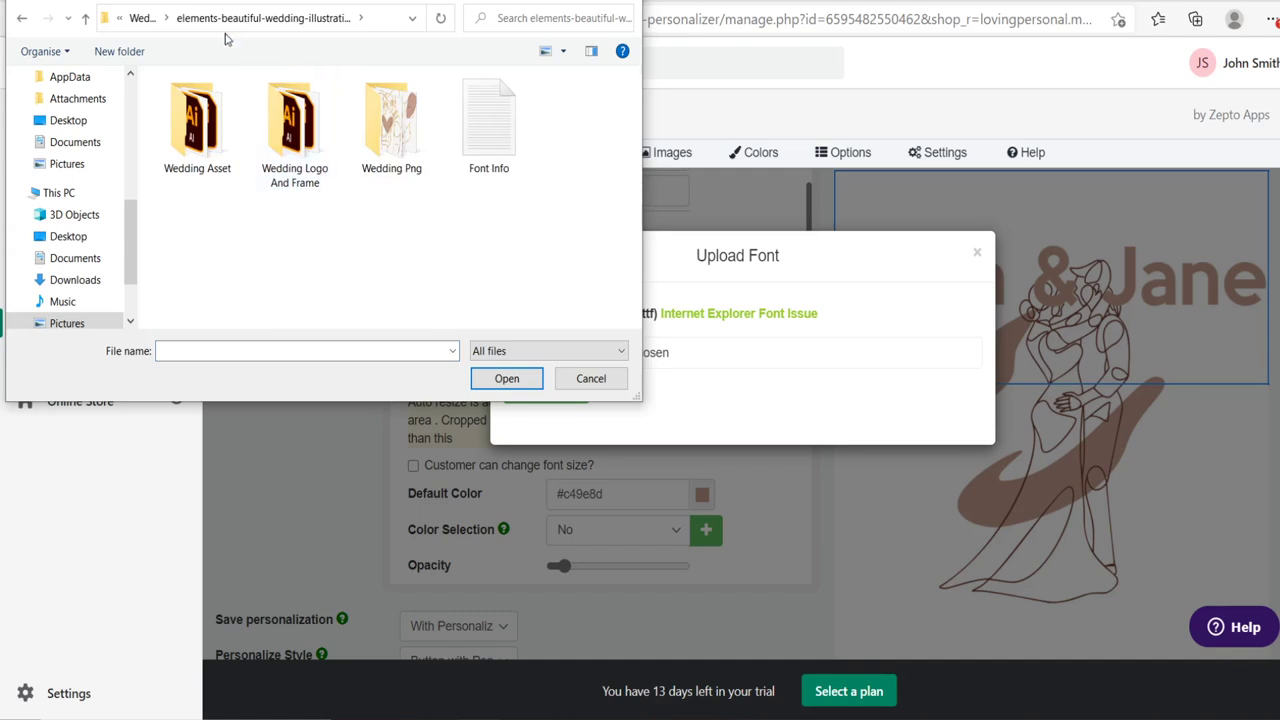
left_click(141, 18)
double_click(375, 143)
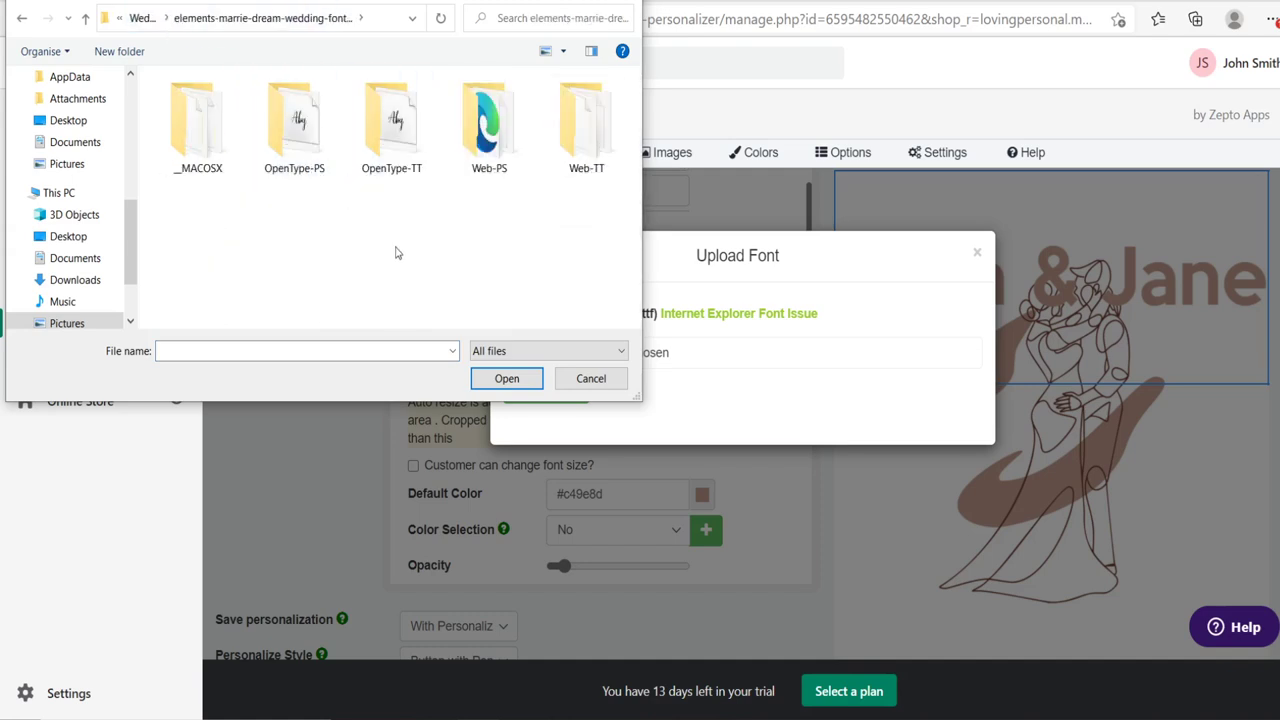
double_click(395, 143)
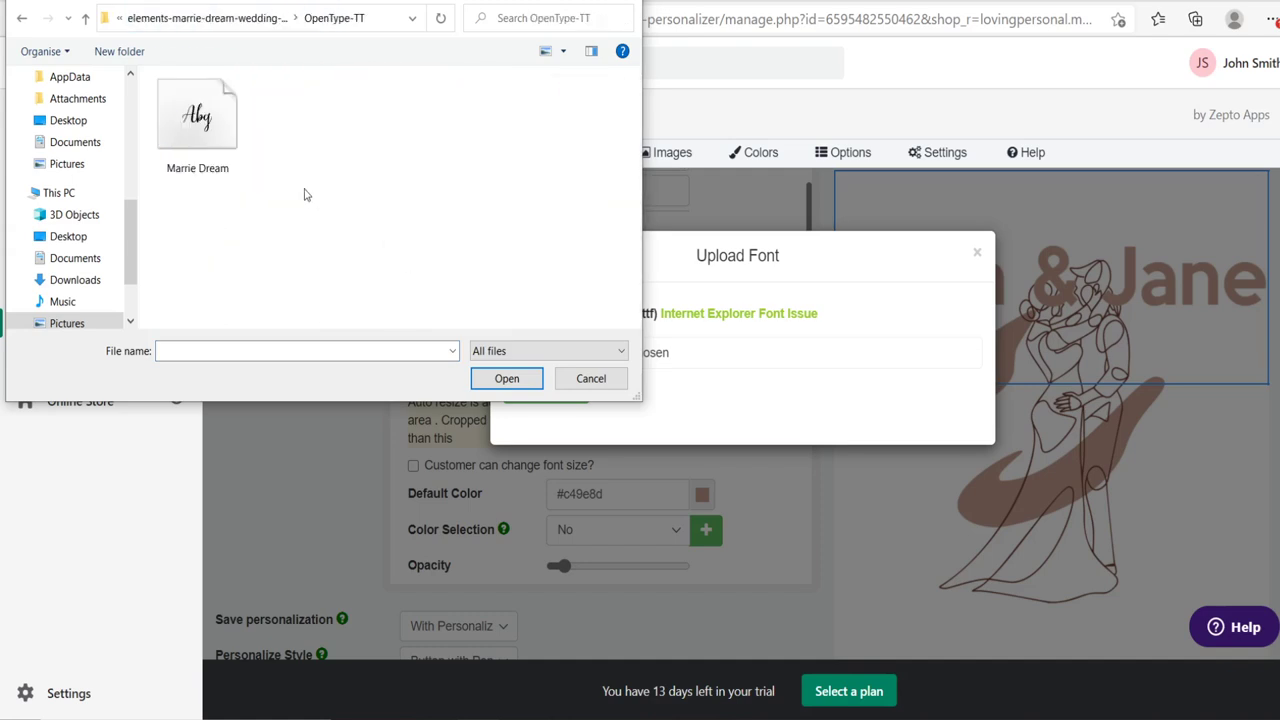
left_click(222, 146)
left_click(500, 376)
left_click(558, 399)
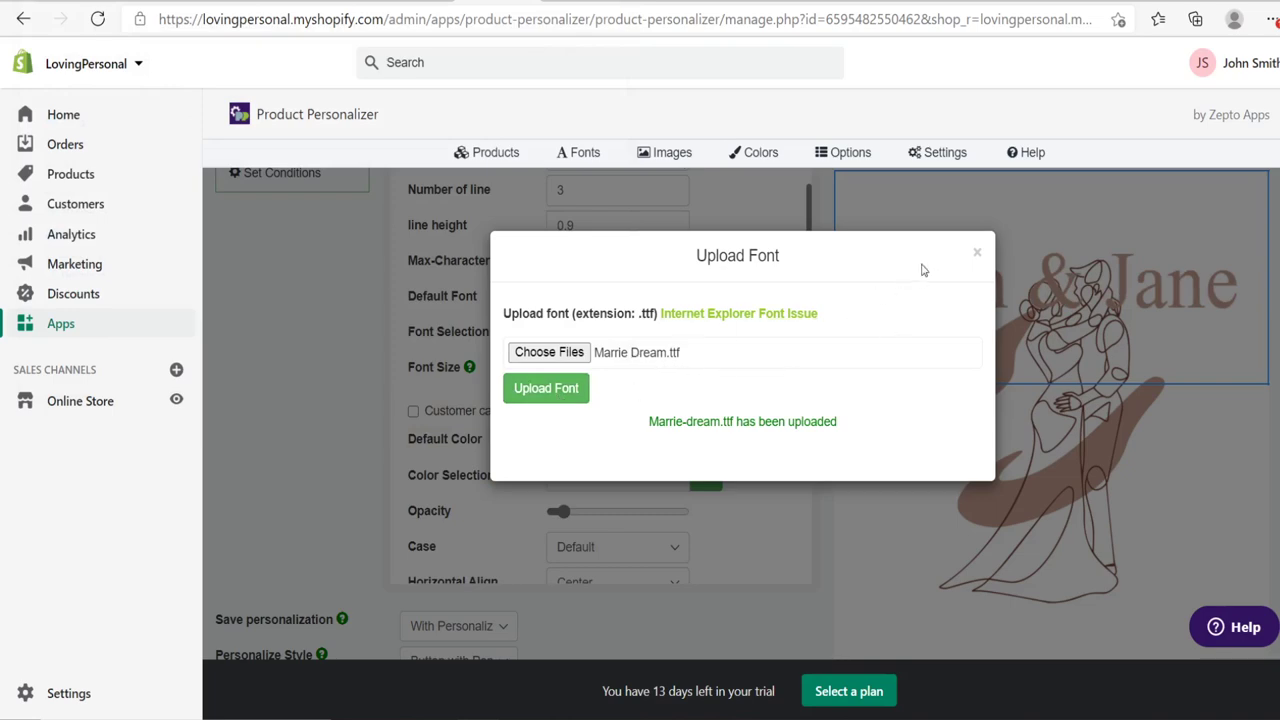
left_click(977, 252)
Choose the uploaded Marrie-dream as the default font of the Names field.
scroll(966, 358, "up", 1)
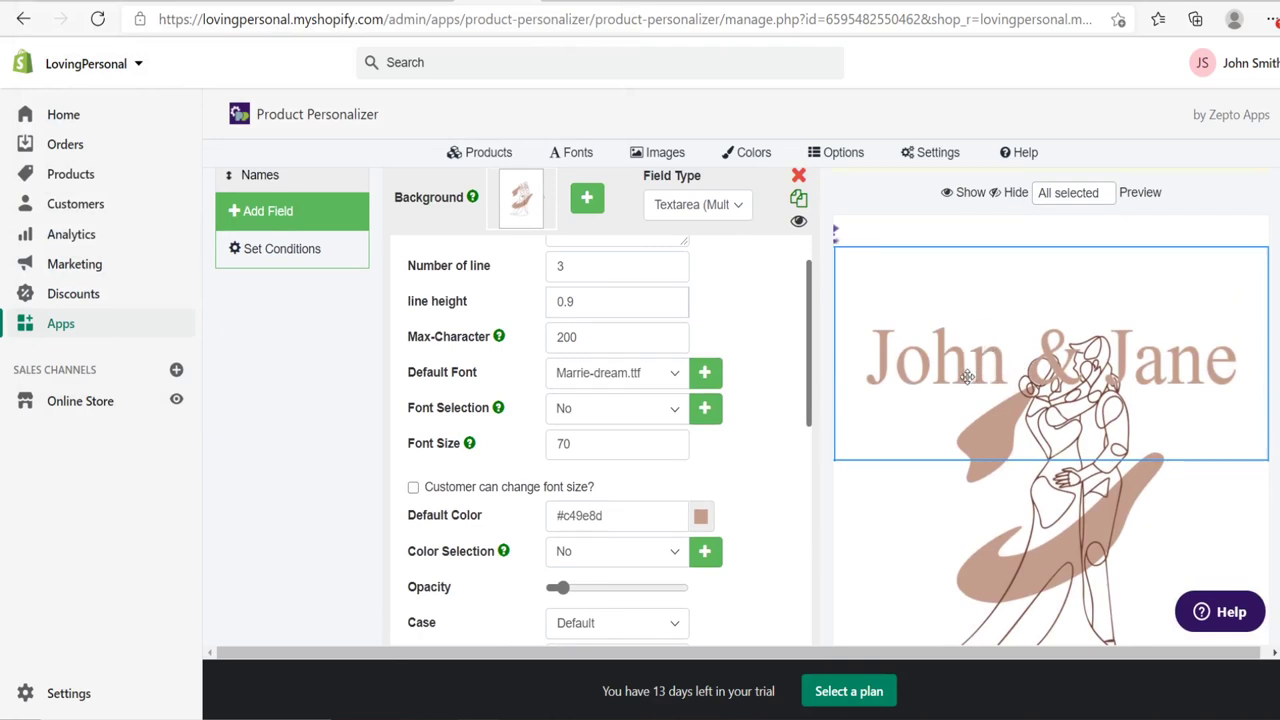
left_click(666, 373)
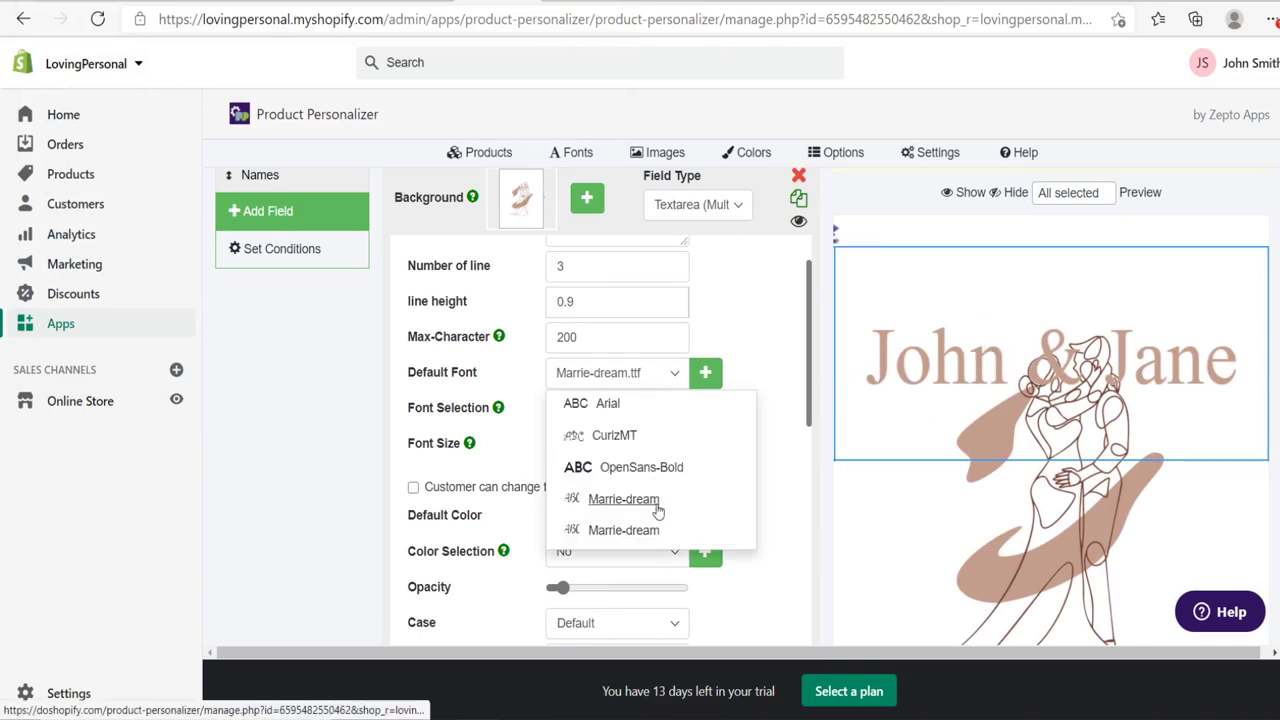
left_click(628, 531)
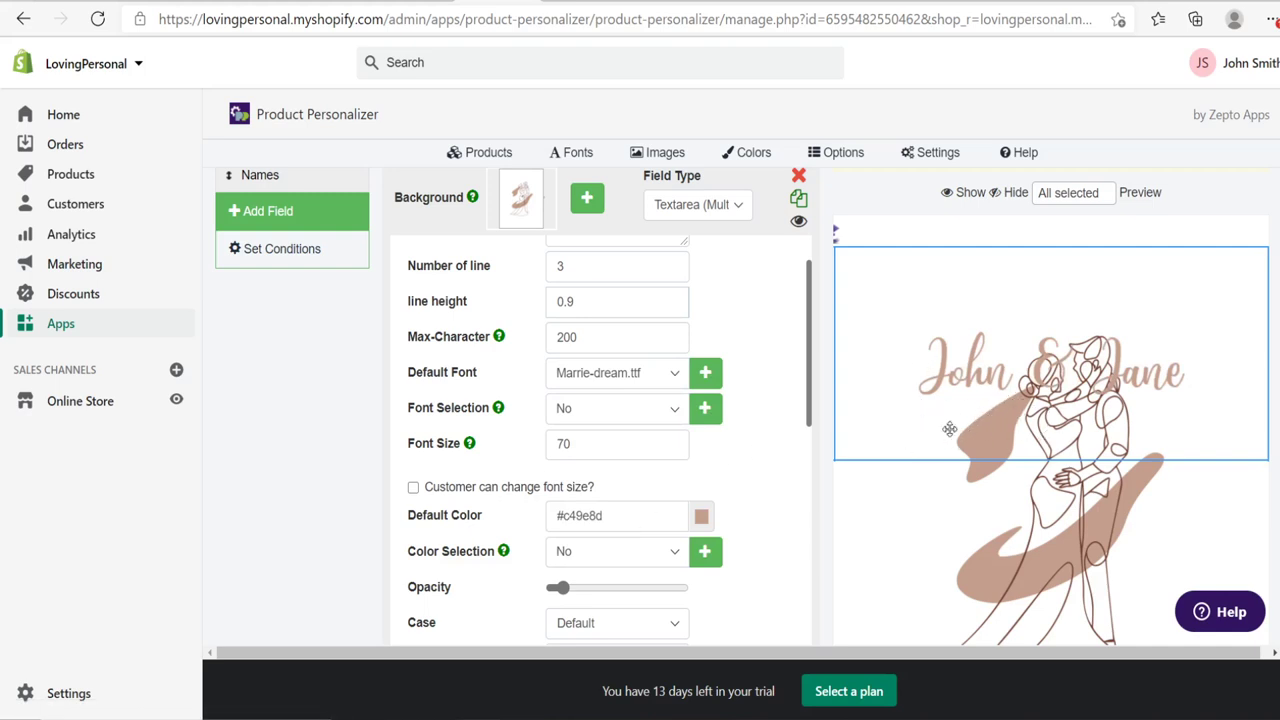
Shrink the names text area to about 72% wide and 14% high above the couple, and set its X position to 50%.
left_click_drag(840, 457, 1036, 330)
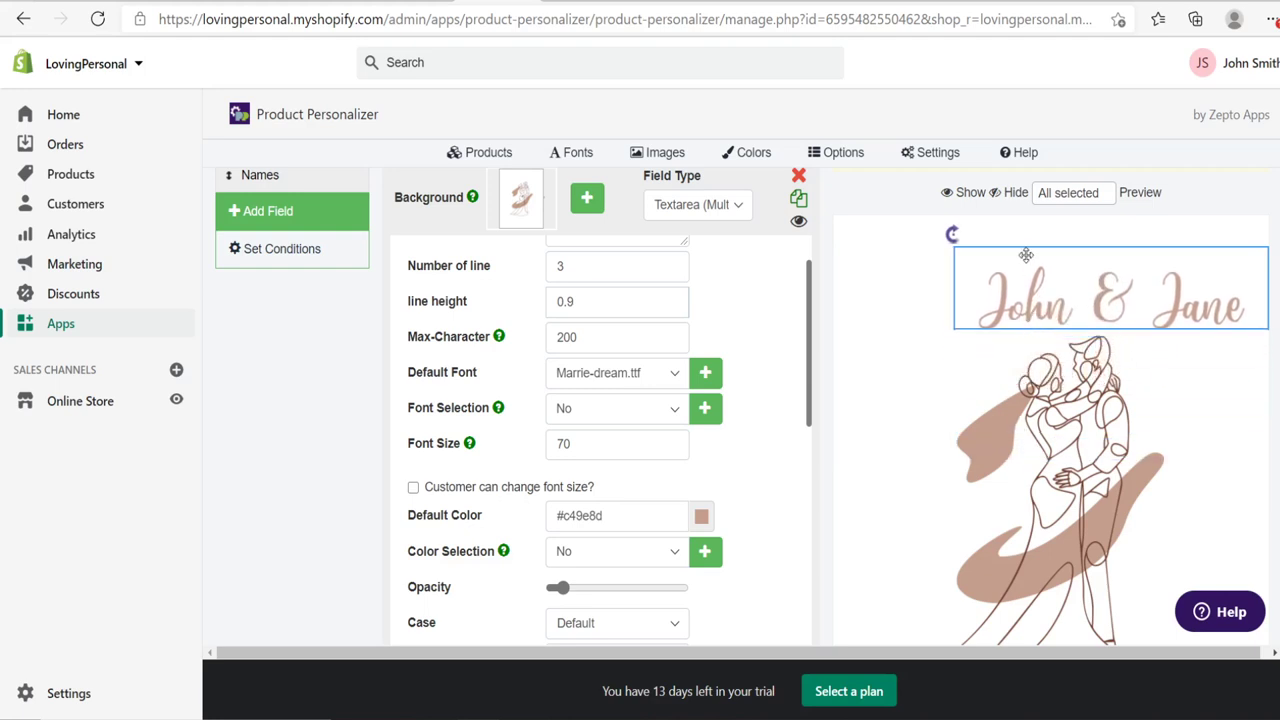
mouse_move(1026, 248)
left_mouse_down()
mouse_move(1027, 262)
mouse_move(1028, 249)
left_mouse_up()
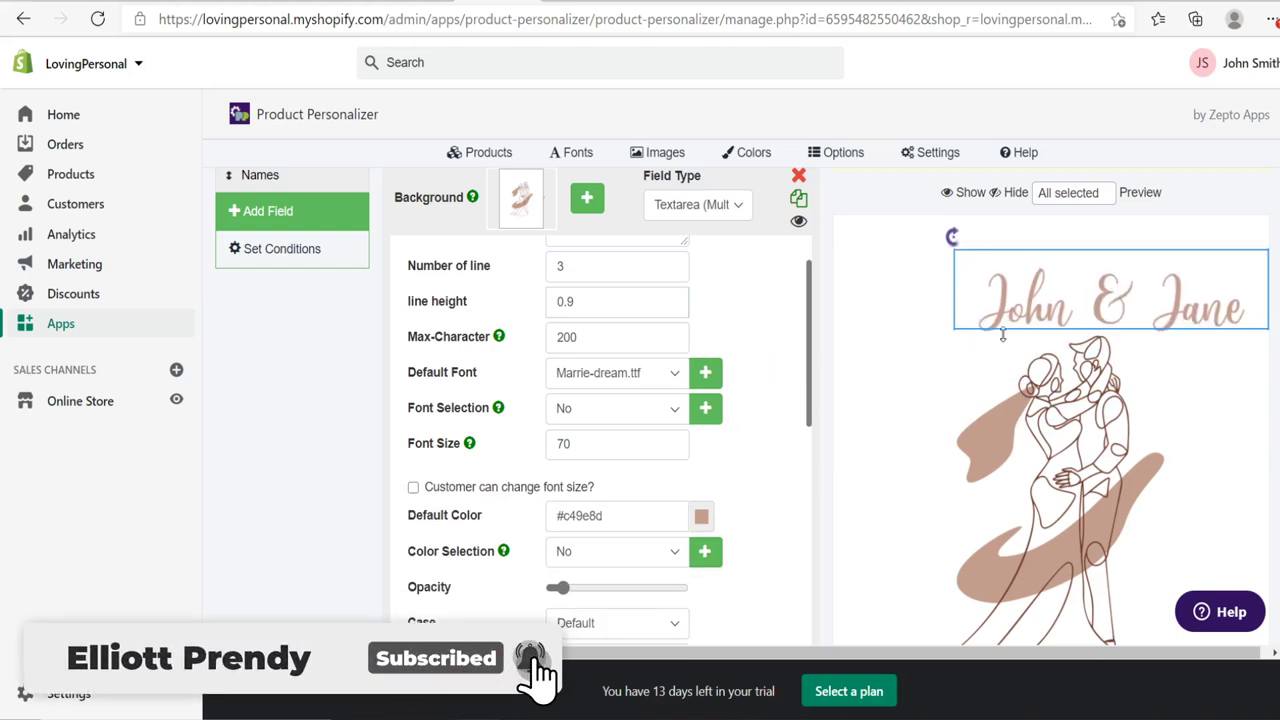
scroll(727, 434, "down", 3)
scroll(729, 354, "down", 4)
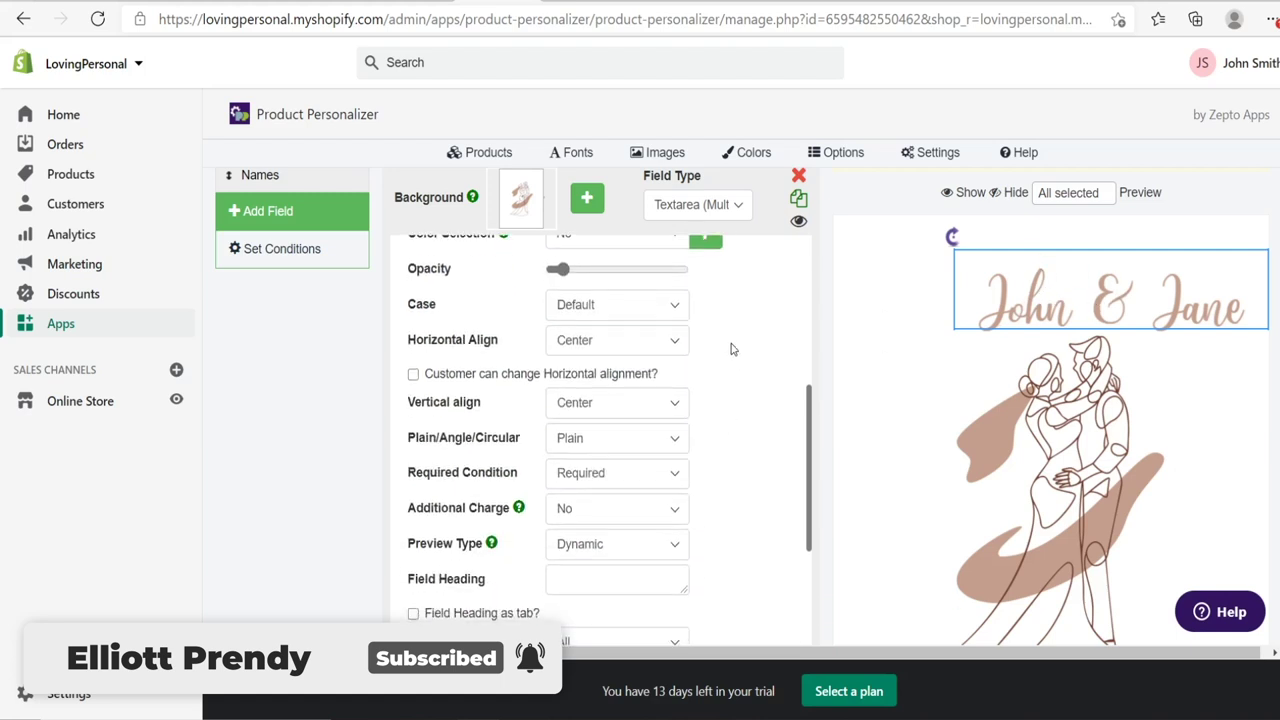
scroll(410, 385, "down", 2)
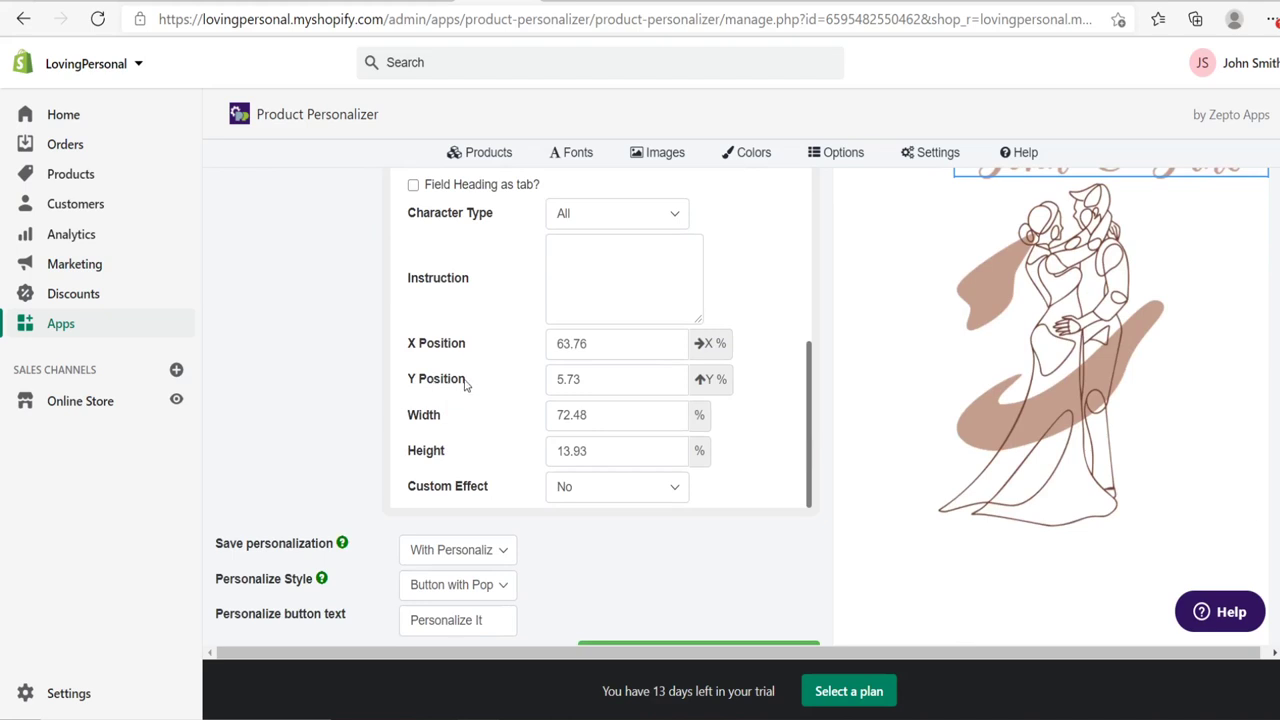
double_click(602, 344)
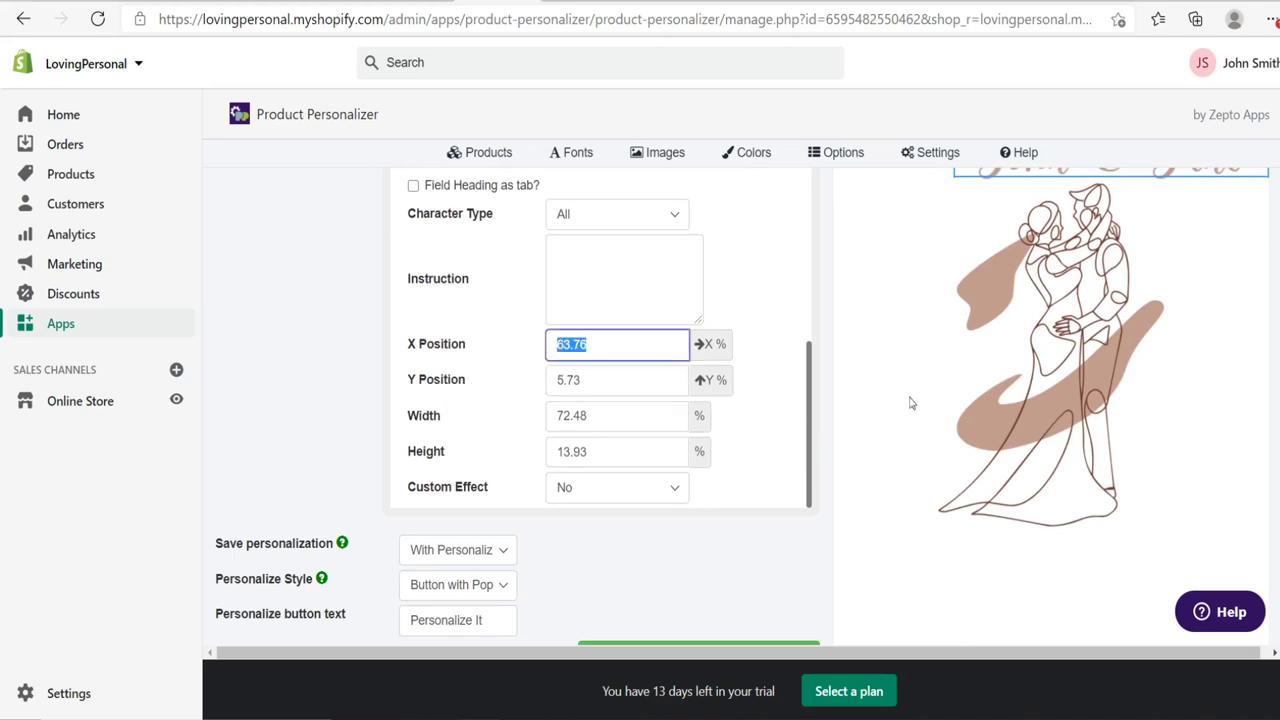
scroll(958, 390, "up", 2)
scroll(966, 438, "down", 1)
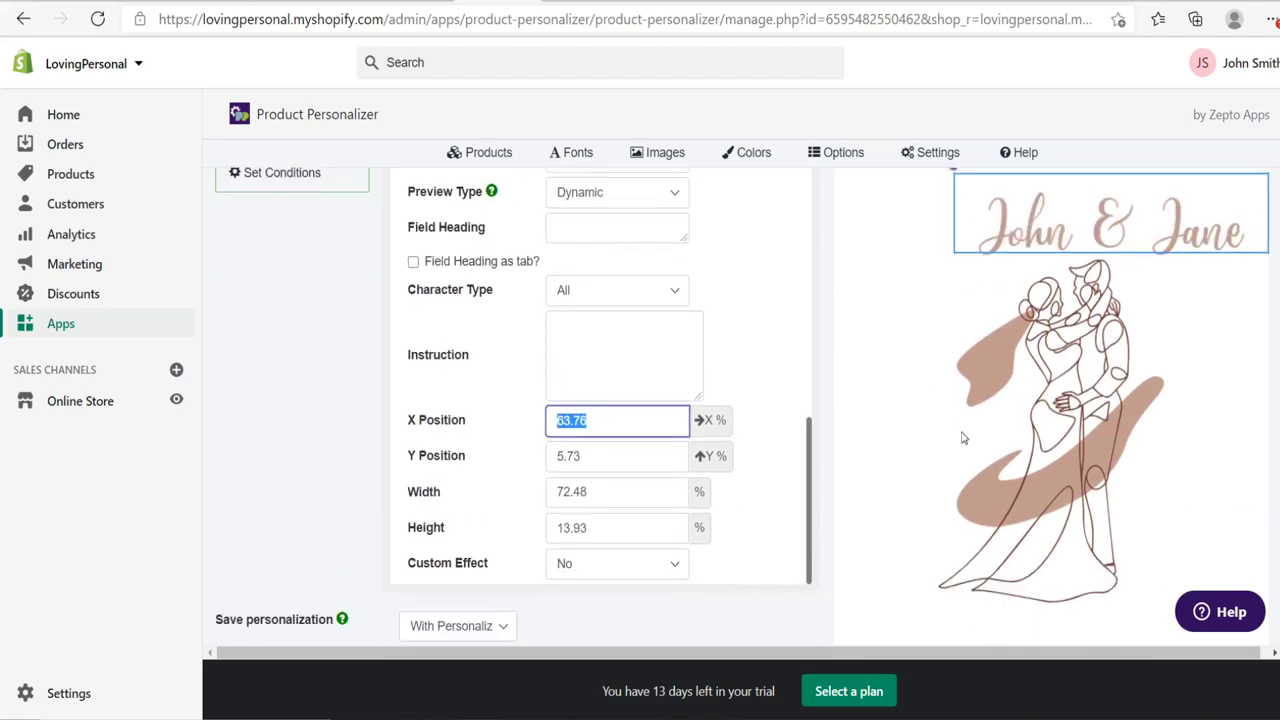
type("50")
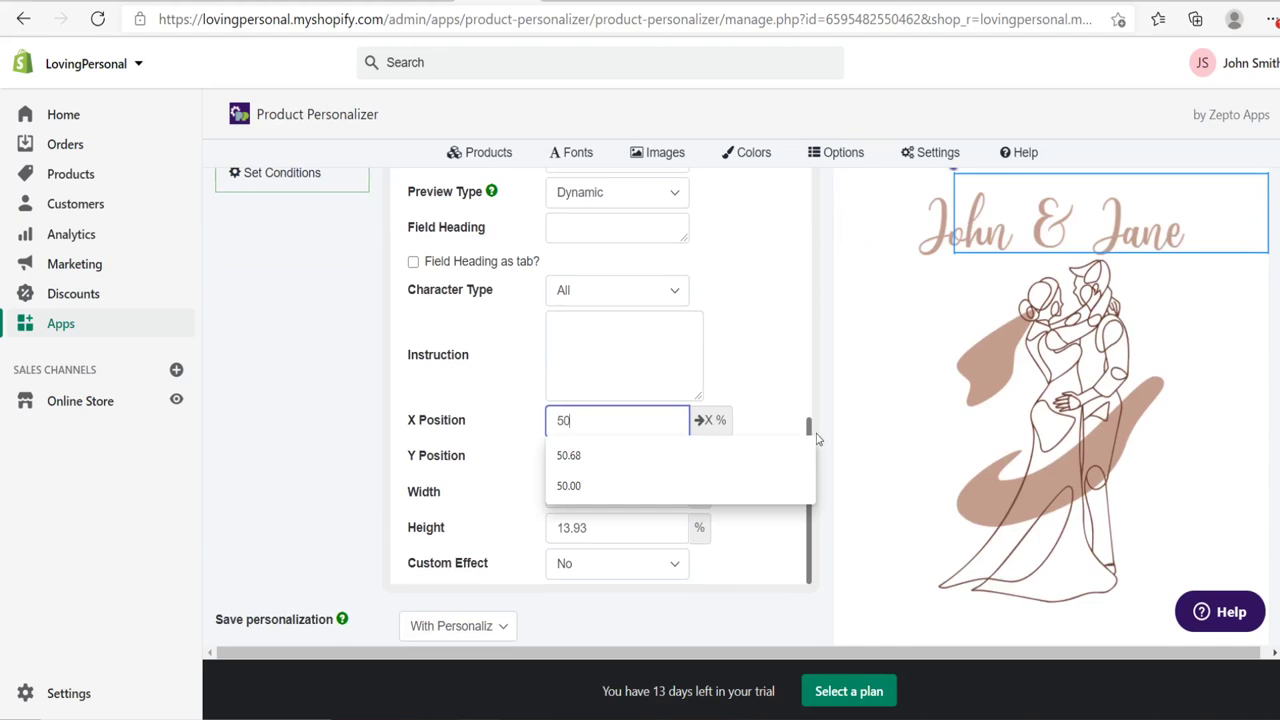
left_click(790, 366)
scroll(1078, 242, "up", 1)
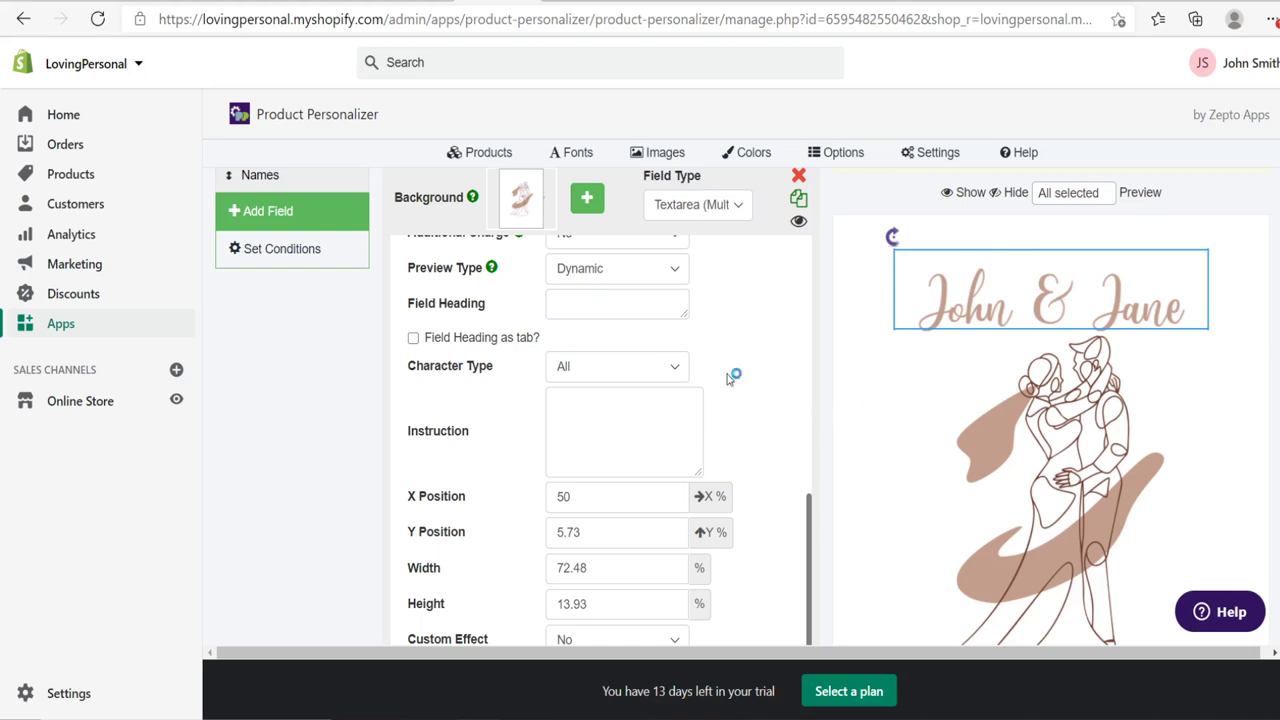
Make the Names text circular with an arc radius of -500.
scroll(766, 390, "up", 3)
scroll(766, 392, "up", 3)
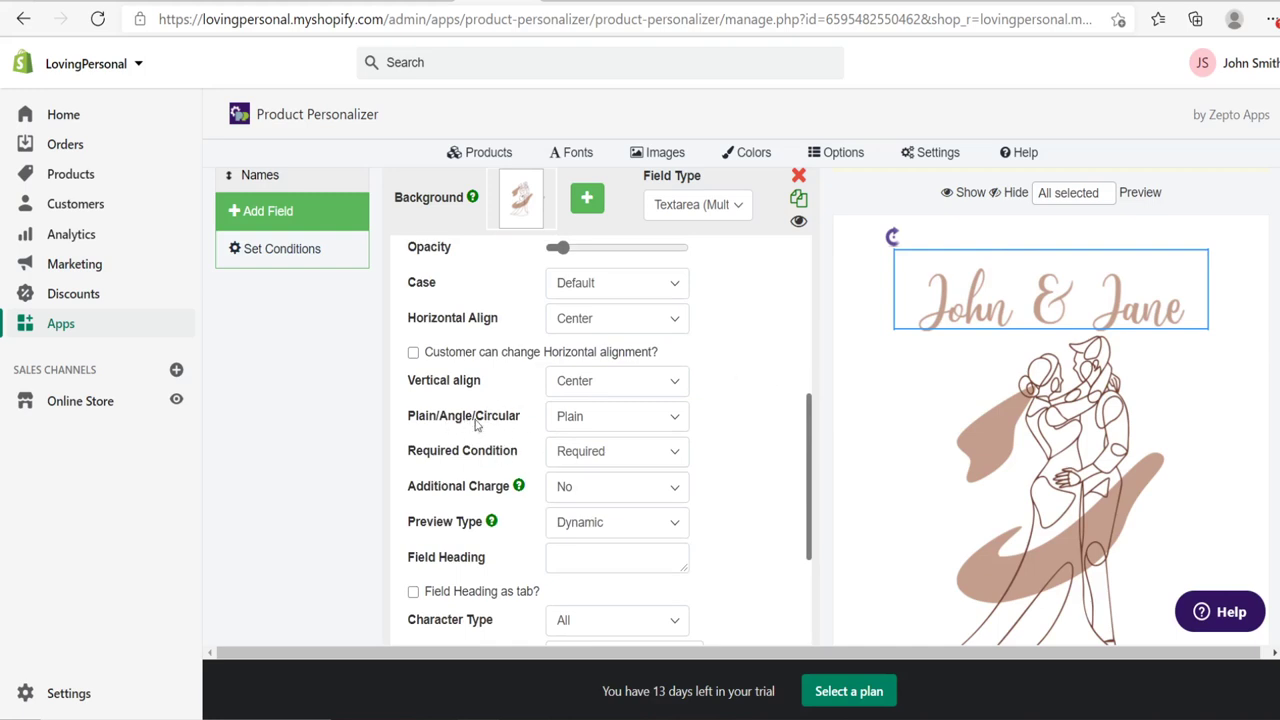
left_click(598, 418)
left_click(604, 508)
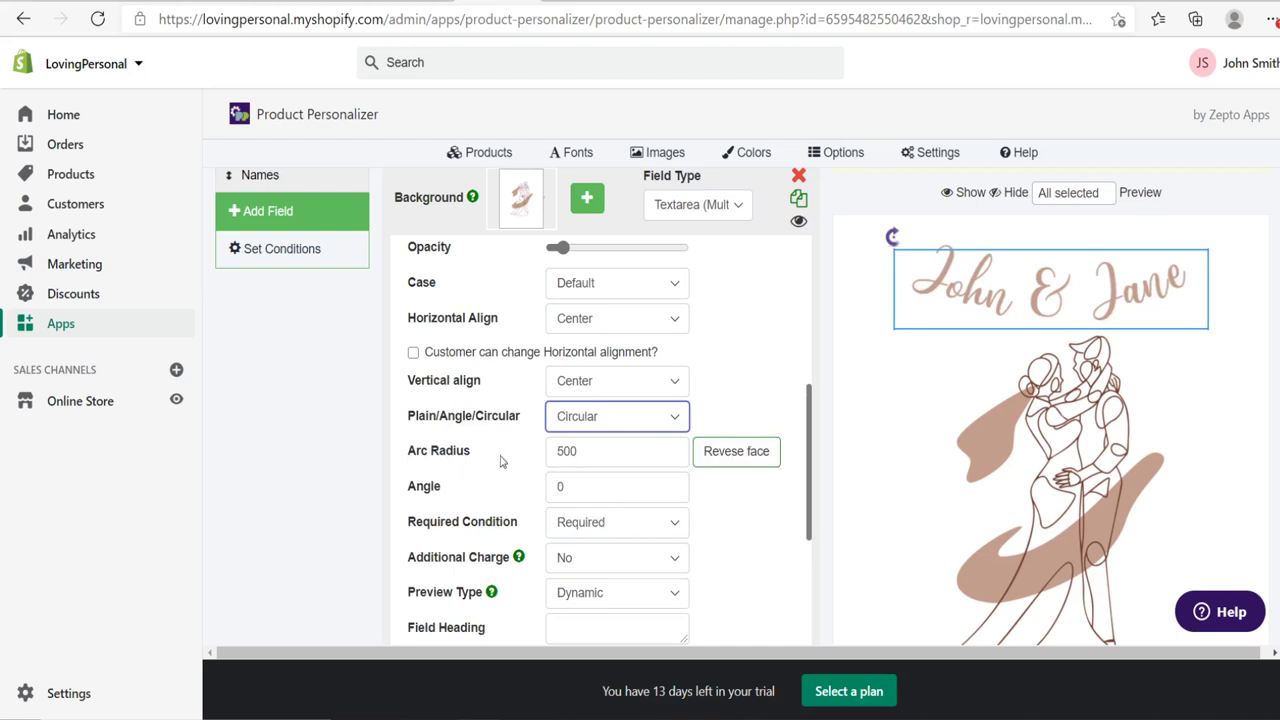
left_click_drag(596, 451, 527, 455)
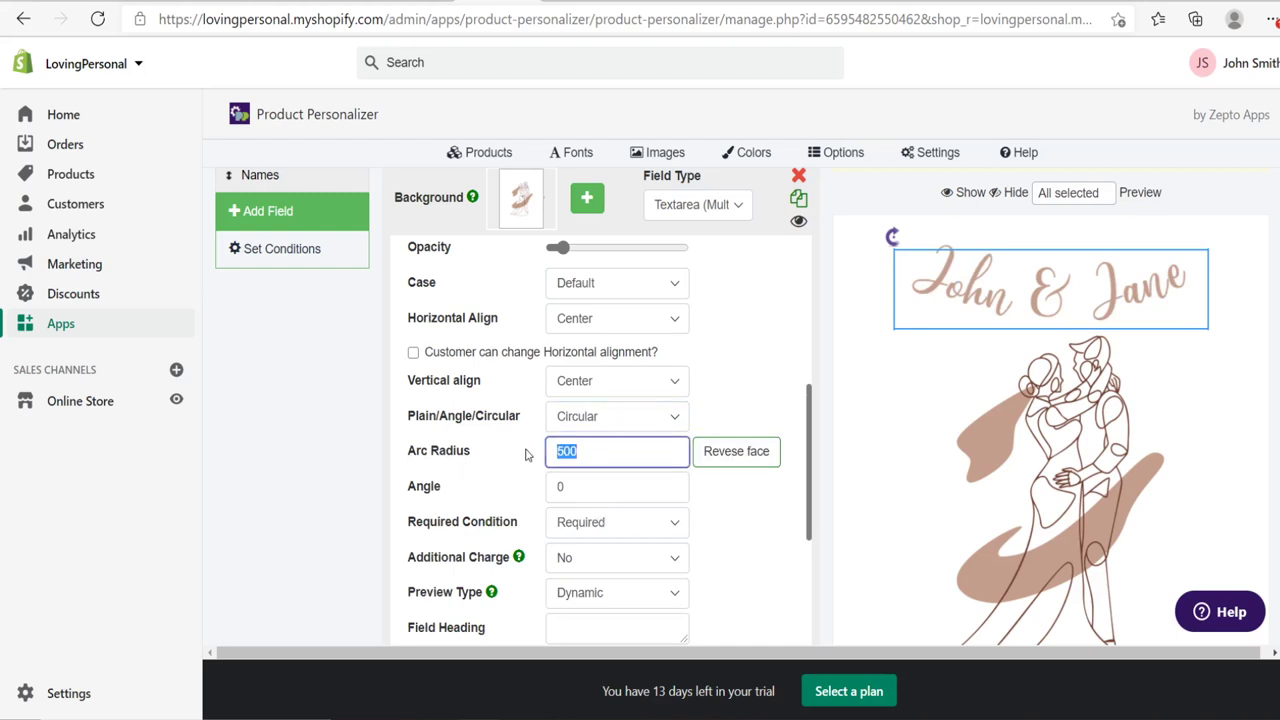
type("-500")
left_click(772, 371)
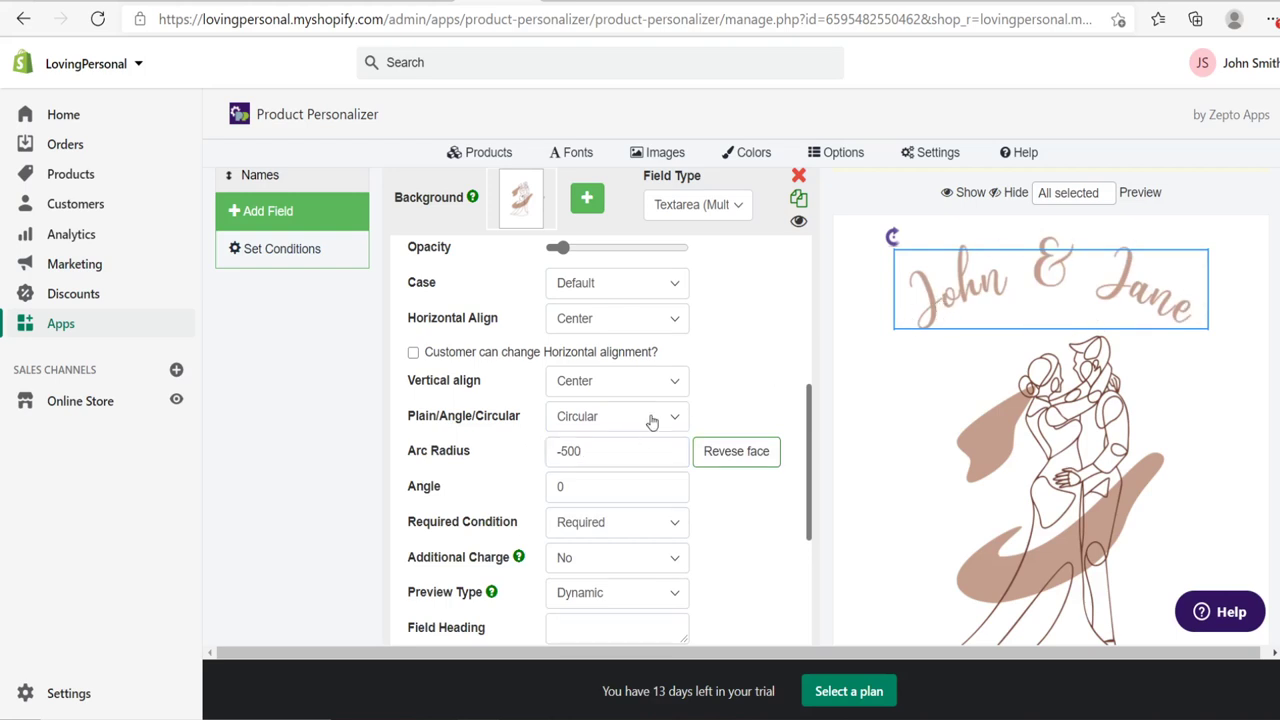
Open the list of field types that can be added to the wedding sign.
scroll(650, 425, "down", 5)
scroll(752, 368, "up", 2)
scroll(752, 368, "up", 10)
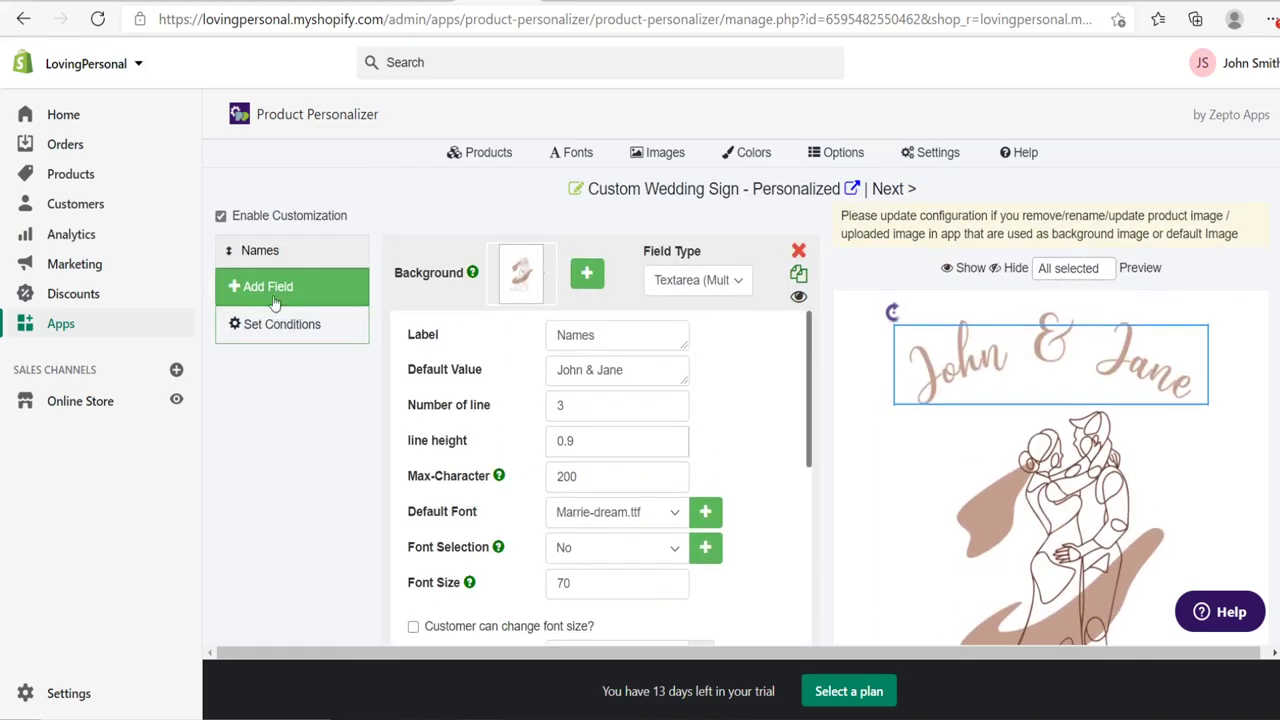
scroll(858, 400, "down", 1)
scroll(858, 402, "up", 1)
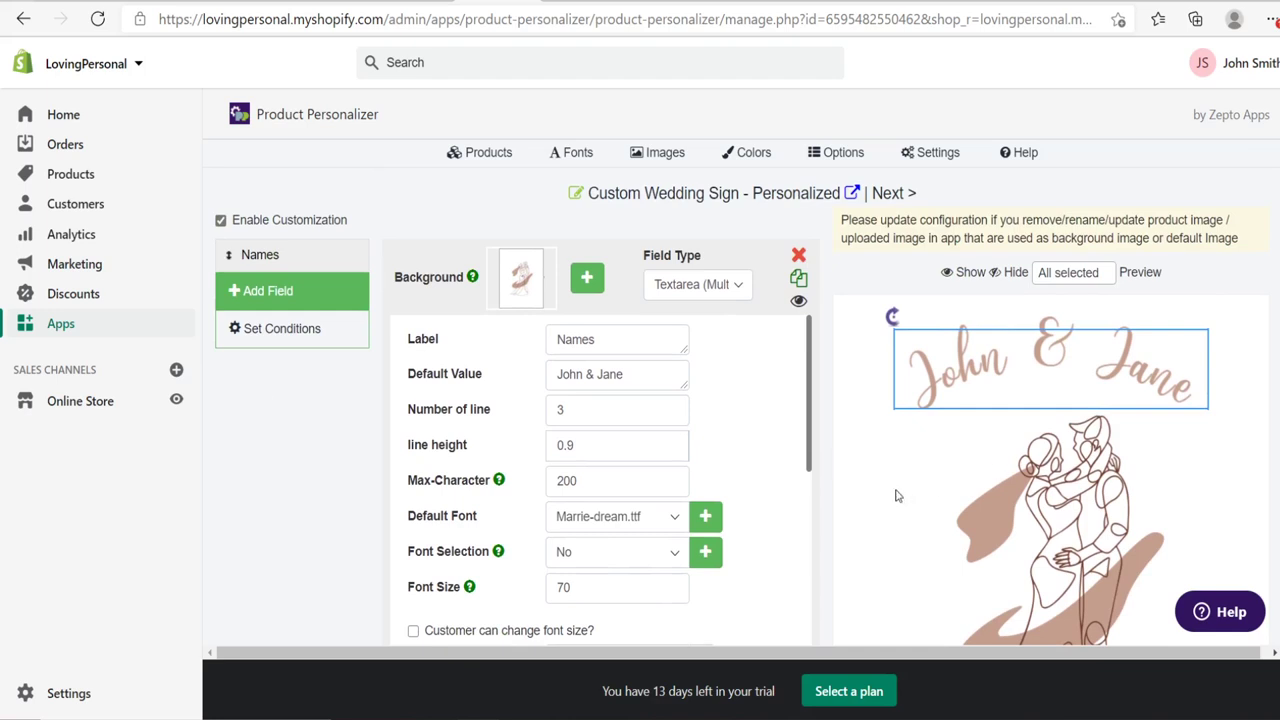
left_click(270, 300)
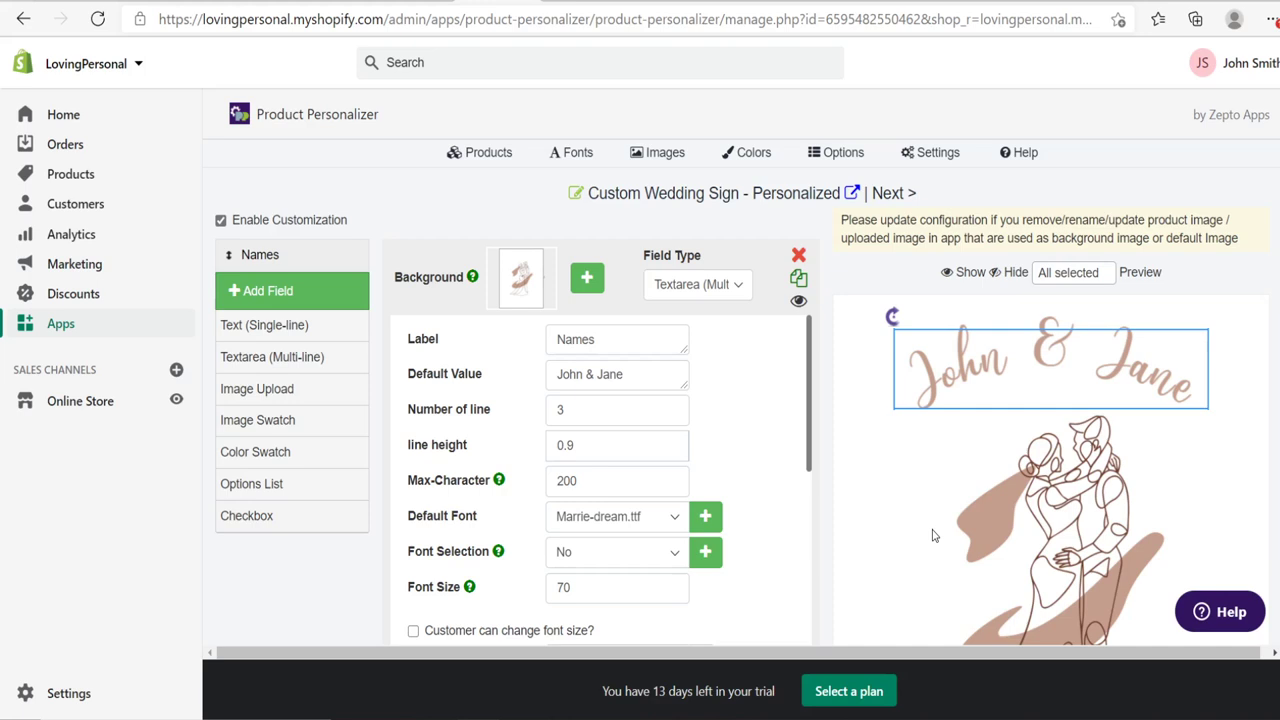
scroll(1003, 318, "down", 3)
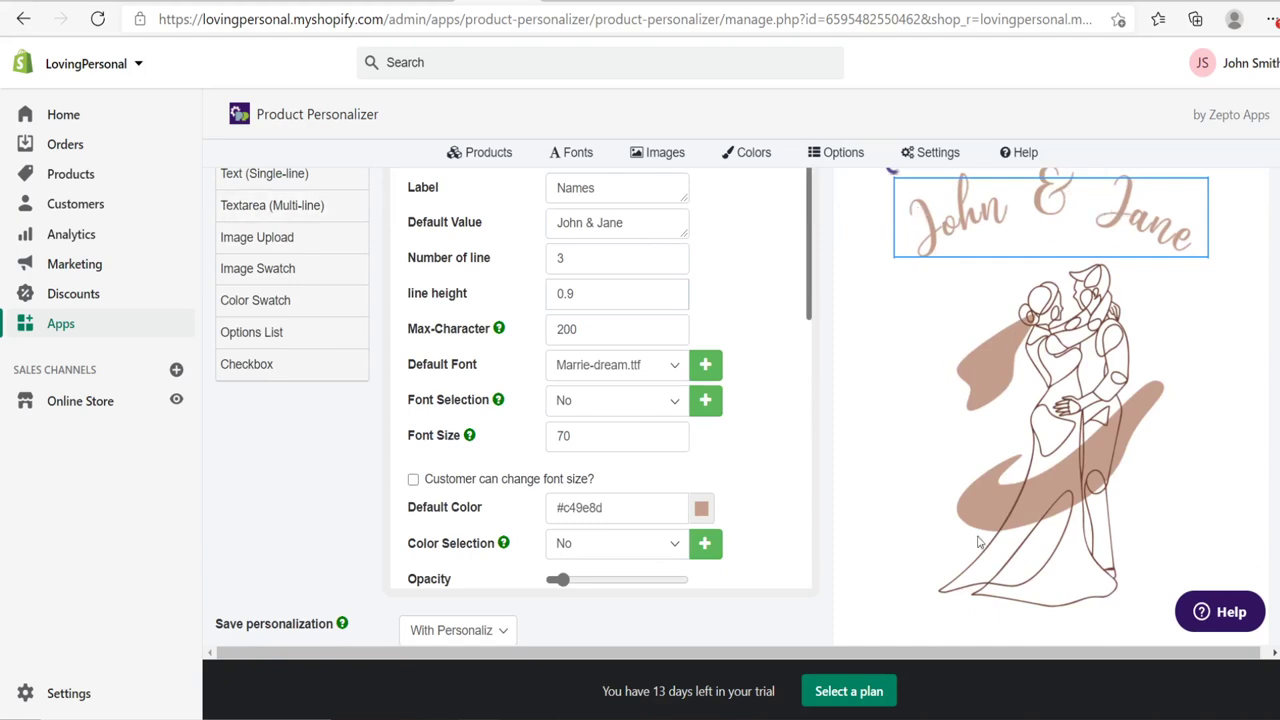
scroll(1049, 603, "up", 1)
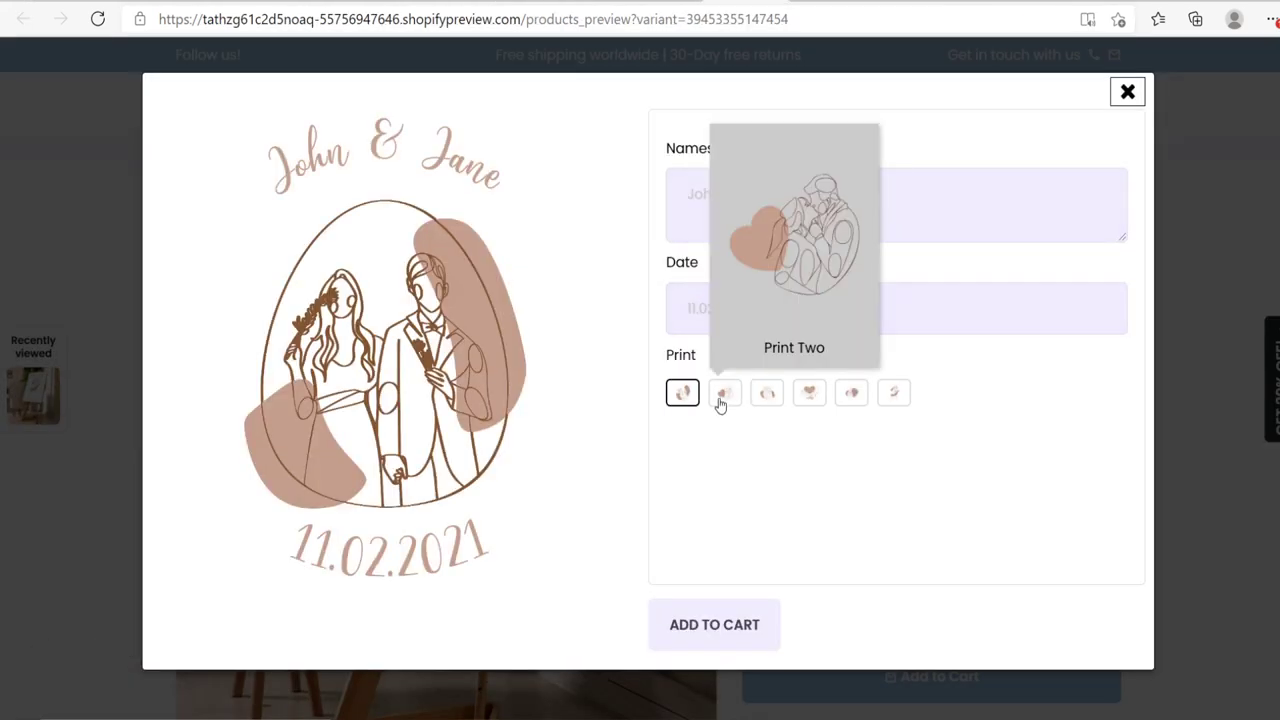
Preview the second through sixth print designs in the storefront's personalization popup.
left_click(722, 394)
left_click(778, 395)
left_click(812, 397)
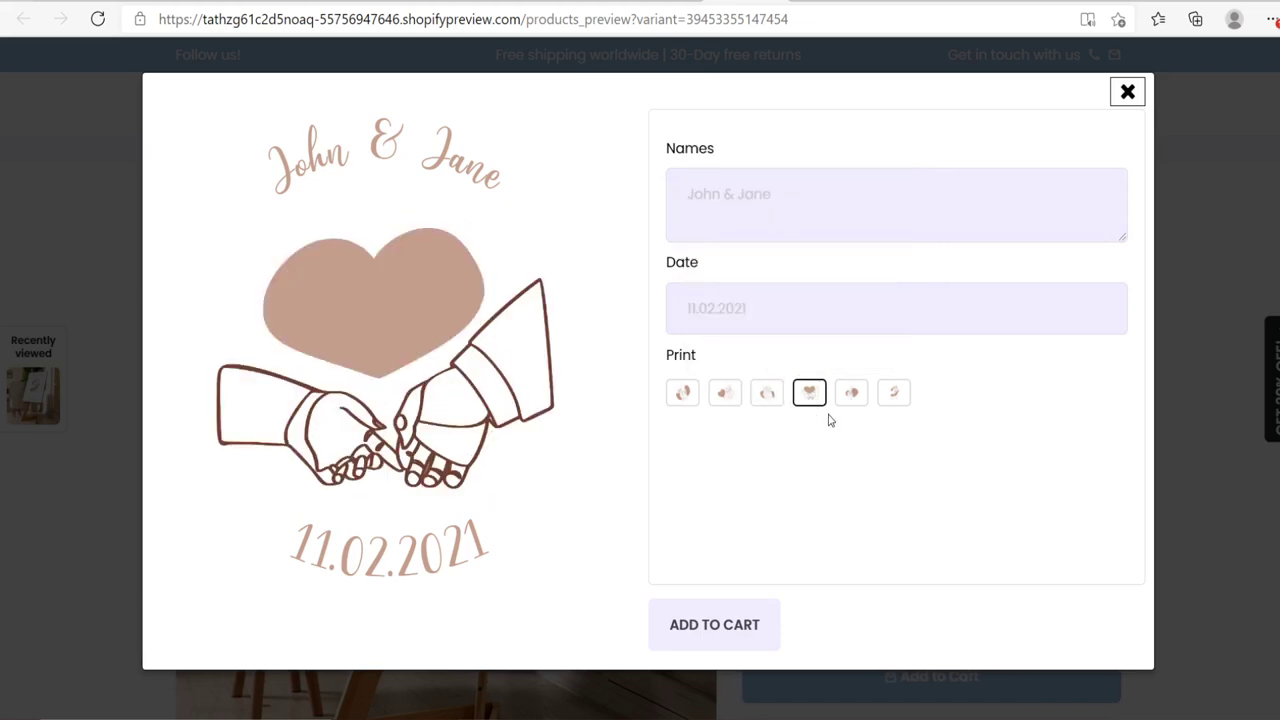
left_click(850, 397)
left_click(894, 400)
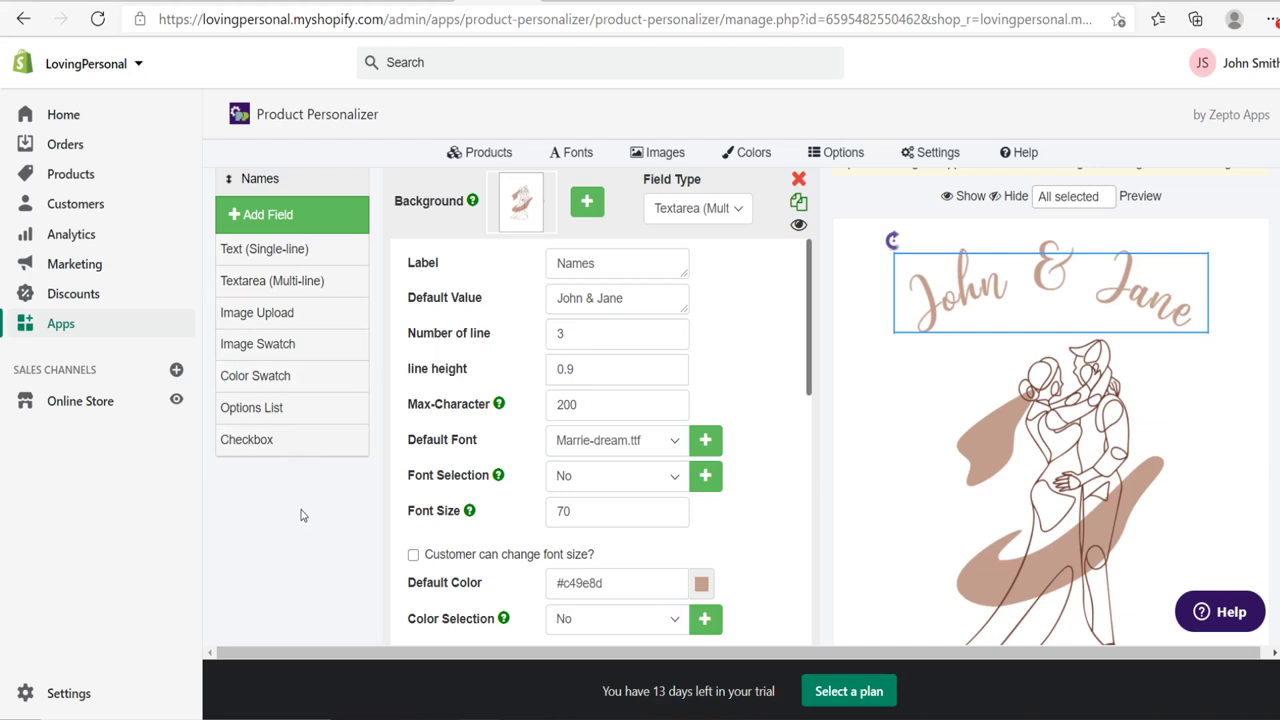
Add a single-line text field in Product Personalizer and label it Date.
left_click(283, 254)
scroll(571, 358, "up", 1)
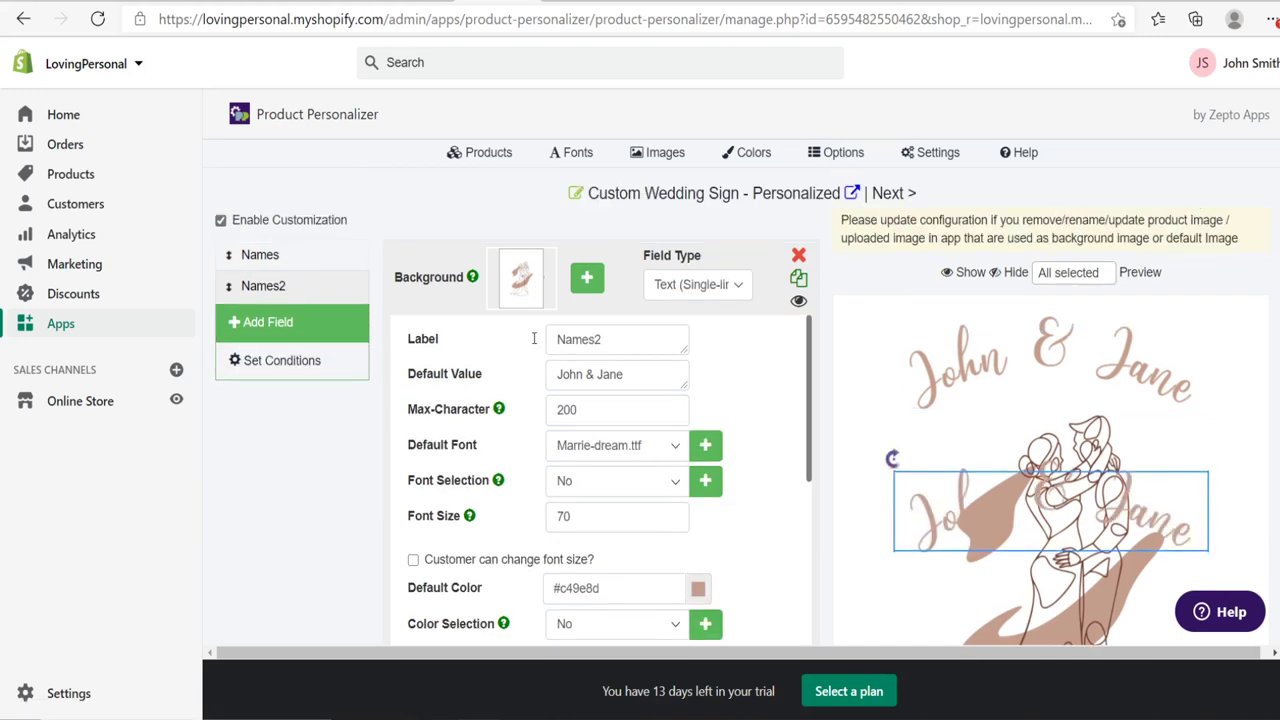
double_click(657, 347)
type("Date")
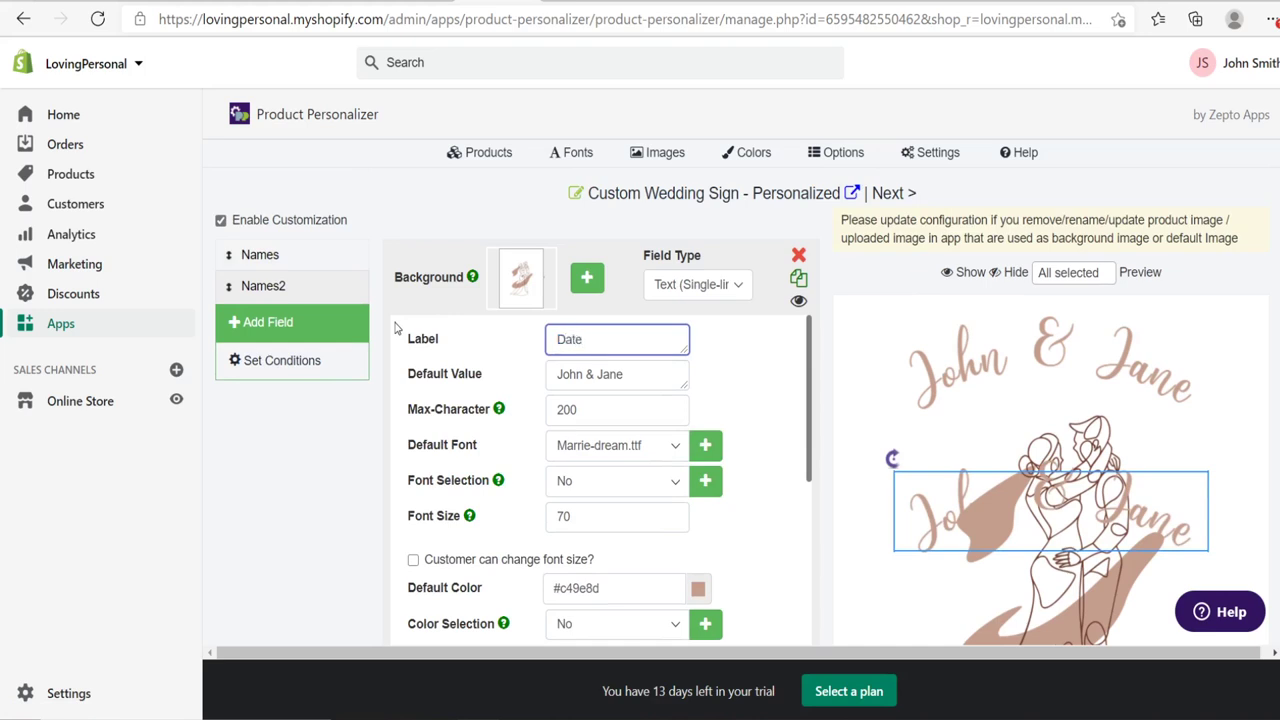
left_click(762, 405)
Set the Date field's default value to 05.05.2021.
left_click_drag(658, 379, 540, 377)
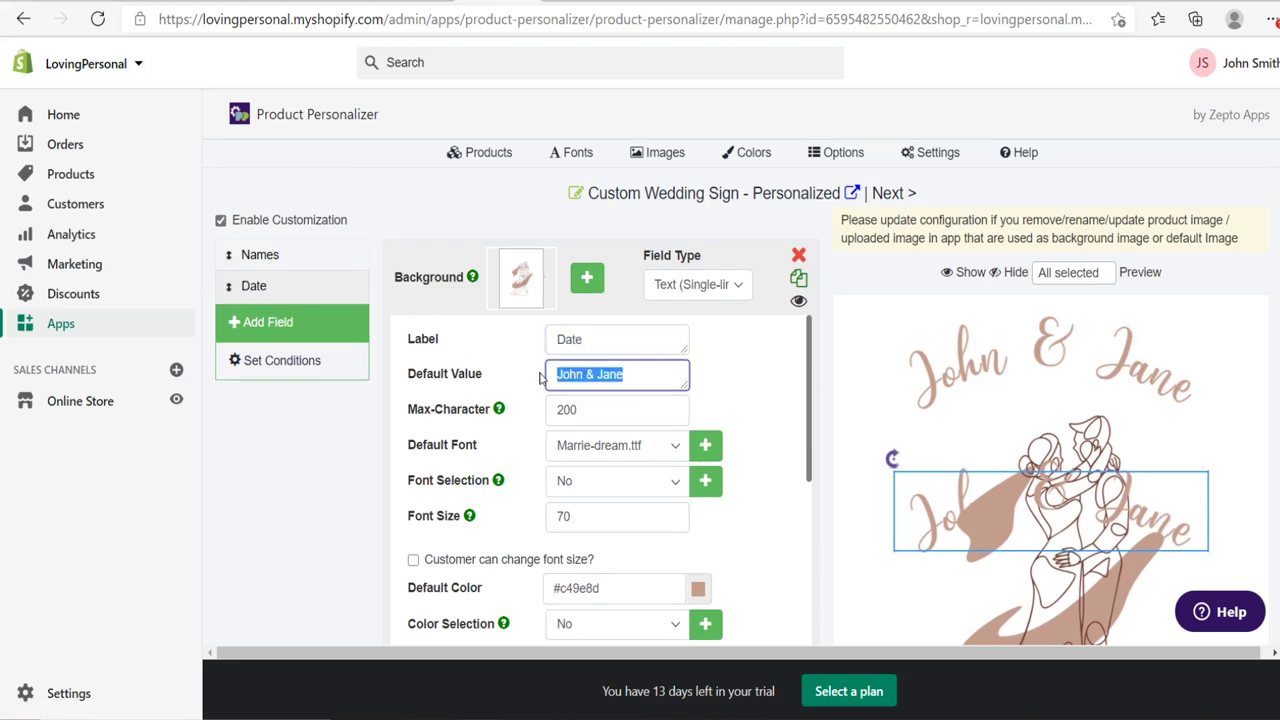
type("05.05.")
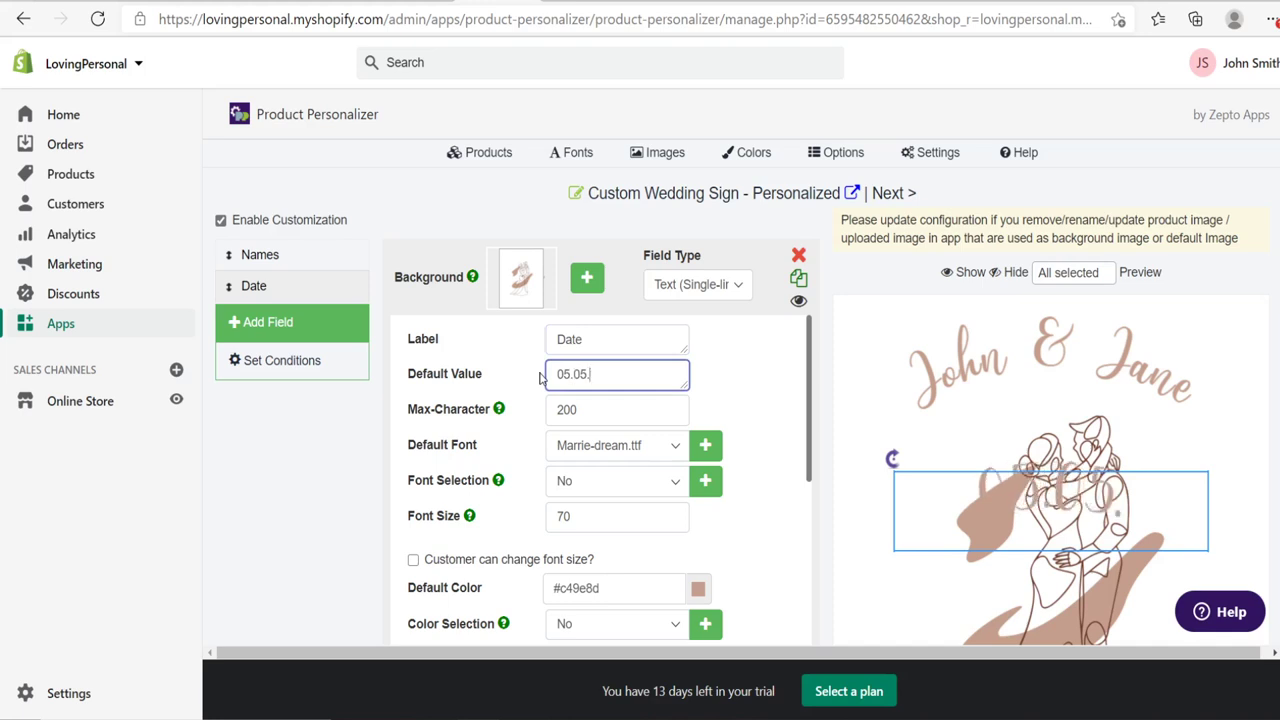
type("2021")
Set the Date field's circular text arc radius to 500.
scroll(1205, 392, "down", 1)
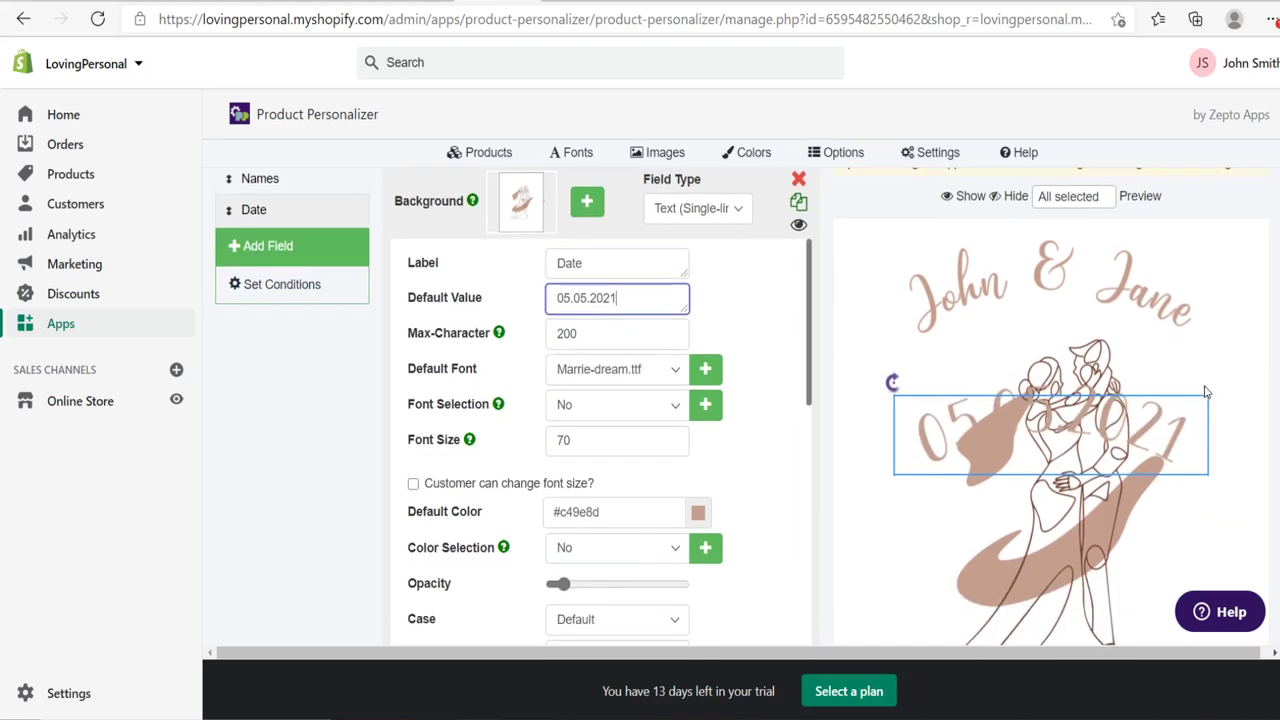
scroll(703, 400, "down", 1)
scroll(703, 400, "down", 2)
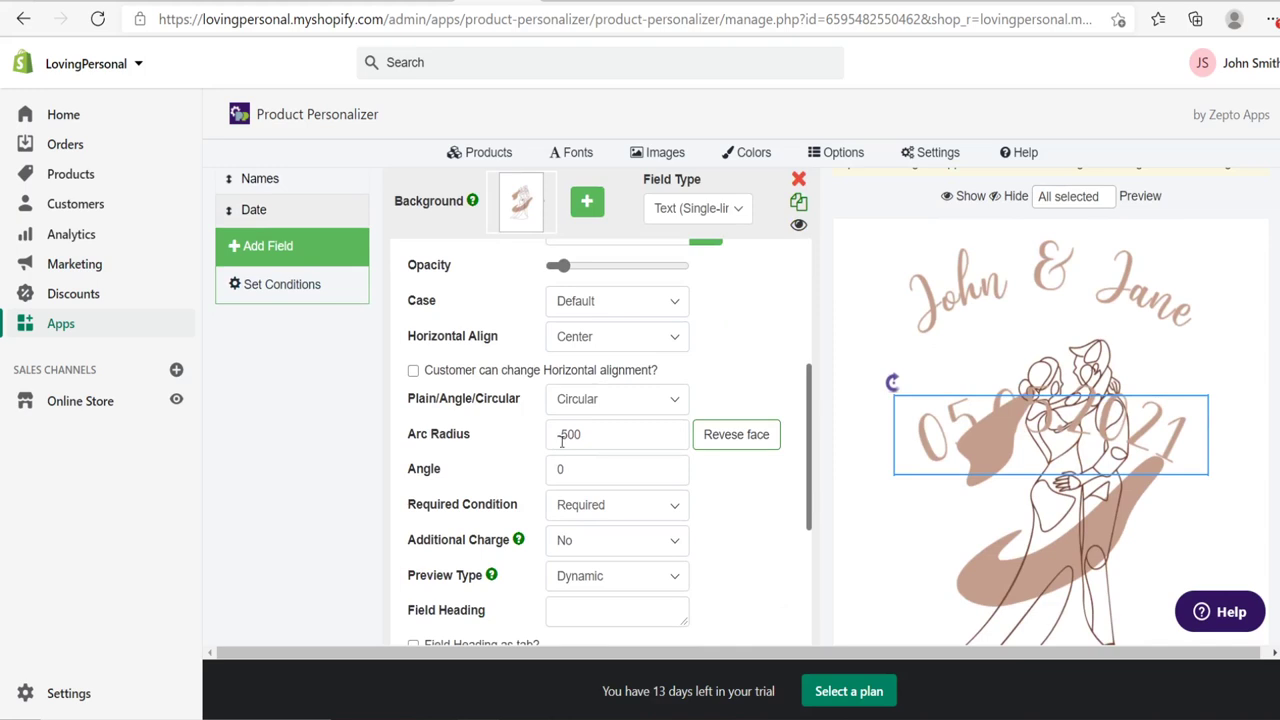
left_click(621, 430)
key("ctrl+a")
type("500")
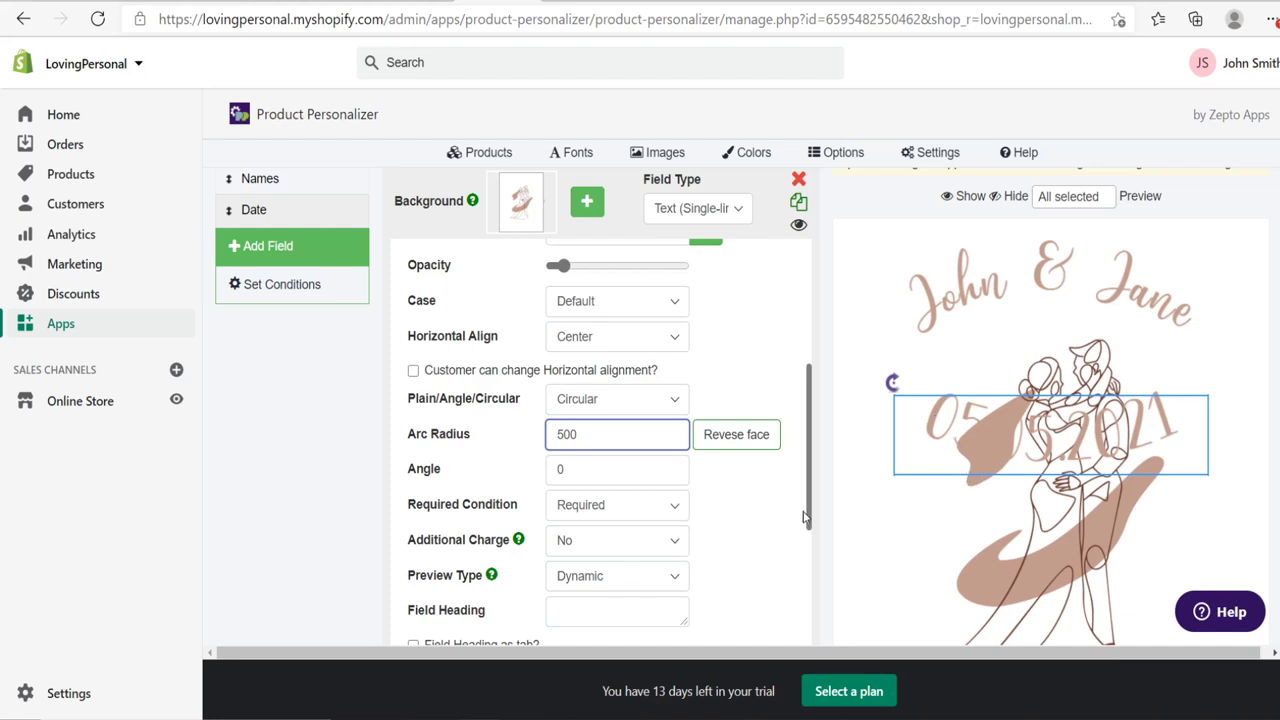
Try arc radii of 700, 800, 1000 and 50 on the date text and return it to 500.
left_click_drag(649, 446, 510, 440)
type("700")
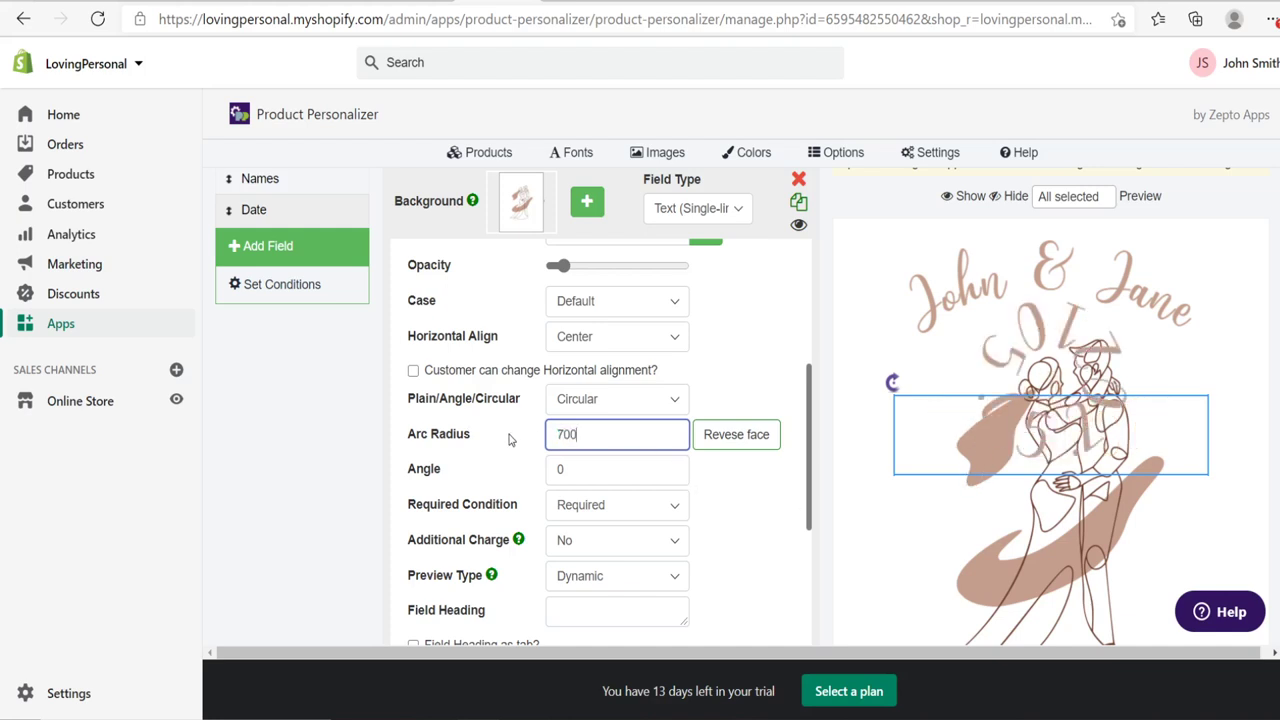
left_click_drag(629, 432, 478, 437)
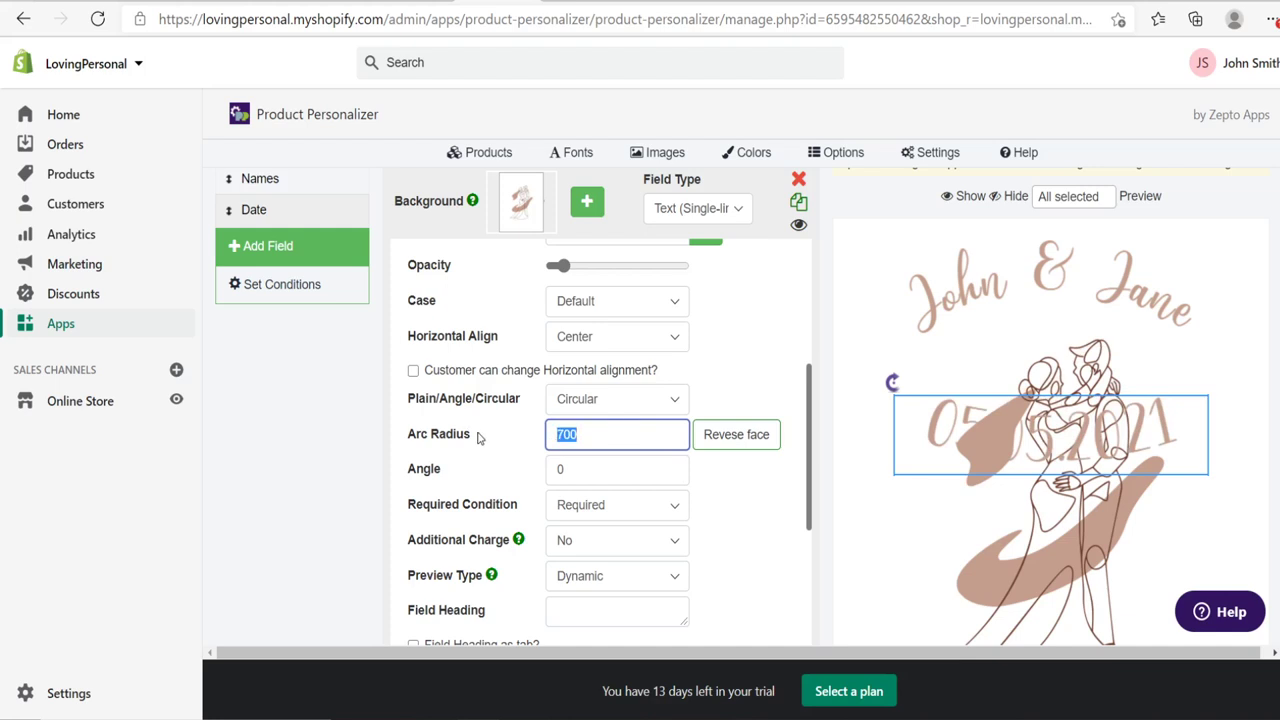
type("800")
key("BackSpace")
key("BackSpace")
key("BackSpace")
type("100")
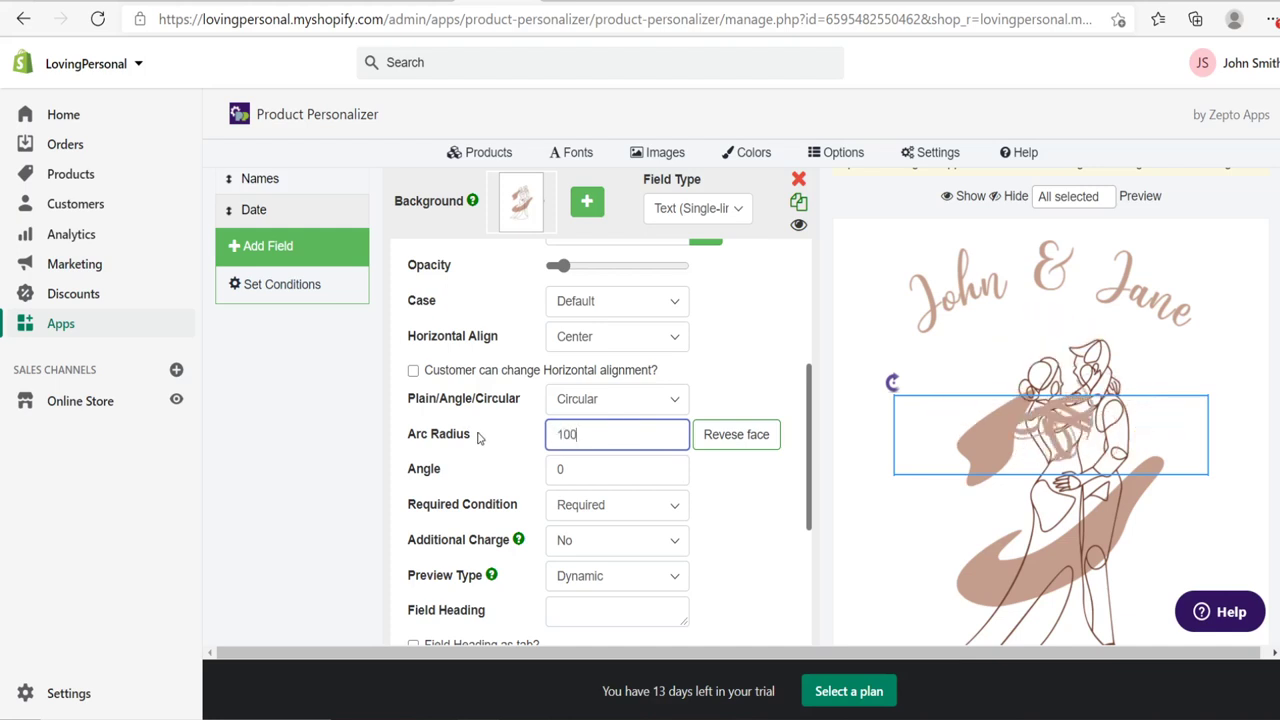
type("0")
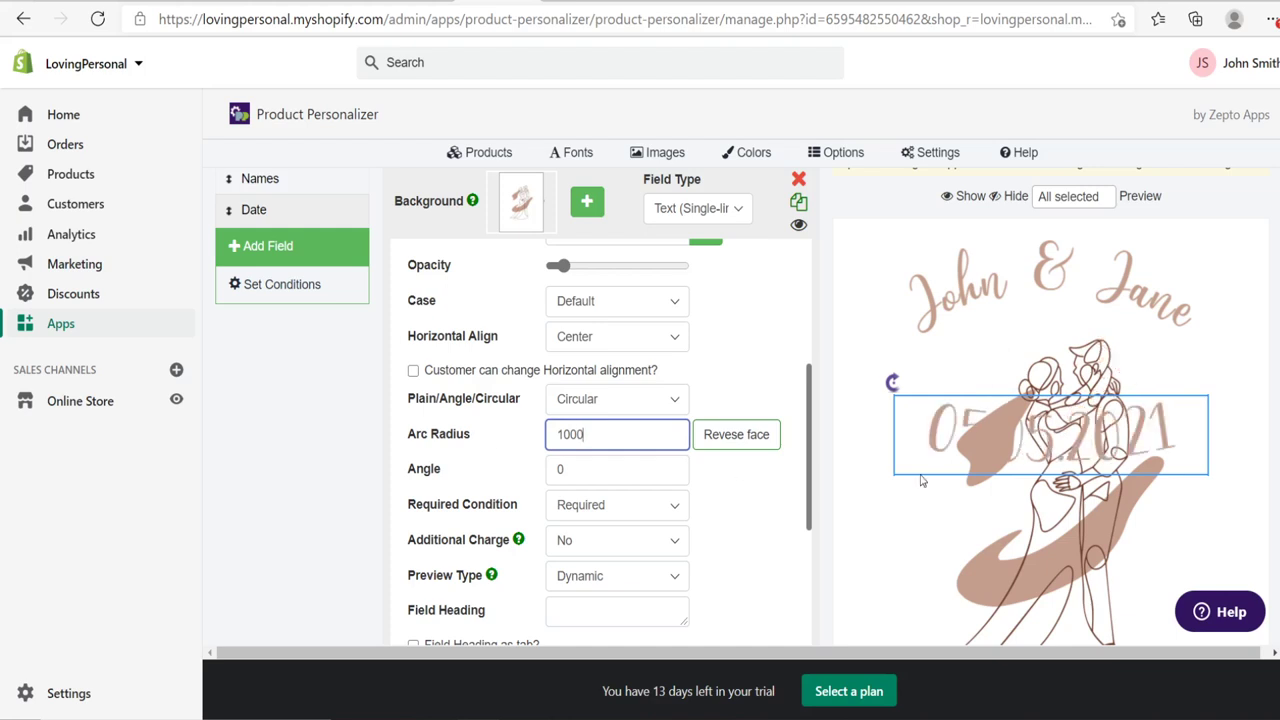
left_click_drag(664, 440, 450, 443)
type("50")
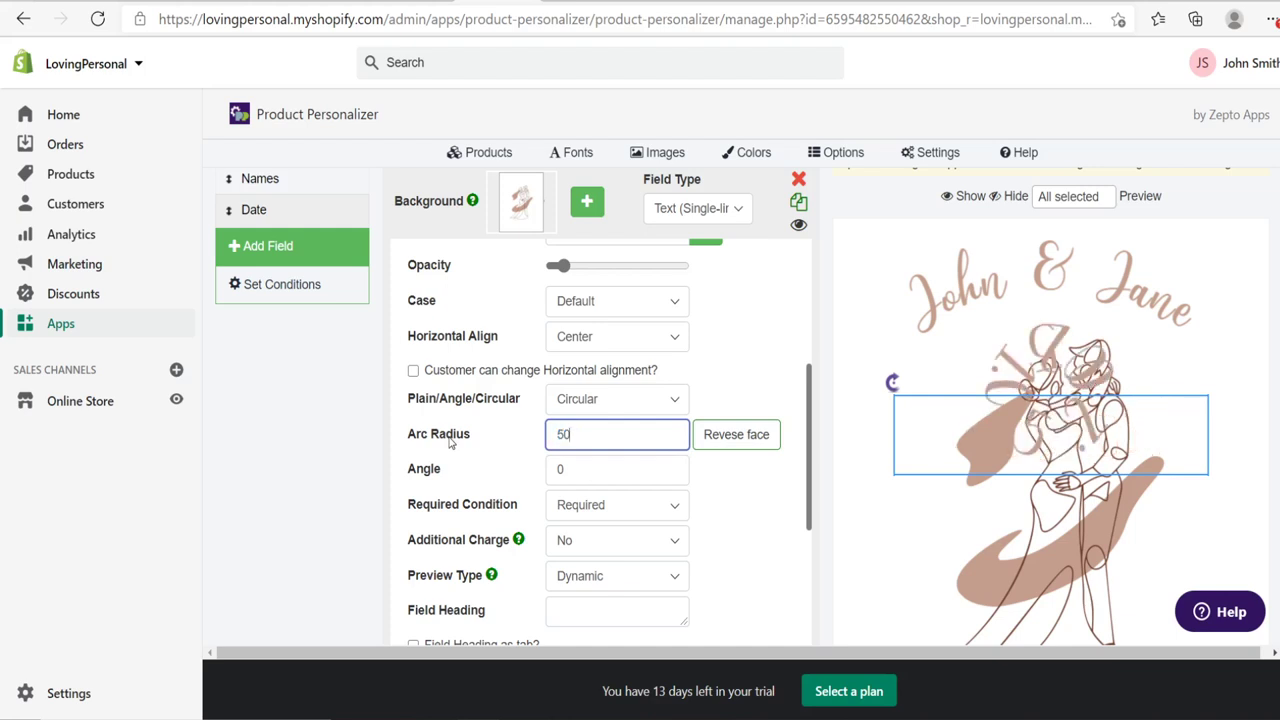
left_click_drag(608, 435, 523, 435)
type("500")
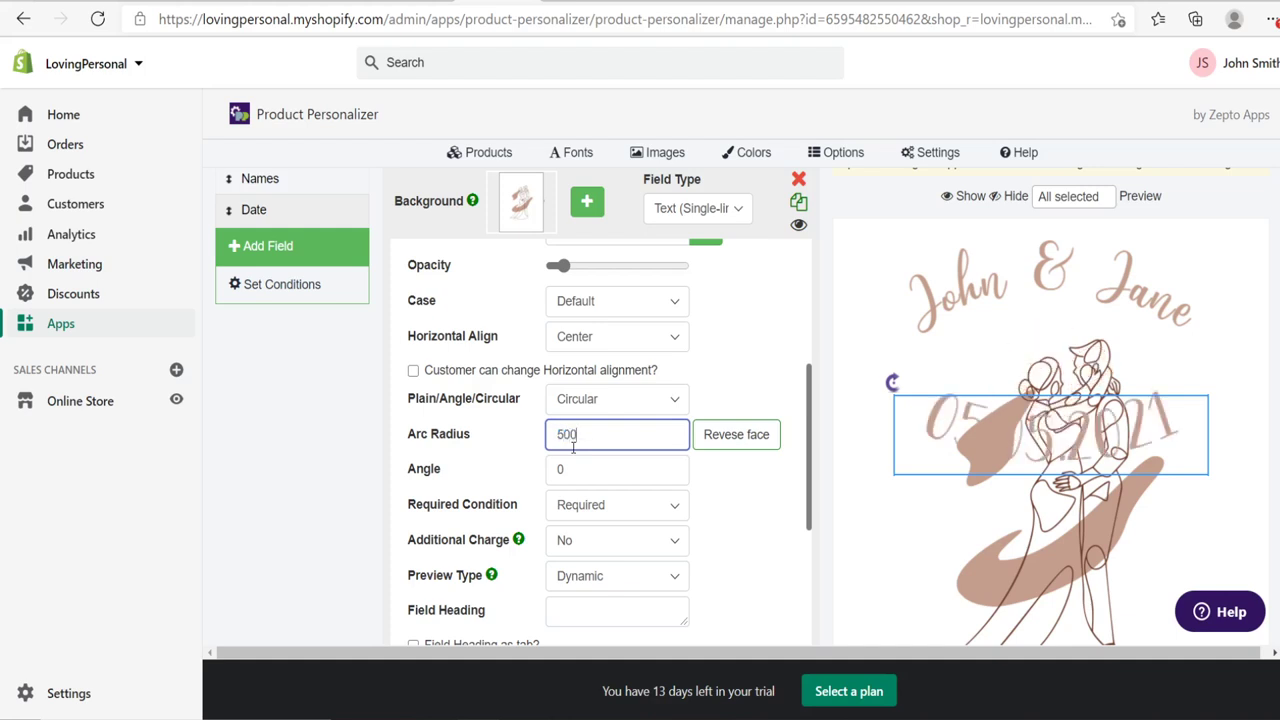
Move the date below the couple illustration in the preview and set its X position to 50%.
scroll(683, 427, "down", 3)
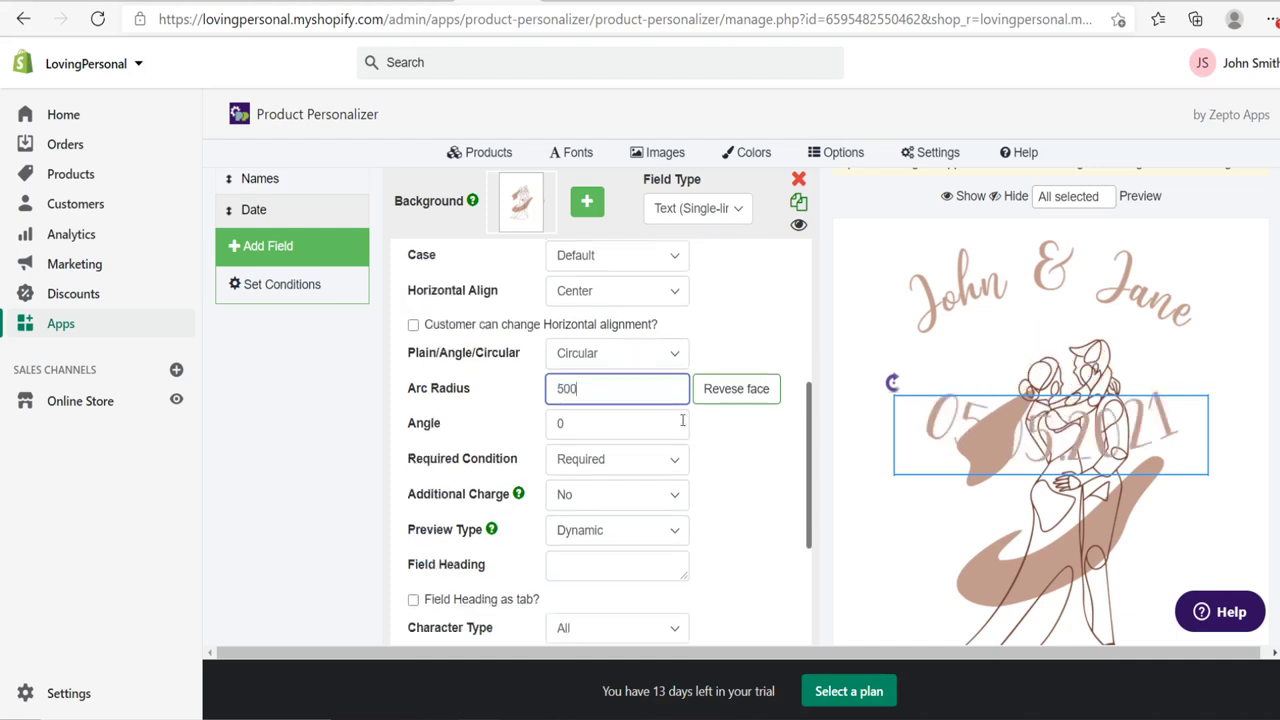
scroll(683, 427, "down", 5)
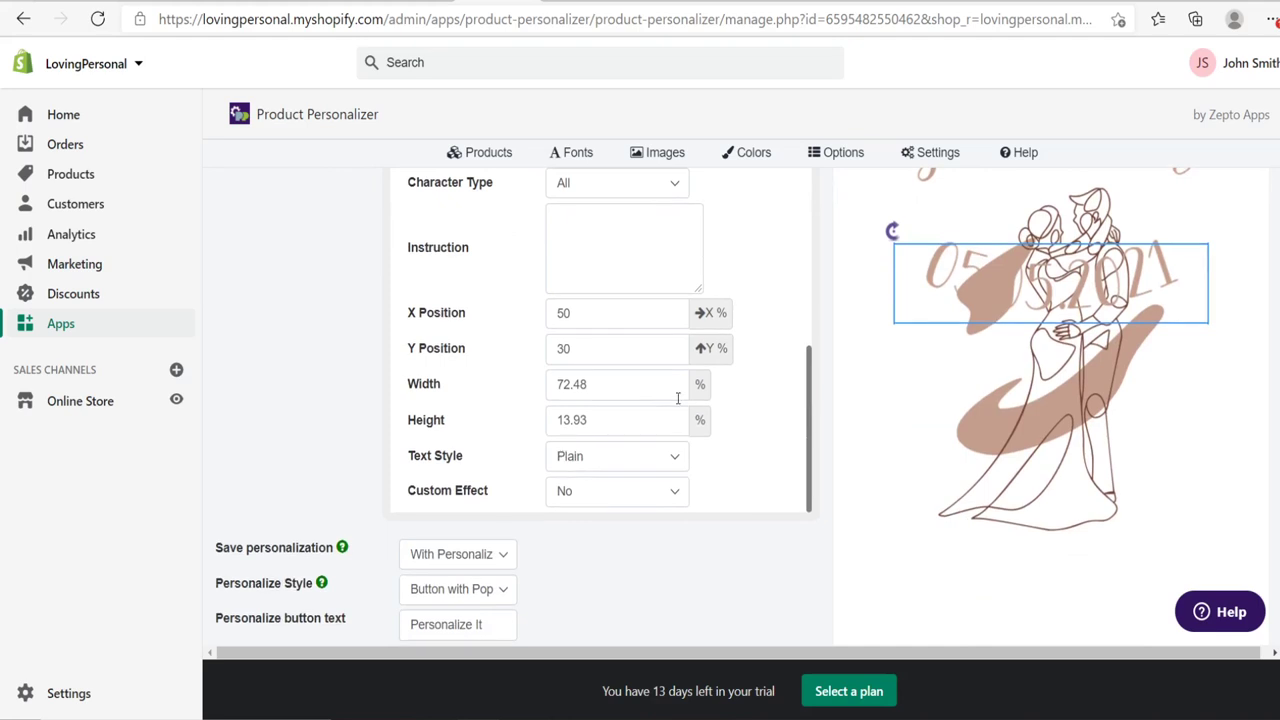
left_click_drag(1076, 290, 1086, 571)
scroll(1134, 449, "down", 1)
left_click_drag(1085, 462, 1107, 509)
double_click(575, 237)
type("50")
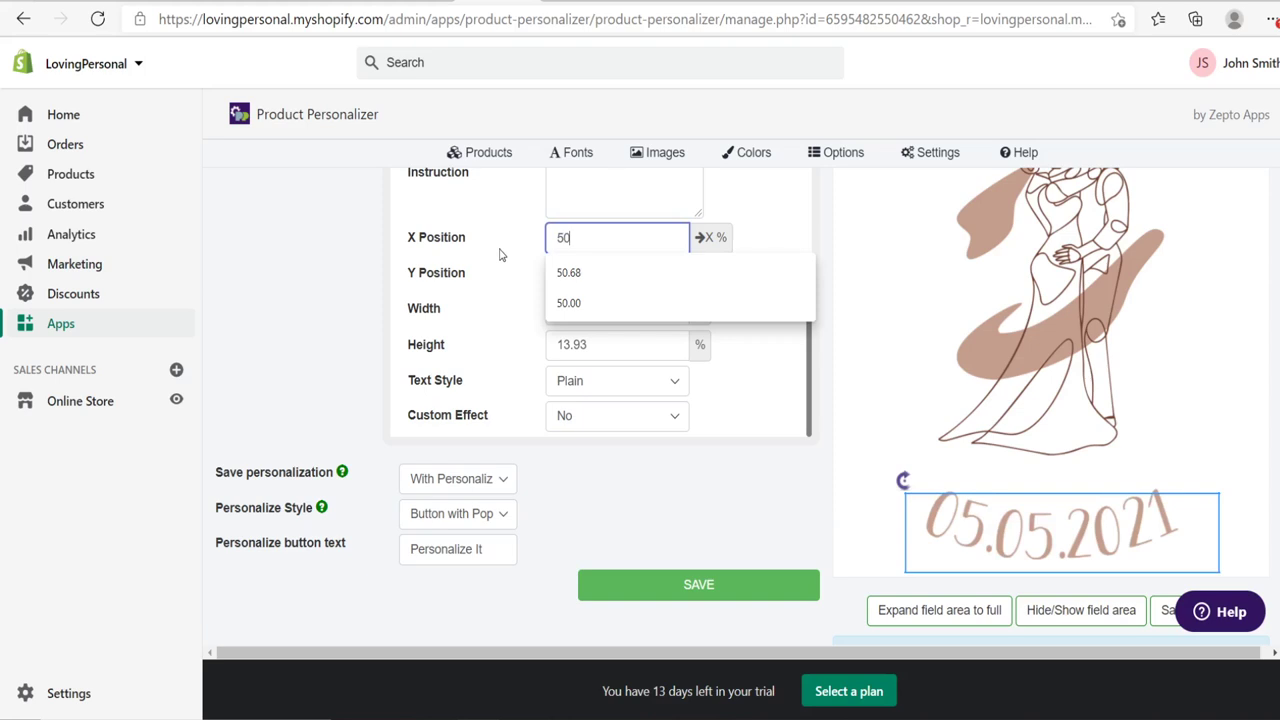
left_click(683, 451)
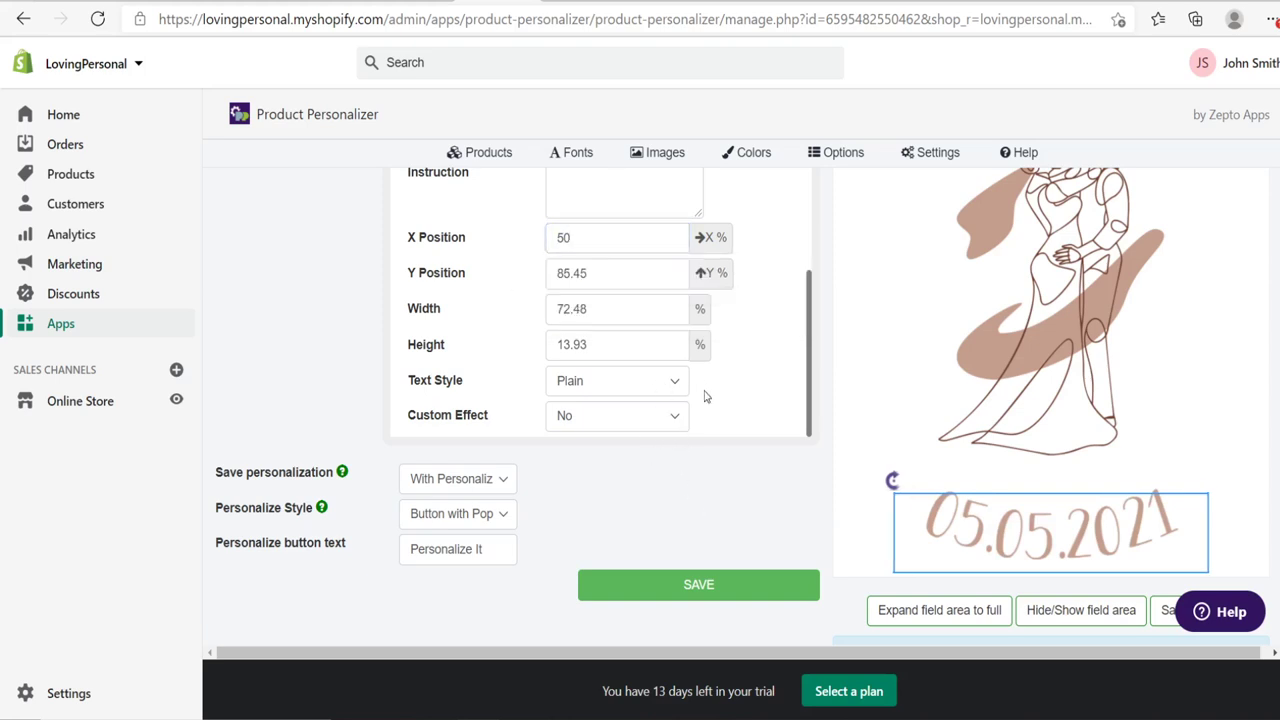
Review the sign's layout and the Date field's settings against the example storefront personalization popup, and close the popup.
scroll(727, 410, "up", 10)
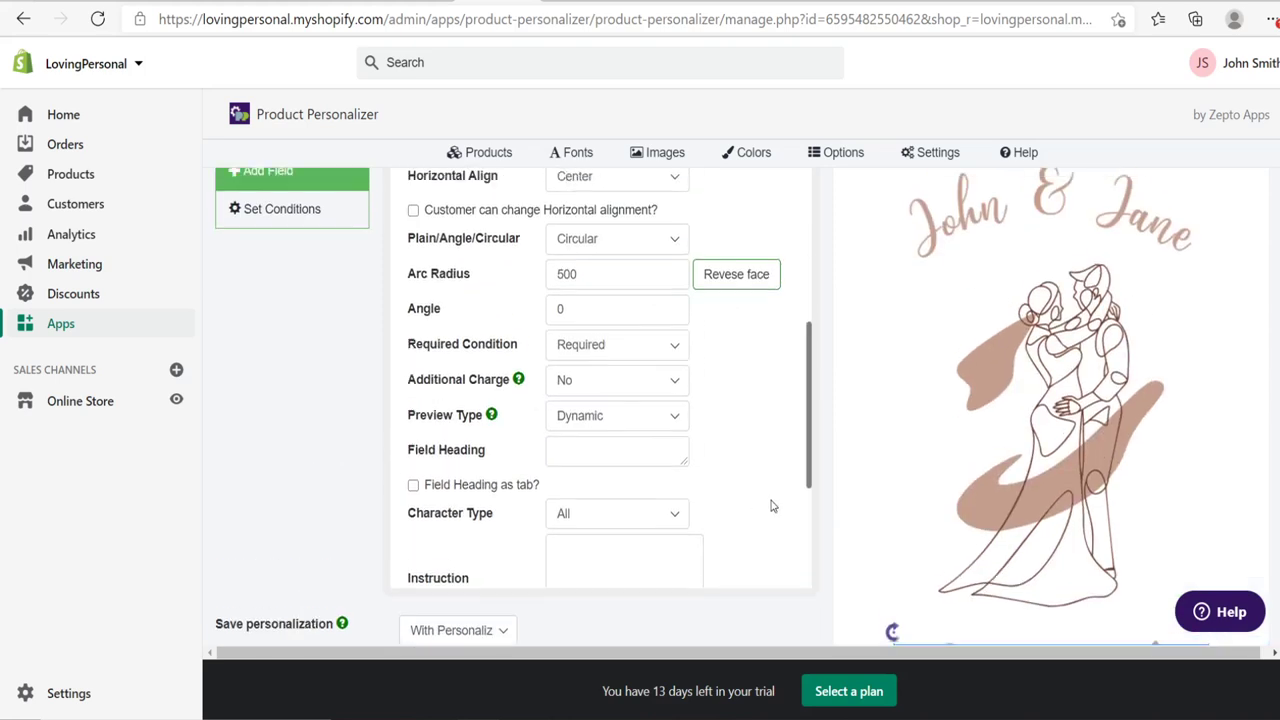
scroll(280, 360, "up", 2)
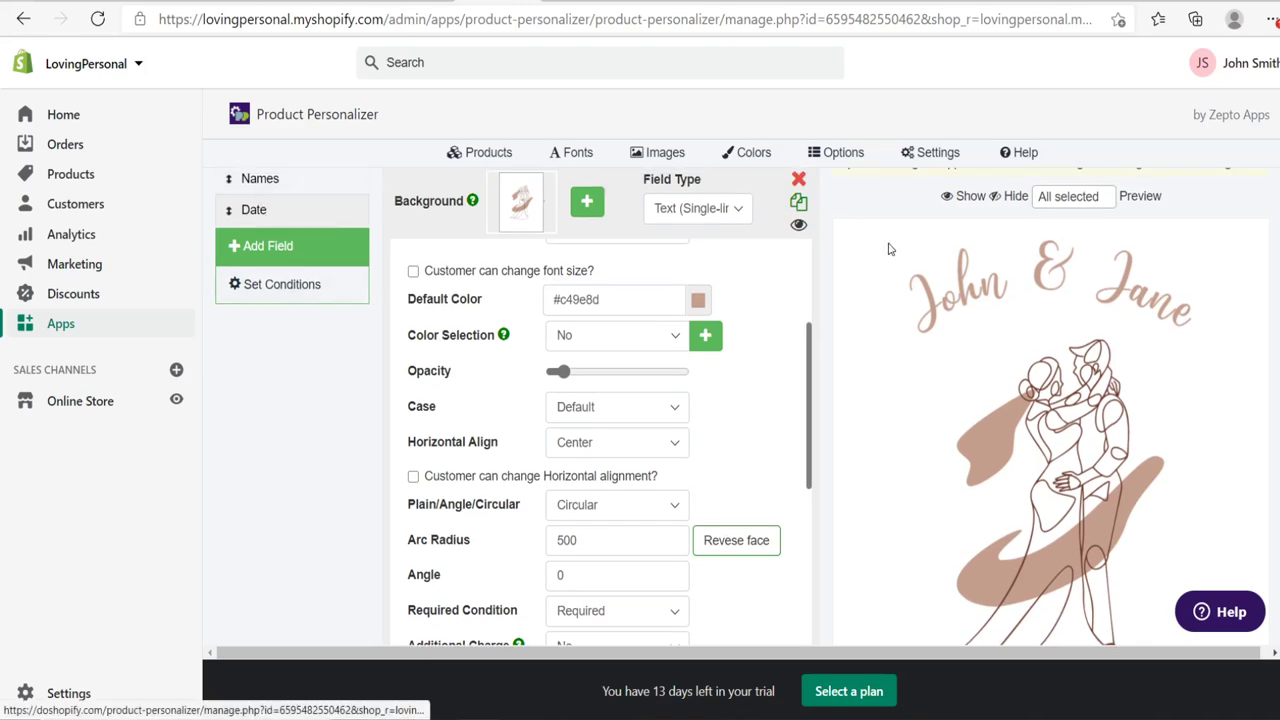
scroll(390, 395, "down", 3)
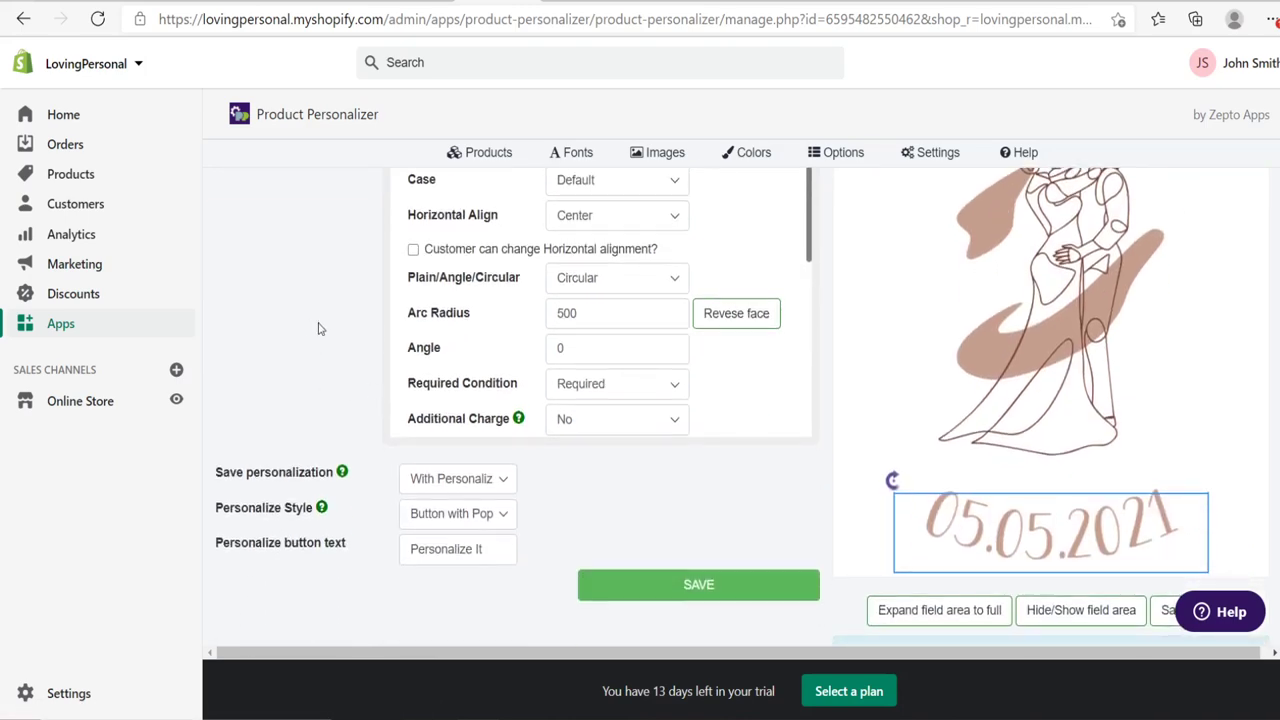
scroll(330, 340, "up", 4)
scroll(354, 363, "down", 4)
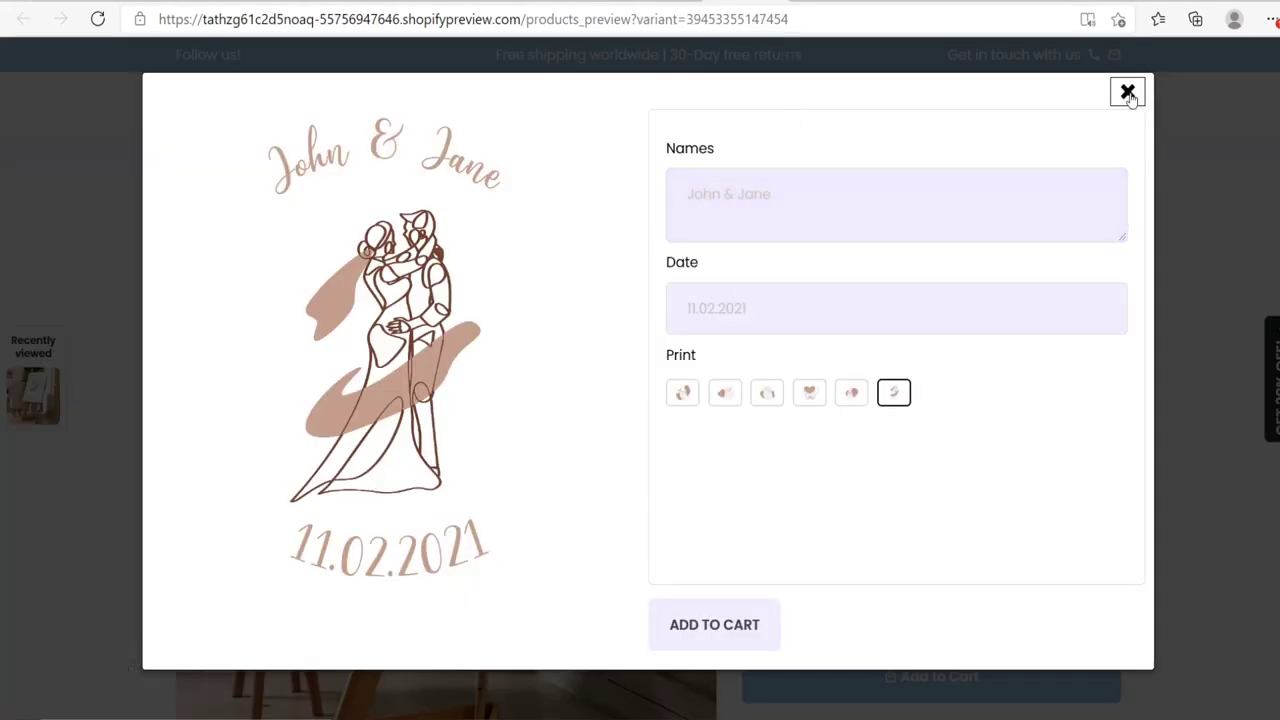
left_click(1128, 92)
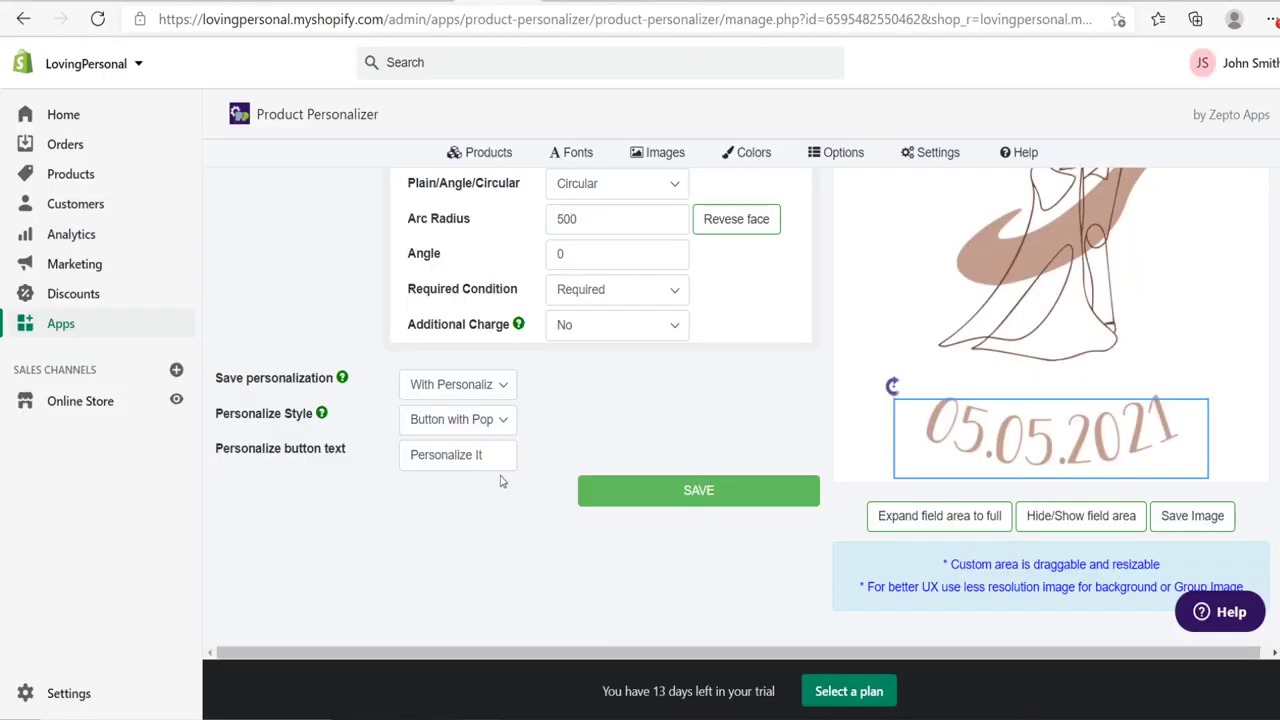
Try Add Lovers as the personalize button text and restore it to Personalize It.
triple_click(502, 456)
type("Ad")
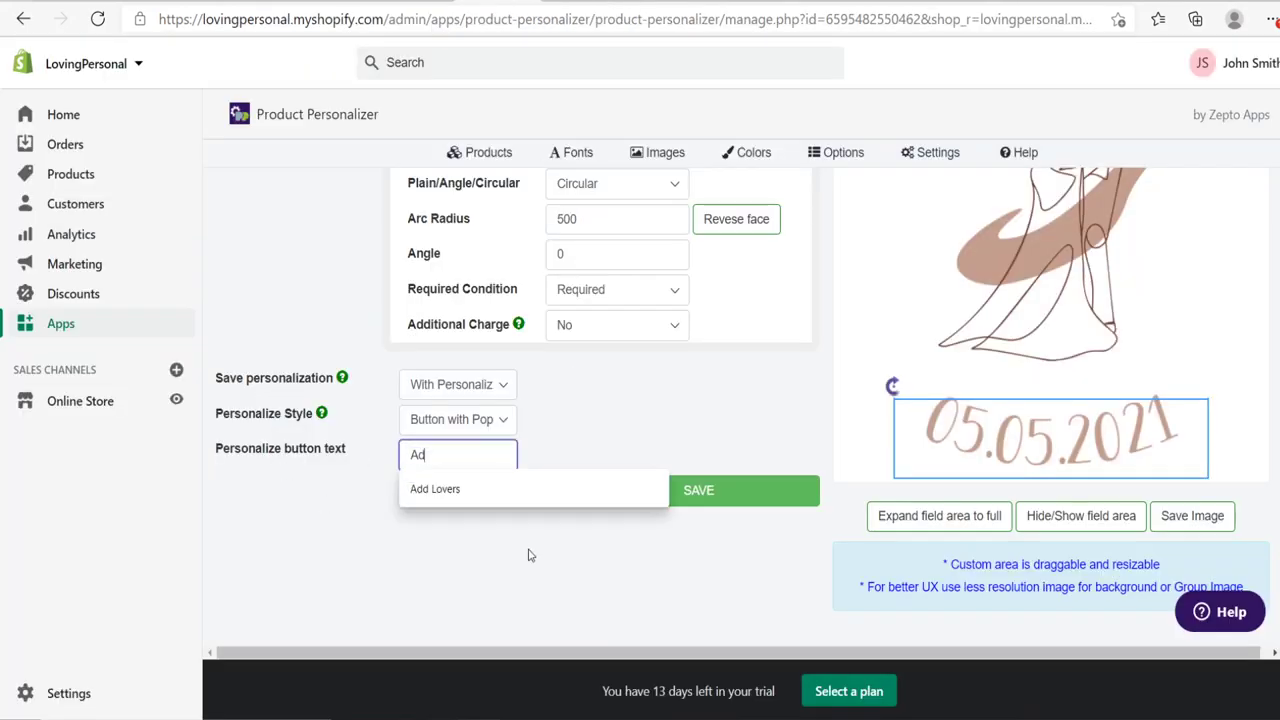
type("d Lovers")
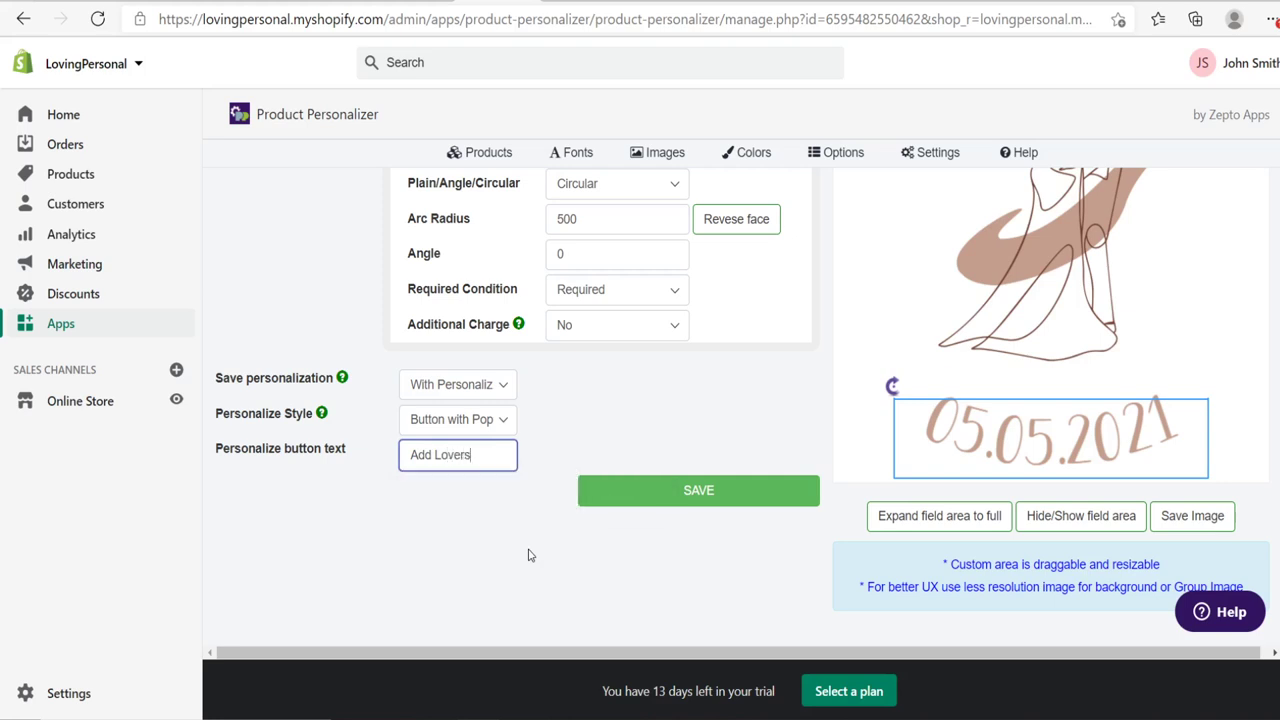
left_click(513, 516)
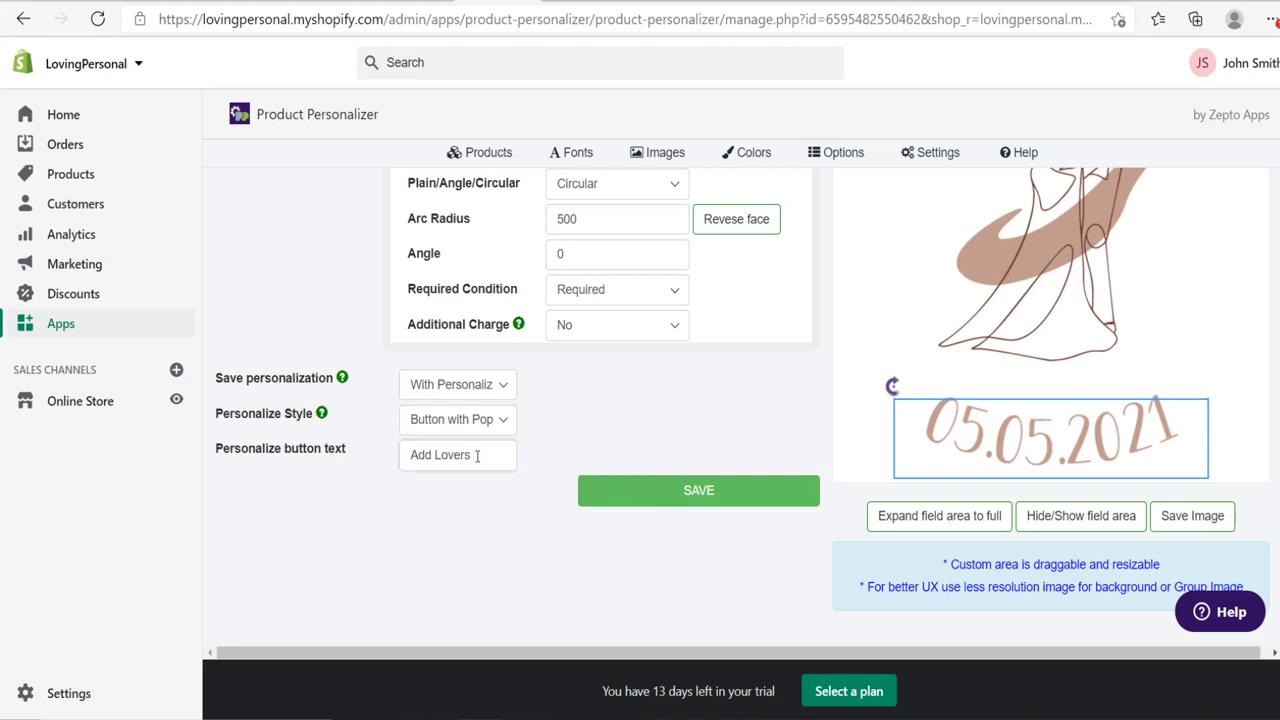
left_click_drag(476, 458, 310, 463)
type("Pers")
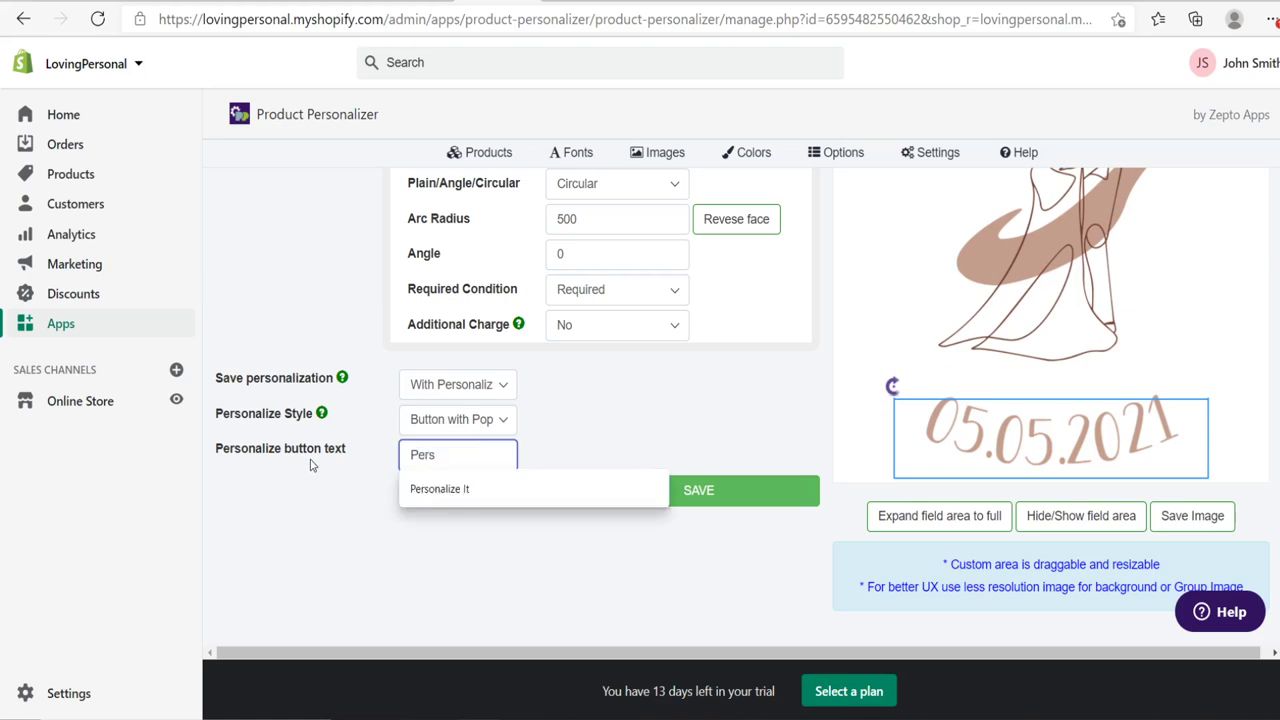
left_click(488, 492)
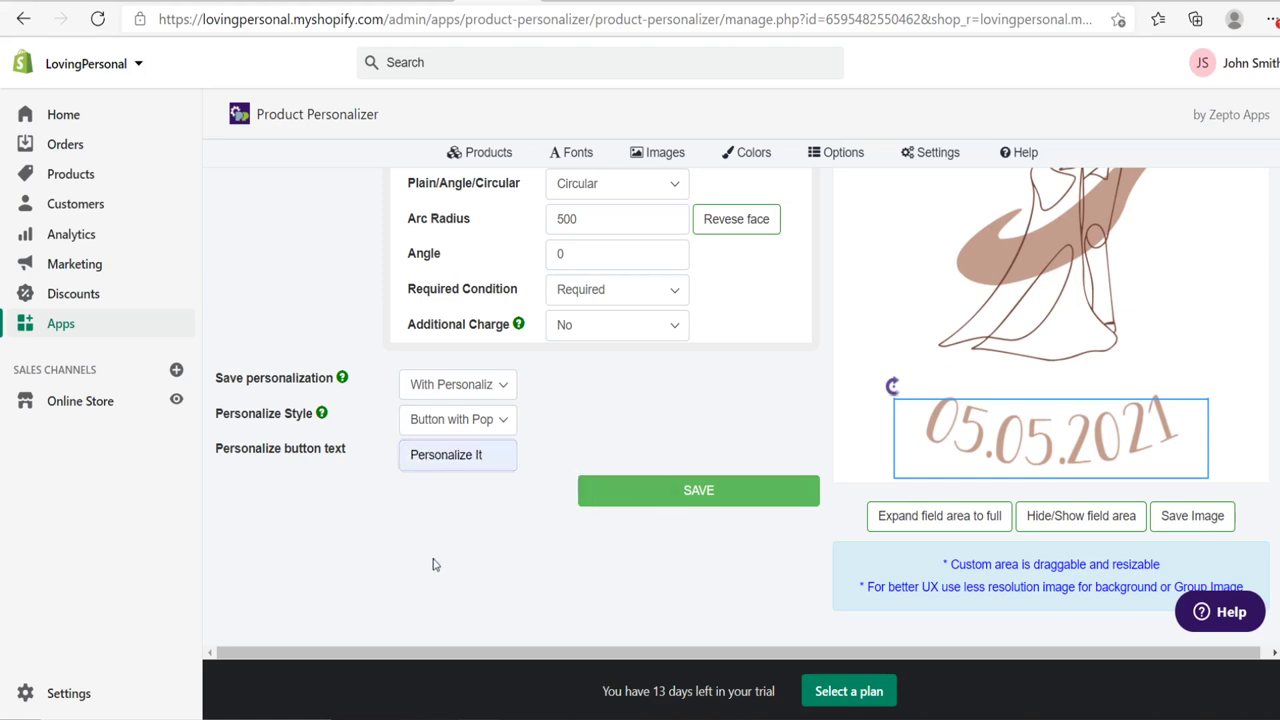
Set the personalize style to Button with Popup(Exclusive) and save the product's customization.
left_click(462, 420)
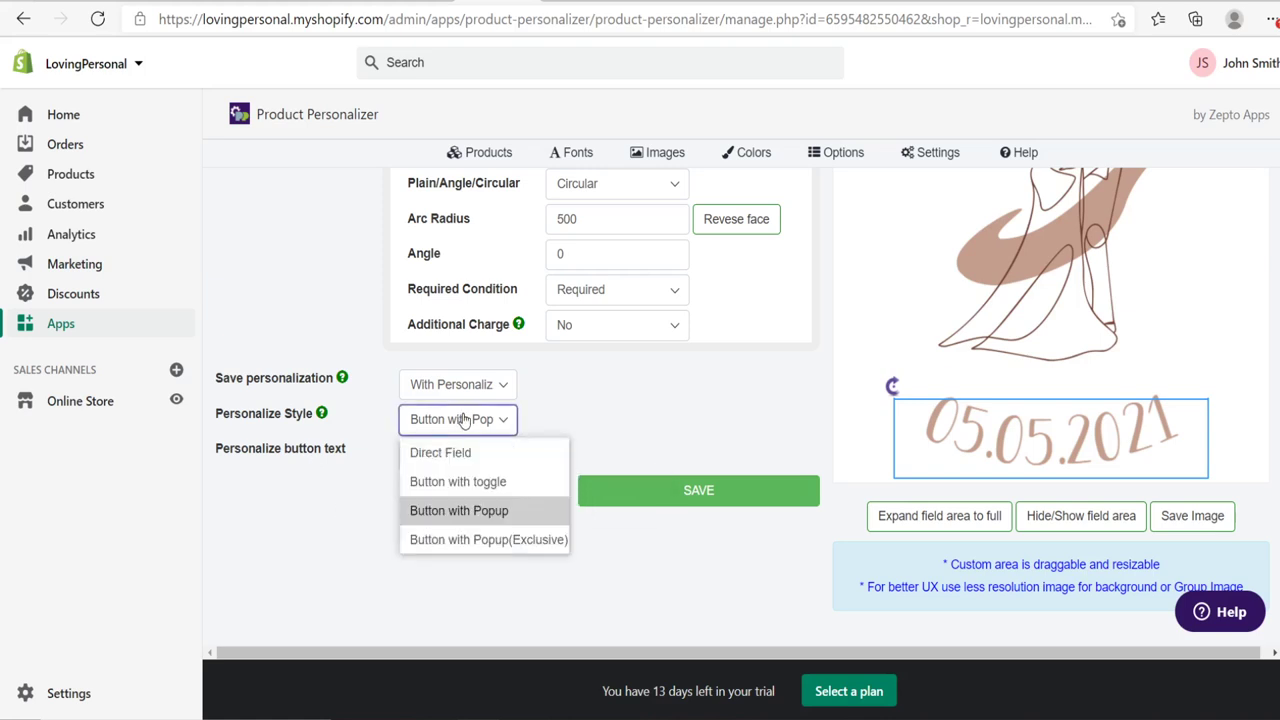
left_click(458, 481)
left_click(475, 425)
left_click(505, 538)
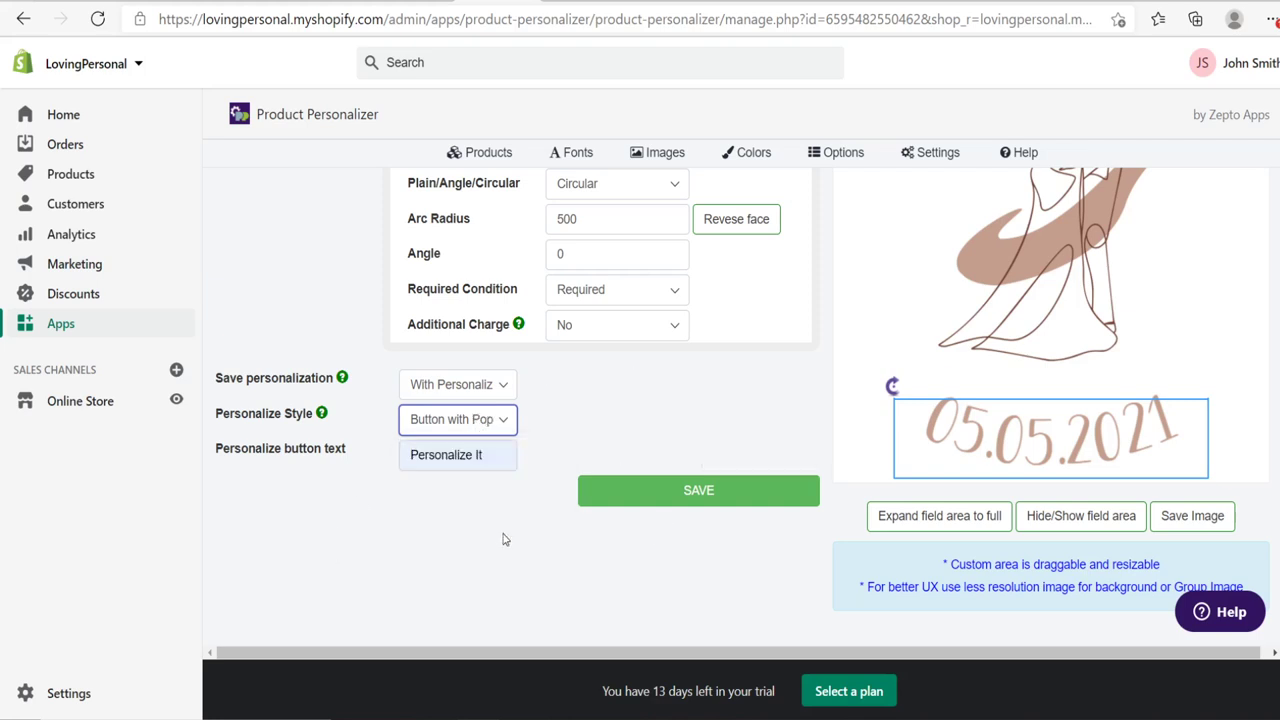
left_click(690, 493)
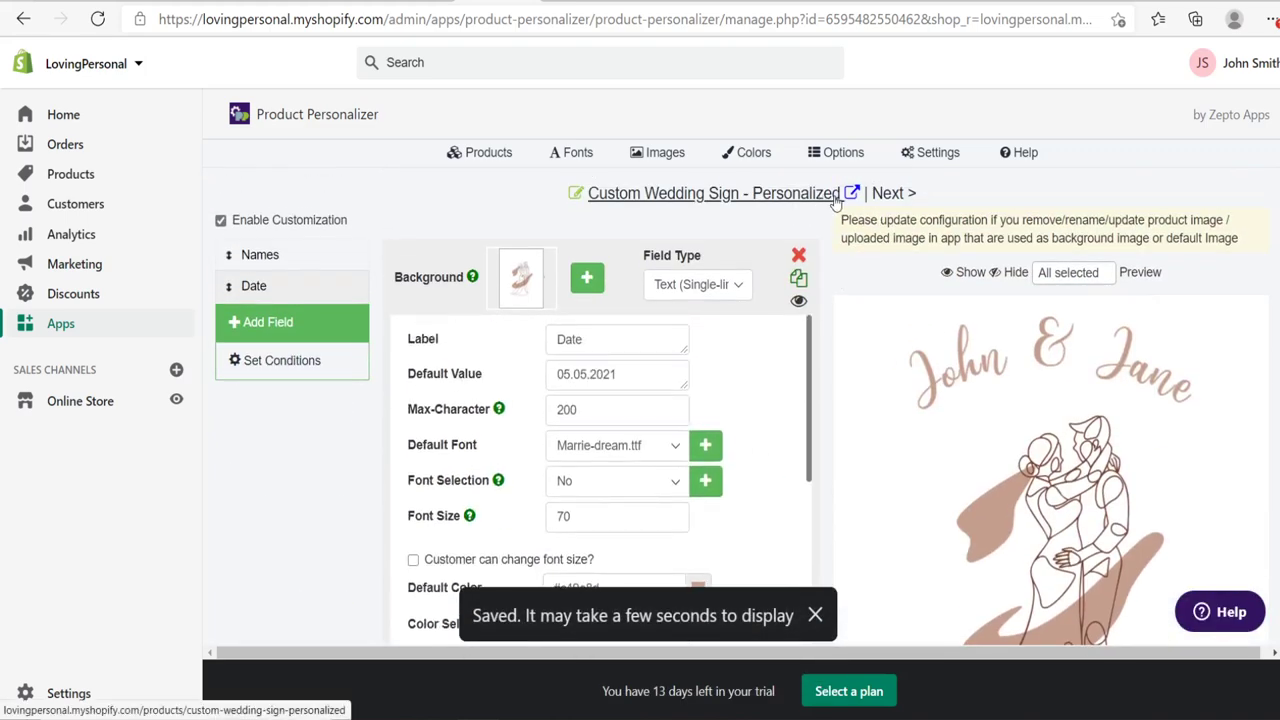
Preview the sign's personalization popup on the live product page, dismissing the newsletter offer and closing the popup.
left_click(746, 195)
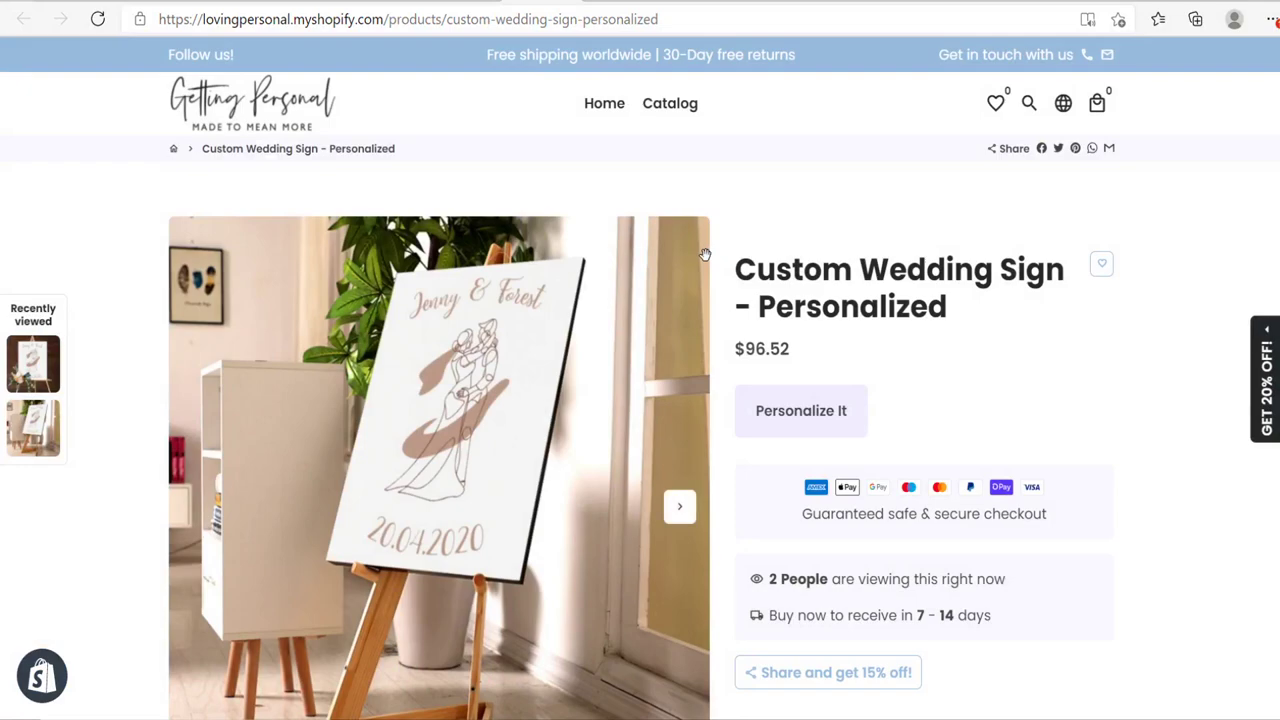
left_click(800, 412)
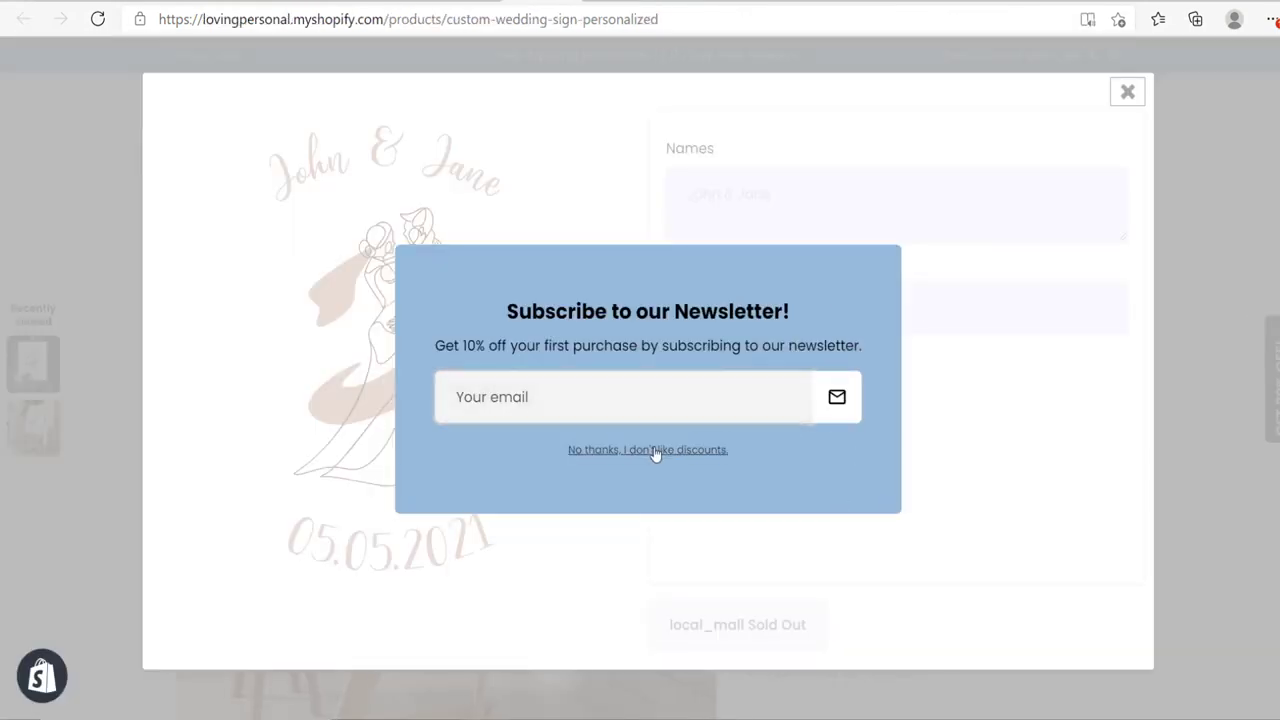
left_click(654, 450)
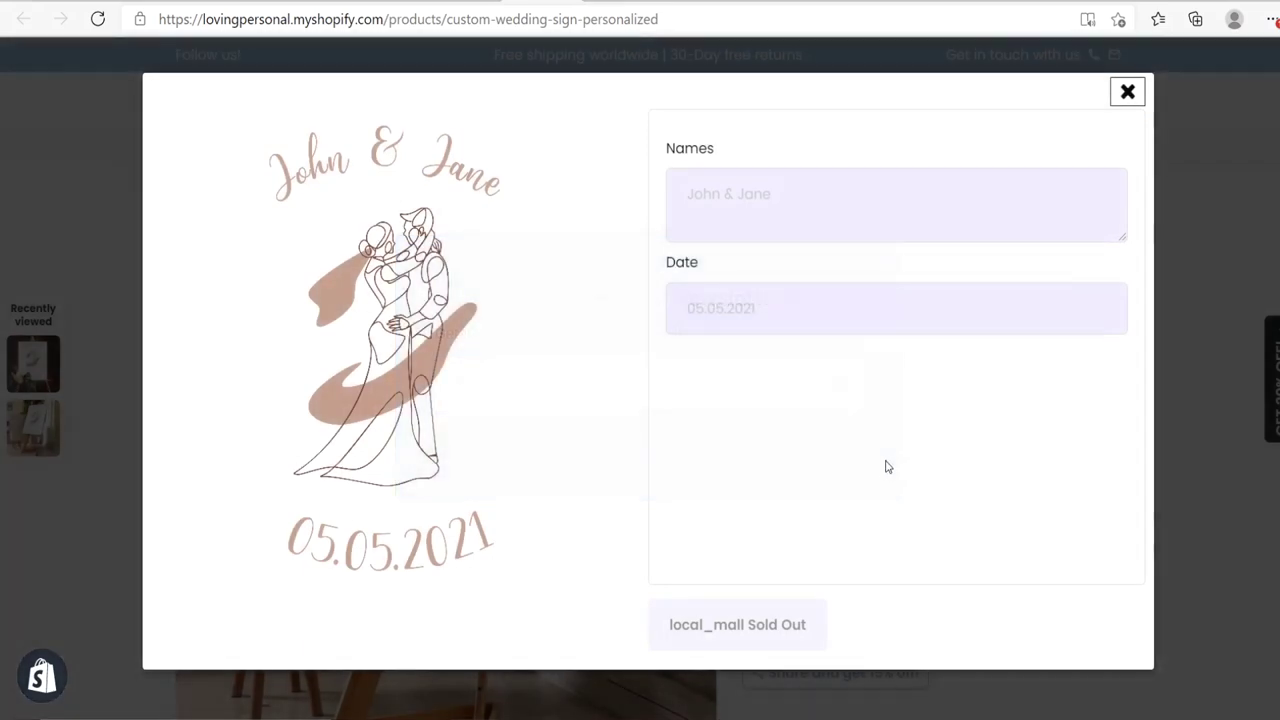
left_click(1127, 91)
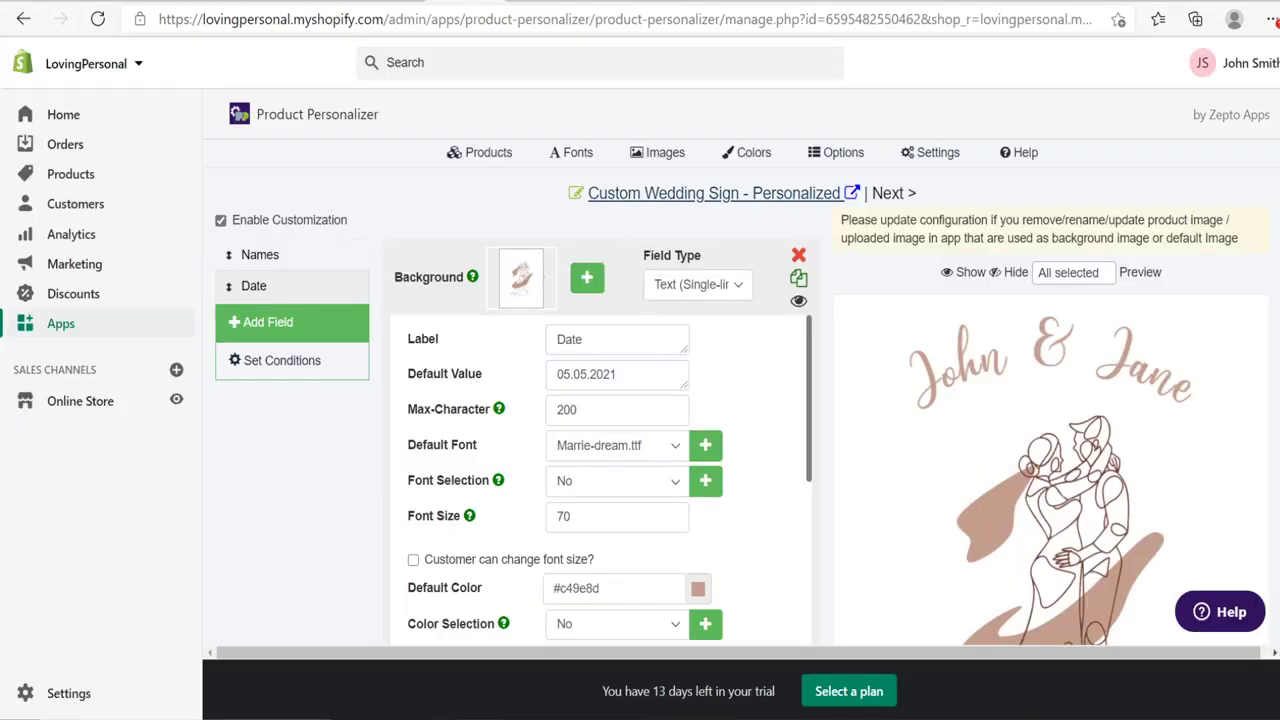
Change the personalize style to Button with toggle and save the customization.
scroll(507, 422, "down", 10)
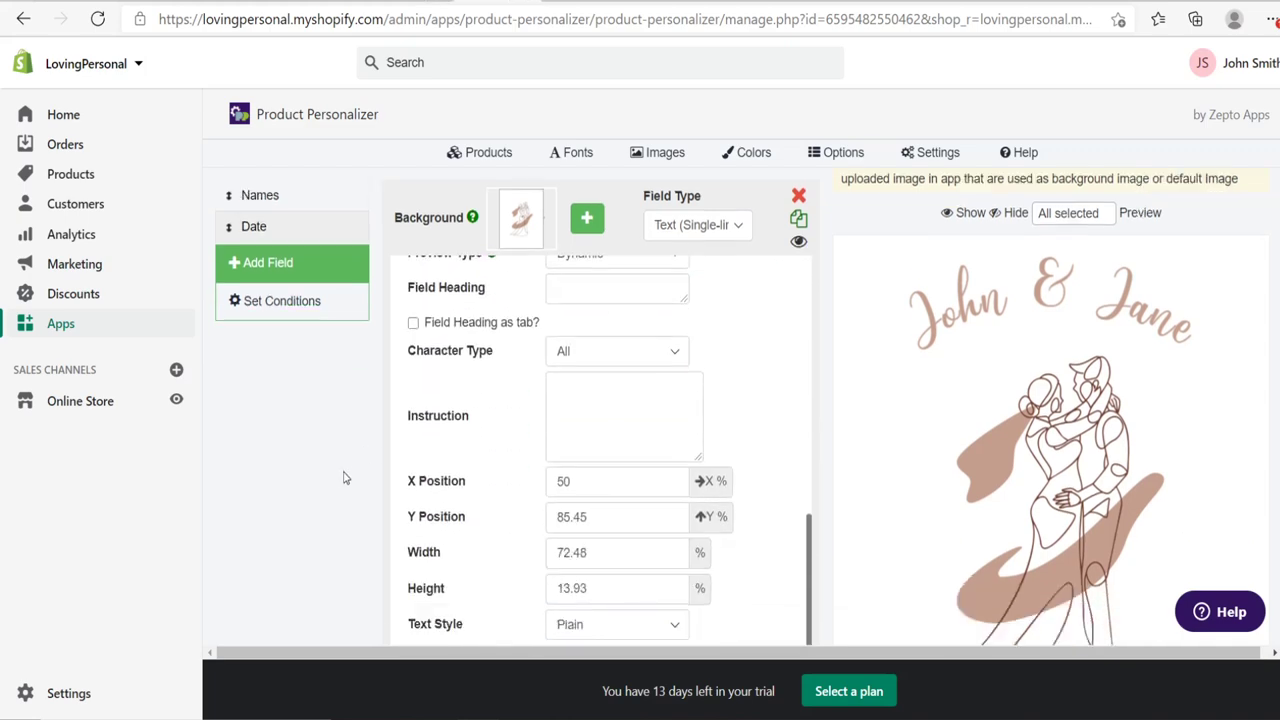
left_click(462, 440)
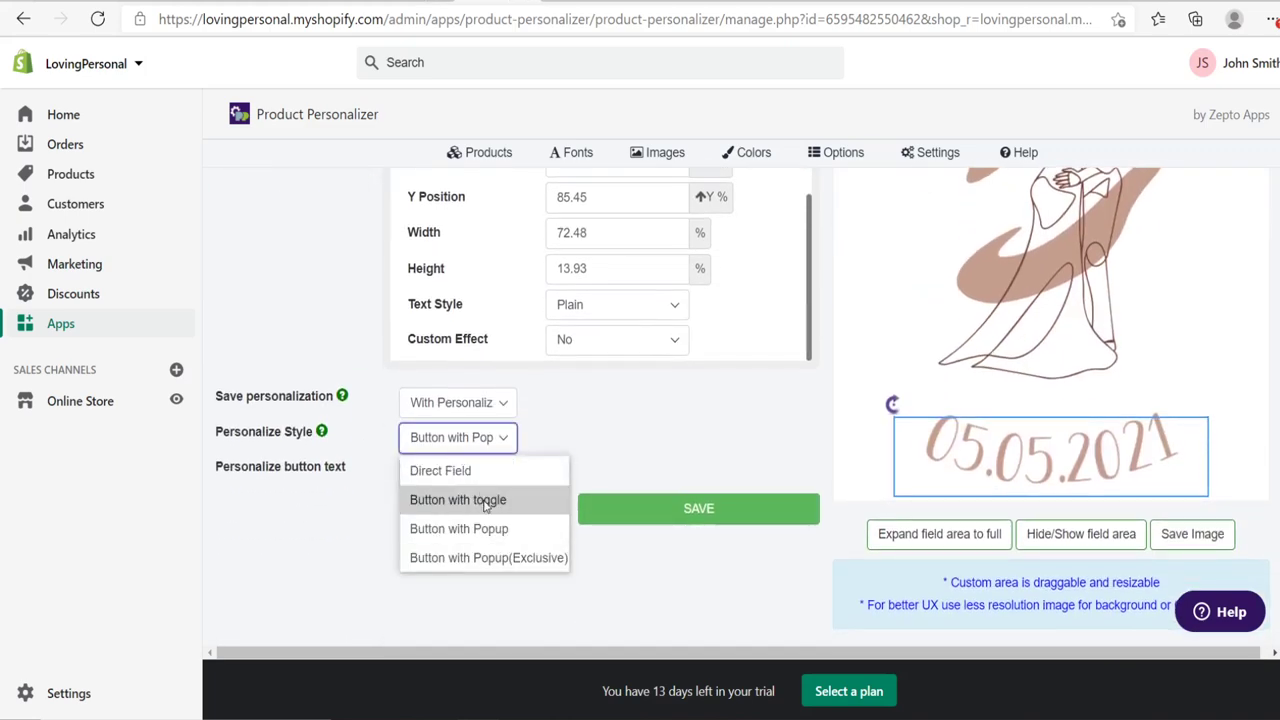
left_click(484, 505)
left_click(642, 518)
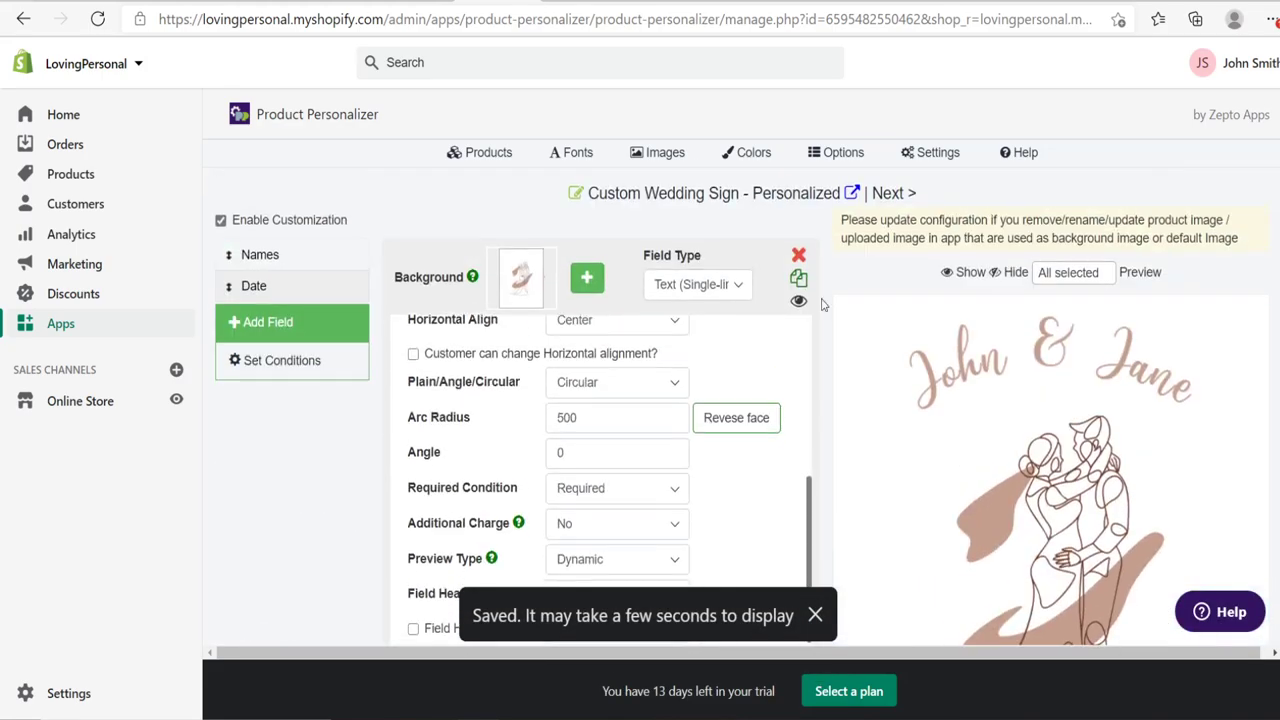
Open the sign's live product page and expand its inline personalization fields.
left_click(812, 196)
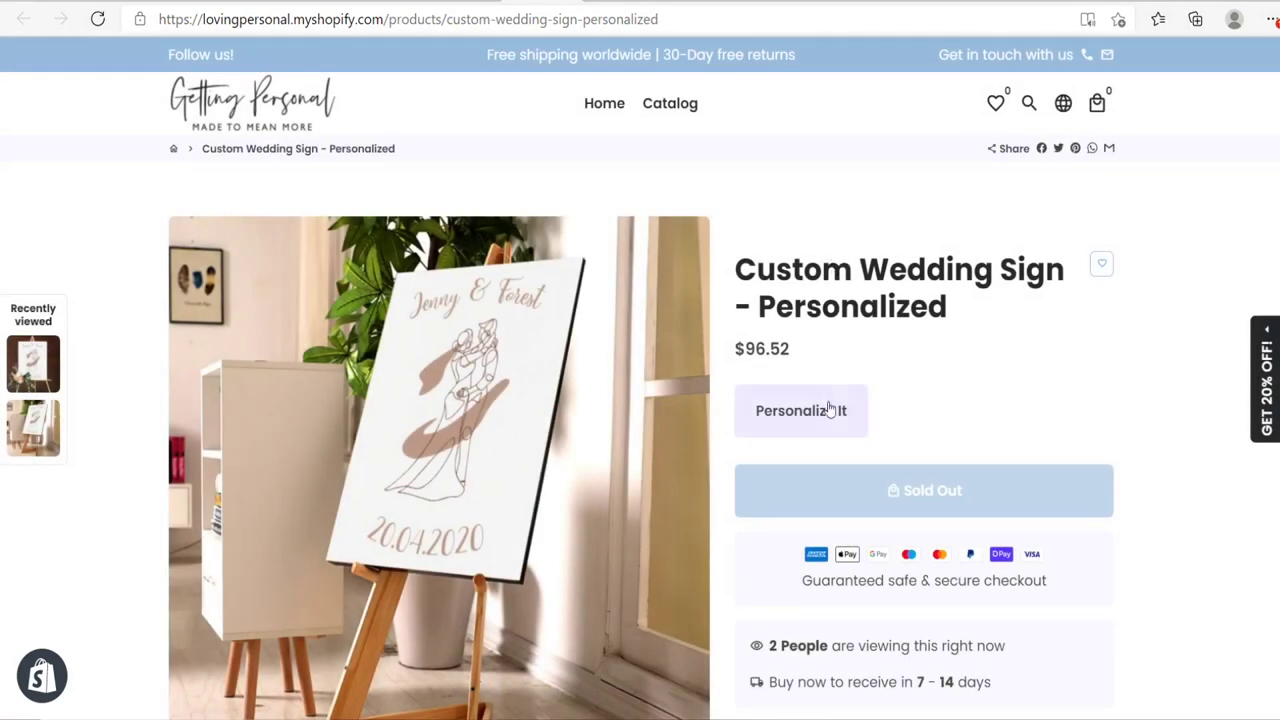
left_click(837, 405)
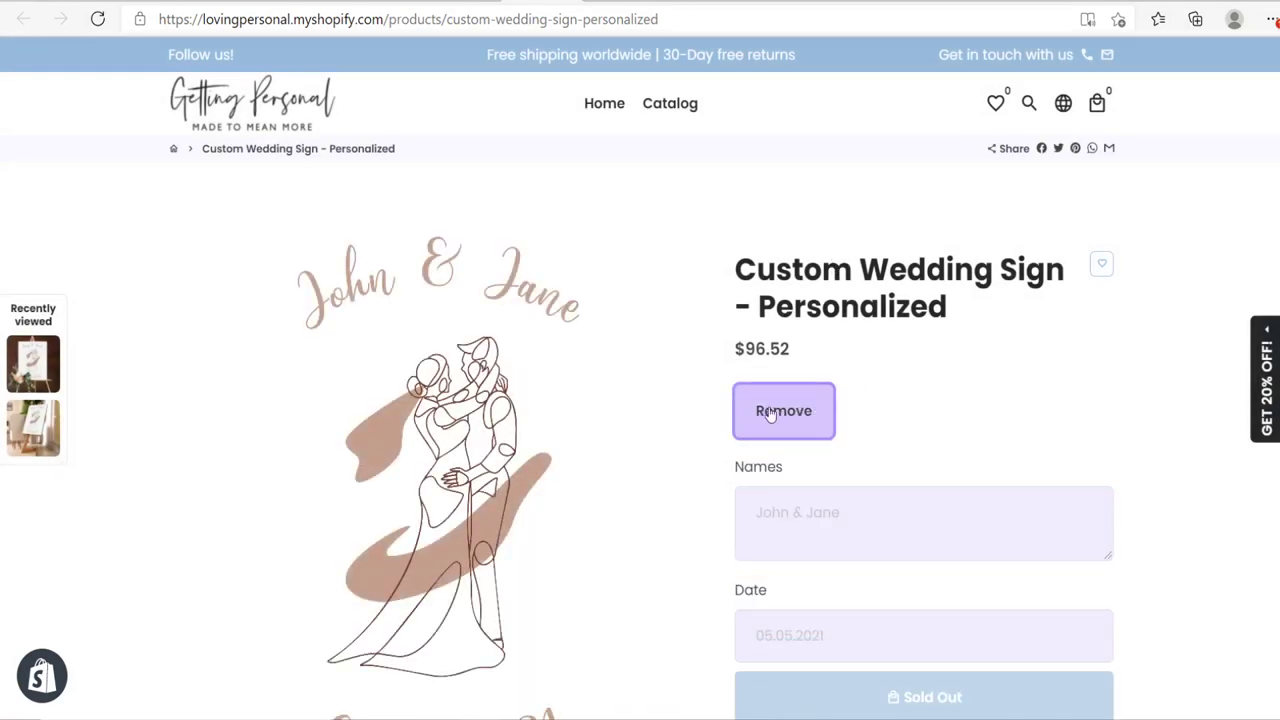
Examine the Remove toggle and the inline Names and Date fields on the sign's live product page.
left_click(770, 414)
left_click(815, 422)
scroll(890, 360, "down", 1)
left_click(798, 302)
left_click(795, 304)
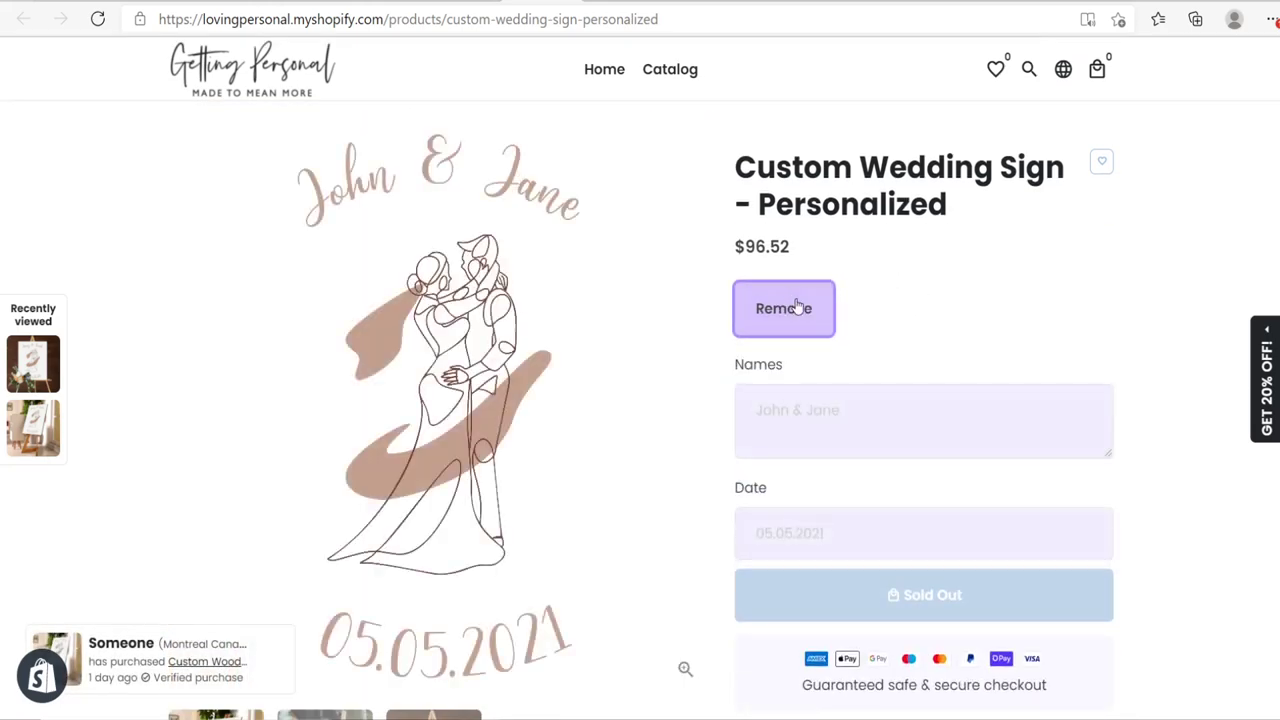
left_click(795, 307)
left_click(858, 309)
scroll(900, 402, "down", 1)
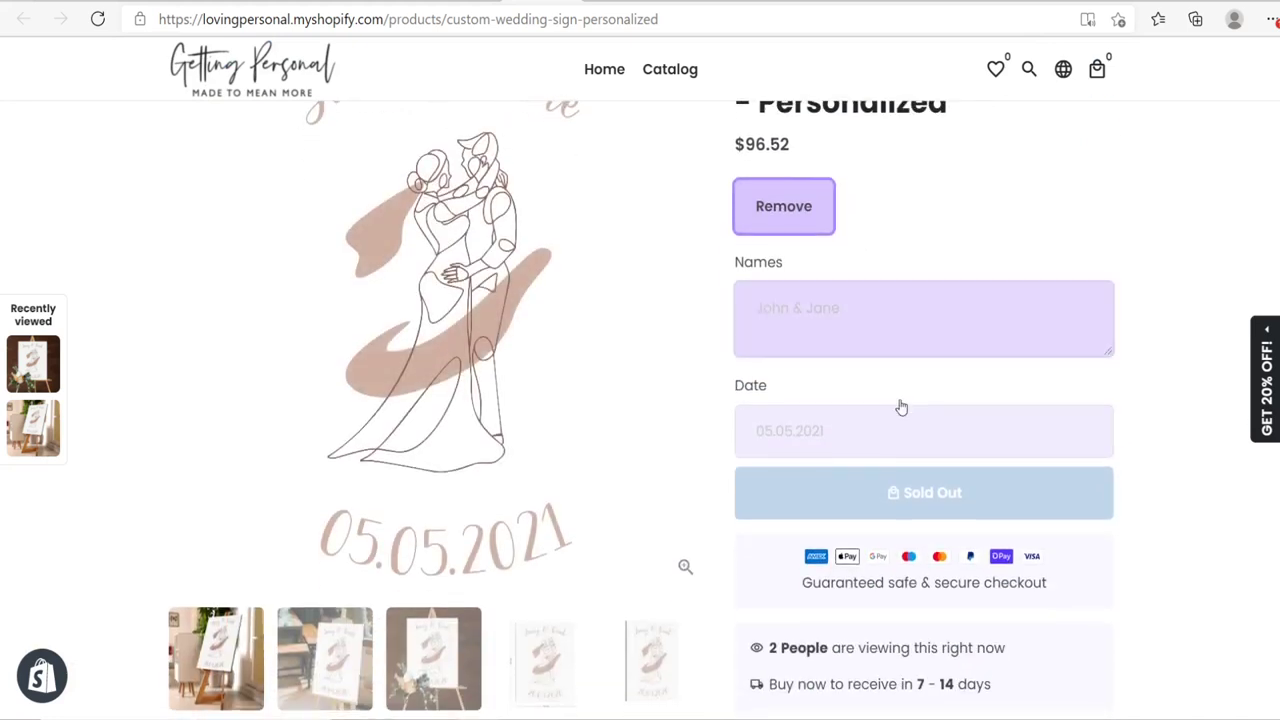
Fill the Names field with a couple's names and the Date field with 20.02.1912 to check the live preview.
left_click(854, 320)
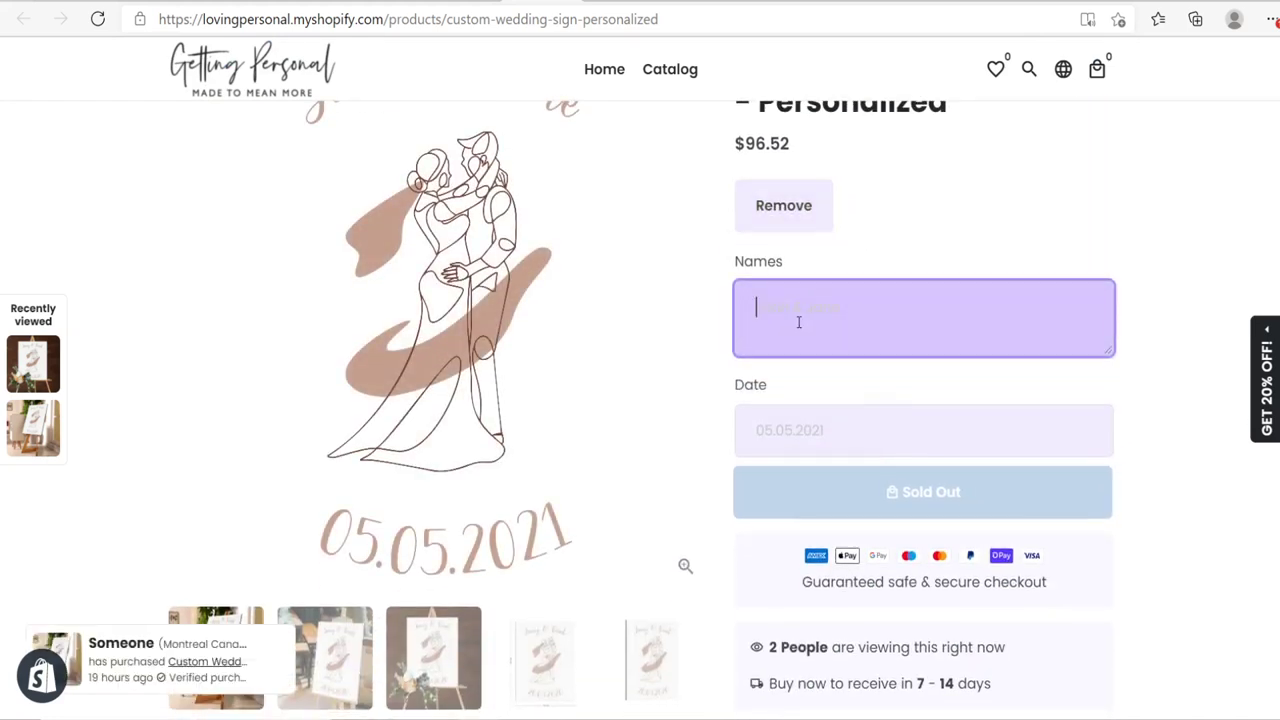
type("Elliott")
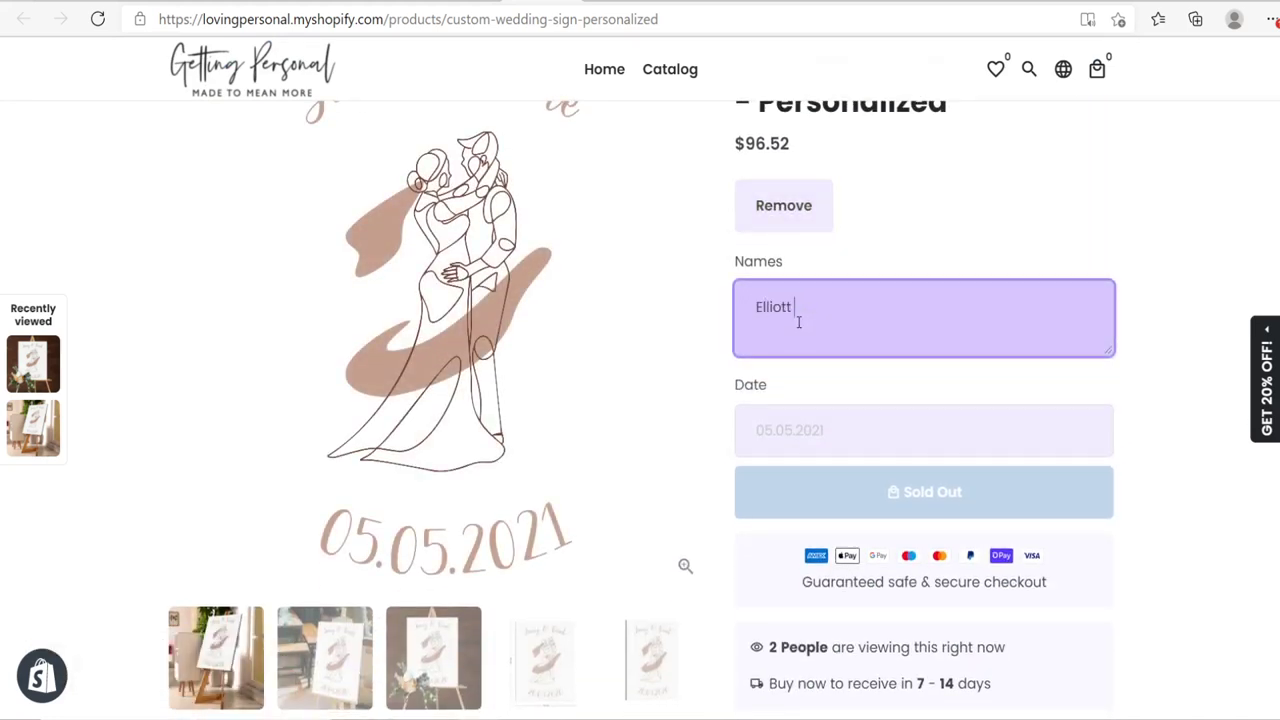
type(" & Elliott")
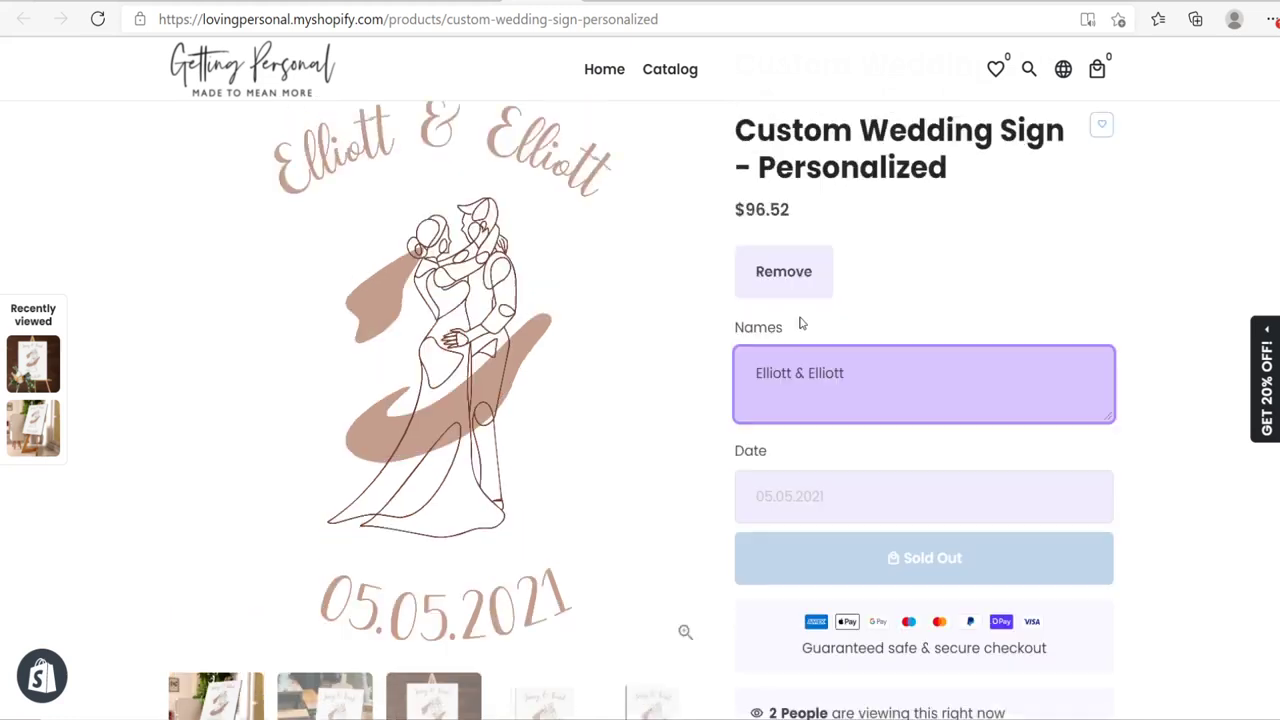
left_click(863, 540)
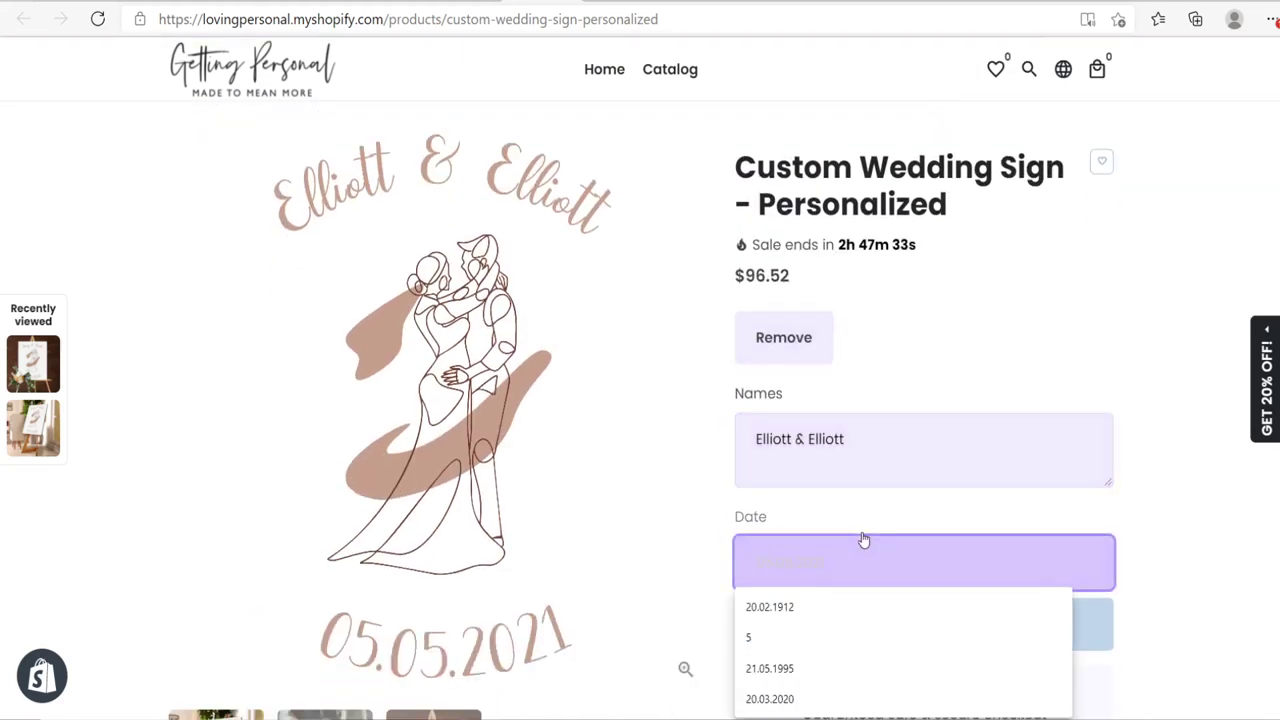
left_click(851, 608)
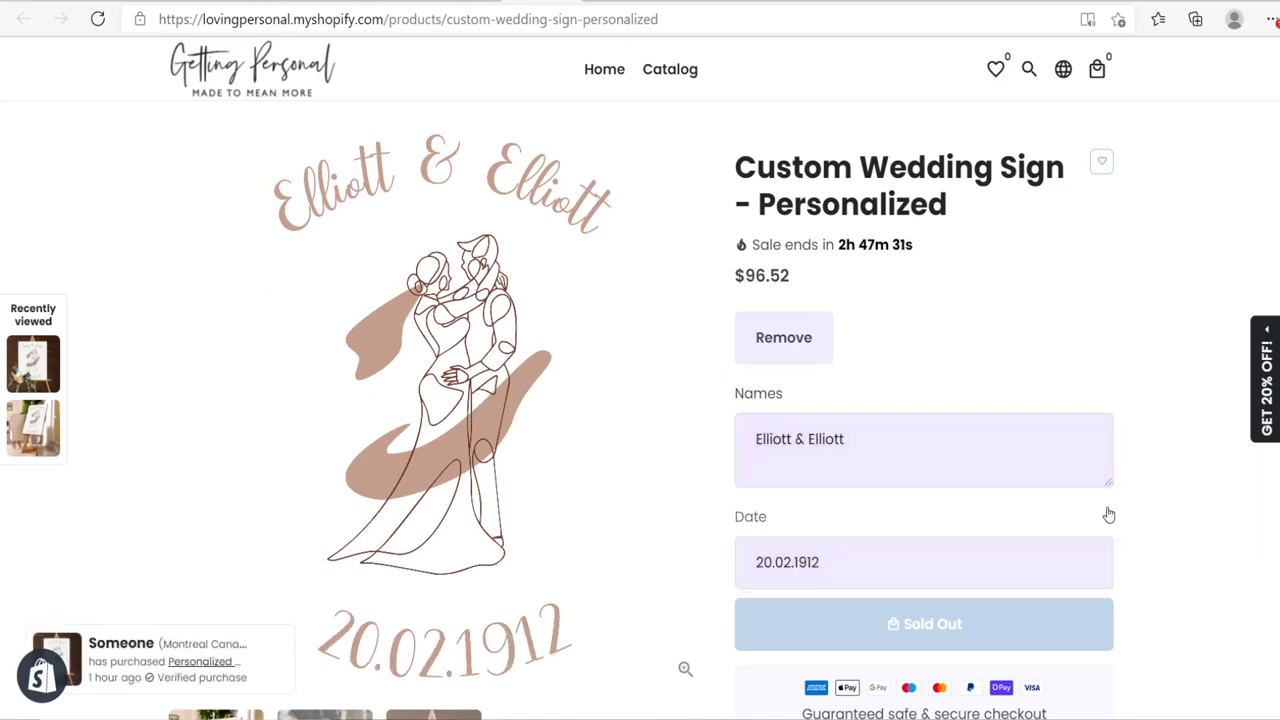
scroll(1108, 517, "down", 2)
scroll(957, 449, "up", 2)
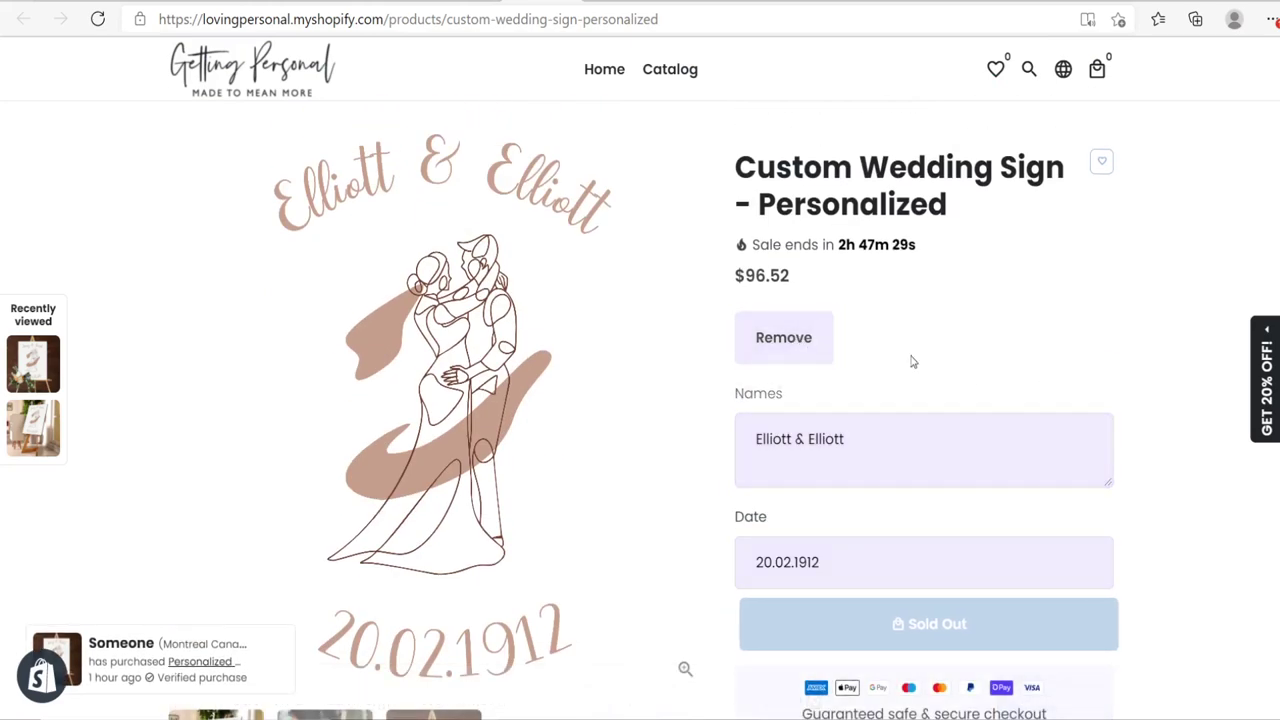
Remove the sign's personalization, then open and close its inline fields again to check the toggle.
left_click(808, 344)
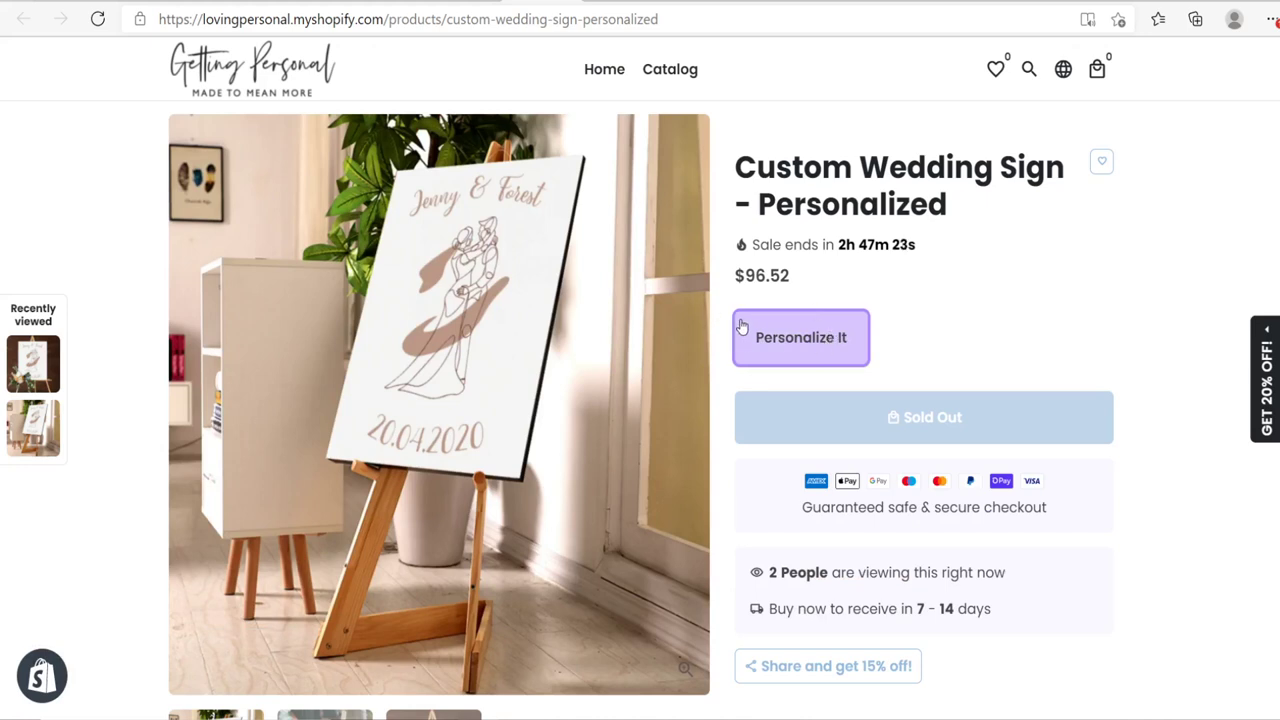
left_click(843, 350)
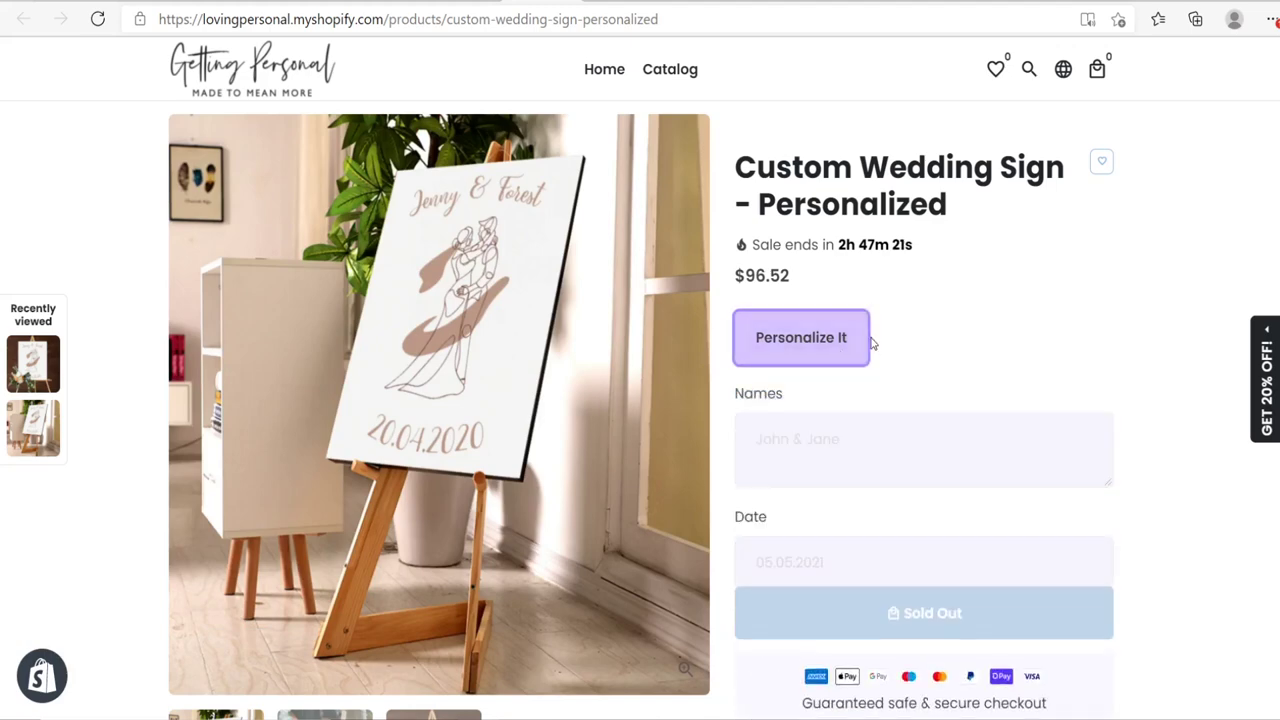
left_click(795, 340)
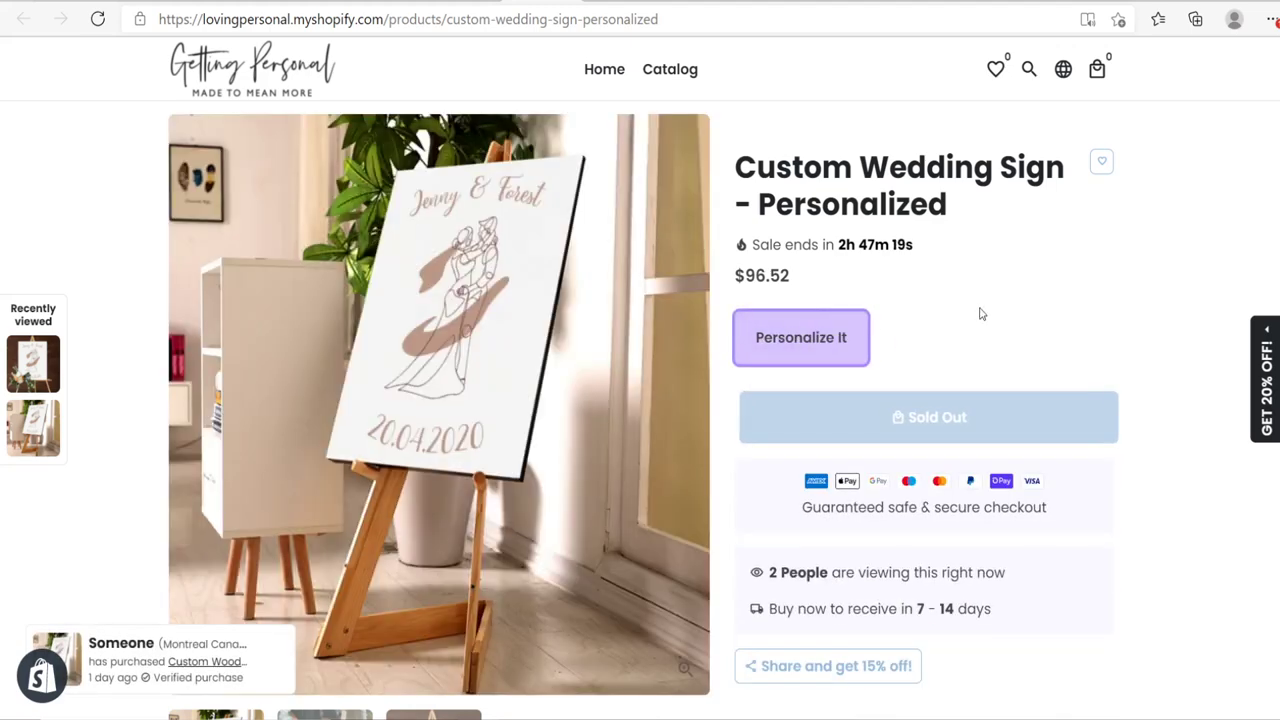
scroll(988, 312, "up", 1)
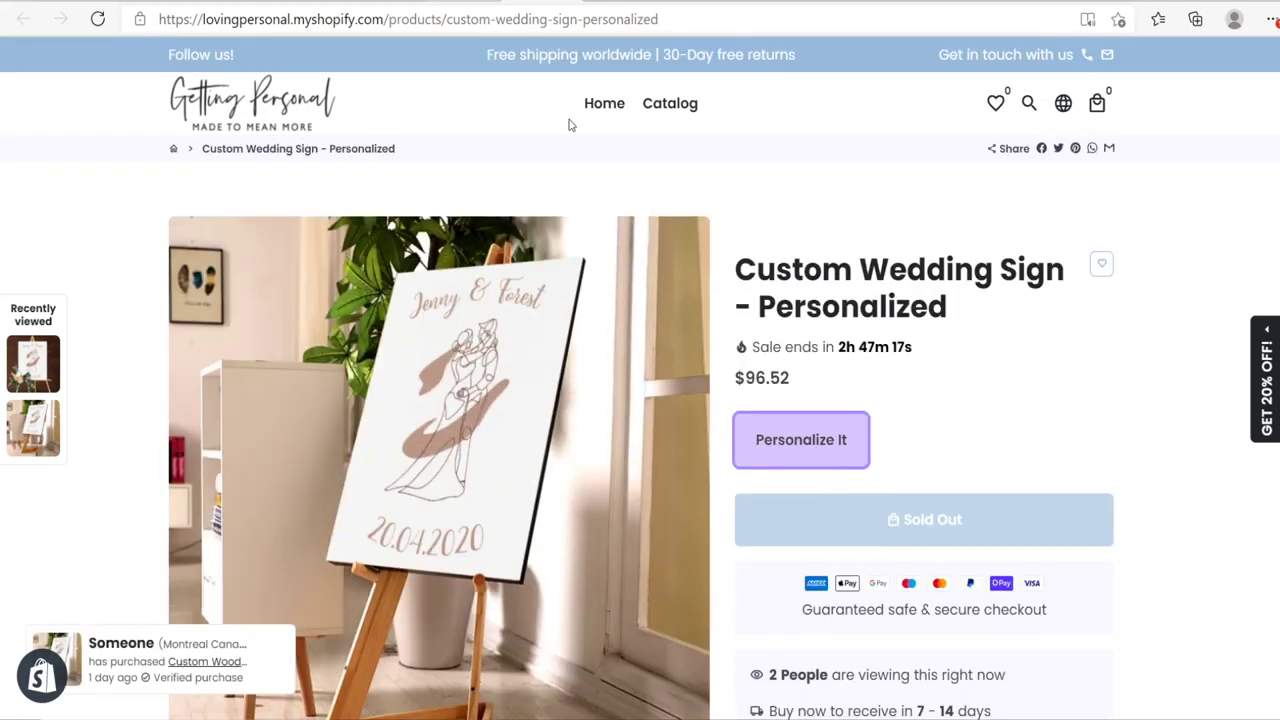
Expand the inline personalization fields, enter "Our names & bames" as the Names text and check the sign preview.
left_click(832, 438)
scroll(908, 358, "down", 2)
left_click(817, 354)
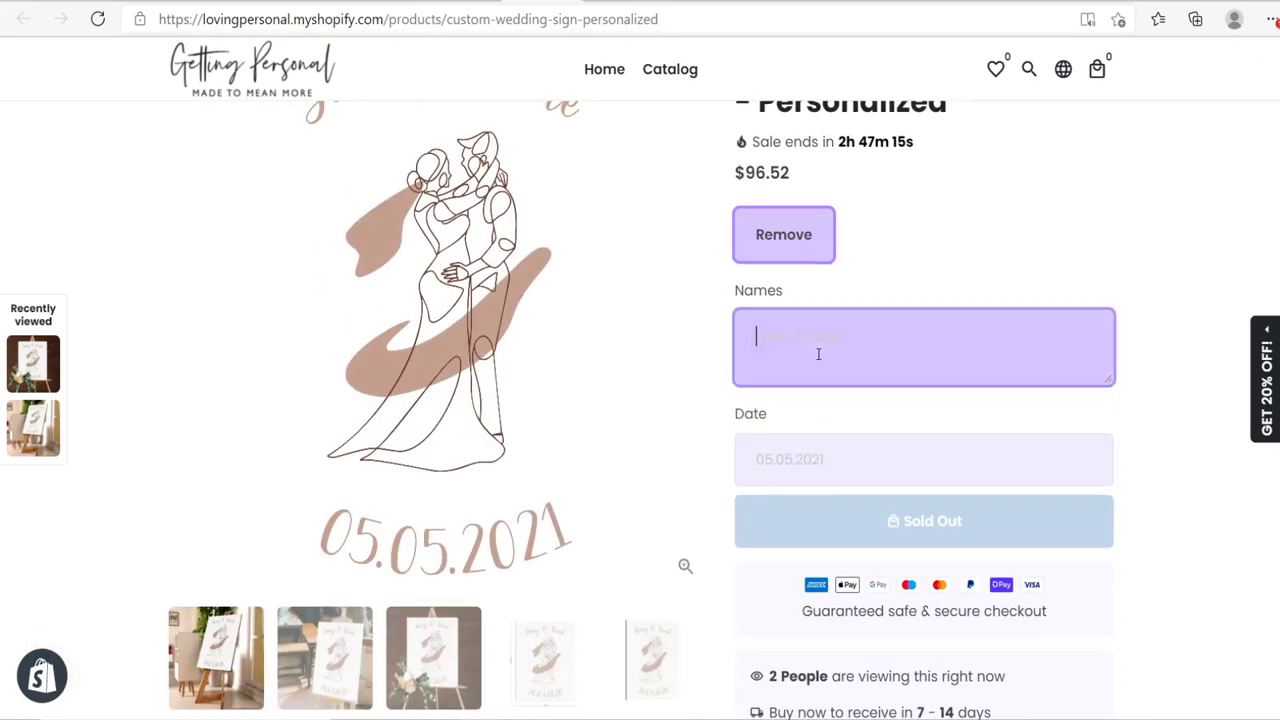
type("P")
key("BackSpace")
type("Our names & bames")
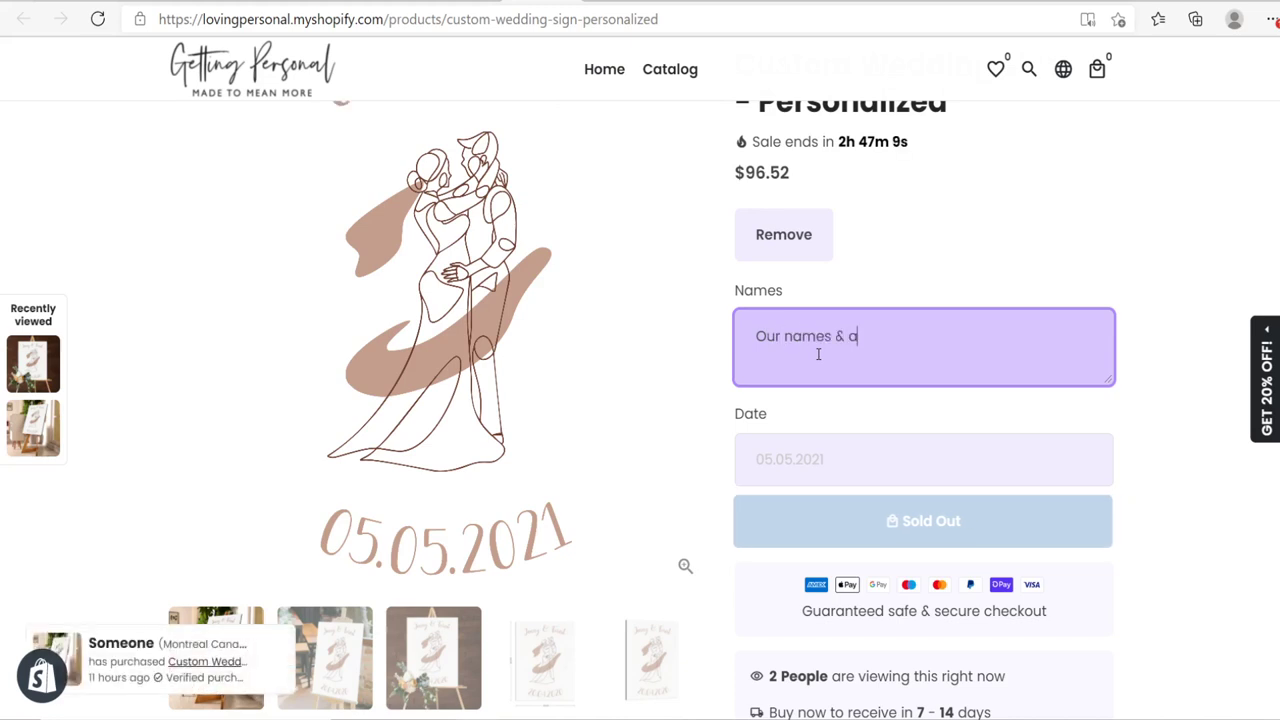
scroll(818, 354, "up", 2)
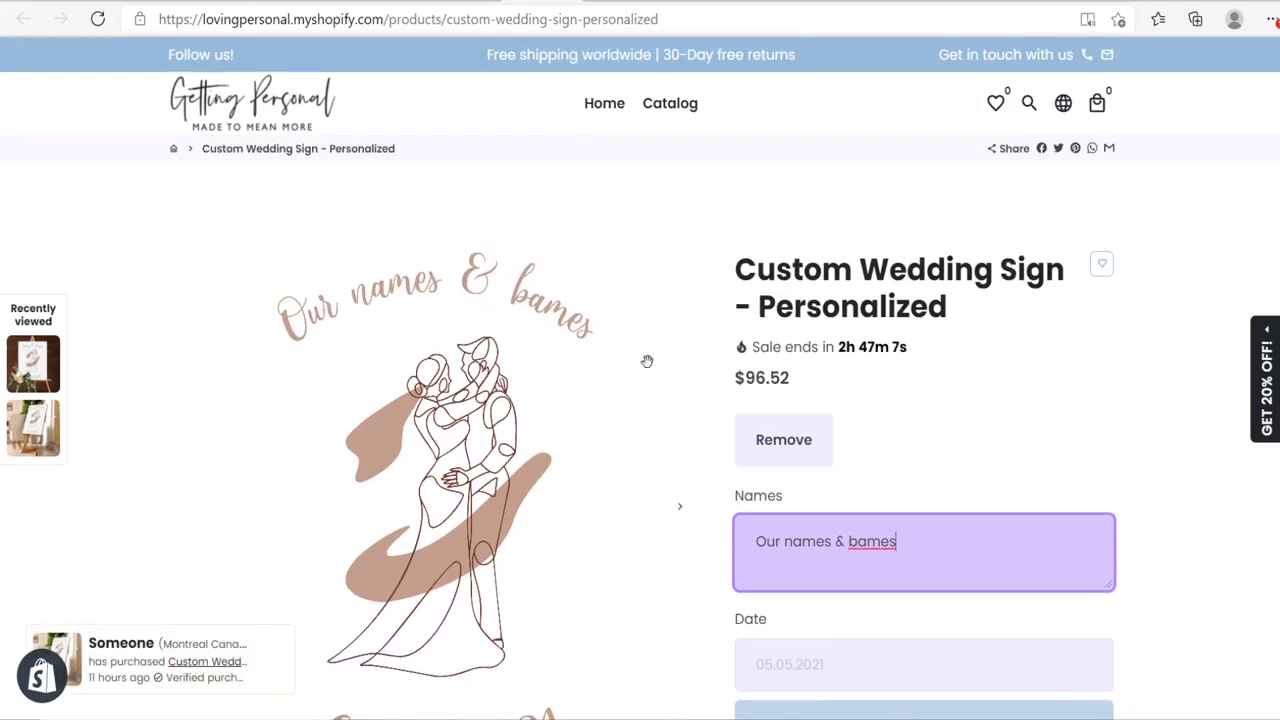
Enter 05.06.1912 as the Date and check how it appears on the sign preview.
scroll(643, 357, "down", 2)
left_click(853, 451)
type("5")
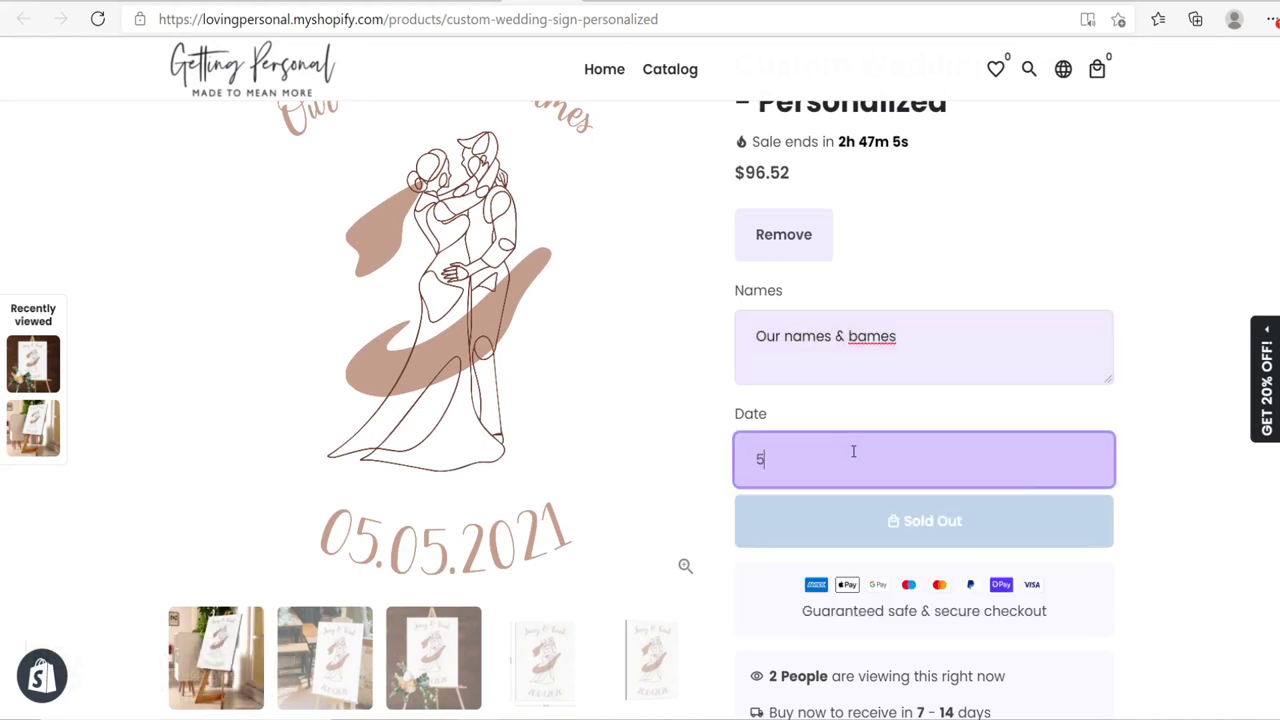
type("5.06.1912")
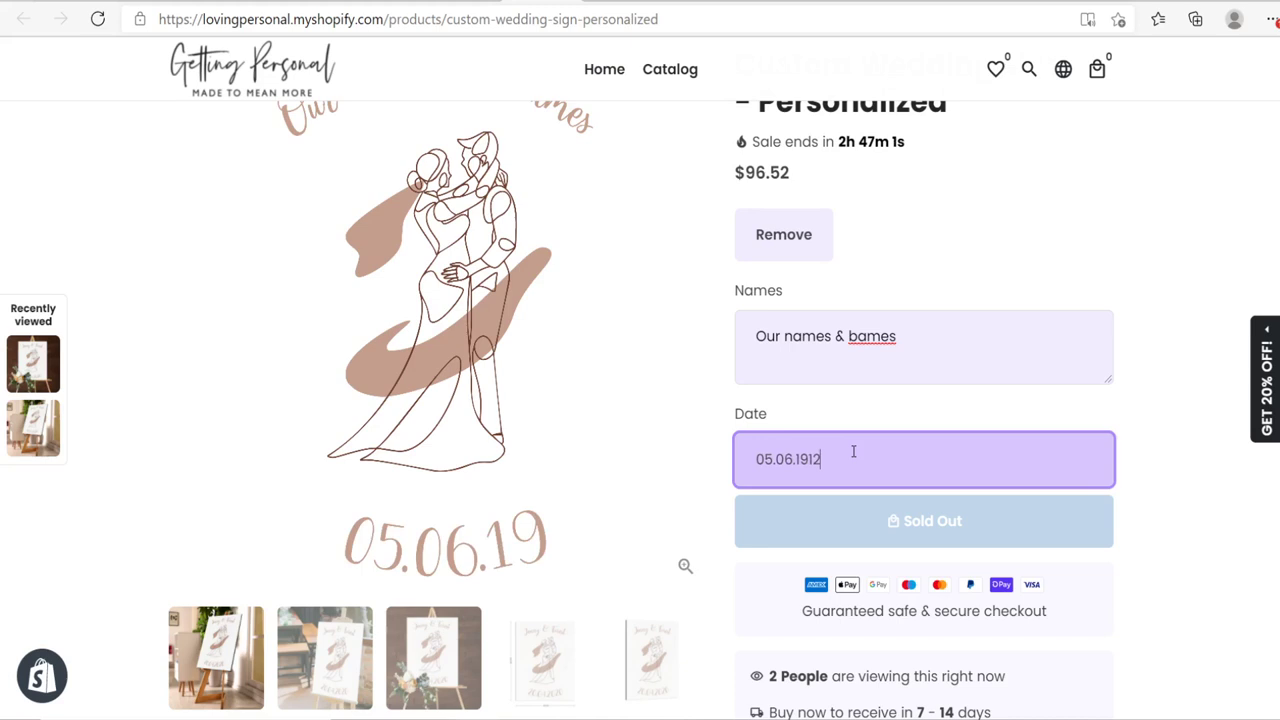
scroll(600, 360, "up", 1)
scroll(551, 374, "down", 2)
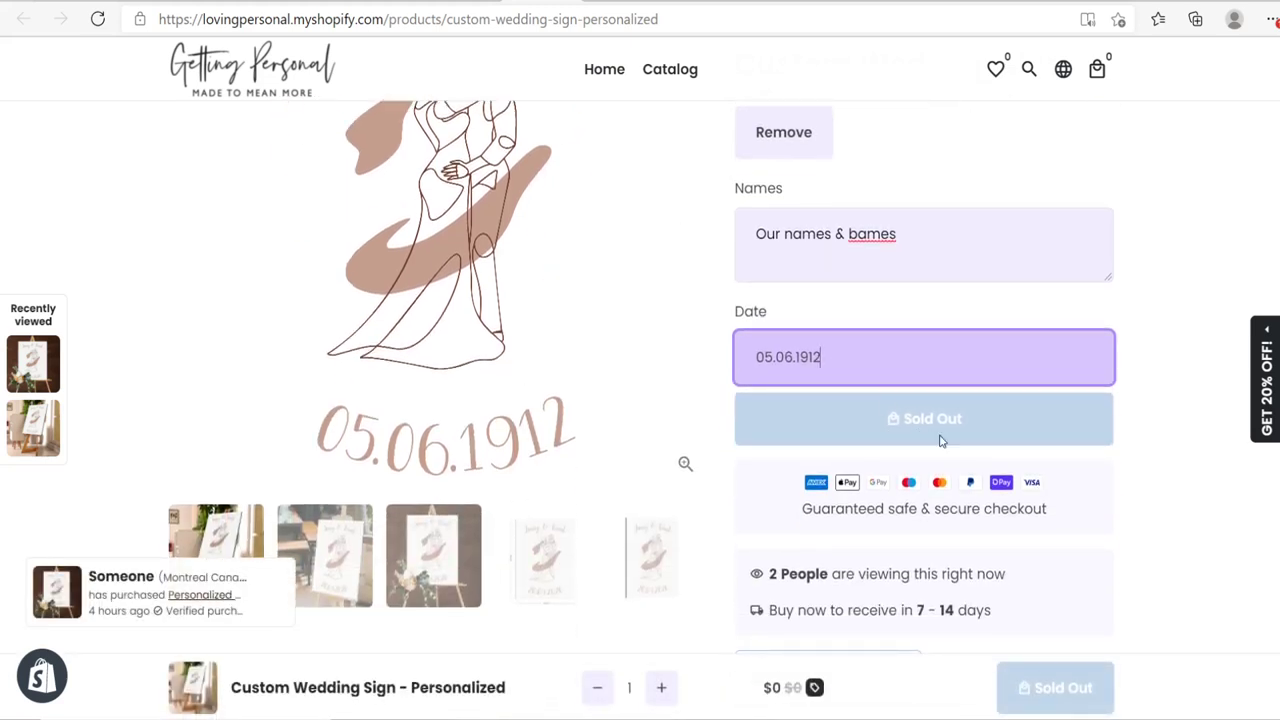
scroll(855, 449, "up", 3)
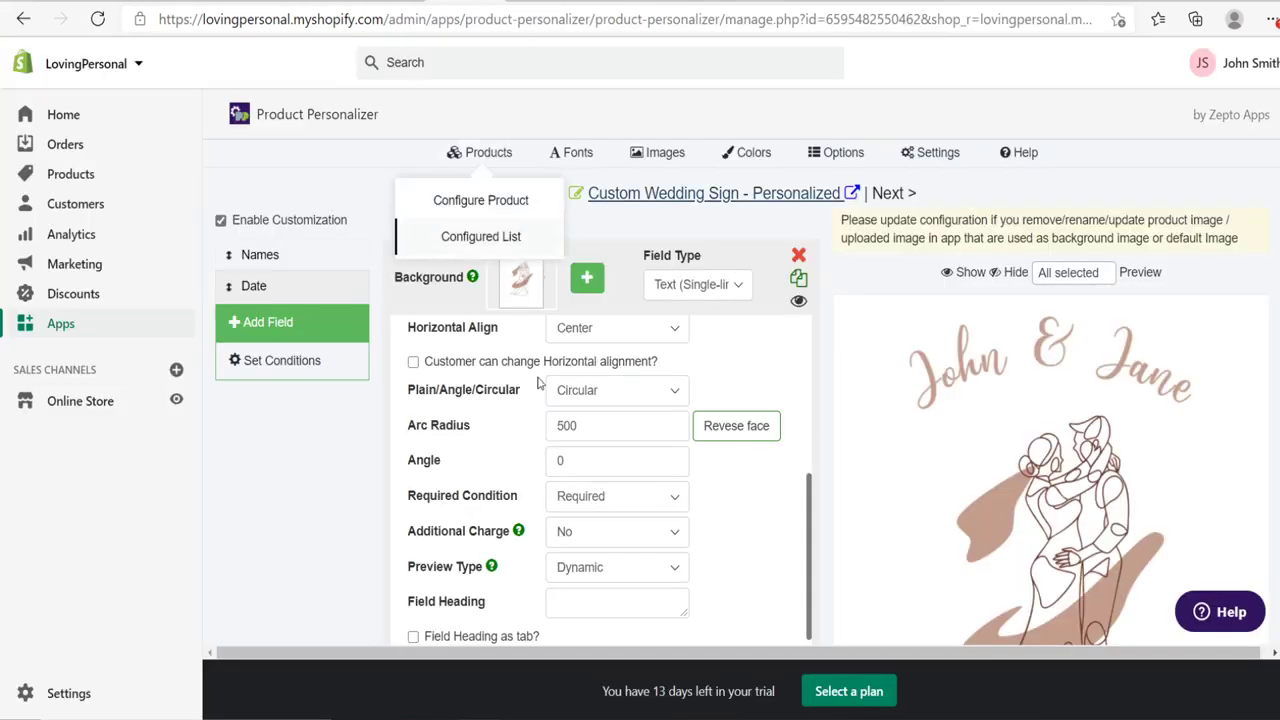
Return to the sign's configuration in Product Personalizer and save the customization.
scroll(600, 470, "down", 3)
scroll(330, 475, "down", 5)
left_click(605, 512)
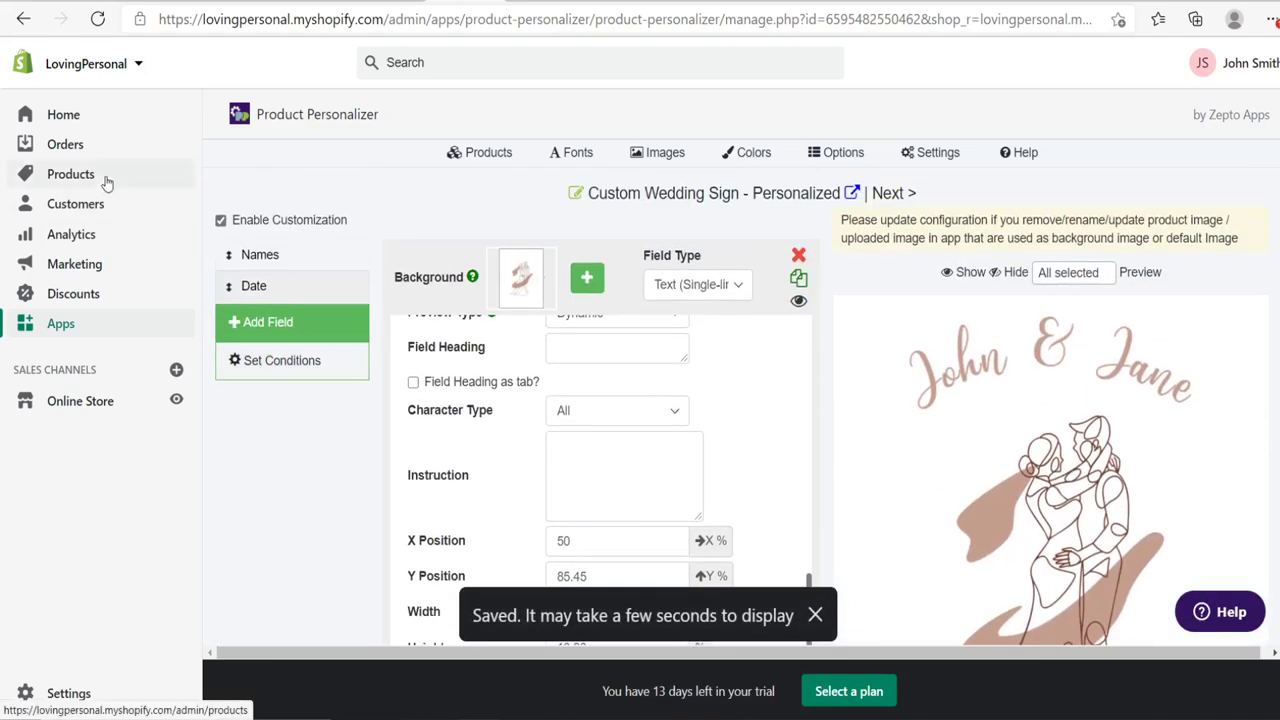
Open the Custom Wedding Sign - Personalized product in the Shopify admin, set its available quantity to 5 and save.
left_click(107, 178)
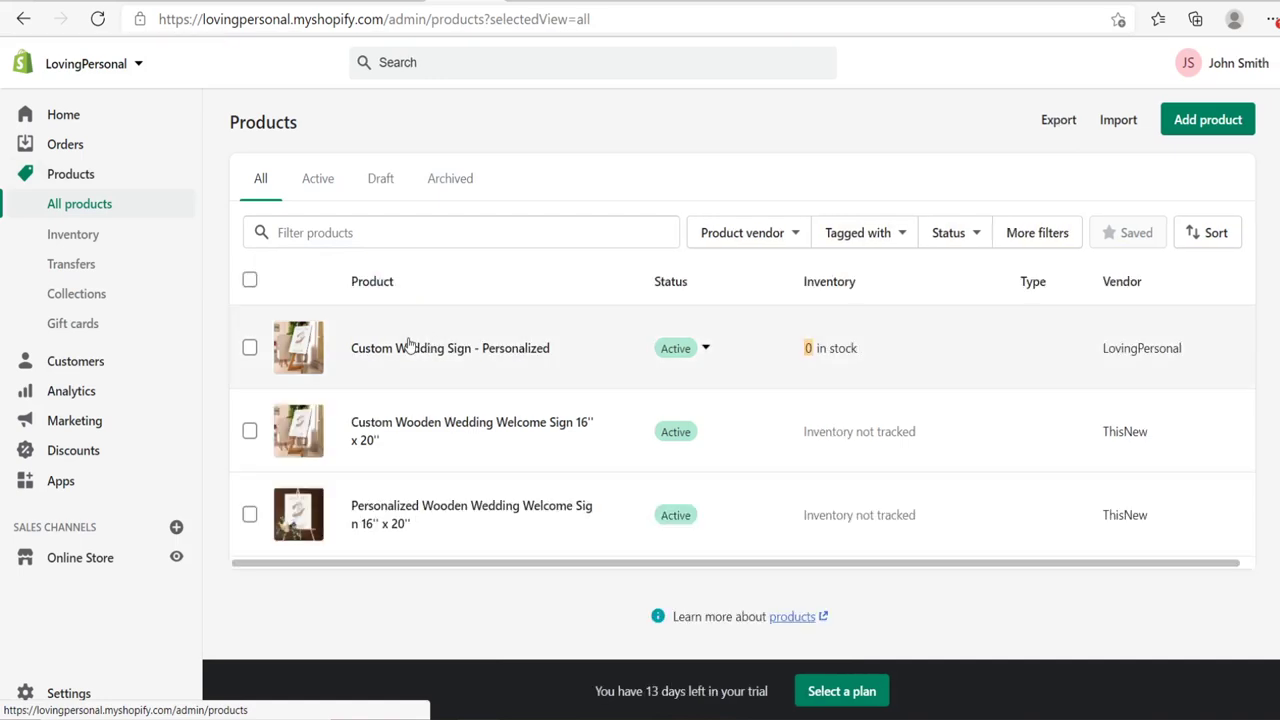
left_click(484, 350)
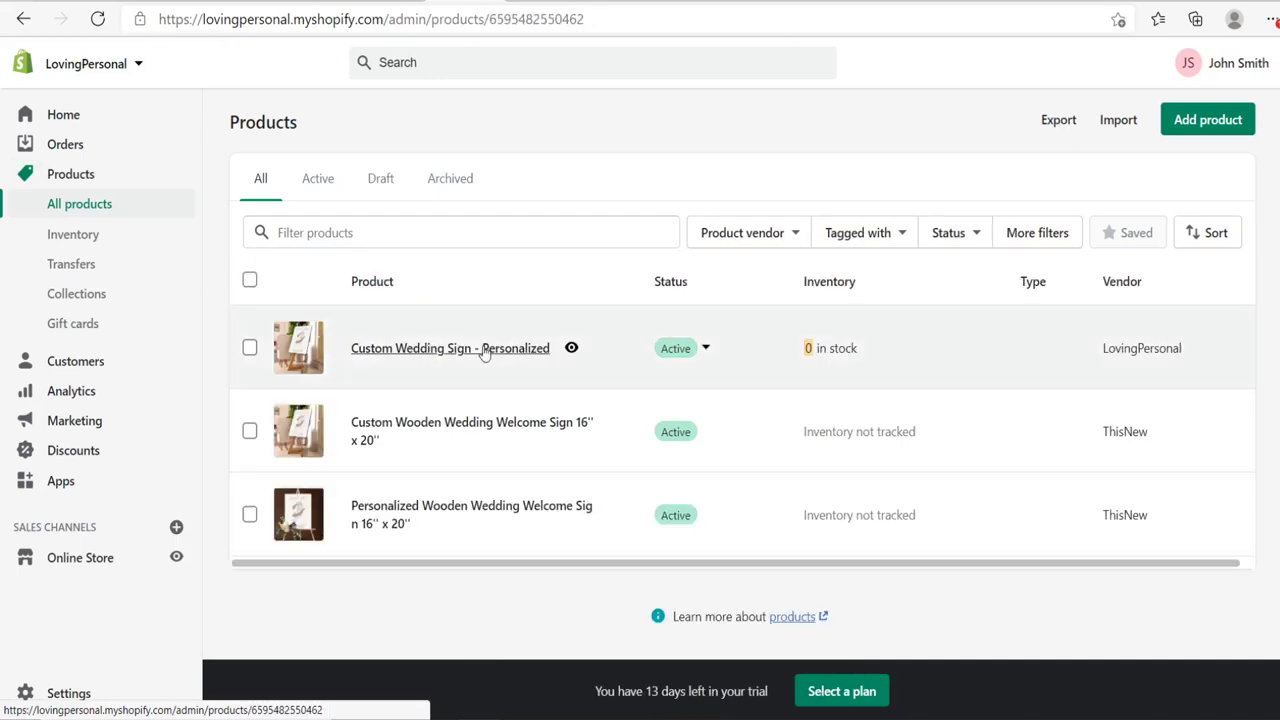
scroll(342, 394, "down", 5)
scroll(342, 394, "down", 5)
scroll(320, 346, "down", 4)
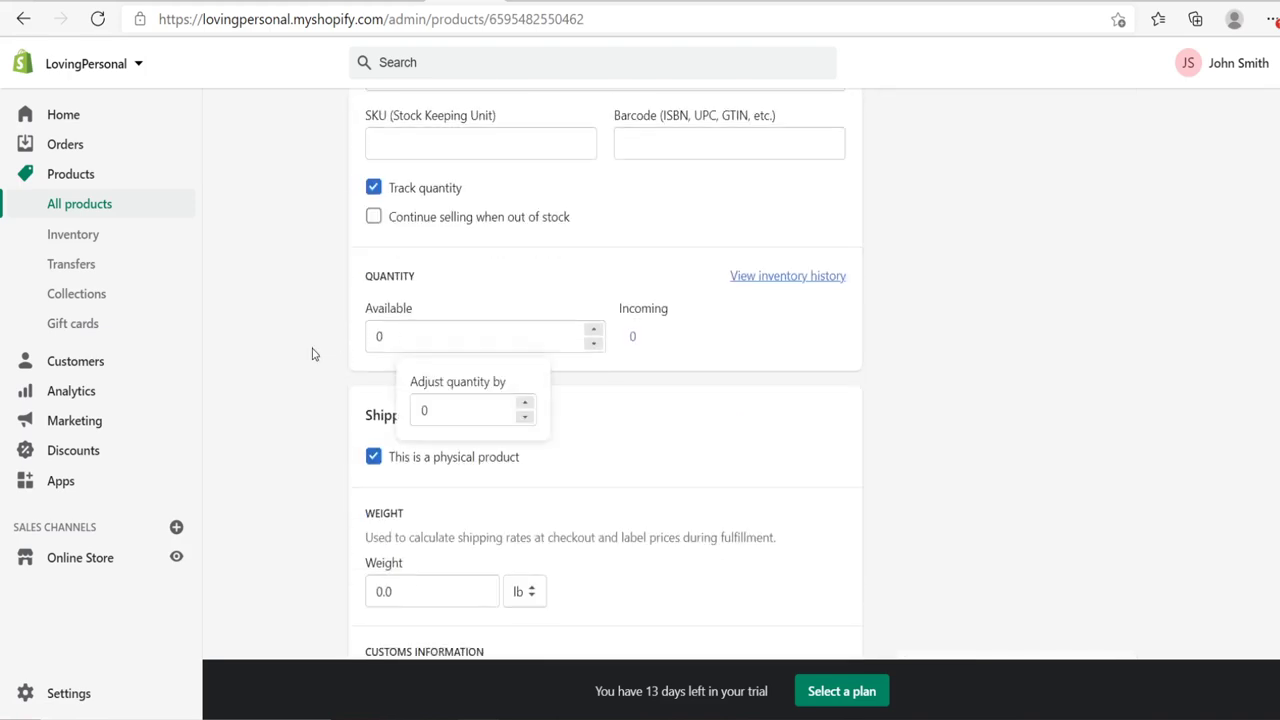
left_click(409, 332)
key("BackSpace")
type("5")
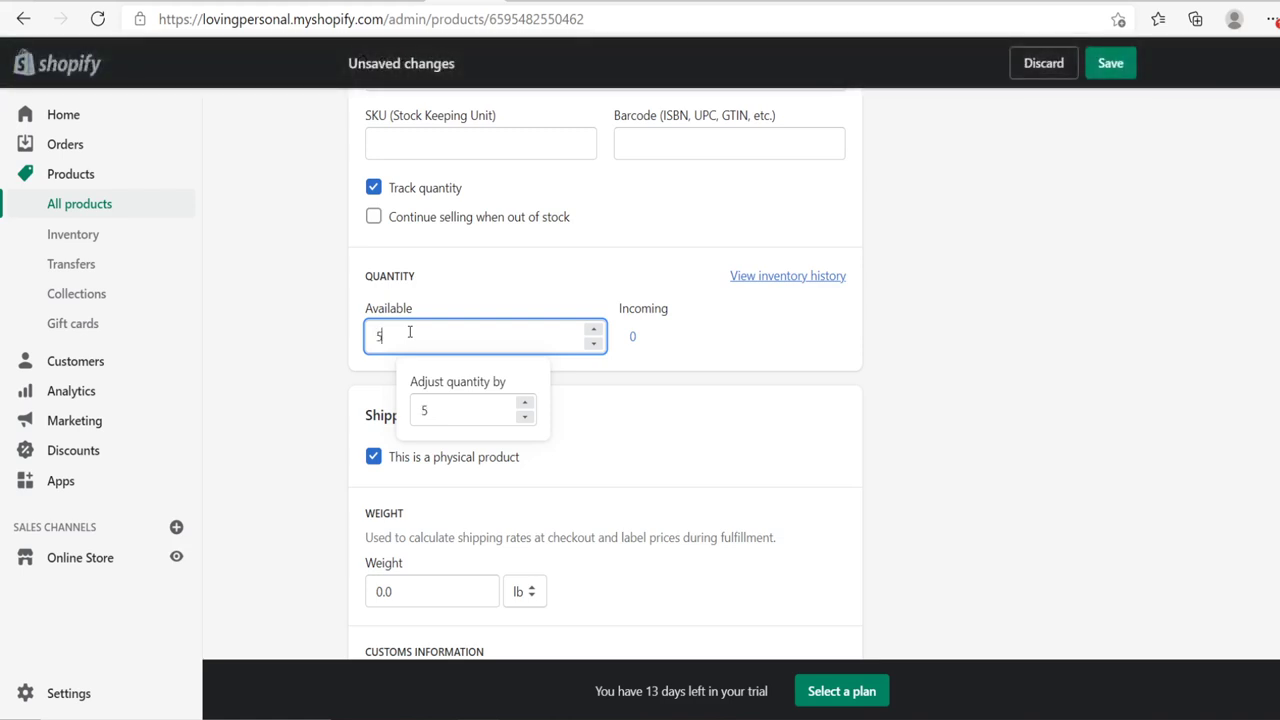
left_click(1108, 66)
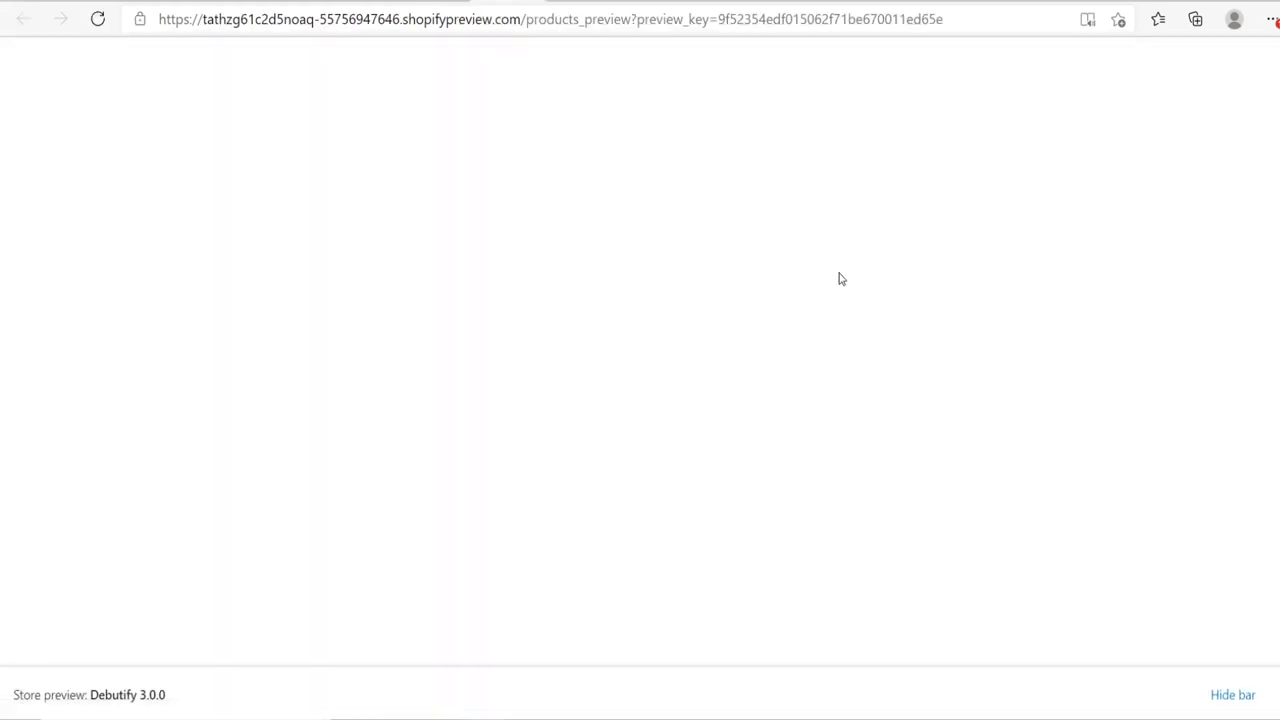
Check the sign's store preview, hiding the preview bar, declining the newsletter offer and expanding the personalization fields.
left_click(1238, 695)
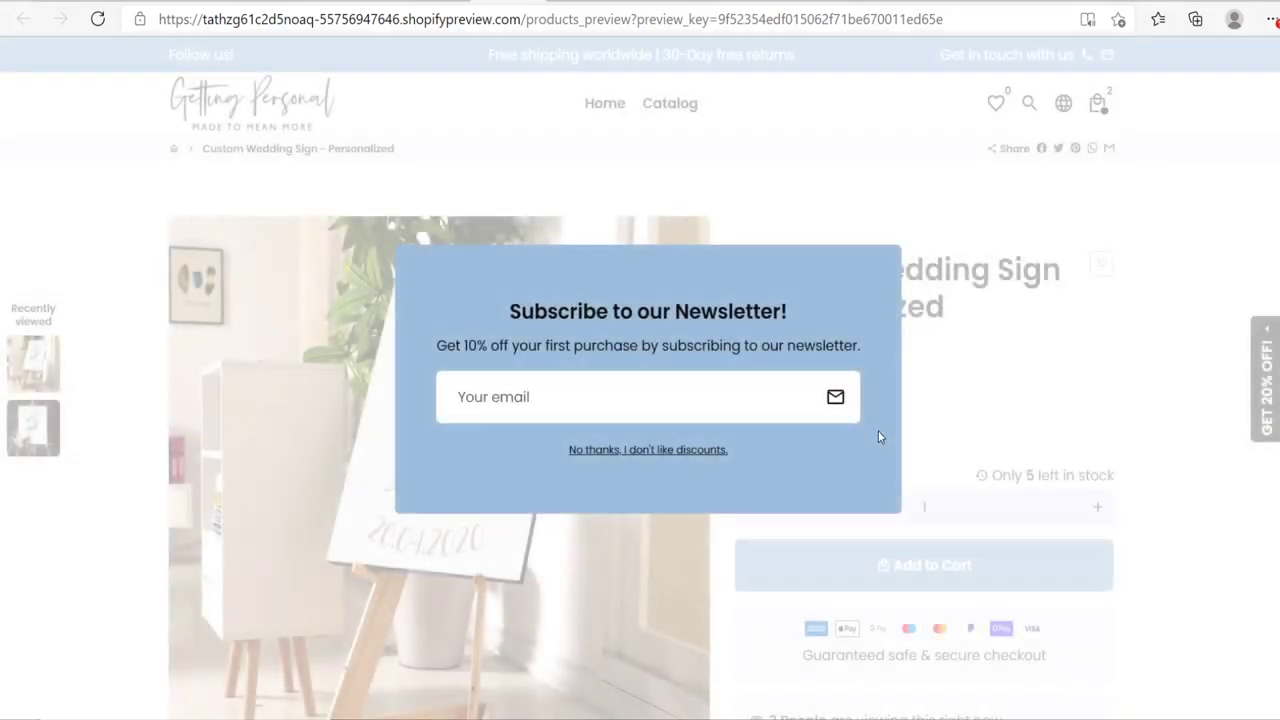
left_click(669, 450)
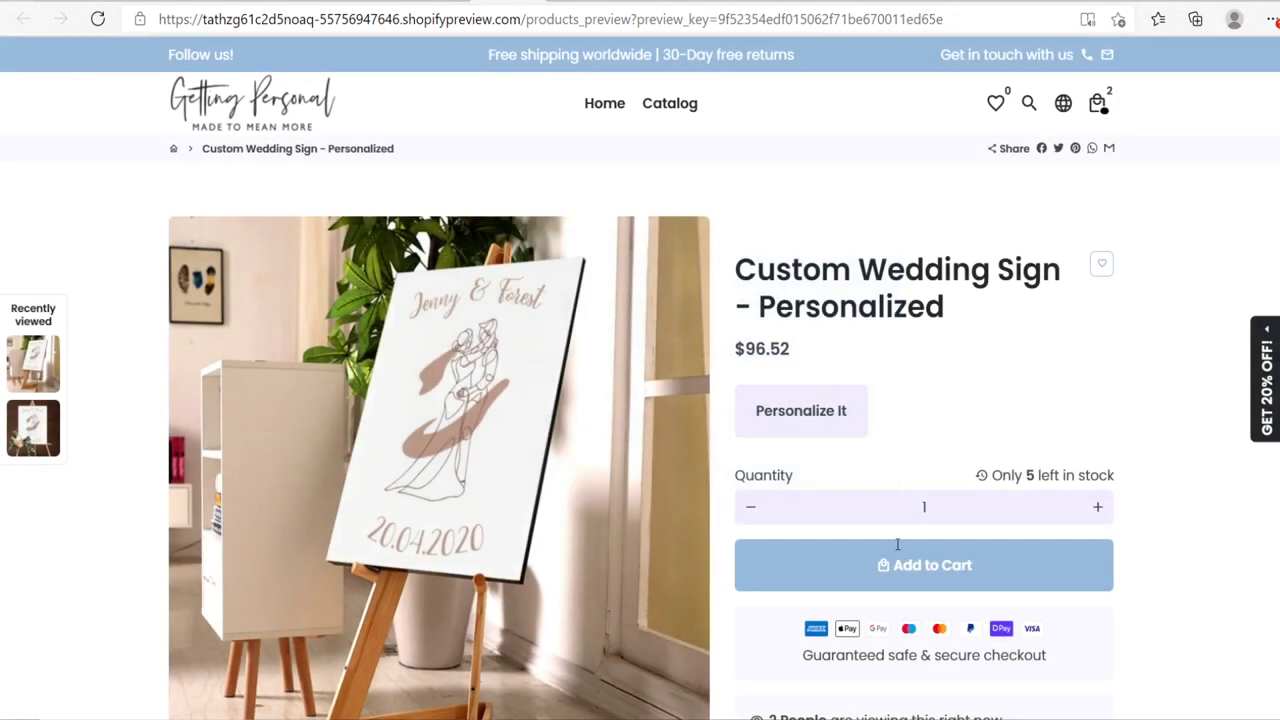
left_click(808, 424)
scroll(880, 385, "down", 2)
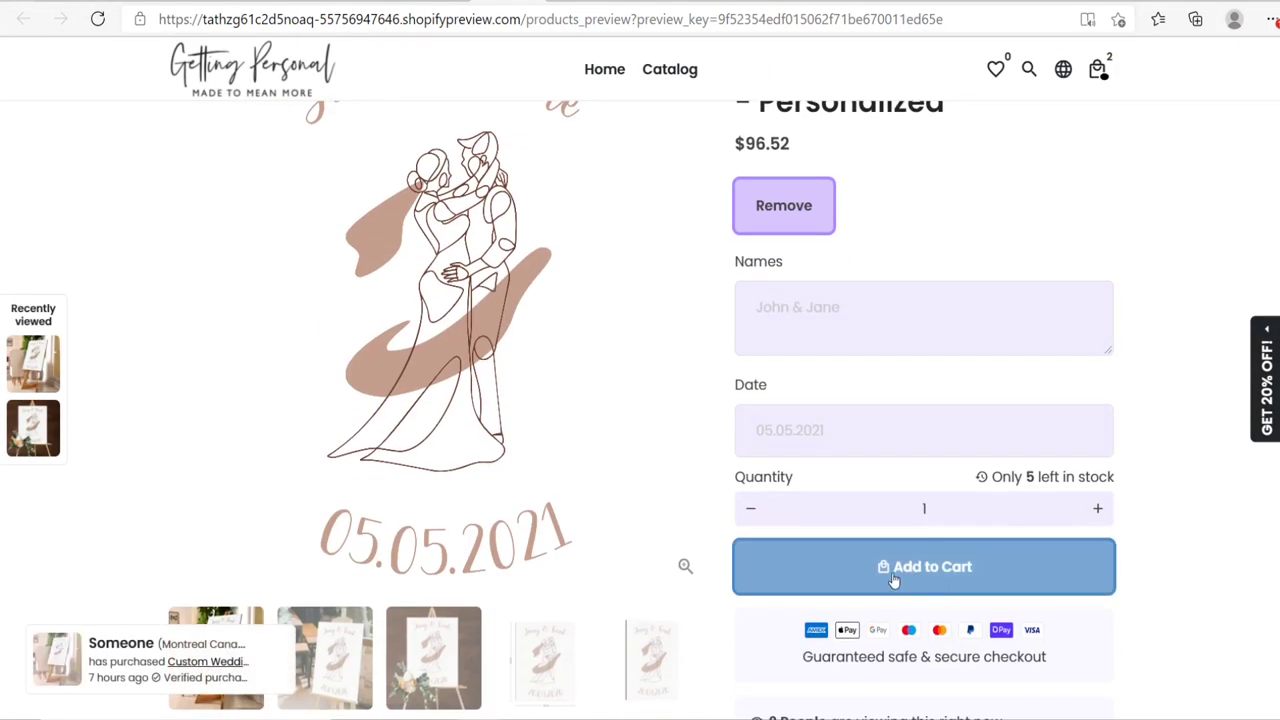
Collapse the personalization fields and browse through the sign's product images.
scroll(856, 384, "up", 2)
left_click(806, 414)
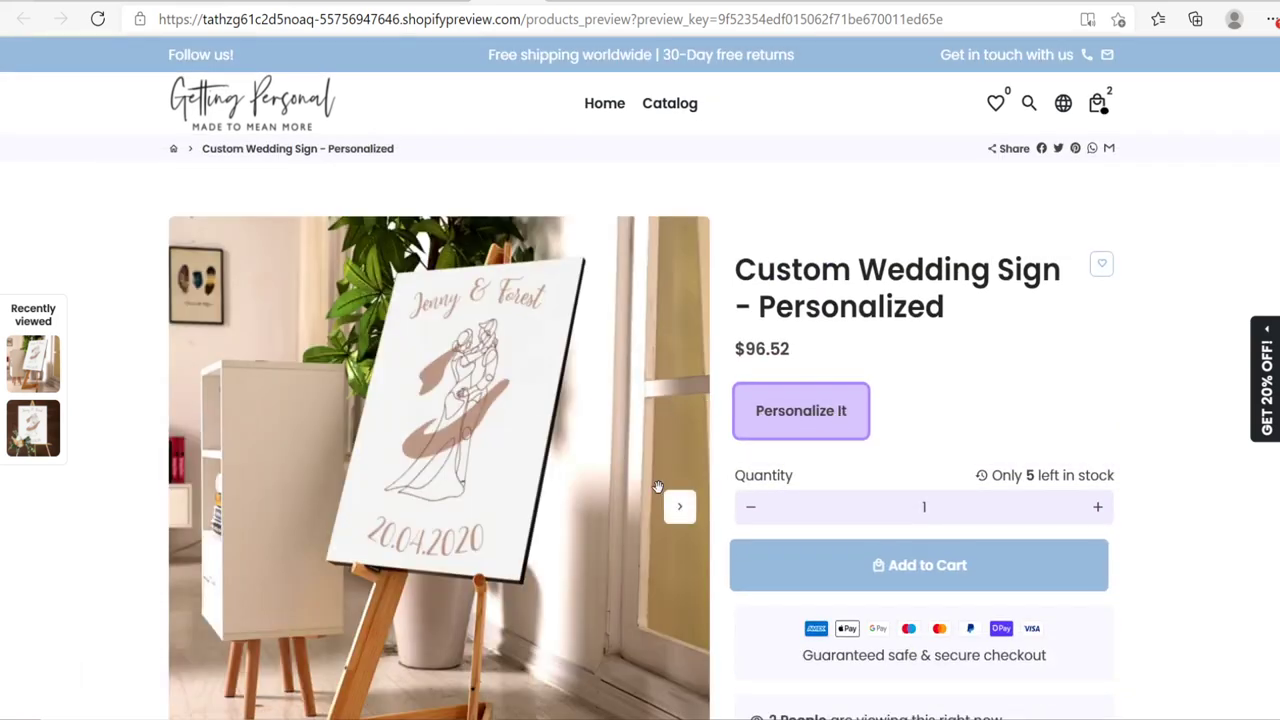
left_click(679, 506)
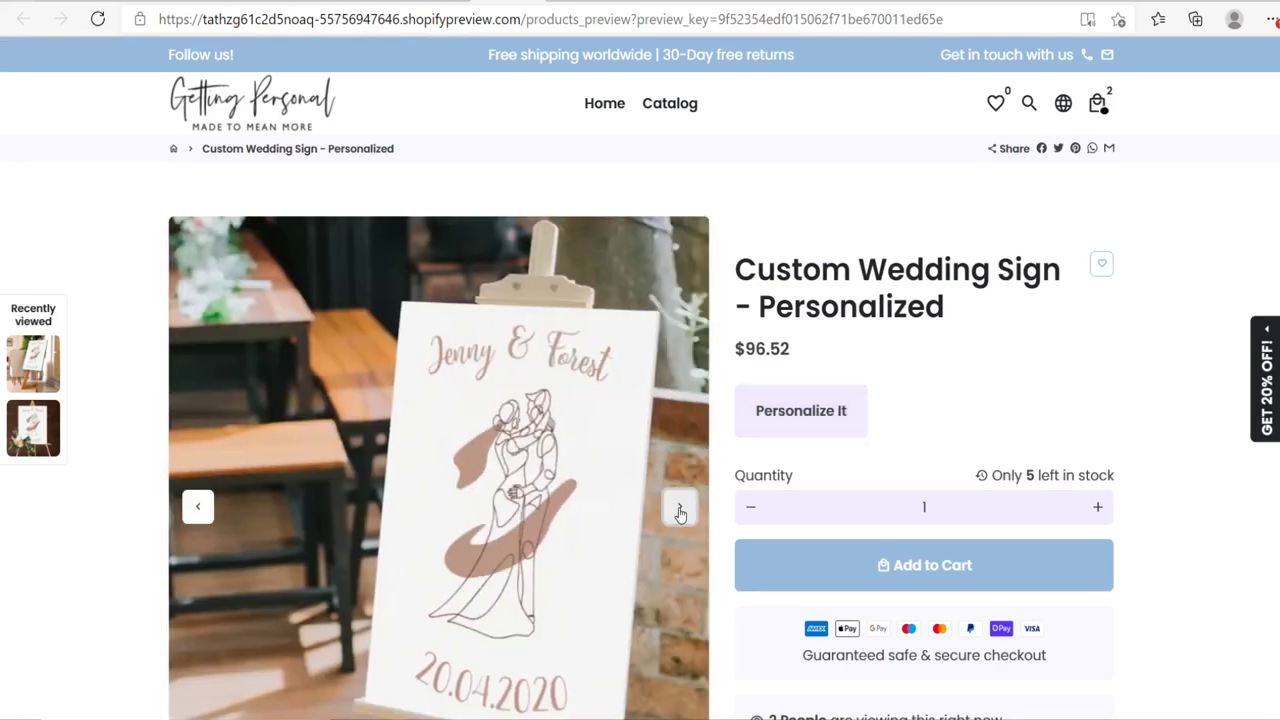
left_click(679, 506)
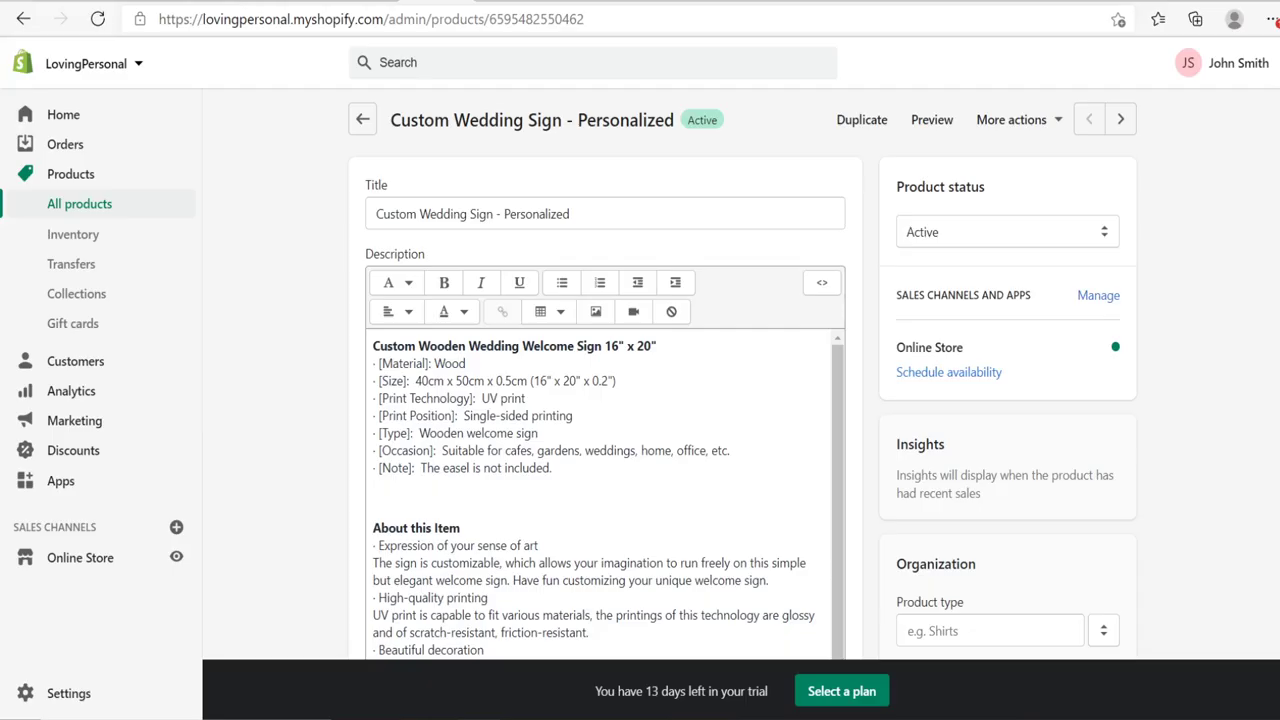
Duplicate the wedding sign product as a draft titled "Custom Wedding Sign - Personalized Image".
left_click(860, 125)
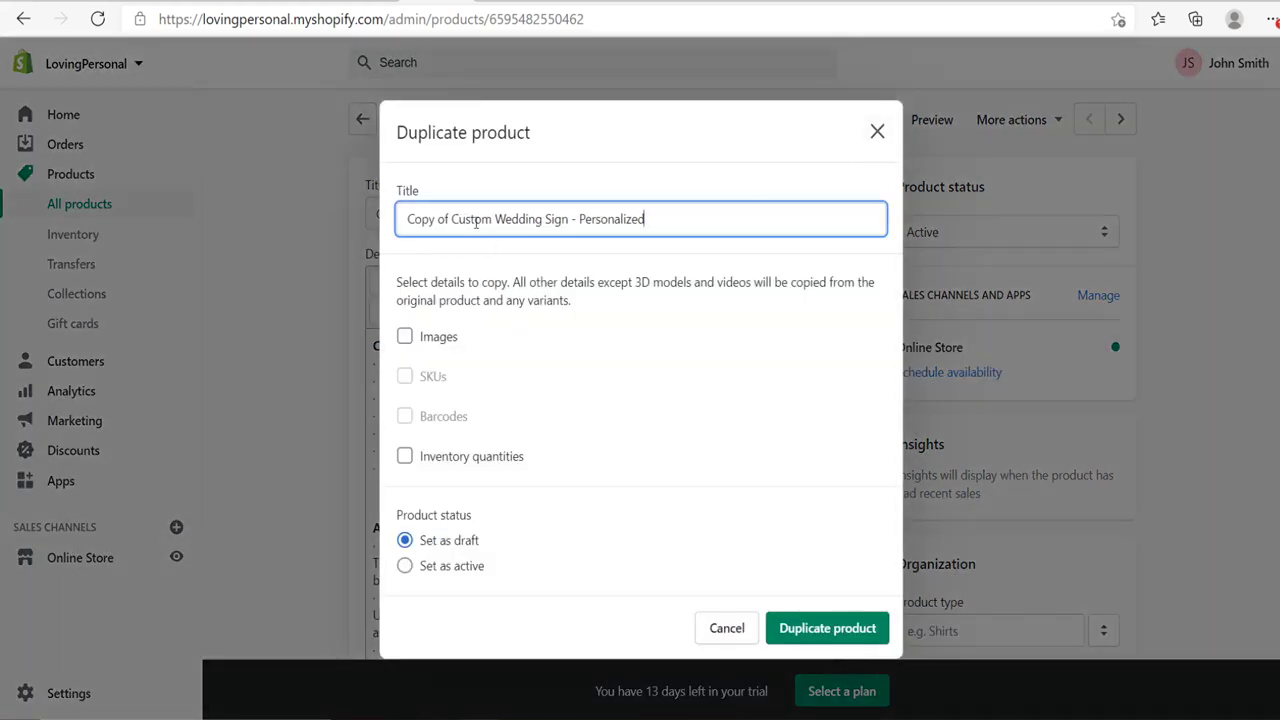
left_click_drag(453, 220, 380, 228)
key("BackSpace")
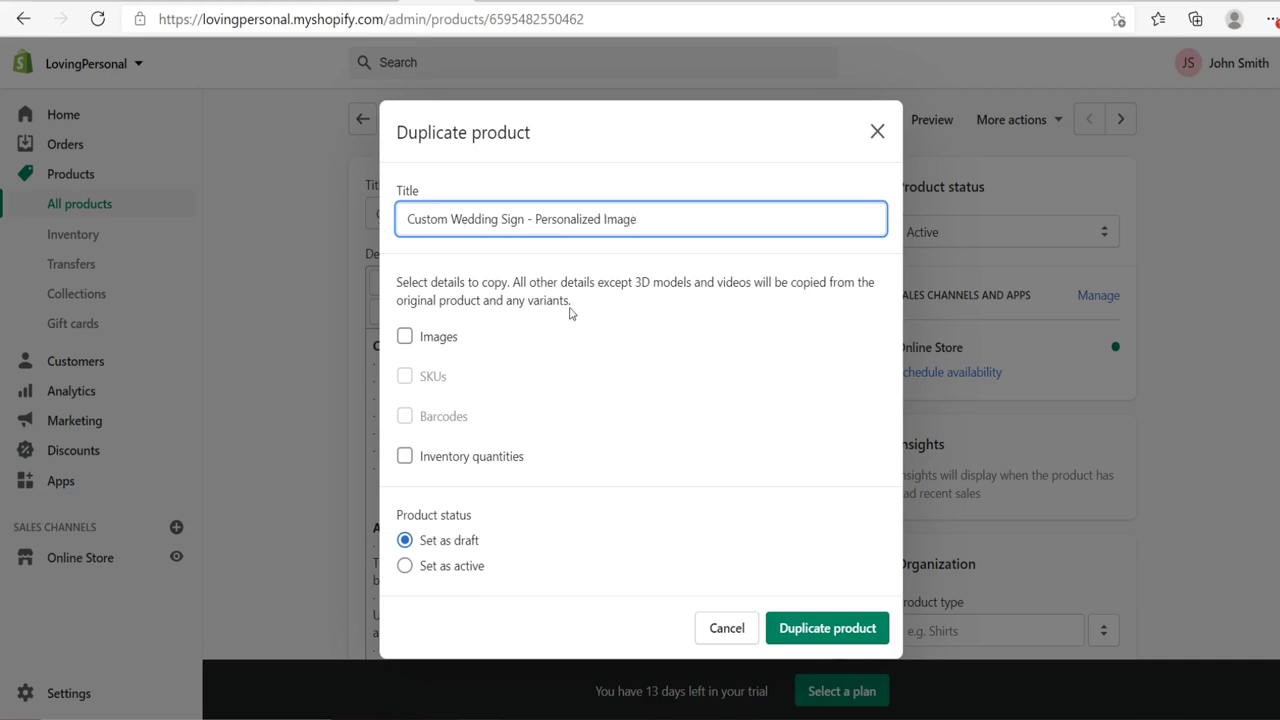
left_click(805, 627)
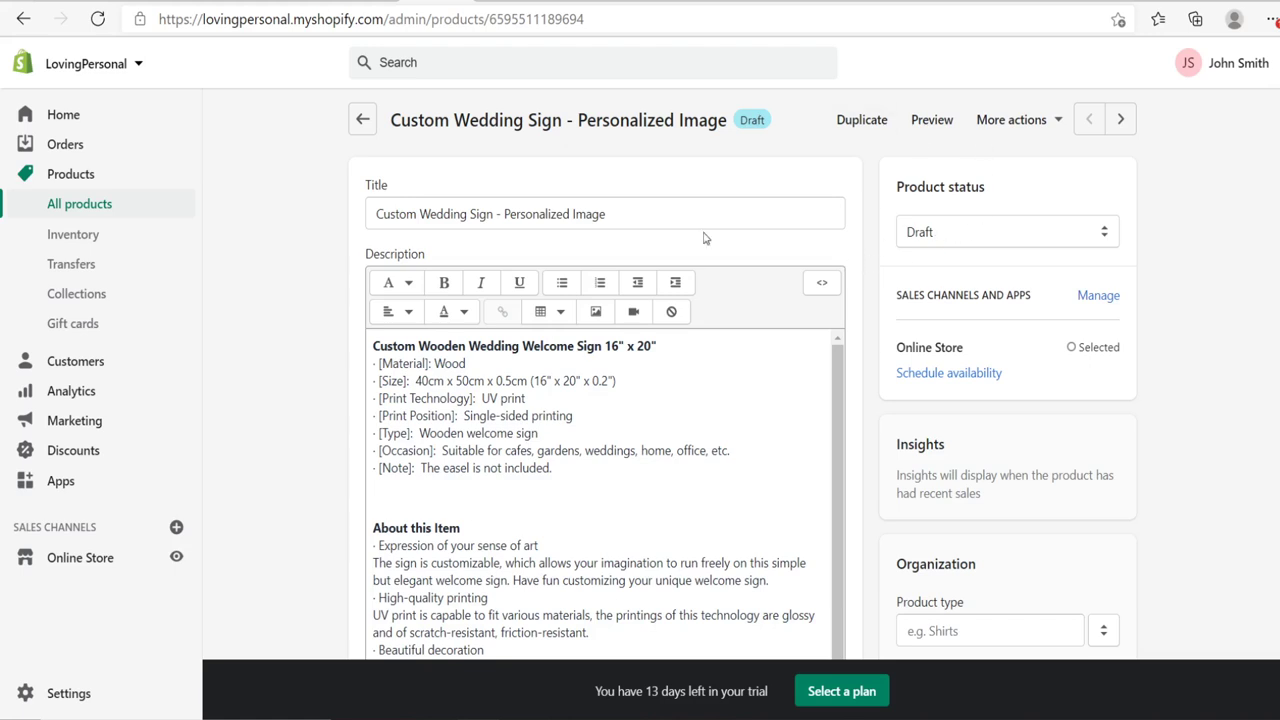
Set the duplicated sign product's status to Active and save it.
left_click(951, 232)
left_click(950, 264)
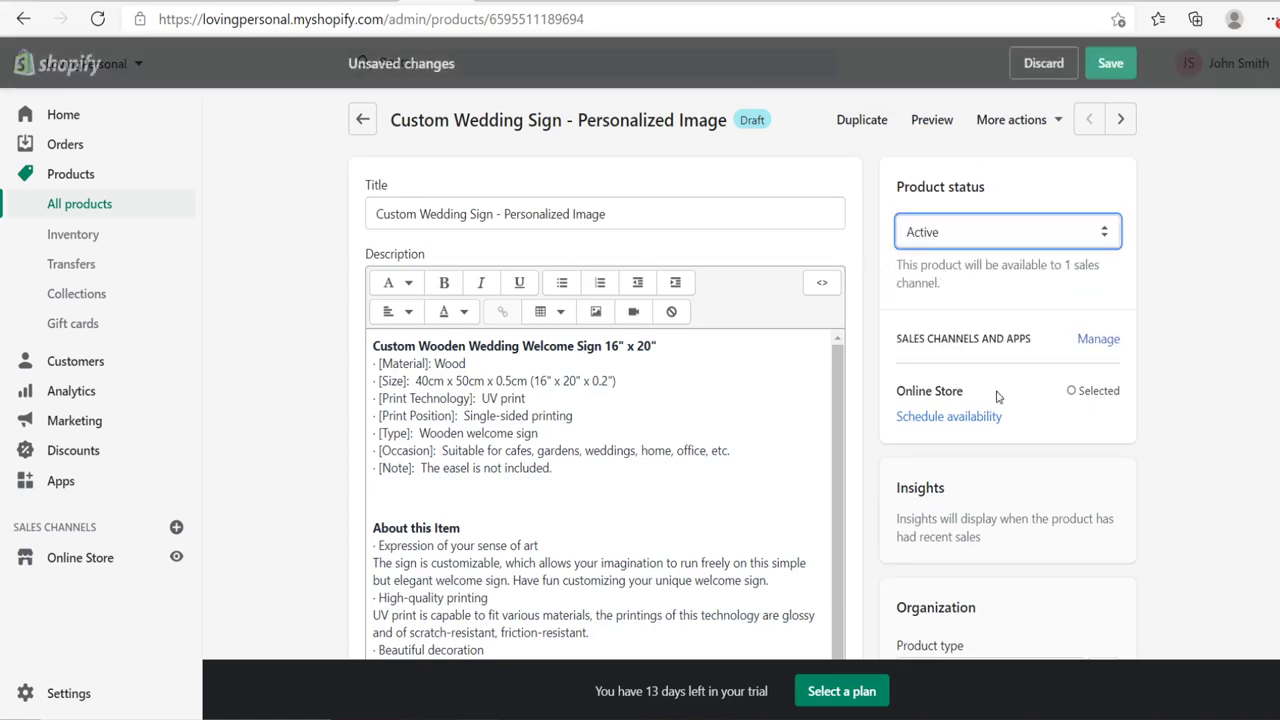
left_click(1110, 63)
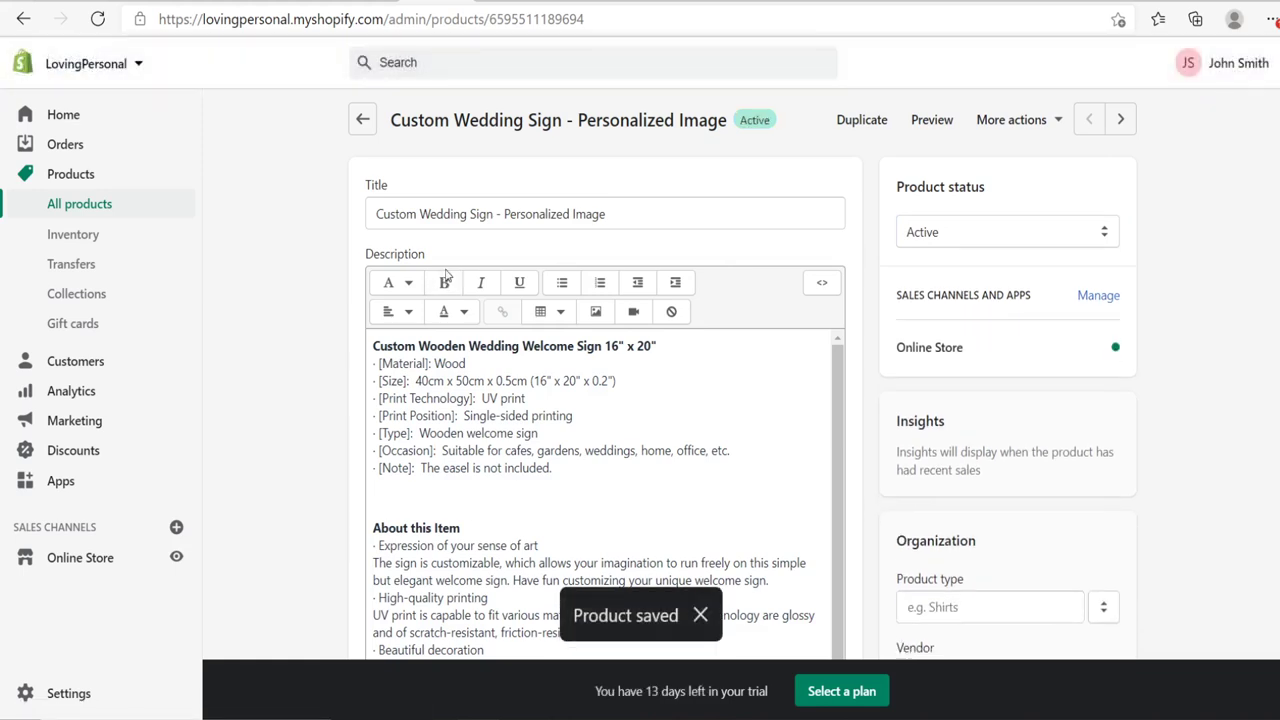
Check how the duplicated sign is listed in the Product Personalizer app.
left_click(62, 484)
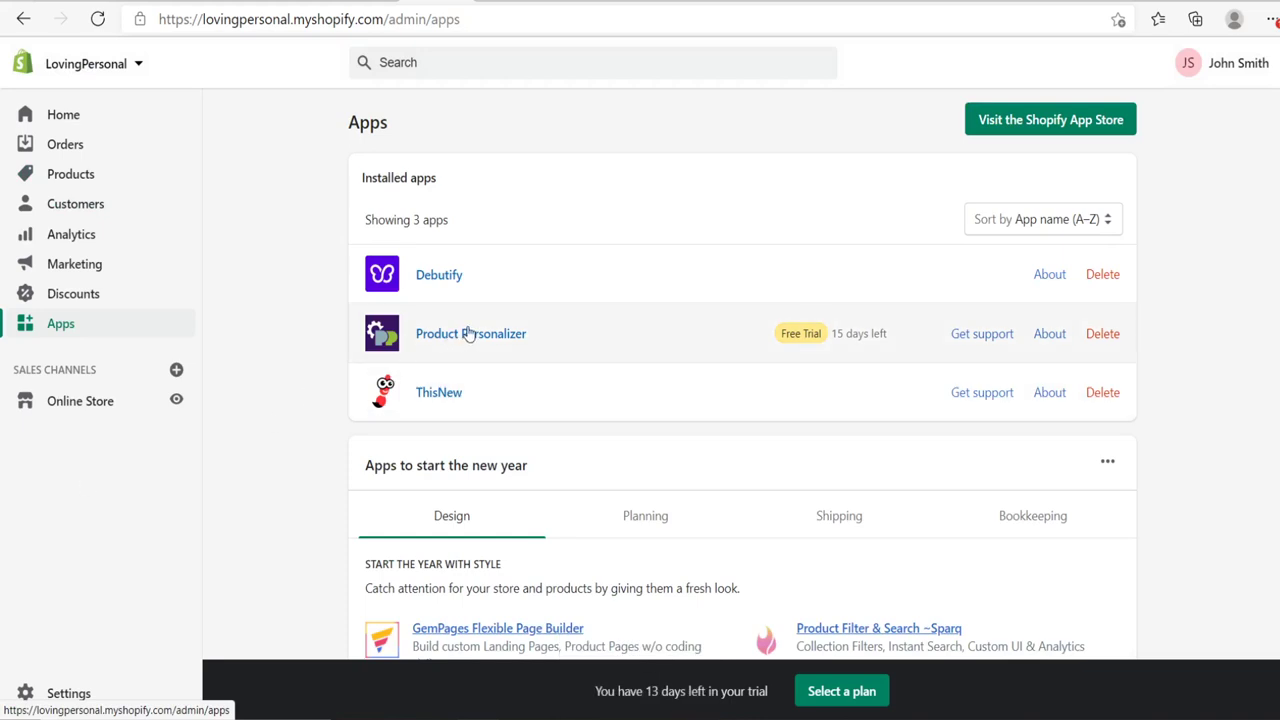
left_click(468, 334)
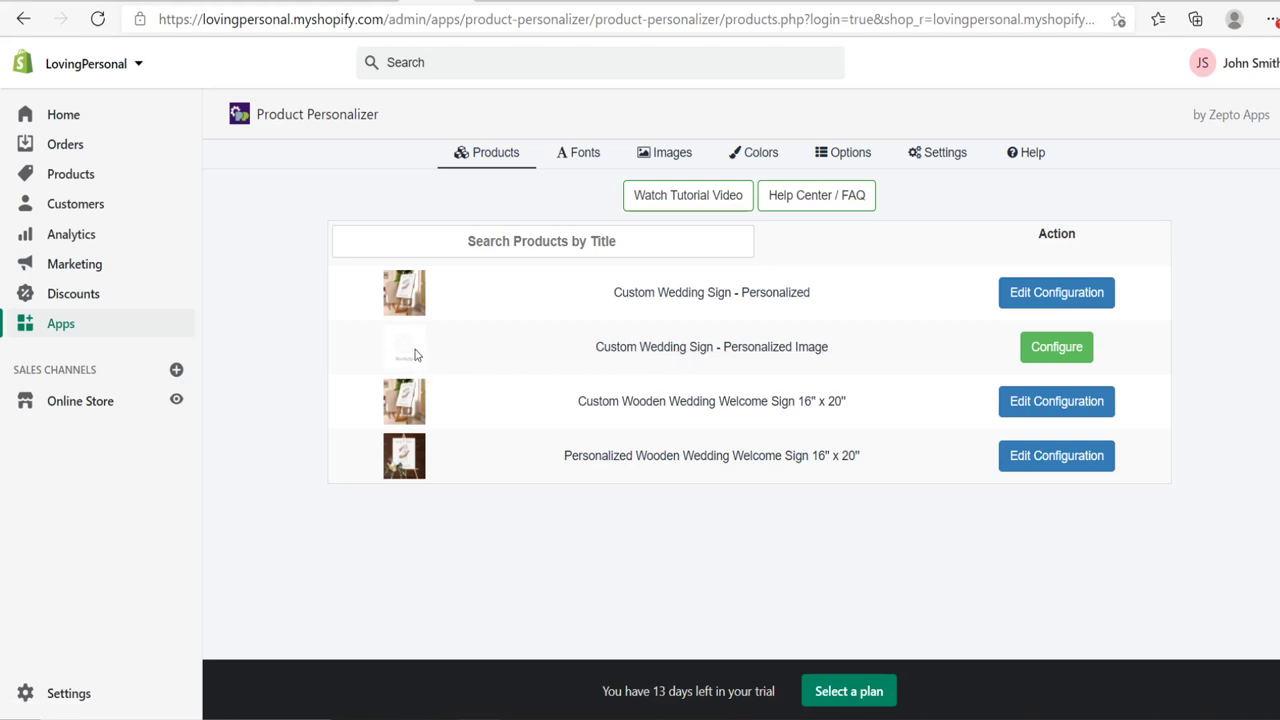
Reopen the Custom Wedding Sign - Personalized Image product and set its available quantity to 50.
left_click(85, 176)
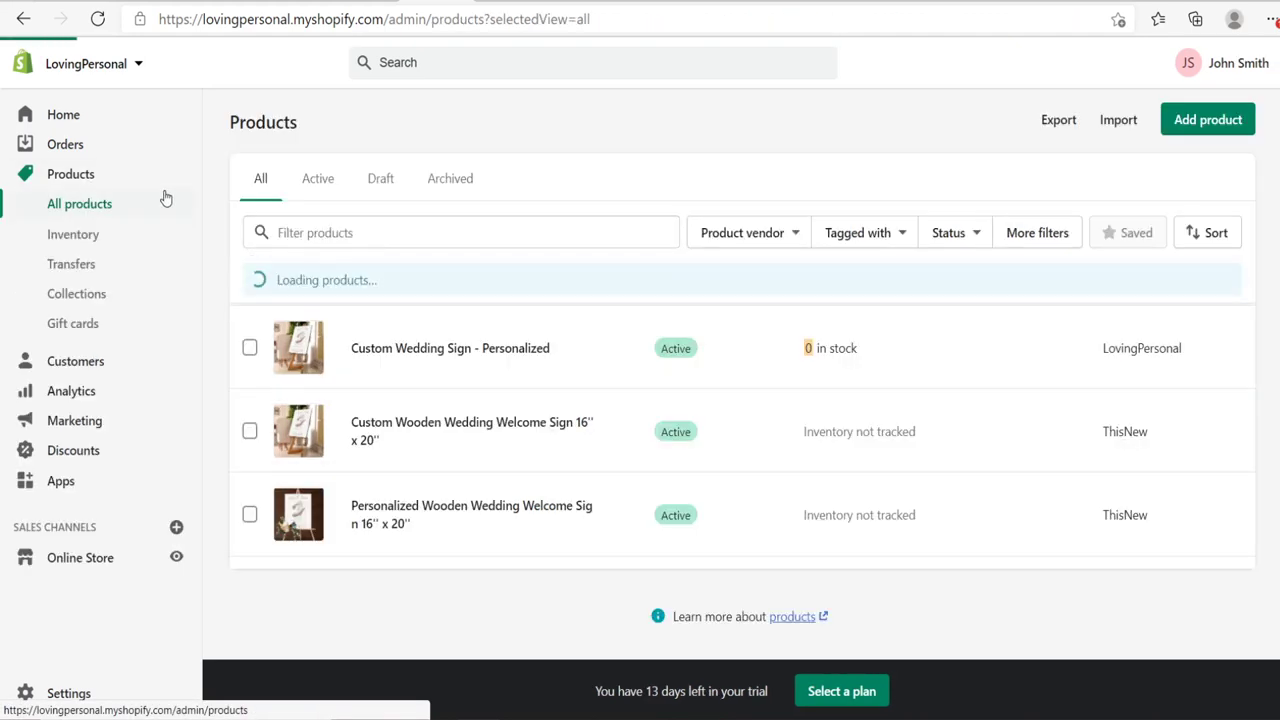
left_click(418, 432)
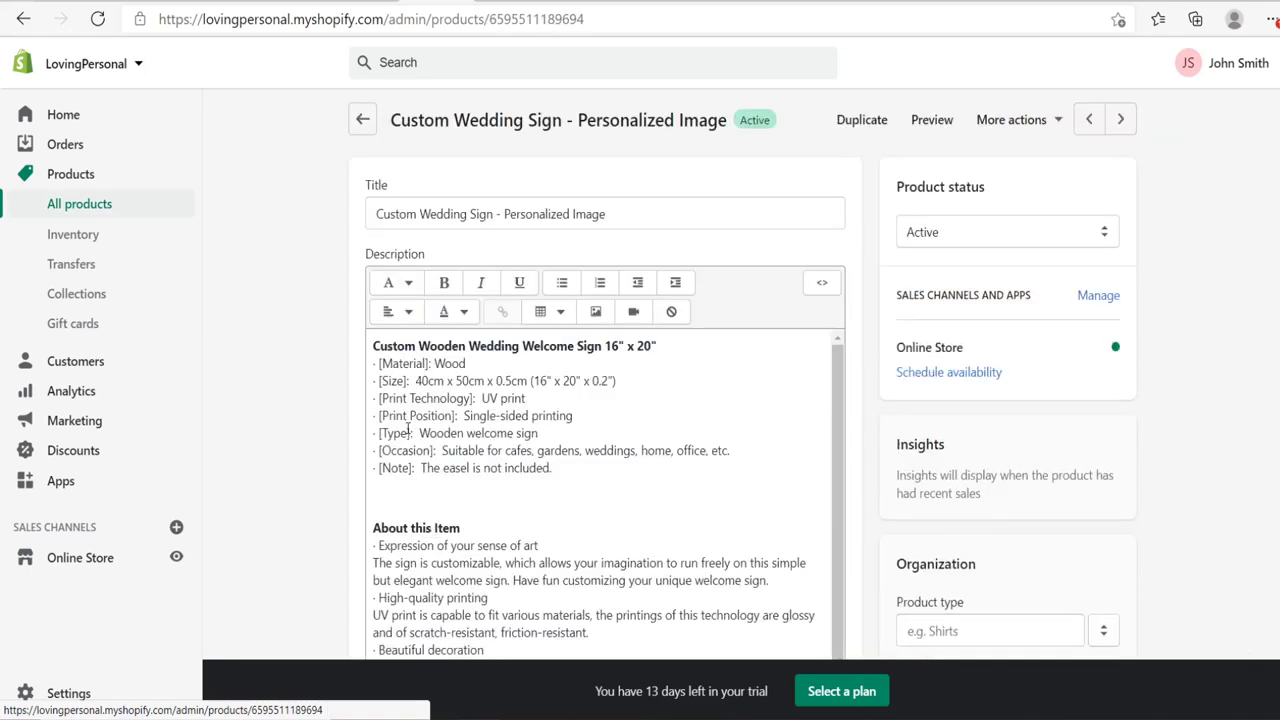
scroll(675, 353, "down", 5)
scroll(675, 353, "down", 10)
scroll(423, 465, "up", 1)
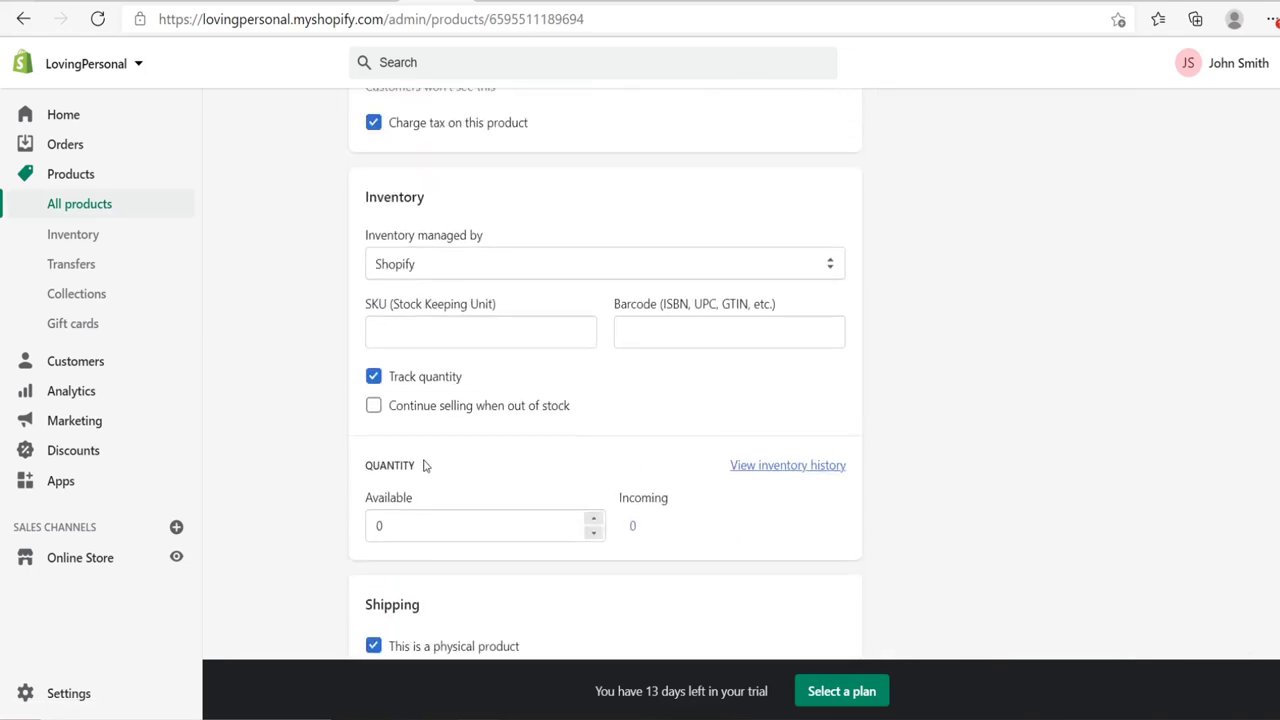
left_click(434, 522)
double_click(381, 526)
type("50")
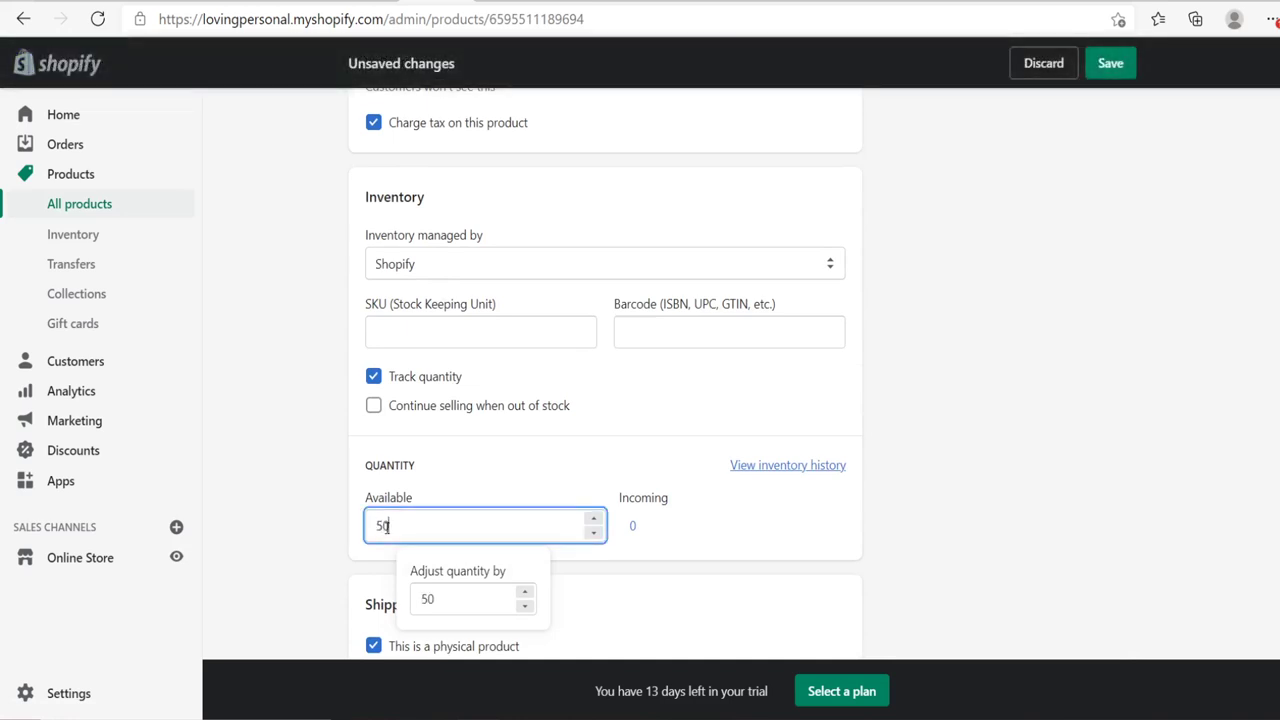
Upload the images profile1 to profile5 from the subfolder inside the Wedding folder to the product's media and save.
scroll(293, 435, "up", 6)
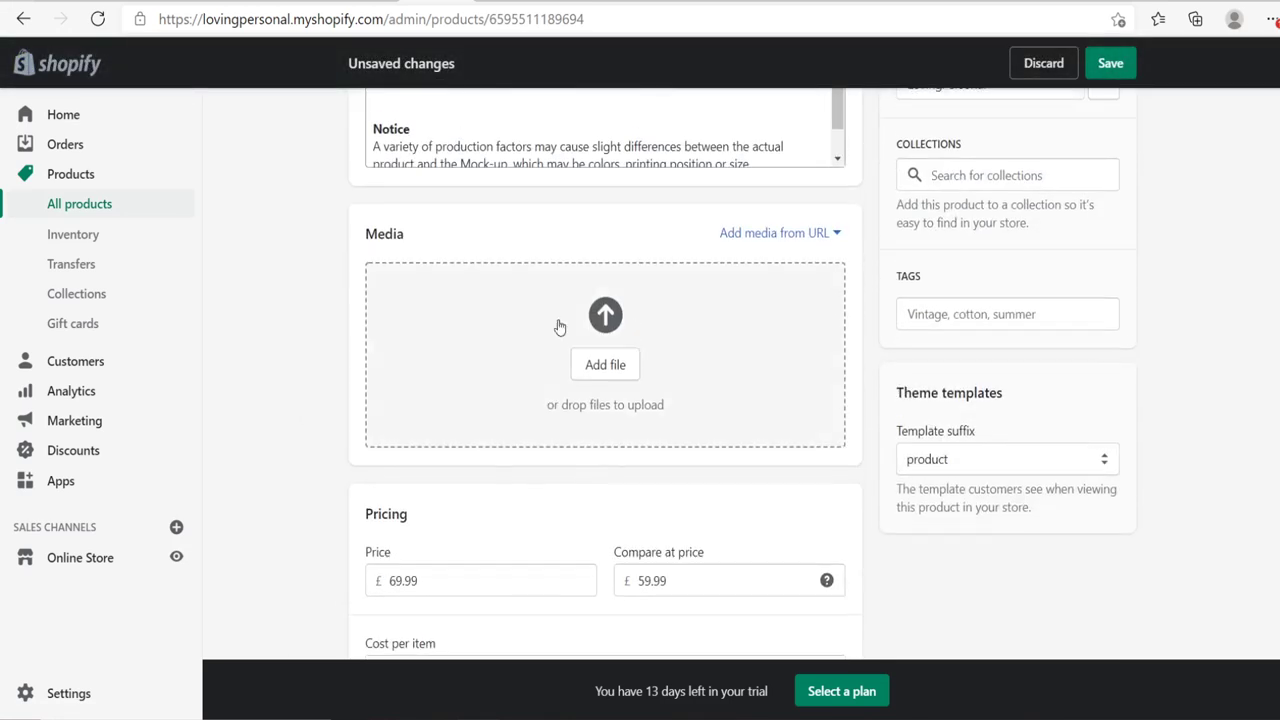
left_click(625, 340)
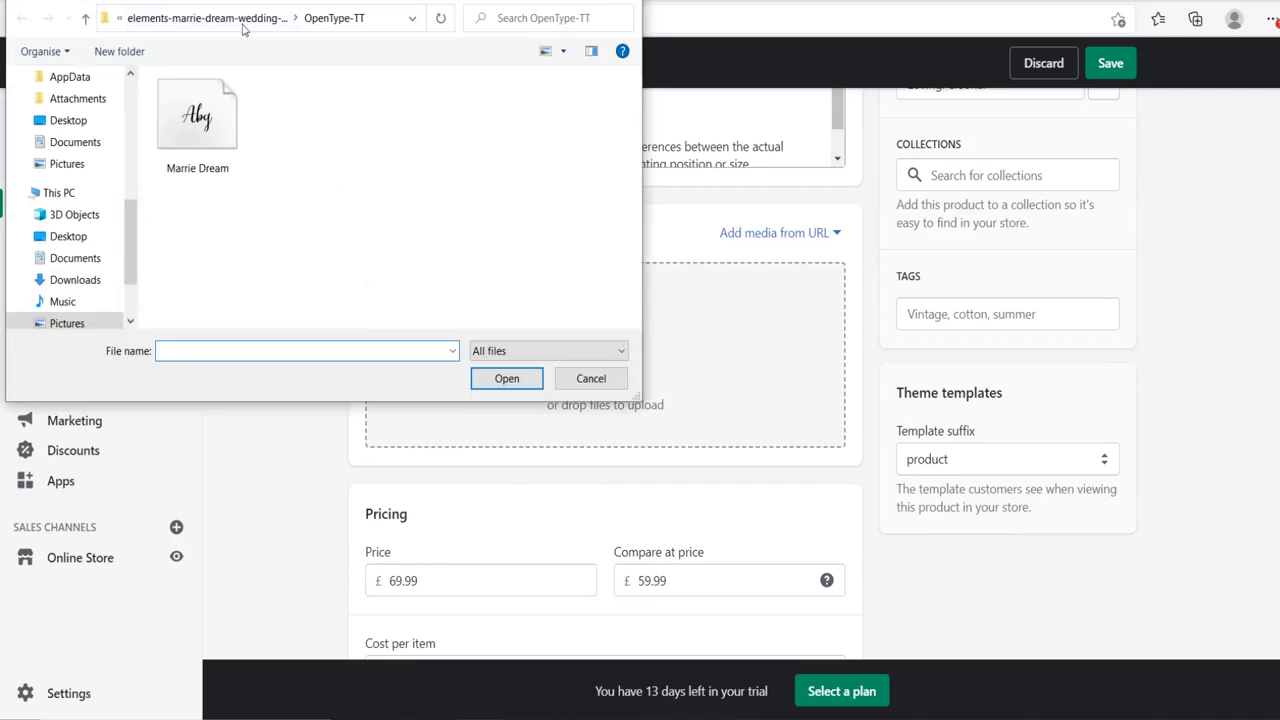
left_click(250, 28)
left_click(148, 20)
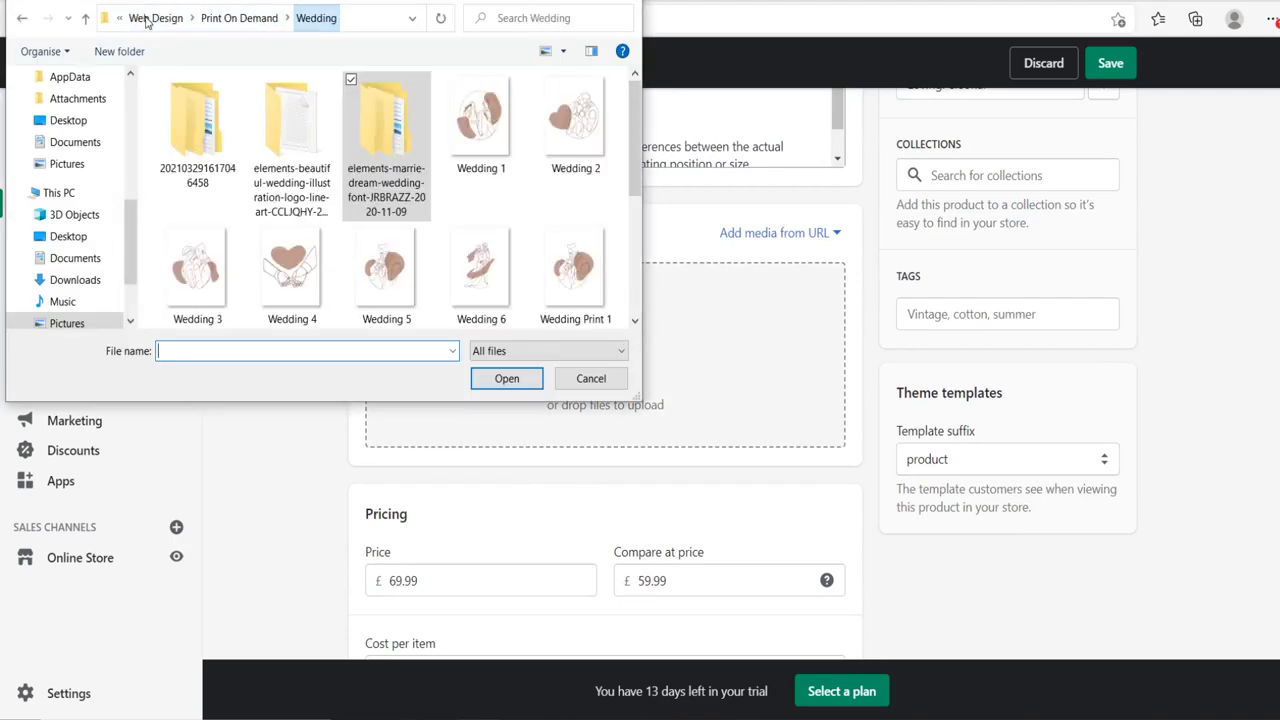
double_click(217, 113)
double_click(195, 118)
left_click(395, 125)
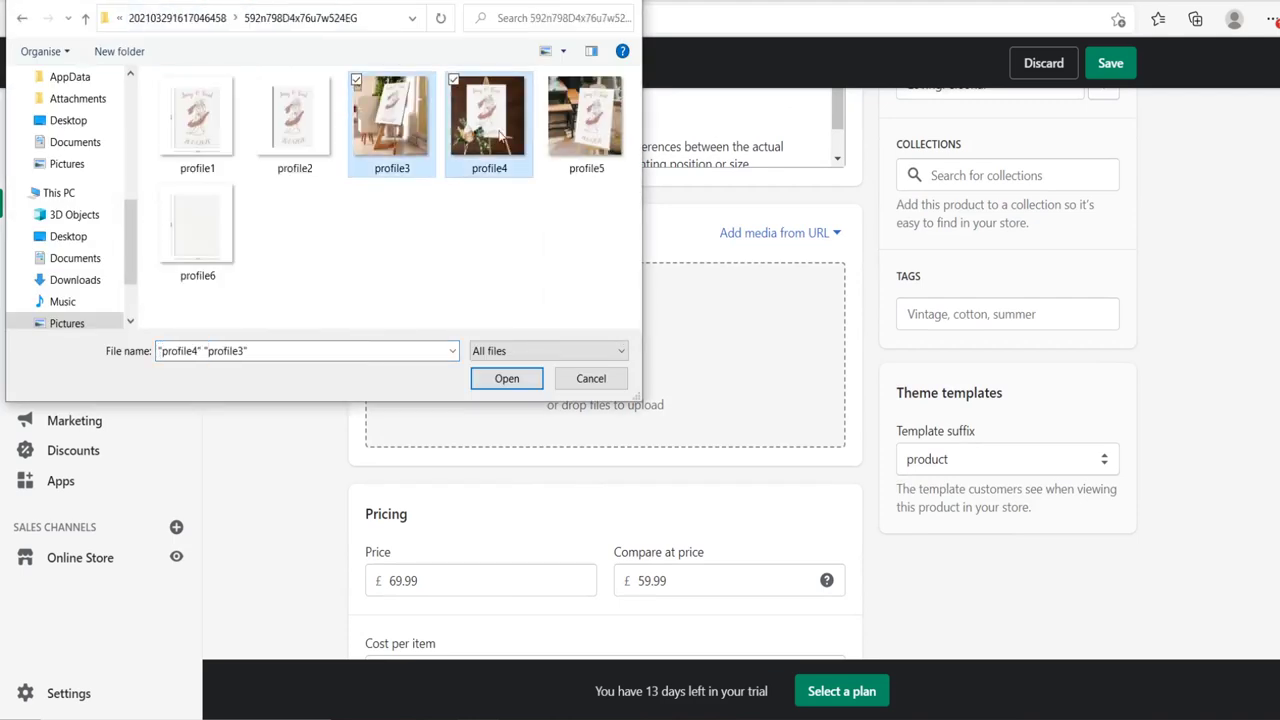
left_click(585, 118, "shift")
left_click(294, 118, "ctrl")
left_click(197, 118, "ctrl")
left_click(506, 378)
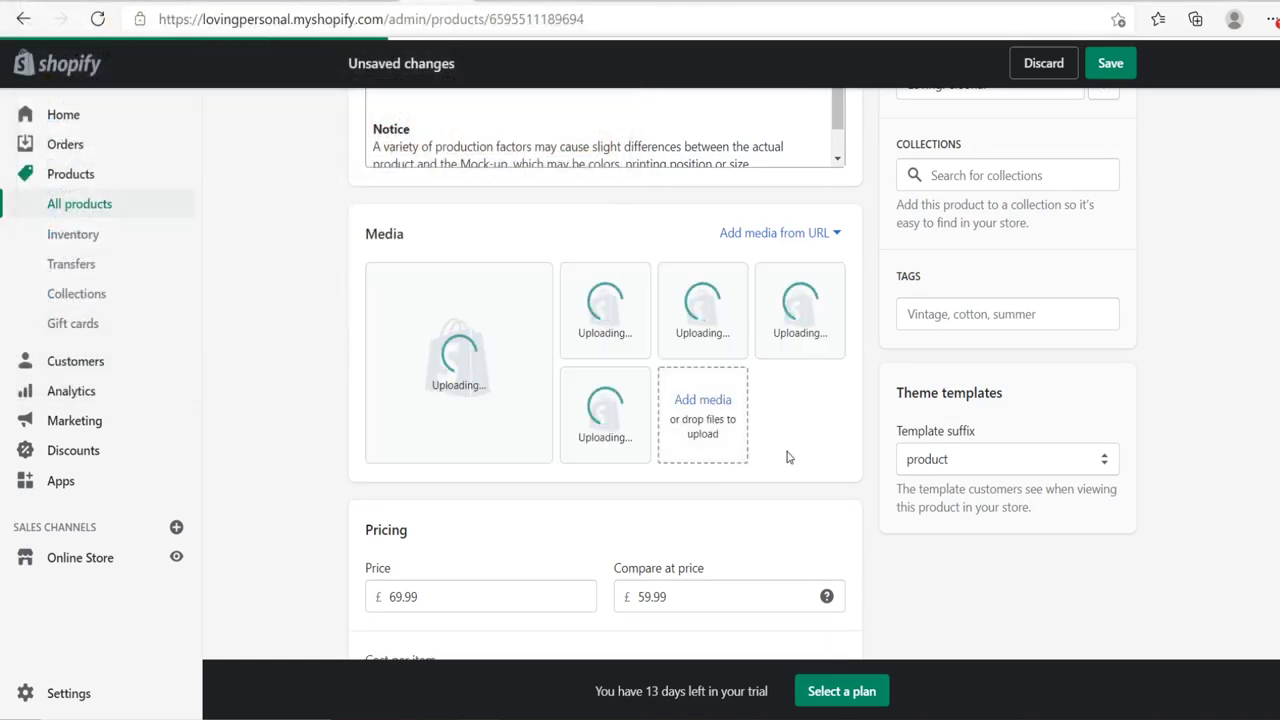
left_click(1110, 64)
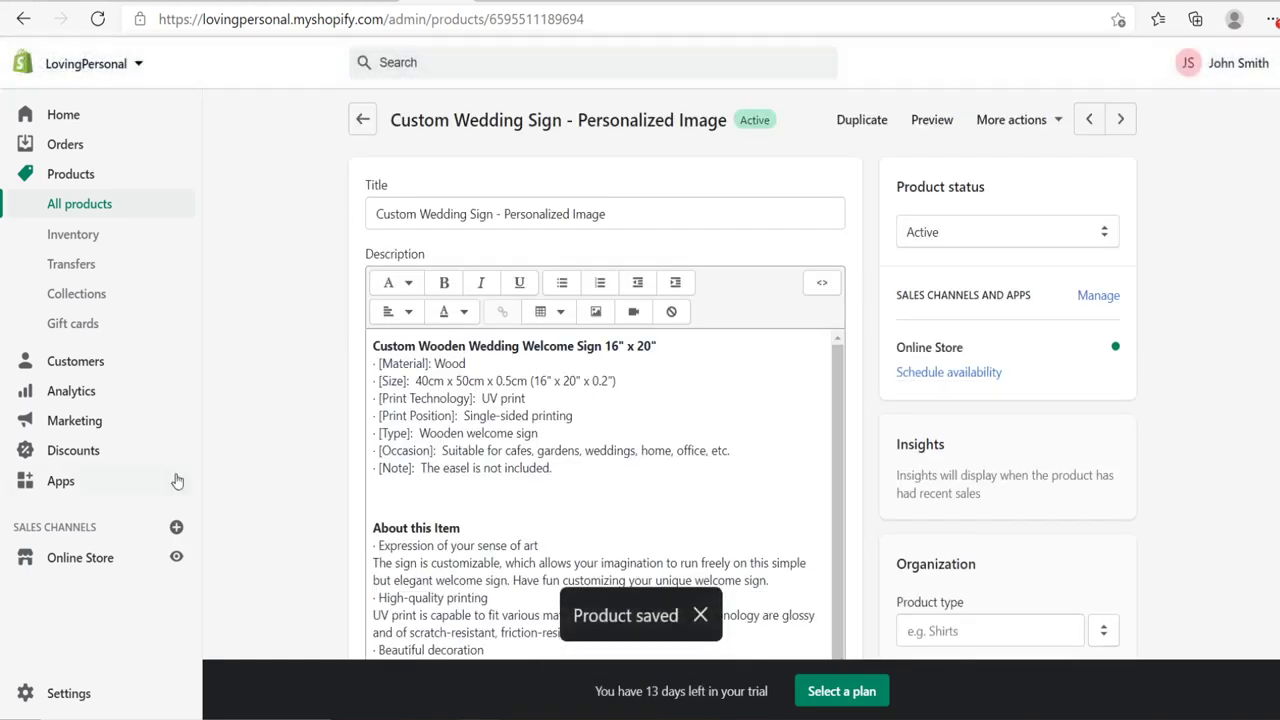
Open the Product Personalizer configuration for Custom Wedding Sign - Personalized Image and look over its default text field.
left_click(106, 481)
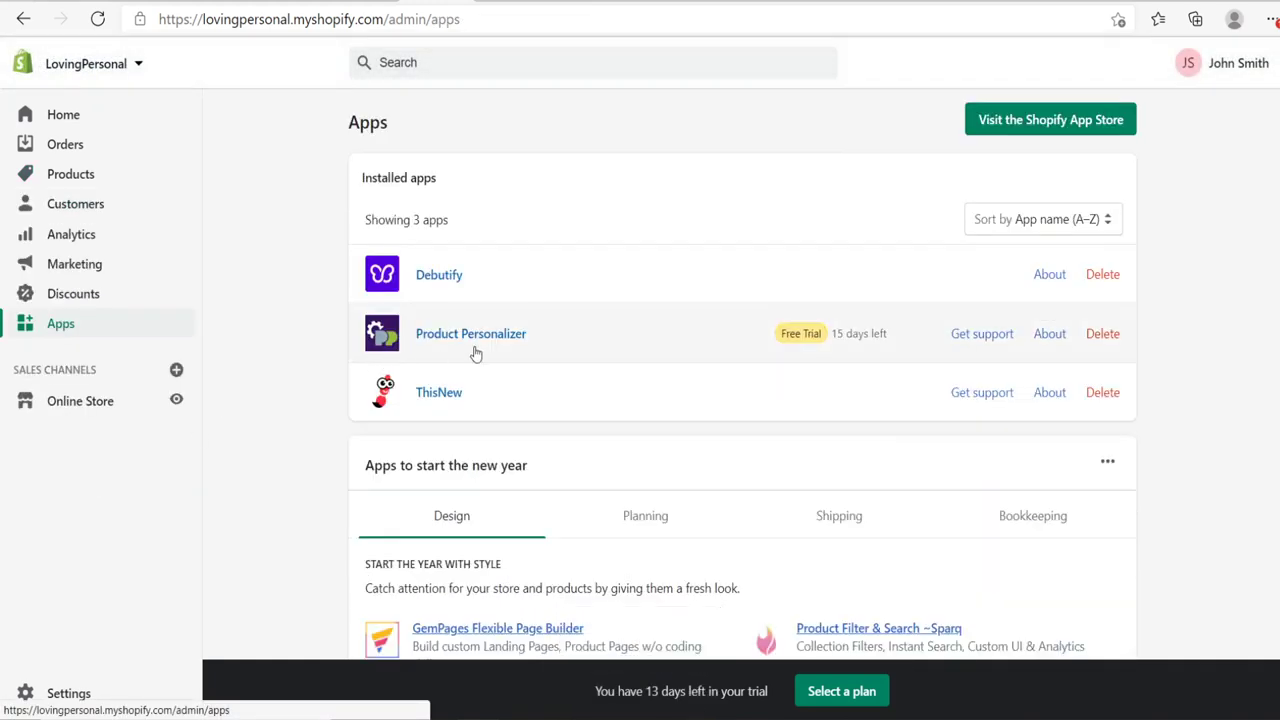
left_click(495, 342)
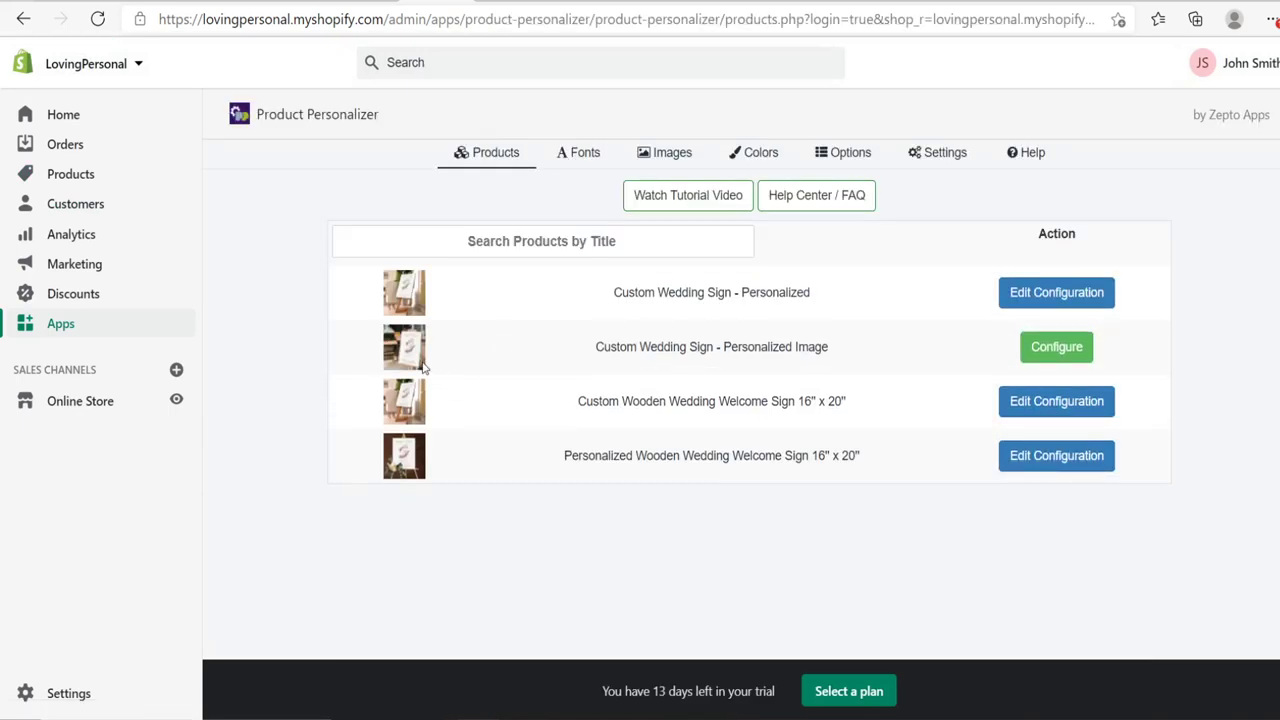
left_click(1037, 360)
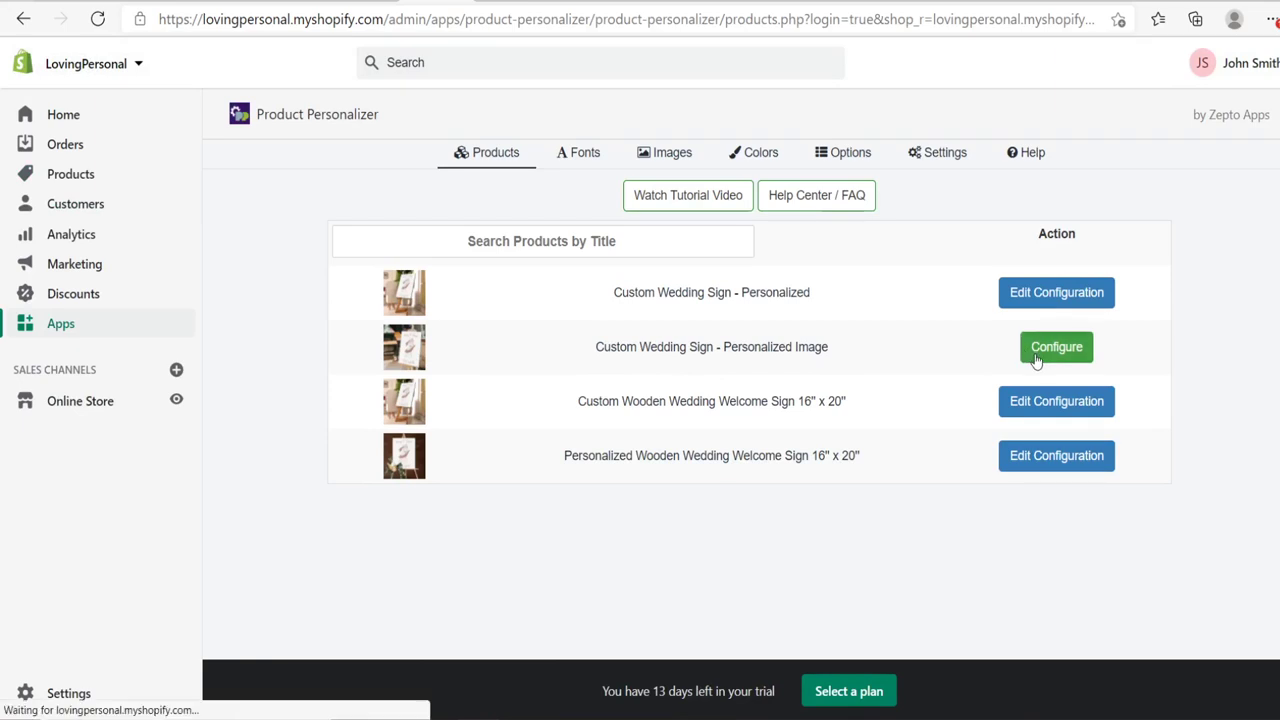
scroll(891, 347, "down", 1)
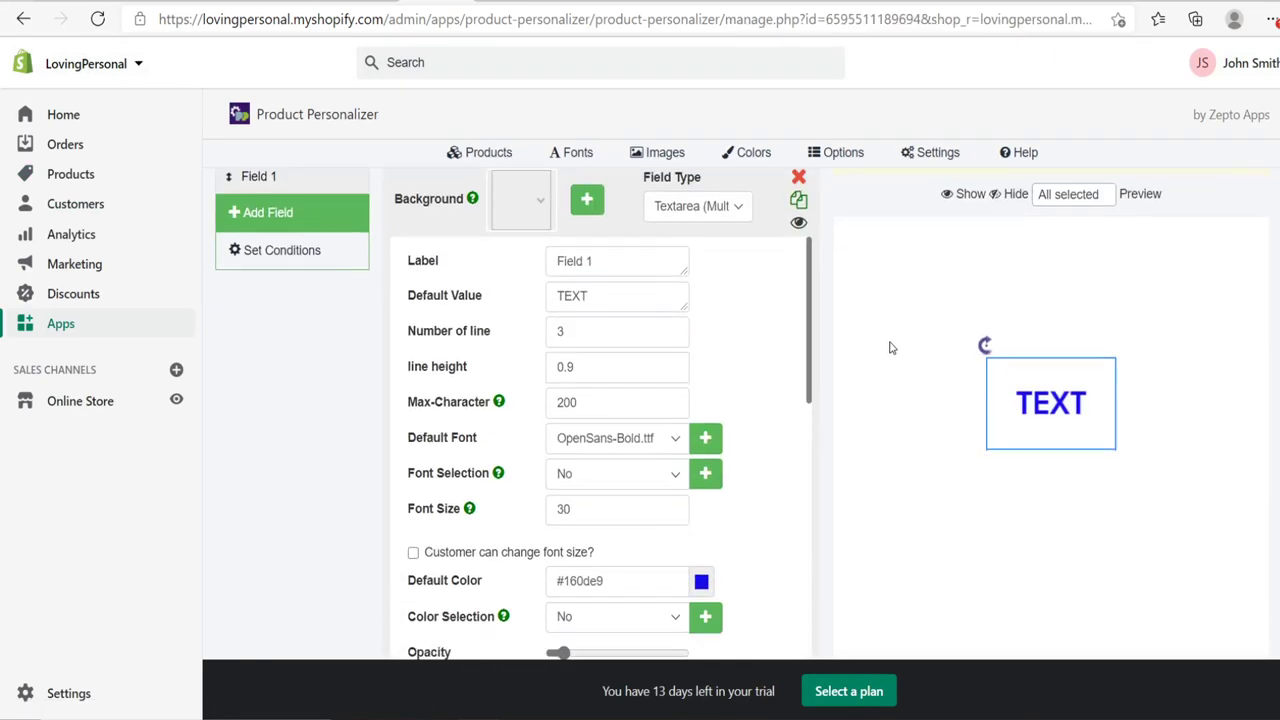
scroll(608, 310, "up", 1)
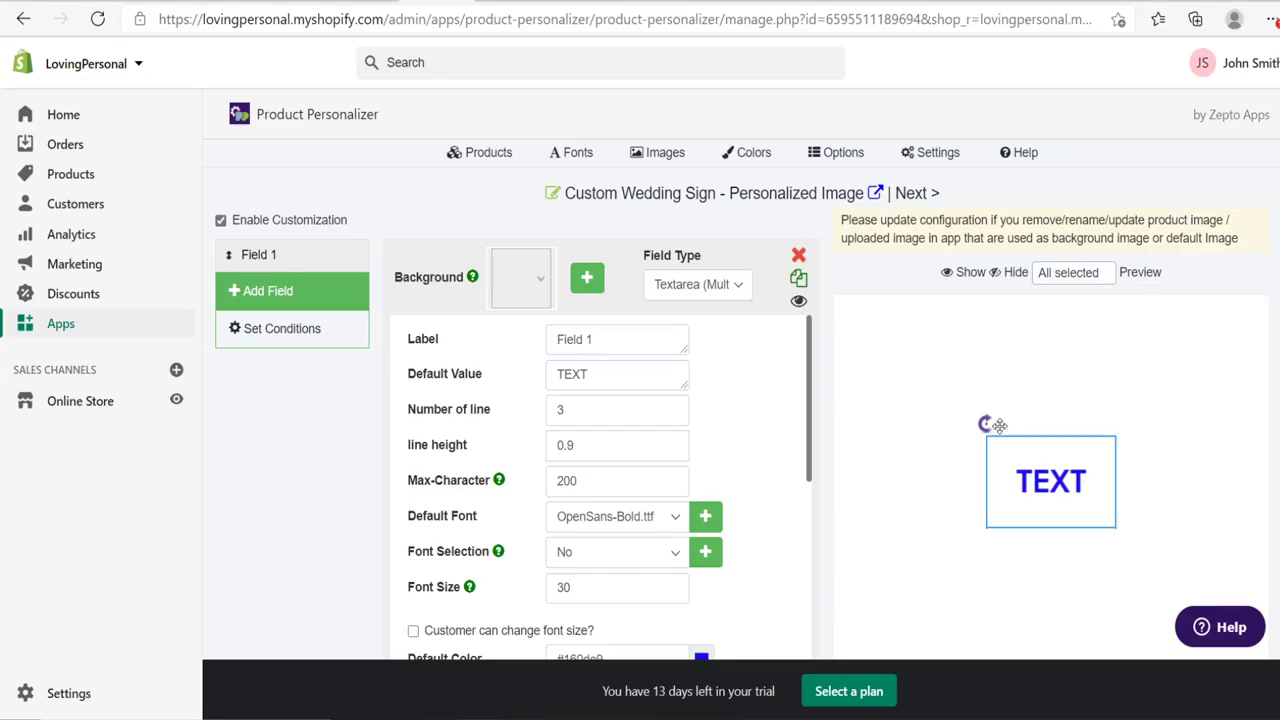
scroll(1205, 385, "down", 1)
scroll(1090, 540, "up", 1)
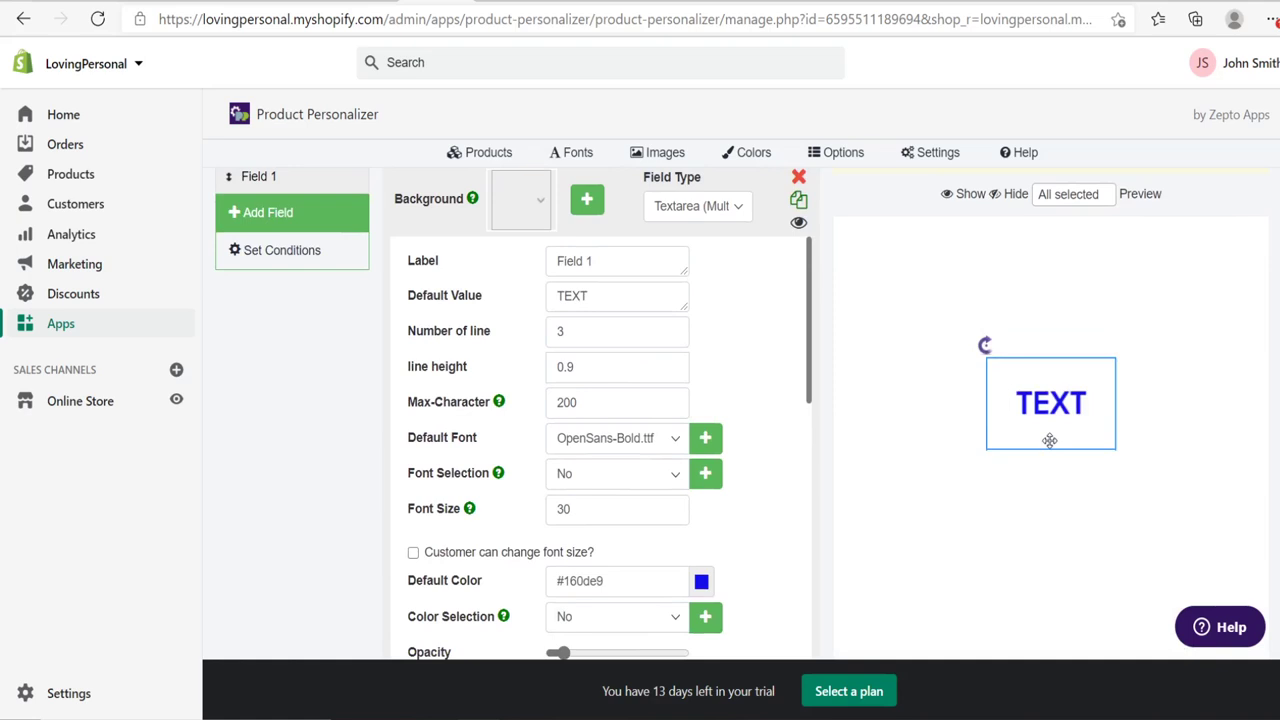
scroll(665, 373, "up", 1)
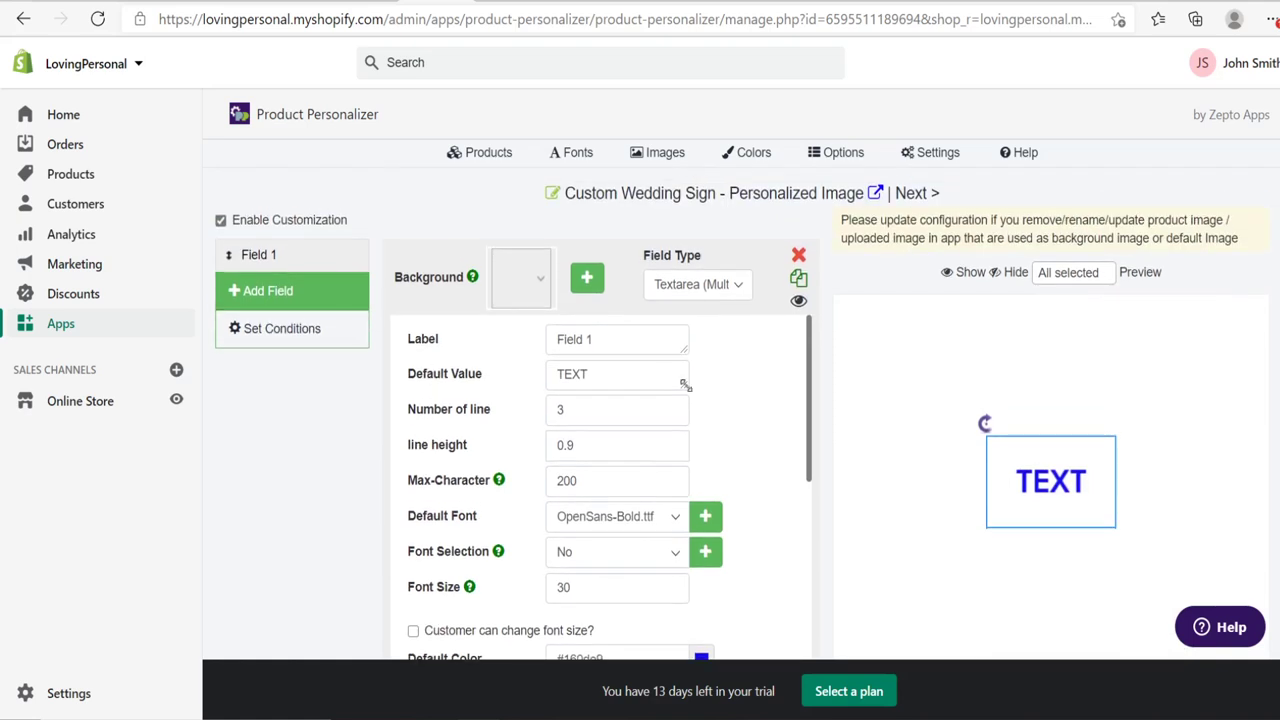
Label the first field Name and enter the couple's sample first names, joined by an ampersand, as its default value.
left_click_drag(618, 338, 506, 341)
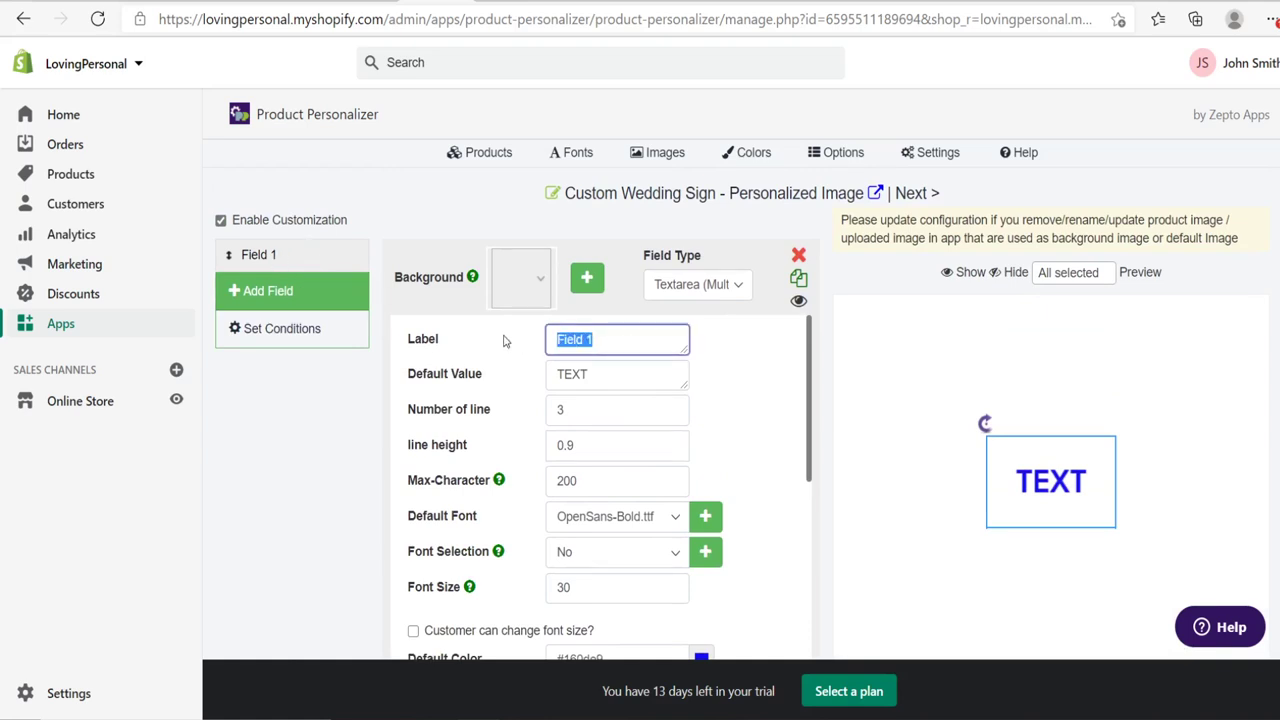
type("Name")
key("Tab")
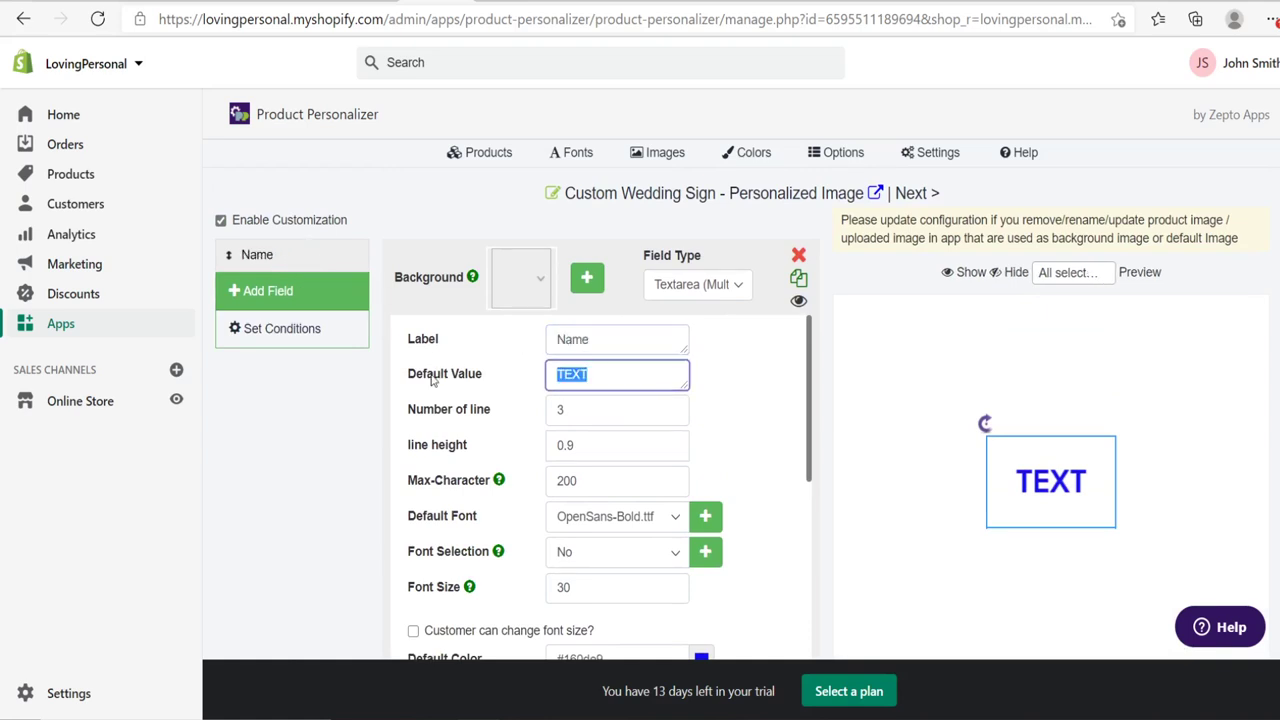
type("John &")
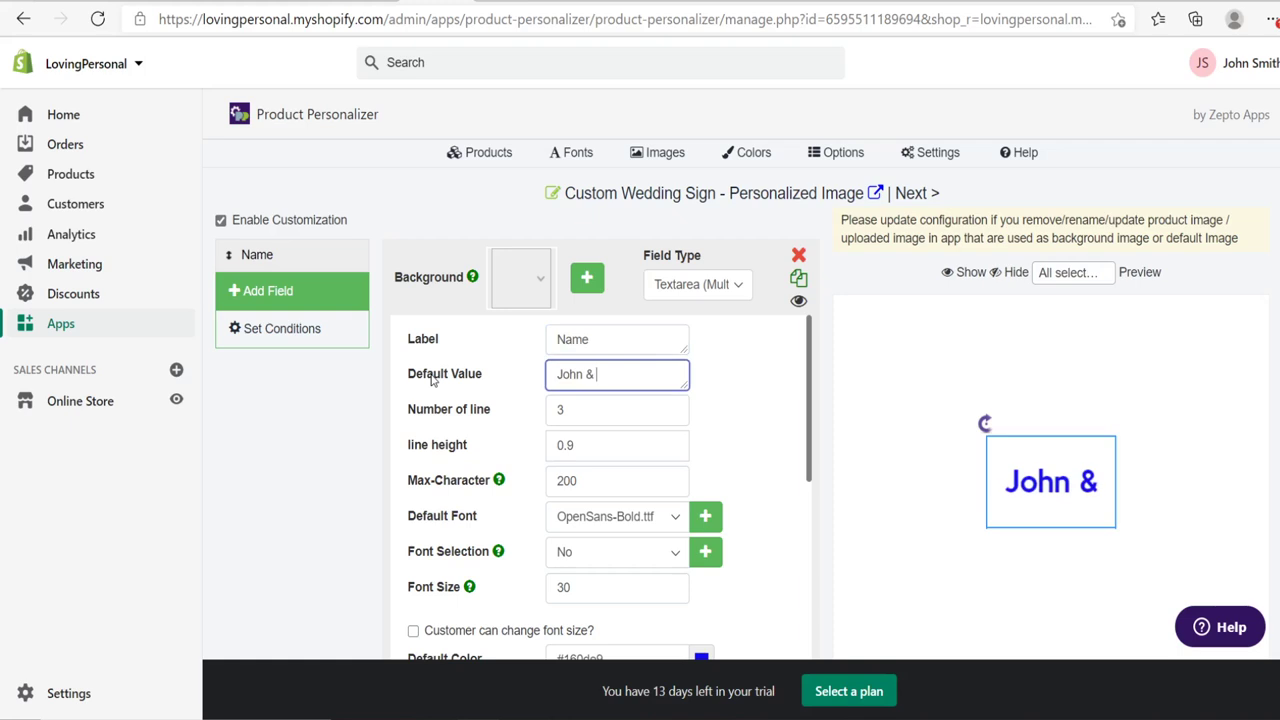
type(" Jane")
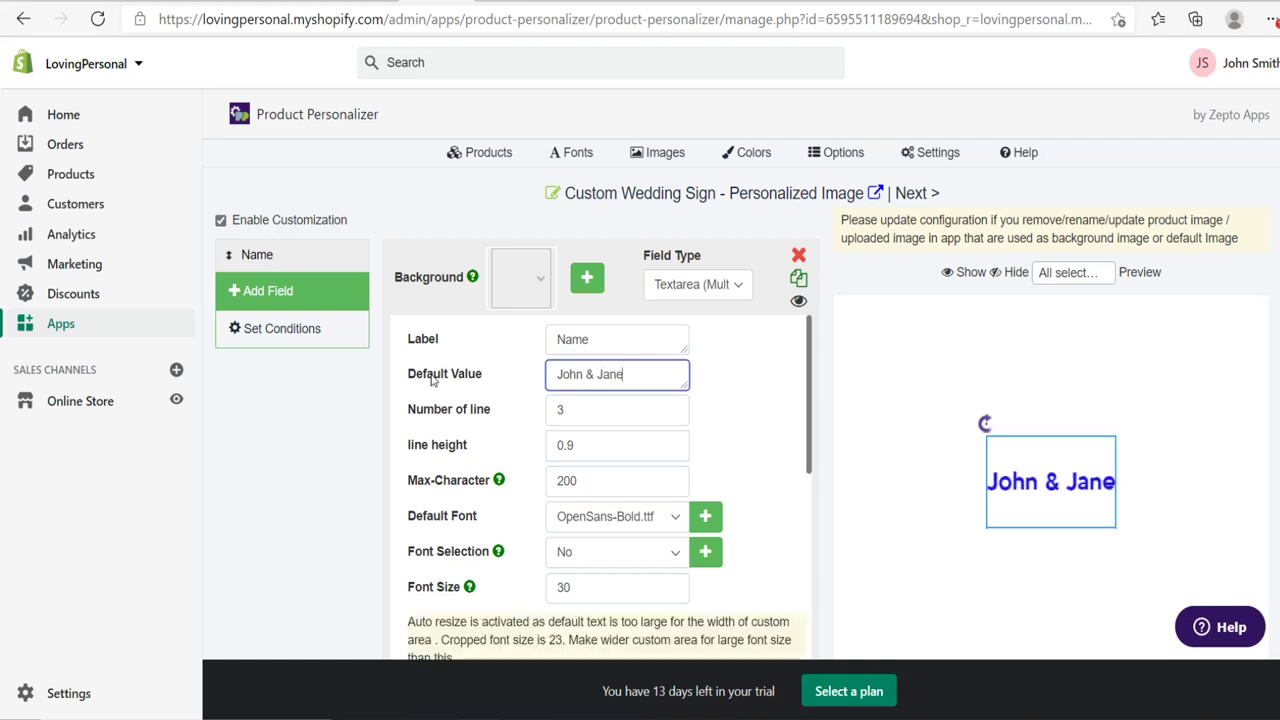
Set the Name field's default font to Marrie-dream.
left_click(665, 522)
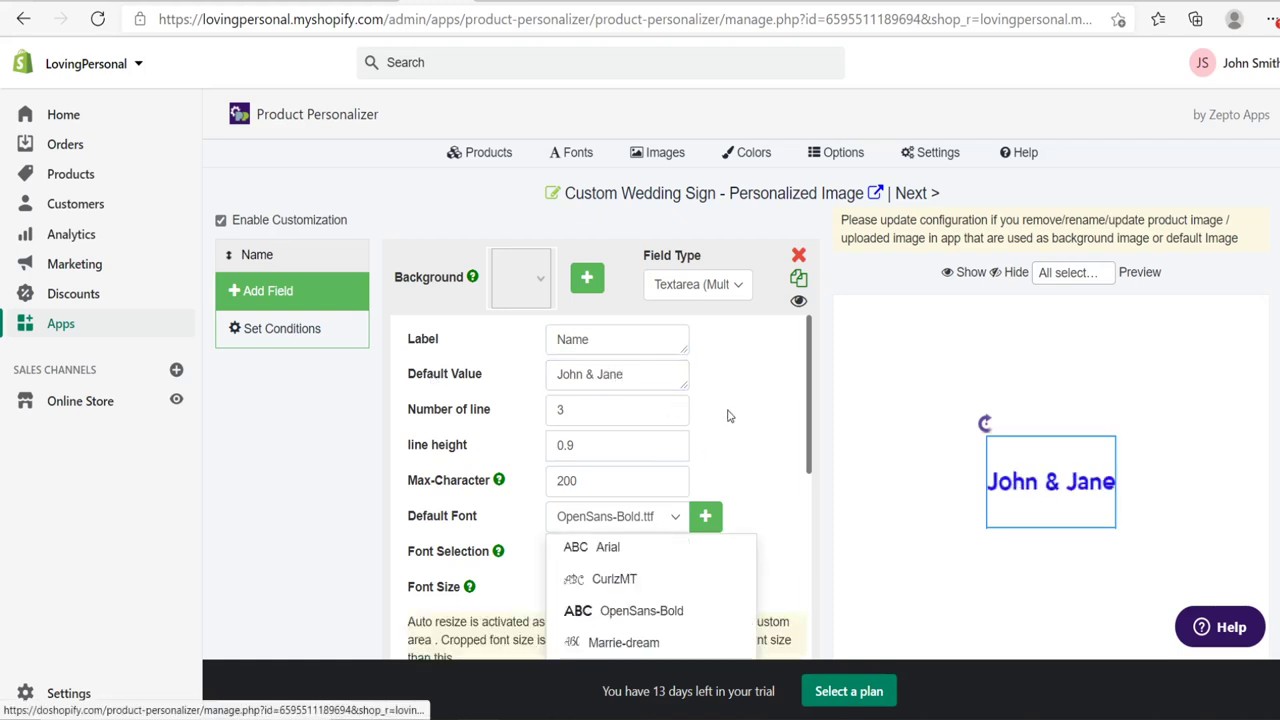
scroll(630, 380, "down", 1)
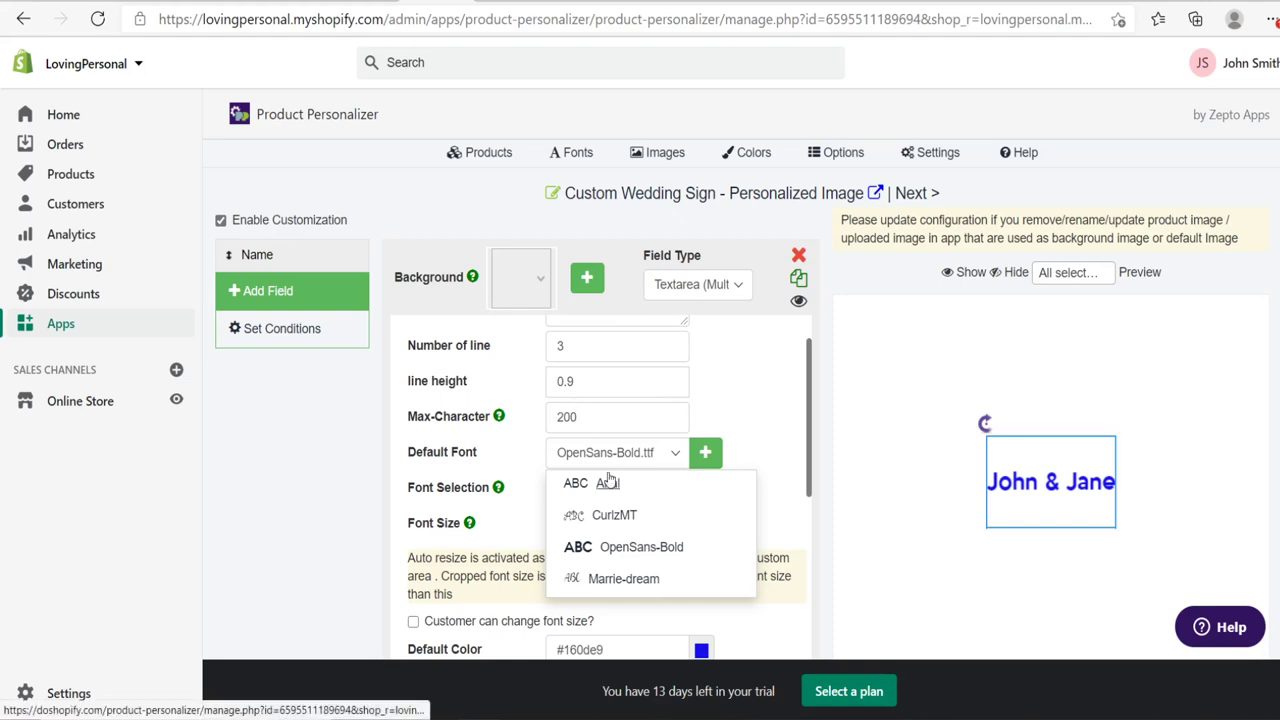
left_click(624, 579)
Look up the foreground colour's hex code in the Photoshop artwork and set the Name field's default color to #c49e8d.
scroll(651, 486, "down", 3)
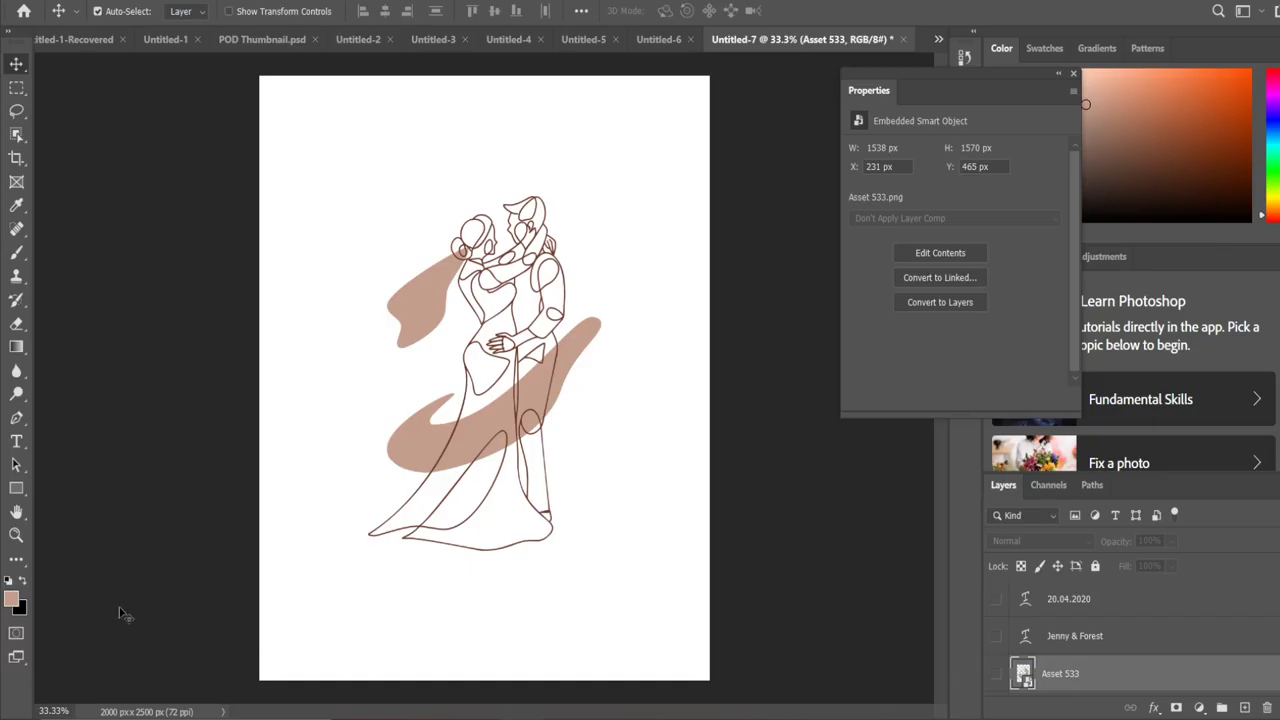
left_click(13, 598)
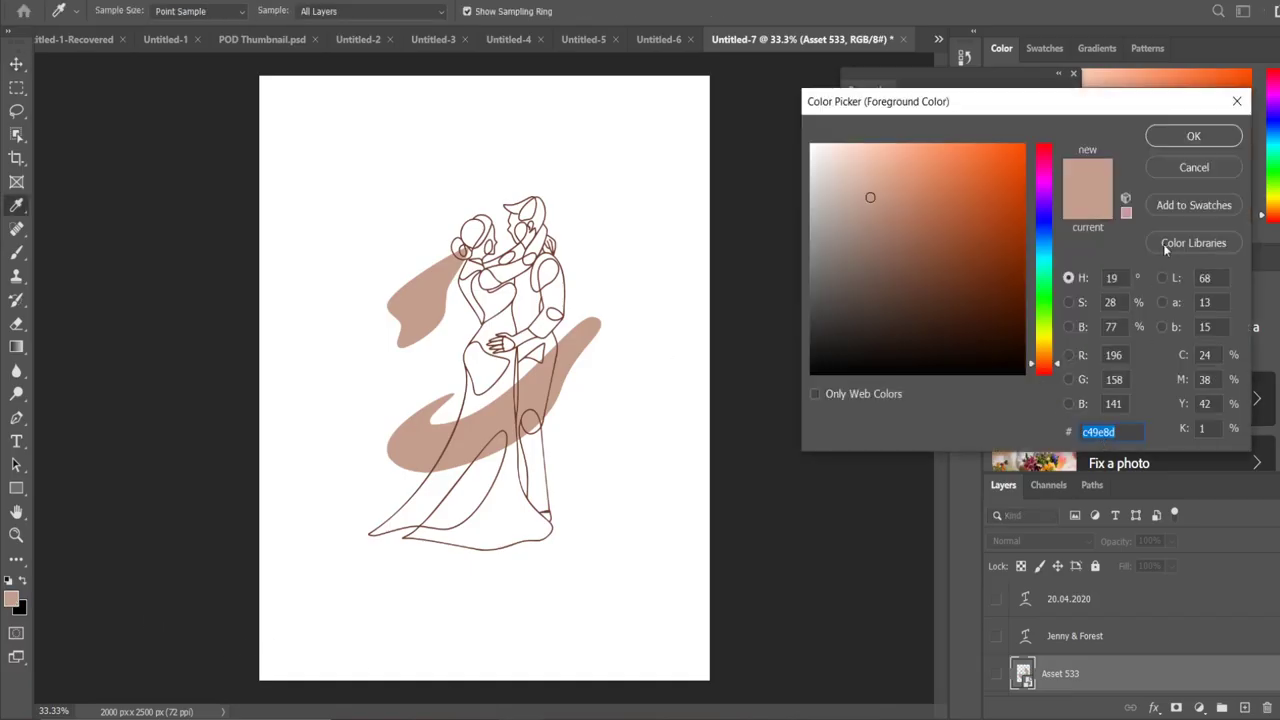
left_click(1185, 141)
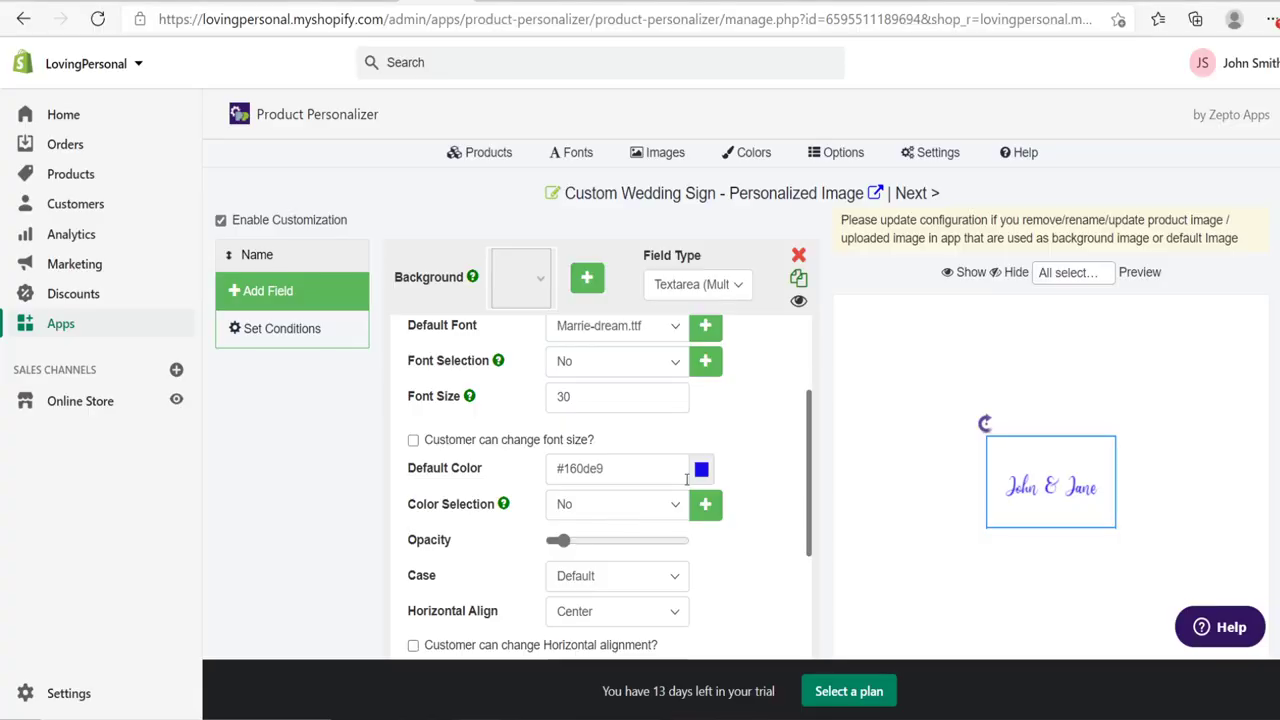
left_click(702, 476)
scroll(660, 550, "down", 1)
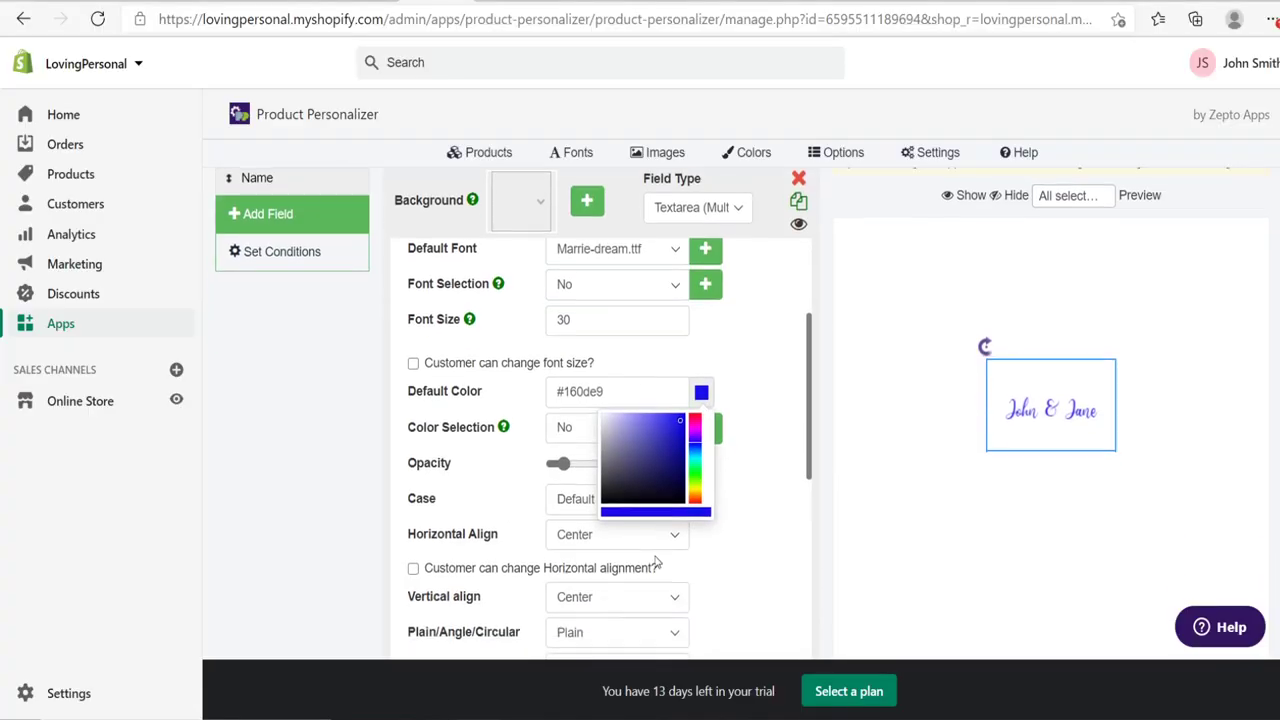
triple_click(585, 391)
type("#c49e8d")
Set the Name field's font size to 70 and widen its text box to about 83% of the preview.
left_click_drag(672, 319, 420, 330)
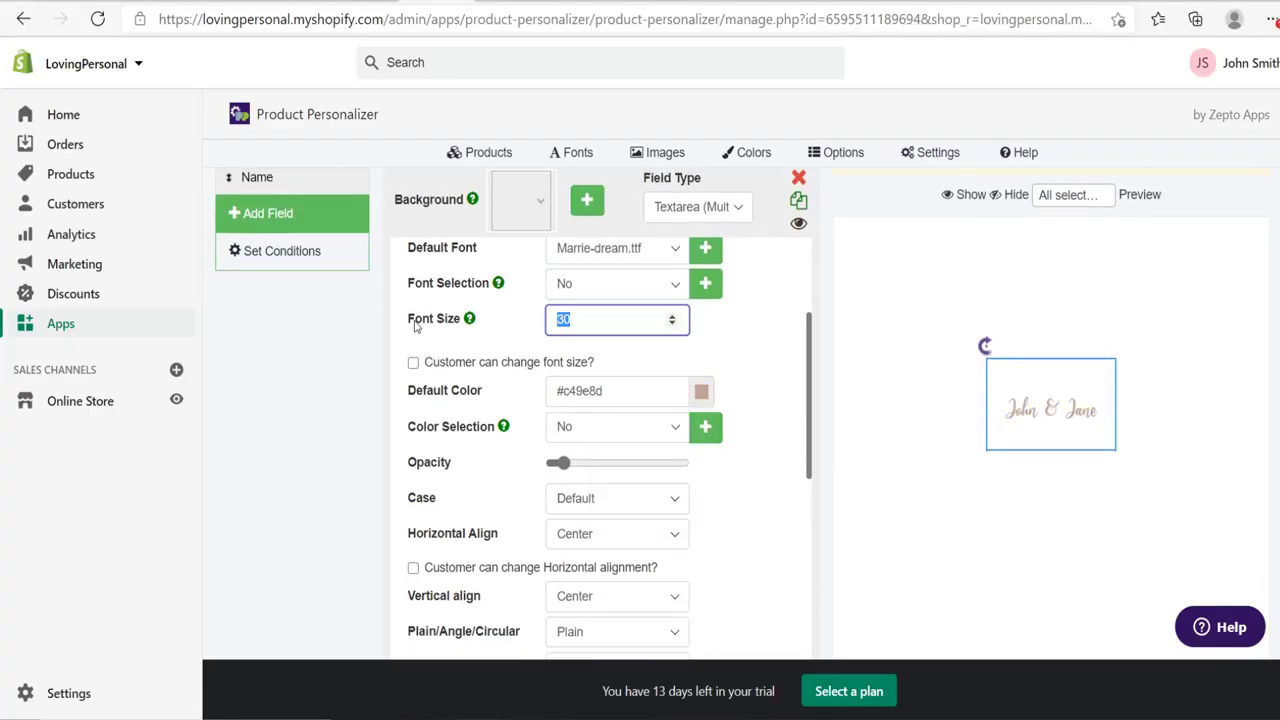
type("70")
left_click_drag(984, 358, 834, 358)
left_click_drag(1119, 388, 1268, 400)
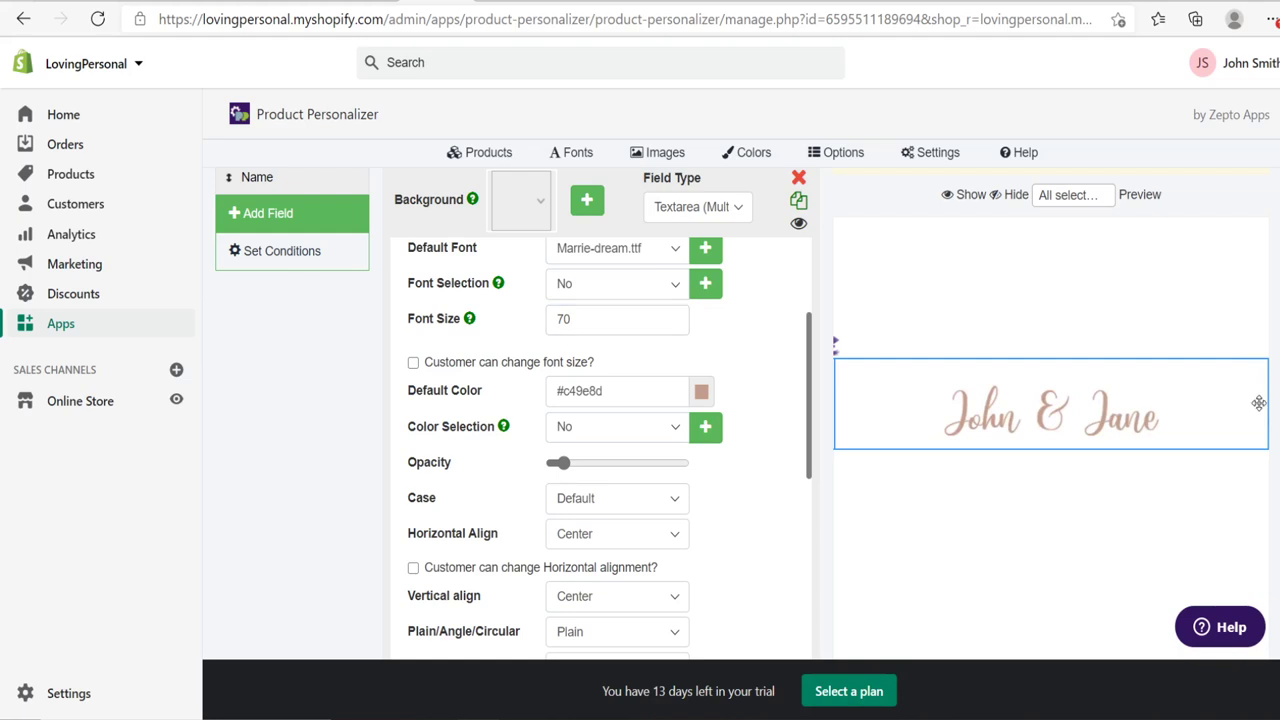
left_click_drag(1268, 402, 1193, 400)
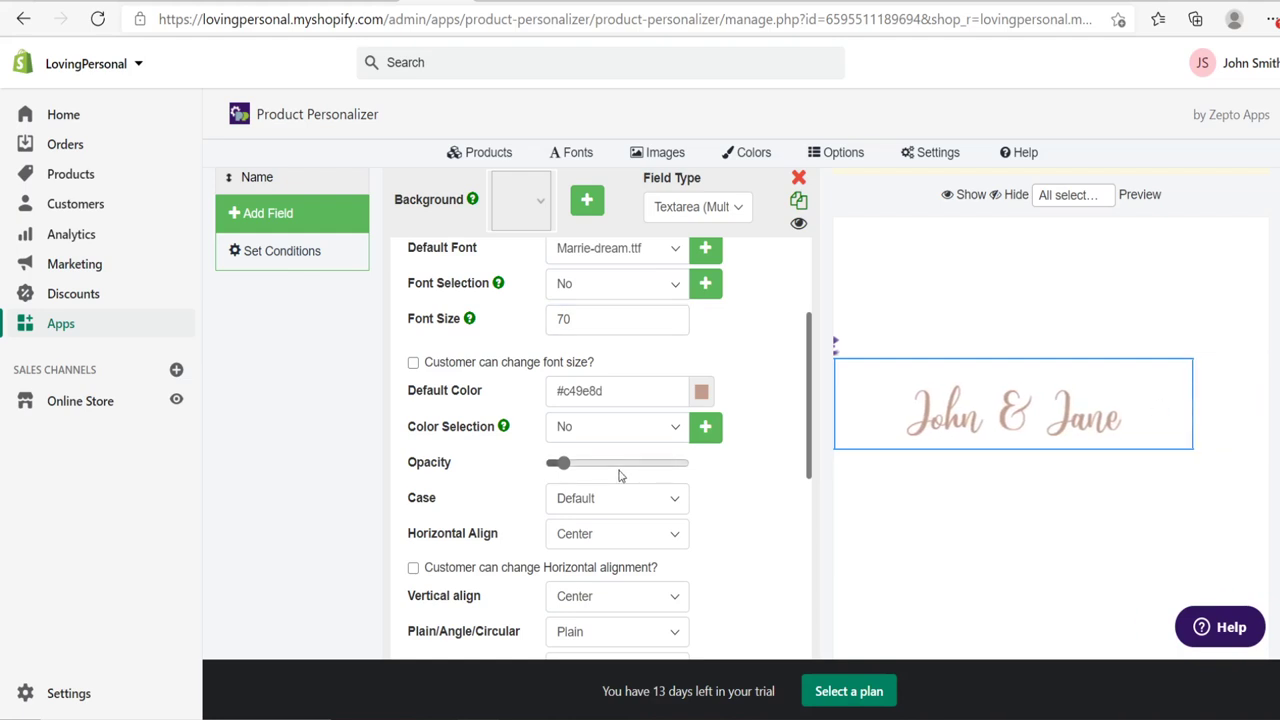
Move the name text box to the upper edge of the preview area and set its X position to 50%.
scroll(630, 475, "down", 3)
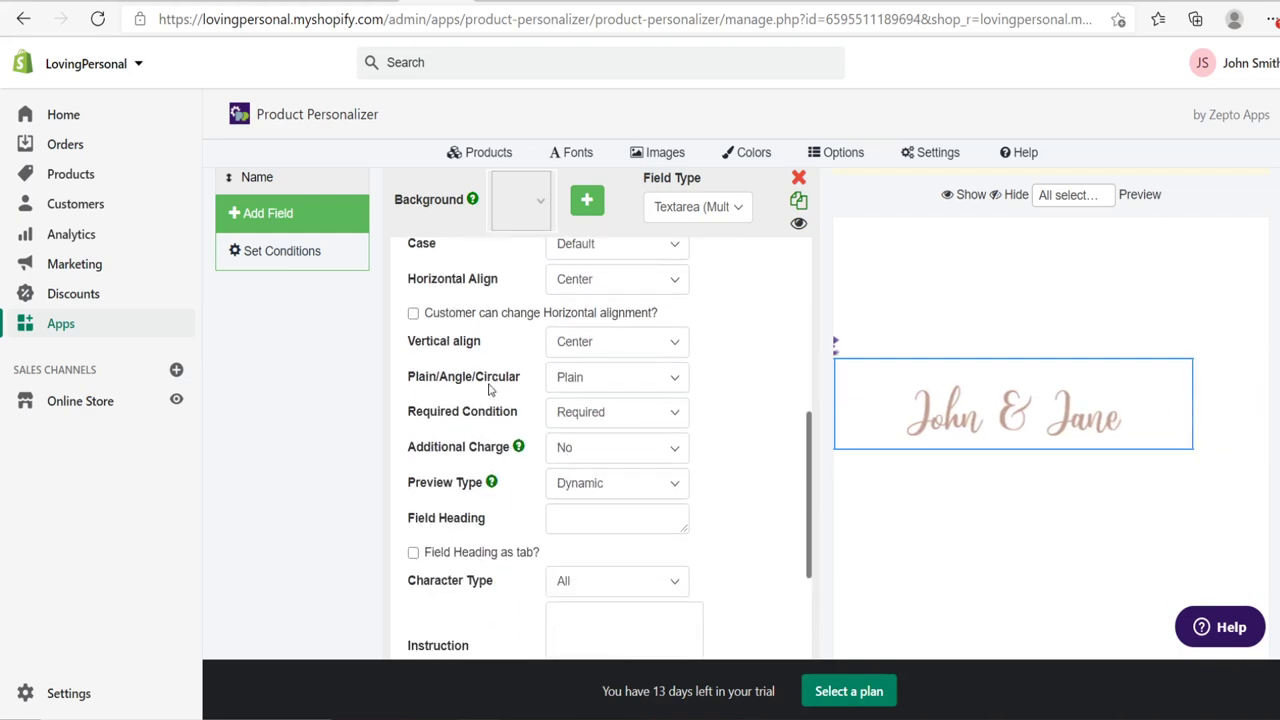
scroll(563, 471, "down", 2)
left_click_drag(968, 408, 1030, 263)
double_click(613, 512)
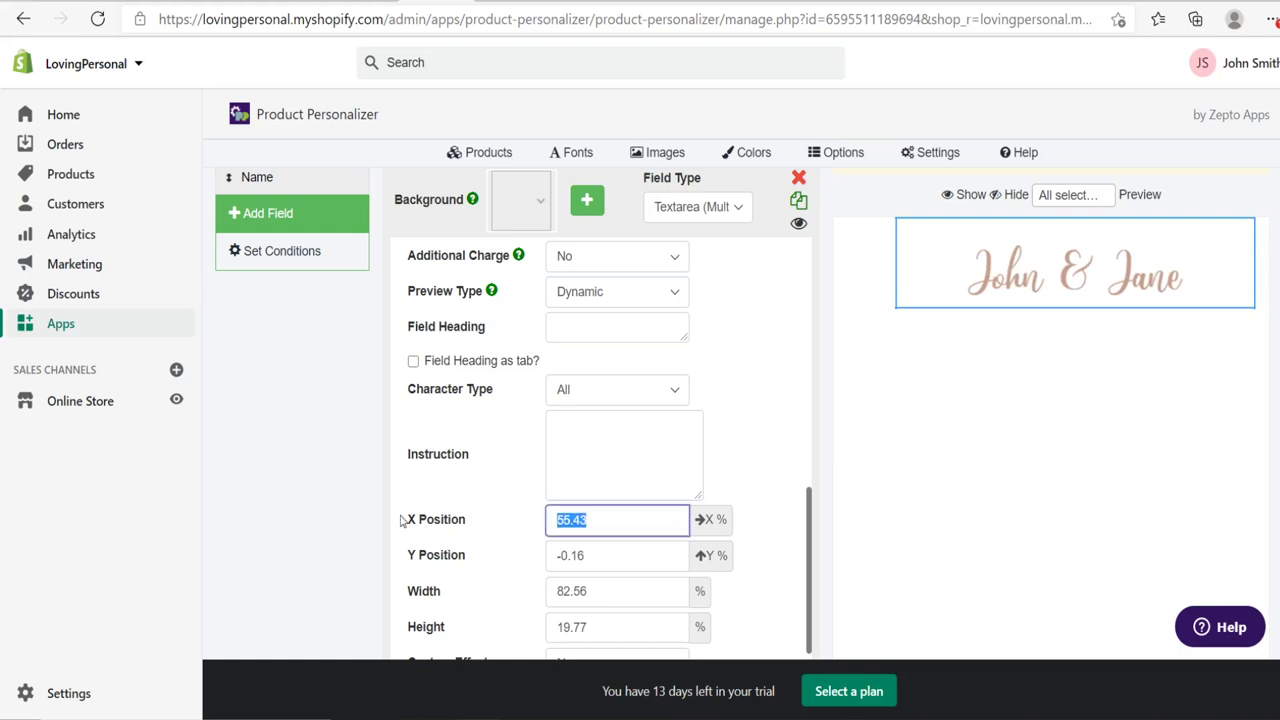
type("50")
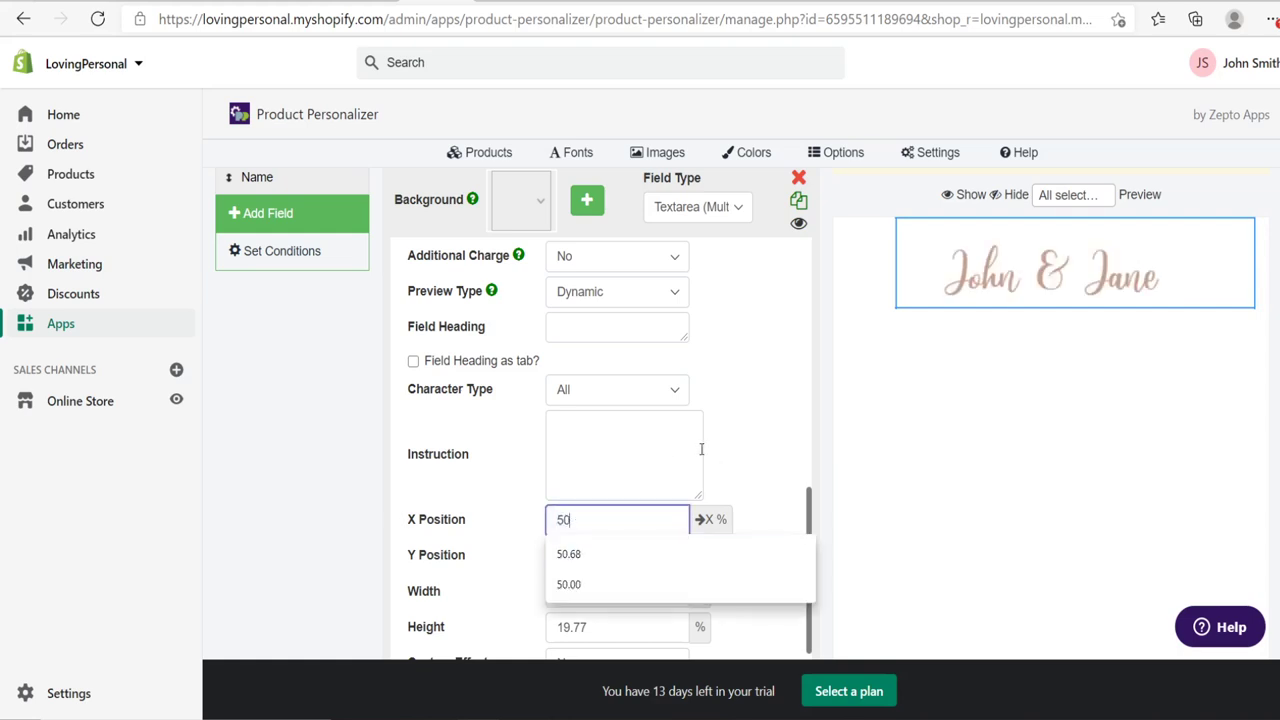
Apply 50 as the Name field's X position.
left_click(757, 447)
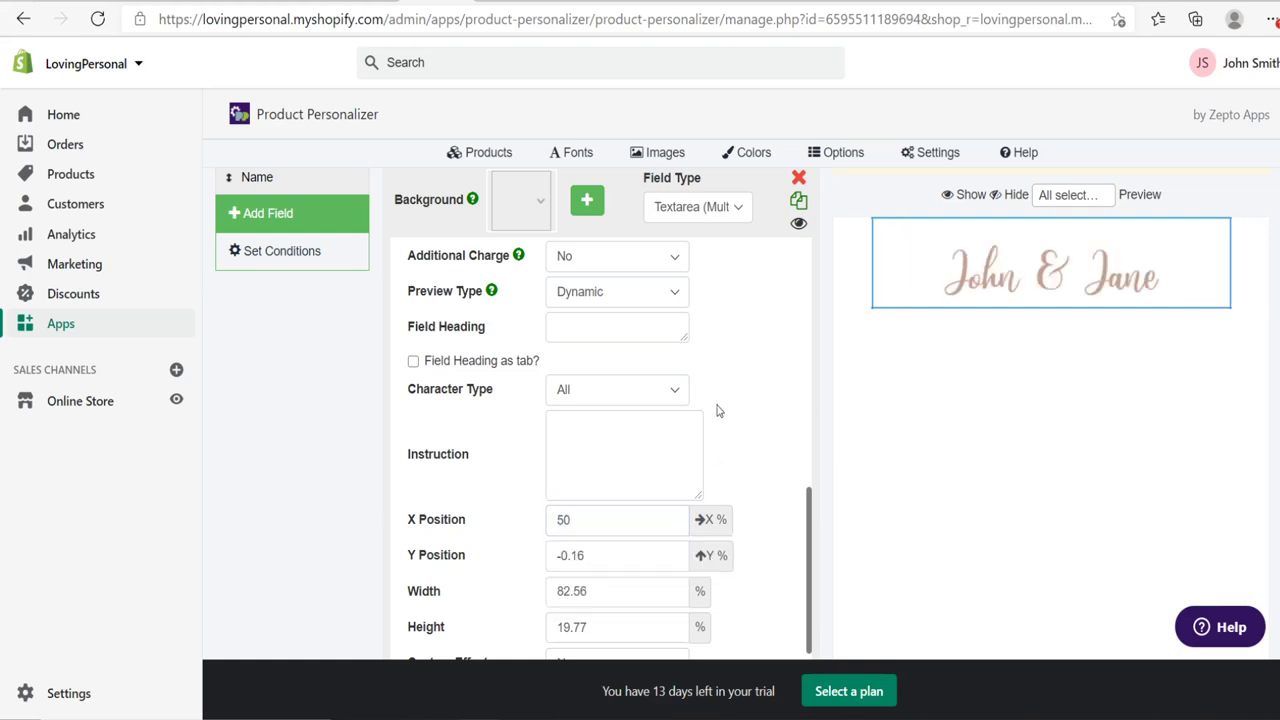
Open Product Personalizer in a separate browser tab and bring up the Custom Wedding Sign - Personalized product's configuration.
right_click(112, 323)
left_click(168, 340)
left_click(112, 323)
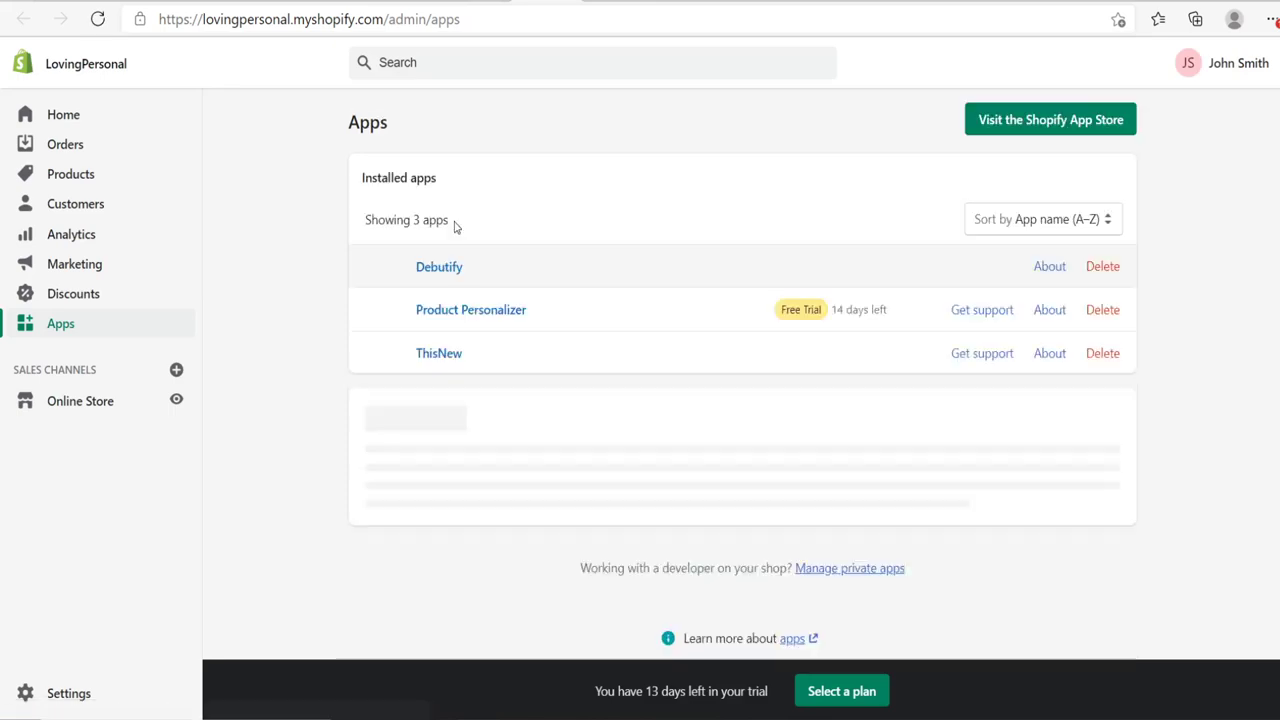
left_click(472, 342)
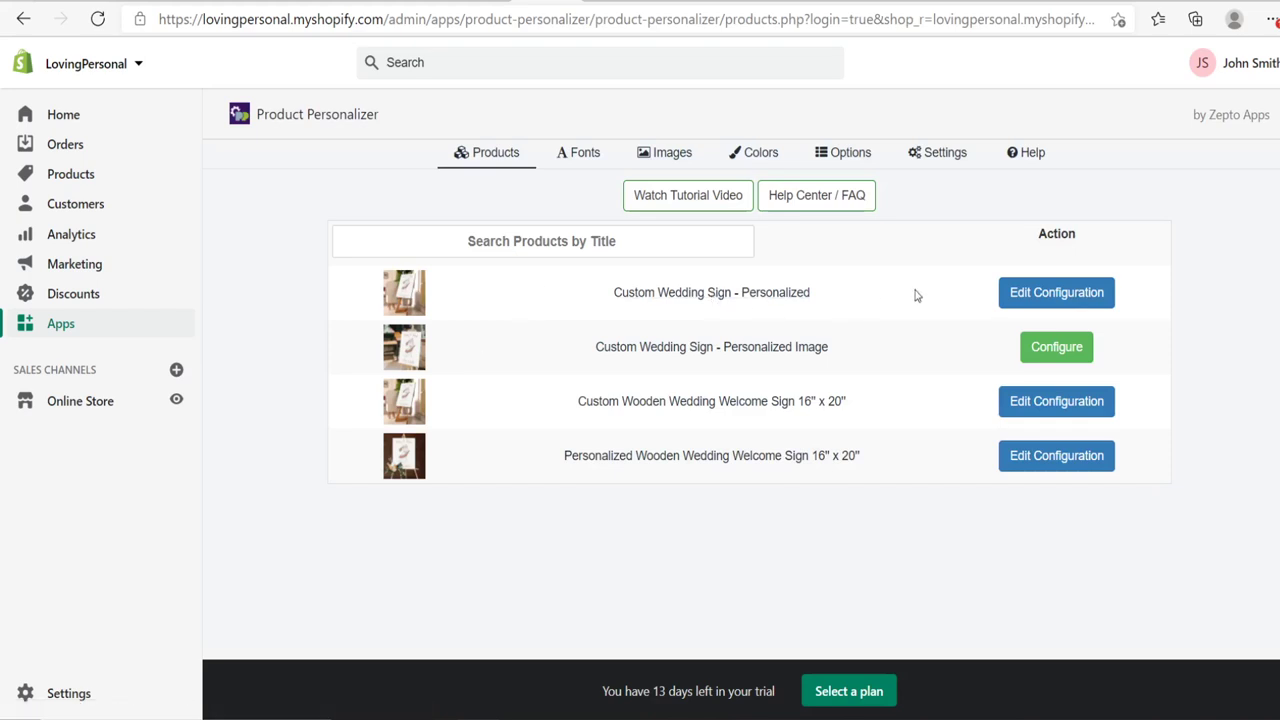
left_click(1022, 290)
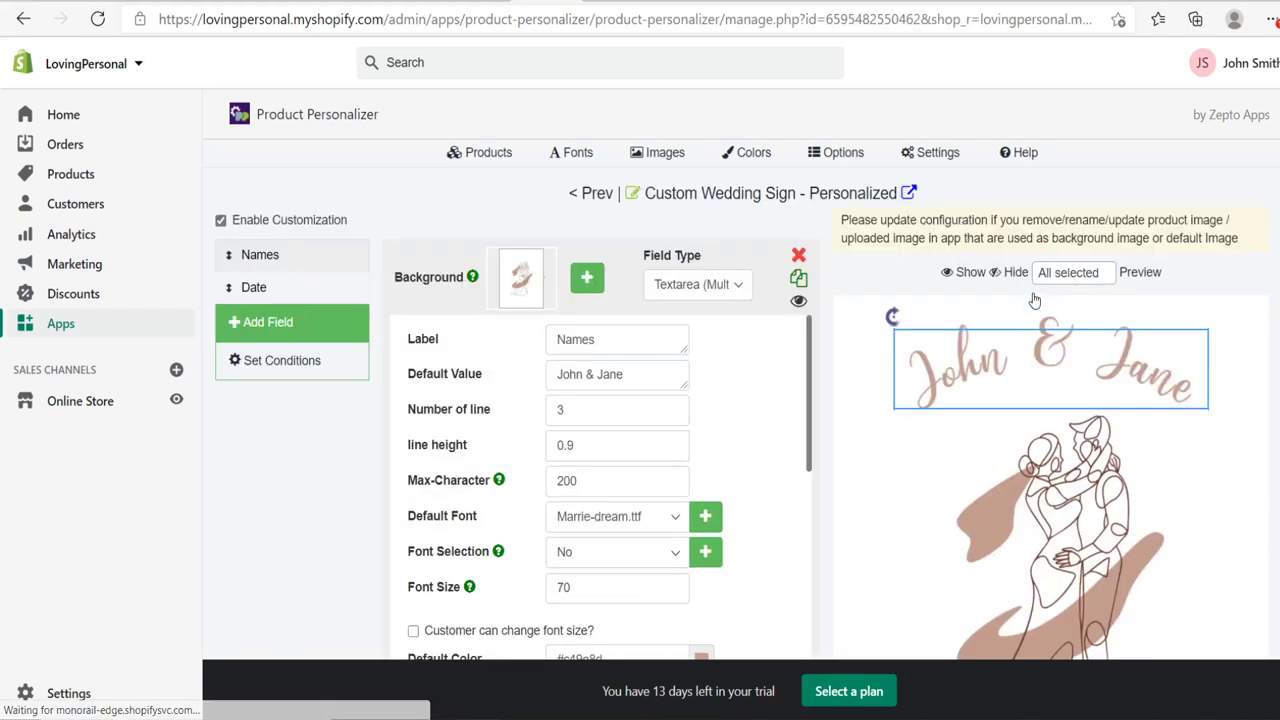
Copy the Names field's Y position of 5.73 from this configuration into the Name field of Custom Wedding Sign - Personalized Image.
scroll(838, 251, "down", 3)
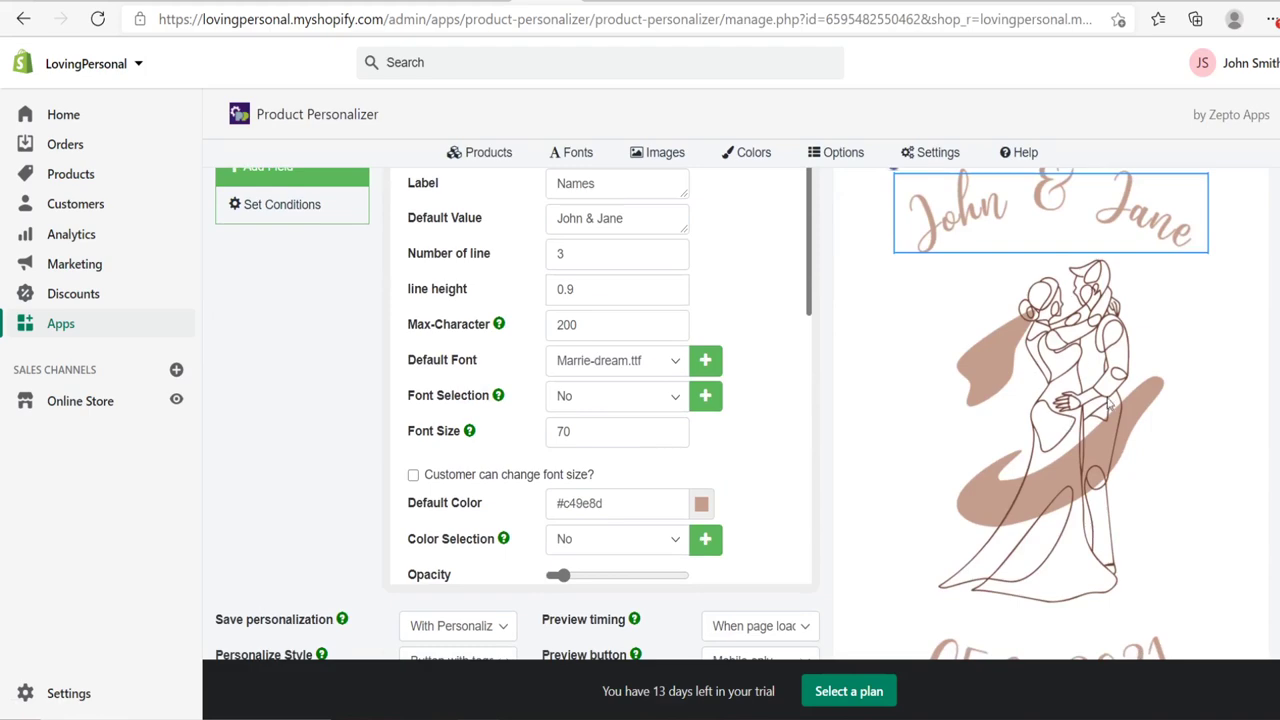
scroll(703, 372, "down", 10)
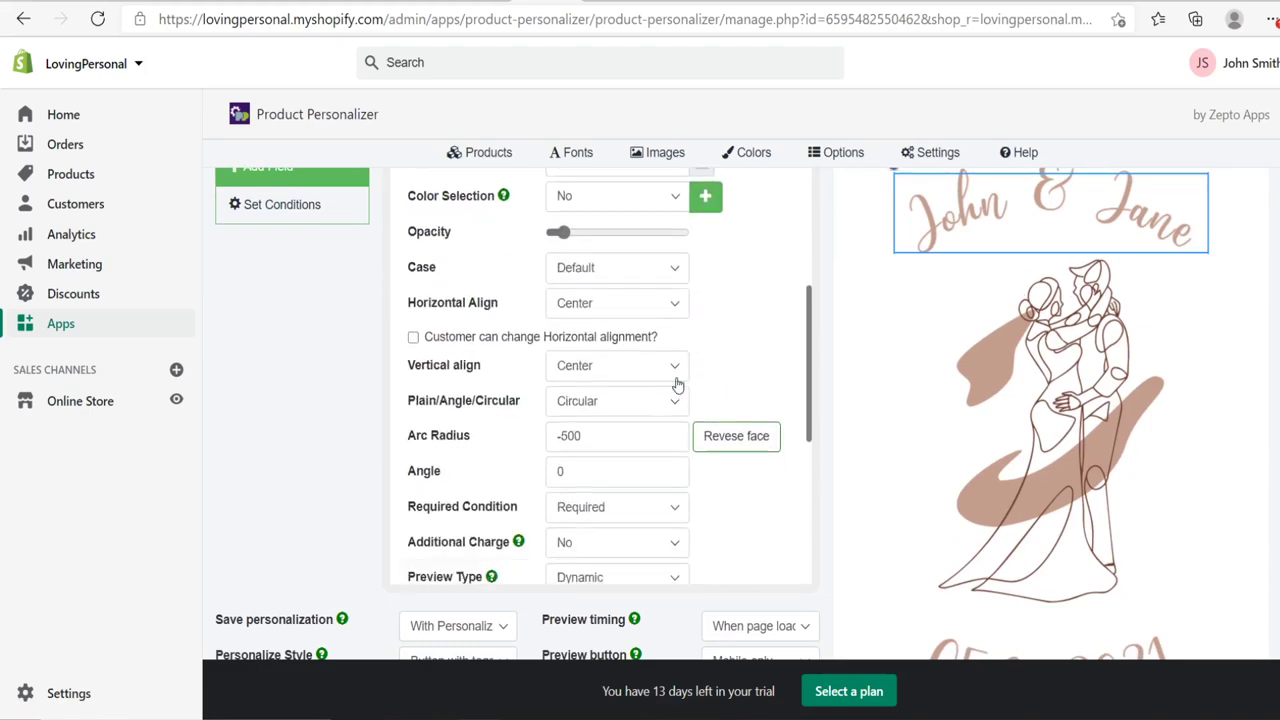
scroll(287, 390, "down", 1)
scroll(287, 390, "down", 3)
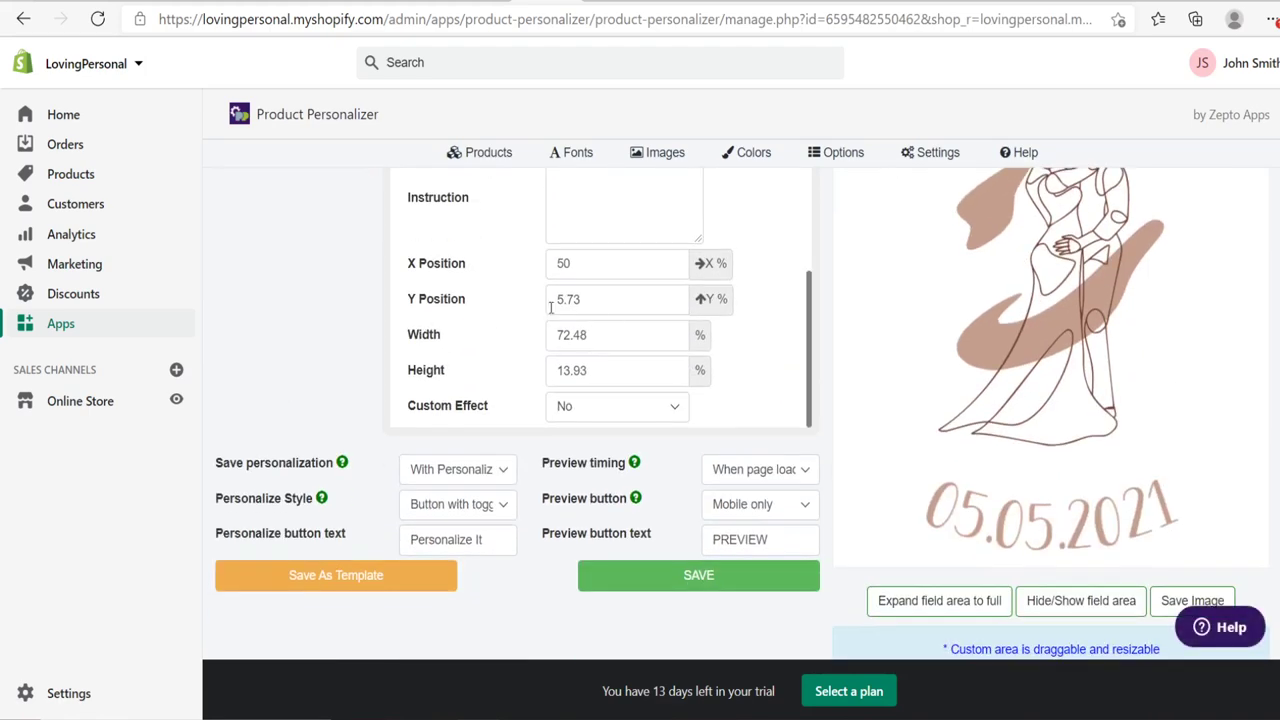
left_click_drag(596, 293, 540, 298)
key("ctrl+c")
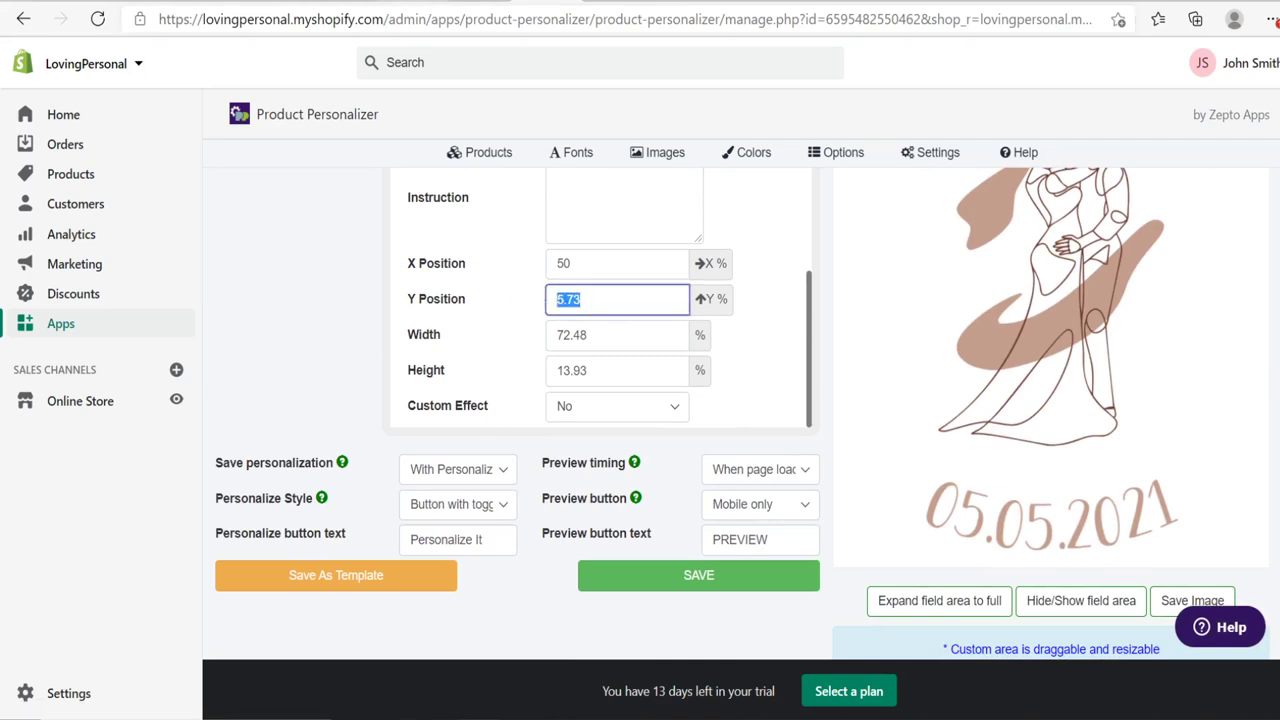
scroll(518, 400, "down", 1)
left_click_drag(606, 529, 548, 533)
key("ctrl+v")
left_click(282, 458)
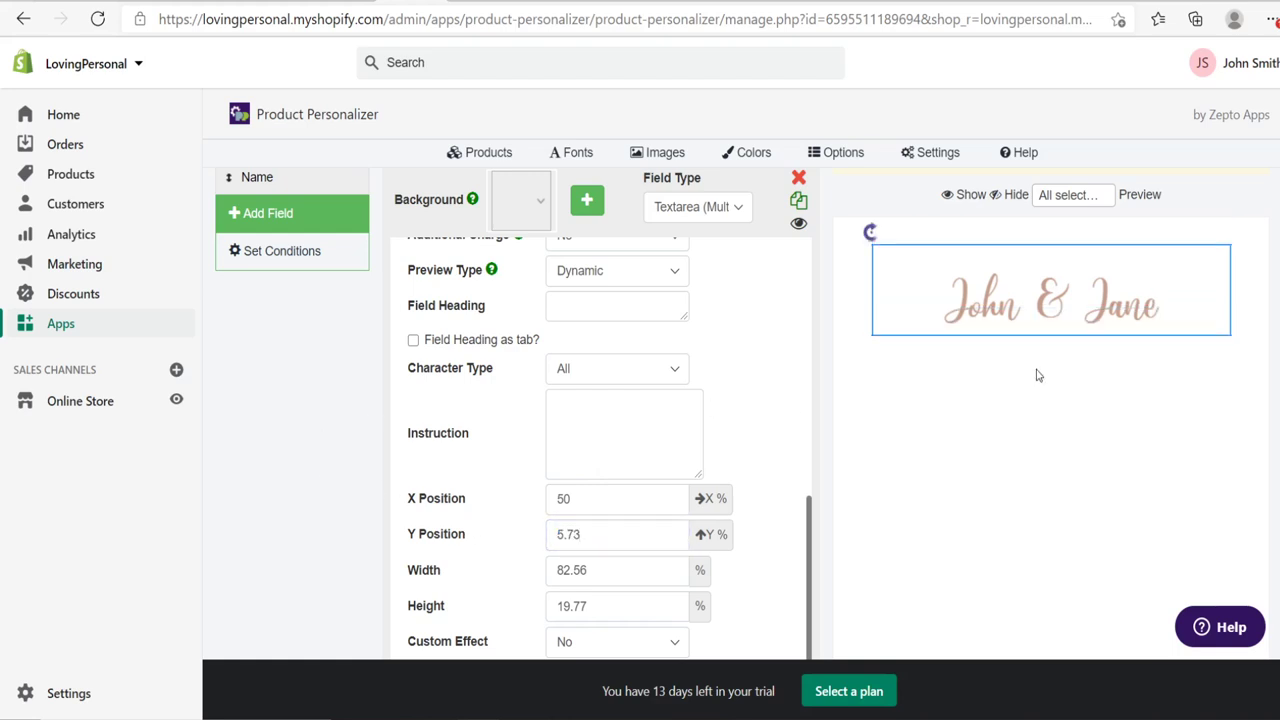
Make the Name text Circular with an arc radius of -500.
scroll(611, 400, "up", 5)
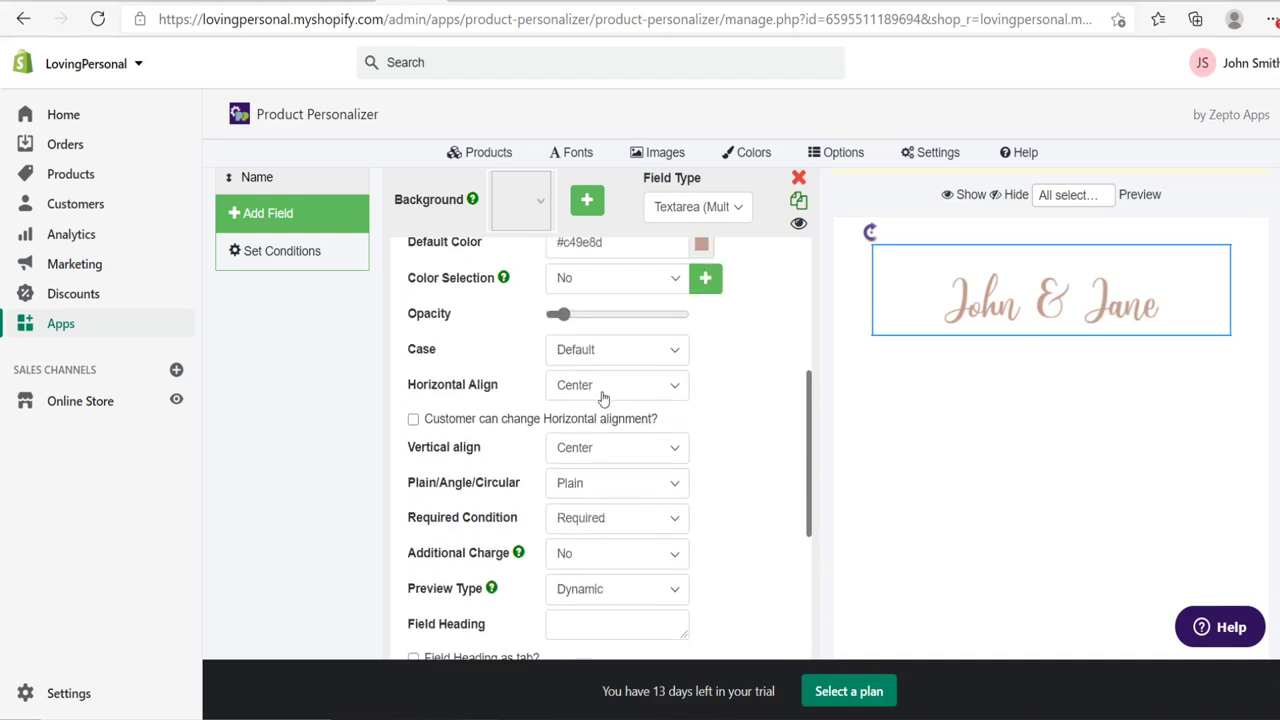
scroll(587, 431, "down", 1)
left_click(590, 422)
left_click(615, 508)
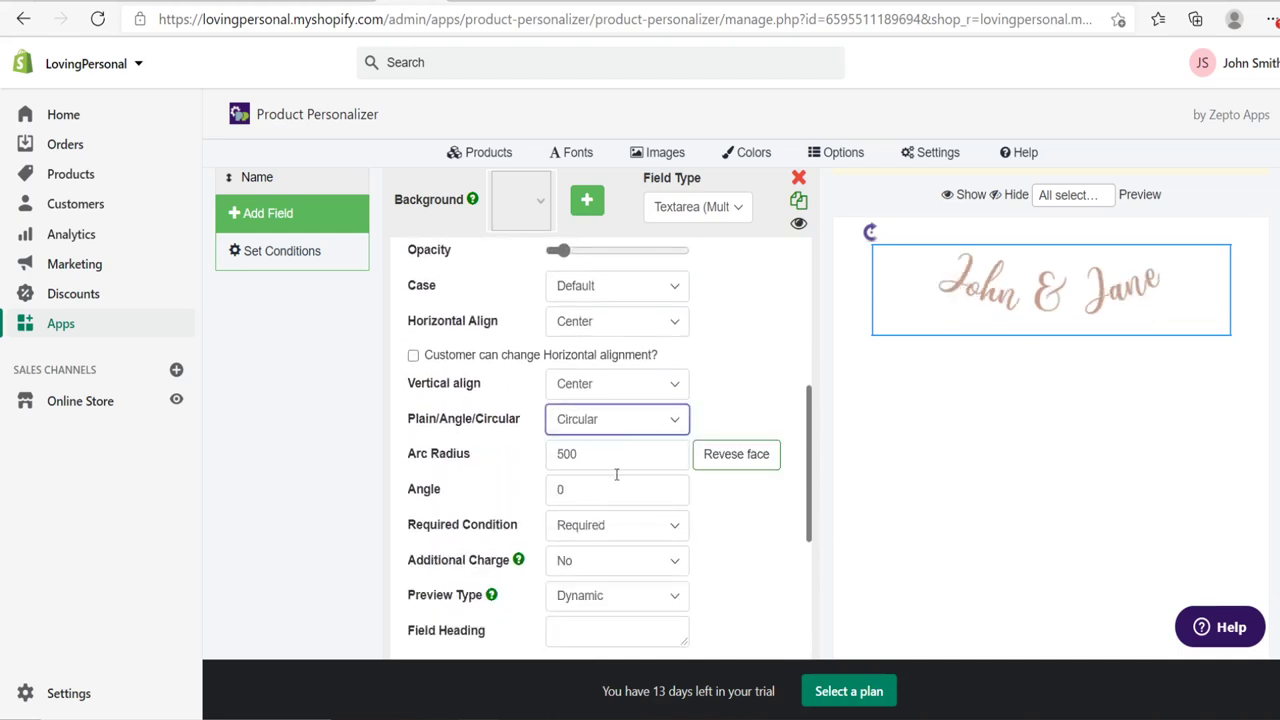
double_click(613, 458)
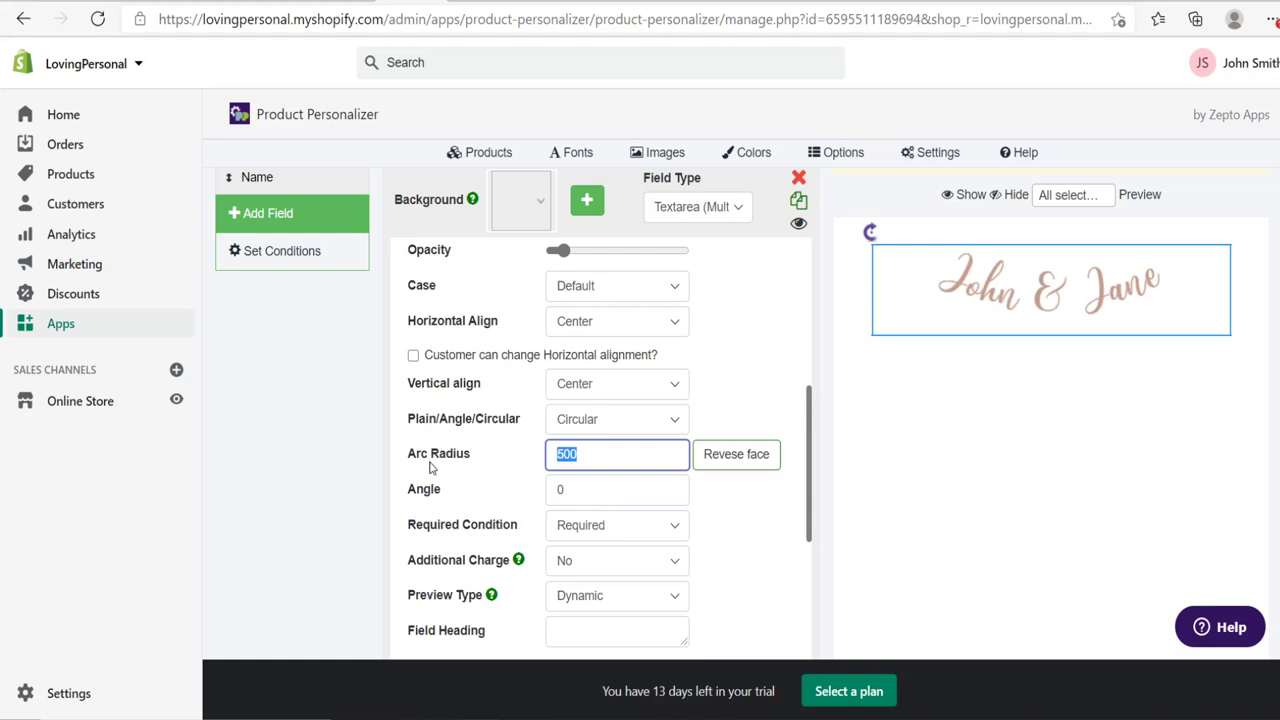
type("-500")
left_click(277, 454)
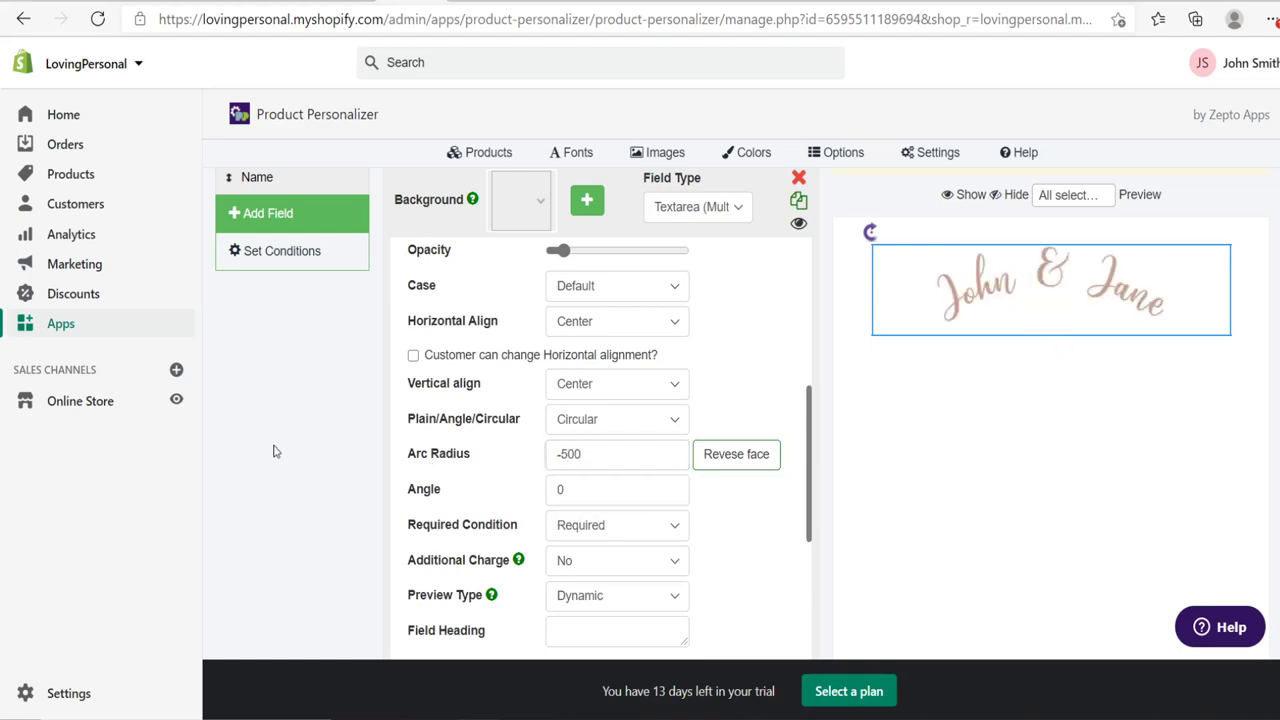
Move the name text area up to the preview canvas's upper edge and set its X position to 50.
scroll(995, 374, "down", 1)
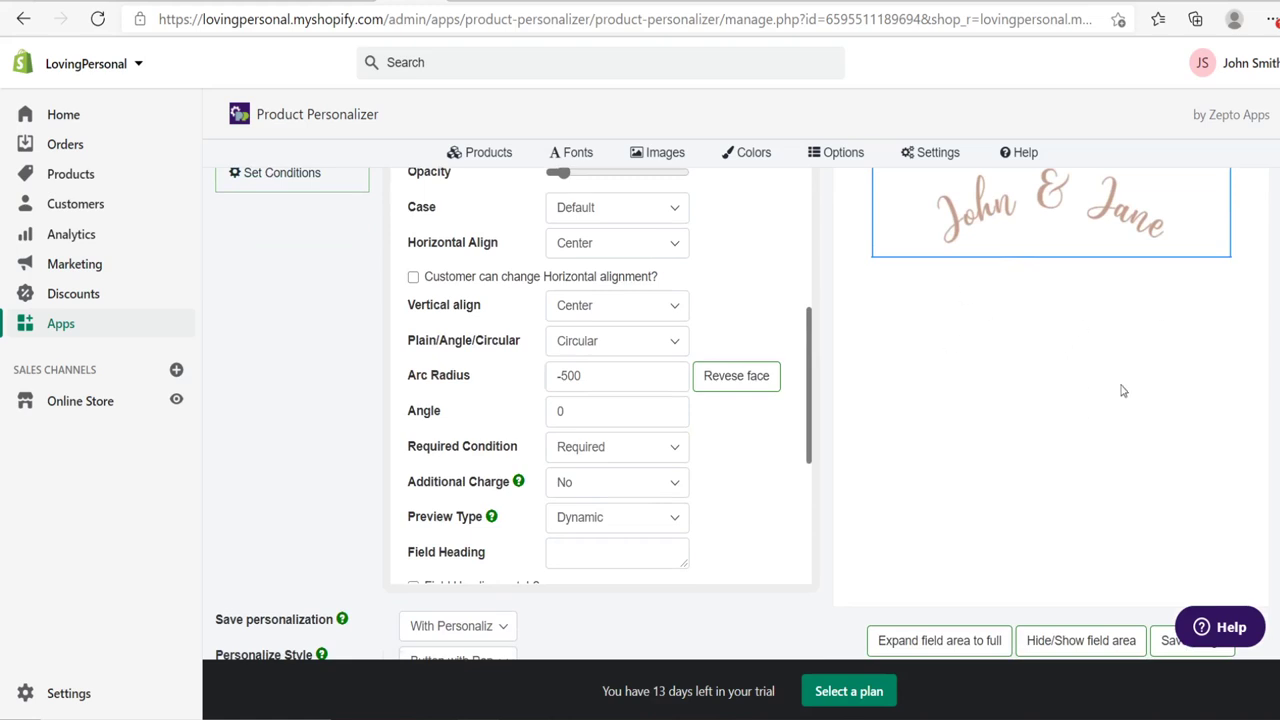
scroll(1118, 392, "up", 1)
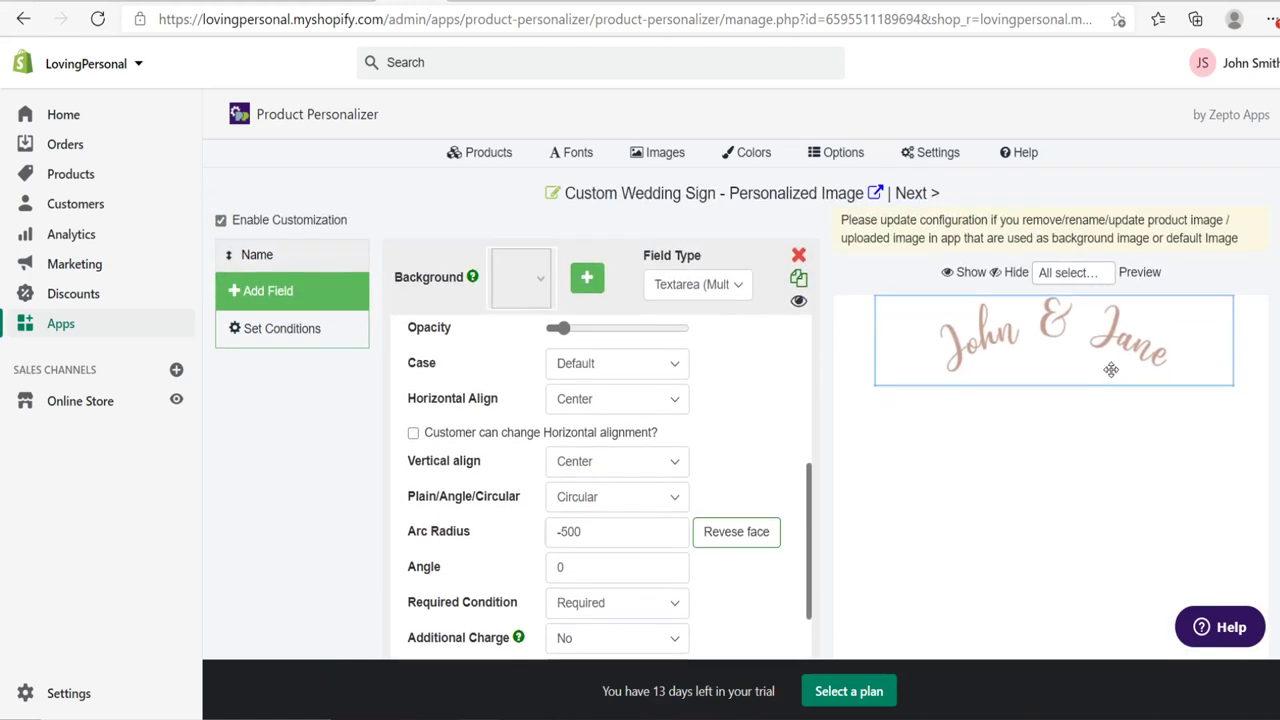
scroll(606, 390, "down", 6)
left_click_drag(606, 390, 487, 387)
left_click_drag(628, 338, 409, 340)
type("50")
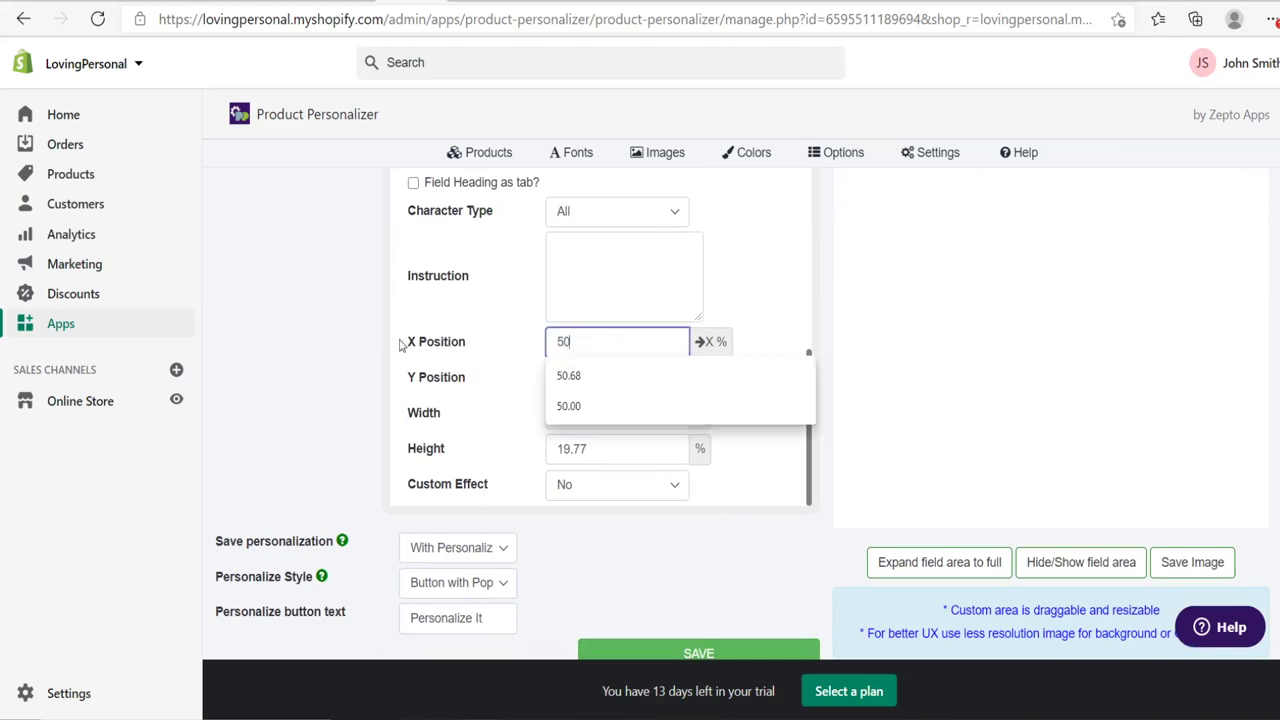
Add an Image Swatch field to the product and label it "Choose Print".
scroll(345, 340, "up", 3)
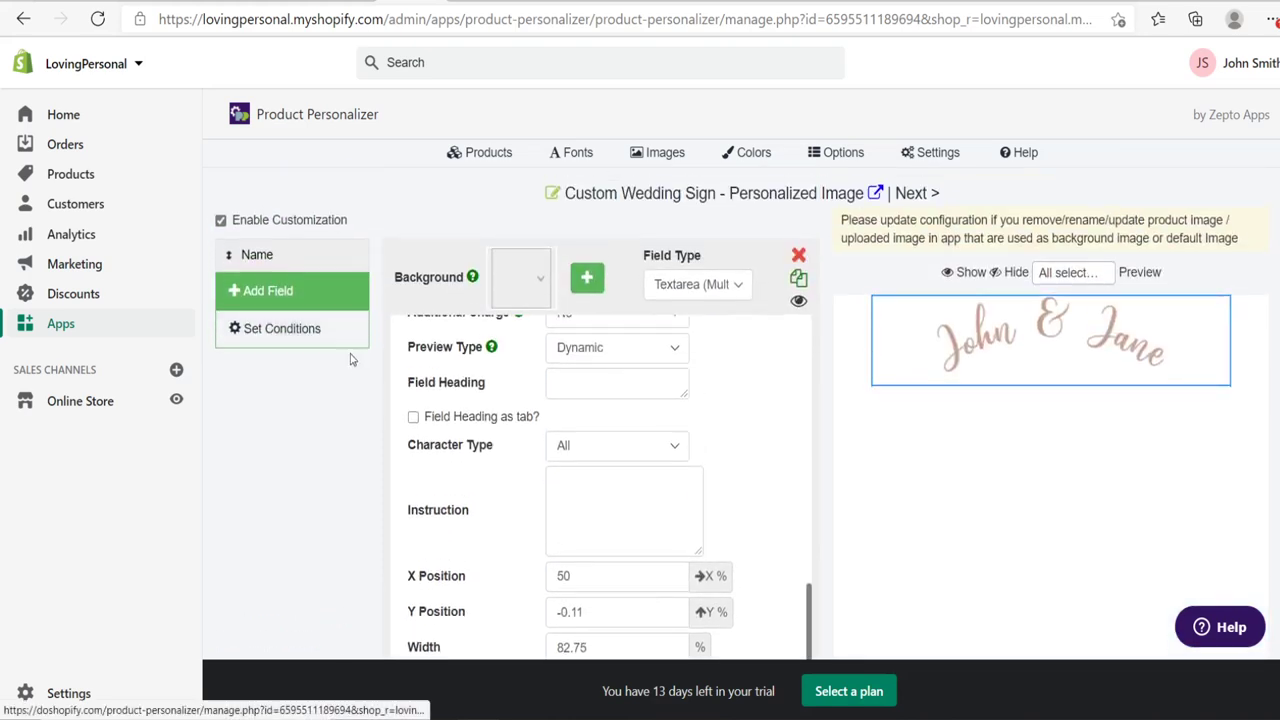
left_click(275, 298)
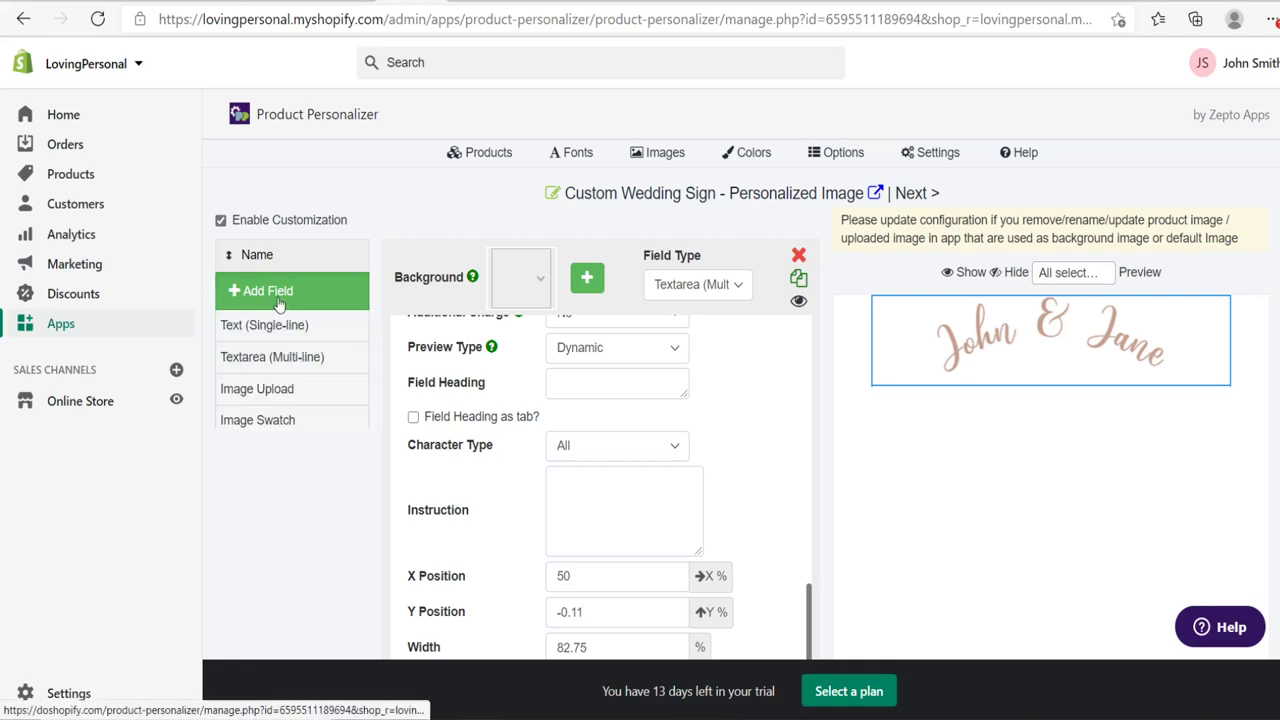
left_click(260, 420)
scroll(296, 488, "down", 1)
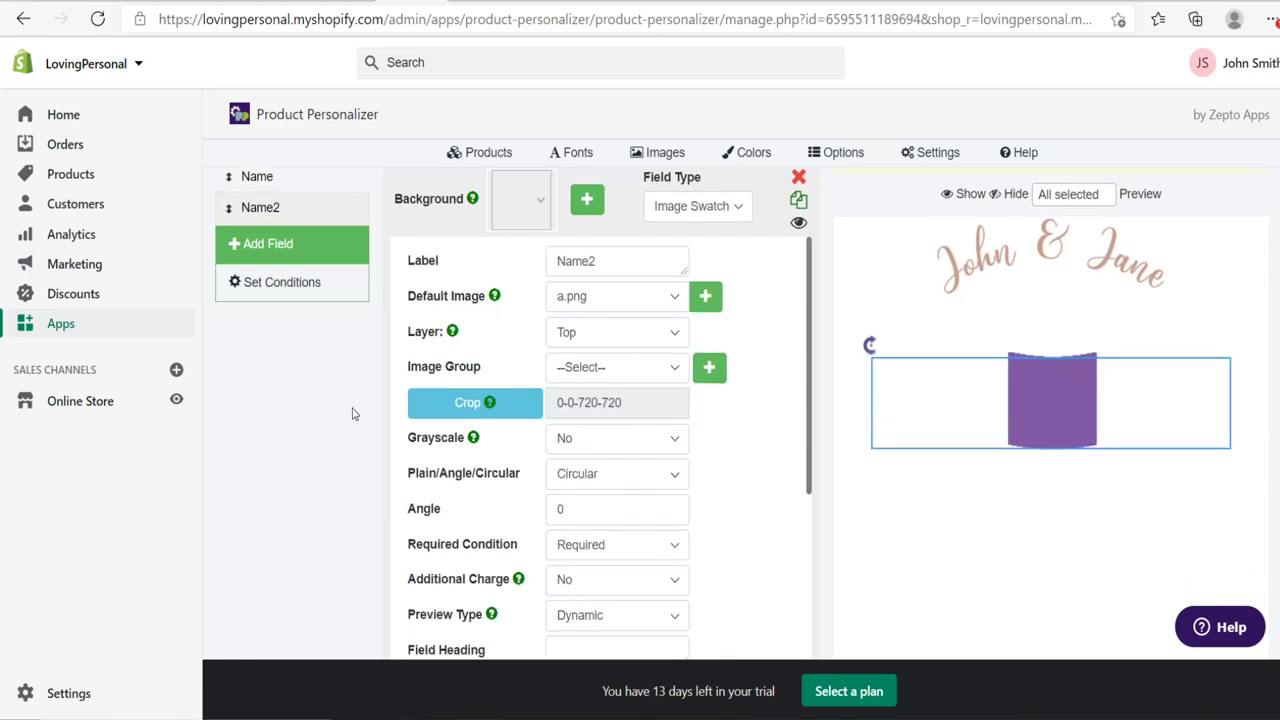
double_click(601, 266)
type("Cho")
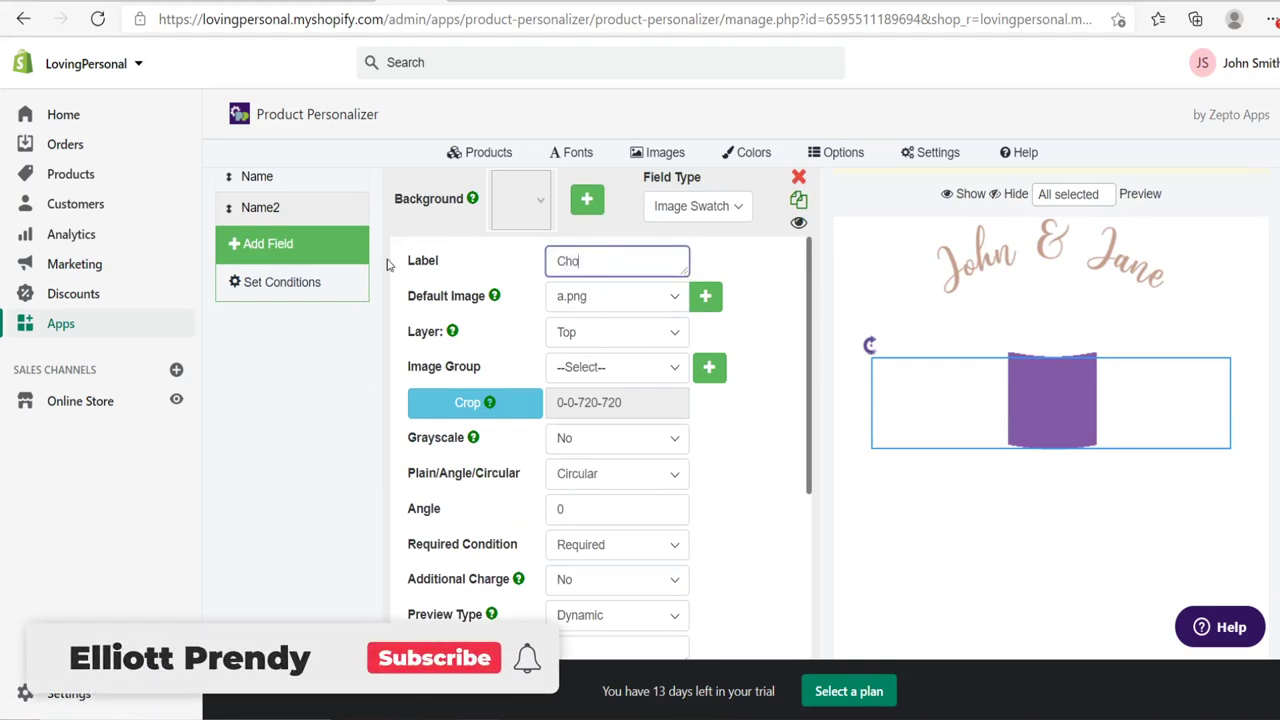
type("ose Print")
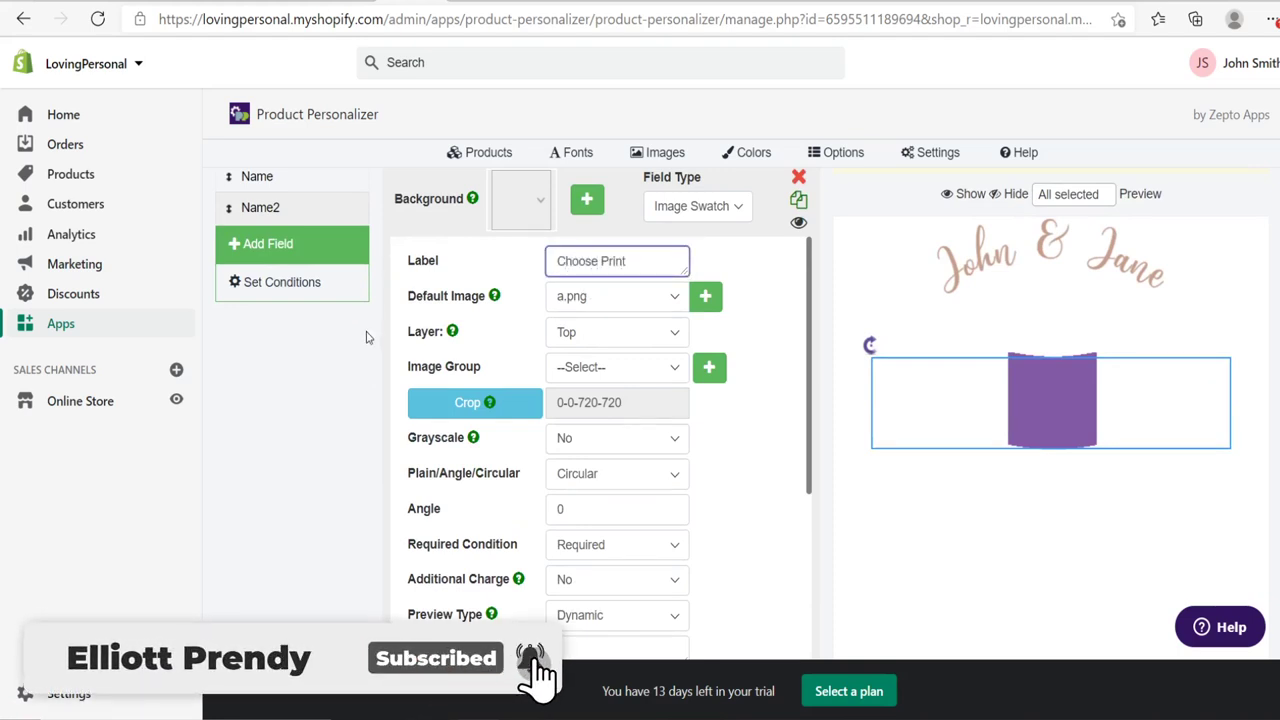
left_click(320, 385)
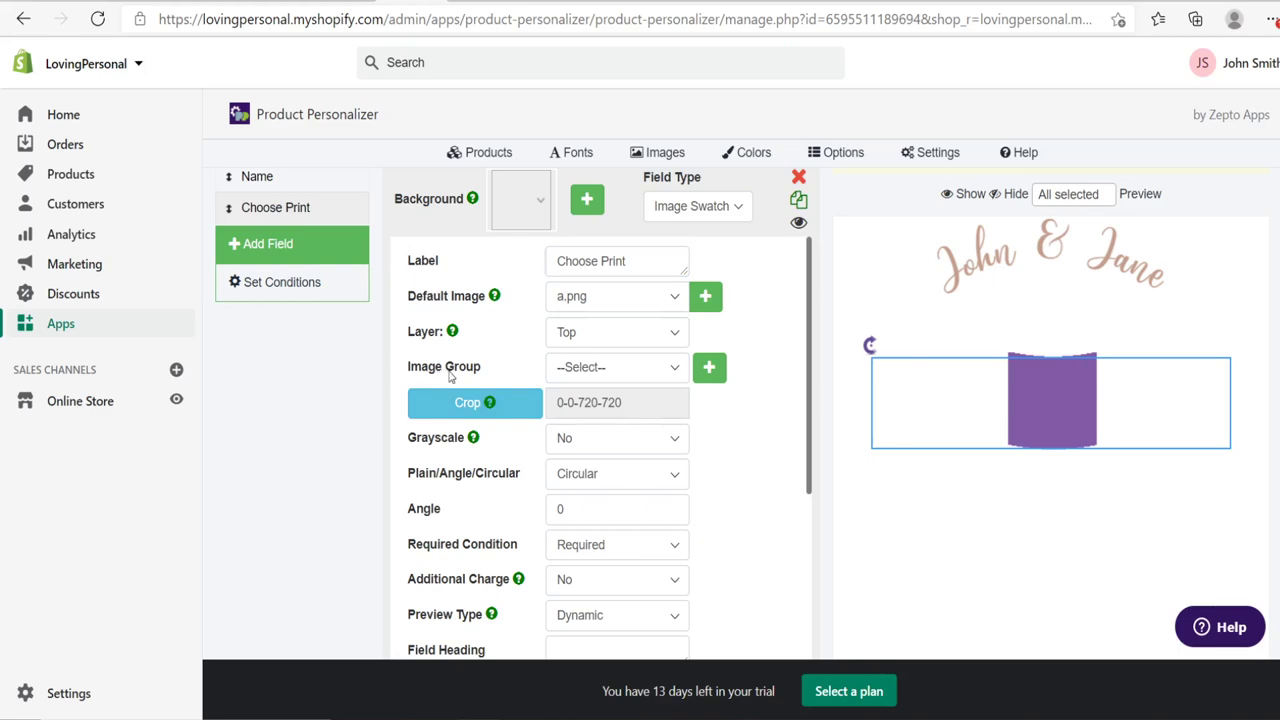
Start a new image group for the Choose Print field and browse to the Wedding folder for the image files to upload.
left_click(710, 369)
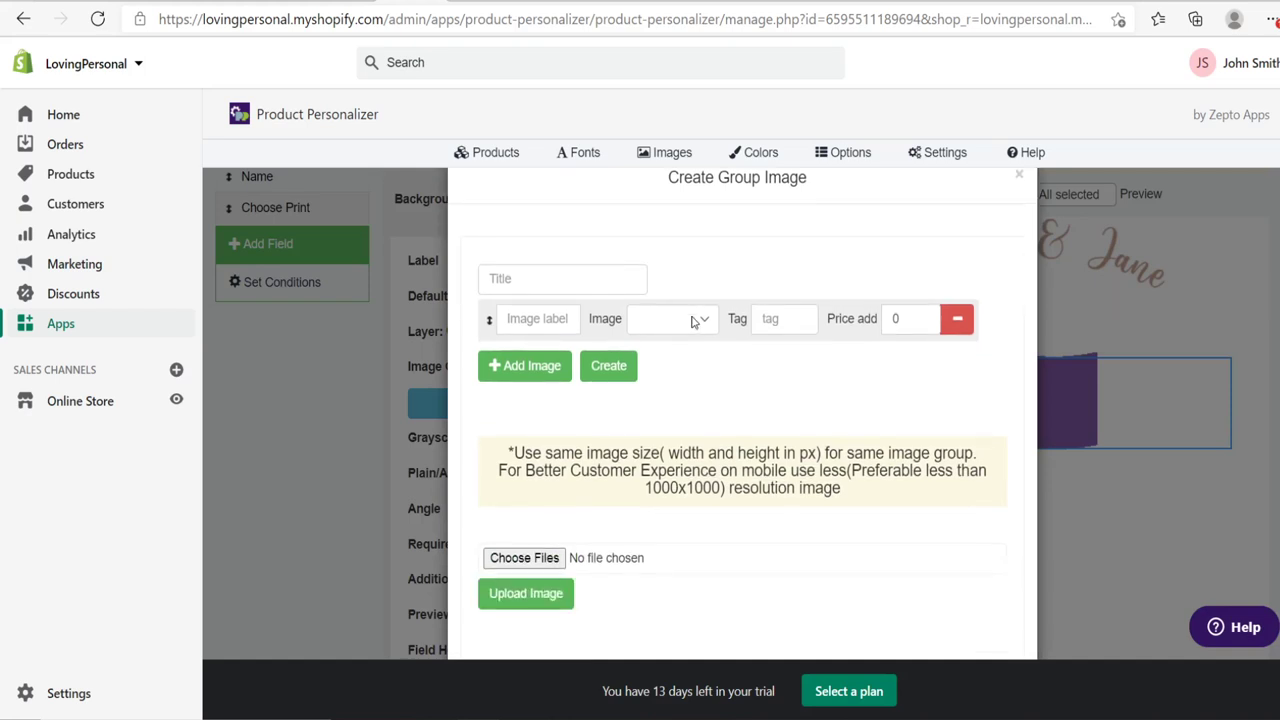
scroll(650, 400, "down", 1)
left_click(524, 480)
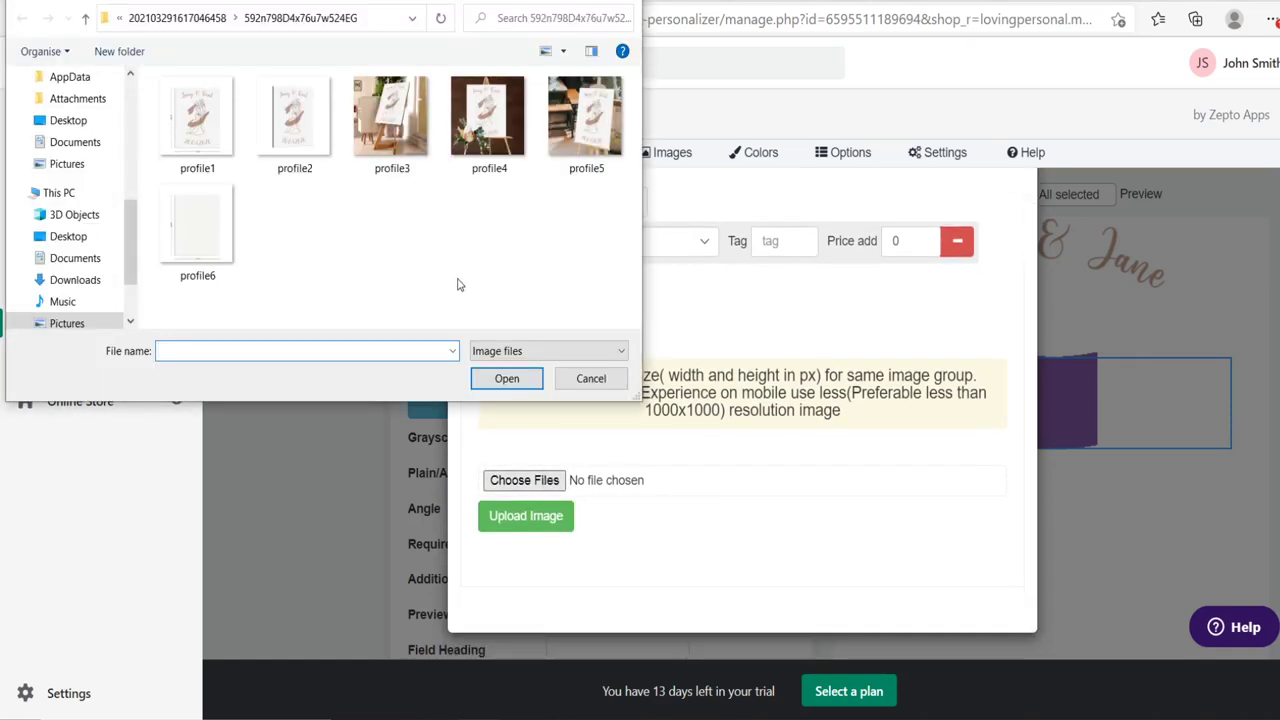
left_click(205, 18)
left_click(155, 19)
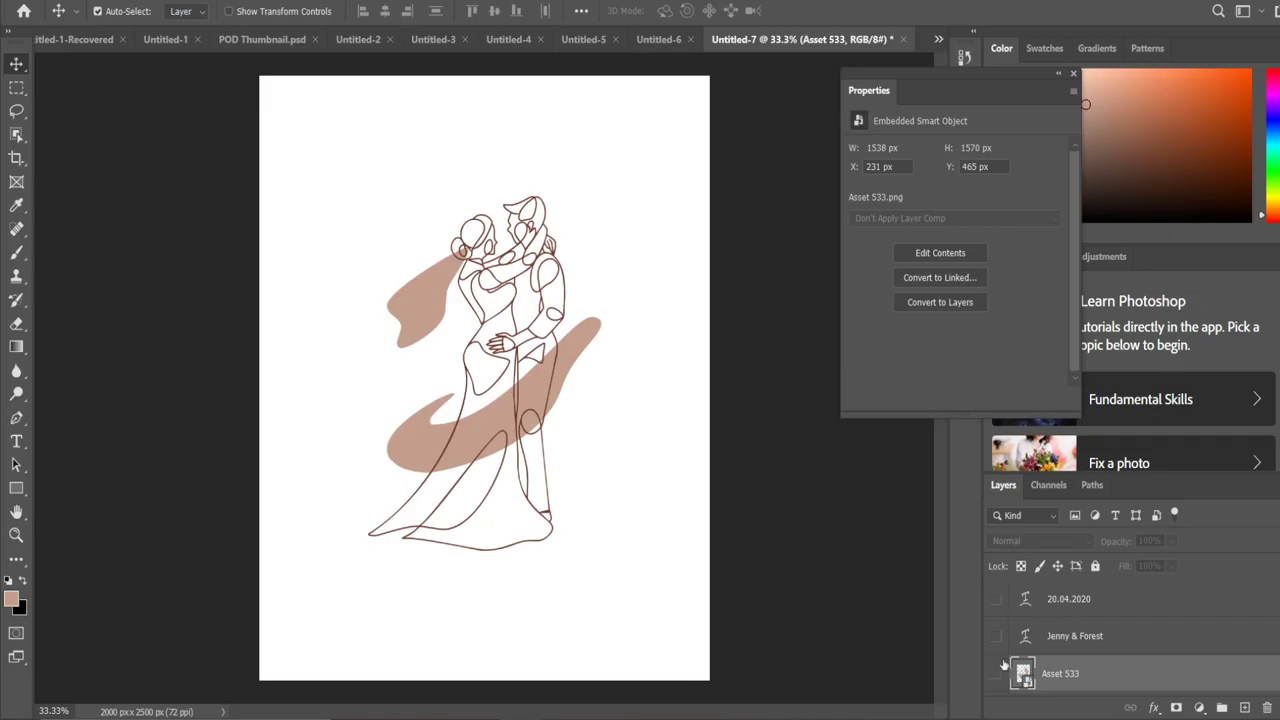
Switch to Photoshop and hide the Background and Asset 529 layers of the wedding print document.
scroll(1004, 665, "down", 5)
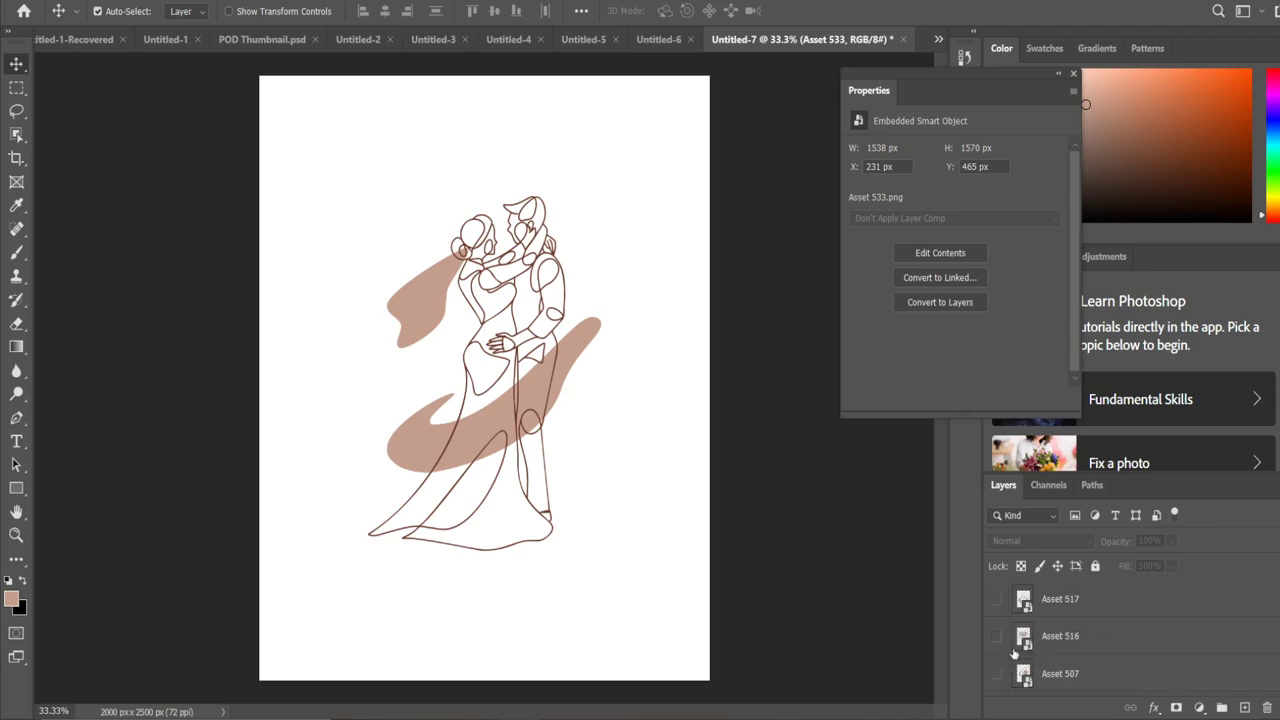
left_click(996, 679)
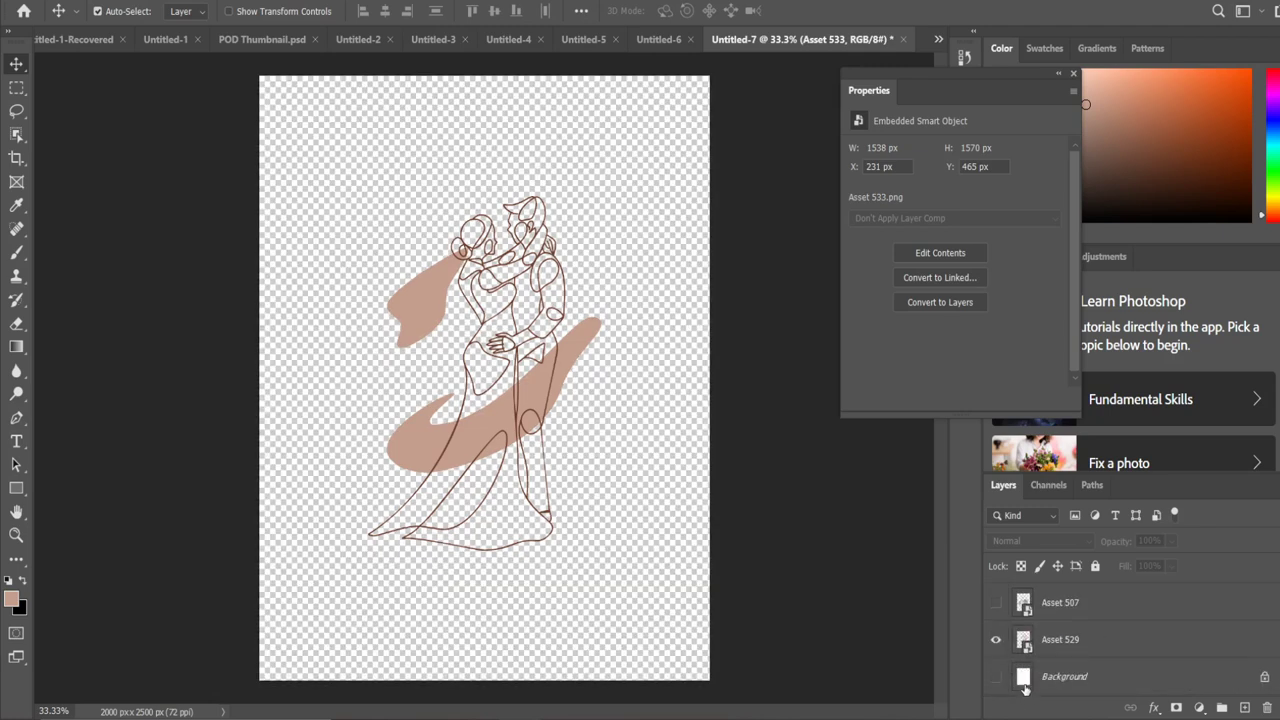
scroll(1117, 632, "up", 3)
scroll(1025, 636, "up", 2)
scroll(1025, 636, "down", 2)
scroll(1025, 640, "down", 3)
left_click(996, 640)
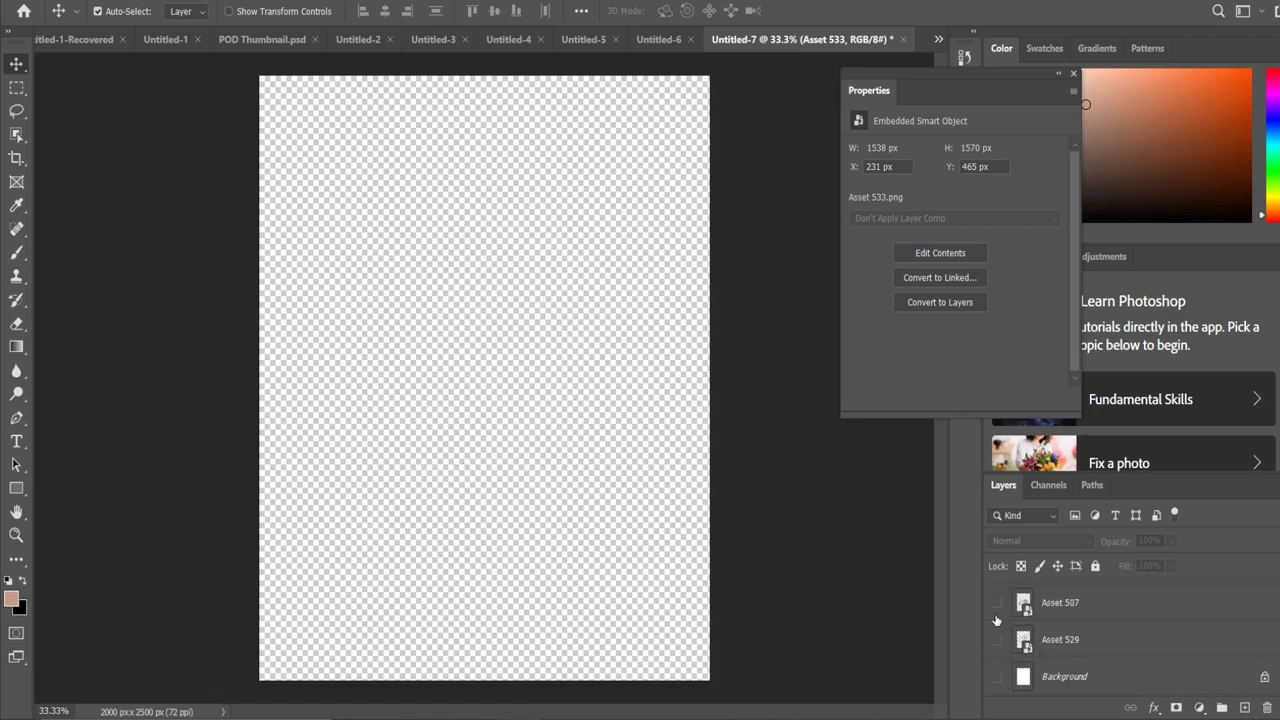
Preview the Asset 507, 516, 517 and 524 designs one at a time by toggling their layer visibility.
left_click(996, 605)
scroll(1004, 660, "up", 1)
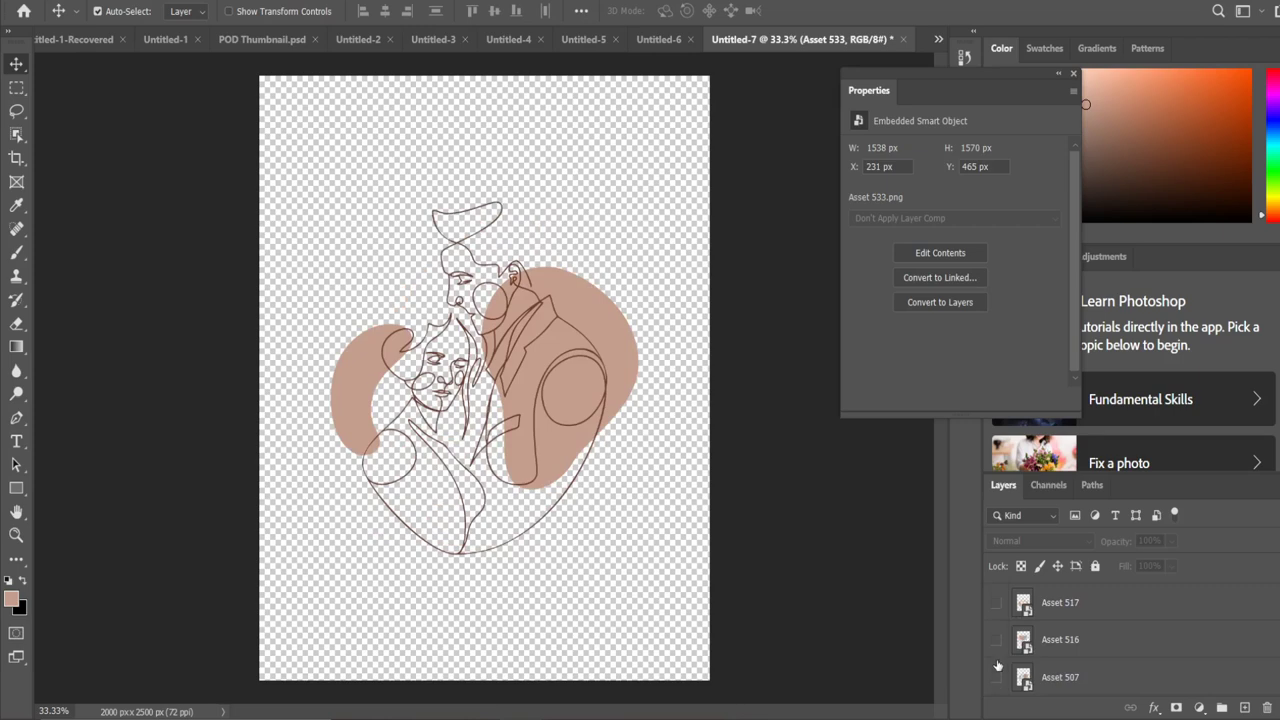
left_click(997, 676)
left_click(996, 640)
left_click(996, 640)
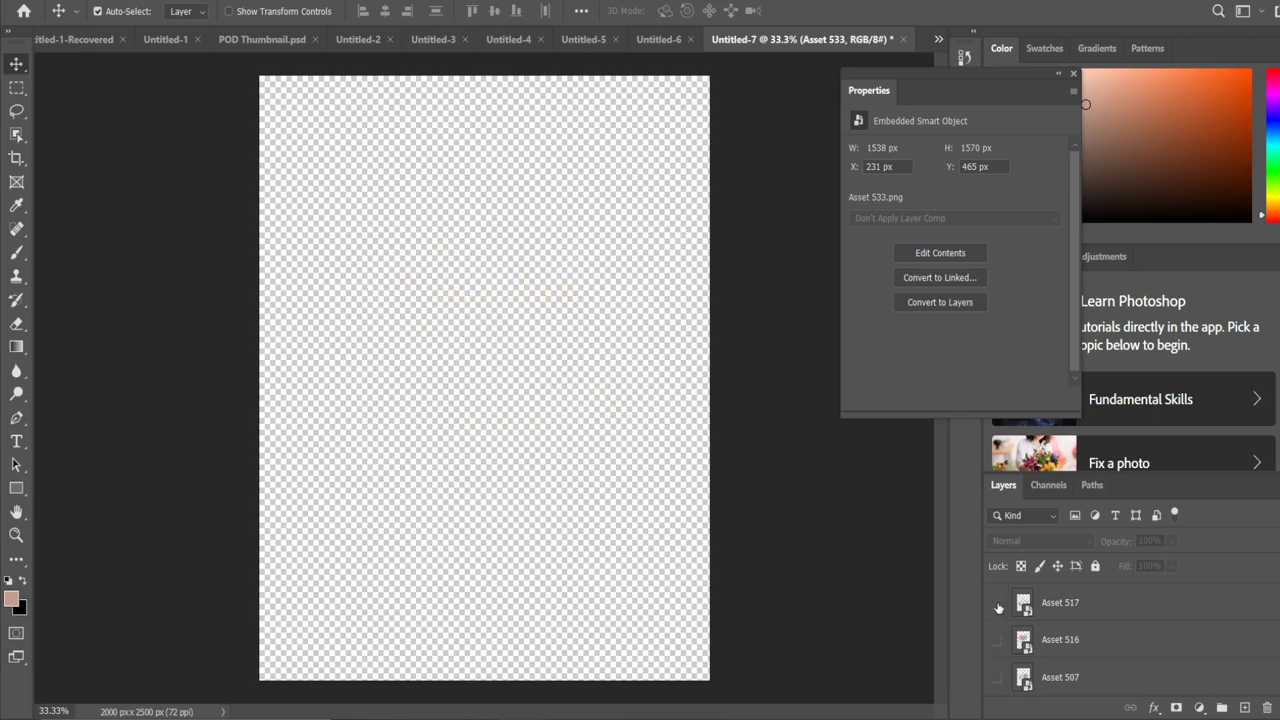
left_click(996, 604)
scroll(1010, 640, "up", 1)
left_click(997, 605)
left_click(997, 605)
left_click(995, 640)
left_click(997, 604)
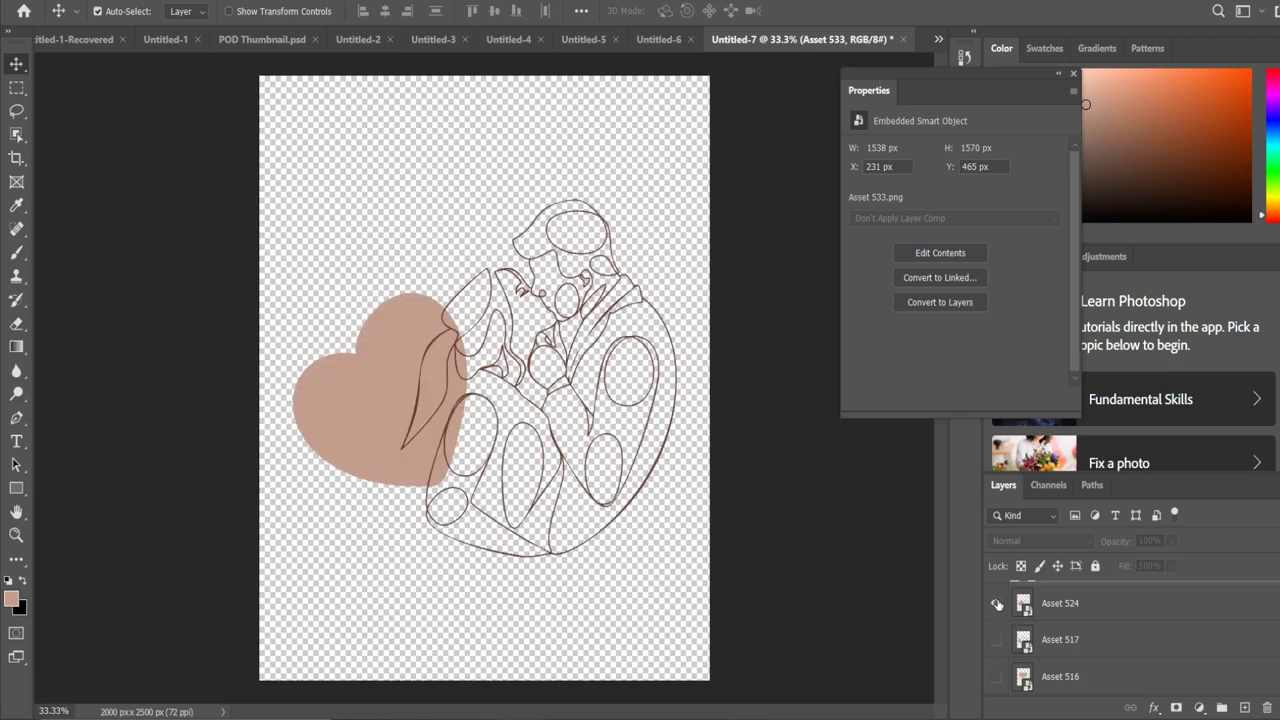
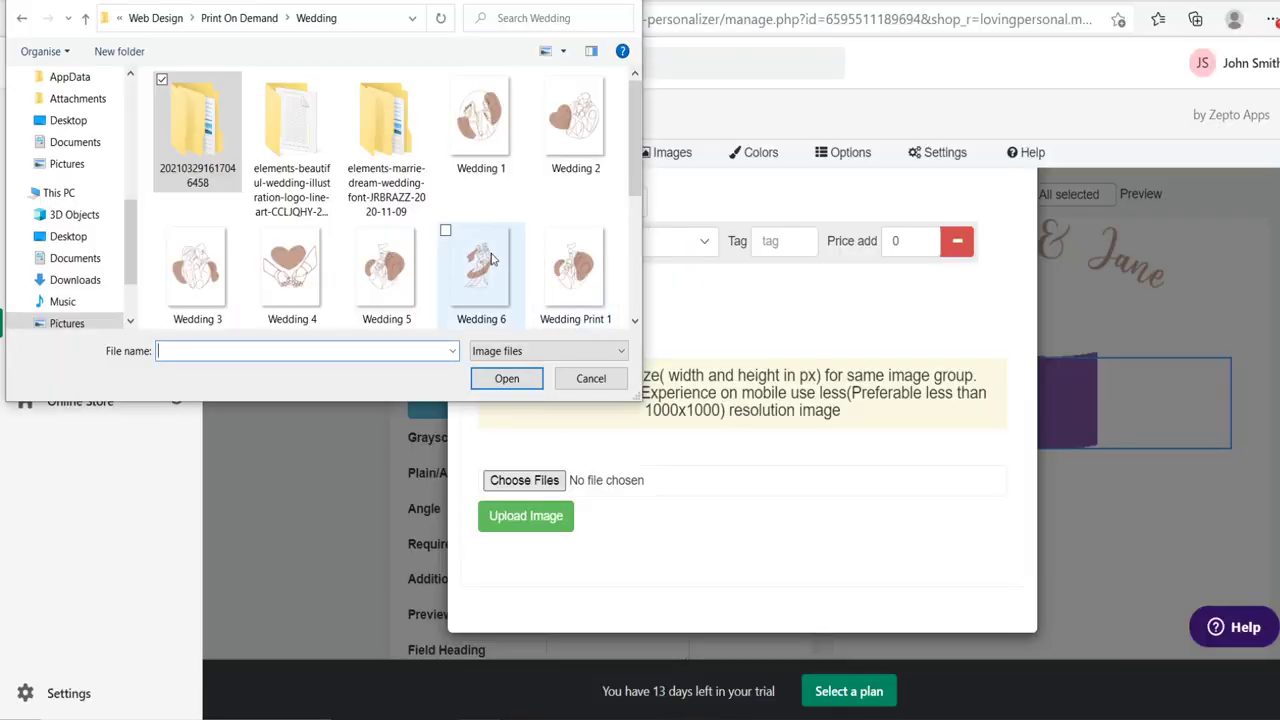
Back in the browser's file chooser, select the images Wedding 1 through Wedding 6 for the image group upload.
left_click(478, 140)
left_click(568, 152, "ctrl")
left_click(478, 130)
left_click(570, 130, "ctrl")
left_click(195, 285, "ctrl")
left_click(292, 280, "ctrl")
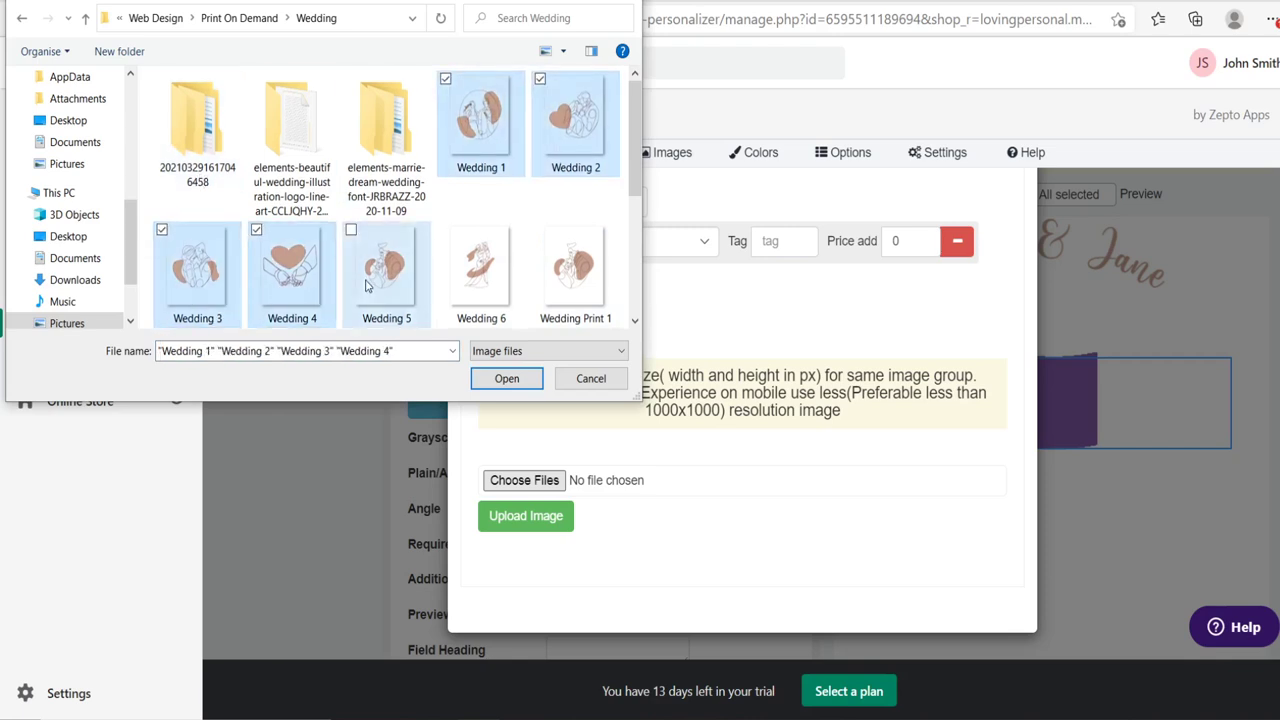
left_click(386, 280, "ctrl")
left_click(475, 285, "ctrl")
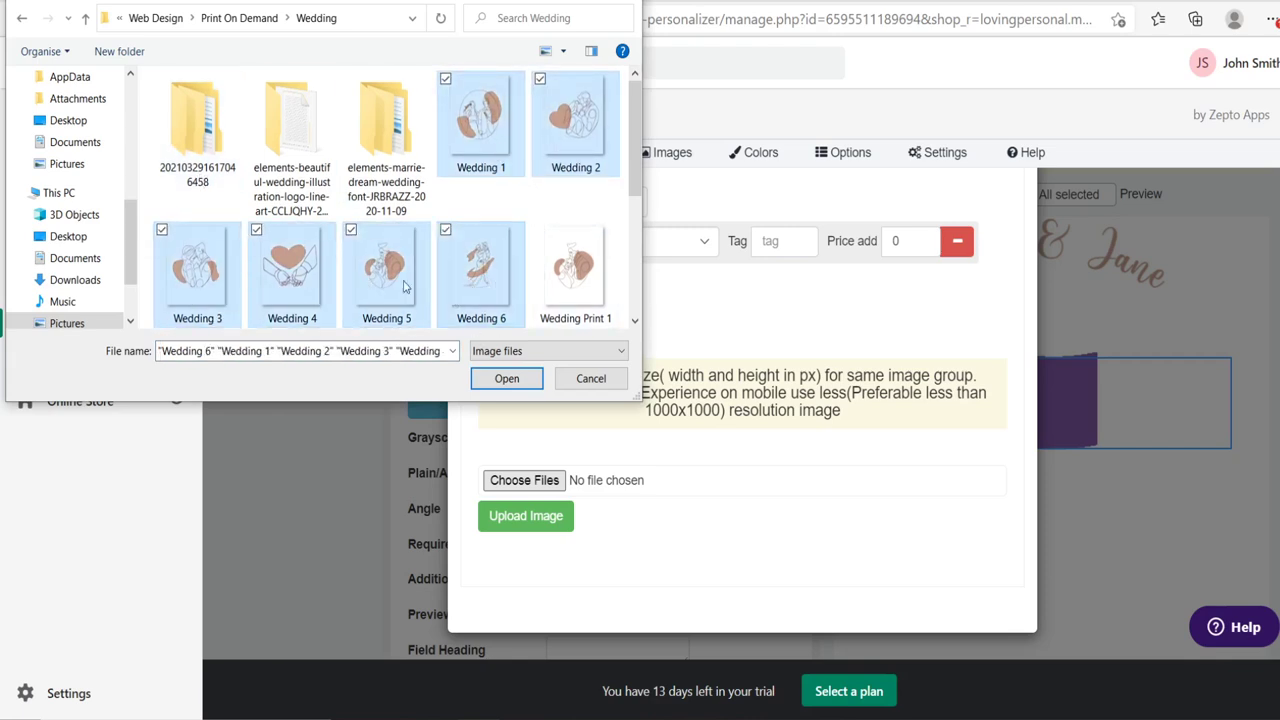
left_click(497, 382)
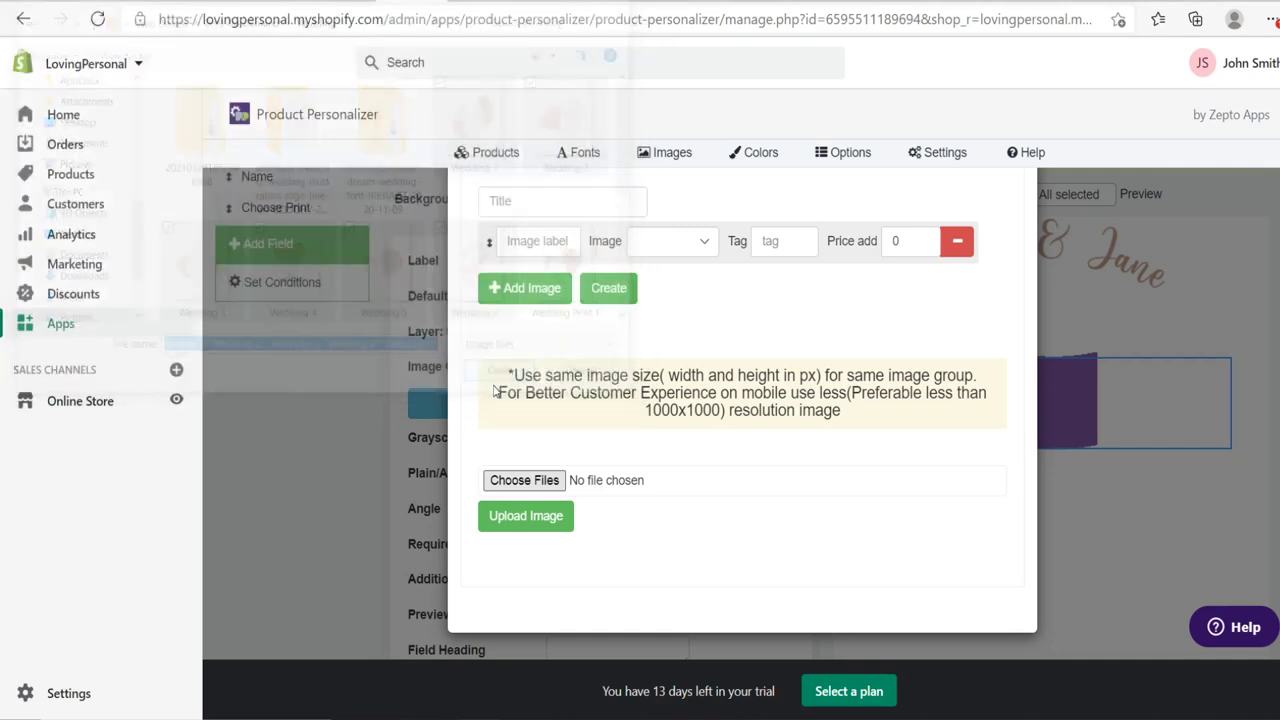
Upload the six selected wedding images and assign Wedding-1.png to the first image row of the group.
left_click(532, 528)
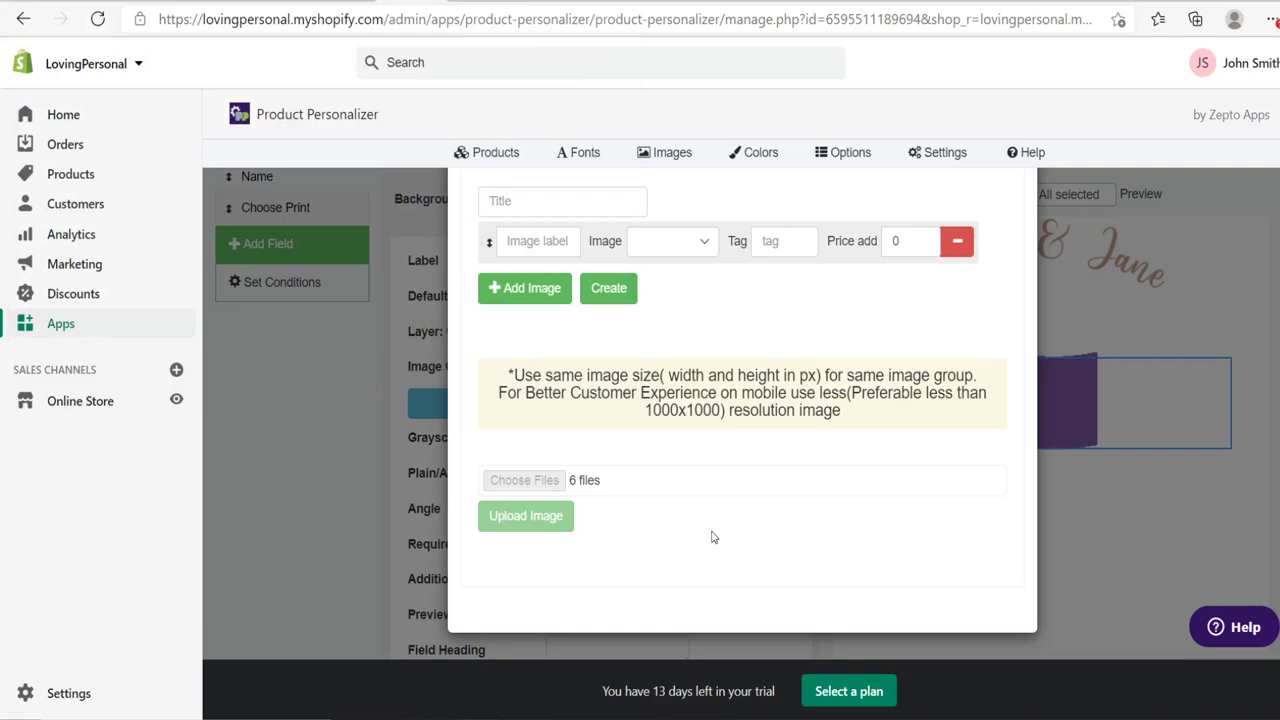
scroll(740, 500, "down", 3)
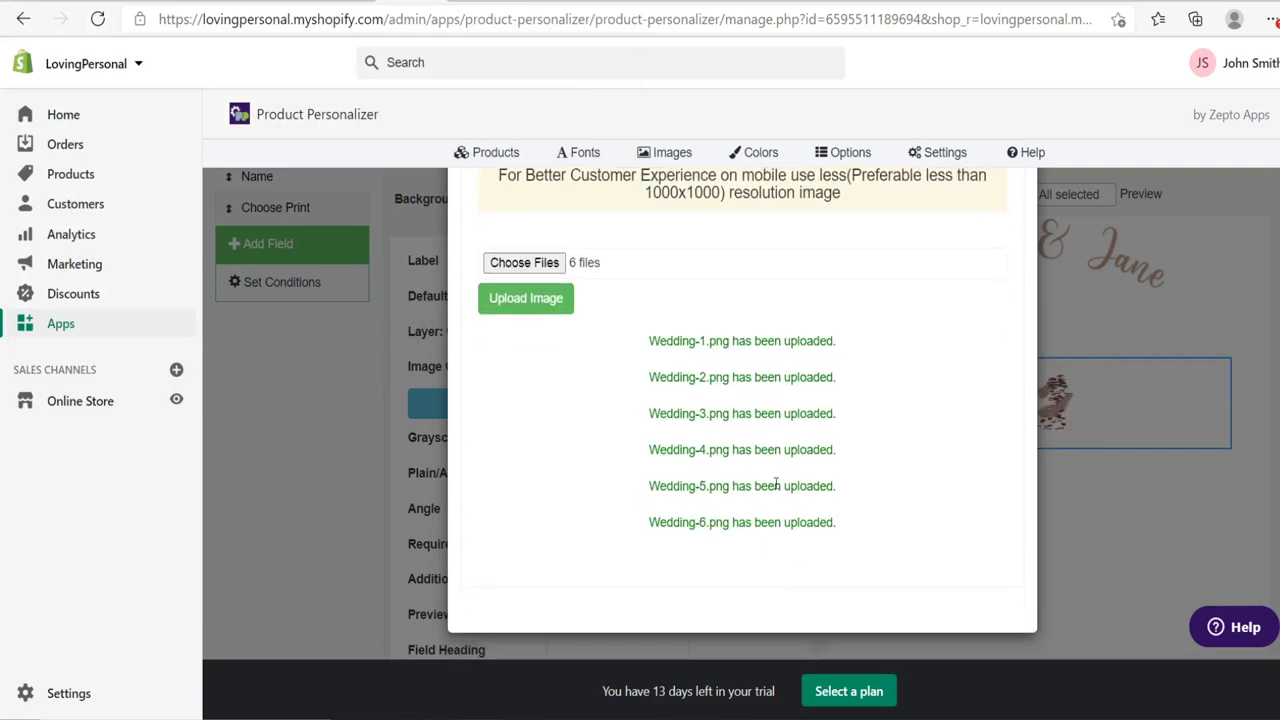
scroll(762, 478, "up", 5)
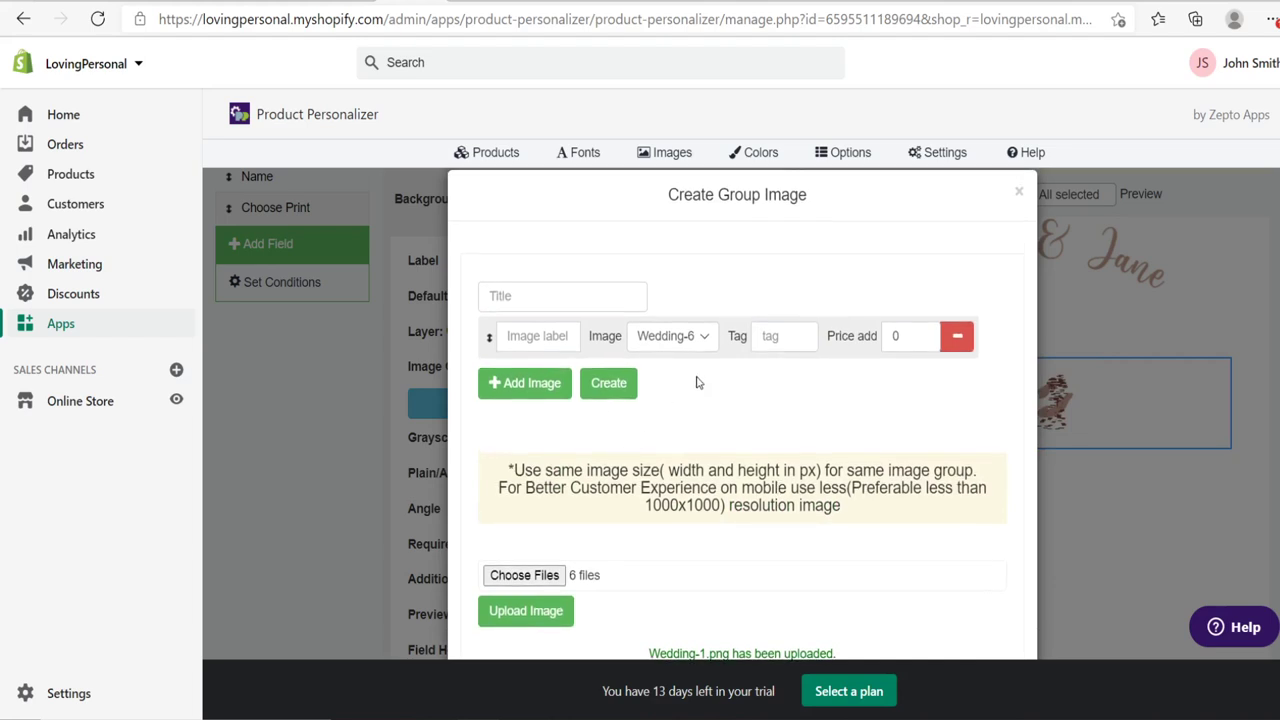
left_click(688, 340)
left_click(728, 417)
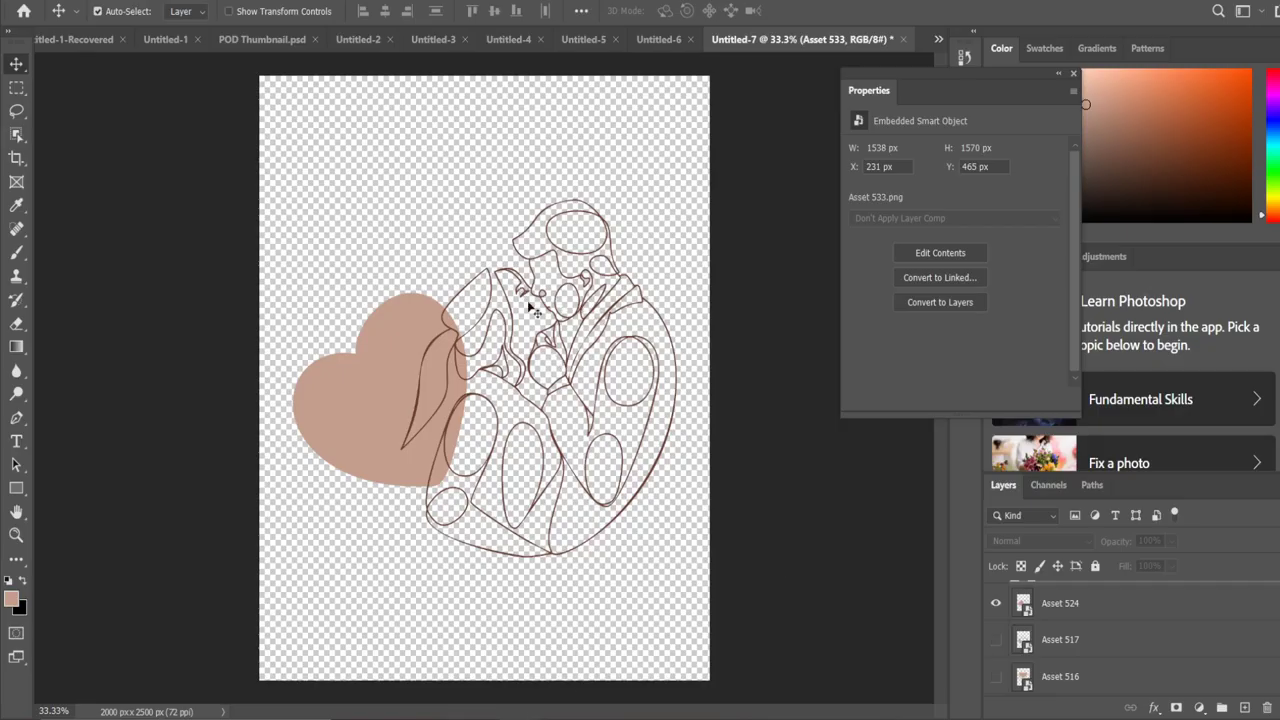
Switch to Photoshop and compare the Asset 524, 517 and 516 designs by toggling their layer visibility.
left_click(996, 604)
left_click(995, 639)
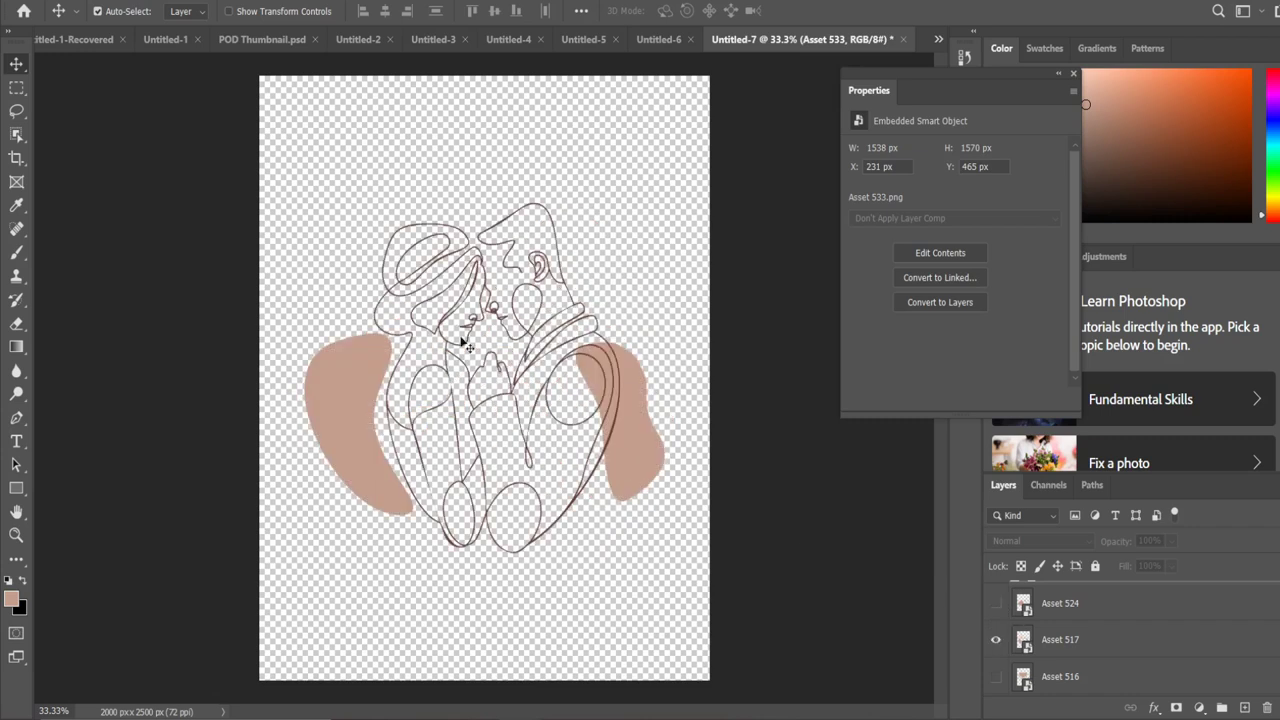
left_click(995, 640)
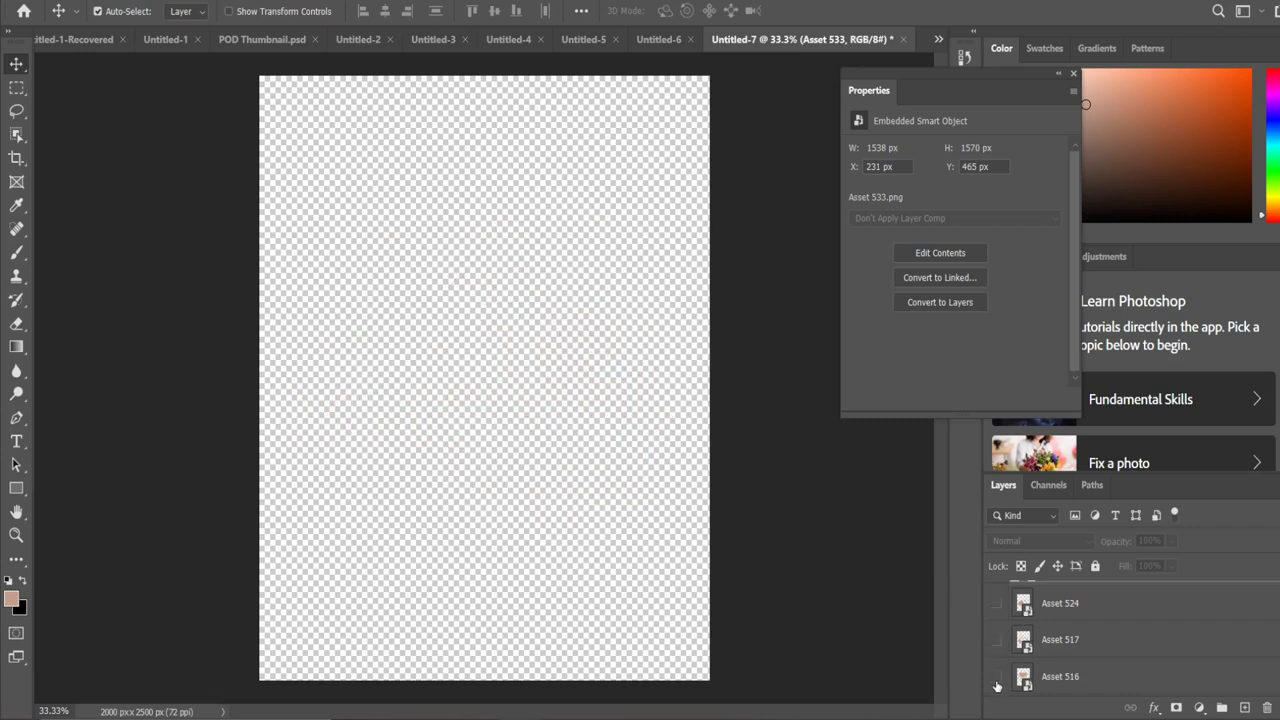
left_click(996, 677)
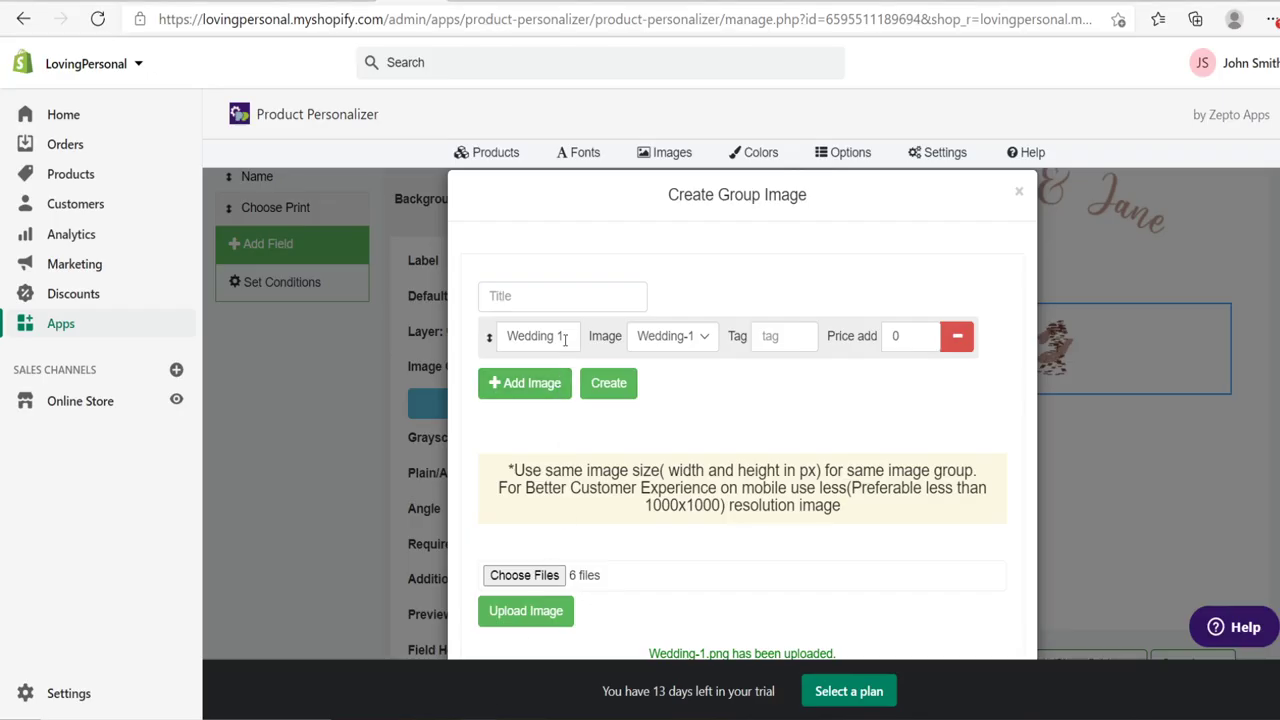
left_click_drag(566, 340, 434, 343)
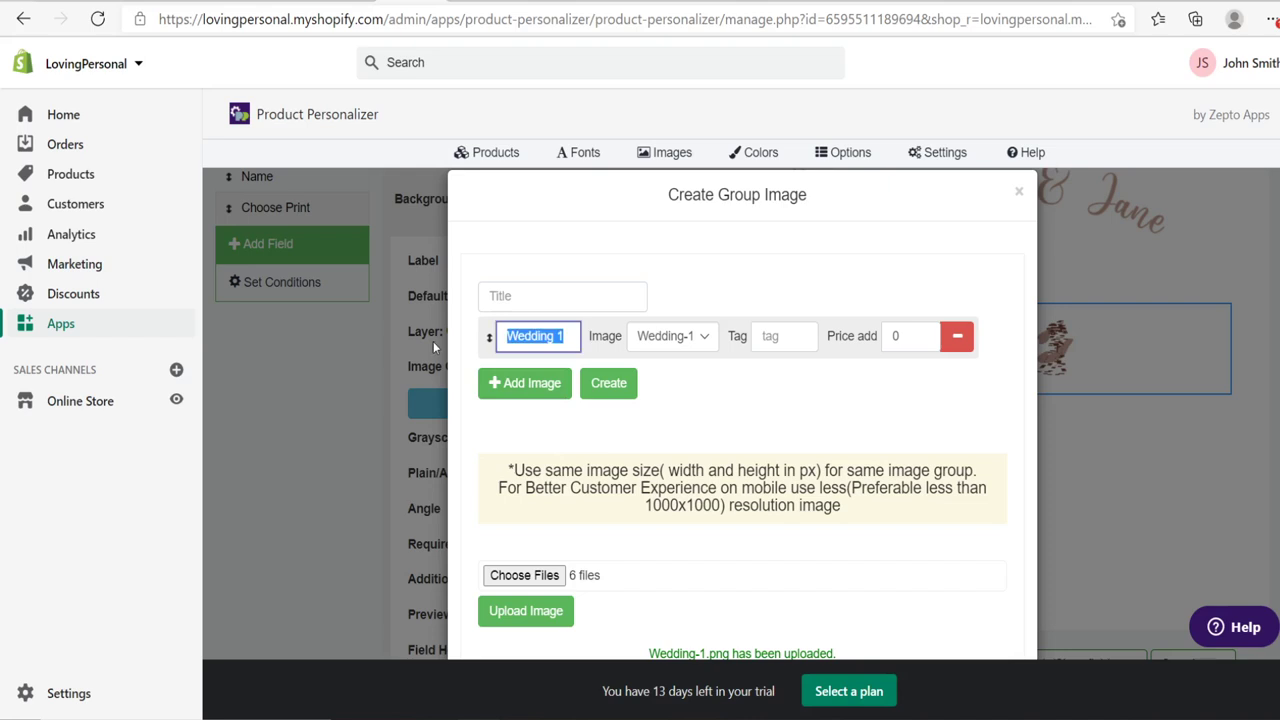
type("Holding Hands")
key("BackSpace")
key("BackSpace")
key("BackSpace")
key("BackSpace")
key("BackSpace")
key("BackSpace")
key("BackSpace")
key("BackSpace")
key("BackSpace")
key("BackSpace")
key("BackSpace")
key("BackSpace")
key("BackSpace")
Label the first image Print One, and add a second image row using Wedding-2.png labelled Print Two.
type("Print One")
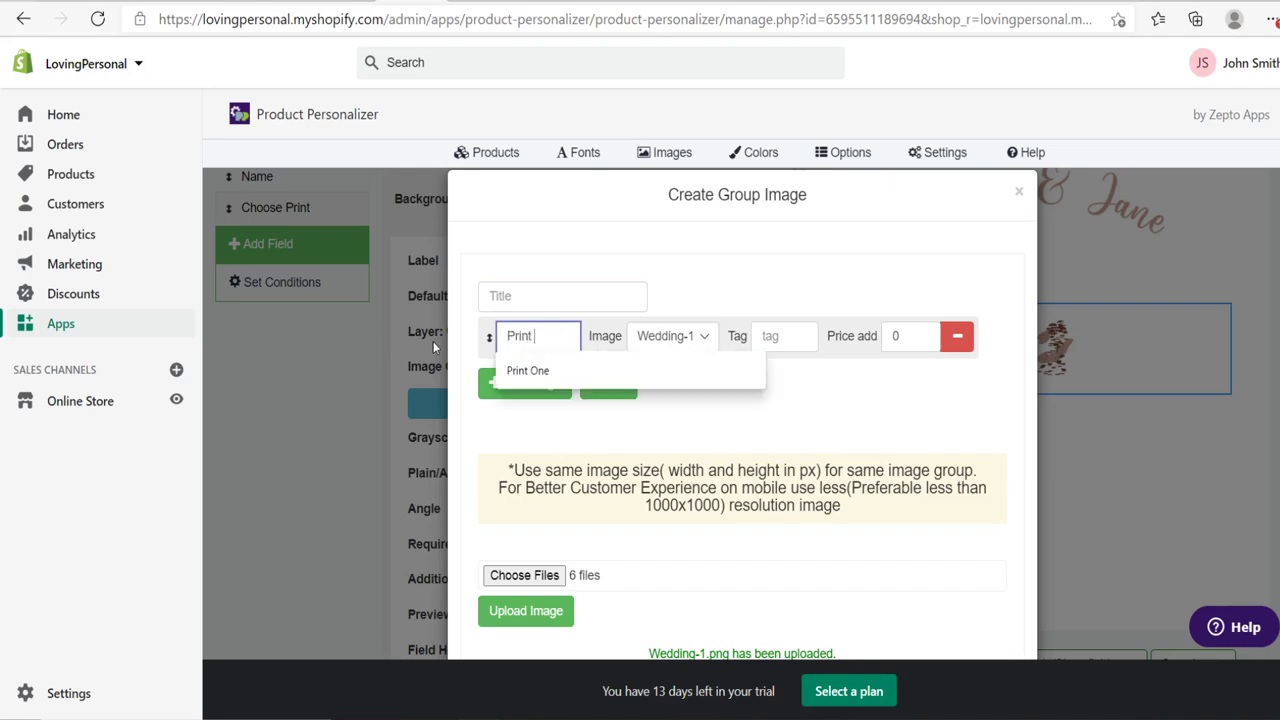
left_click(531, 383)
left_click(668, 385)
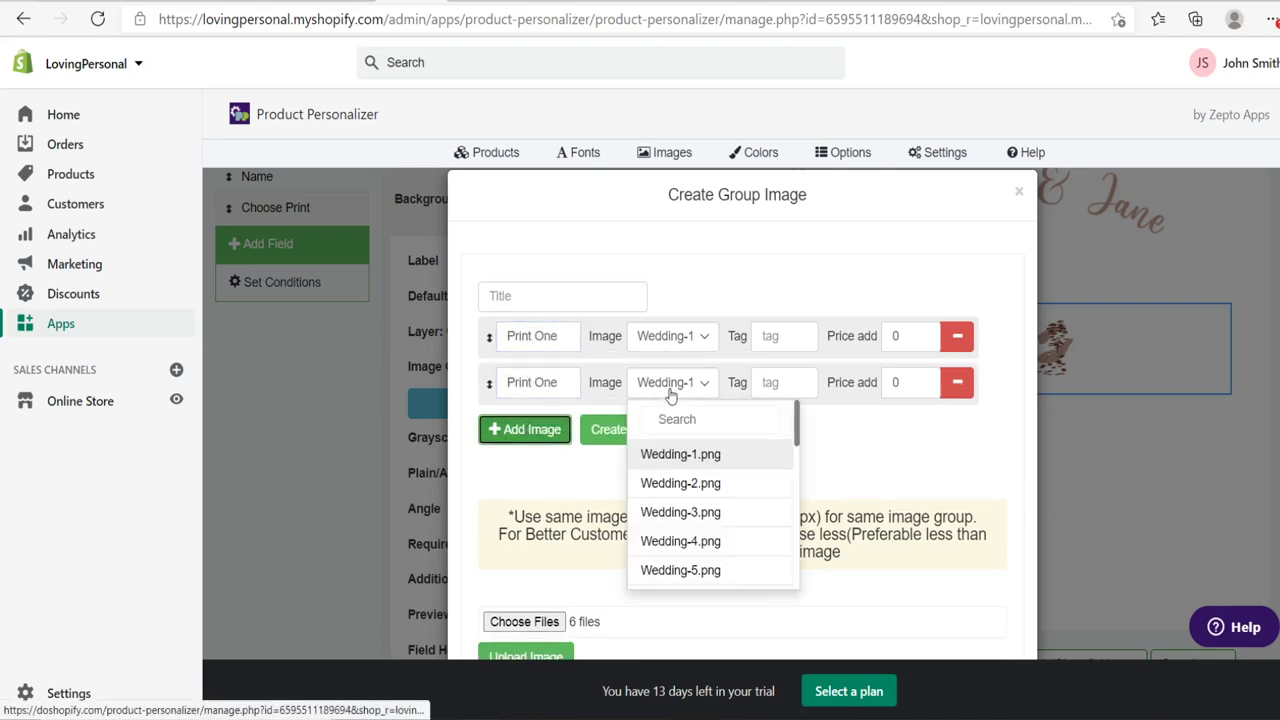
left_click(680, 483)
left_click_drag(563, 385, 408, 386)
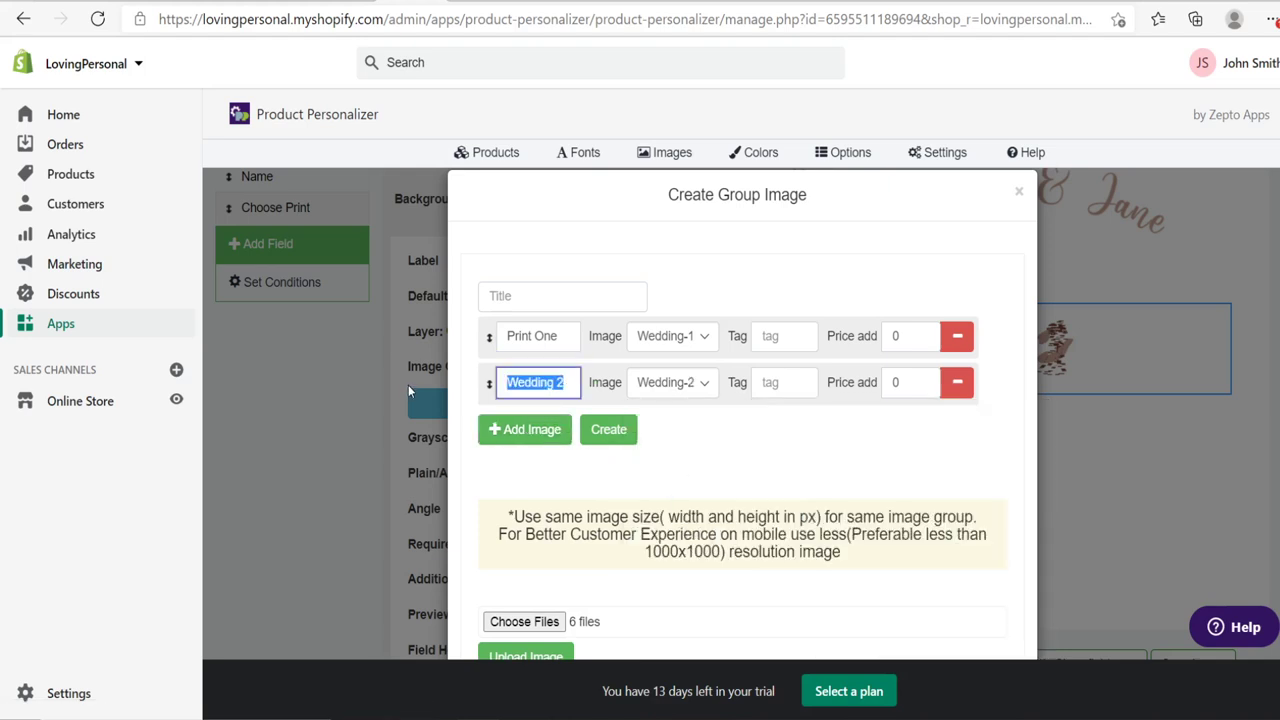
type("Print Two")
Add a third image row to the group using Wedding-3.png with the label Print Three.
left_click(513, 417)
left_click(700, 432)
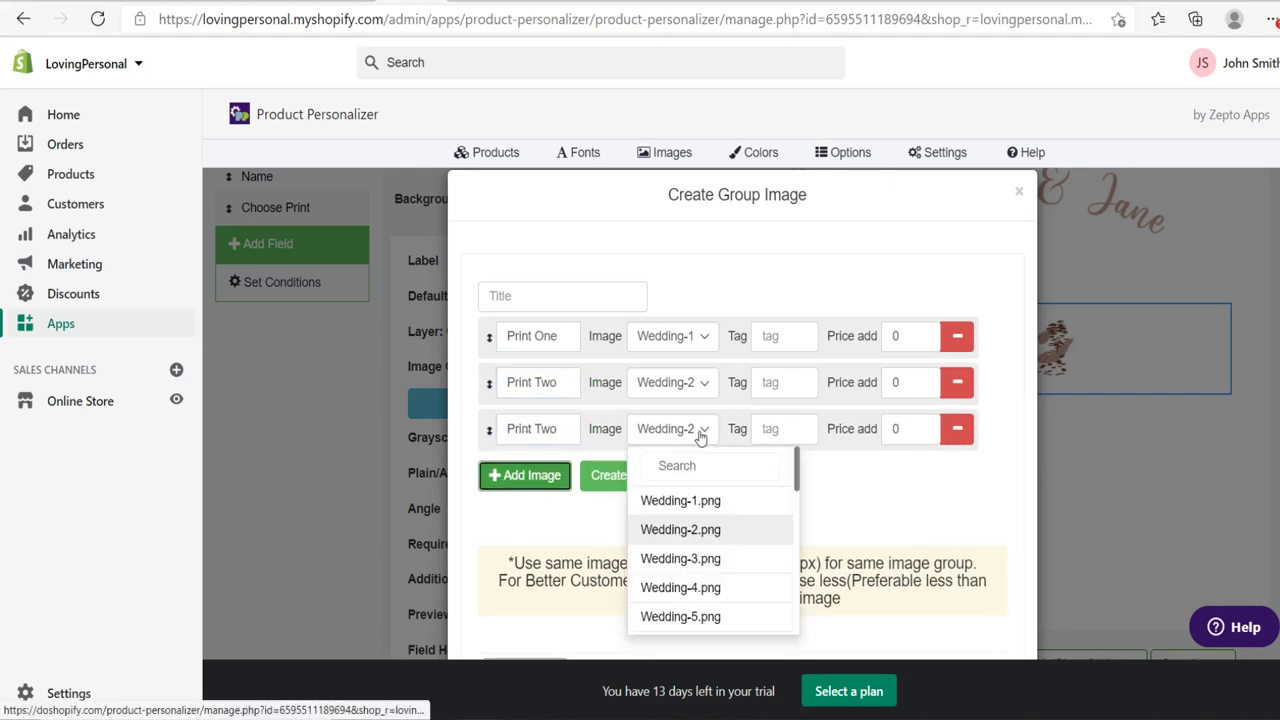
left_click(672, 560)
left_click_drag(562, 424, 419, 437)
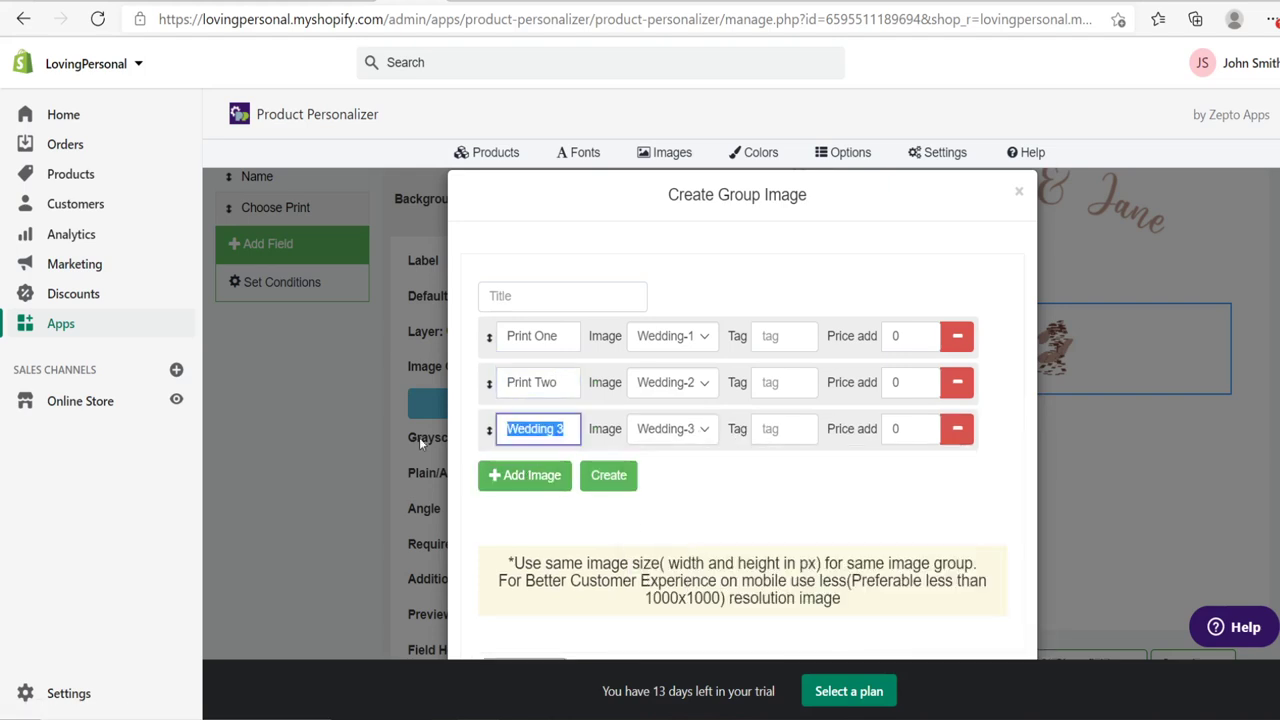
type("Print Three")
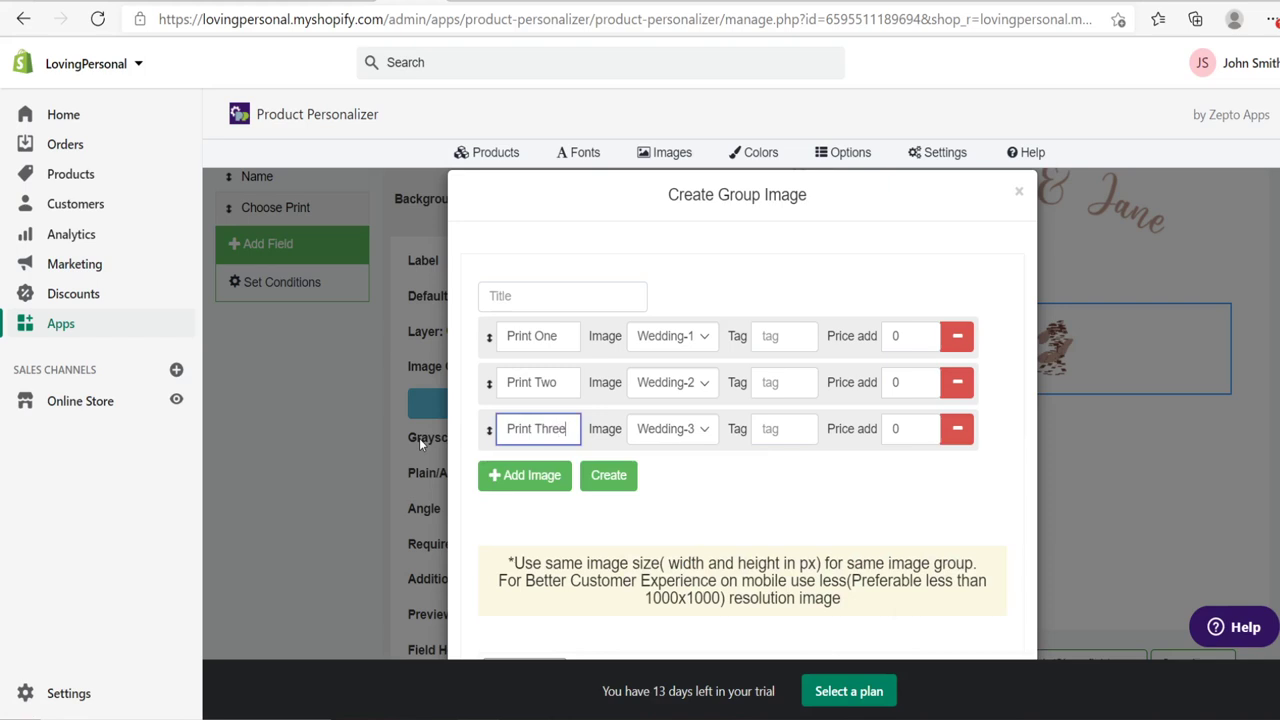
Add a fourth image row to the group using Wedding-4.png with the label Print Four.
left_click(524, 475)
left_click(673, 478)
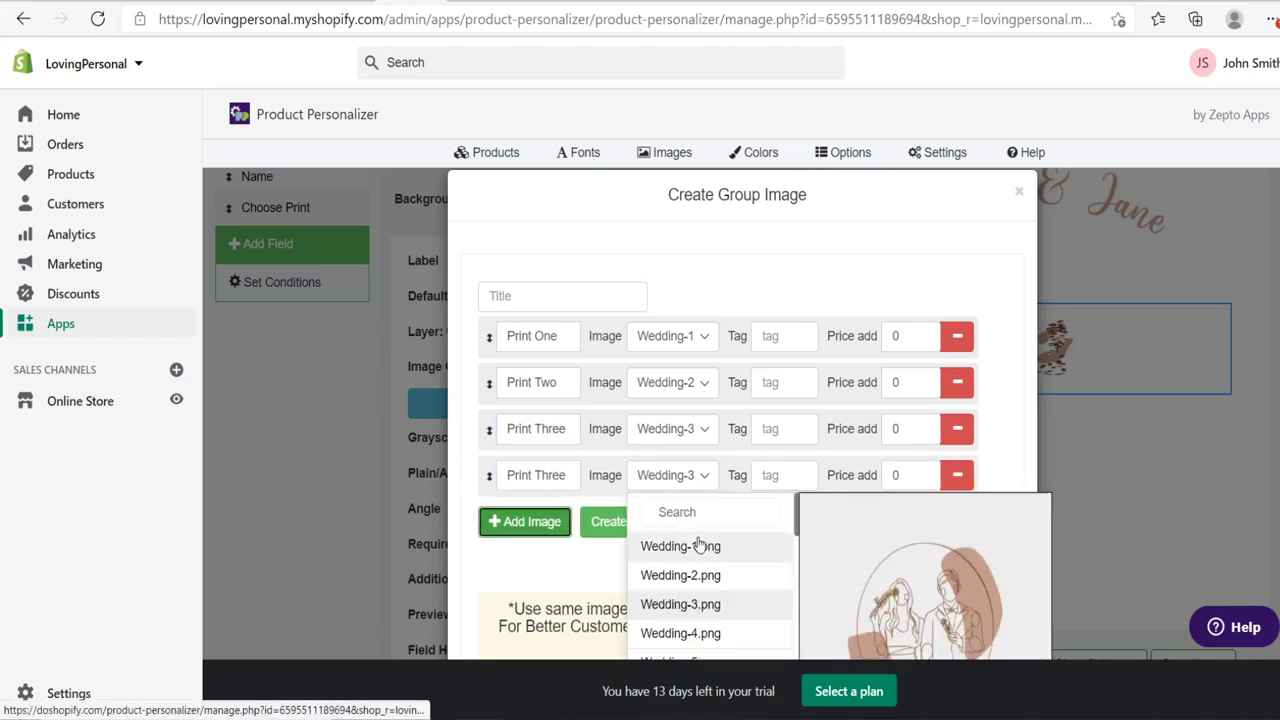
scroll(680, 590, "down", 1)
left_click(680, 603)
left_click_drag(574, 483, 416, 475)
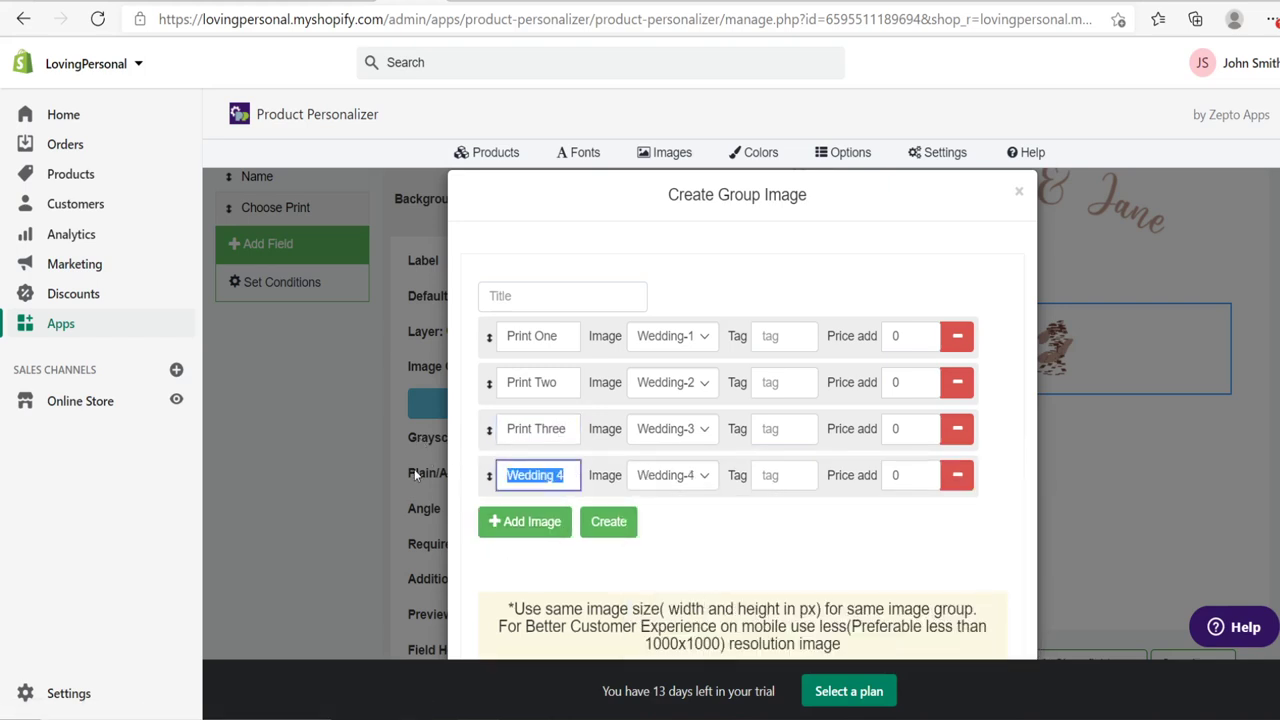
type("Print Four")
Add a fifth image row to the group using Wedding-5.png with the label Print Five.
left_click(525, 521)
scroll(620, 500, "down", 1)
left_click(690, 443)
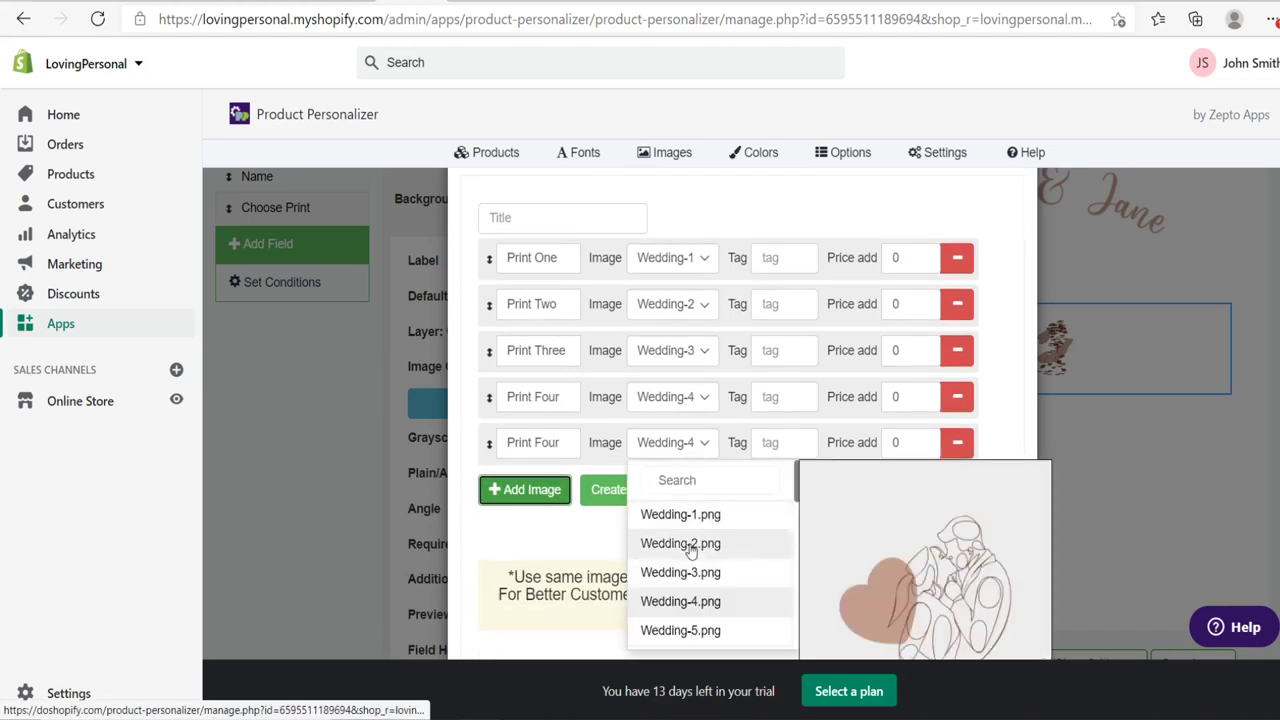
left_click(680, 610)
left_click_drag(577, 438, 463, 448)
type("Print Fi")
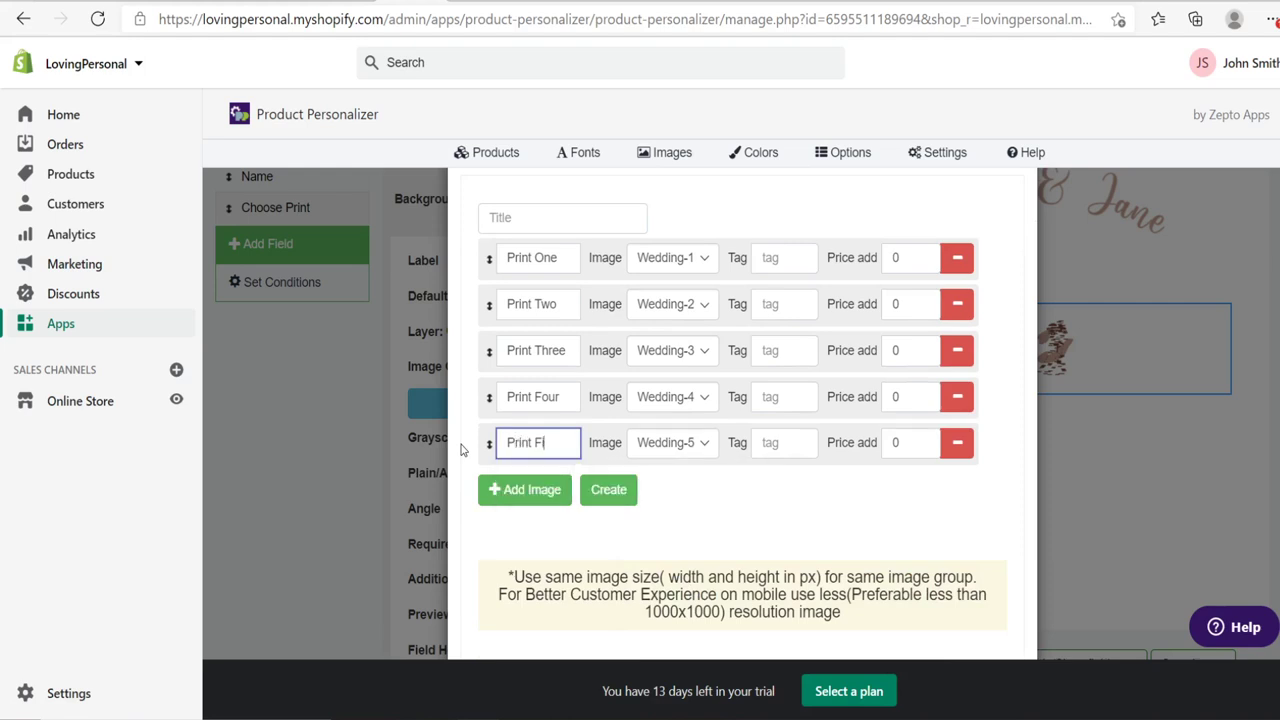
Add a sixth image row to the group using Wedding-6.png with the label Print Six.
left_click(524, 489)
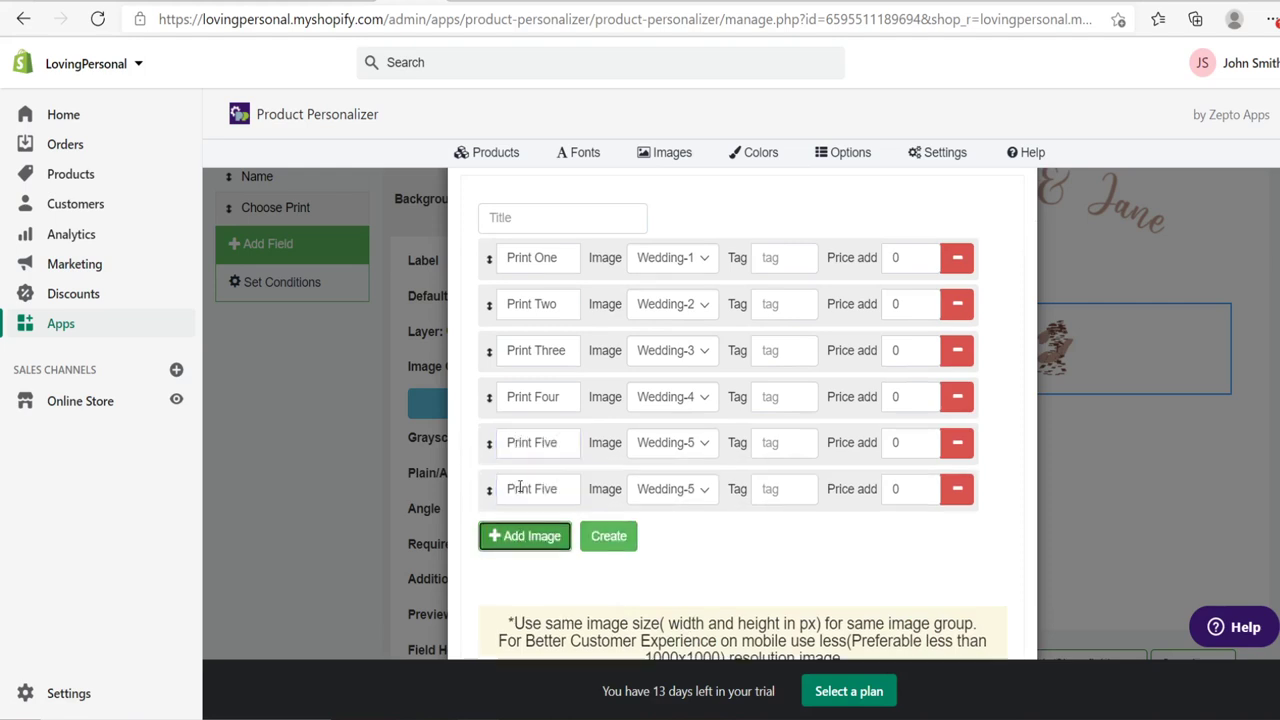
left_click(680, 489)
scroll(770, 534, "down", 3)
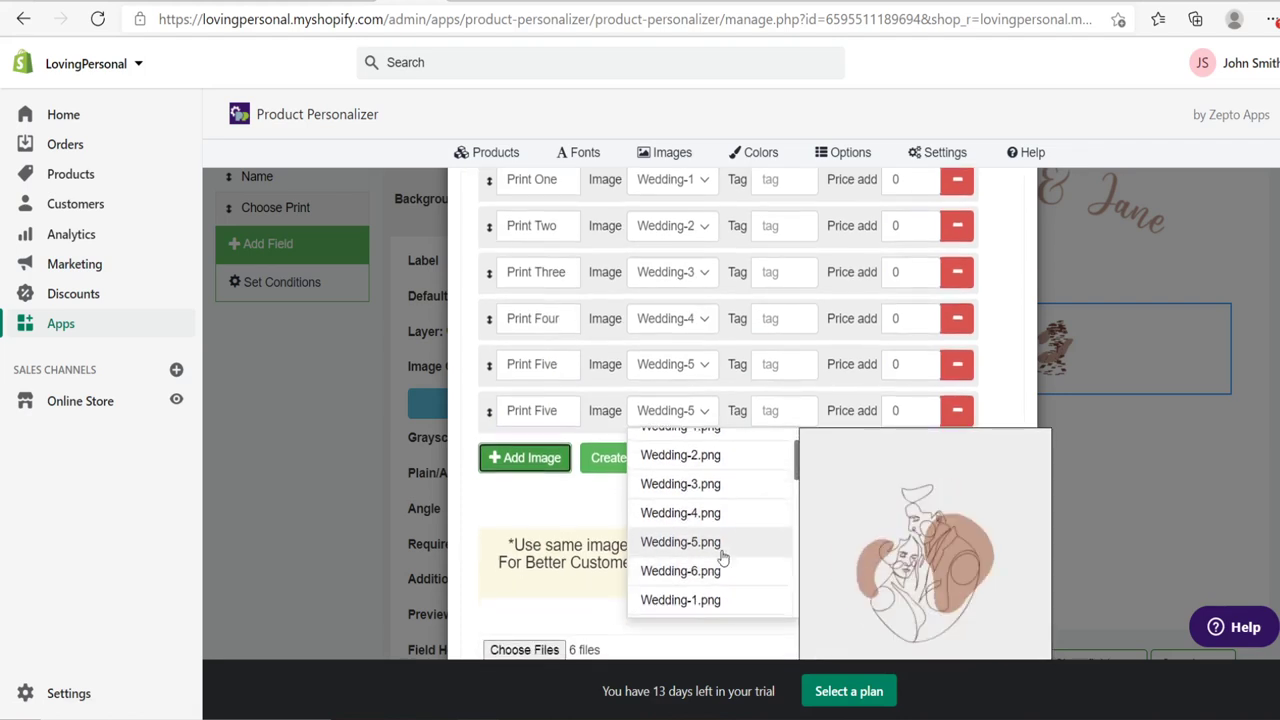
left_click(715, 560)
triple_click(573, 410)
type("P")
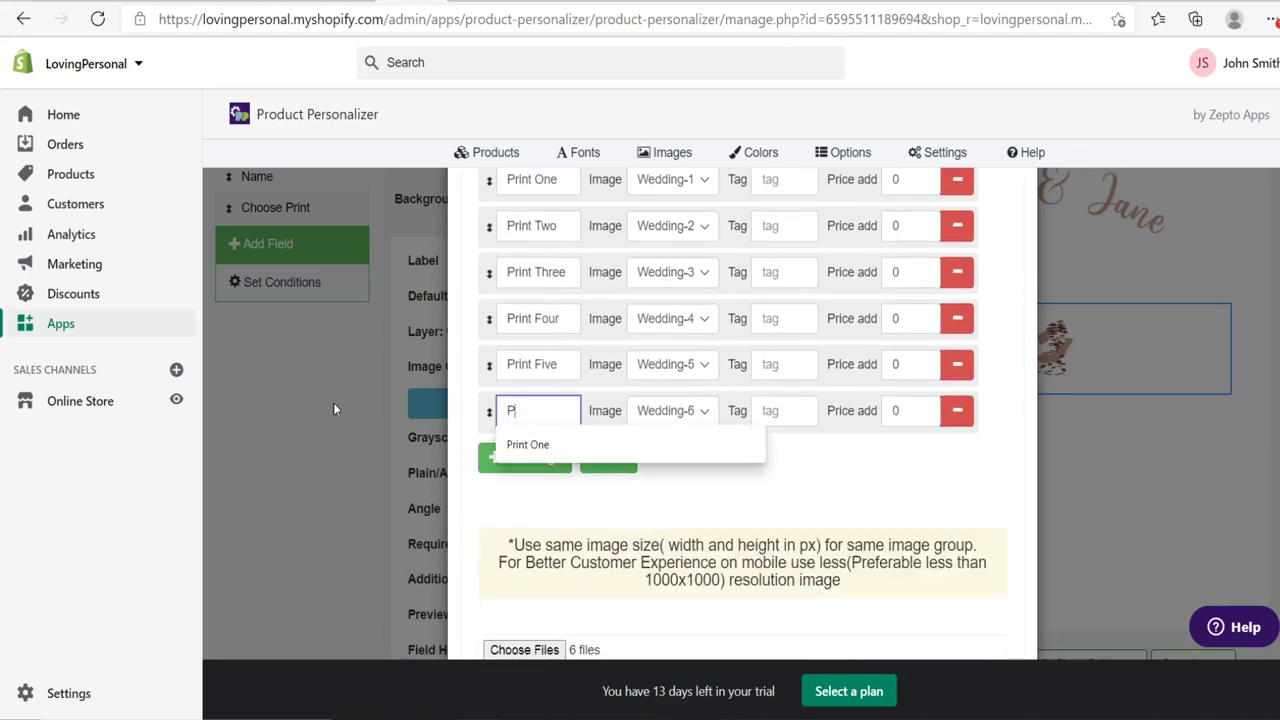
type("rint Six")
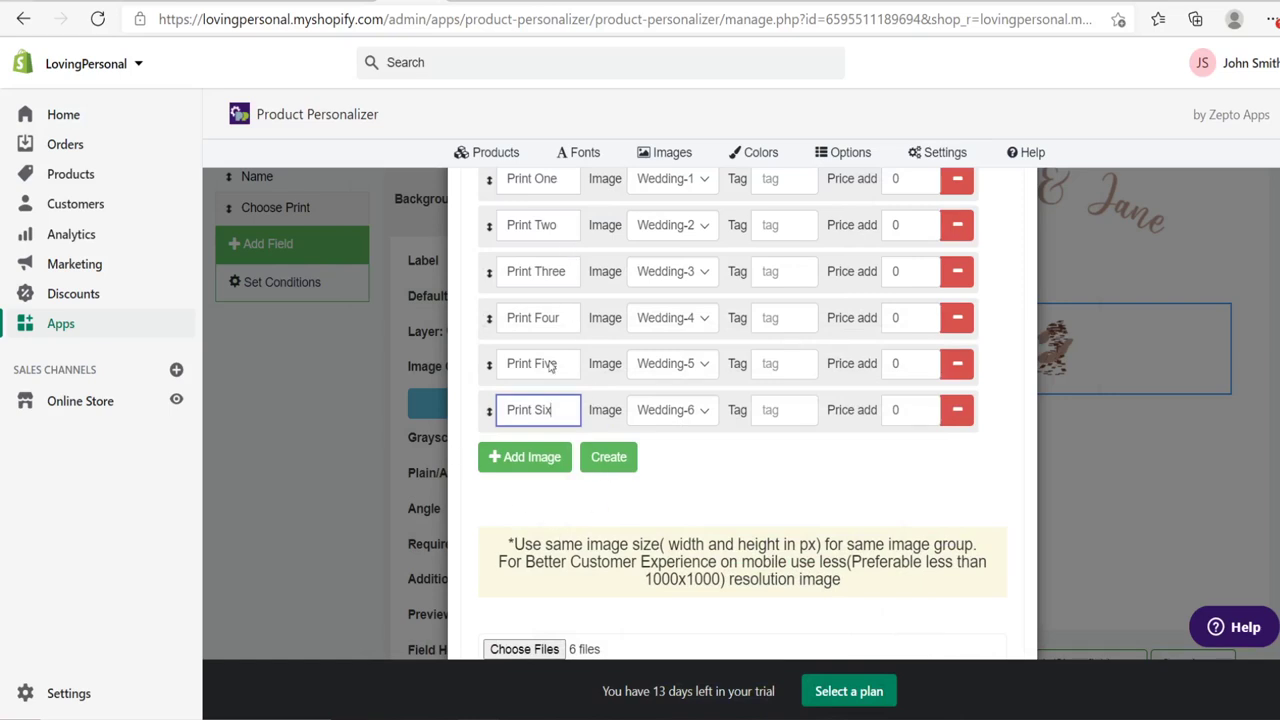
scroll(880, 514, "up", 1)
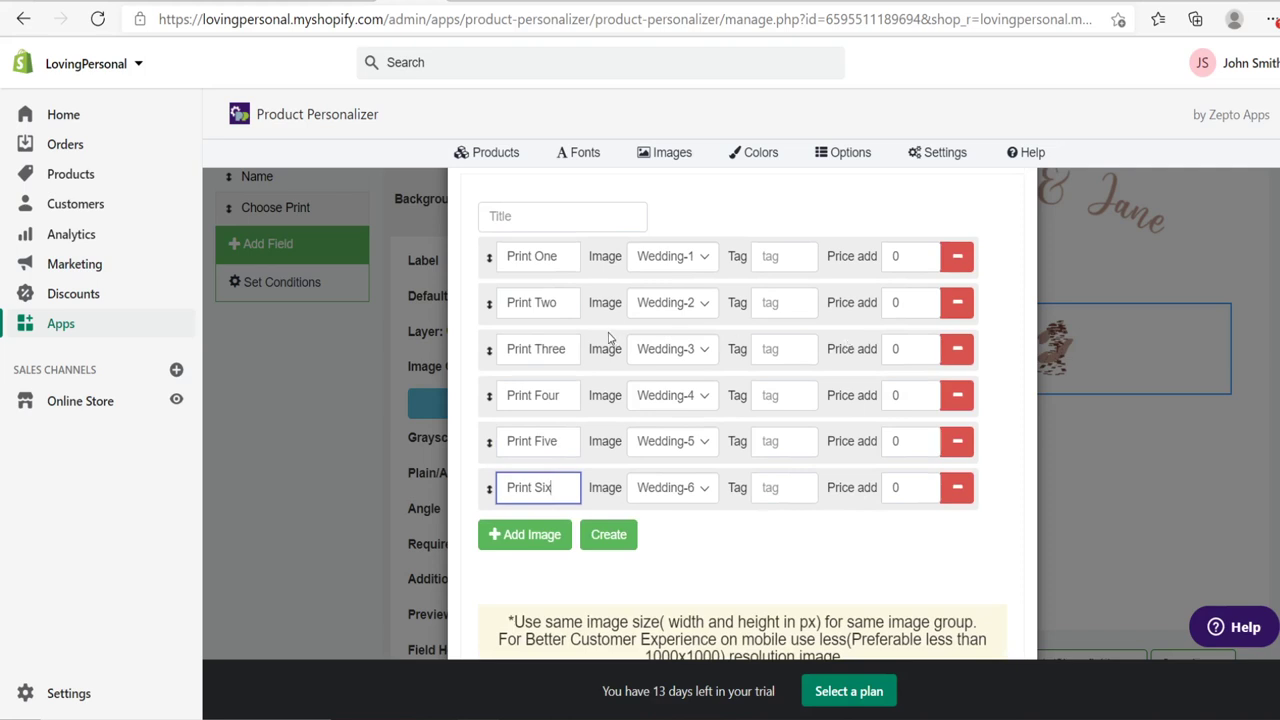
Set the added price to 5 for Print One and 6 for Print Two.
left_click(897, 258)
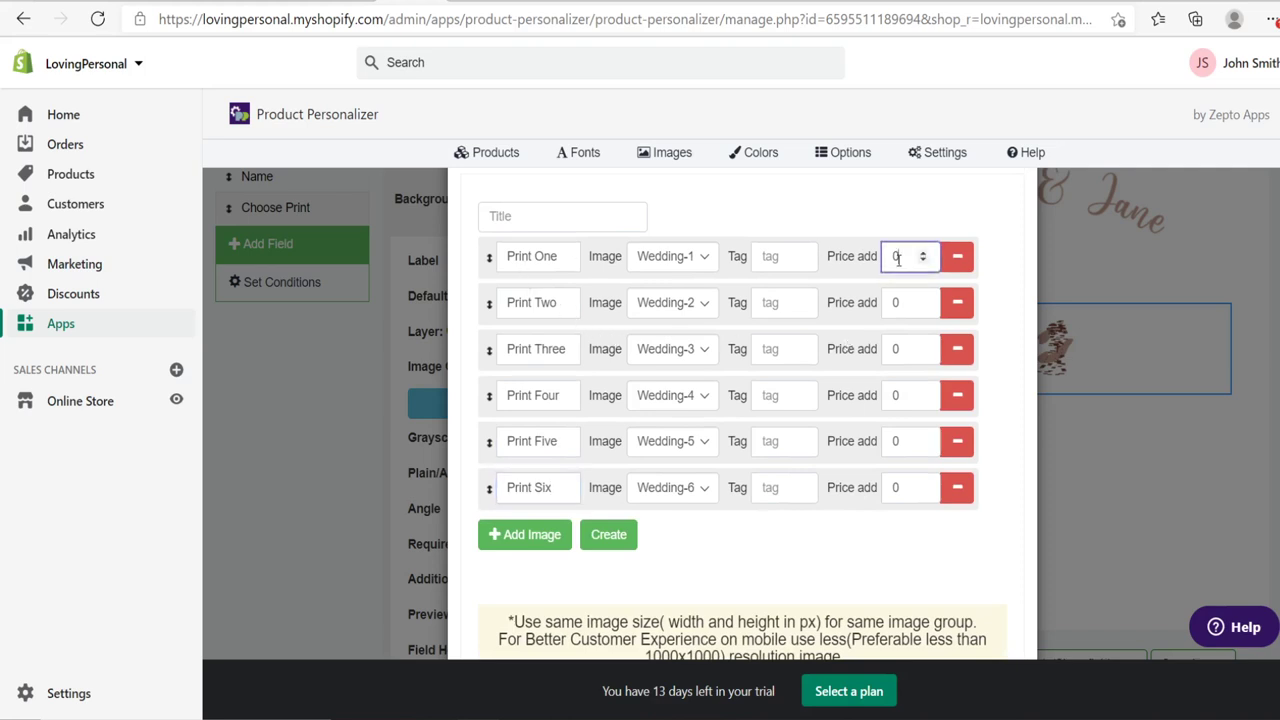
type("5")
left_click(901, 306)
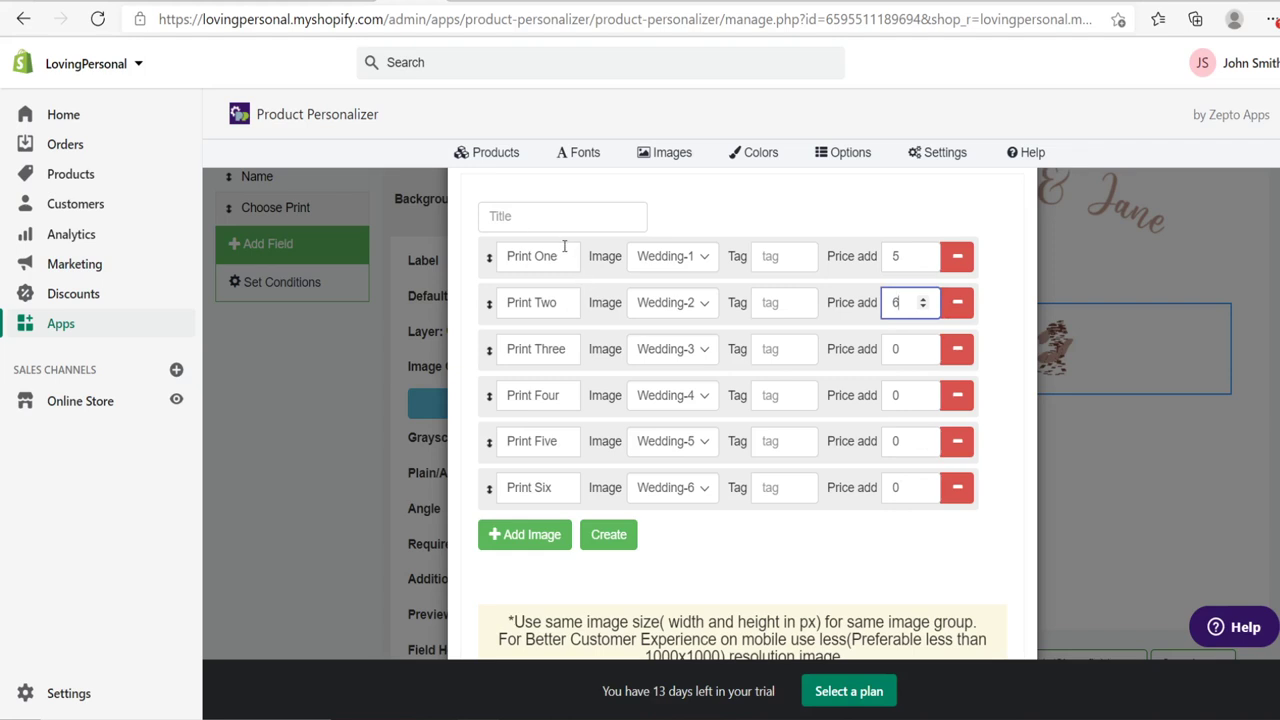
Title the image group Wedding Prints and create it.
scroll(565, 244, "up", 1)
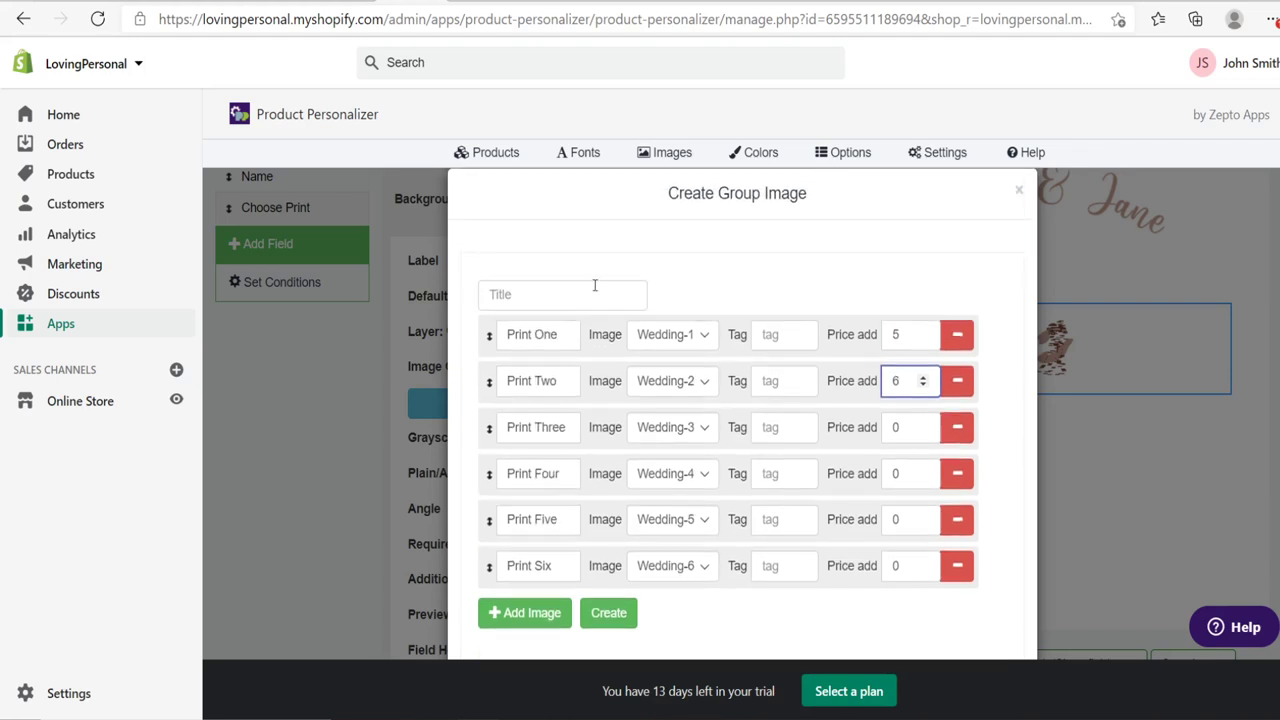
left_click(543, 293)
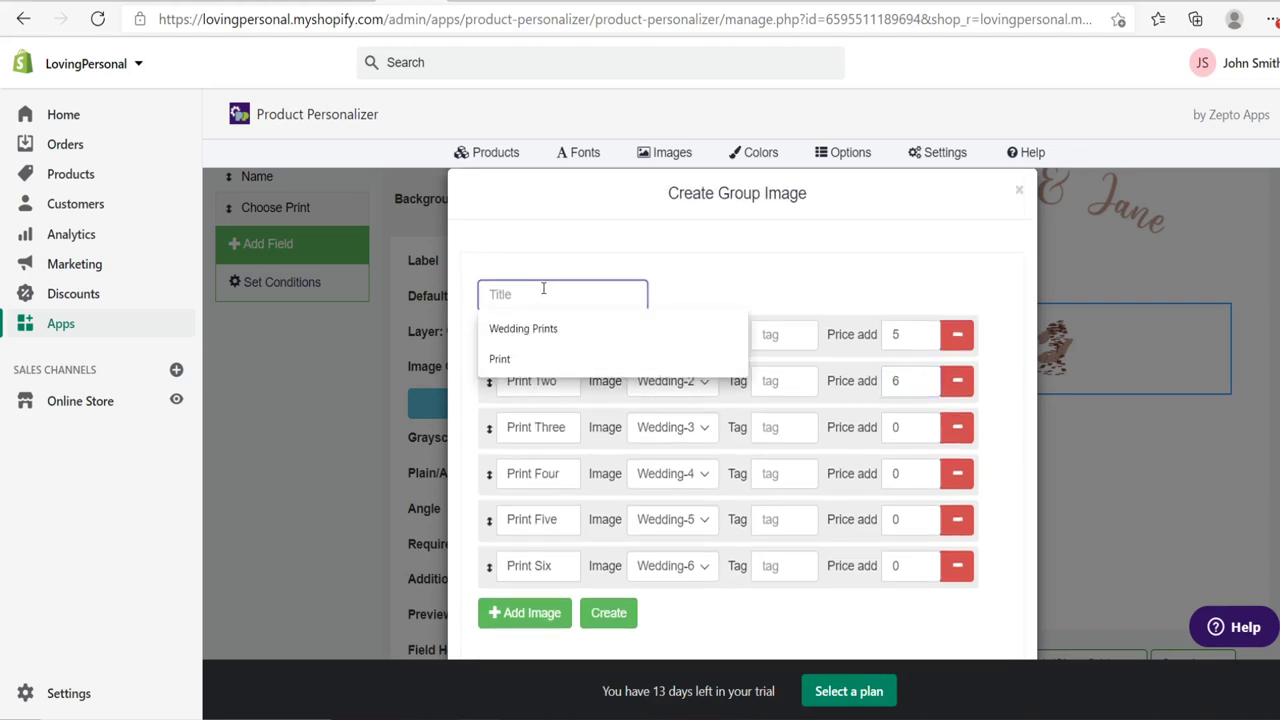
left_click(523, 328)
scroll(707, 476, "down", 1)
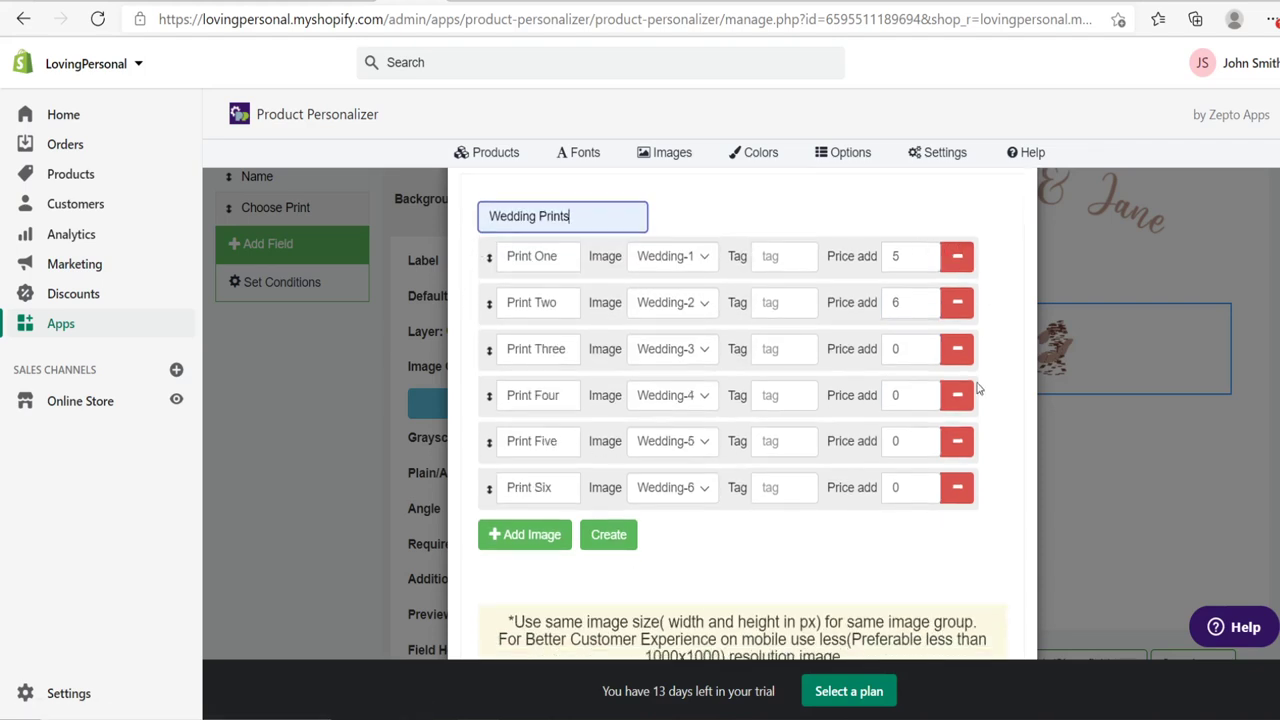
scroll(510, 271, "up", 1)
scroll(694, 349, "down", 1)
scroll(690, 360, "down", 2)
scroll(689, 368, "down", 1)
scroll(691, 363, "up", 3)
scroll(710, 410, "down", 2)
scroll(716, 427, "down", 1)
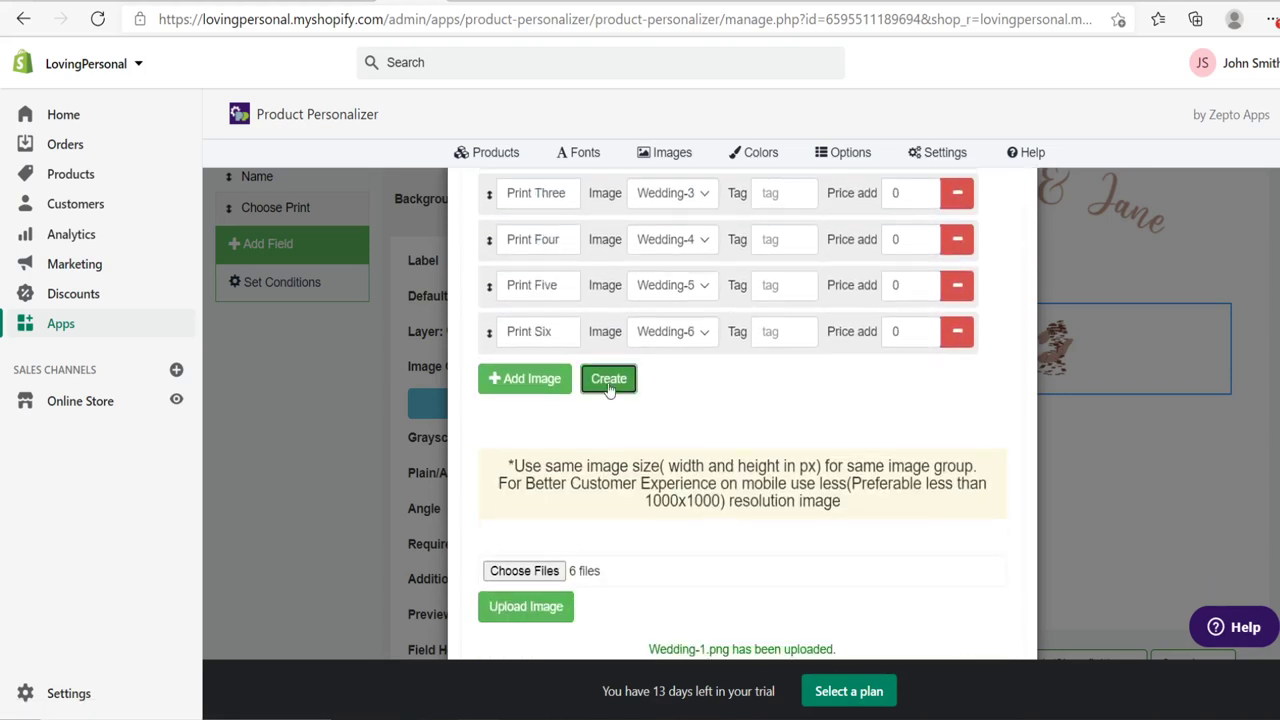
left_click(608, 379)
scroll(788, 420, "up", 2)
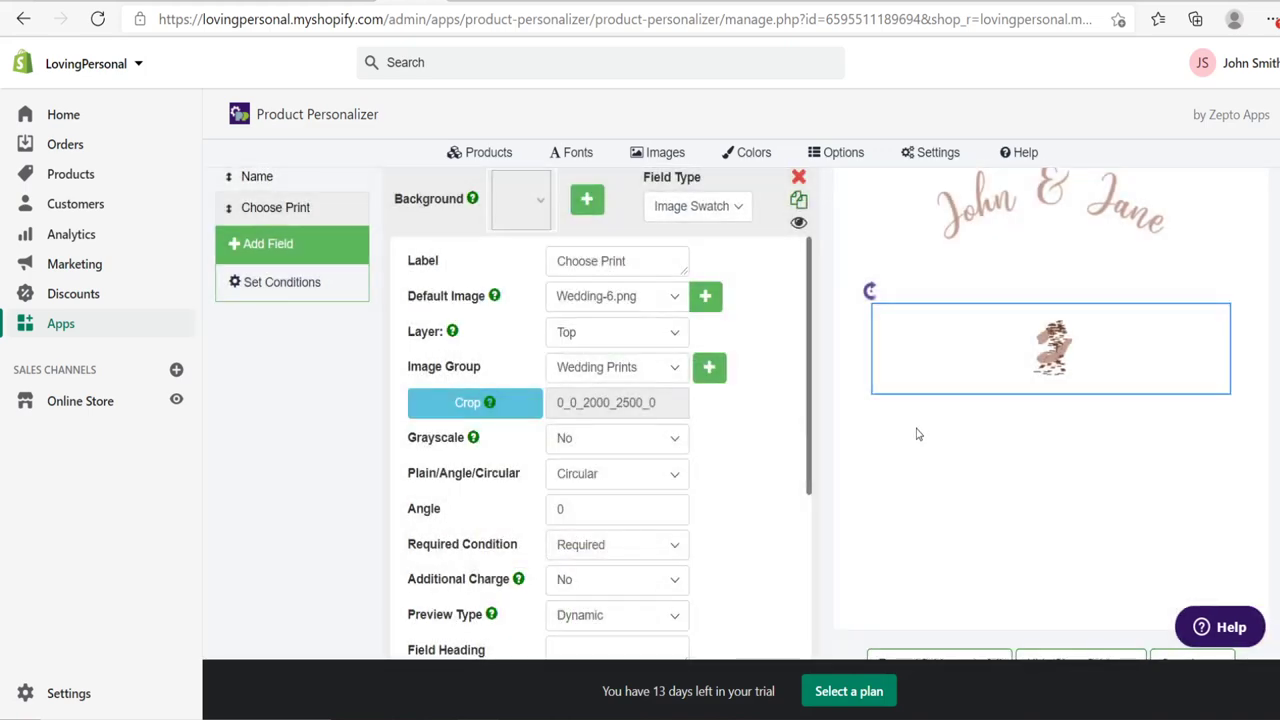
Stretch the Choose Print area in the sign preview downward below the names and upward over them.
left_click_drag(1016, 394, 1032, 606)
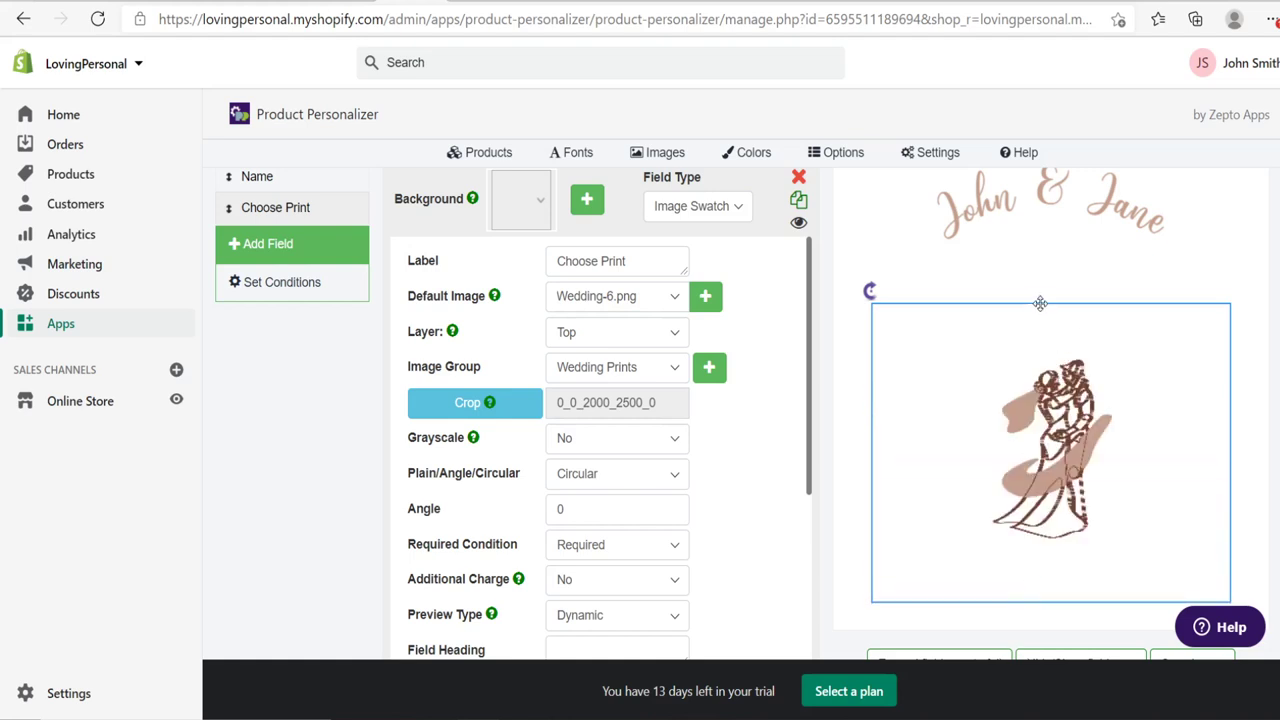
scroll(1040, 304, "up", 1)
left_click_drag(974, 379, 980, 246)
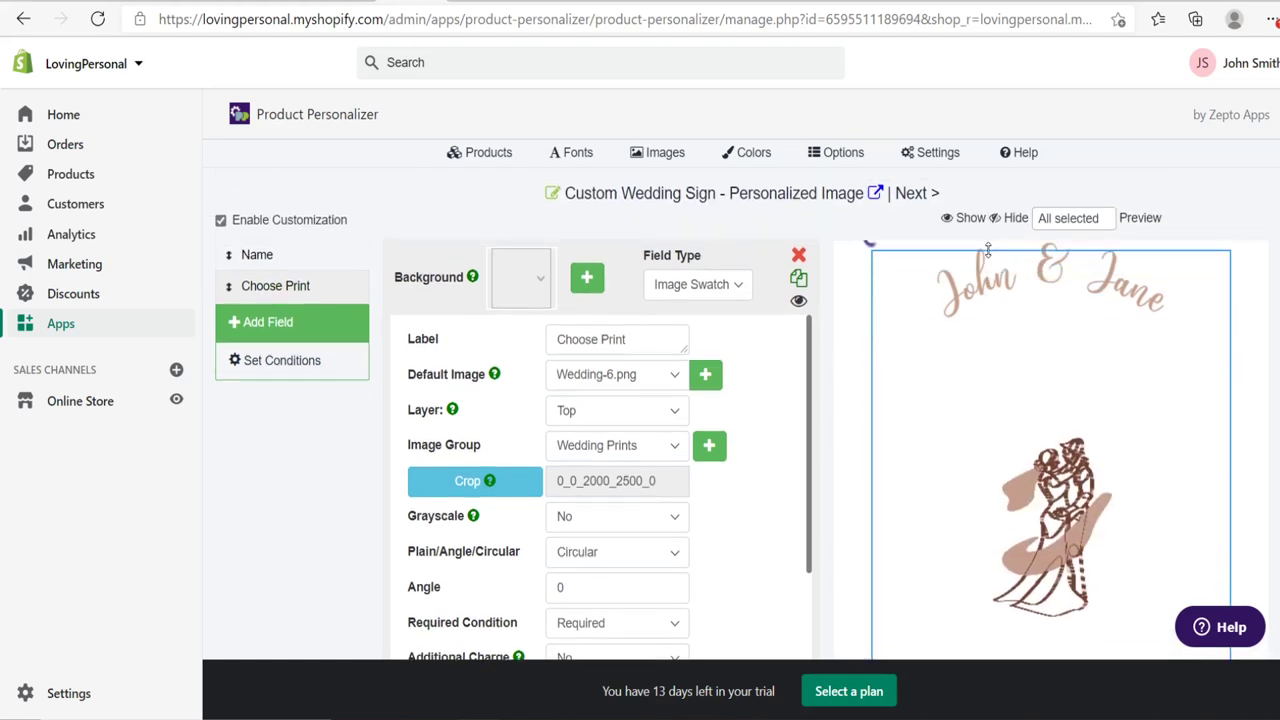
Widen the Choose Print area to both side edges of the sign preview and extend it to the sign's lower edge.
scroll(860, 379, "down", 1)
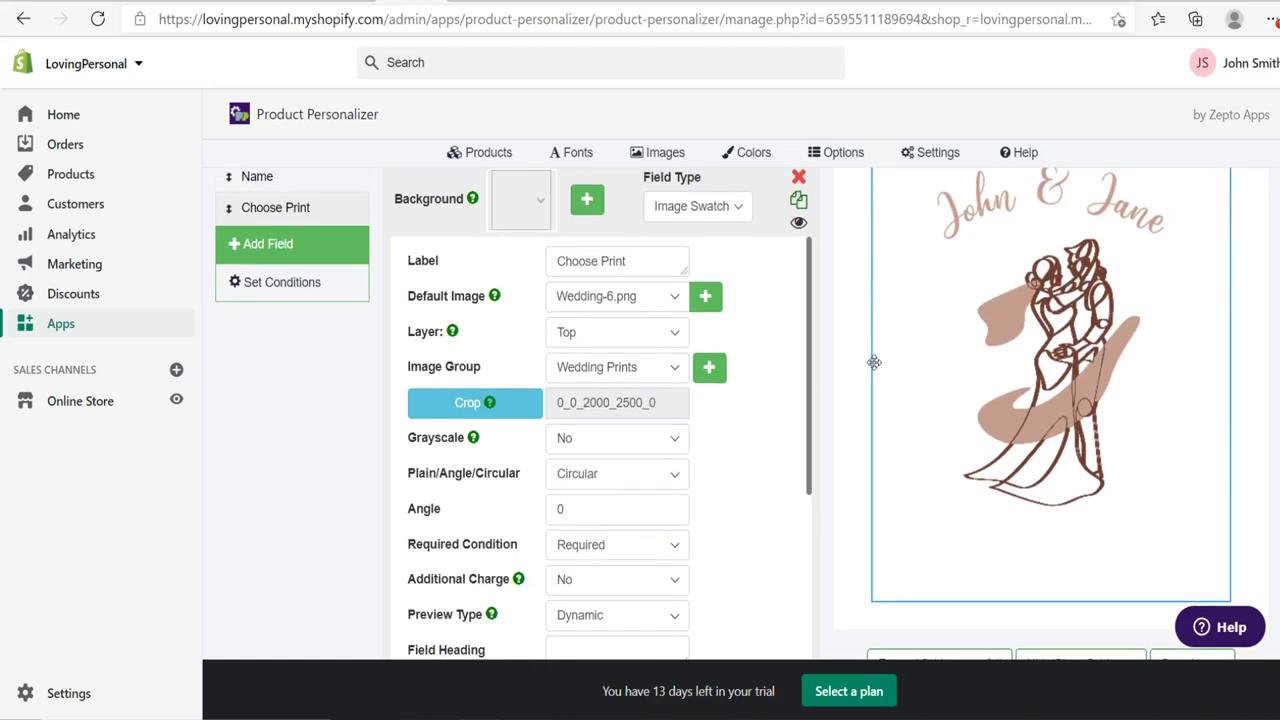
left_click_drag(867, 363, 832, 363)
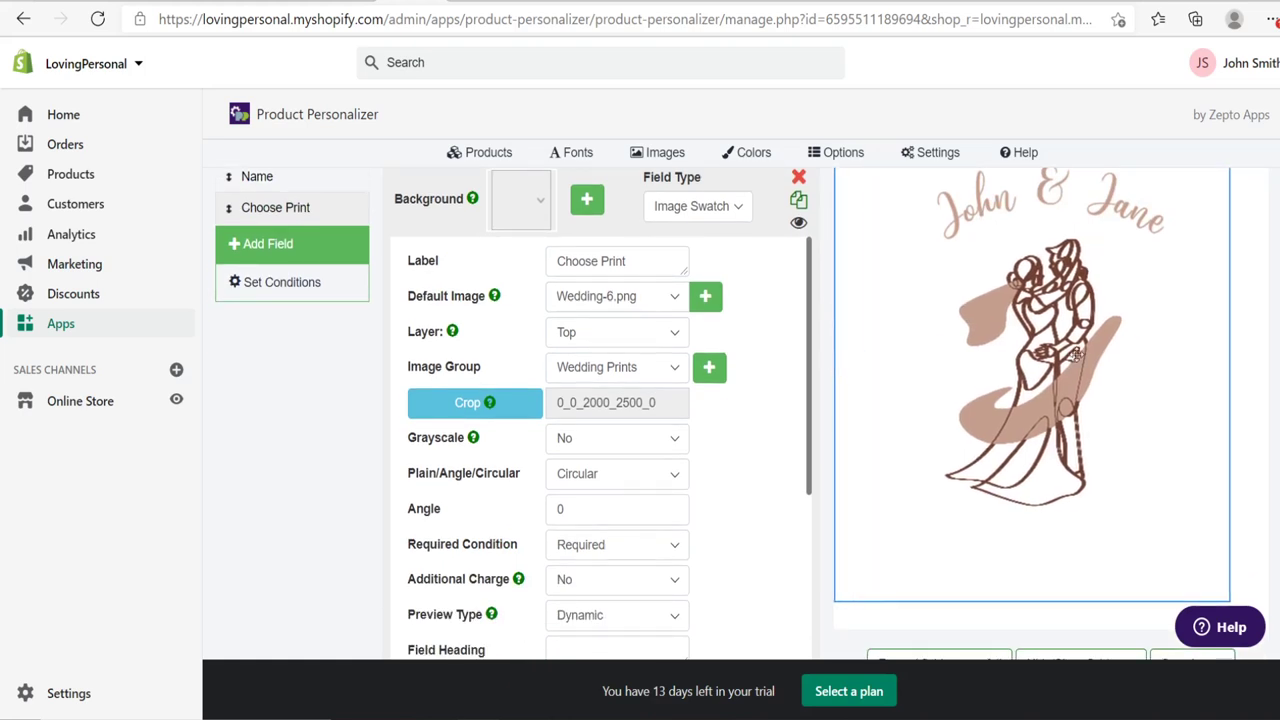
left_click_drag(1220, 337, 1270, 340)
scroll(1084, 407, "down", 2)
left_click_drag(1084, 407, 1092, 518)
scroll(1113, 372, "up", 3)
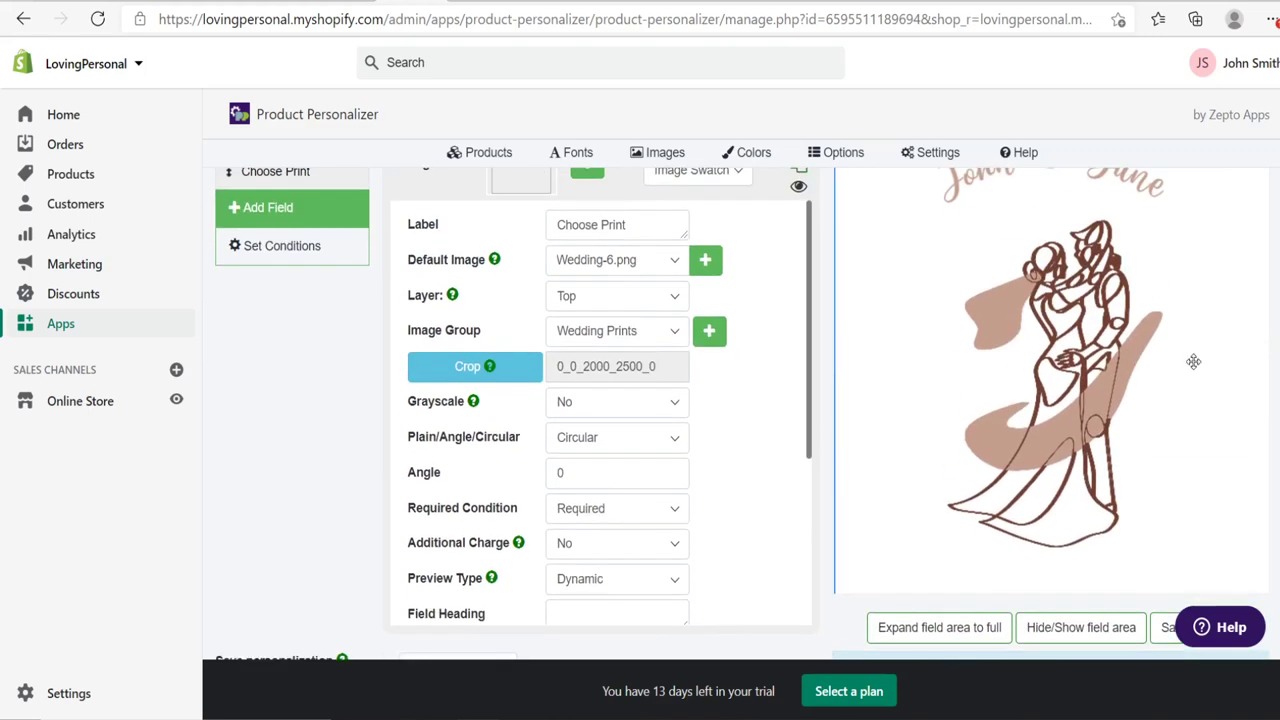
Set the Choose Print area's X position to 50% and Y position to 0%.
scroll(1165, 430, "down", 1)
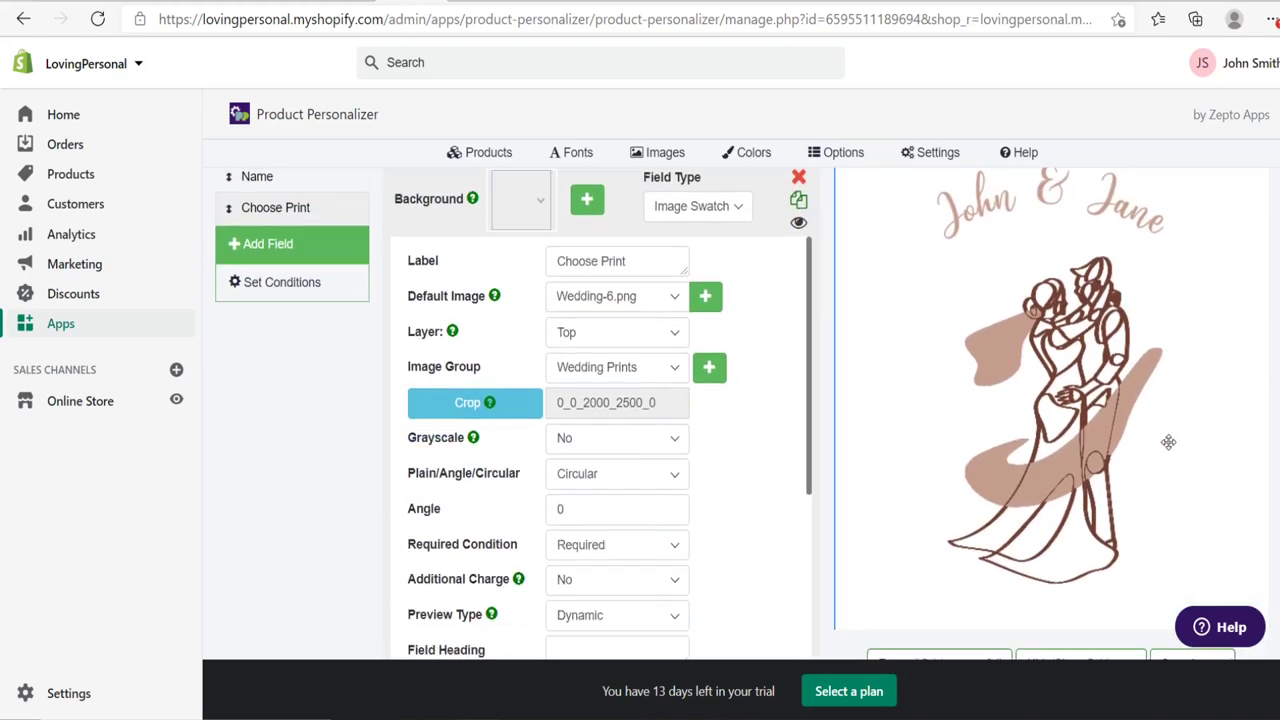
scroll(591, 375, "down", 5)
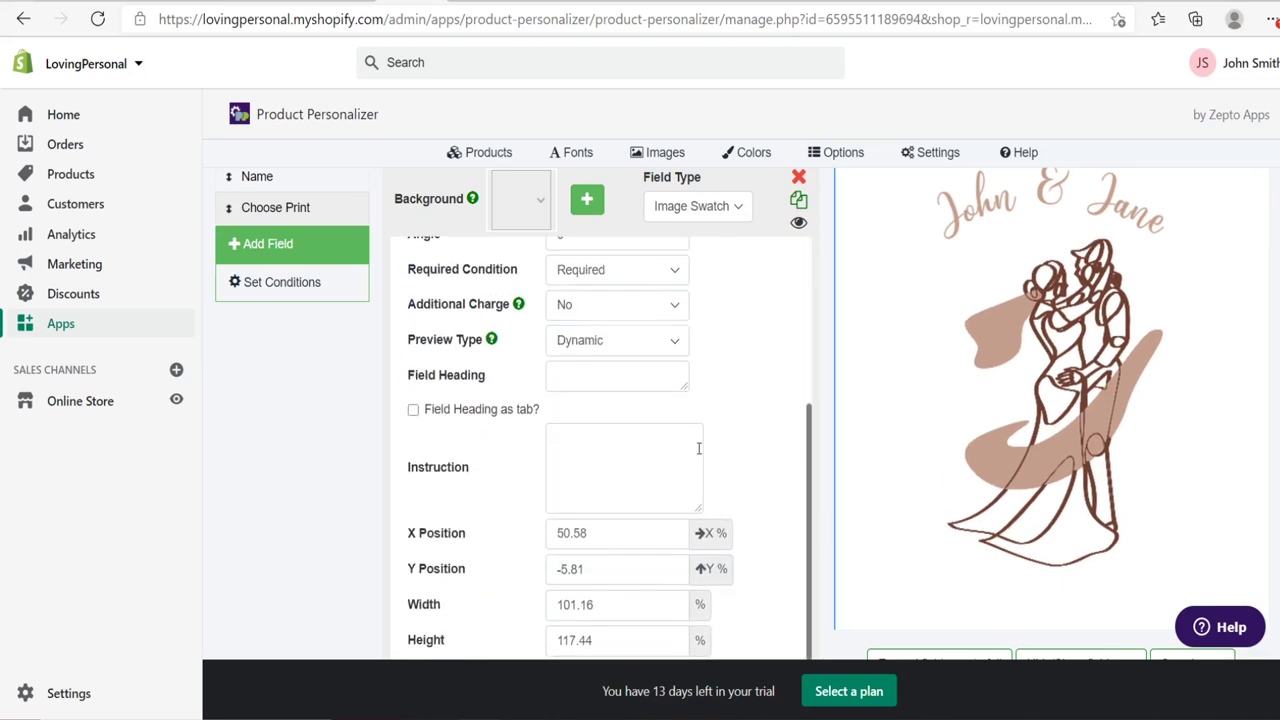
double_click(620, 352)
type("50")
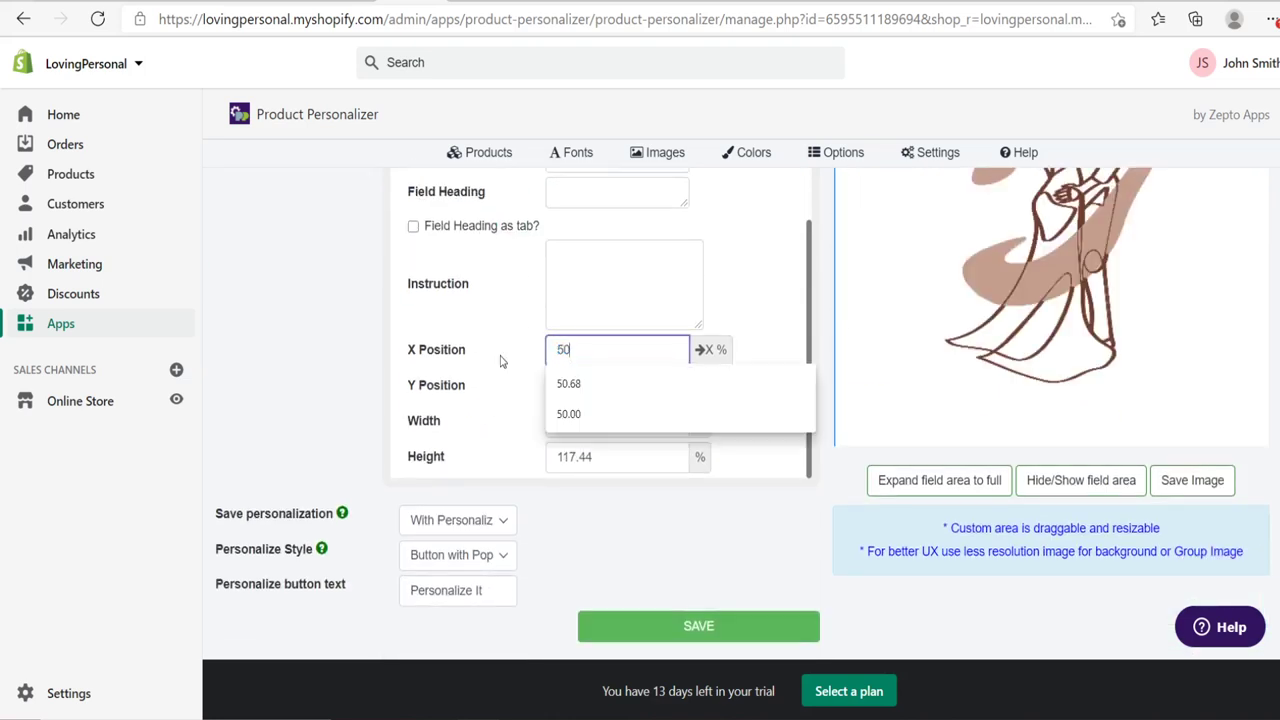
double_click(628, 380)
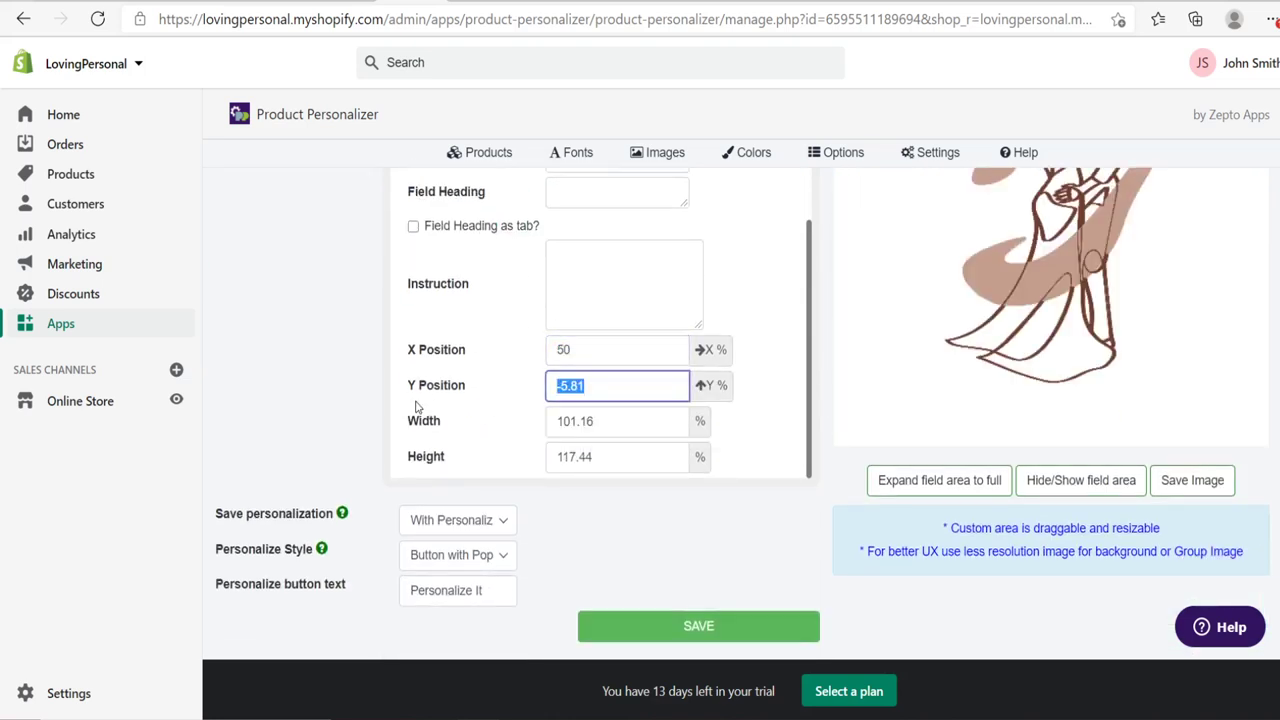
type("0")
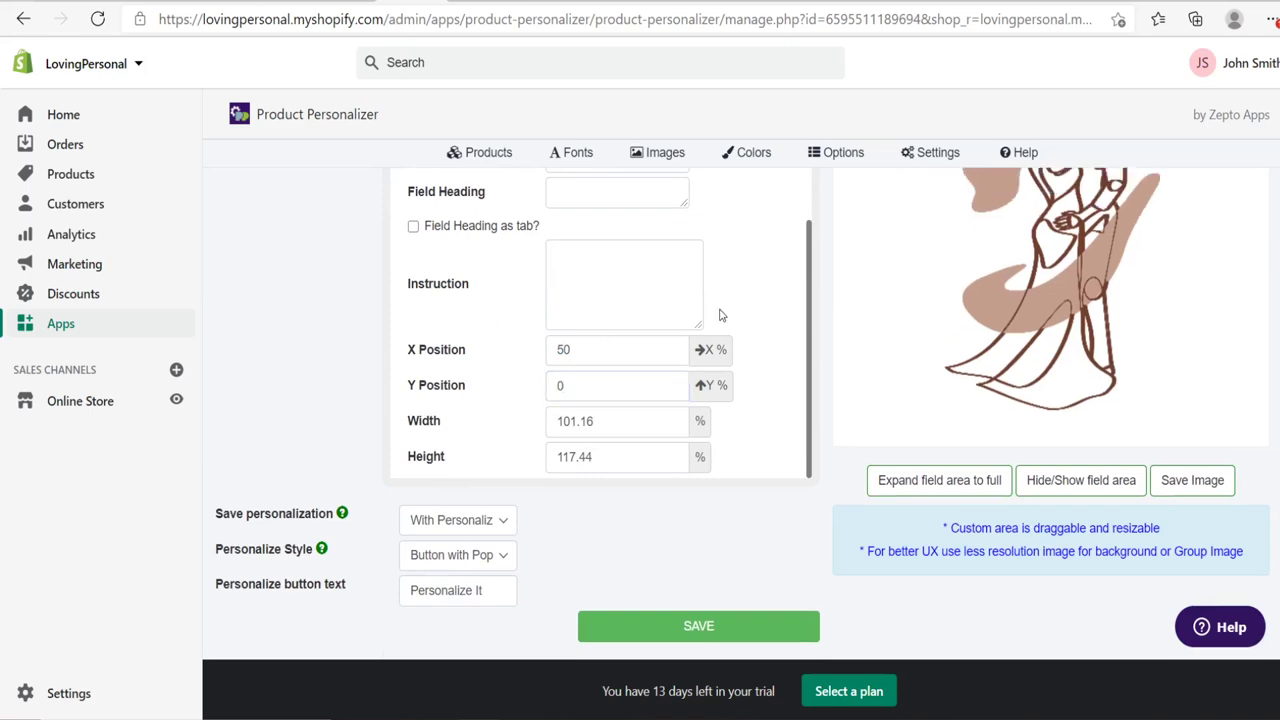
scroll(745, 292, "up", 10)
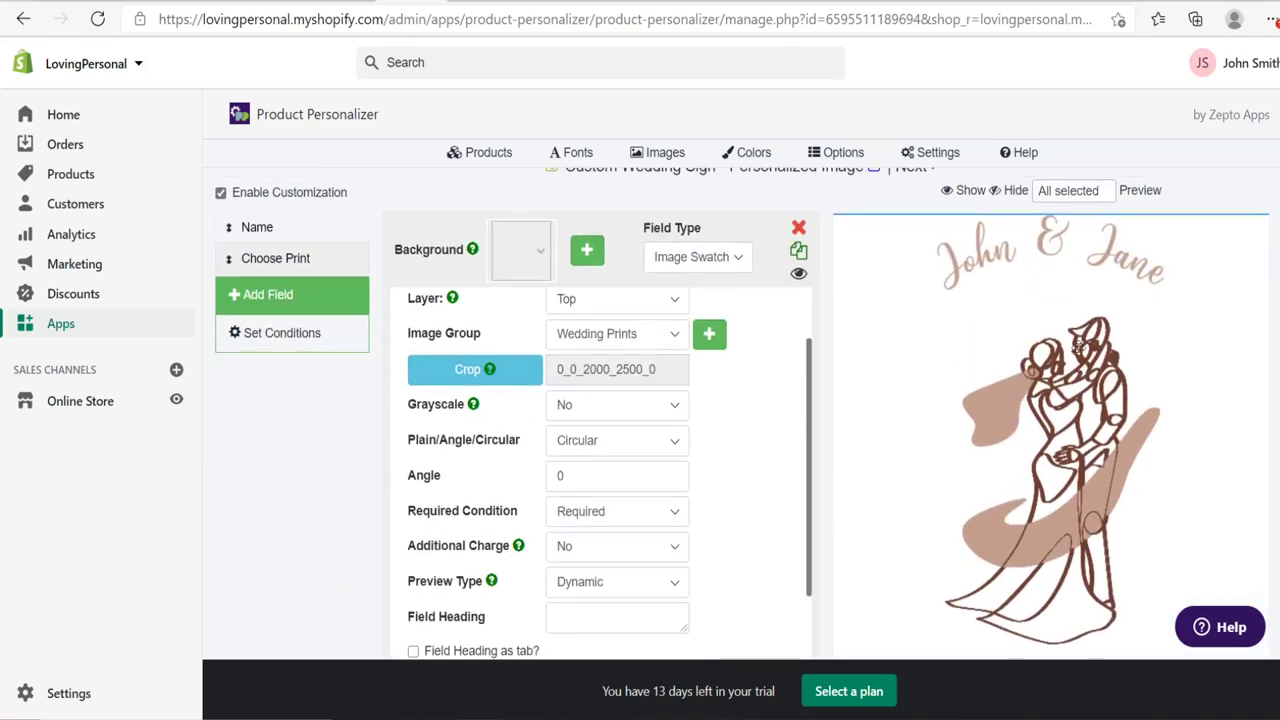
scroll(1081, 364, "down", 2)
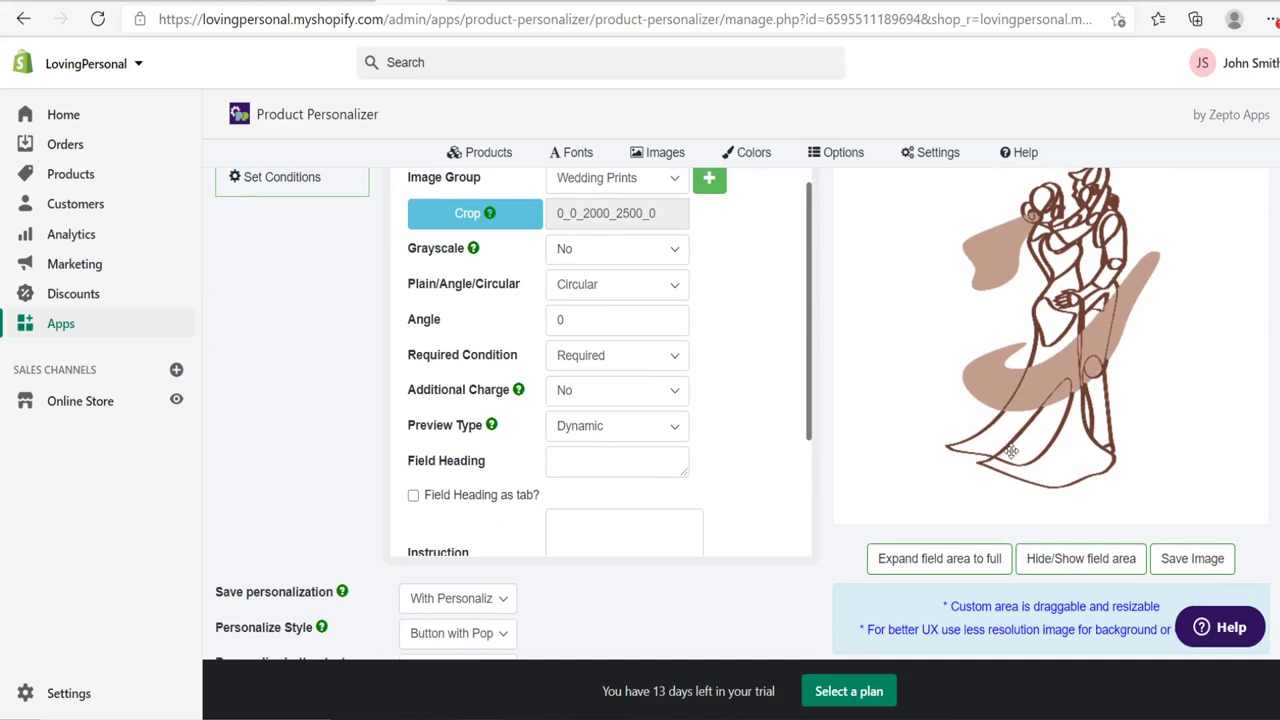
scroll(1011, 452, "up", 2)
Shrink the Choose Print area to about 94% width from its upper corner and place it at X position 50% and Y position 0%.
left_click_drag(855, 250, 933, 300)
scroll(1072, 430, "down", 3)
scroll(882, 494, "up", 3)
scroll(630, 520, "down", 2)
left_click_drag(610, 588, 481, 583)
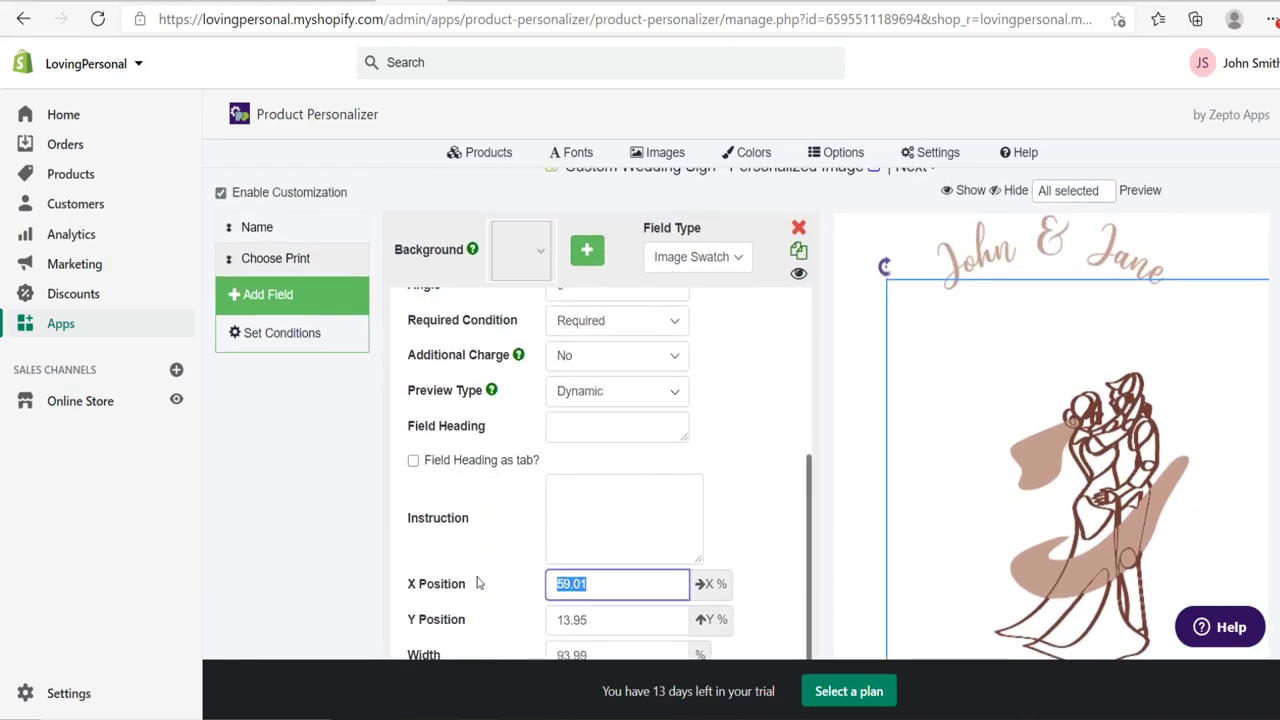
type("50")
scroll(459, 470, "down", 1)
left_click_drag(600, 540, 517, 542)
type("0")
left_click(241, 450)
scroll(320, 455, "up", 1)
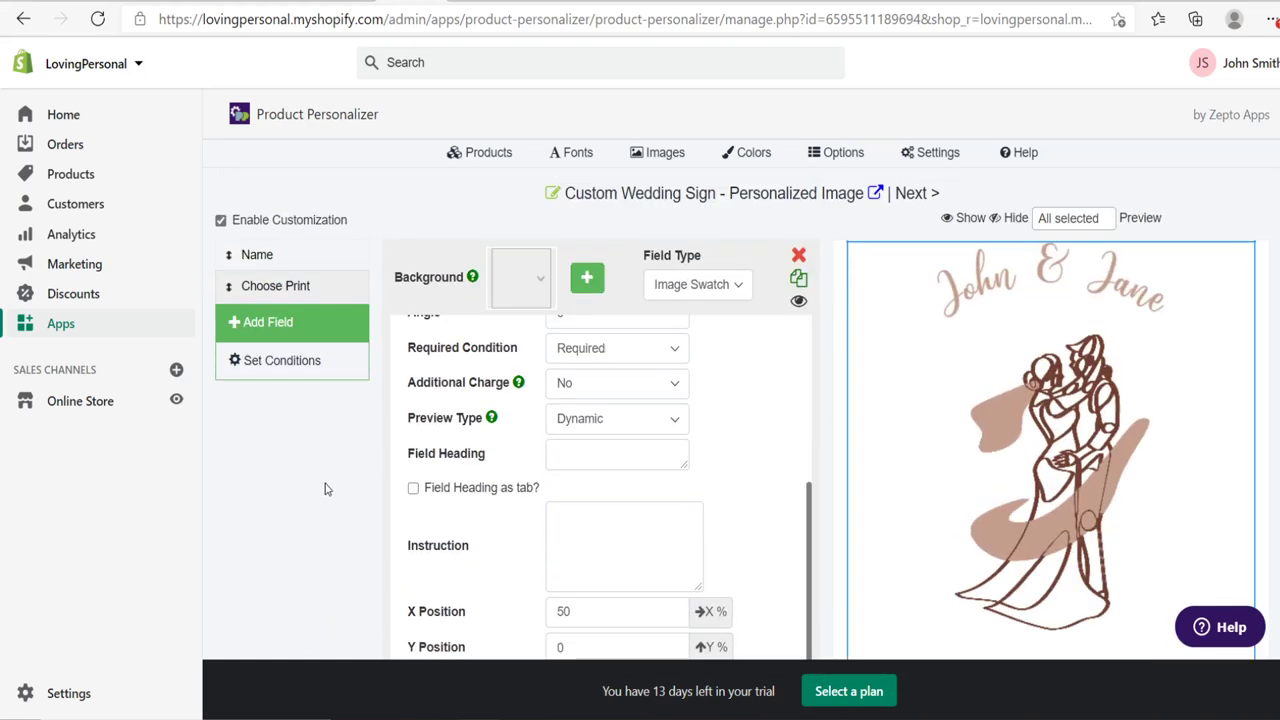
scroll(551, 500, "up", 5)
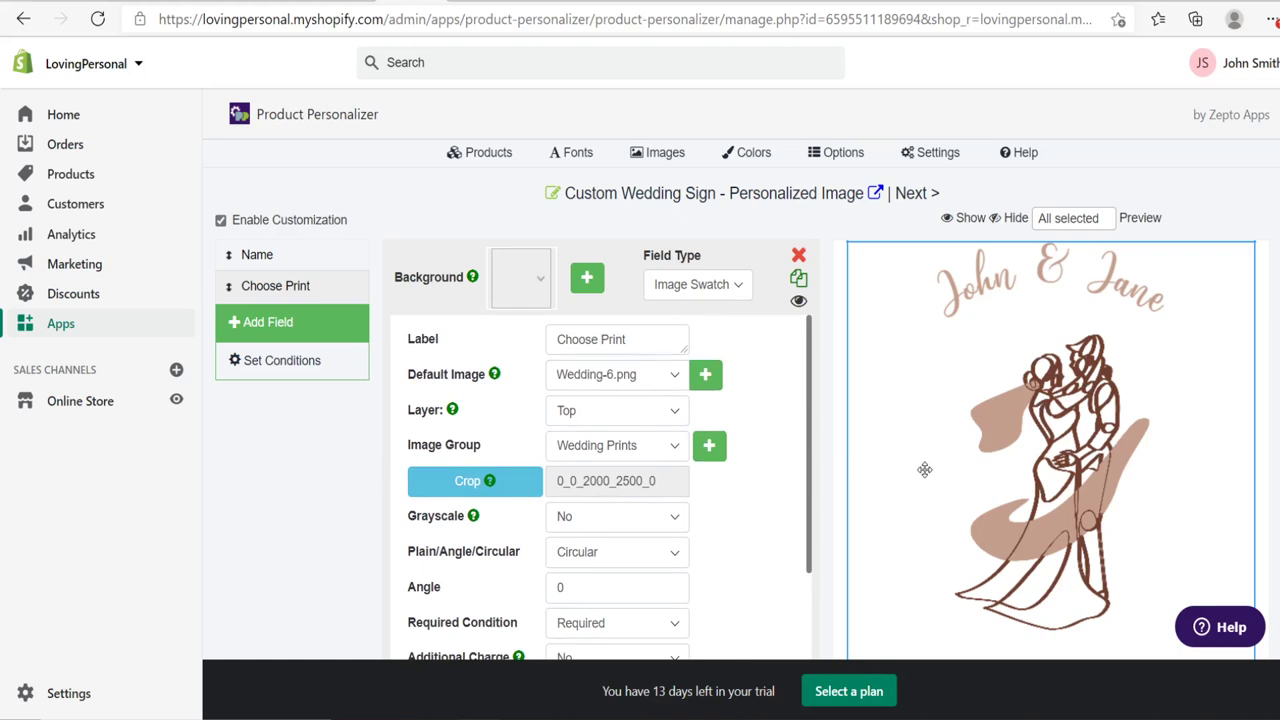
Try Wedding-1.png and Wedding-2.png as the Choose Print field's default image.
left_click(614, 374)
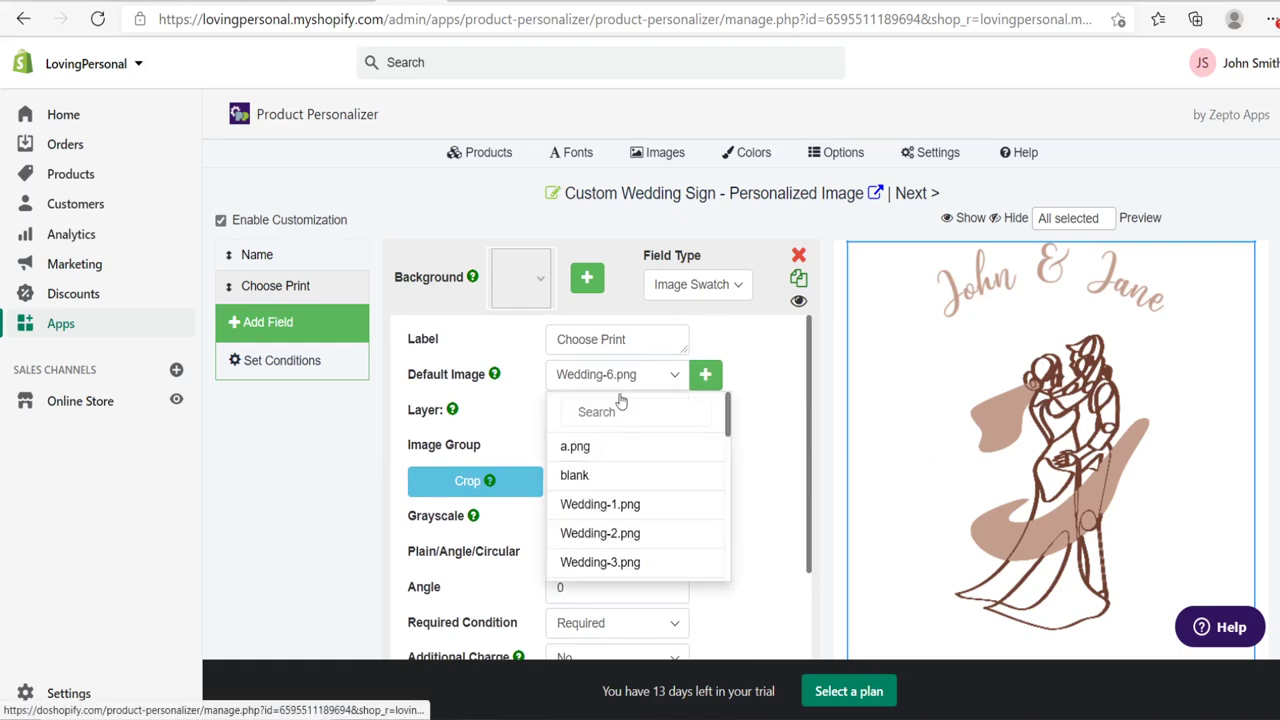
left_click(614, 506)
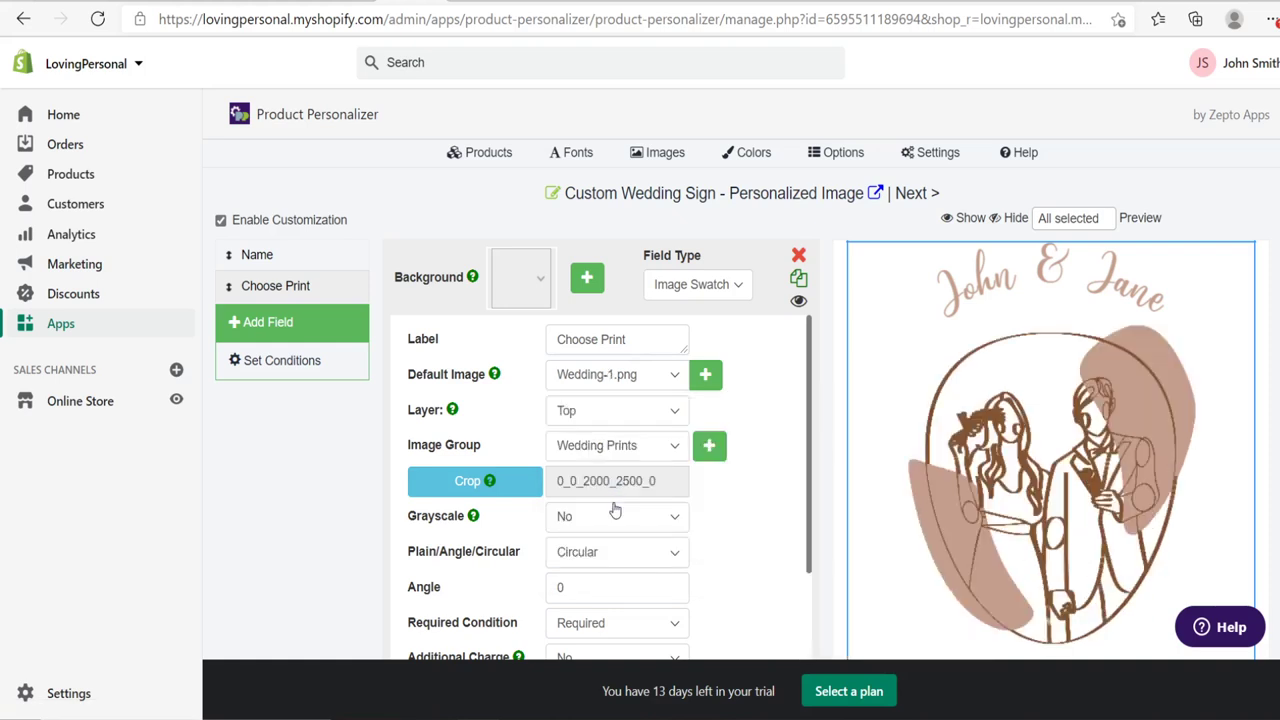
left_click(622, 385)
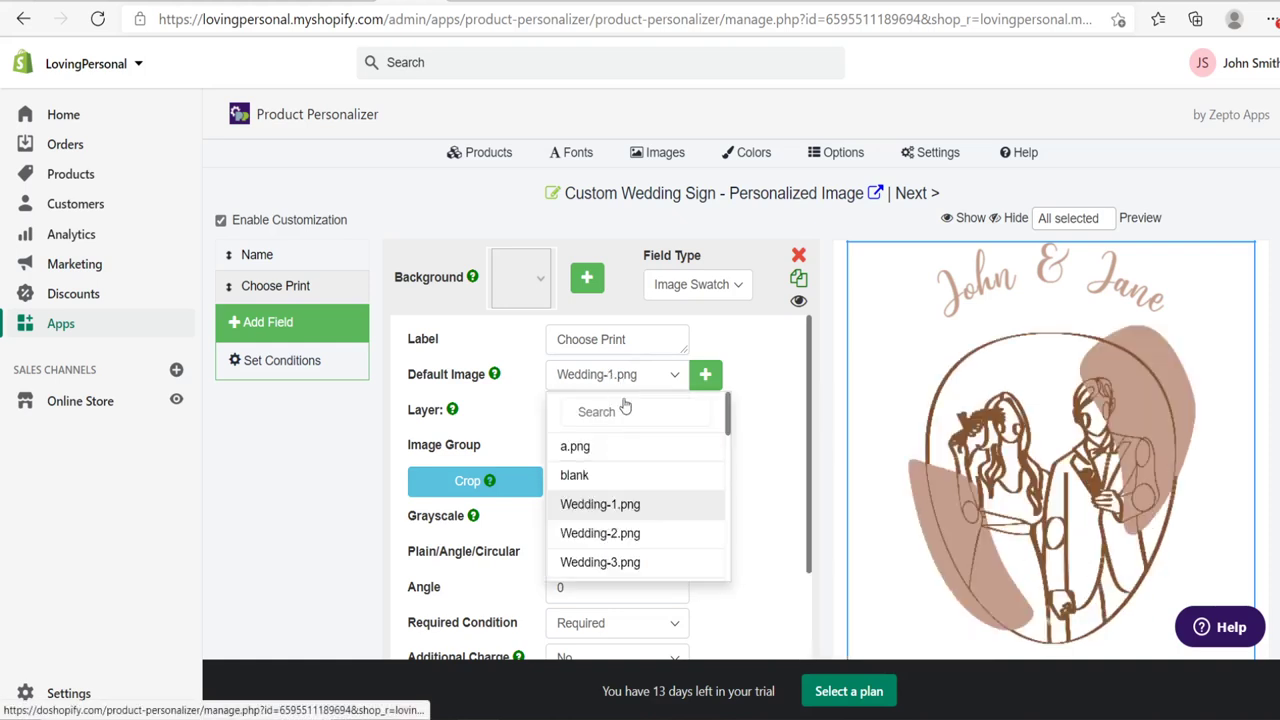
left_click(639, 535)
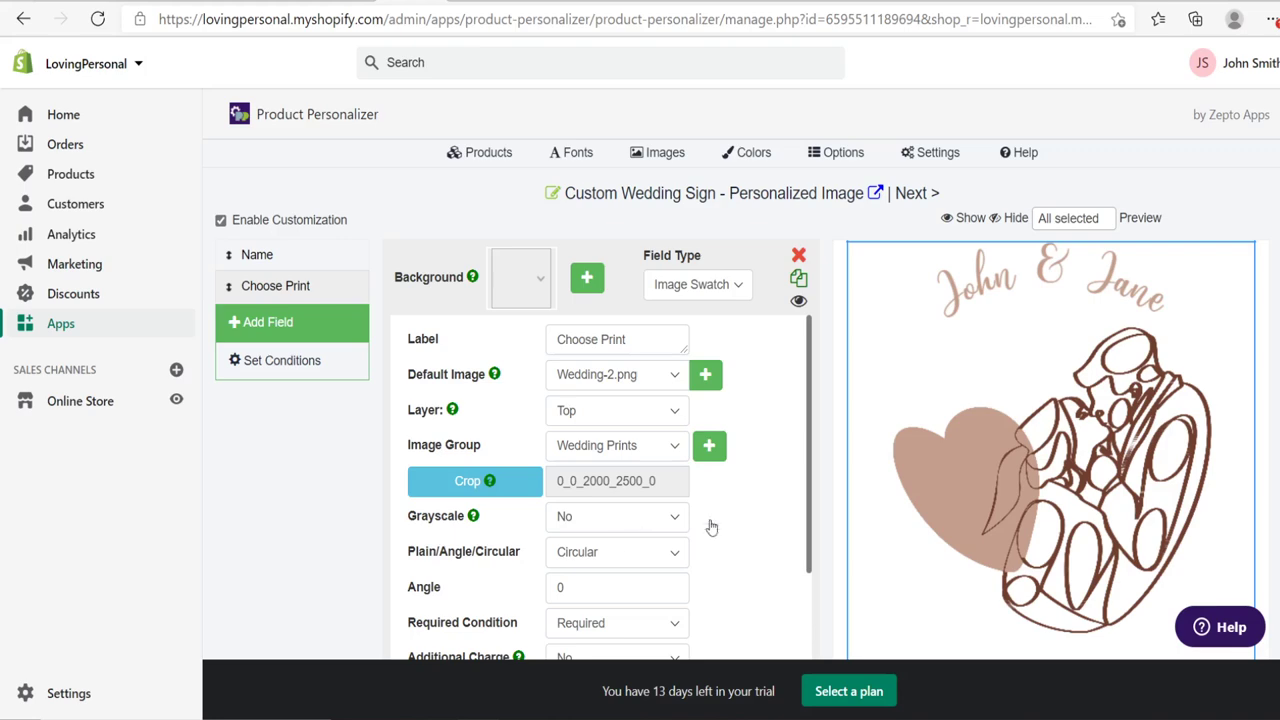
Set the default image of the Choose Print field to Wedding-3.png.
scroll(746, 510, "down", 1)
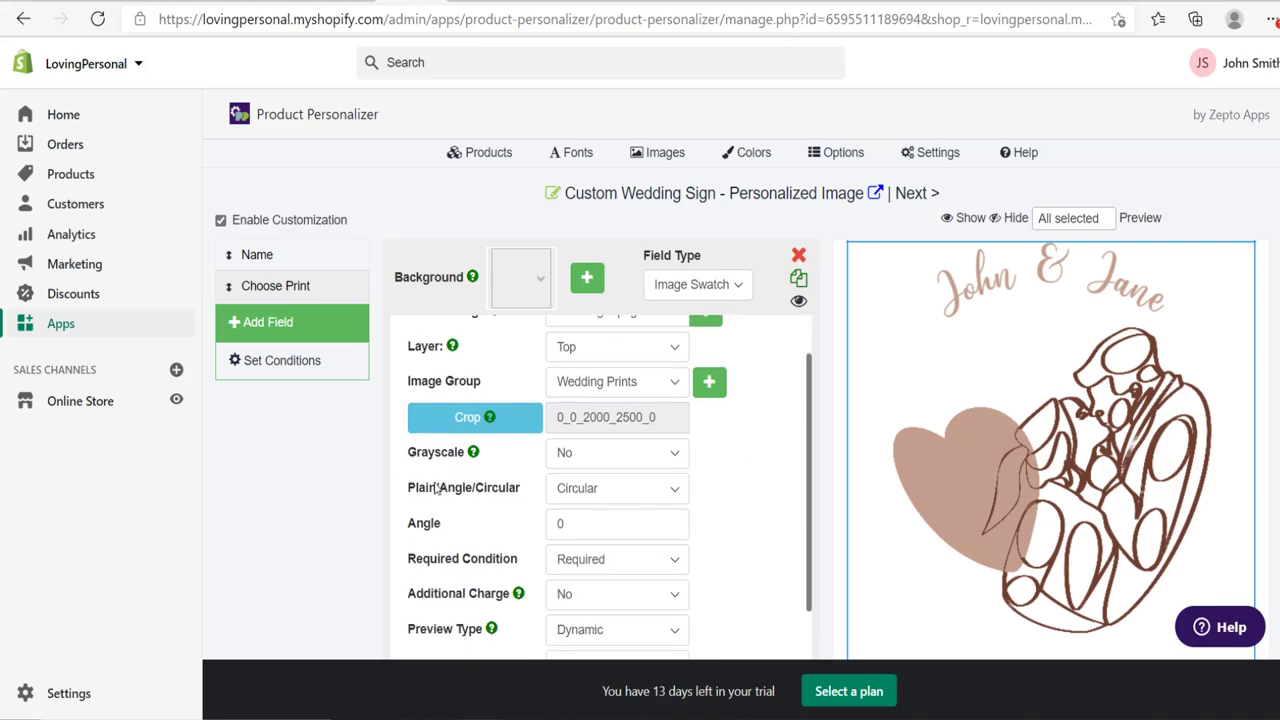
scroll(337, 457, "down", 2)
scroll(334, 457, "up", 2)
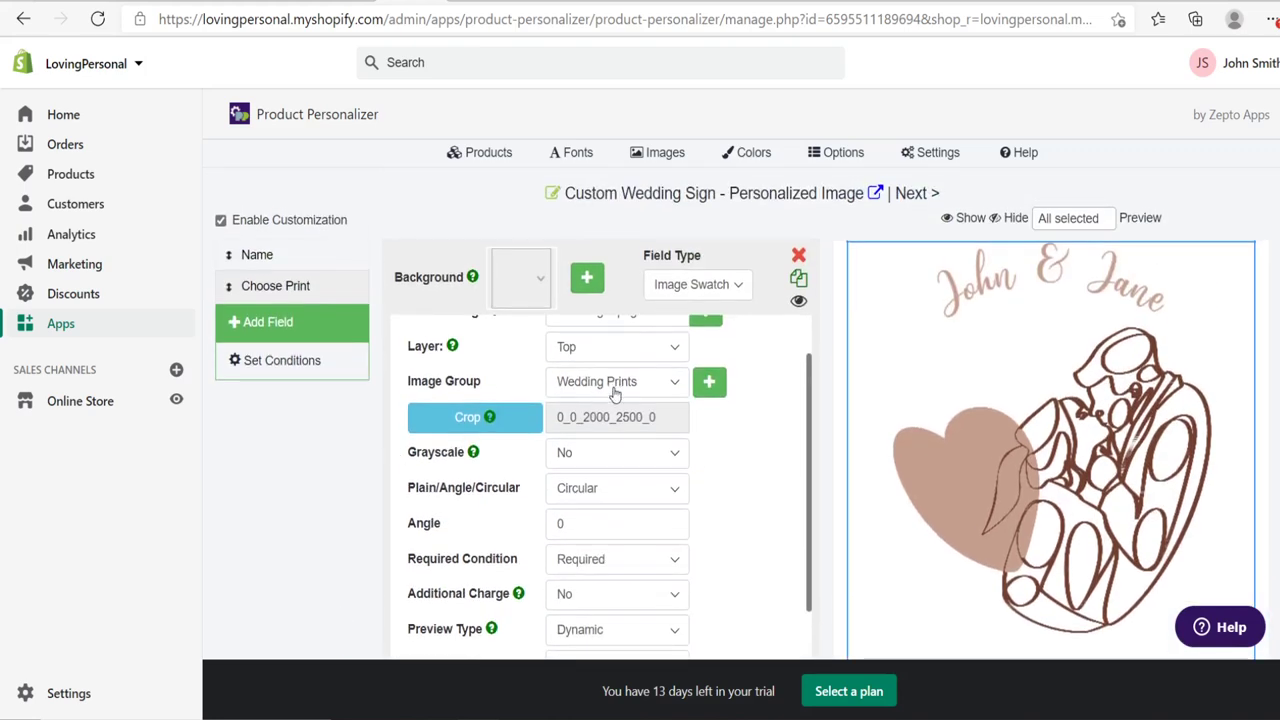
left_click(615, 390)
scroll(738, 458, "up", 1)
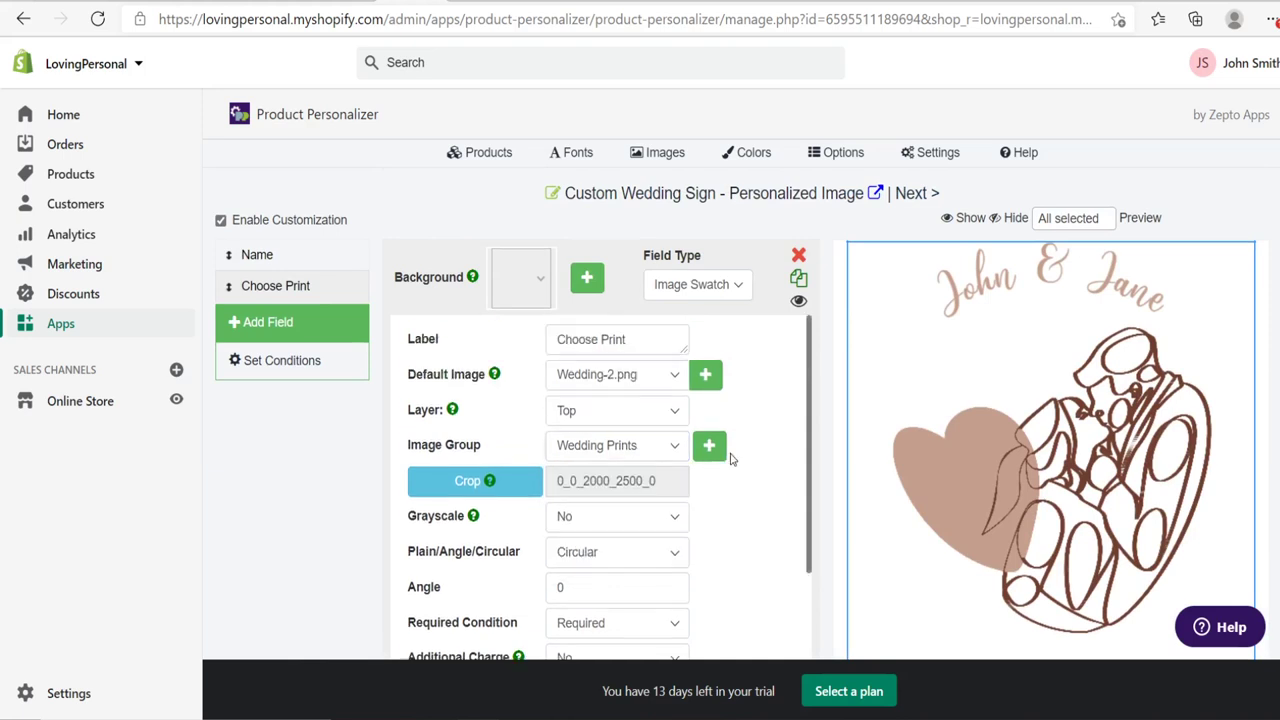
left_click(628, 378)
left_click(620, 563)
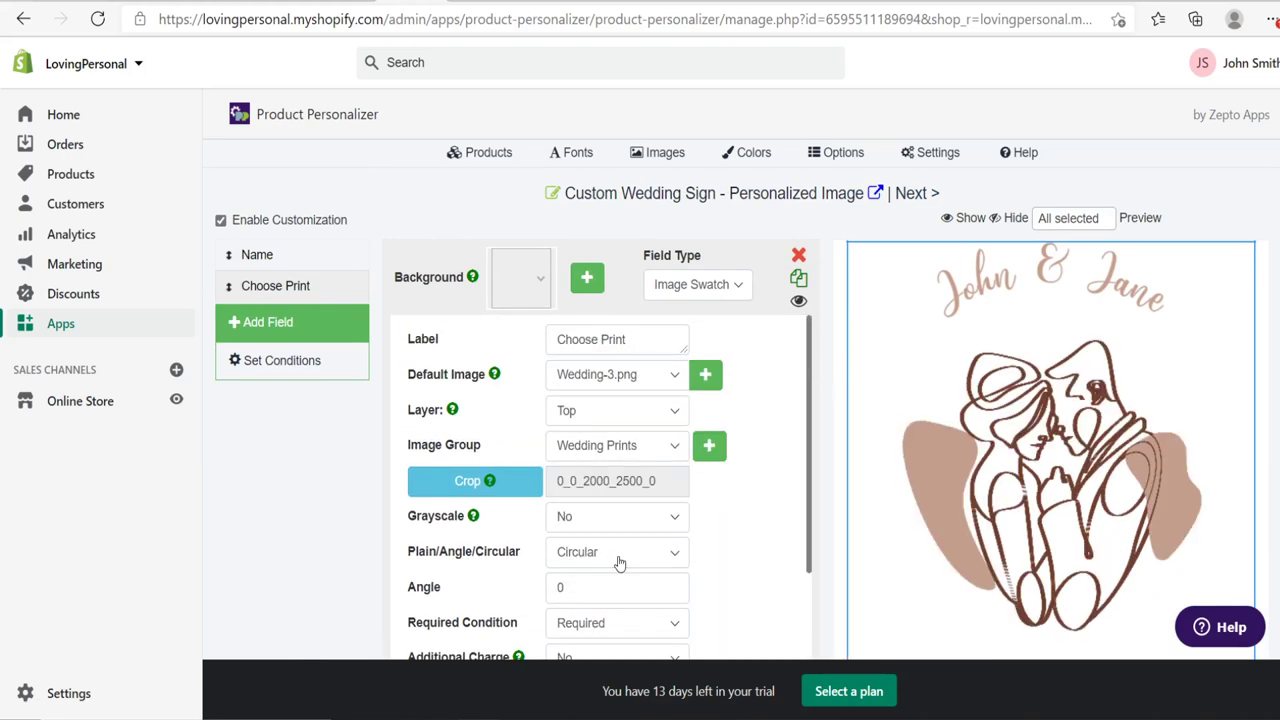
scroll(810, 450, "down", 2)
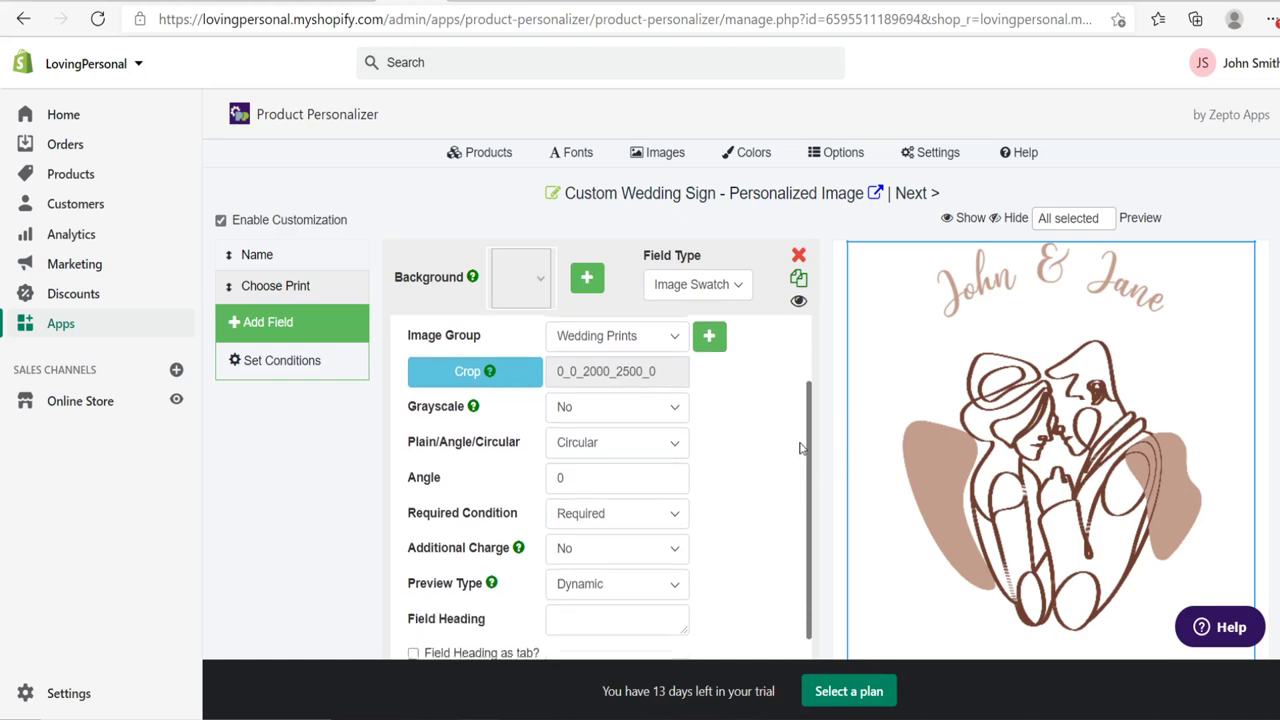
scroll(857, 386, "down", 1)
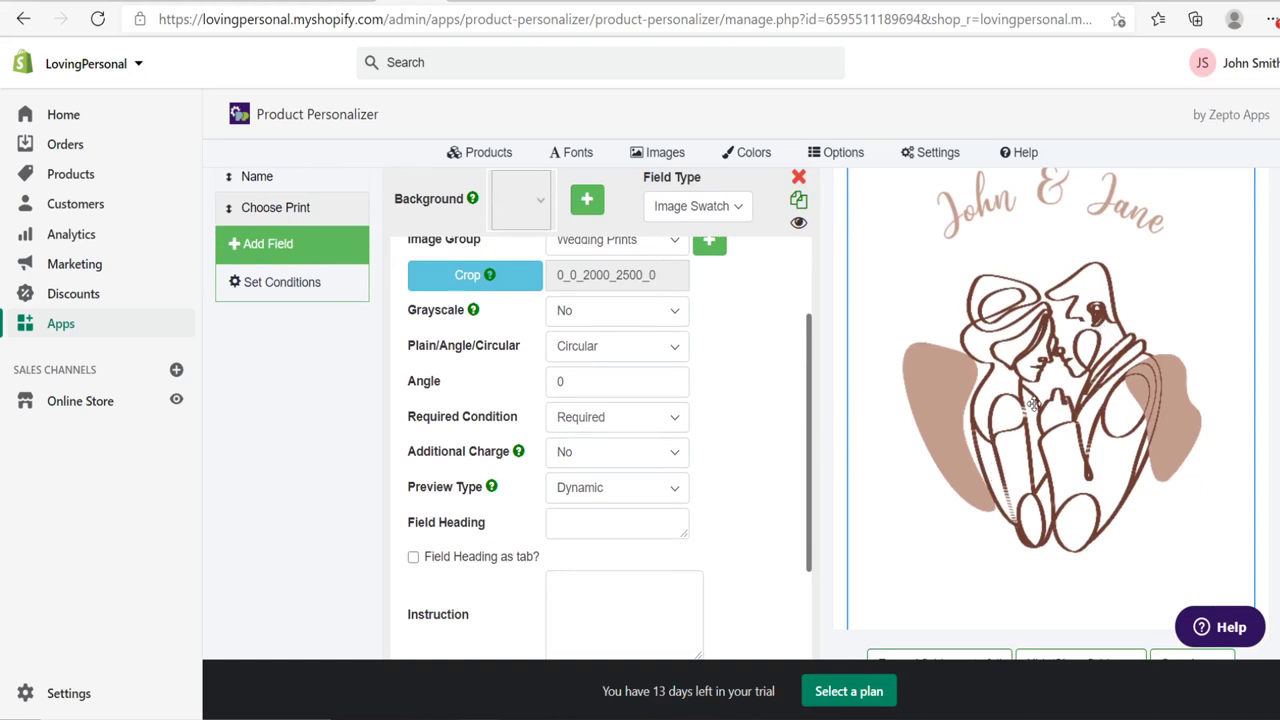
scroll(1032, 400, "up", 1)
scroll(808, 380, "down", 1)
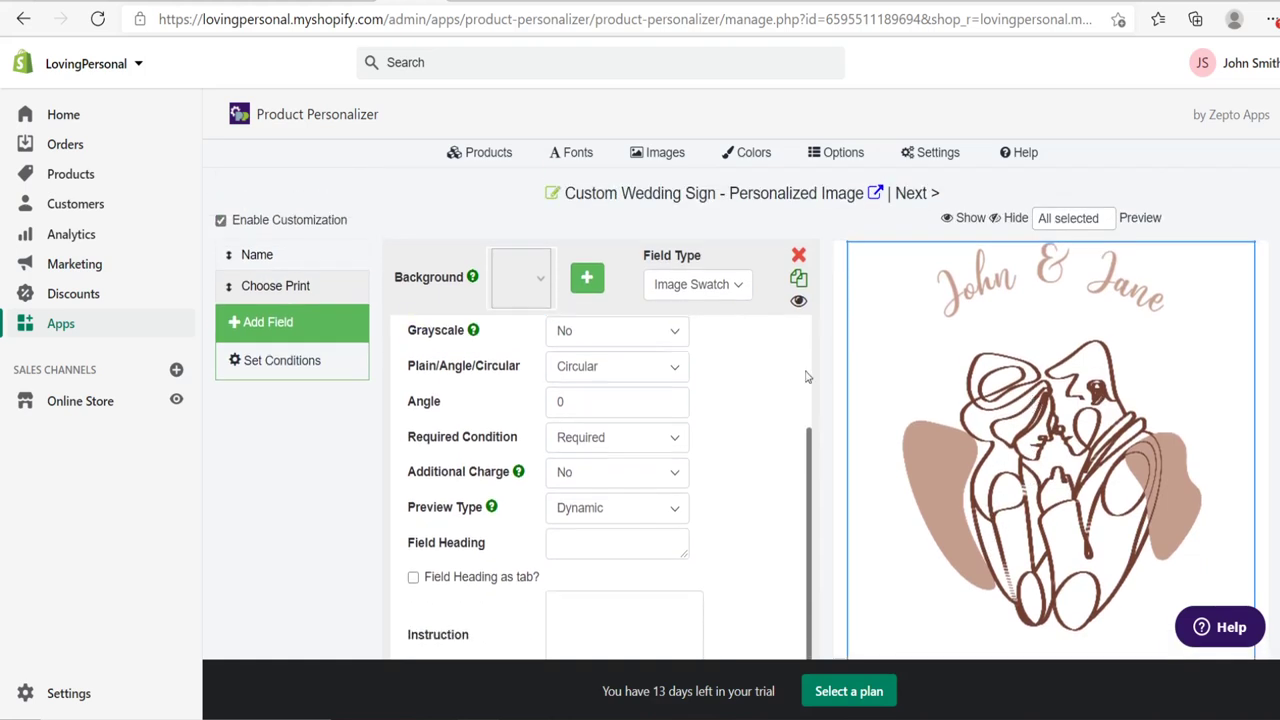
scroll(1030, 340, "down", 2)
scroll(957, 386, "down", 1)
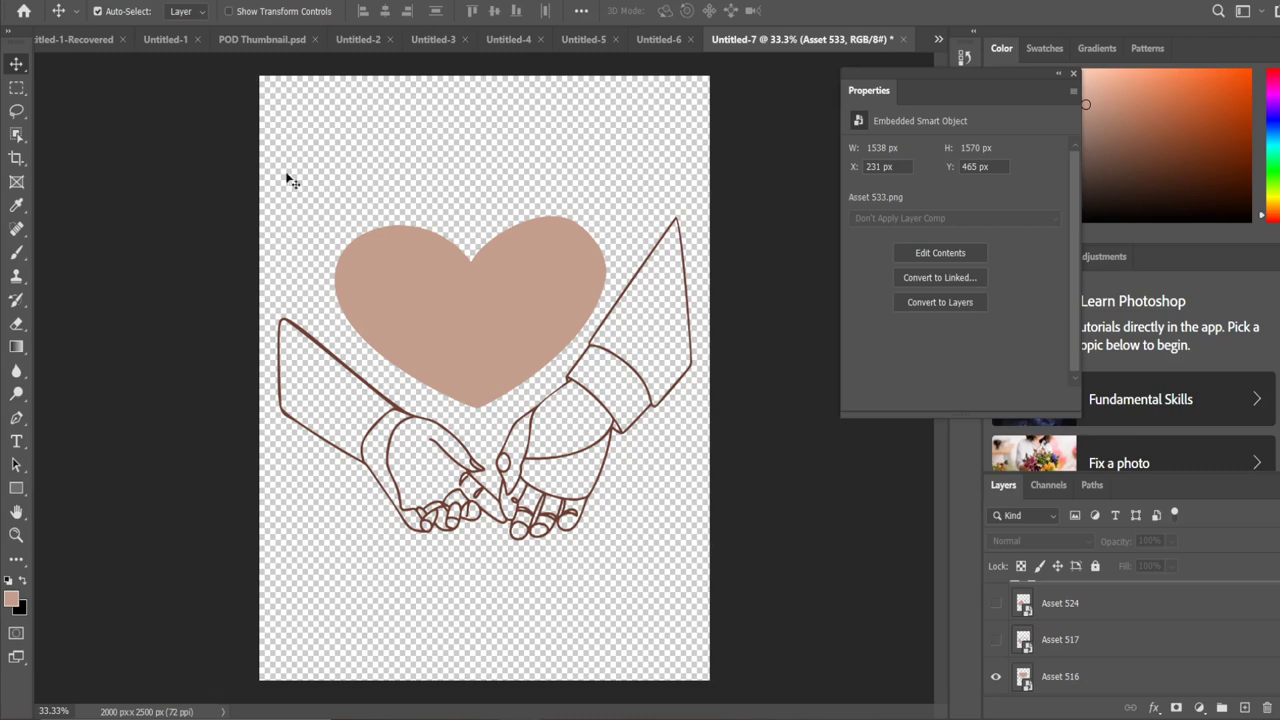
Switch to Photoshop, check the 2000 x 2500 px new document preset, and close the dialog without creating a document.
left_click(47, 2)
left_click(47, 5)
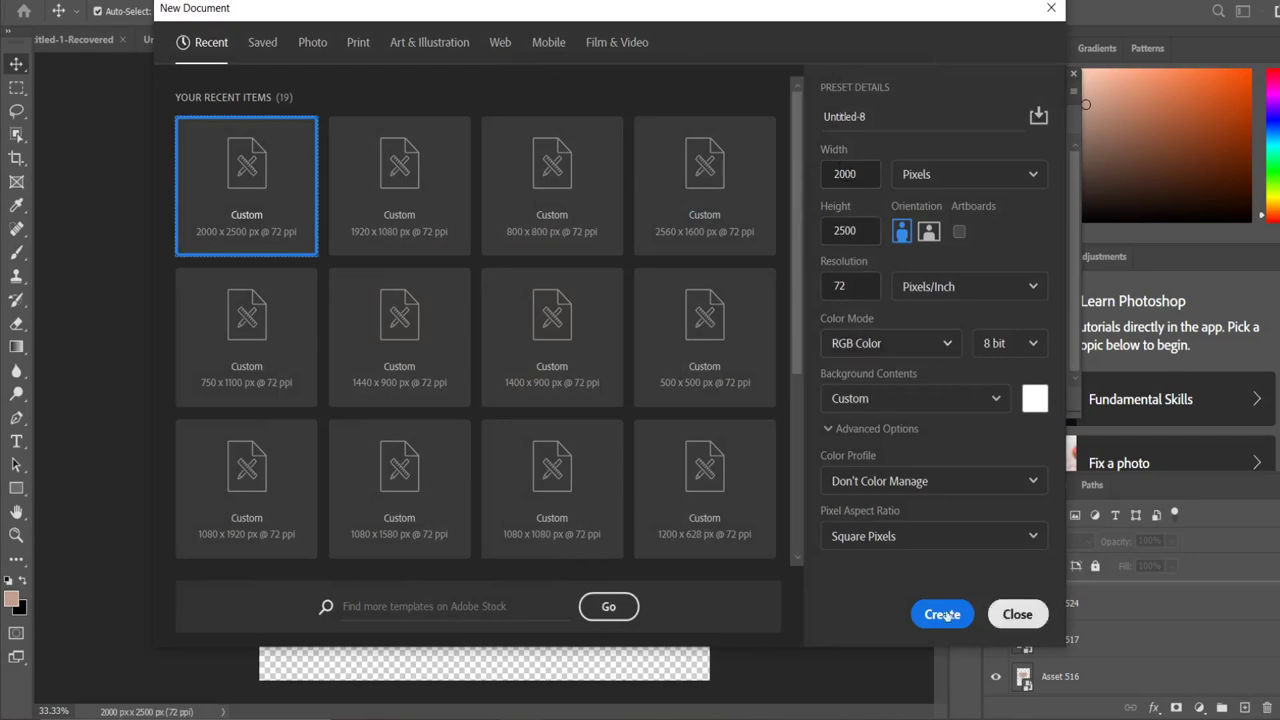
left_click(1055, 9)
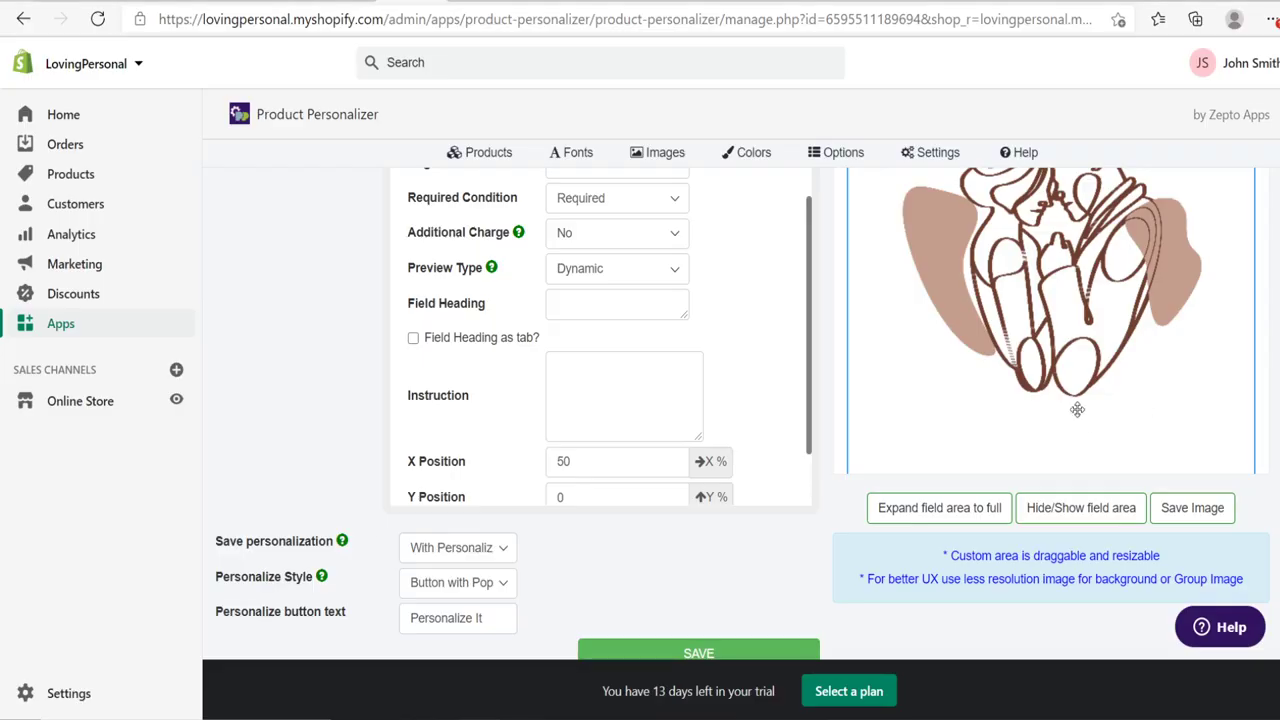
Duplicate the Name field in Product Personalizer and move the copy slightly below the original names in the sign preview.
scroll(1080, 405, "up", 3)
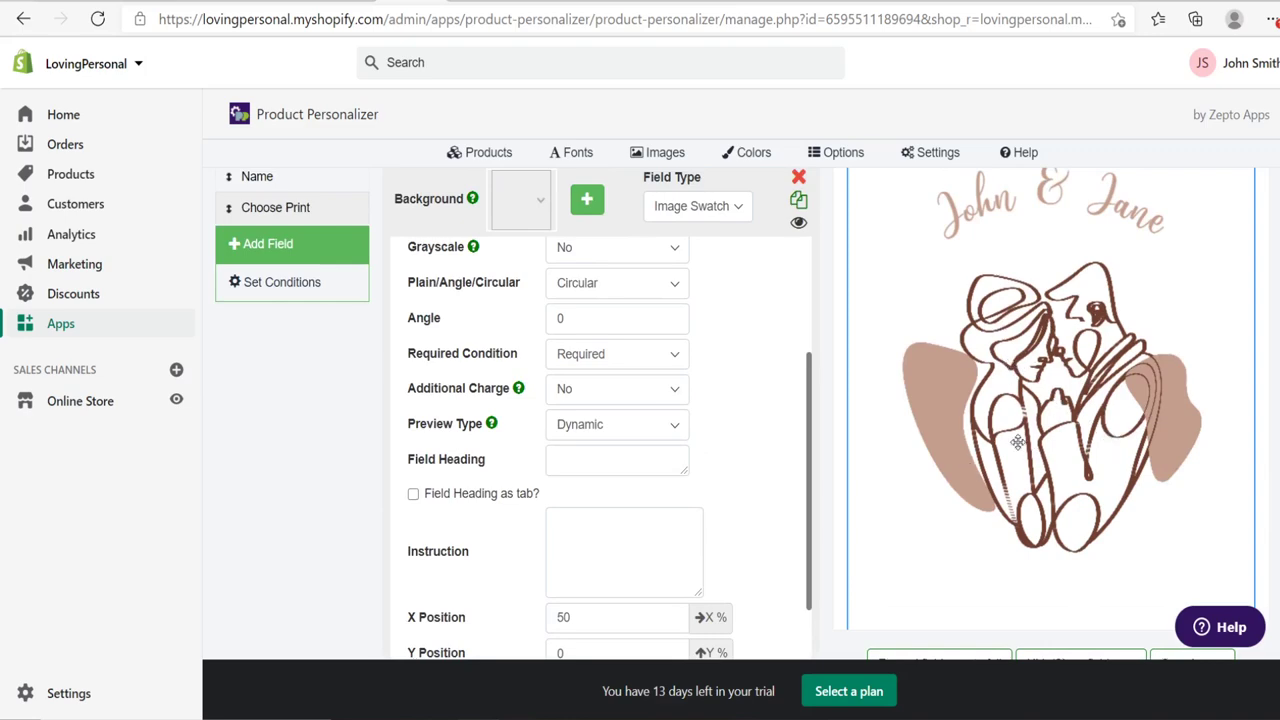
scroll(955, 310, "down", 1)
scroll(740, 354, "up", 4)
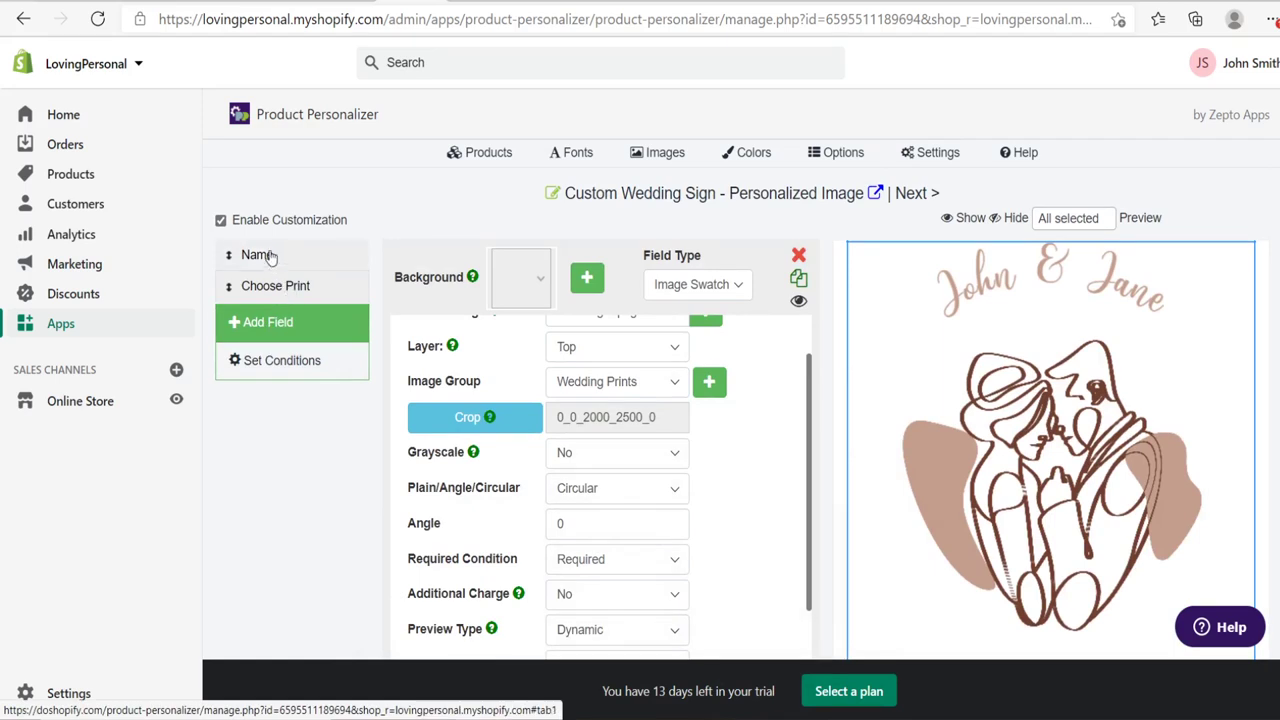
left_click(258, 255)
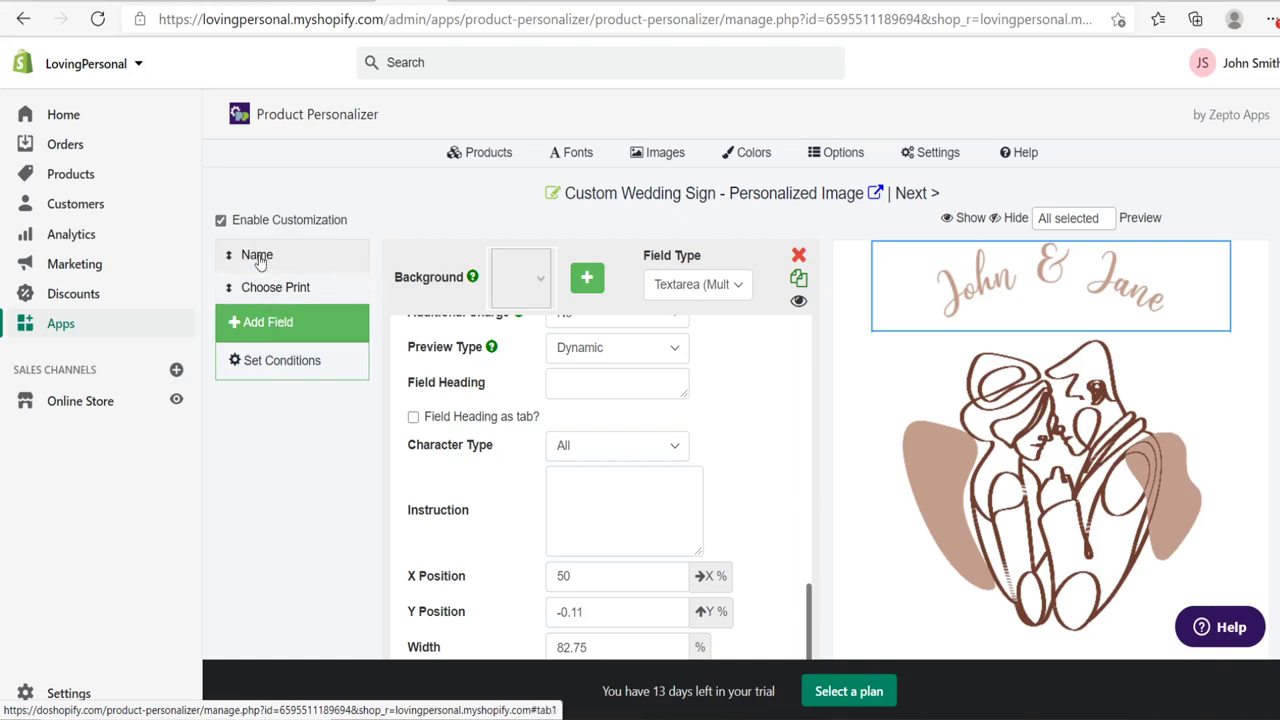
left_click(799, 280)
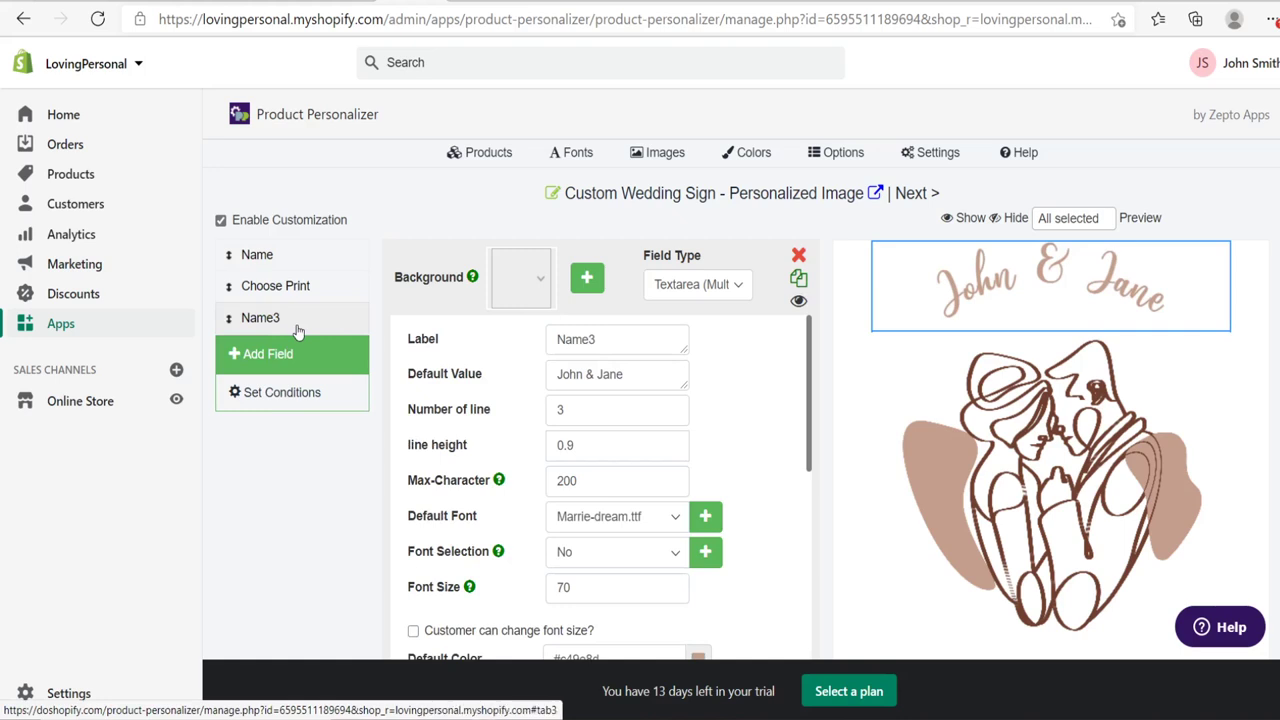
left_click_drag(1052, 272, 1052, 320)
Set the arc radius of the duplicated name field to 500.
scroll(640, 403, "down", 2)
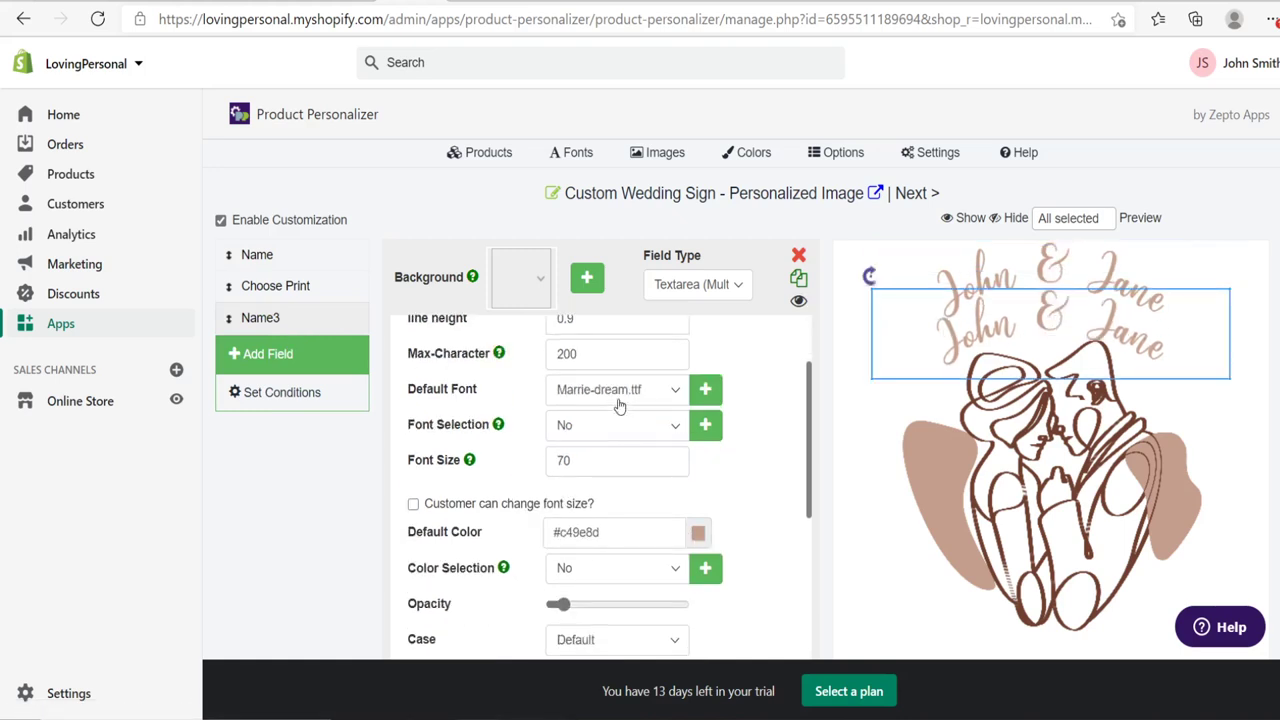
scroll(634, 408, "down", 4)
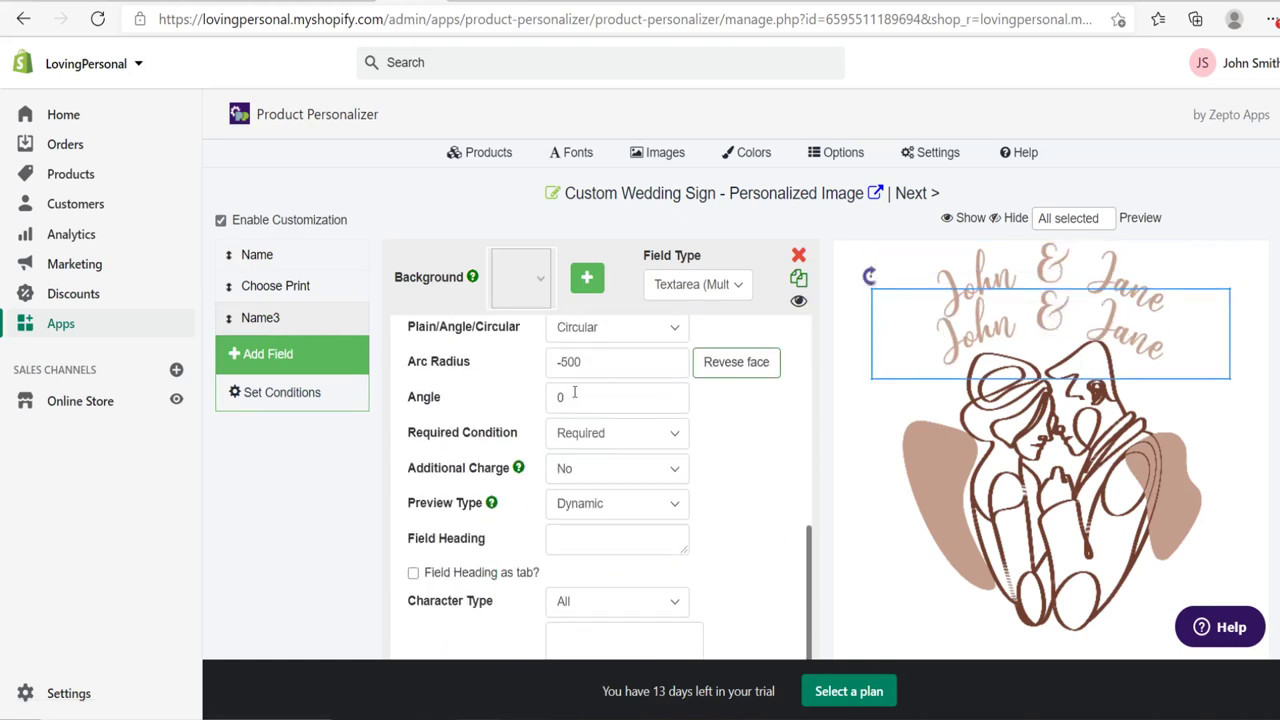
triple_click(607, 367)
type("500")
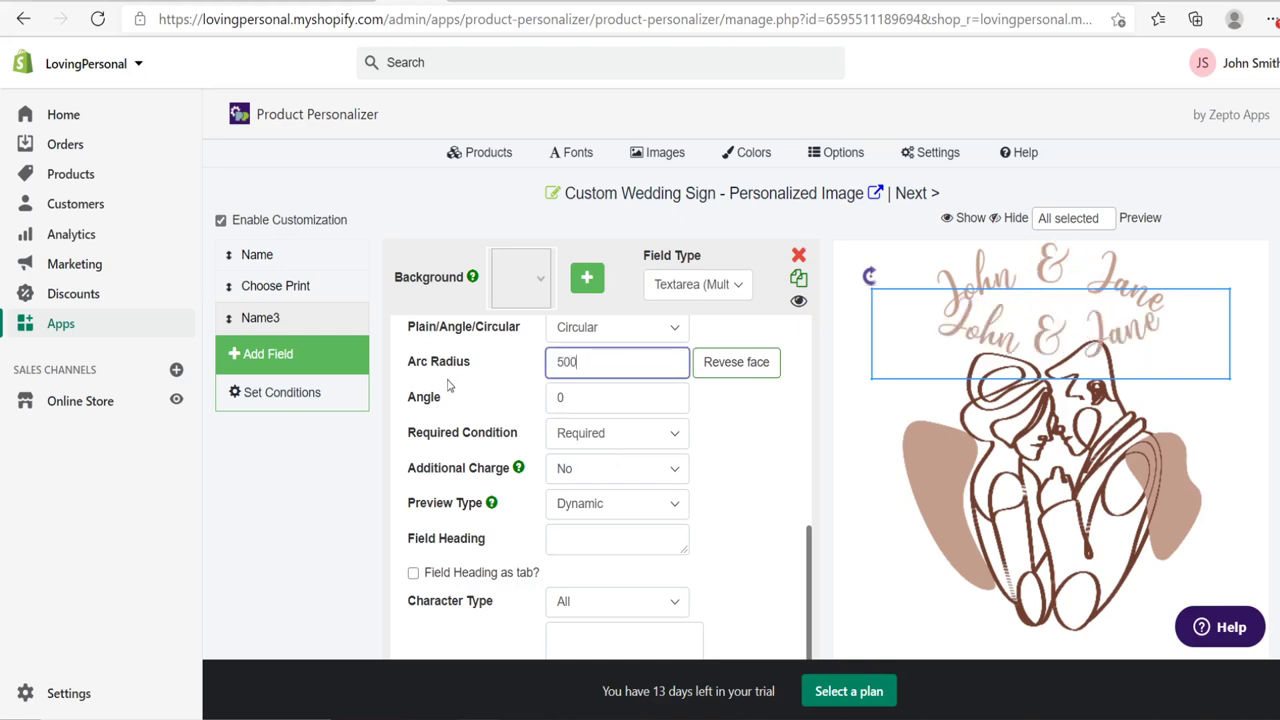
Move the duplicated names below the couple drawing on the sign and set their X position to 50%.
scroll(557, 397, "down", 4)
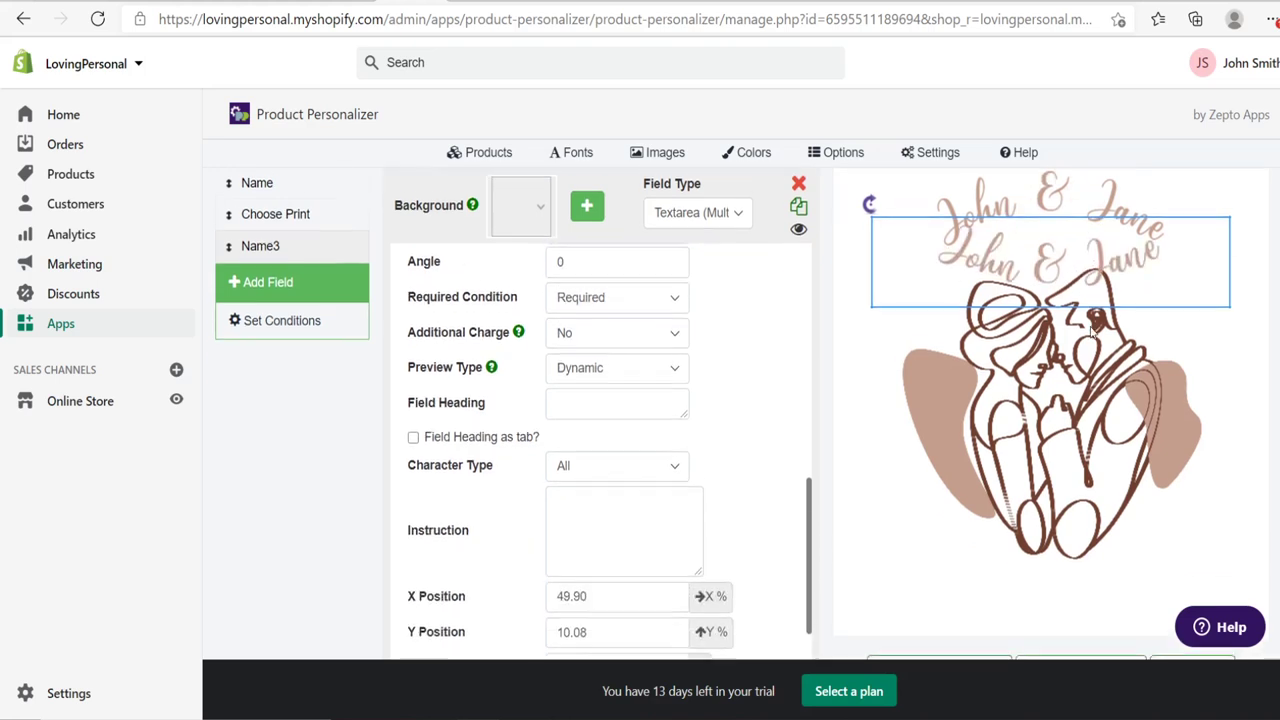
left_click_drag(1100, 266, 1100, 441)
scroll(1110, 450, "down", 2)
left_click_drag(589, 433, 550, 431)
type("50")
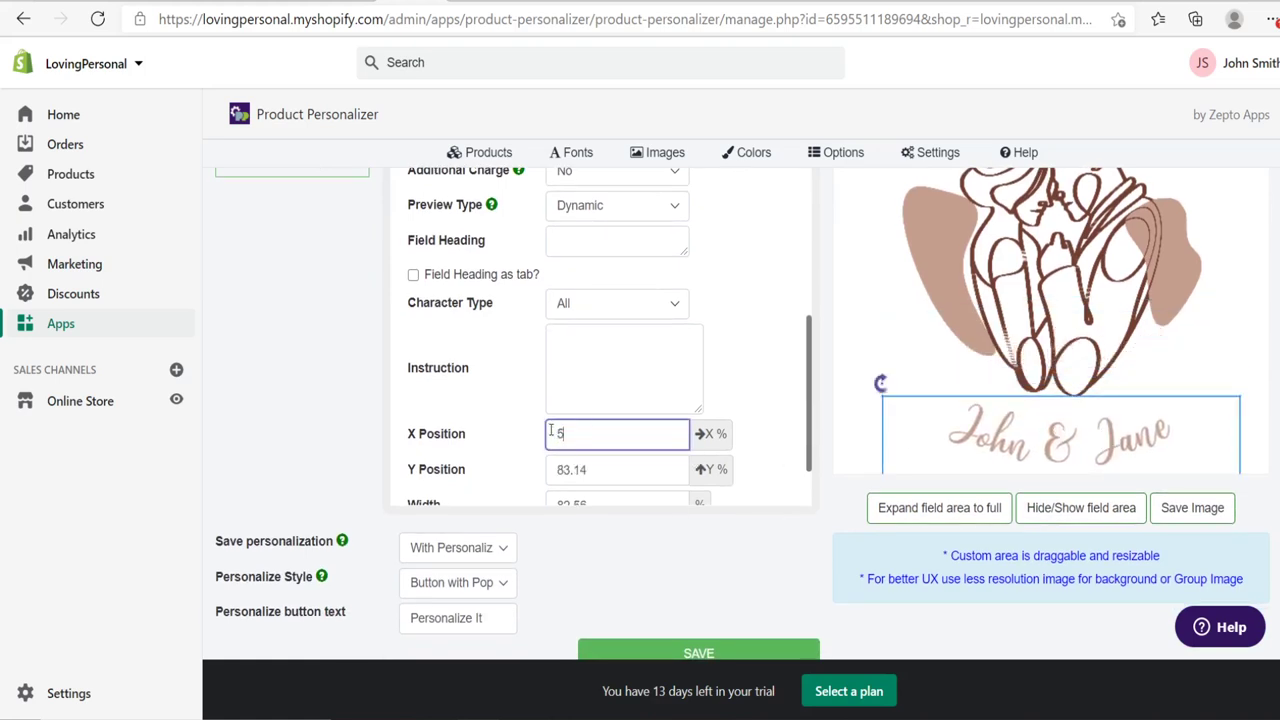
left_click(336, 401)
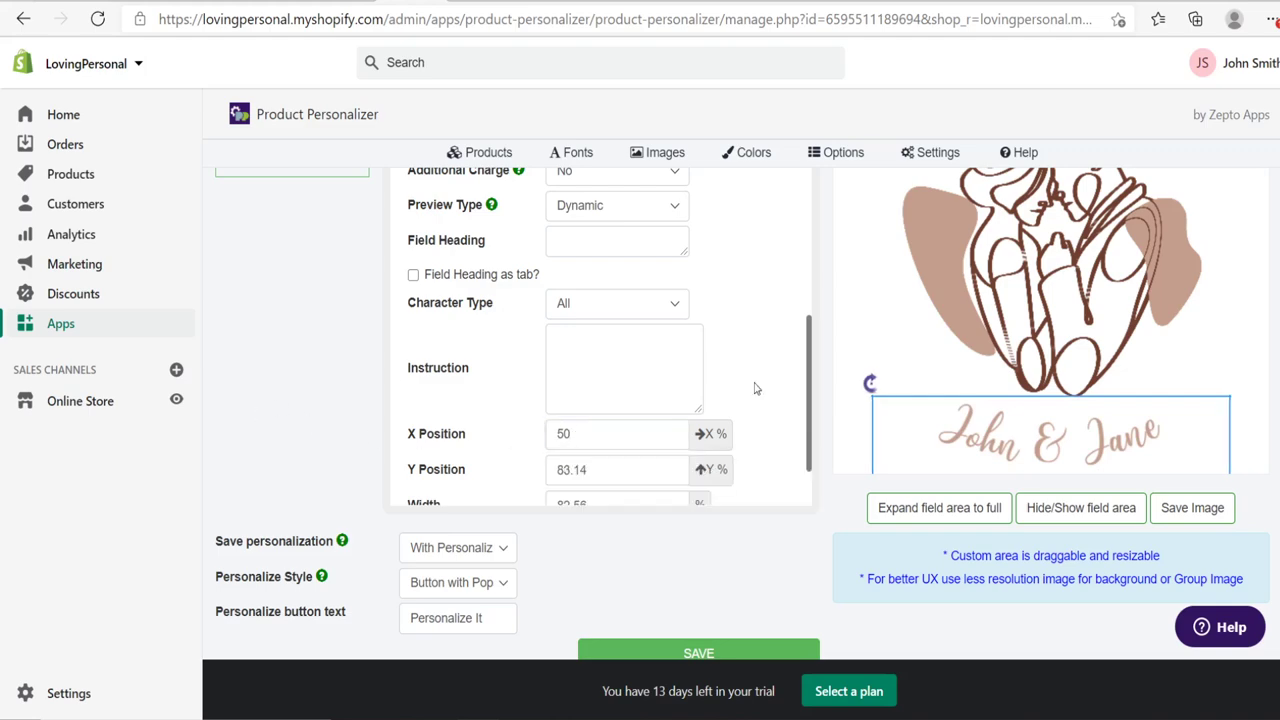
scroll(718, 383, "up", 5)
scroll(576, 390, "up", 6)
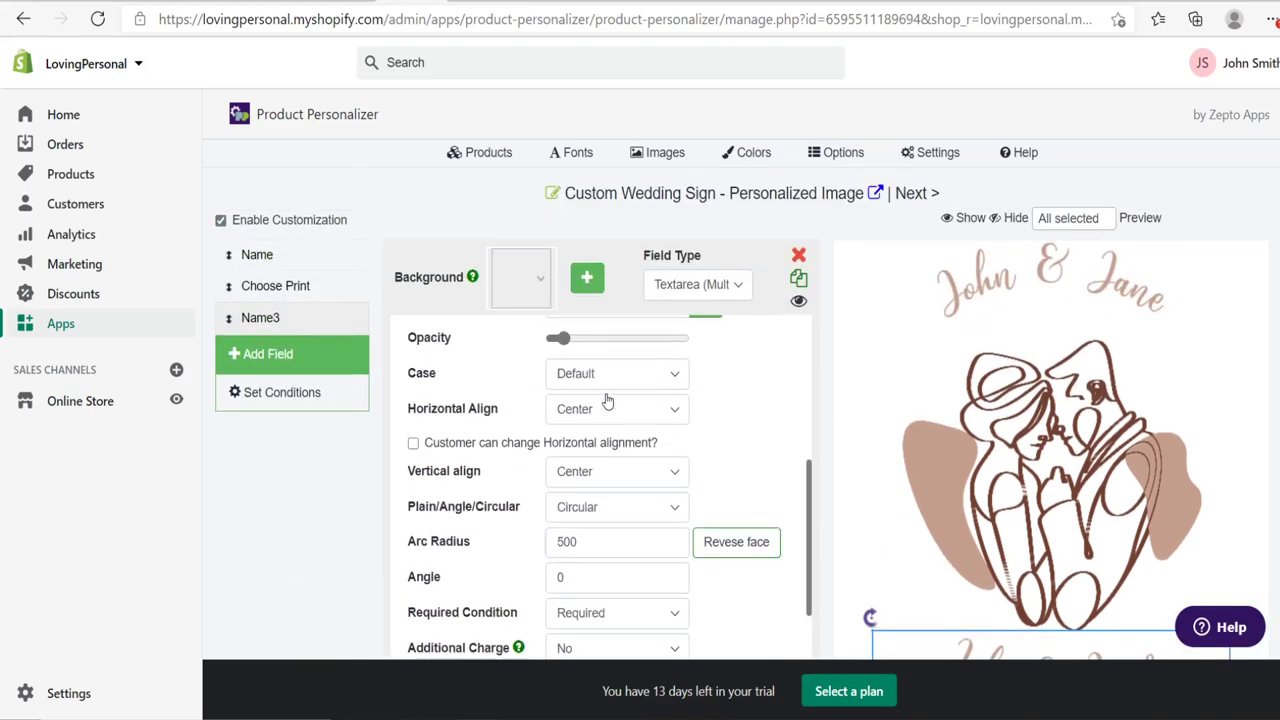
Relabel the duplicated name field as Date and set its default value to 05.05.2020.
double_click(618, 347)
type("Date")
scroll(705, 400, "down", 1)
scroll(704, 395, "up", 1)
left_click_drag(634, 376, 491, 383)
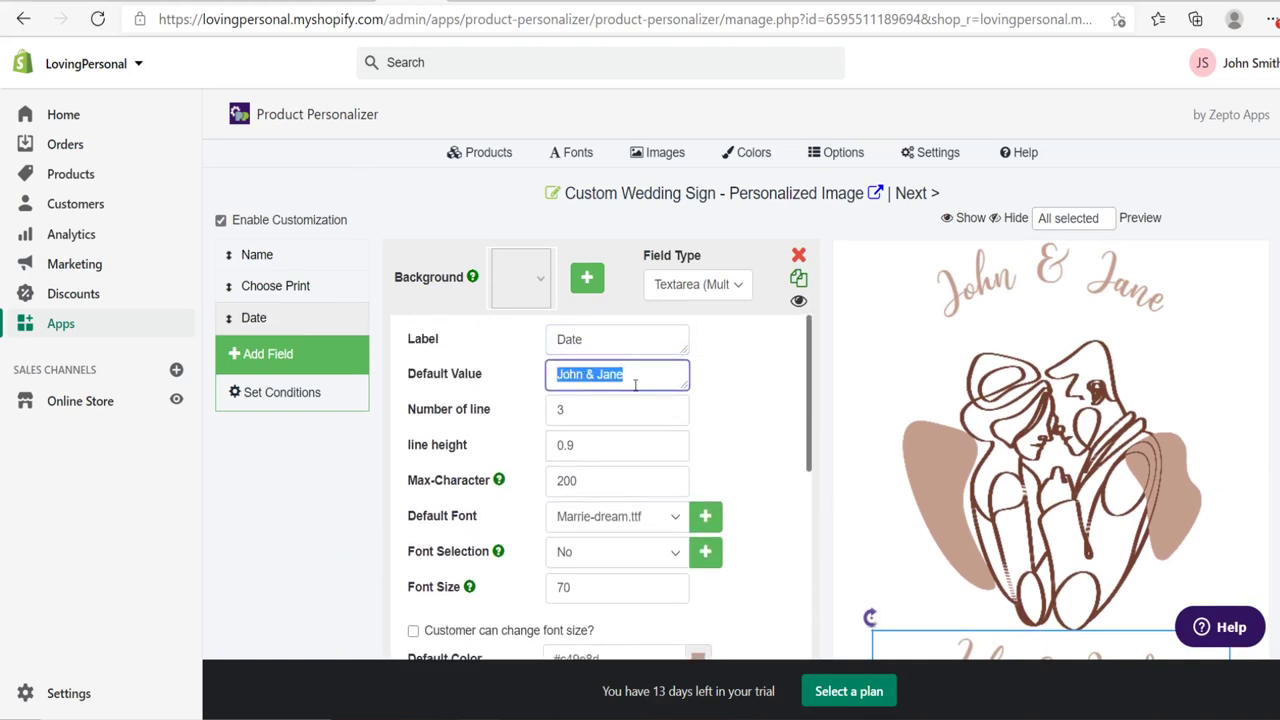
type("05.05.2020")
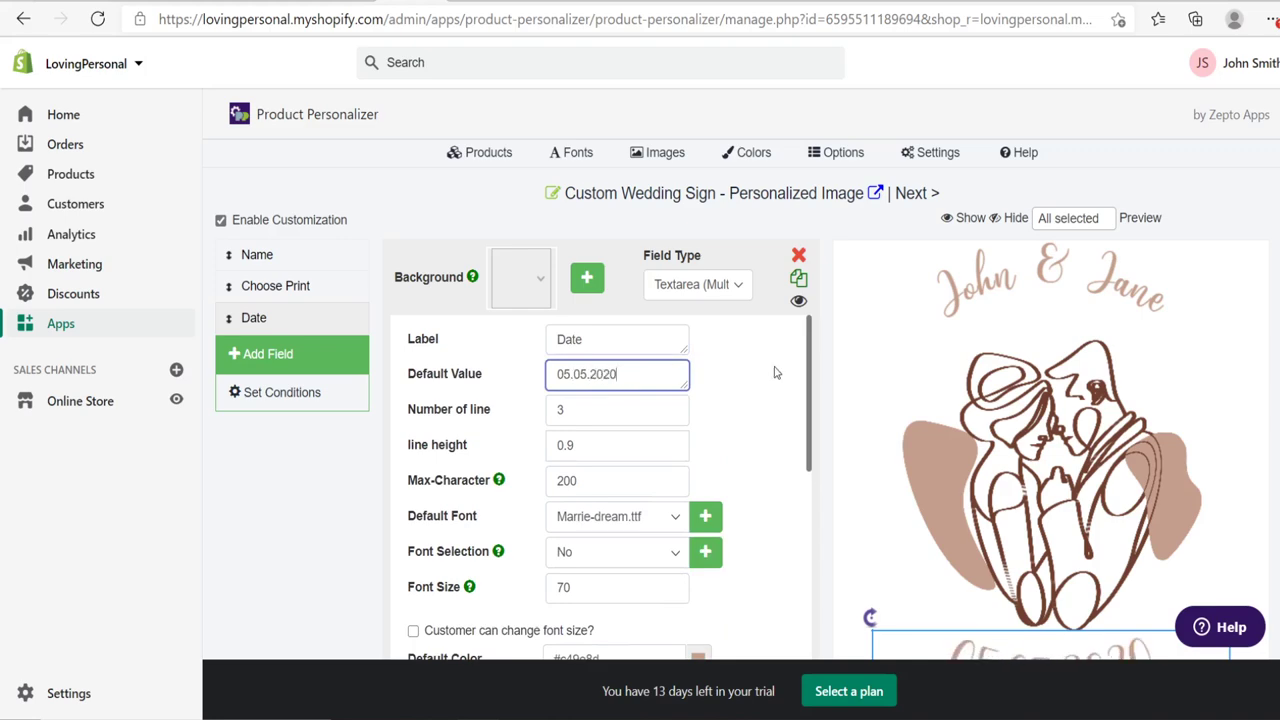
Change the Personalize Style to Button with toggle and save the product's customization settings.
scroll(765, 420, "down", 6)
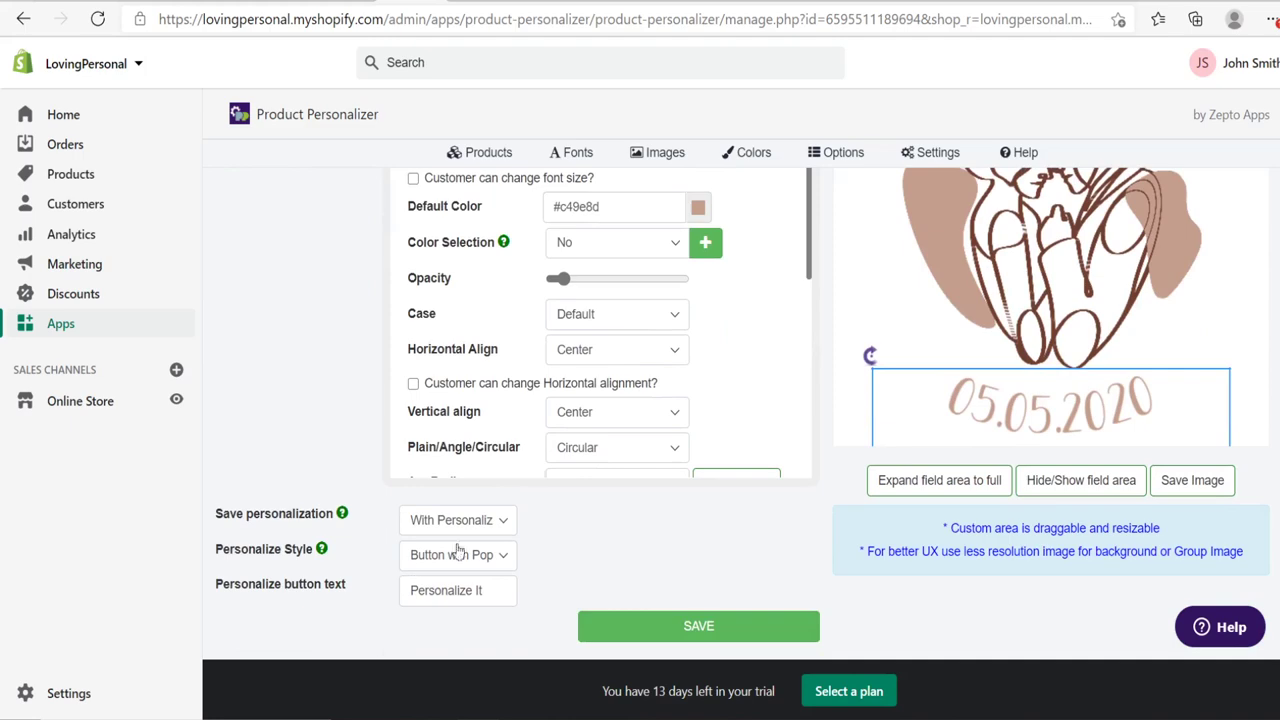
left_click(474, 556)
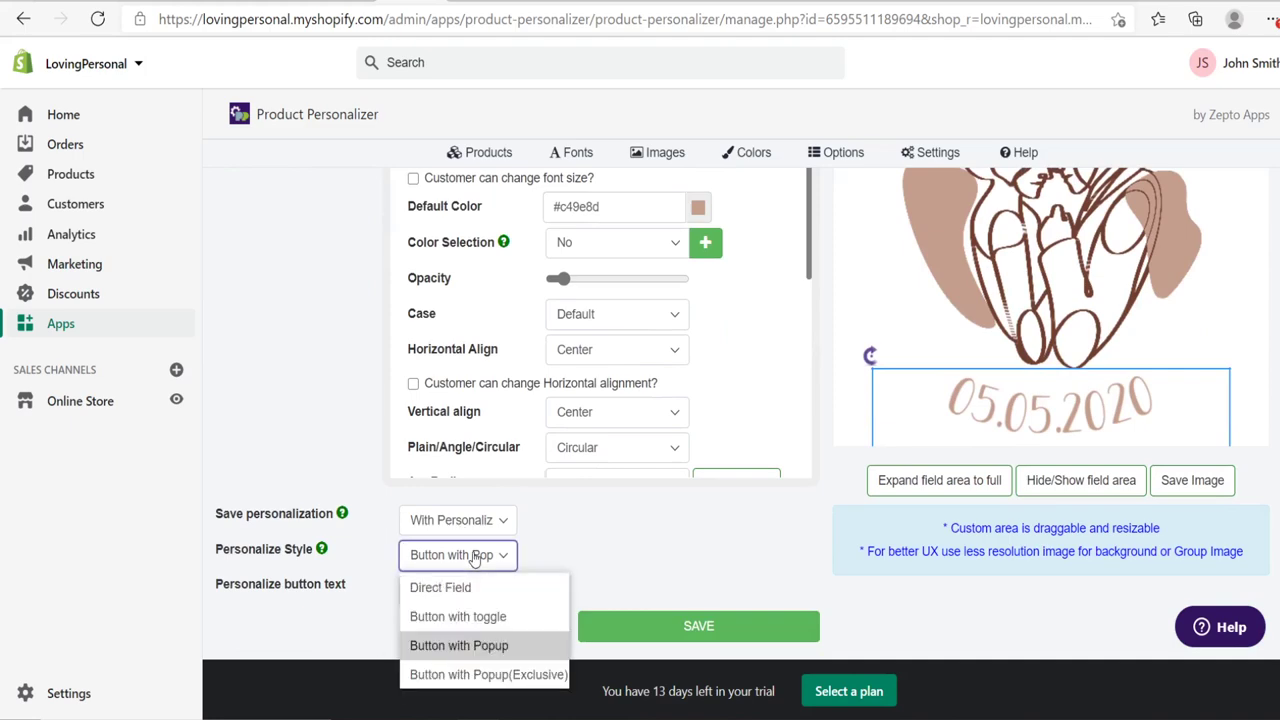
left_click(463, 618)
left_click(648, 628)
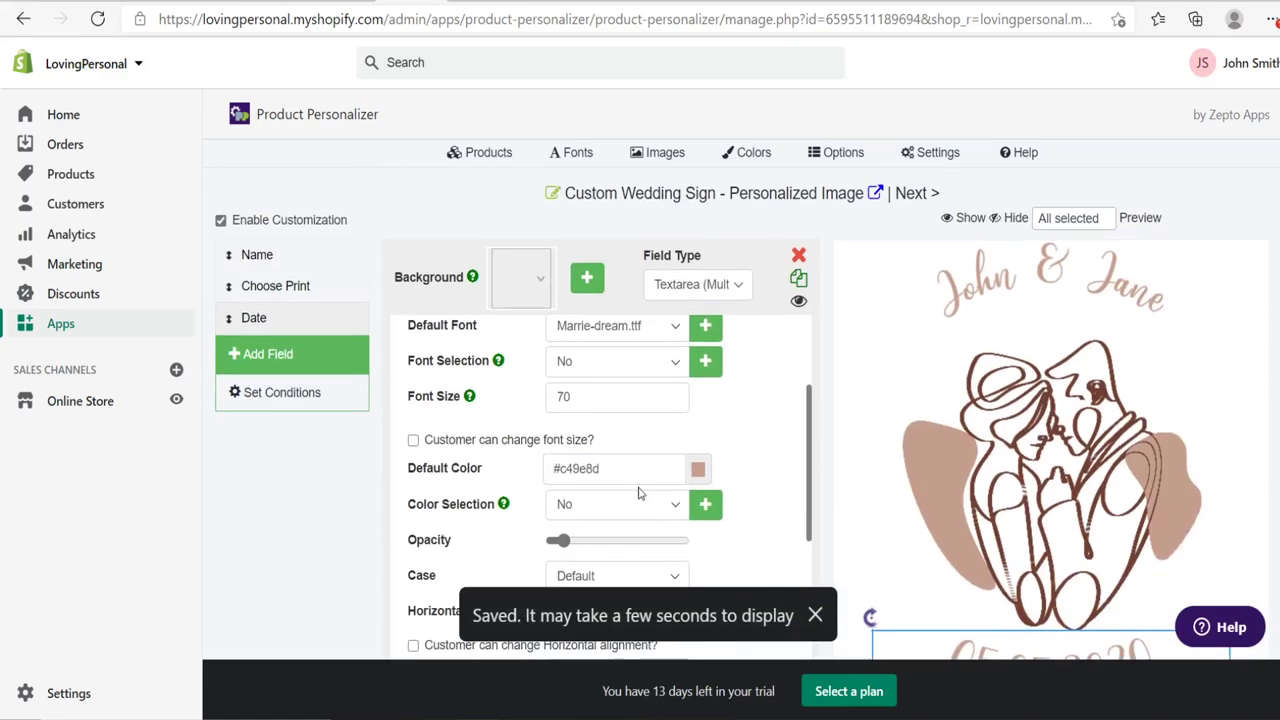
Open the Custom Wedding Sign product page in the store and browse through its product photos.
left_click(845, 195)
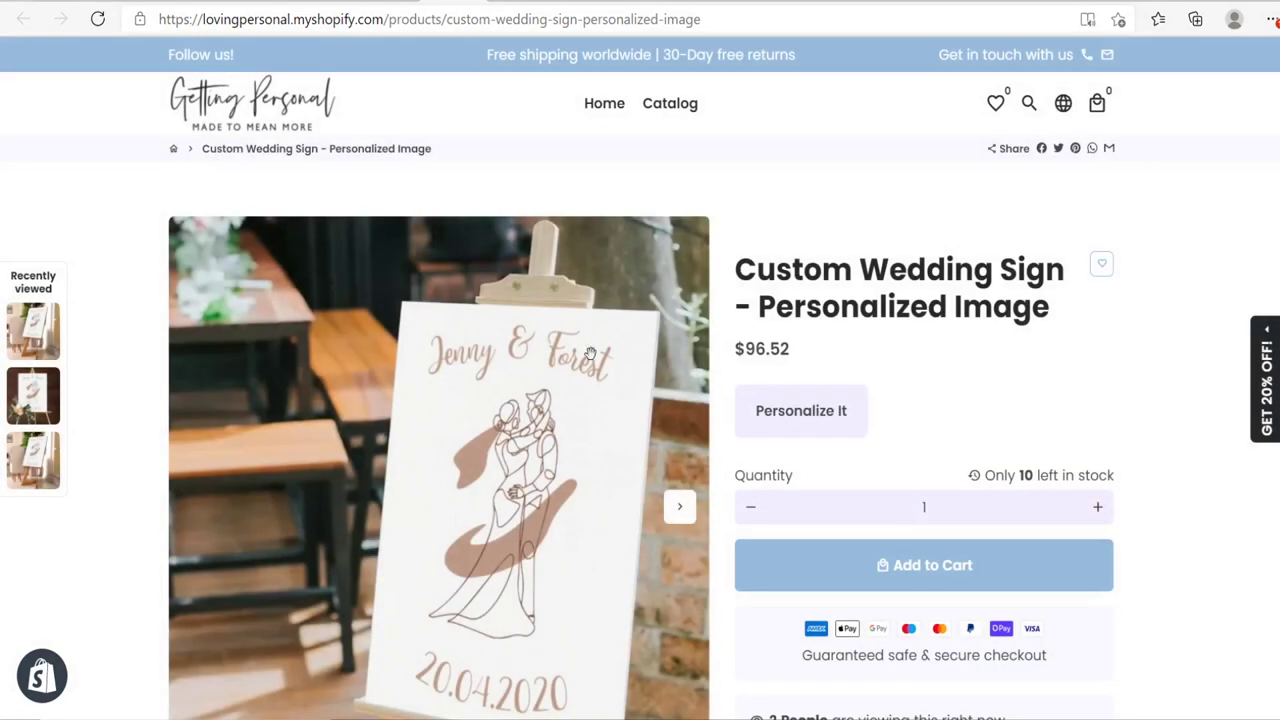
scroll(678, 420, "down", 1)
left_click(677, 410)
left_click(677, 409)
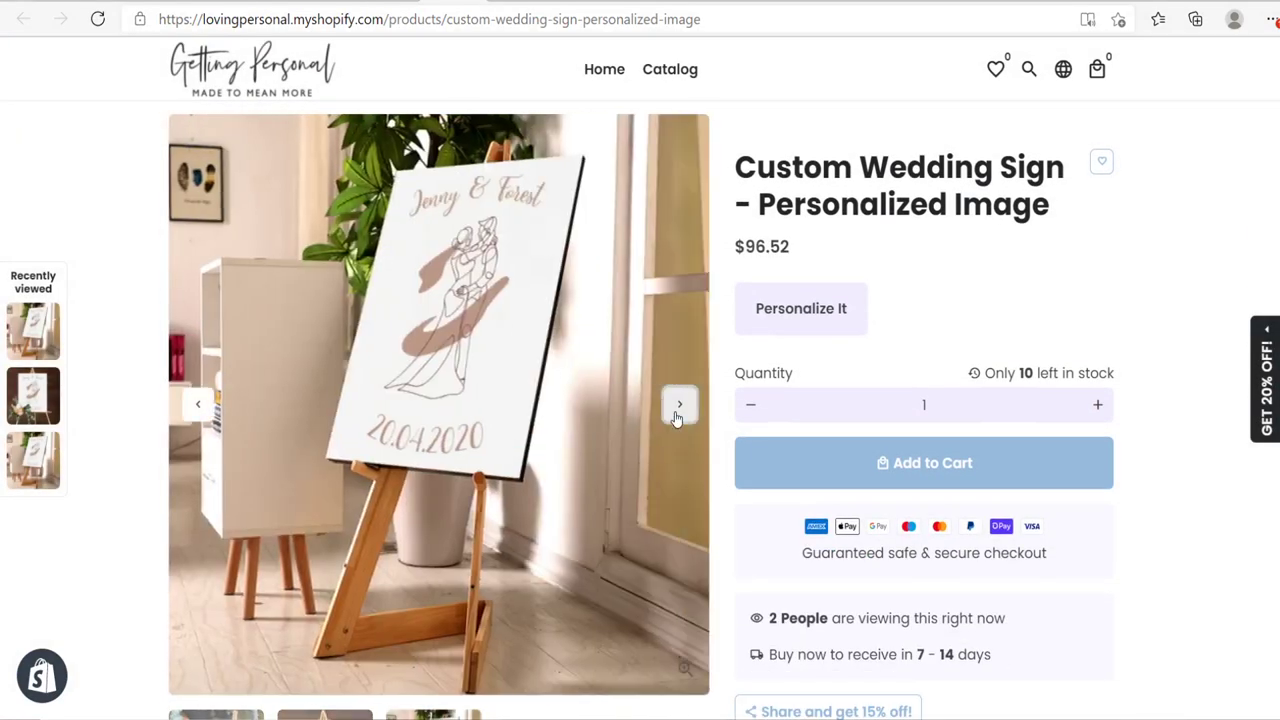
left_click(676, 408)
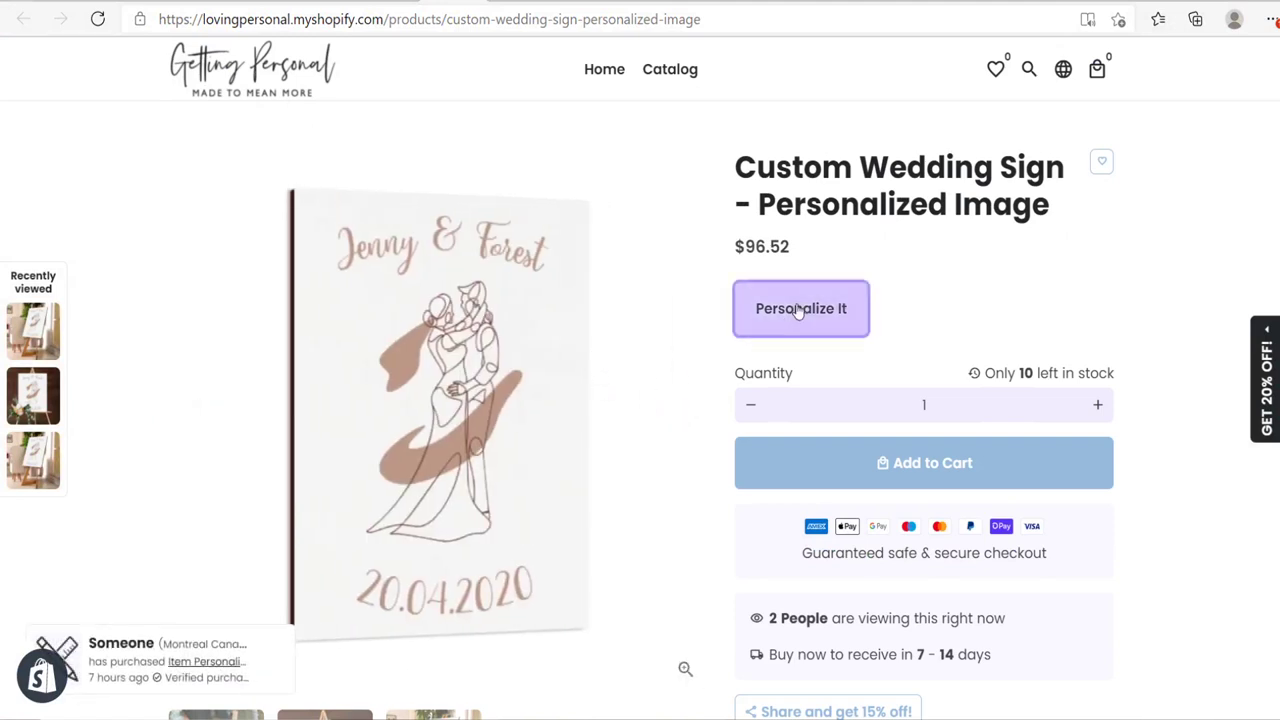
Expand the Personalize It form on the product page and examine its fields and the live sign preview.
left_click(791, 305)
left_click(823, 416)
scroll(575, 416, "down", 2)
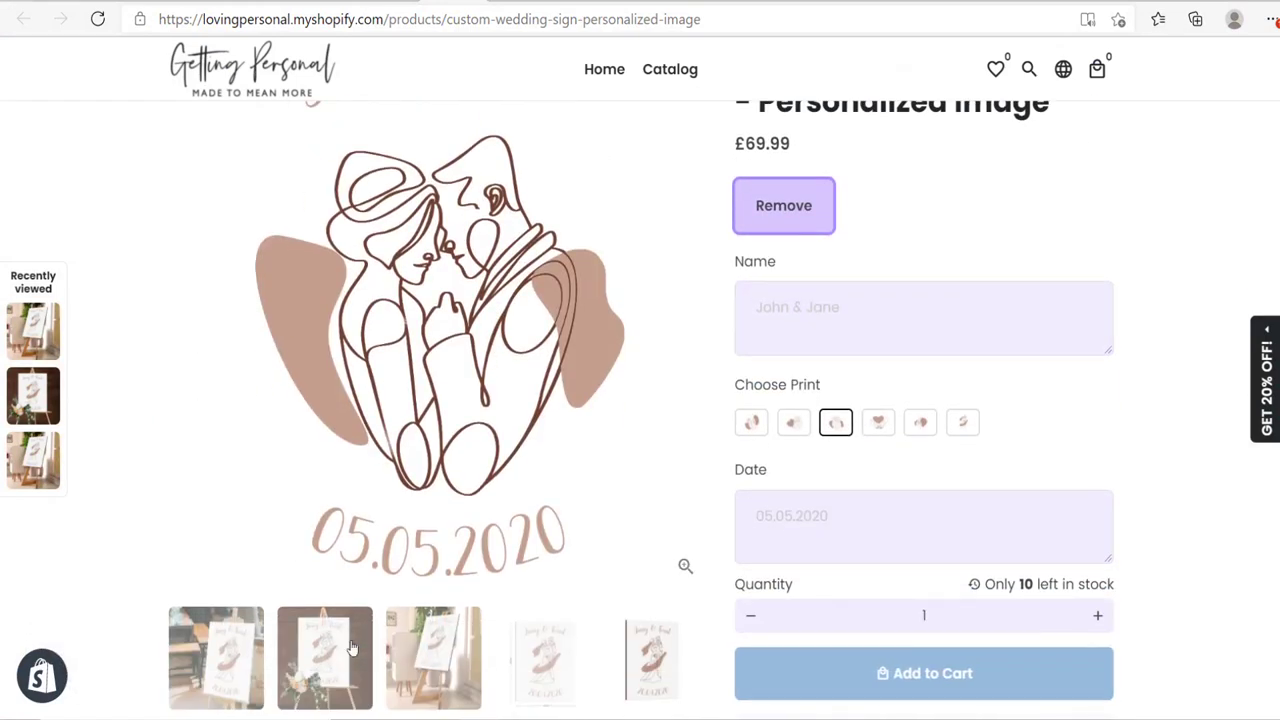
scroll(837, 437, "up", 2)
Fill in the Name field of the personalization form with the couple's first names joined by an ampersand.
left_click(845, 411)
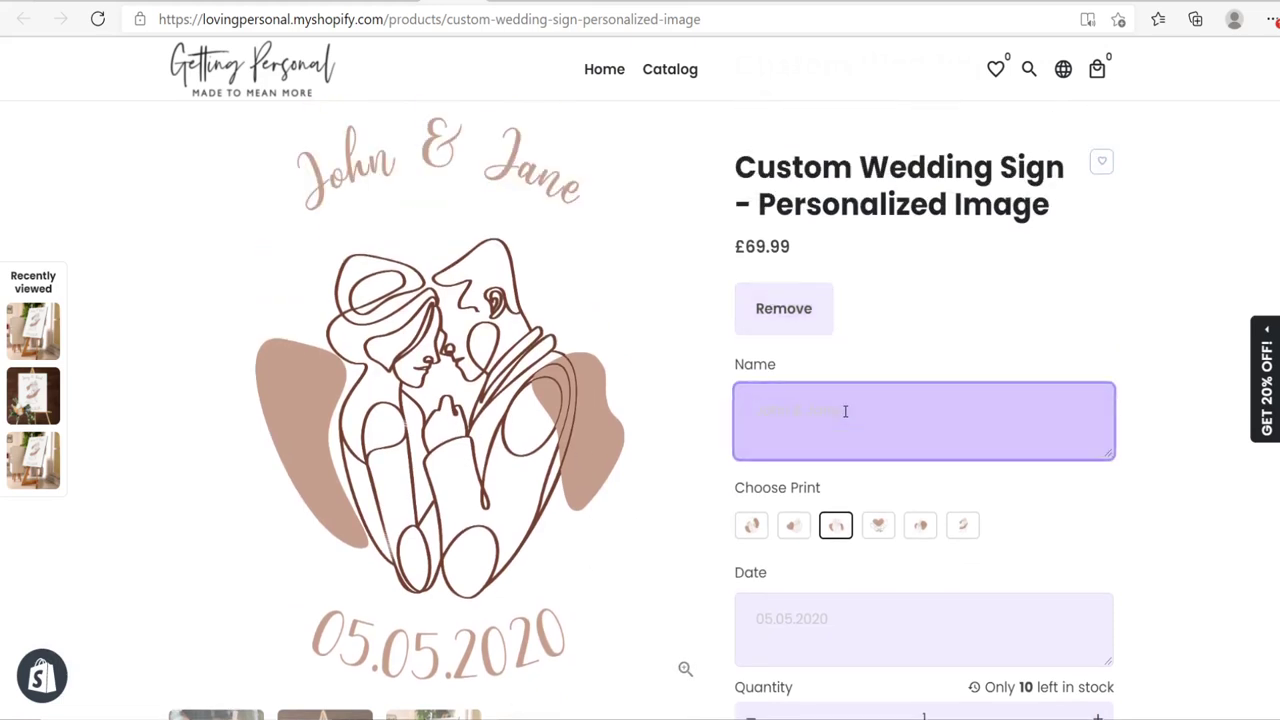
type("John & ")
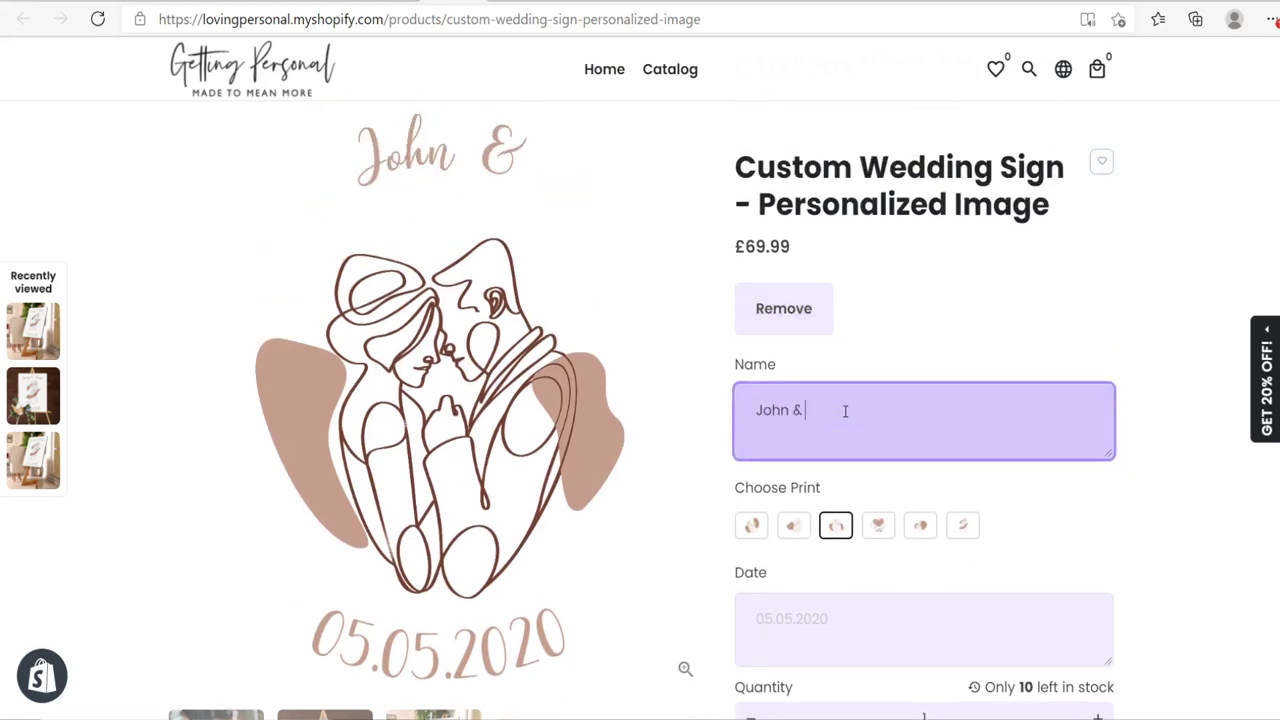
type("Jane")
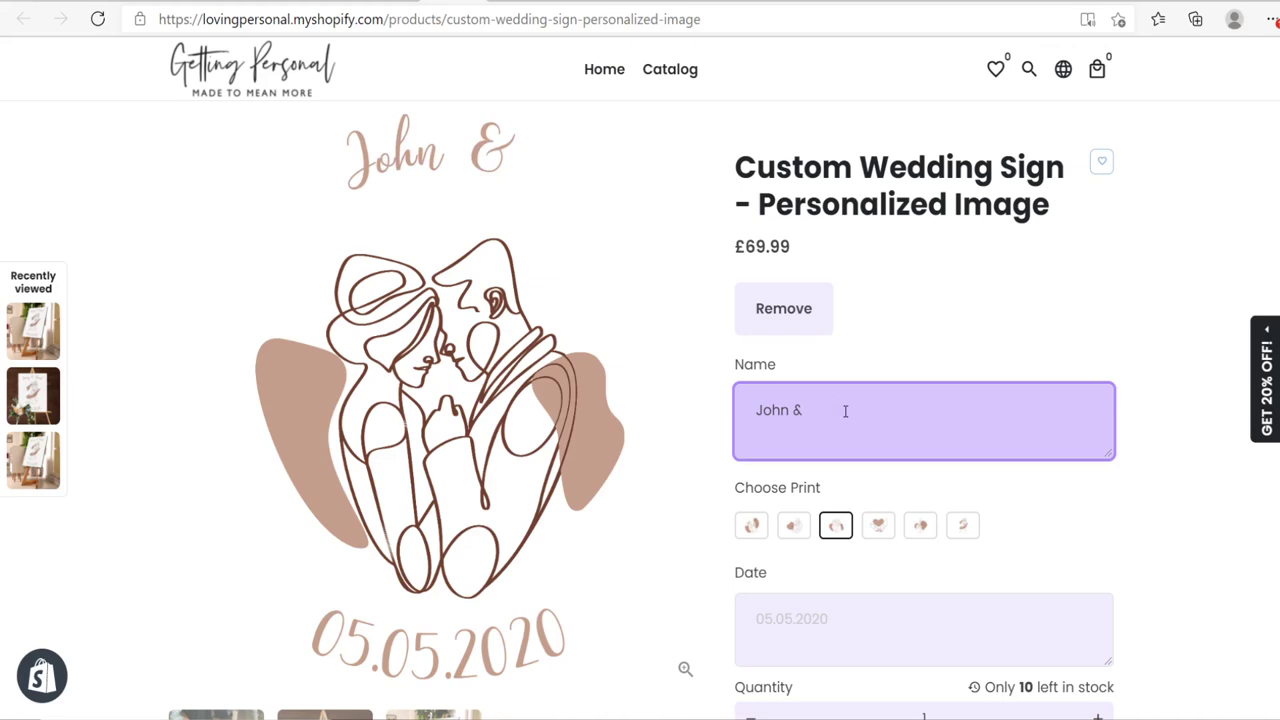
key("BackSpace")
key("BackSpace")
key("BackSpace")
key("BackSpace")
key("BackSpace")
key("BackSpace")
type("Elliott & ")
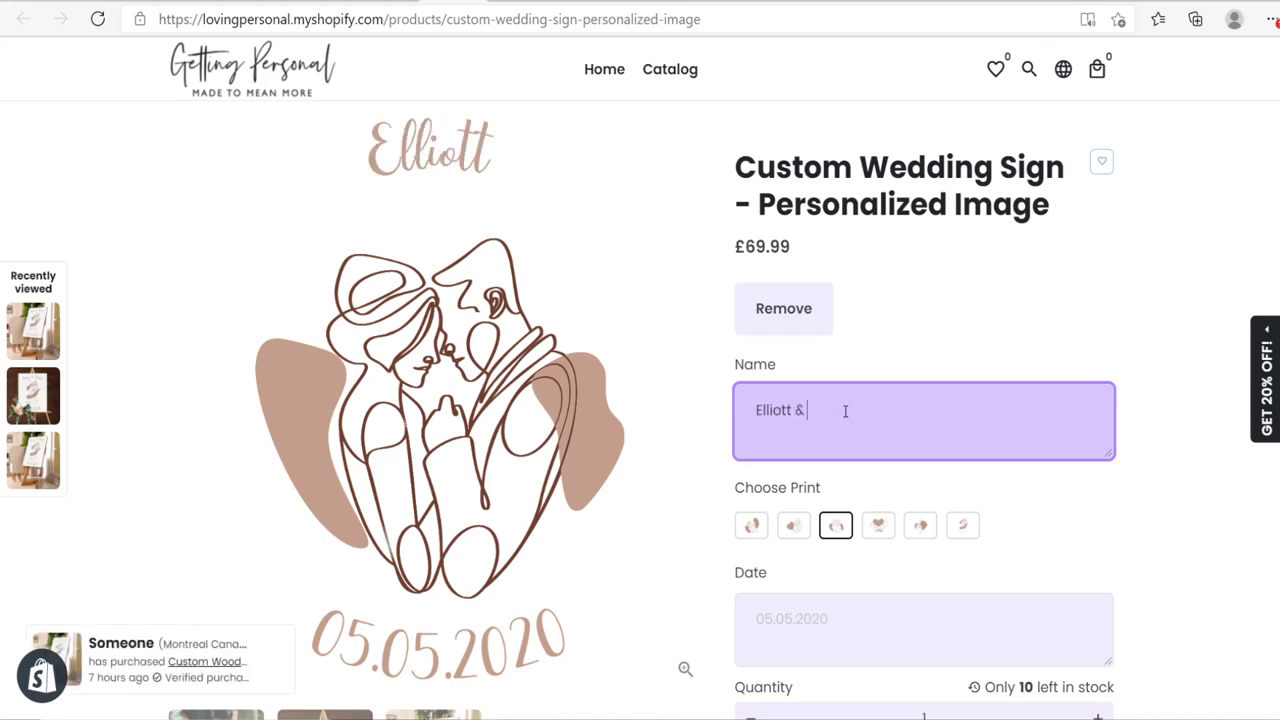
type("Nem")
Try the different Choose Print designs on the sign and select the first one, the couple inside an oval.
mouse_move(751, 525)
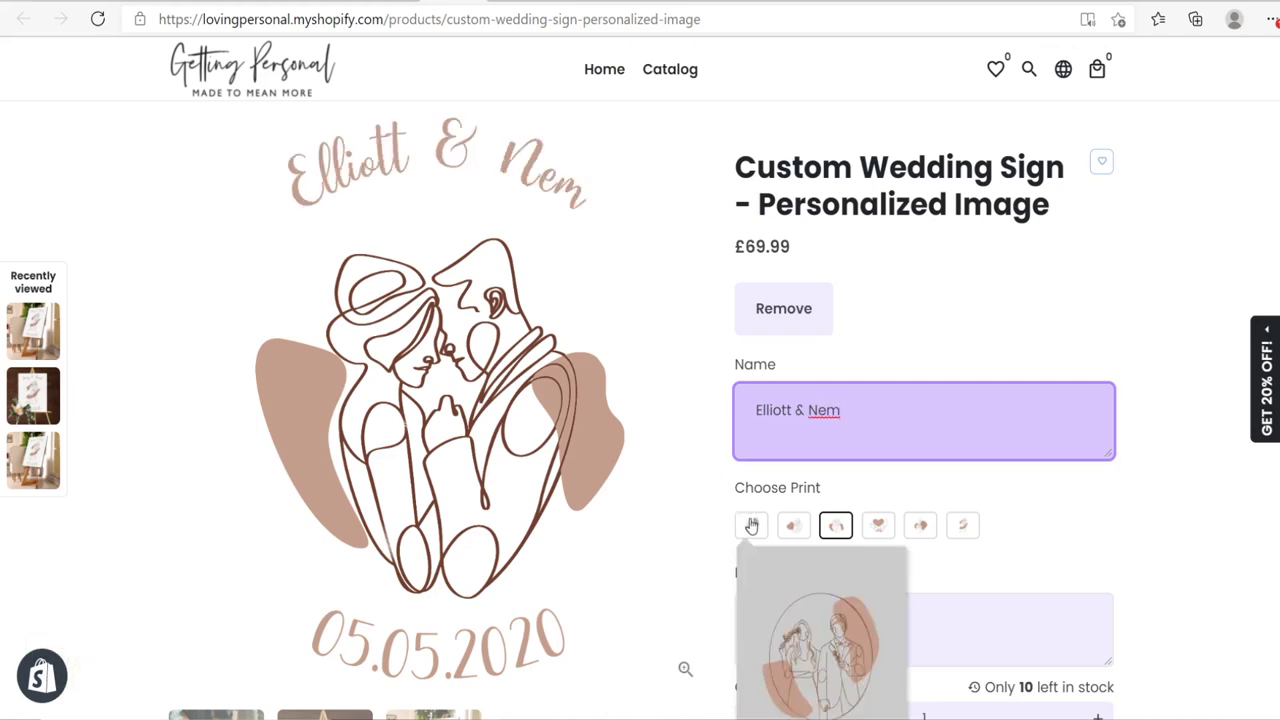
left_click(760, 566)
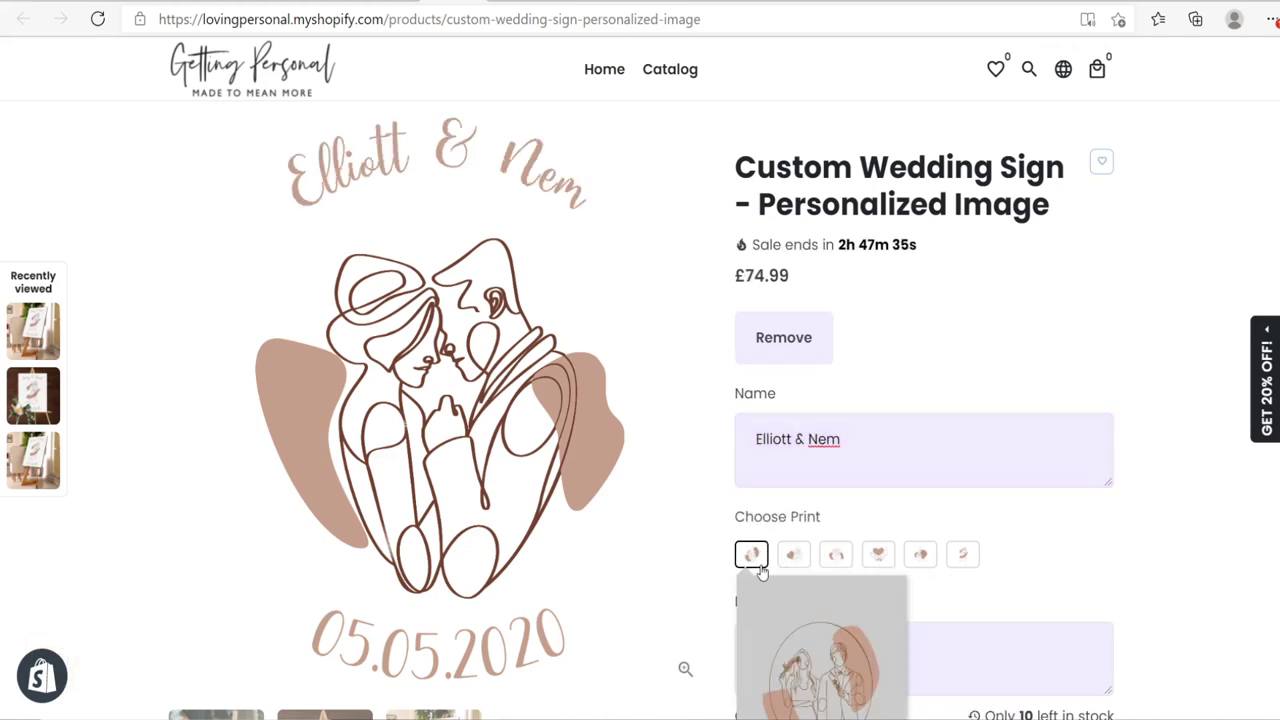
left_click(792, 561)
left_click(834, 563)
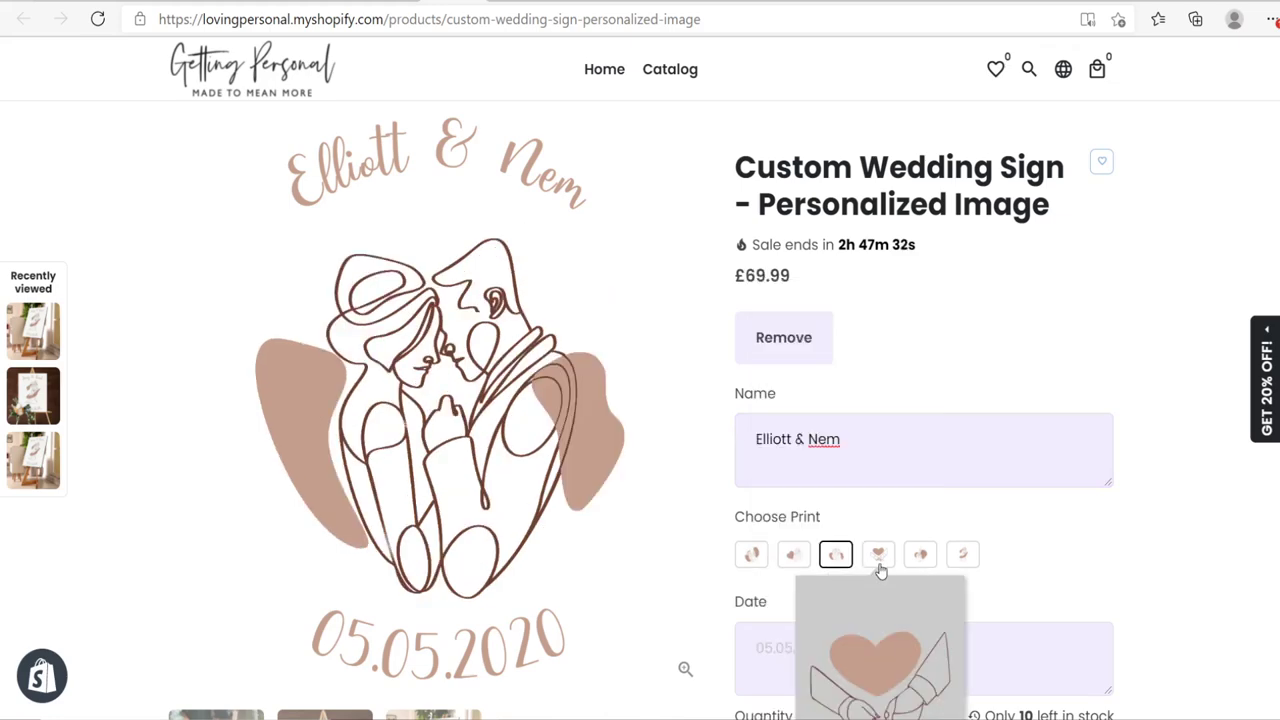
left_click(880, 568)
left_click(920, 566)
left_click(965, 567)
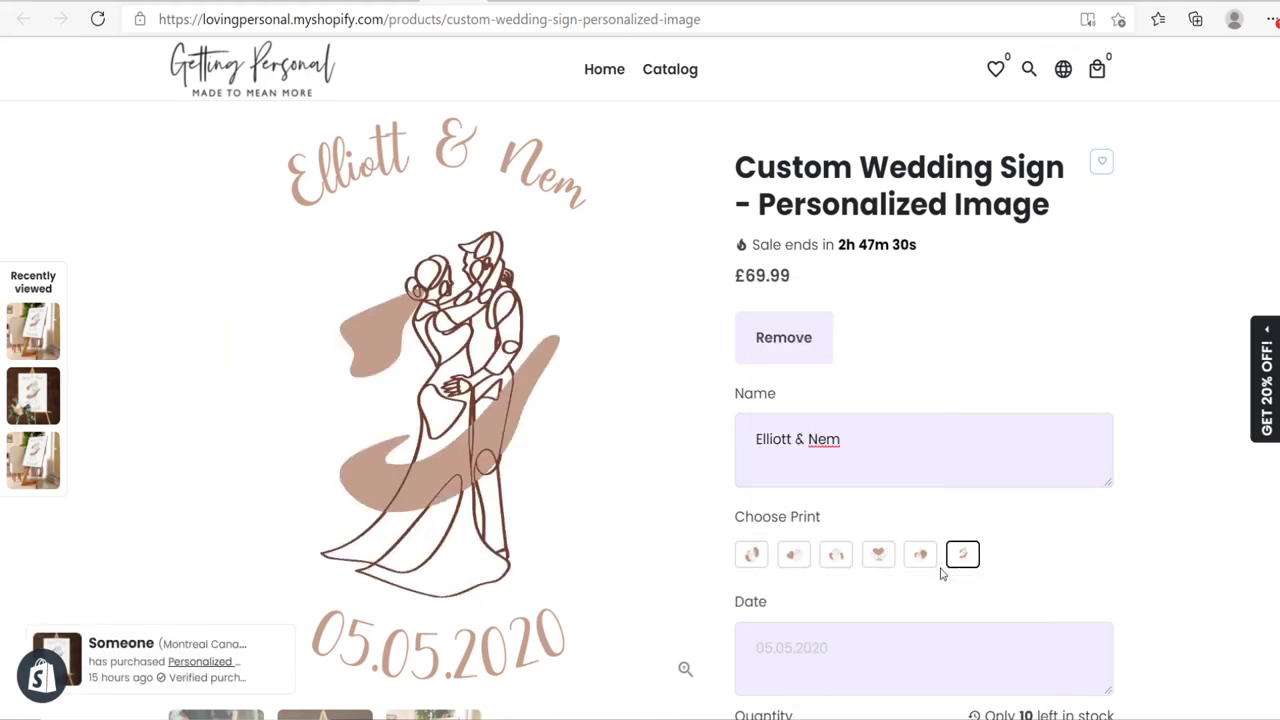
left_click(752, 558)
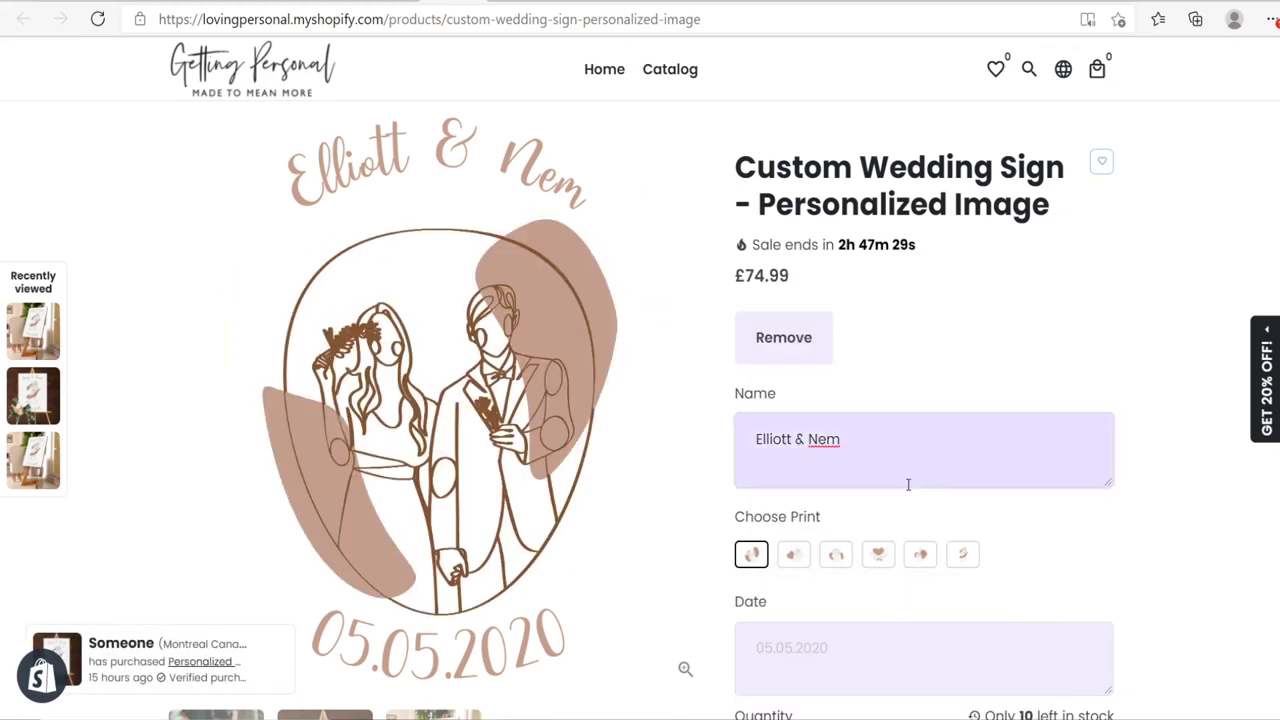
Enter a sample wedding date beginning with 05.02. in the Date field of the personalization form.
scroll(860, 500, "down", 2)
left_click(847, 468)
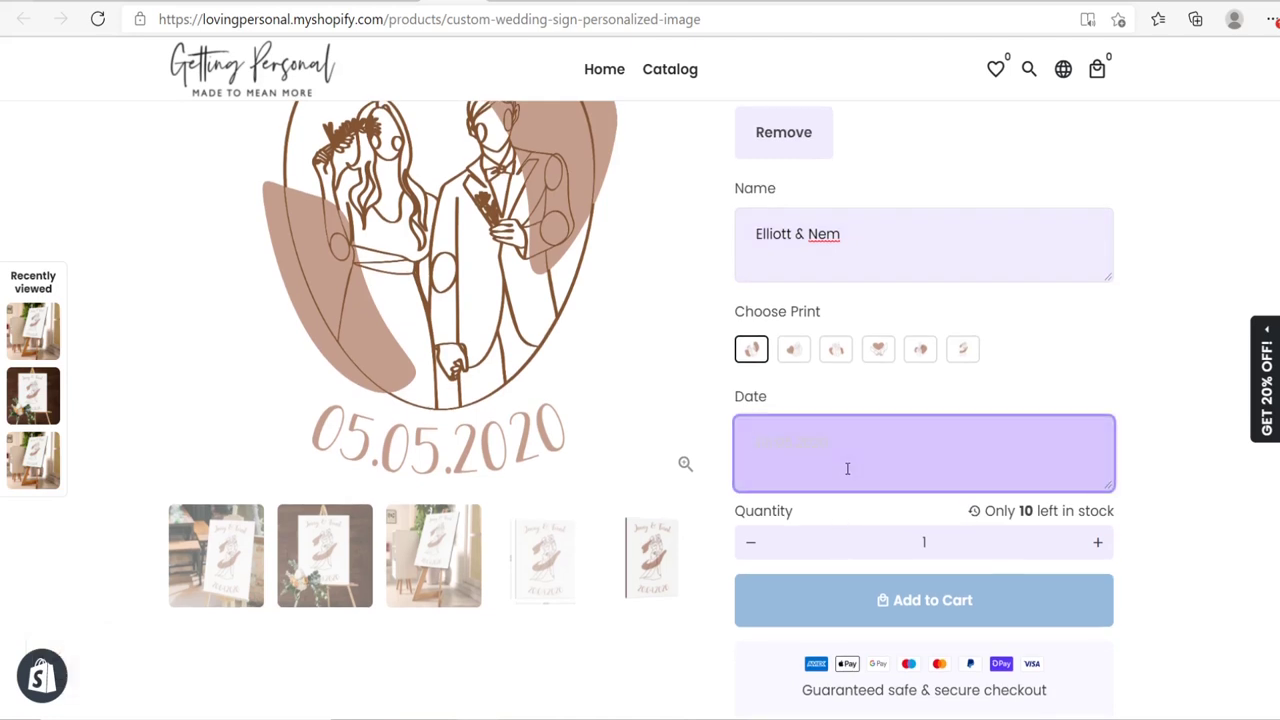
type("05.02.")
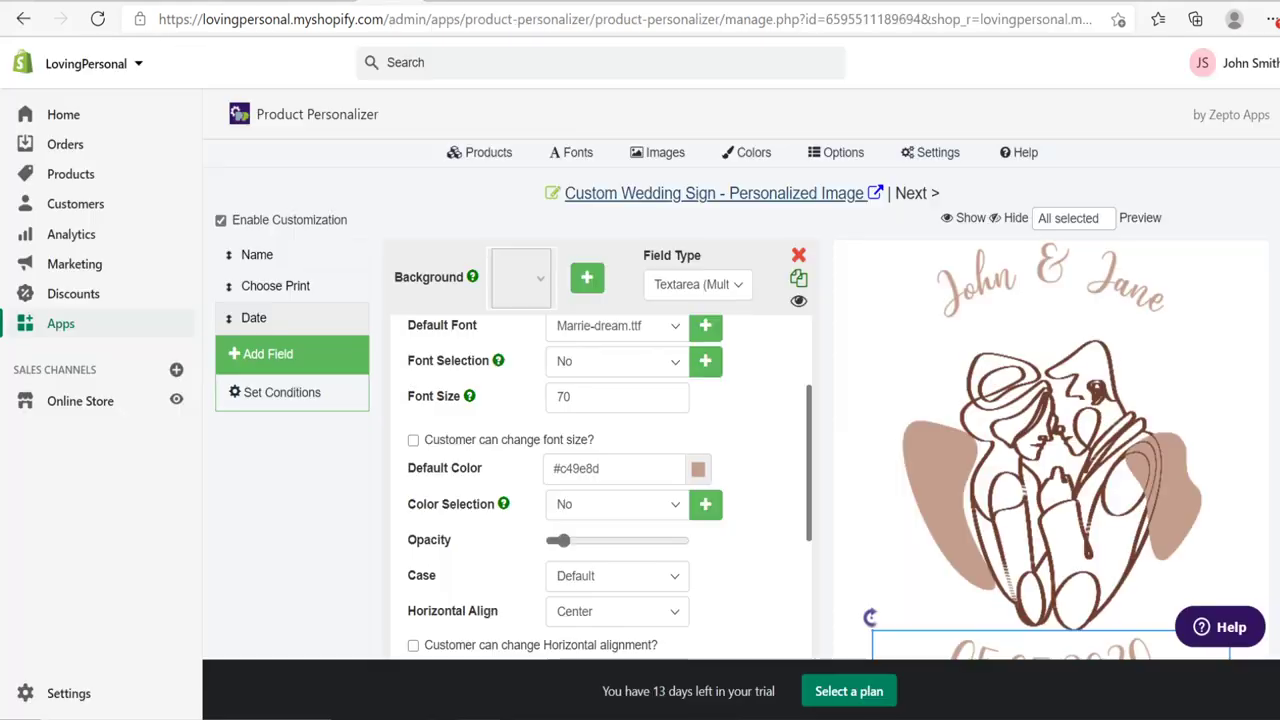
Return to Product Personalizer and add an Image Upload field to the wedding sign.
scroll(318, 475, "down", 1)
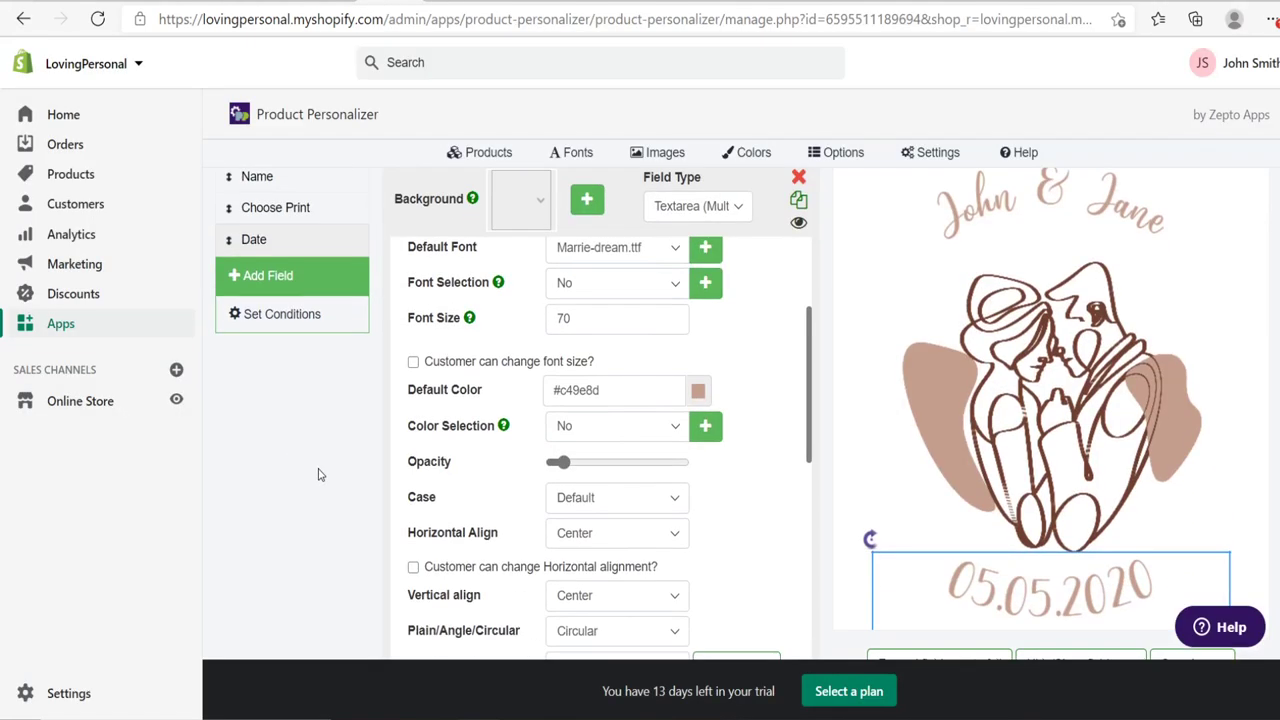
scroll(320, 471, "down", 2)
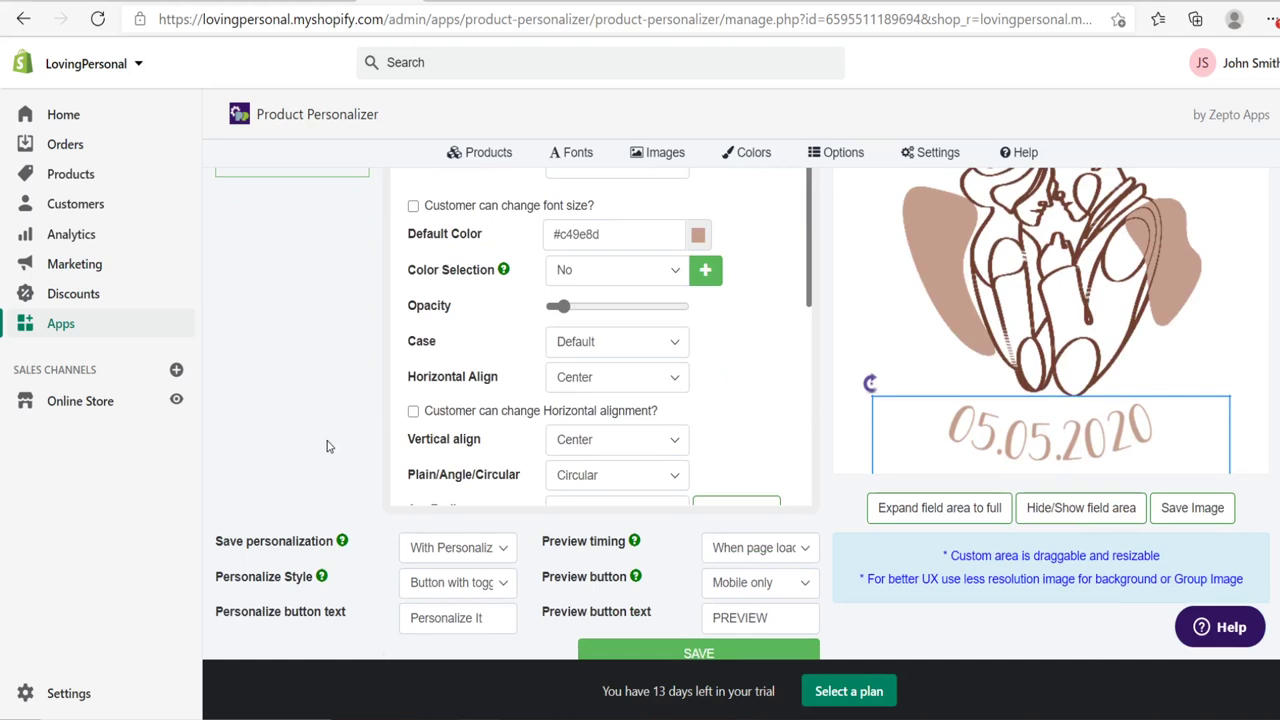
scroll(326, 446, "up", 3)
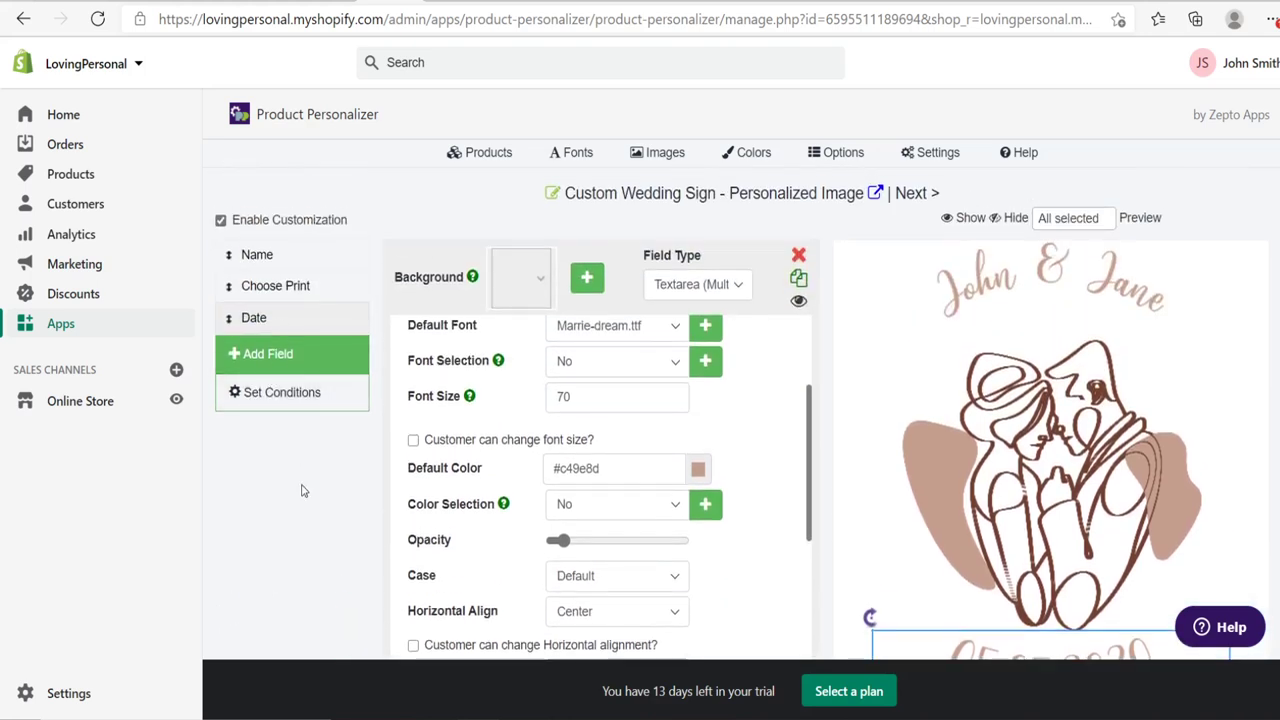
left_click(298, 354)
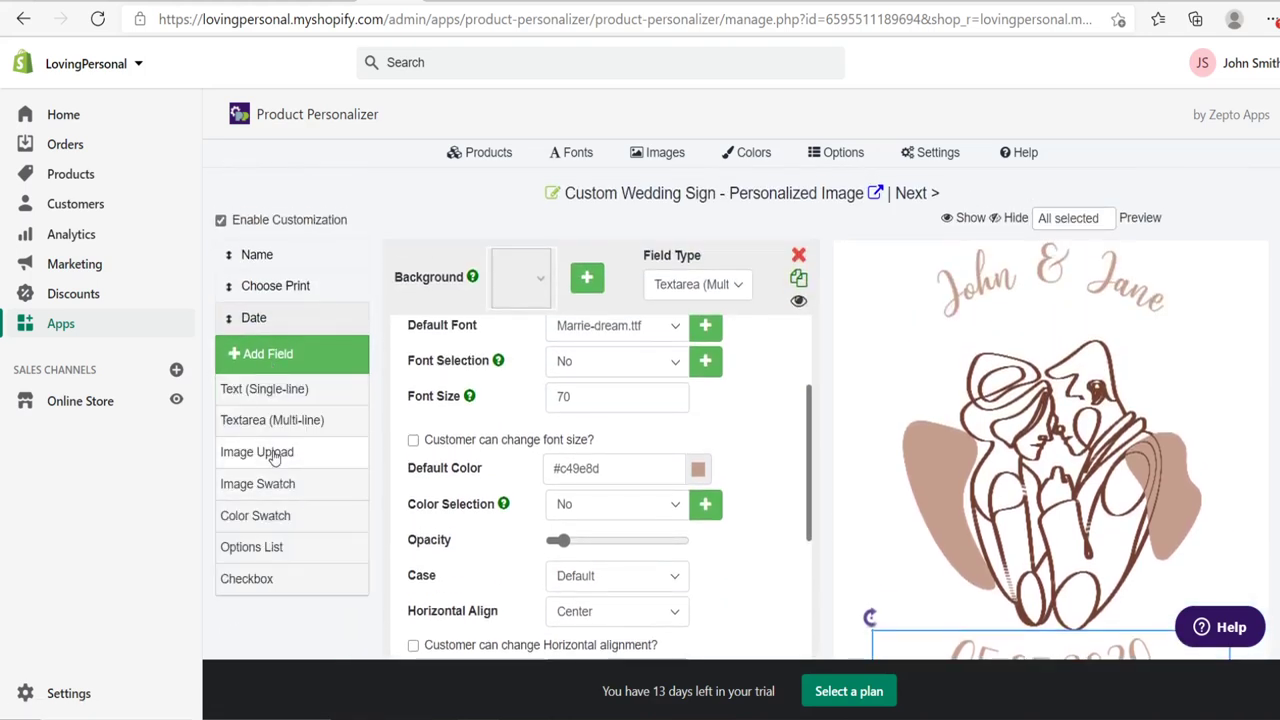
left_click(275, 452)
scroll(280, 470, "down", 1)
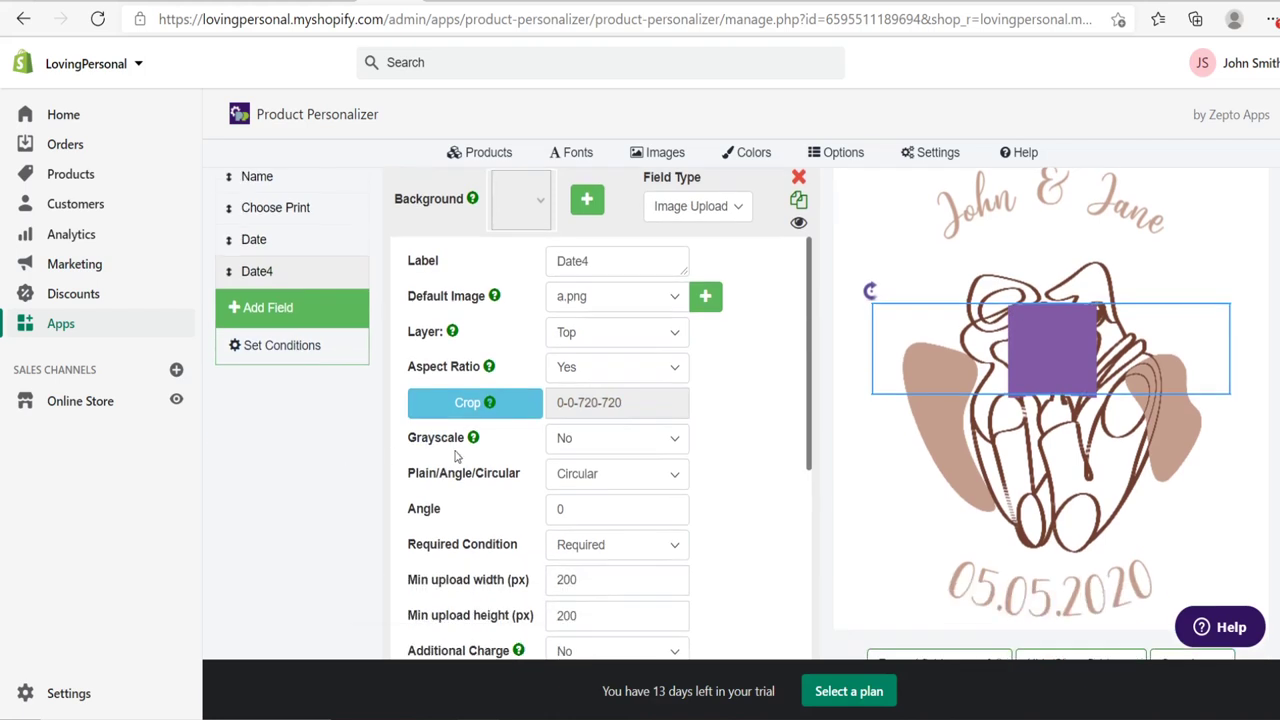
scroll(284, 240, "up", 1)
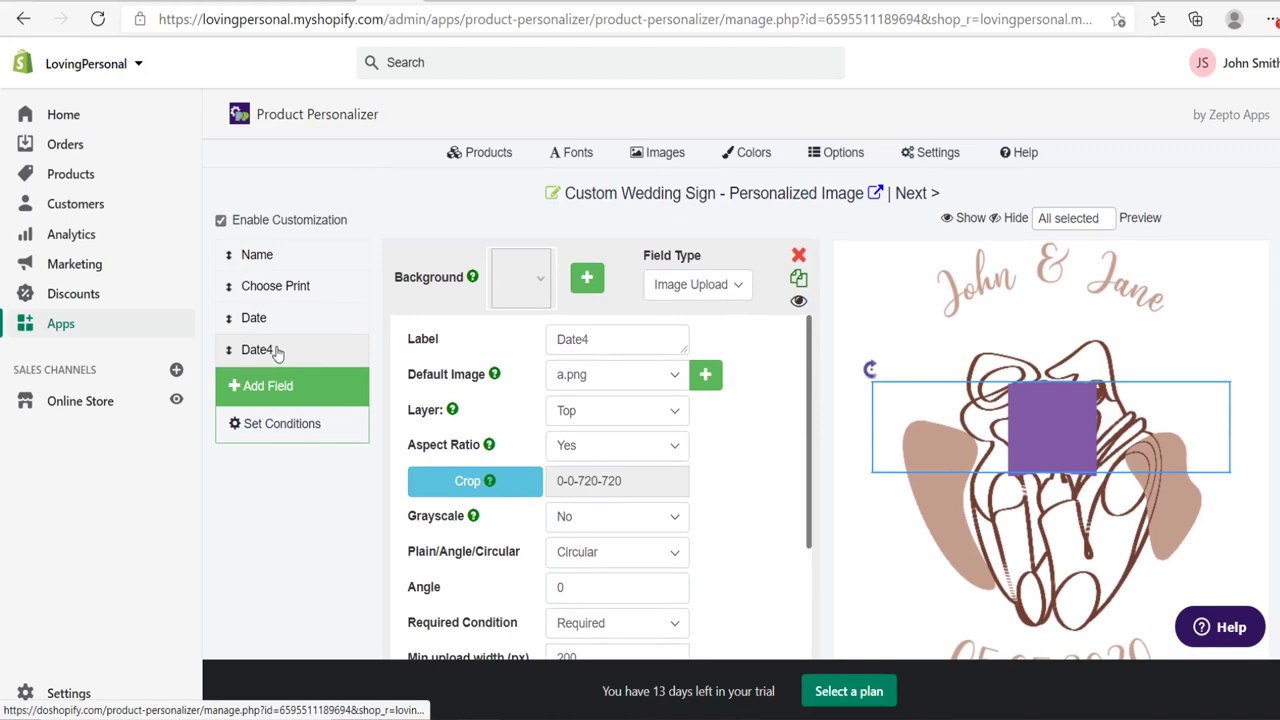
Delete the Choose Print image swatch field from the wedding sign's customization.
left_click(277, 290)
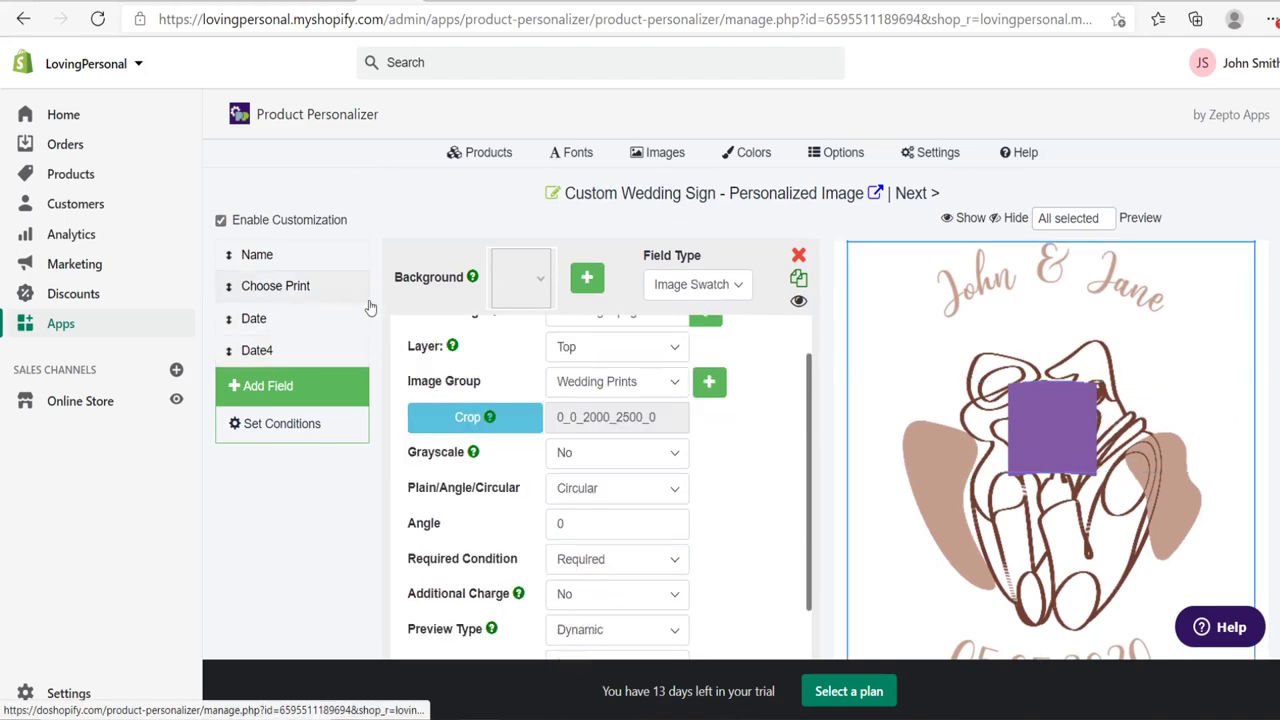
left_click(798, 255)
left_click(866, 438)
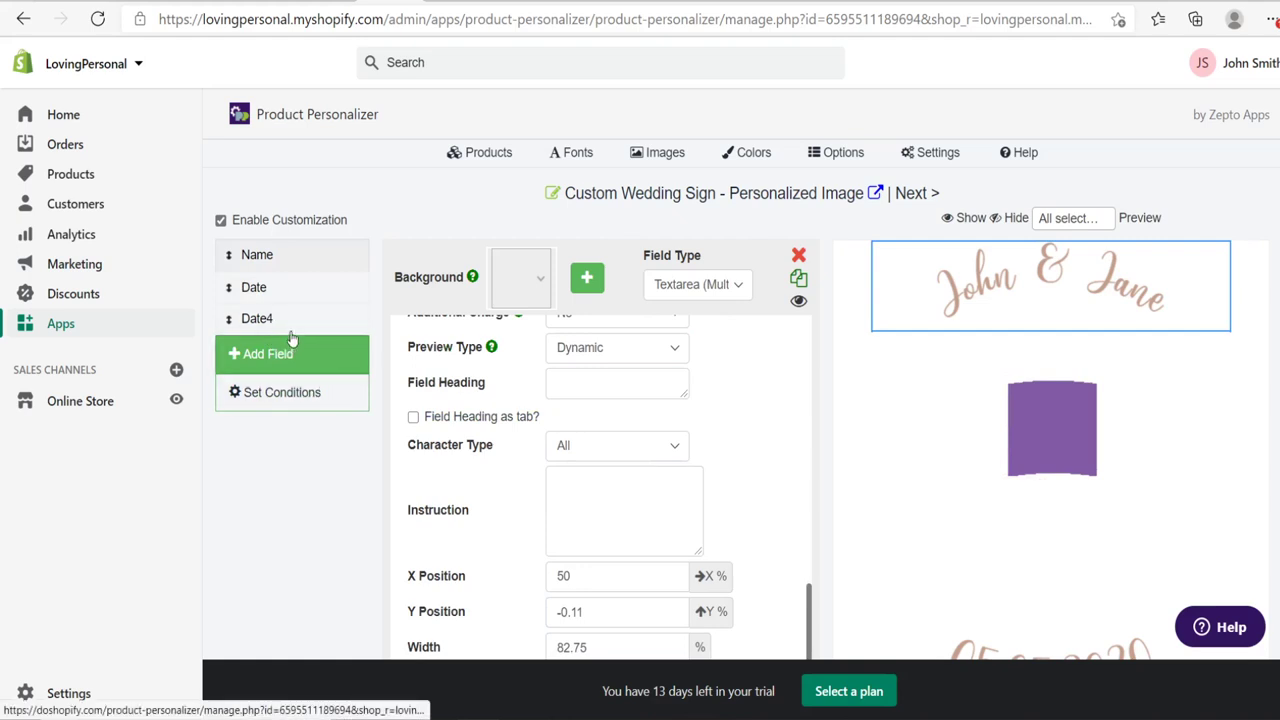
Label the new image field Upload Image and set its default image to Wedding-1.png.
left_click(284, 319)
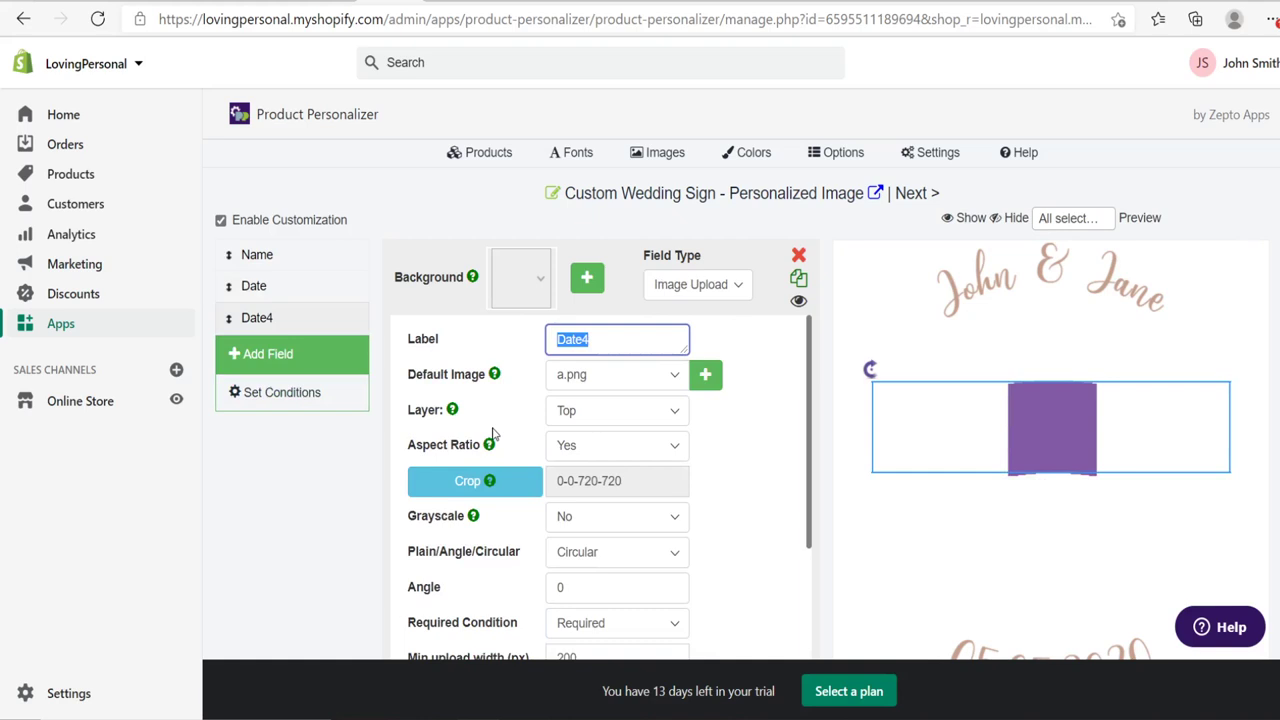
type("Upload Image")
left_click(615, 374)
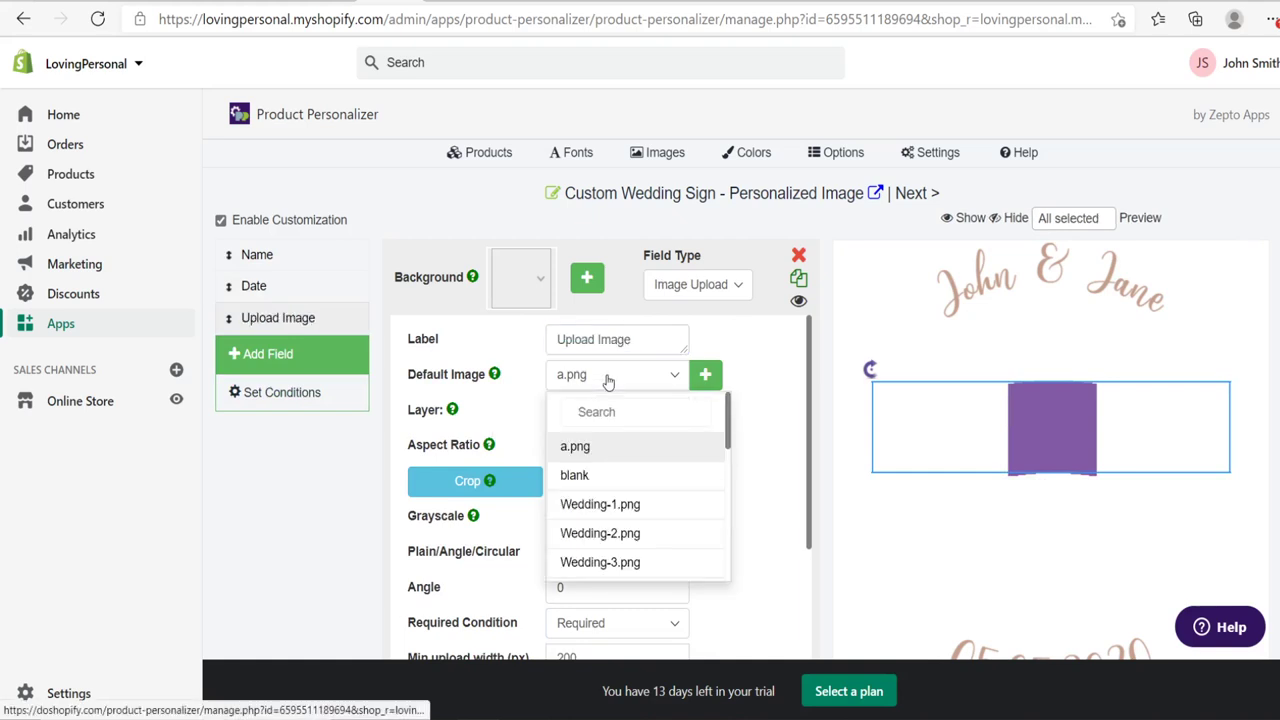
left_click(609, 506)
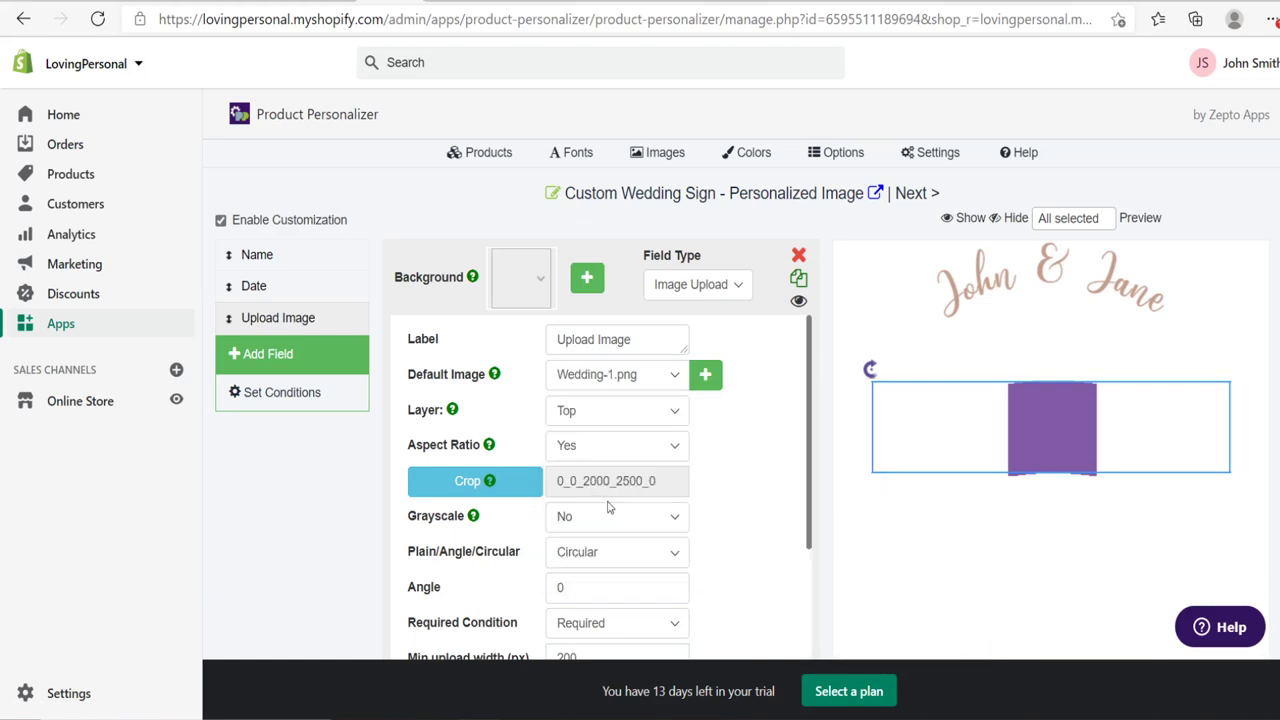
Enlarge the Upload Image area downward and position it between the curved names and the date on the sign.
scroll(845, 498, "down", 2)
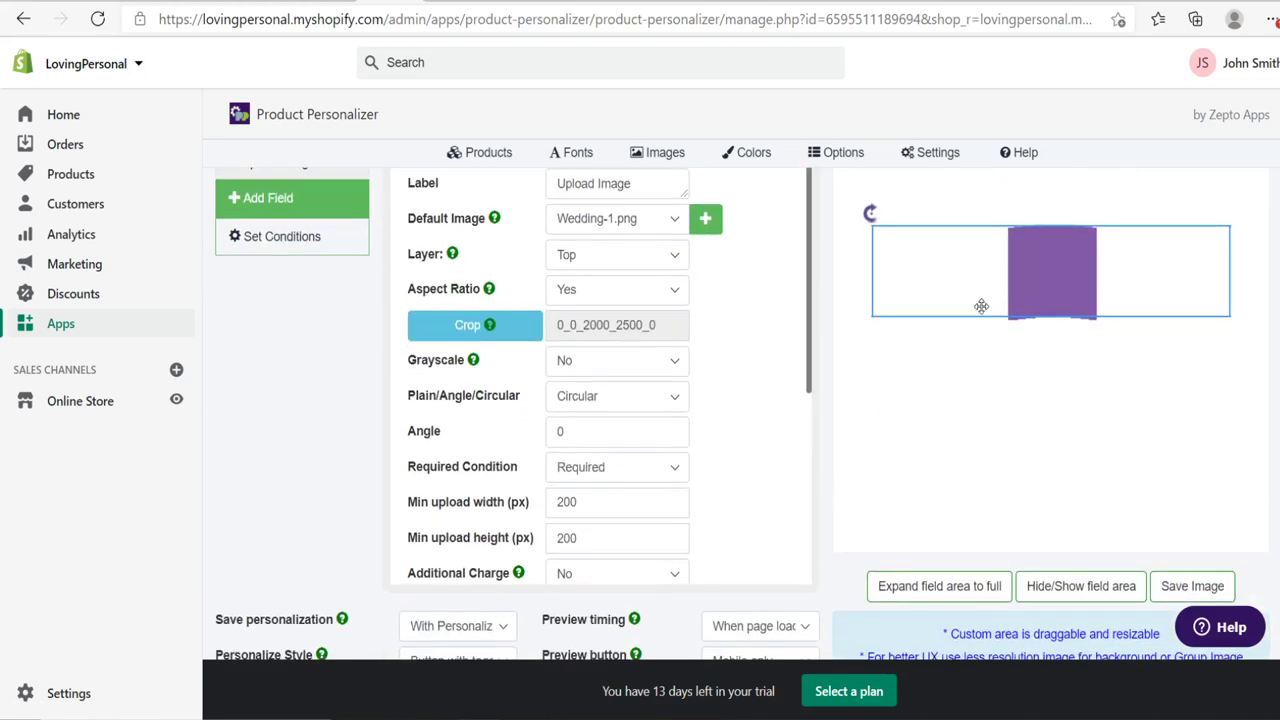
left_click_drag(974, 318, 964, 511)
scroll(1016, 459, "up", 1)
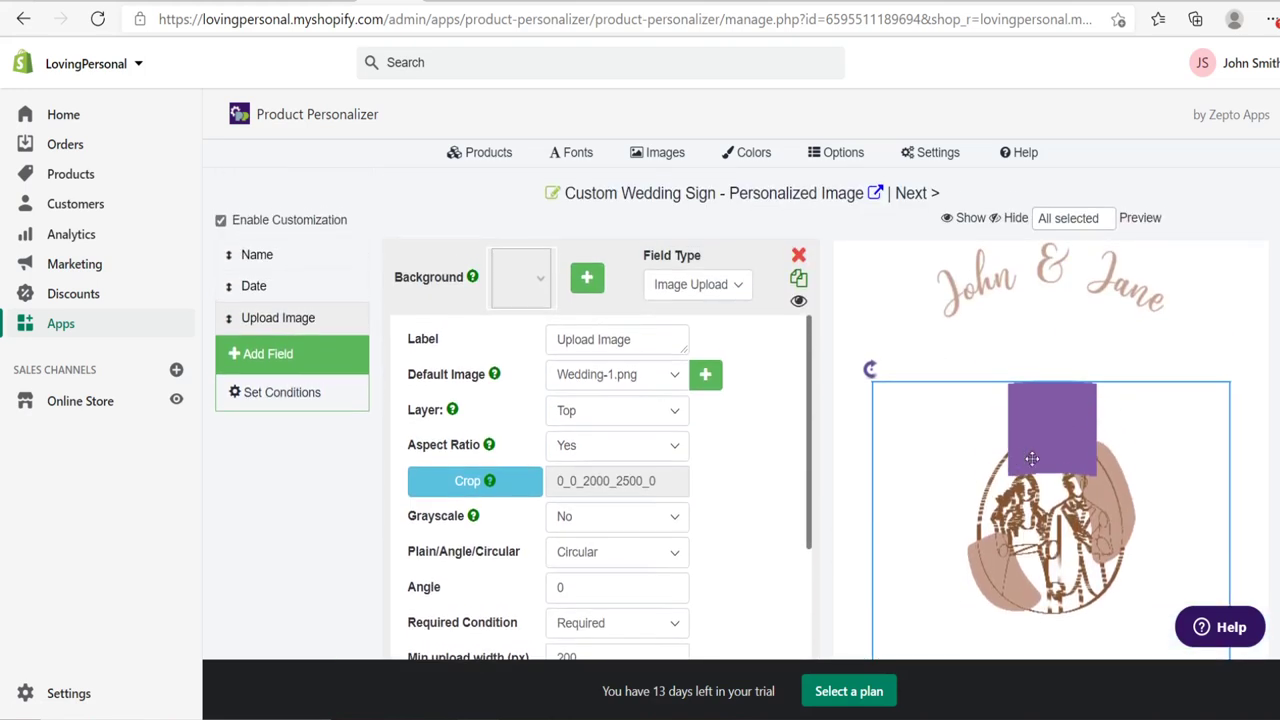
left_click(255, 285)
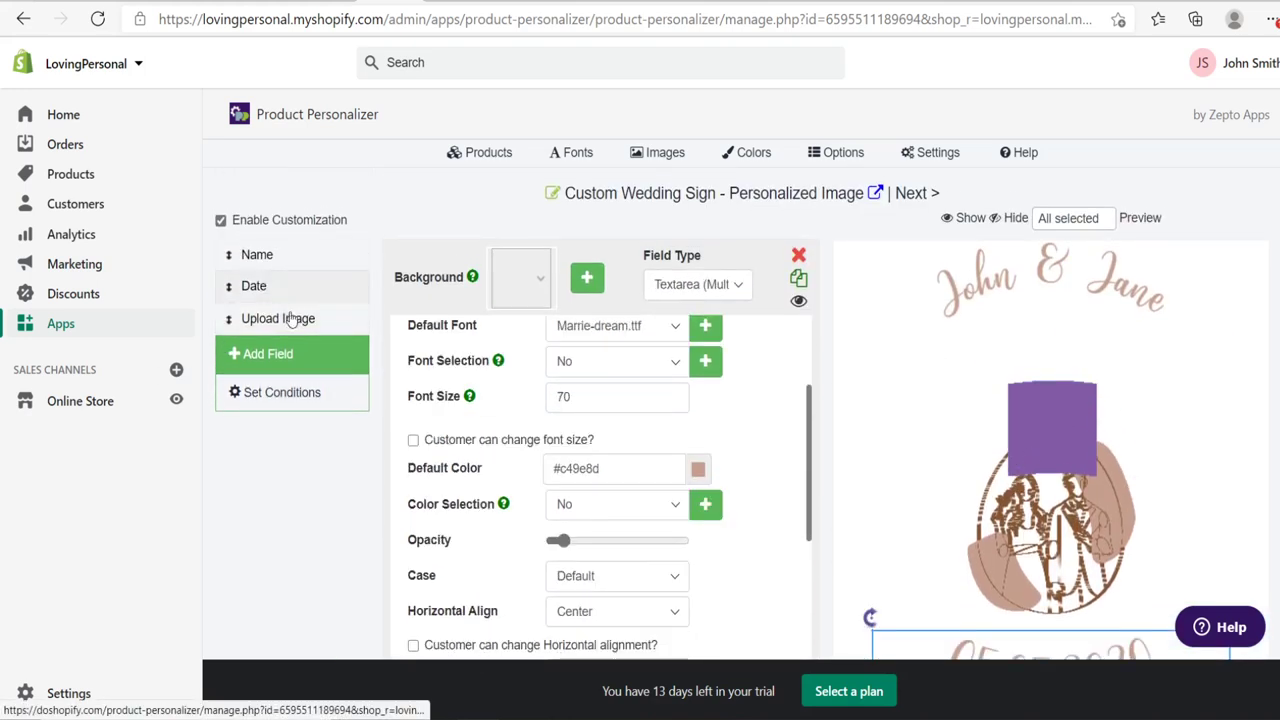
left_click(268, 322)
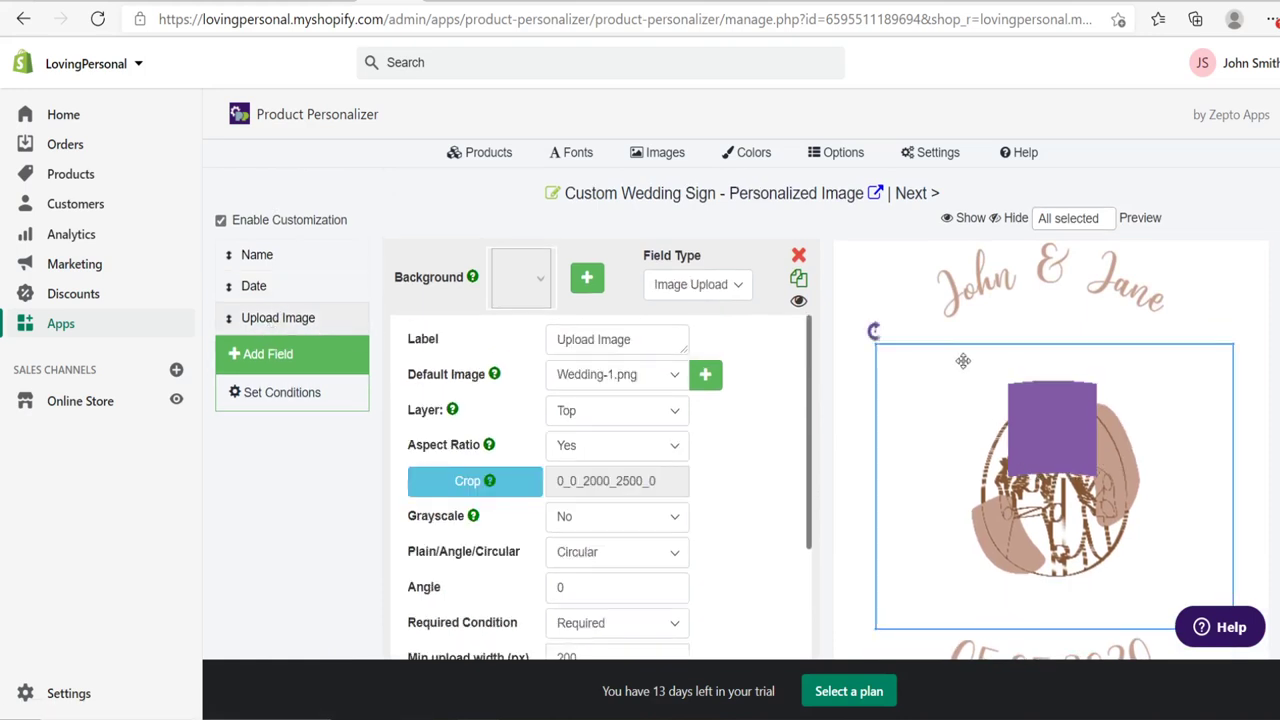
Stretch the Upload Image area over the full height of the sign and set its default image to blank.png.
left_click_drag(946, 342, 946, 244)
scroll(1027, 508, "down", 2)
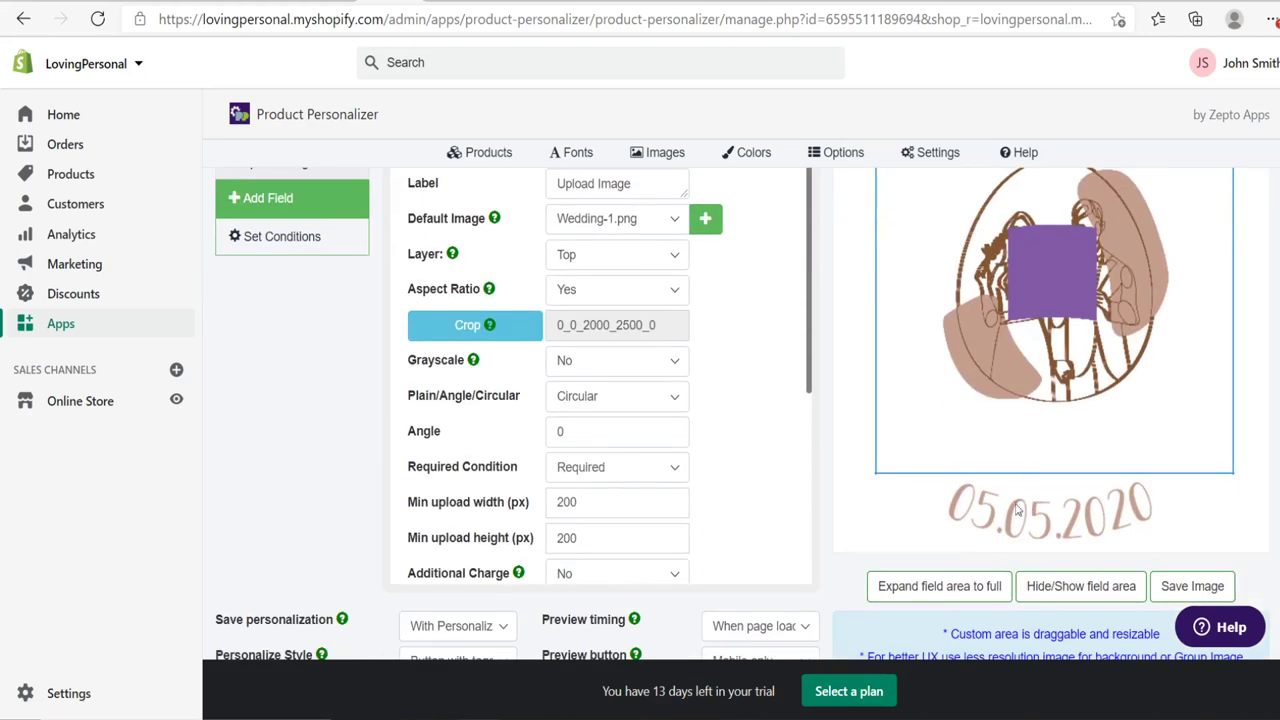
left_click_drag(988, 474, 985, 541)
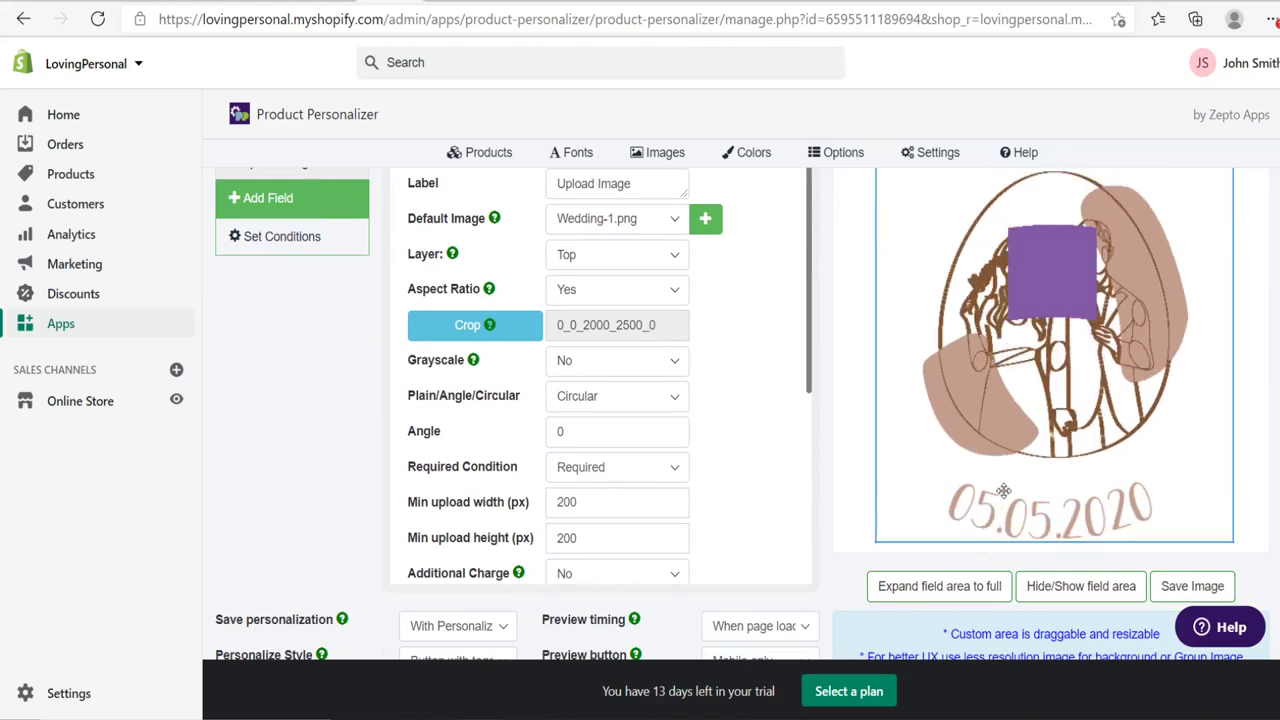
scroll(985, 541, "up", 2)
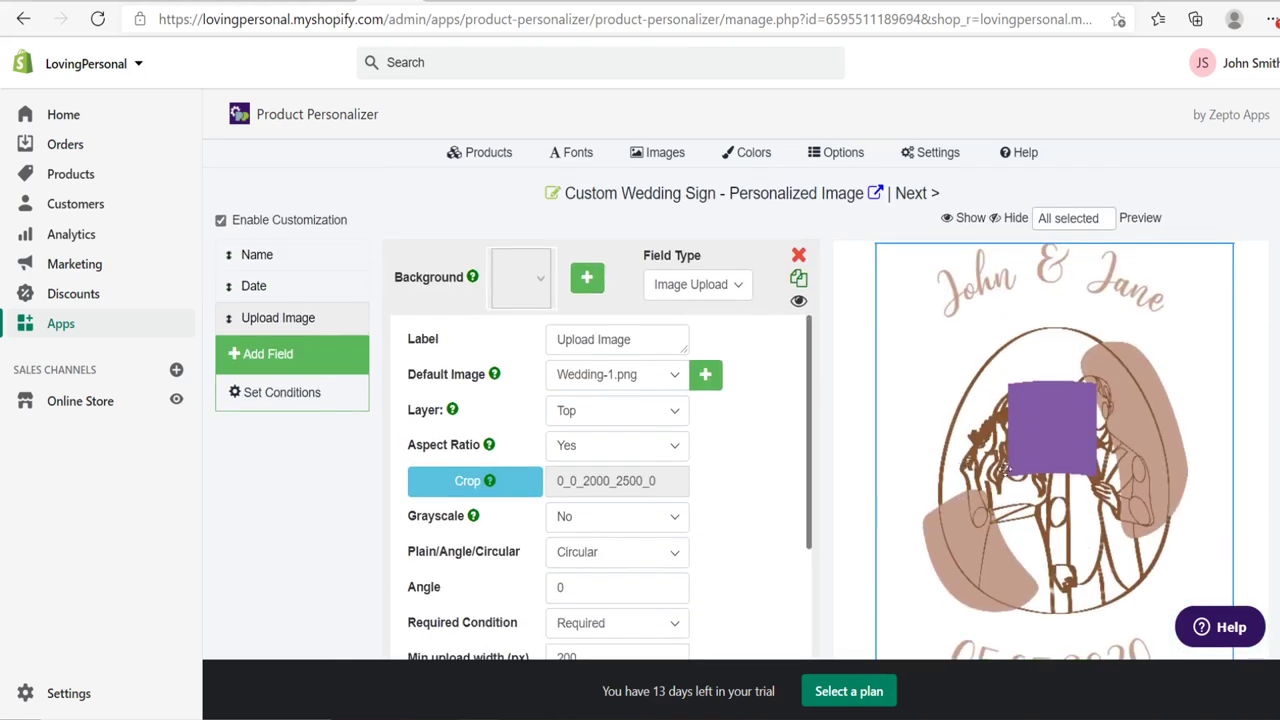
left_click(623, 376)
left_click(596, 470)
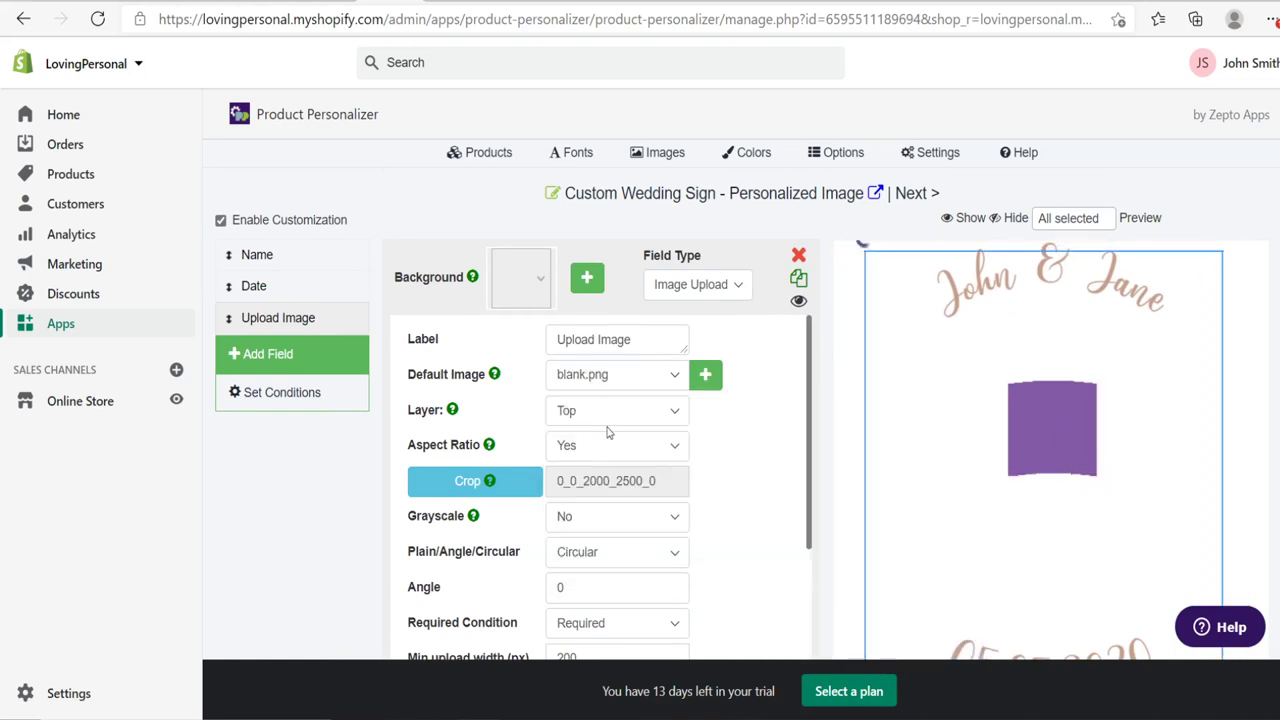
Set the Upload Image field's X Position to 50% and Y Position to 0%, and save the customization.
scroll(607, 432, "down", 3)
double_click(618, 607)
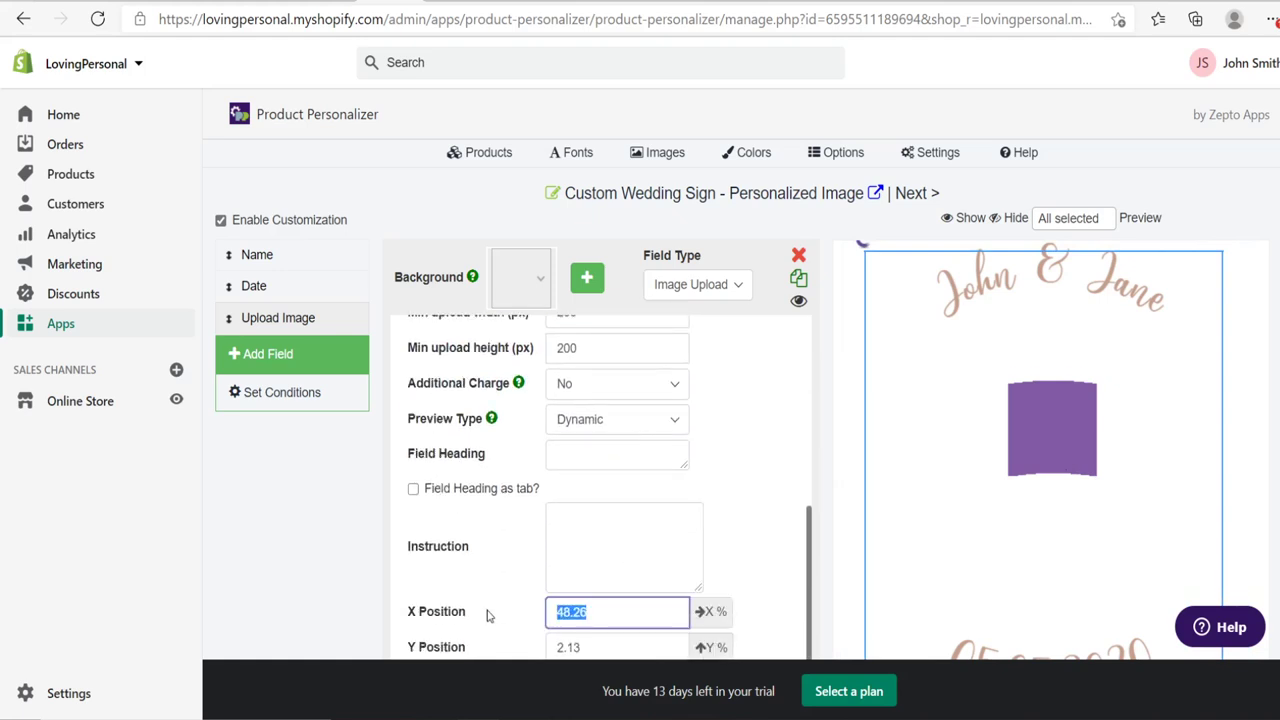
type("50")
left_click(333, 556)
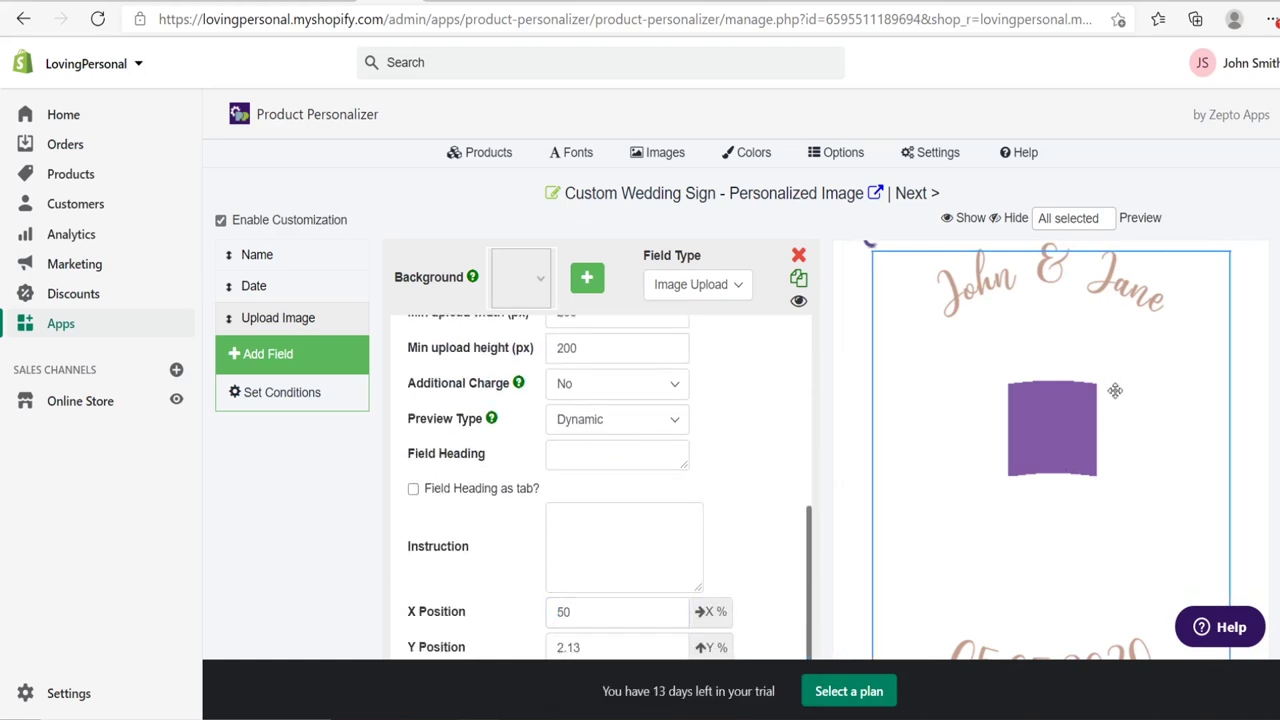
scroll(600, 580, "down", 1)
double_click(610, 572)
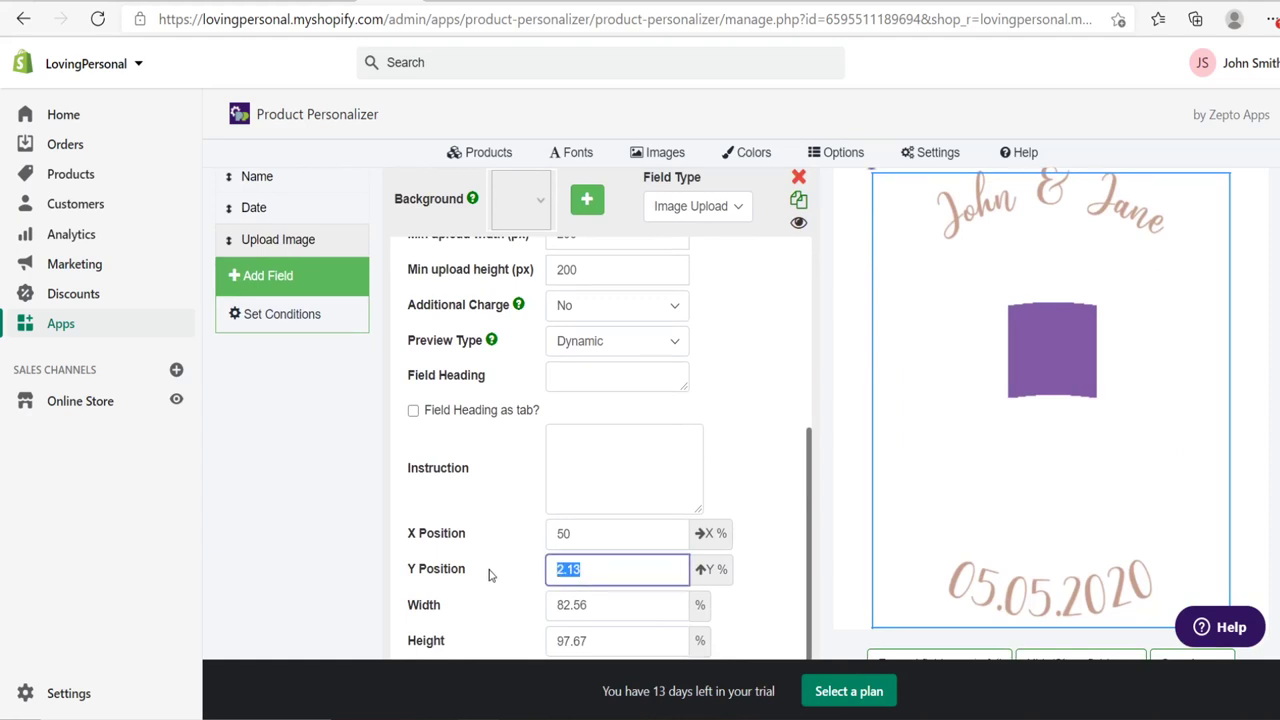
type("0")
scroll(606, 486, "up", 6)
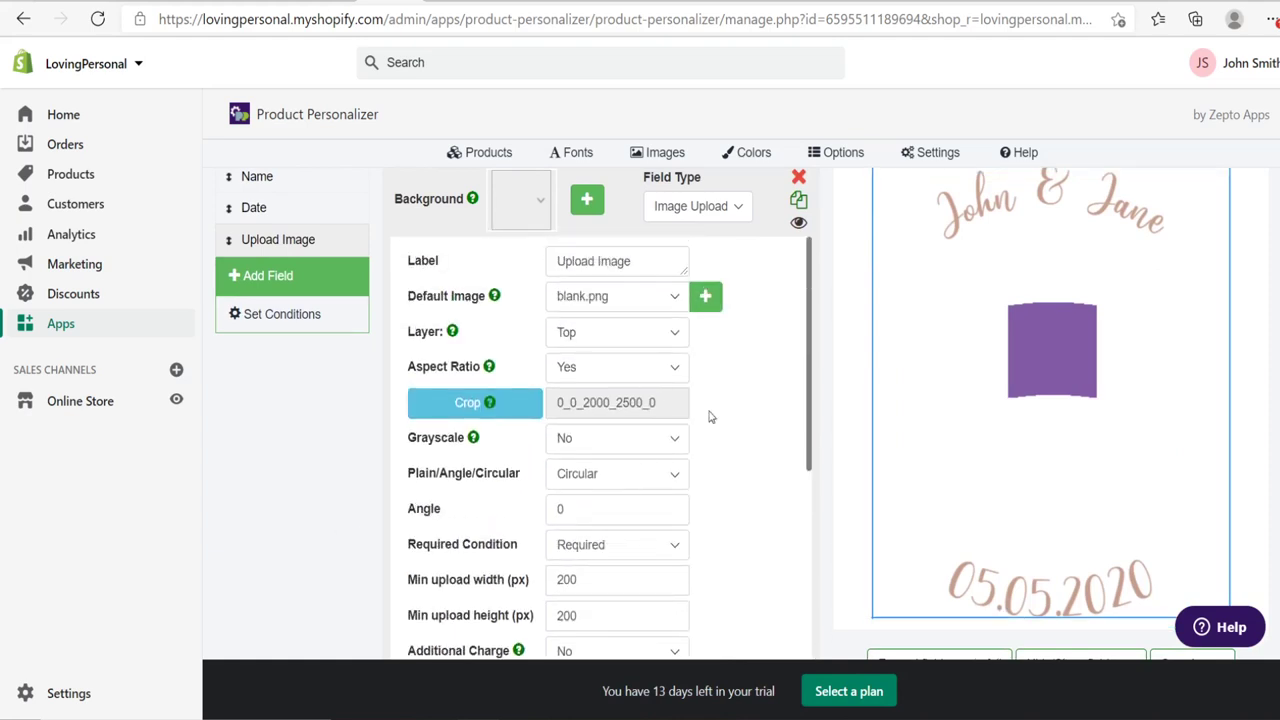
scroll(825, 517, "down", 2)
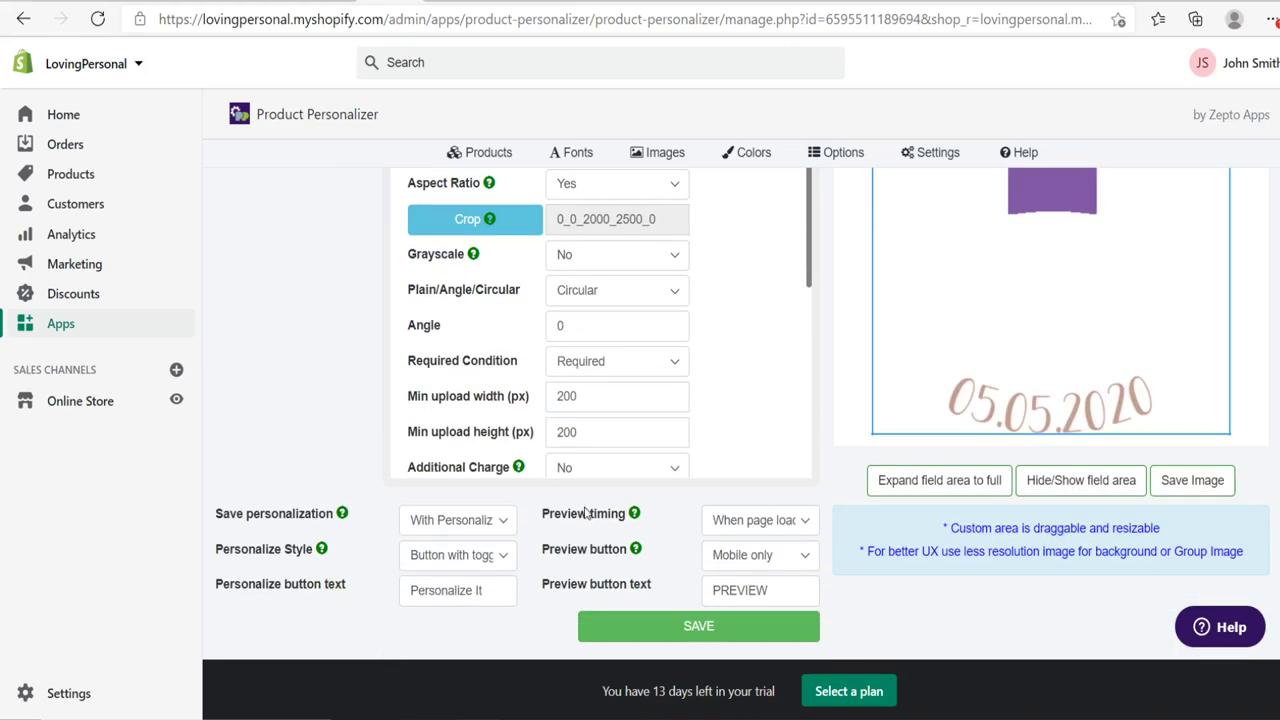
left_click(660, 625)
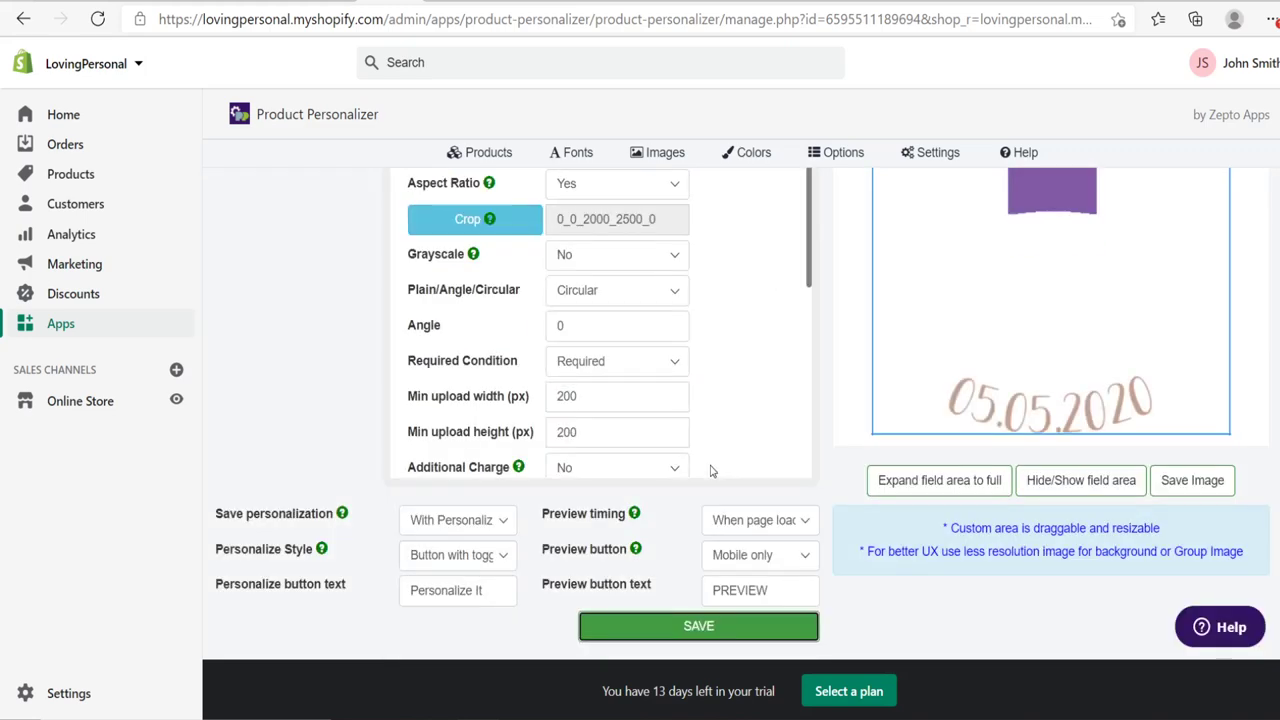
Open the wedding sign's product page in the store and start personalizing it.
scroll(808, 468, "up", 2)
scroll(808, 468, "up", 1)
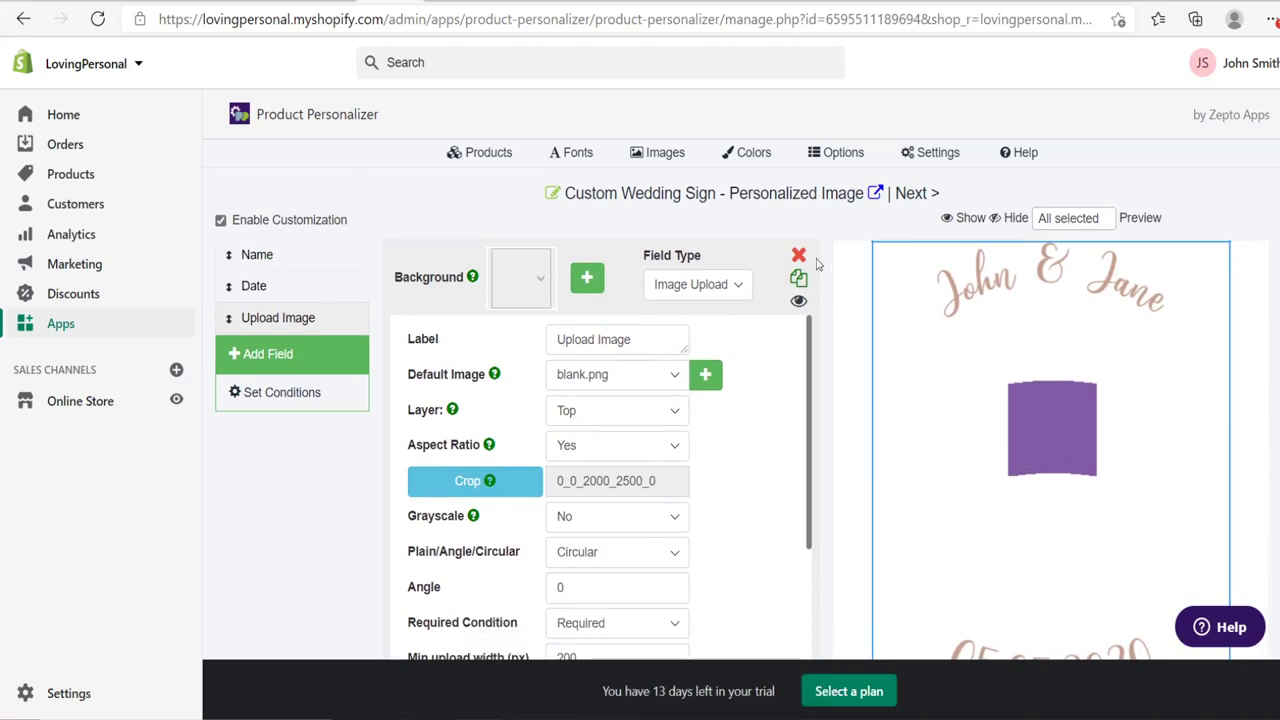
left_click(805, 200)
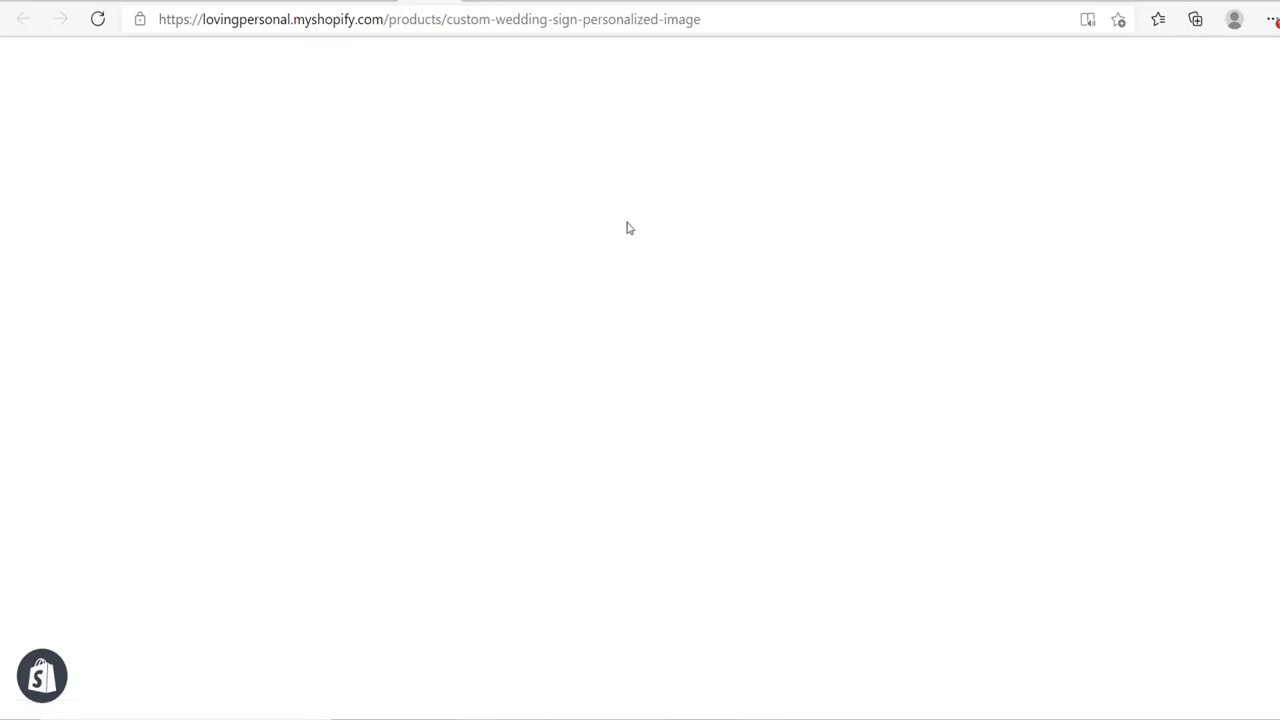
scroll(829, 326, "down", 1)
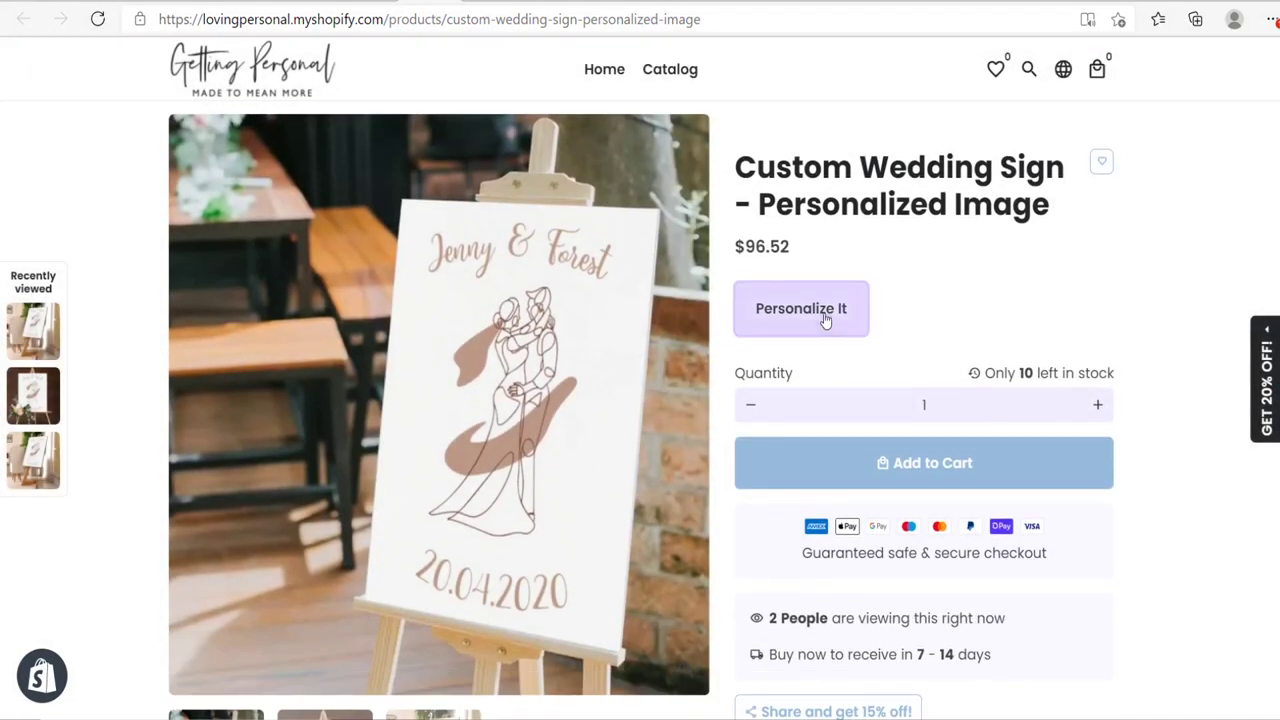
left_click(826, 322)
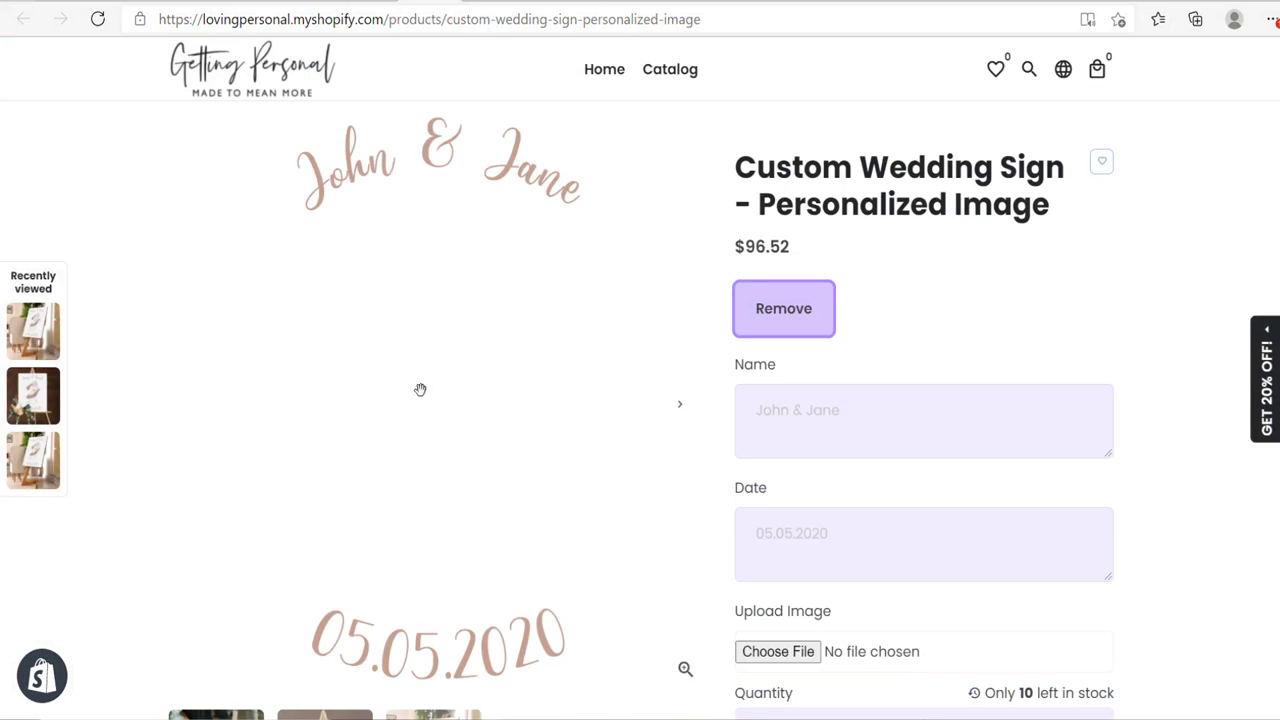
Fill in the sign's Name field with a first name and its Date field with 05.05.1992.
scroll(903, 300, "down", 1)
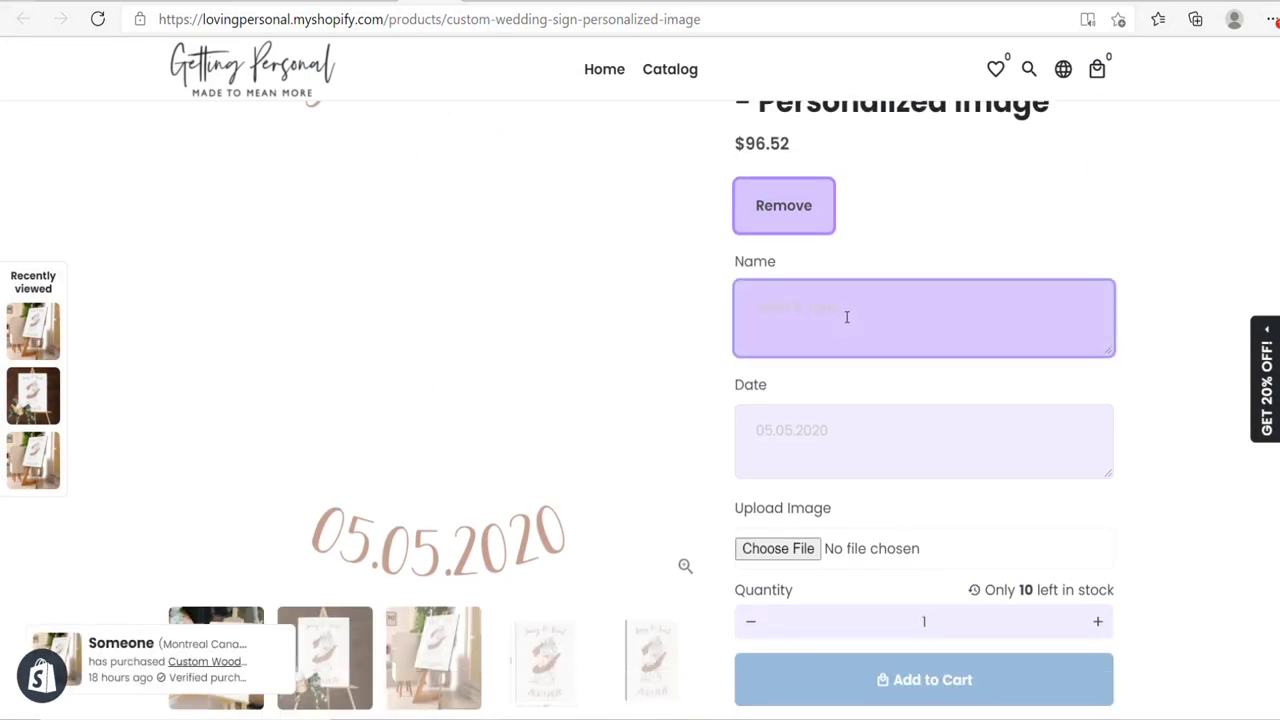
scroll(860, 400, "up", 1)
left_click(871, 424)
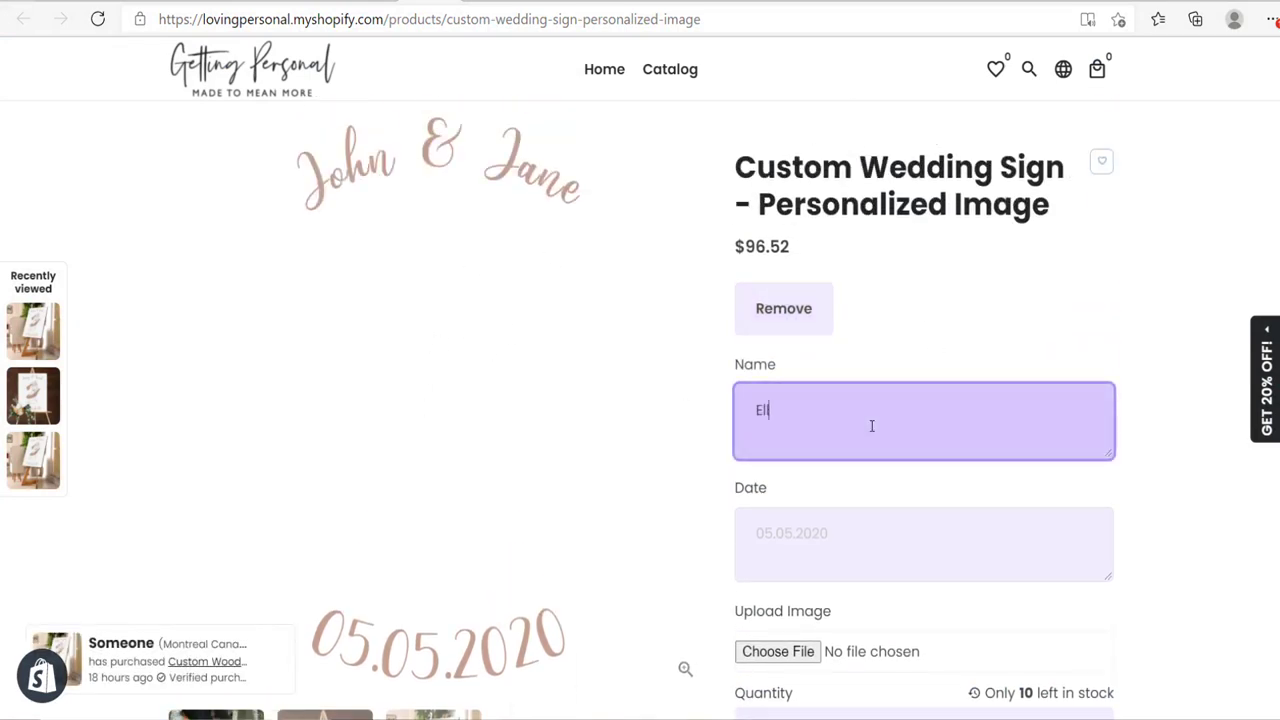
left_click(878, 566)
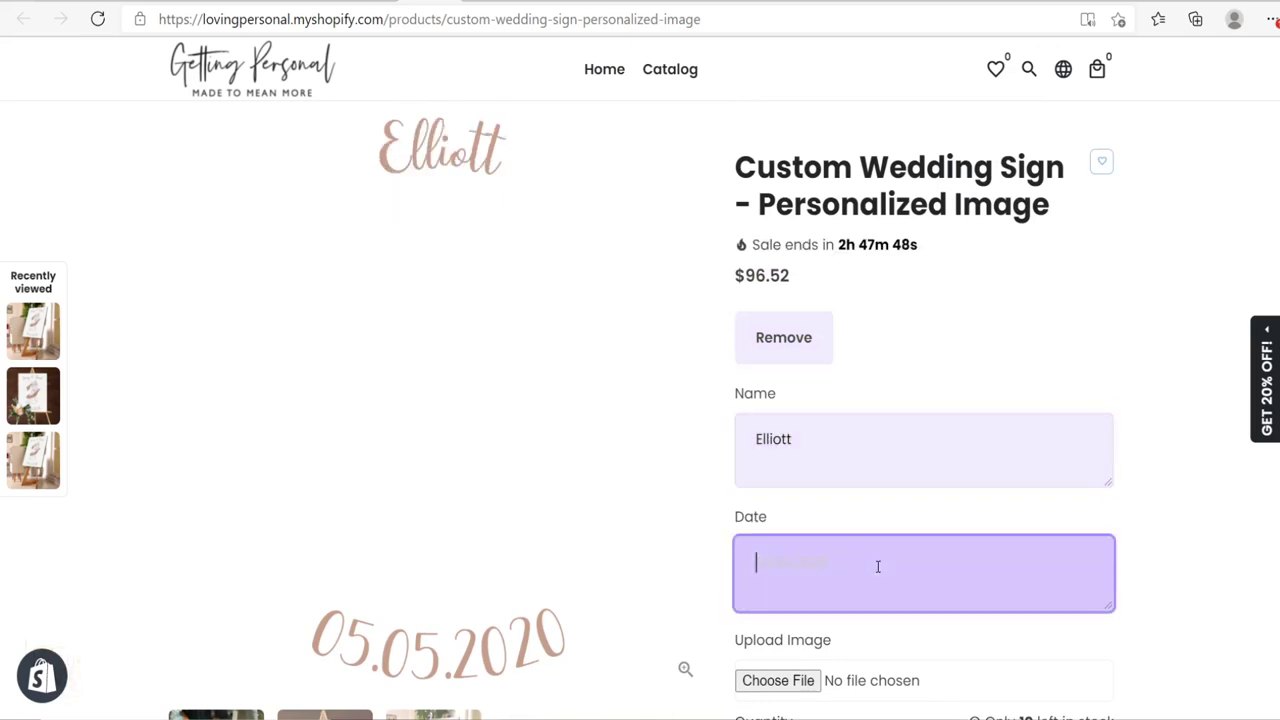
type("05.05.2020")
key("BackSpace")
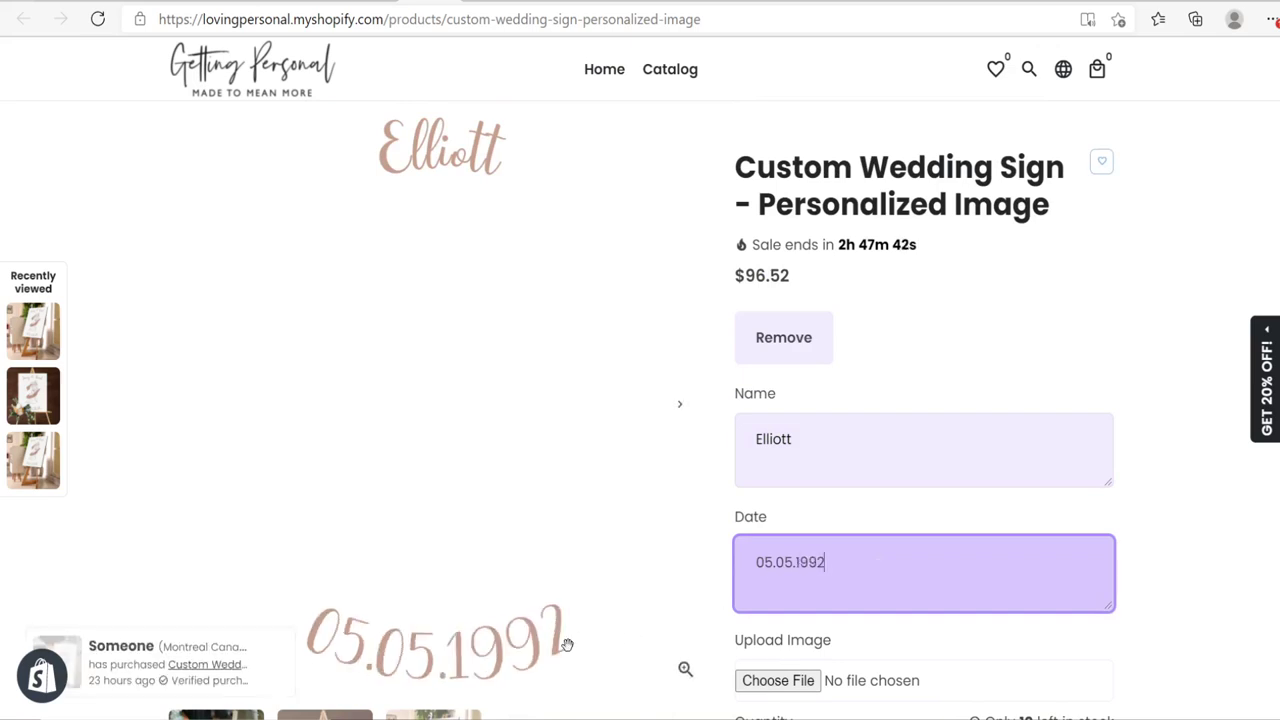
Upload the Wedding 1 picture from the Wedding folder to the sign and dismiss the newsletter offer.
scroll(516, 445, "down", 1)
scroll(516, 445, "down", 1)
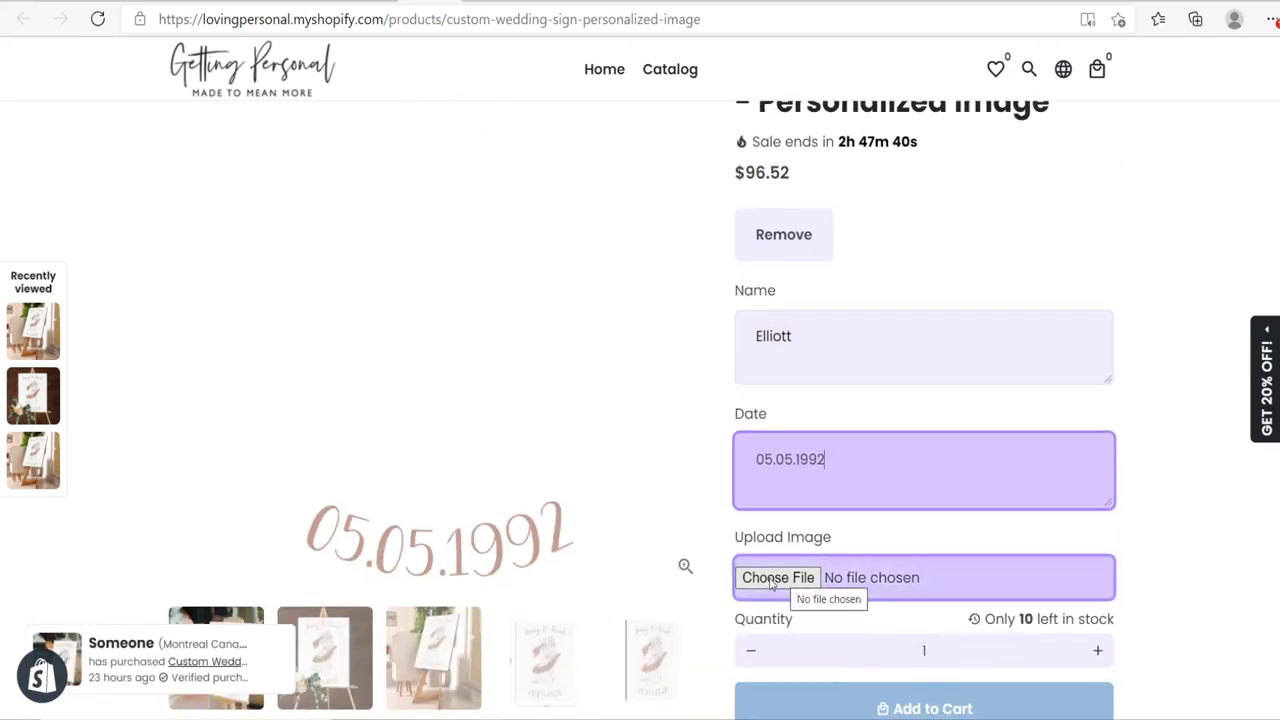
left_click(778, 578)
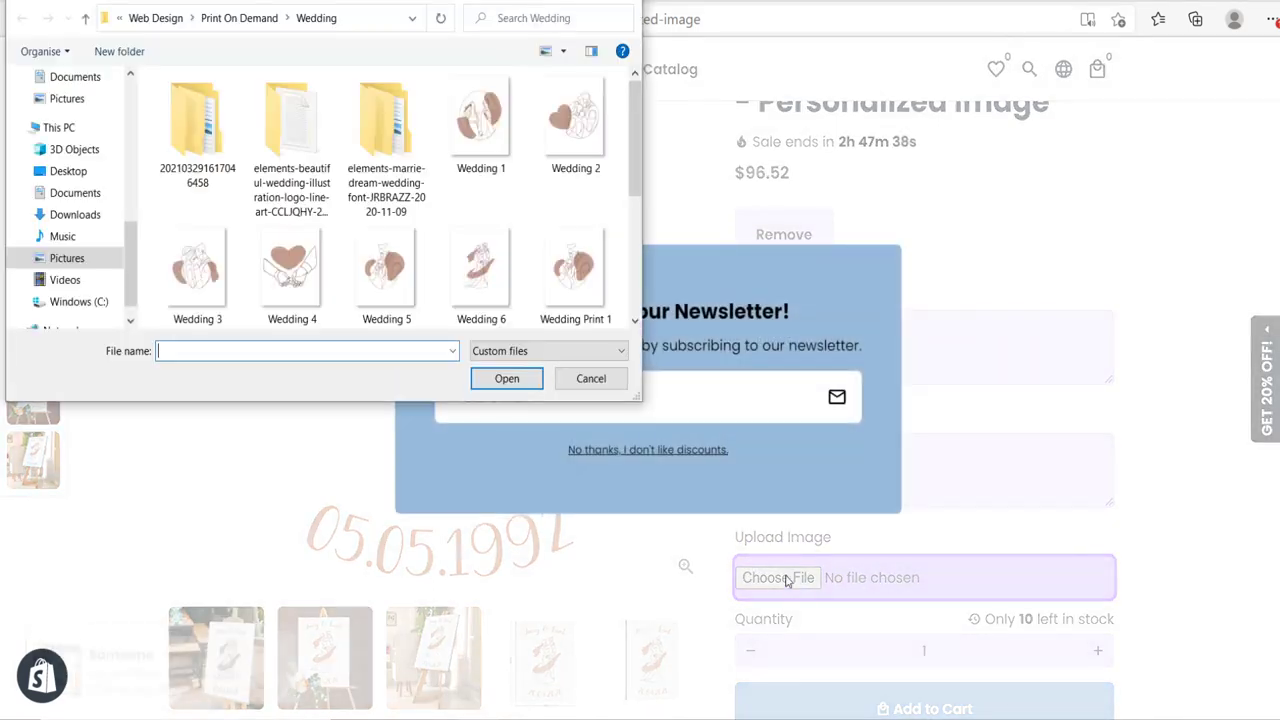
scroll(390, 160, "down", 3)
scroll(448, 229, "up", 3)
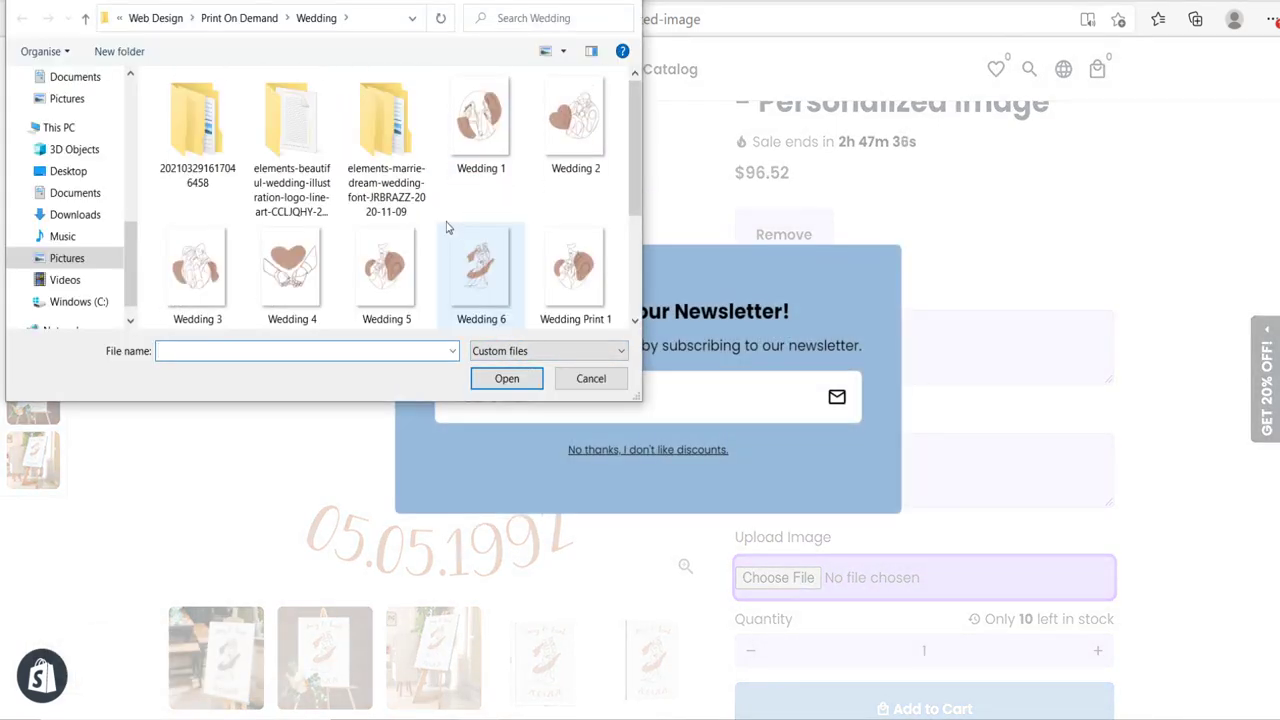
left_click(478, 125)
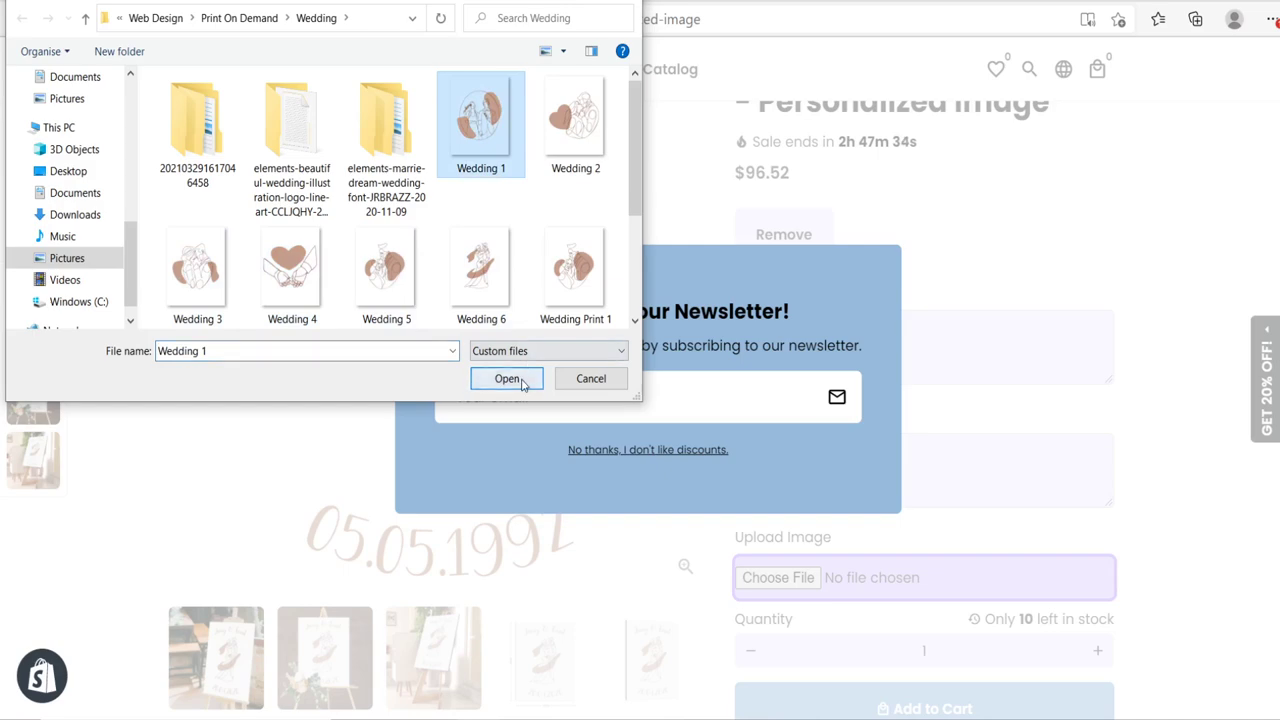
left_click(508, 378)
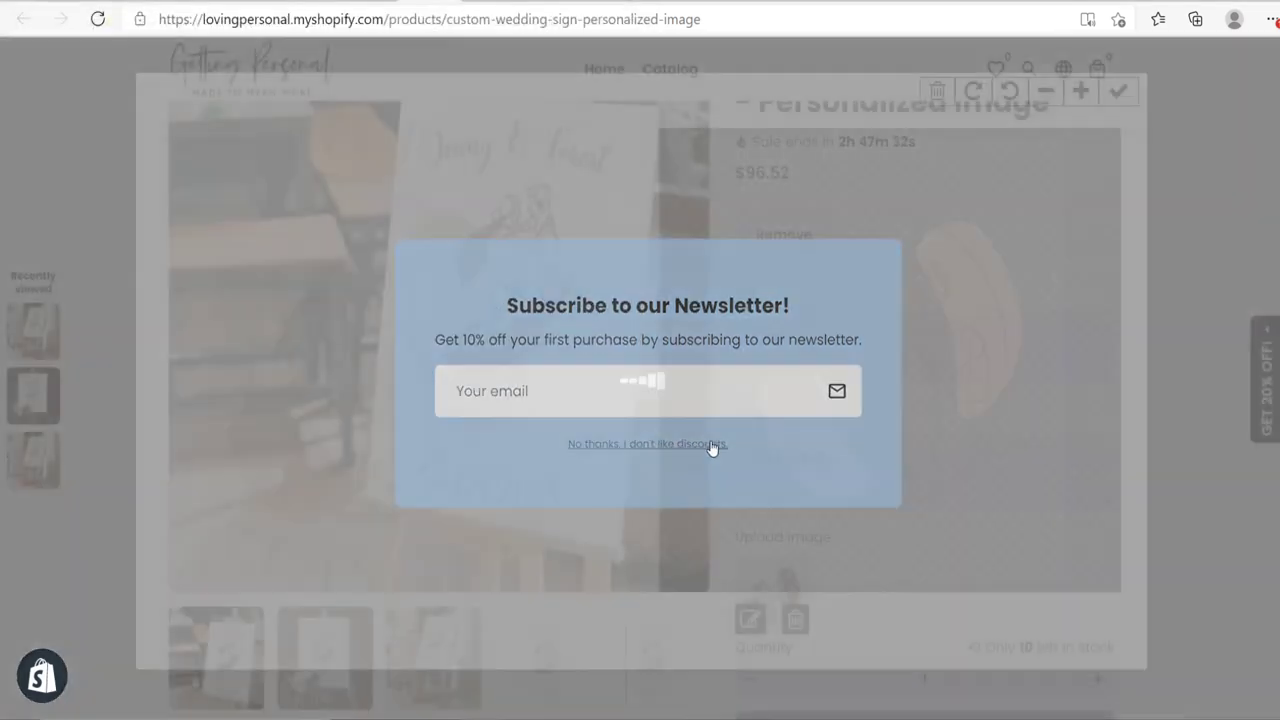
left_click(706, 450)
Try moving, rotating, enlarging and shrinking the uploaded wedding artwork in the image editor, and delete it.
mouse_move(946, 350)
left_mouse_down()
mouse_move(1027, 354)
mouse_move(943, 355)
mouse_move(956, 355)
left_mouse_up()
left_click(1010, 91)
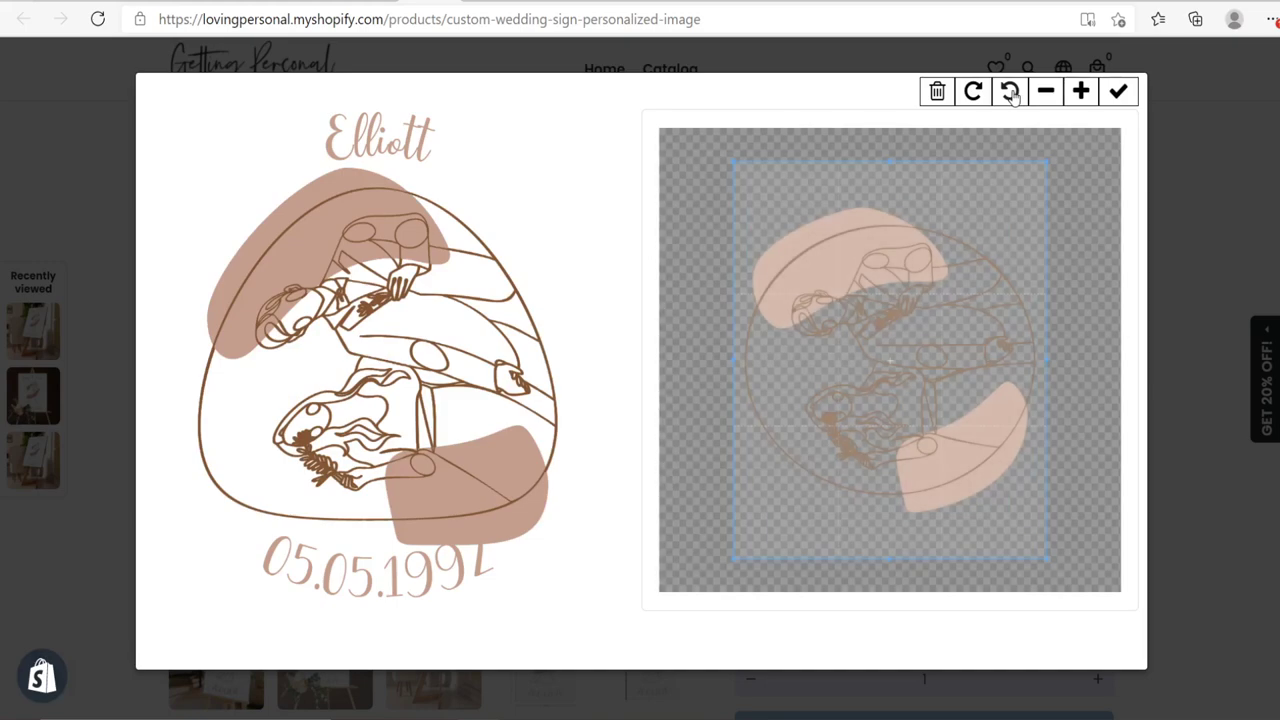
left_click(1010, 91)
left_click(1010, 91)
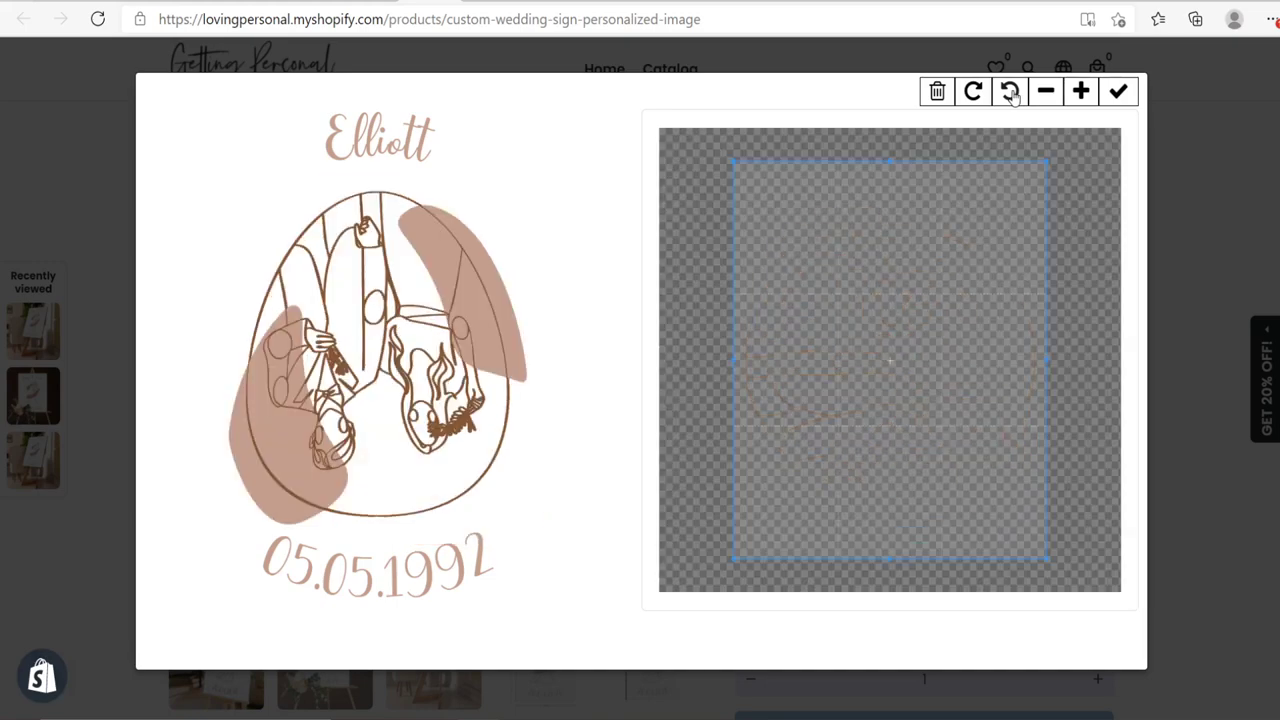
left_click(1010, 91)
left_click(1010, 91)
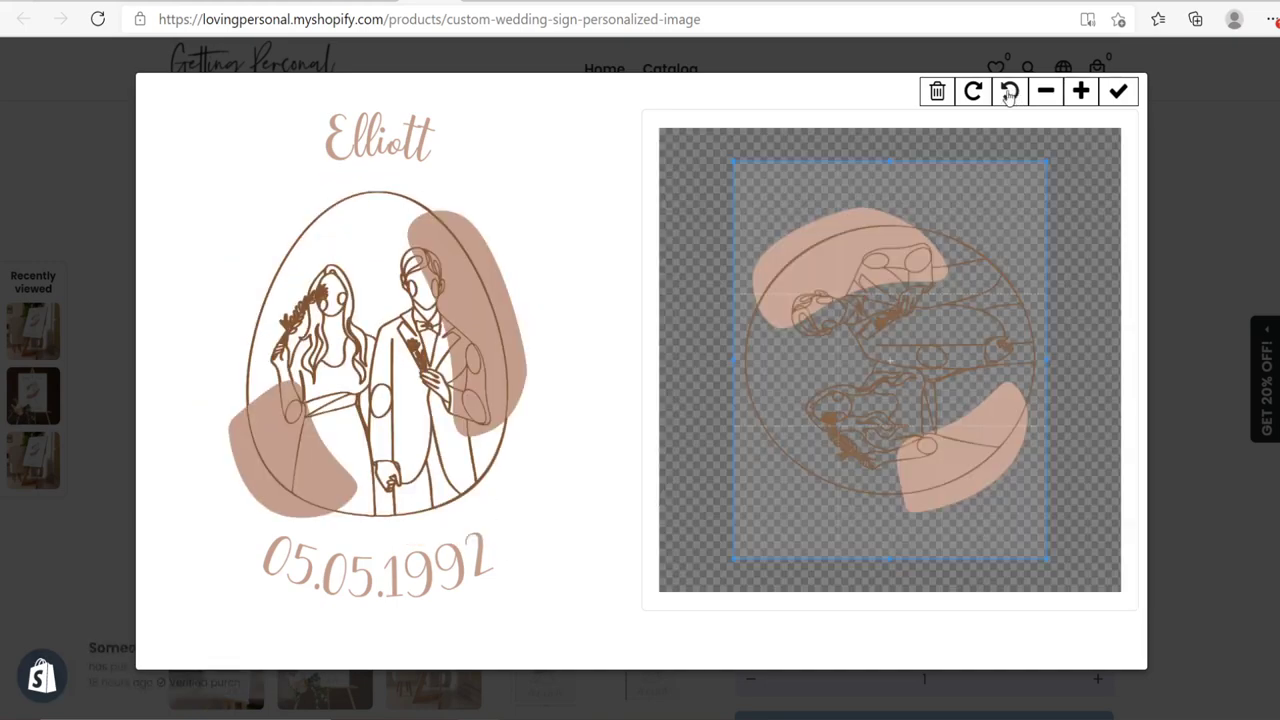
left_click(973, 91)
left_click(1080, 91)
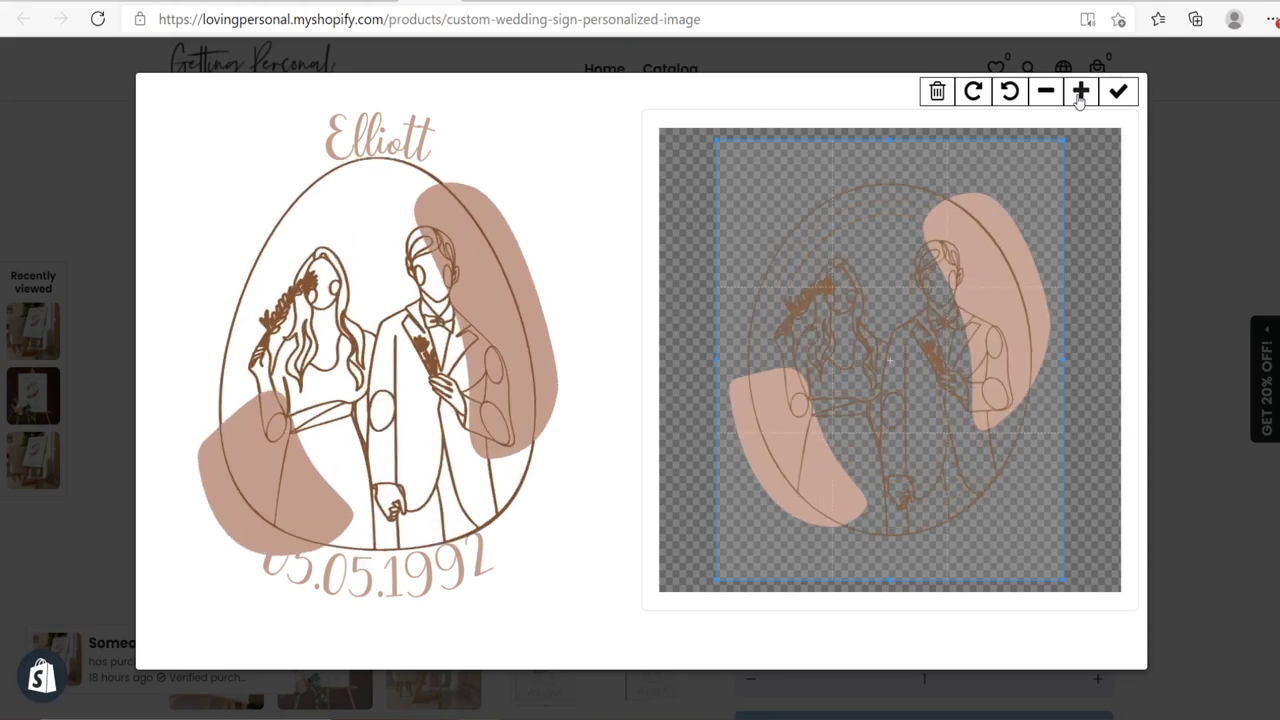
left_click(1044, 98)
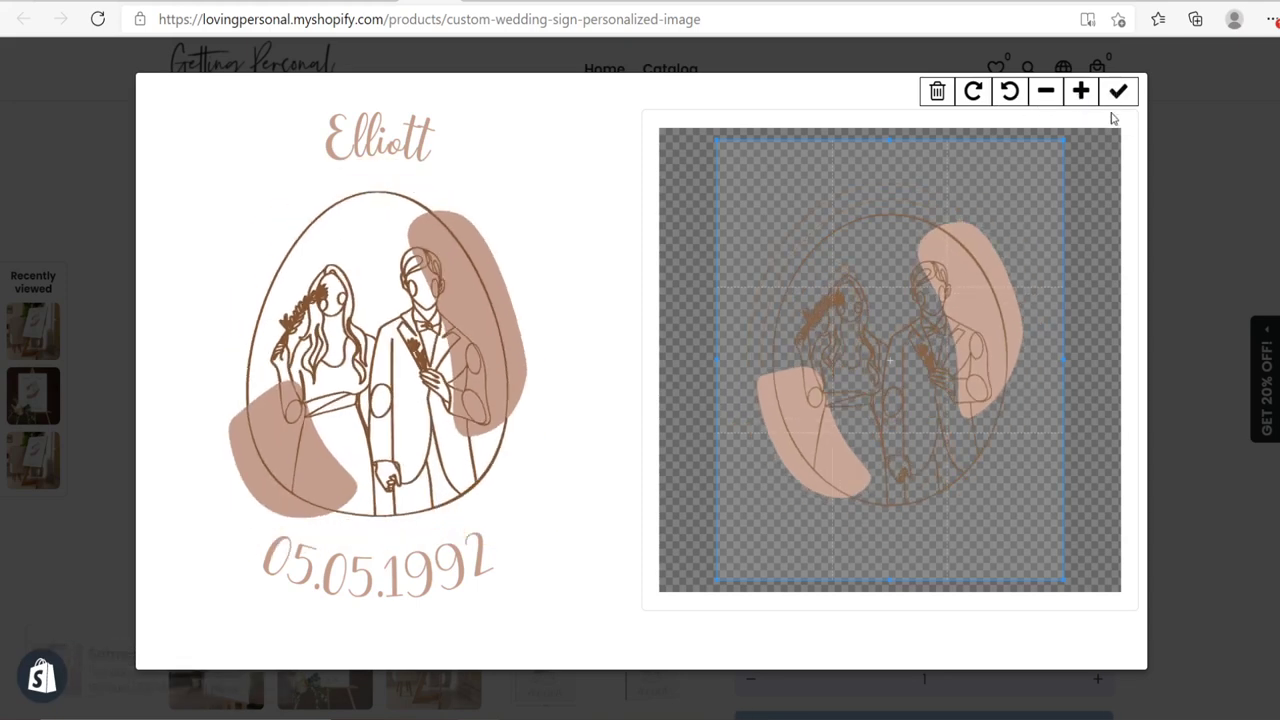
left_click(938, 92)
Upload the couple photo 20210218_110027 (2) from the Print On Demand folder to the sign.
scroll(1028, 237, "down", 1)
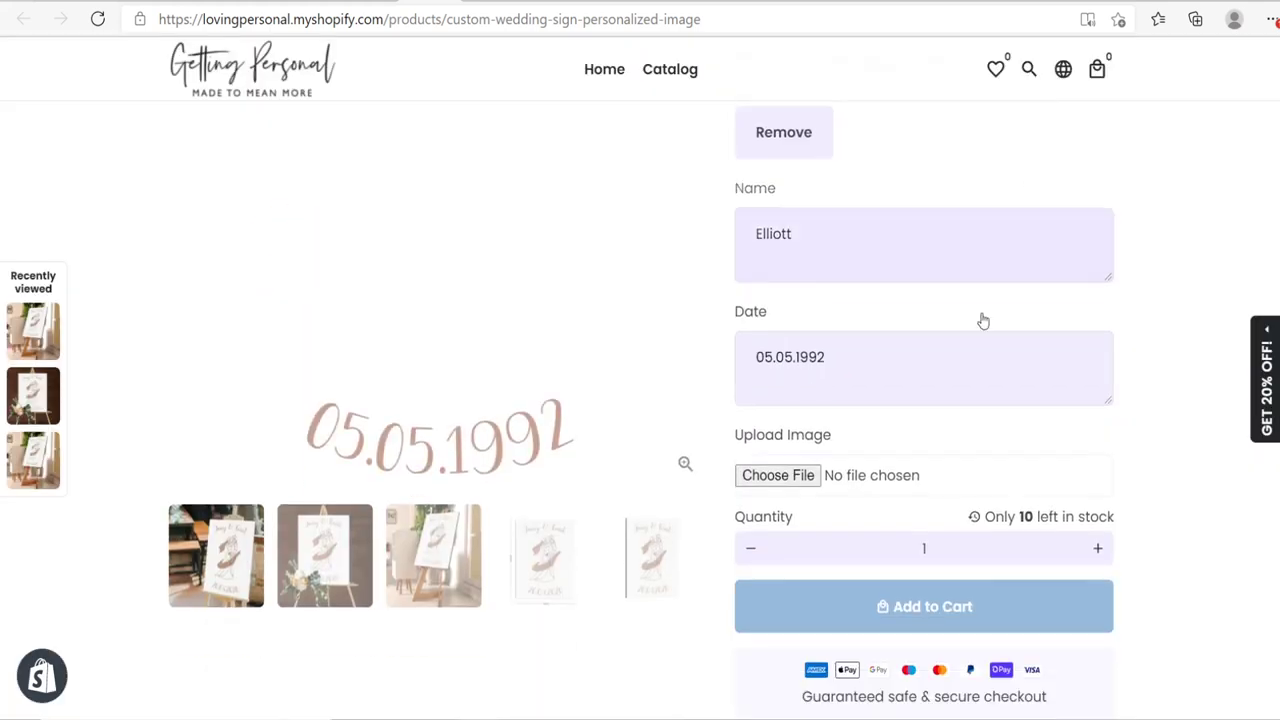
left_click(788, 477)
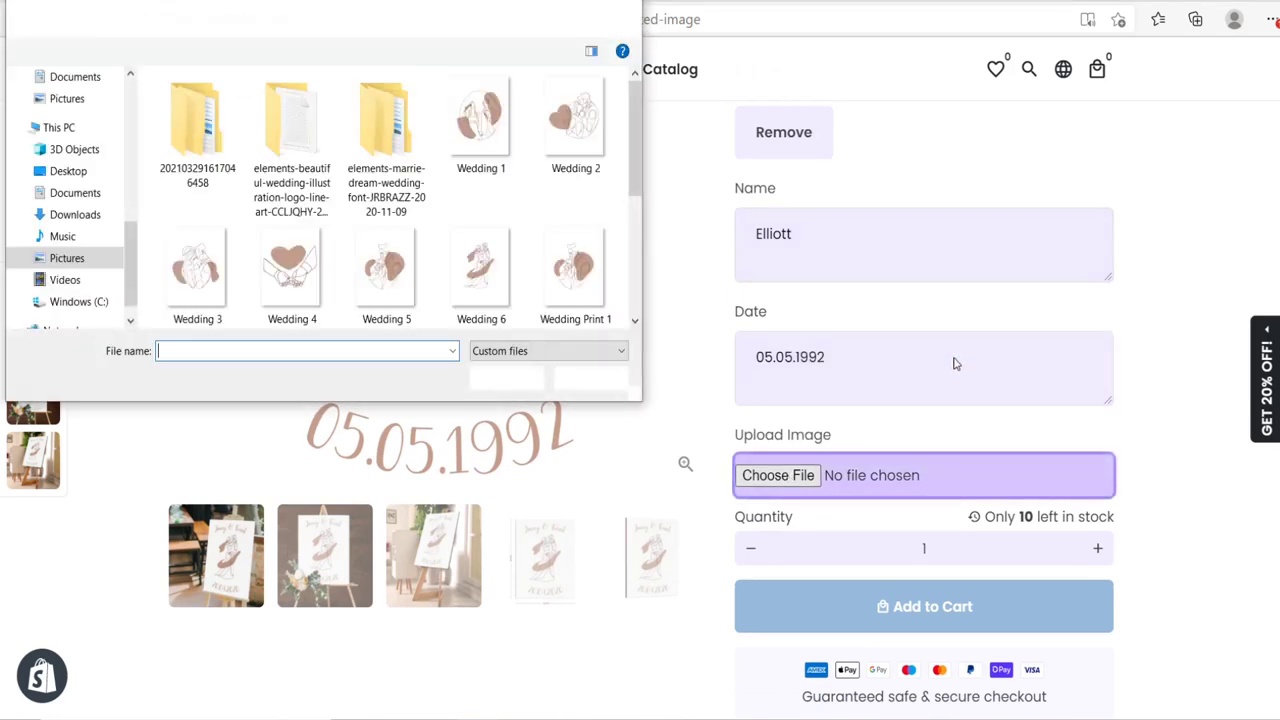
left_click(377, 255)
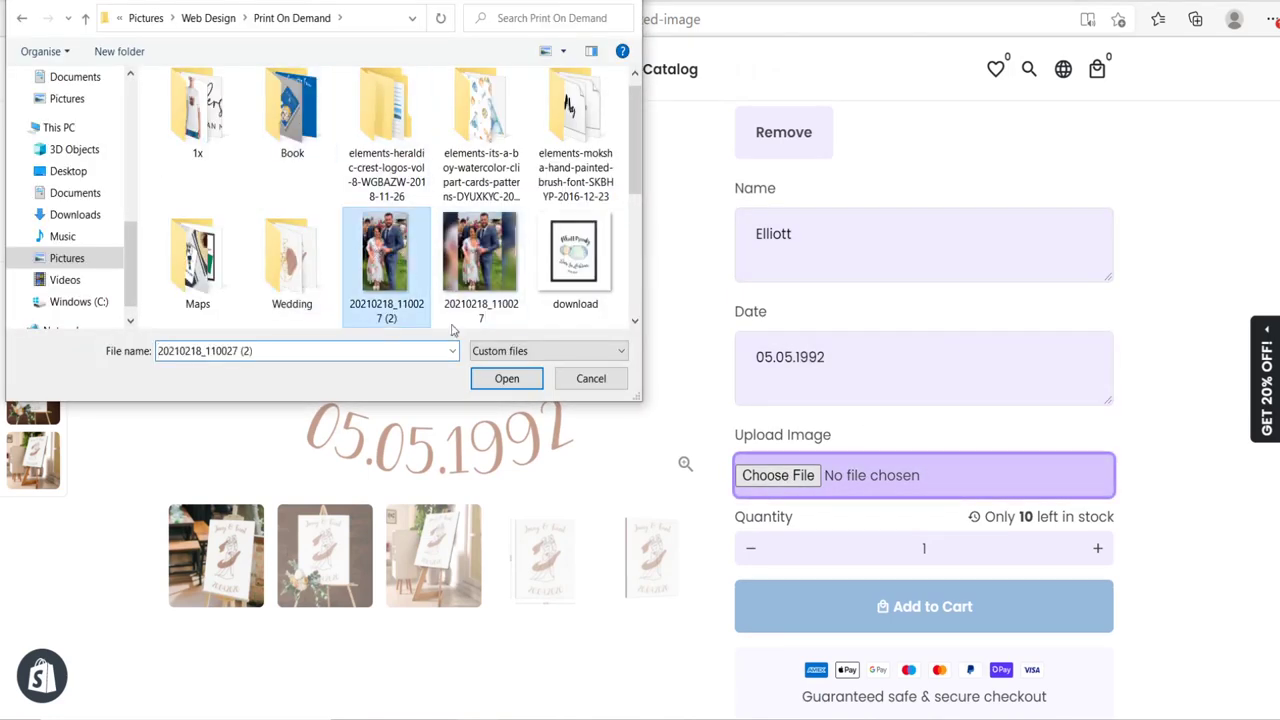
left_click(506, 378)
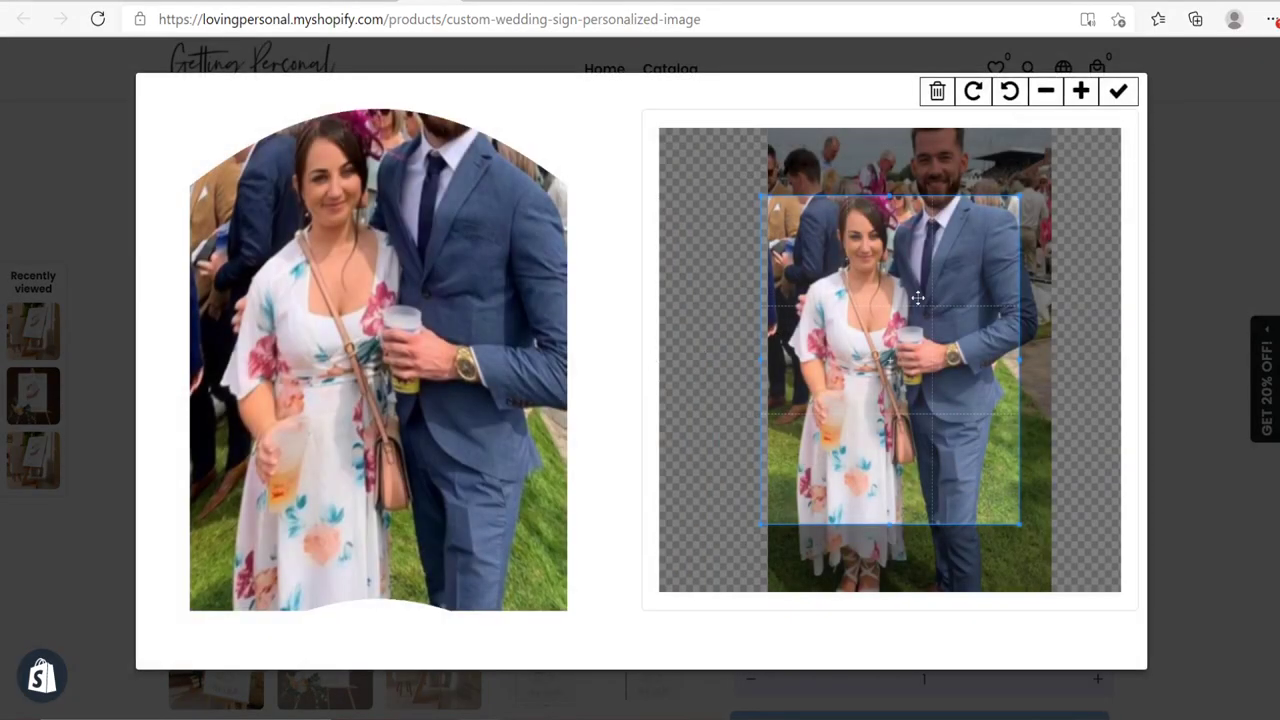
Try moving and enlarging the crop area to cover the couple photo's full height, and delete the photo.
left_click_drag(917, 297, 945, 198)
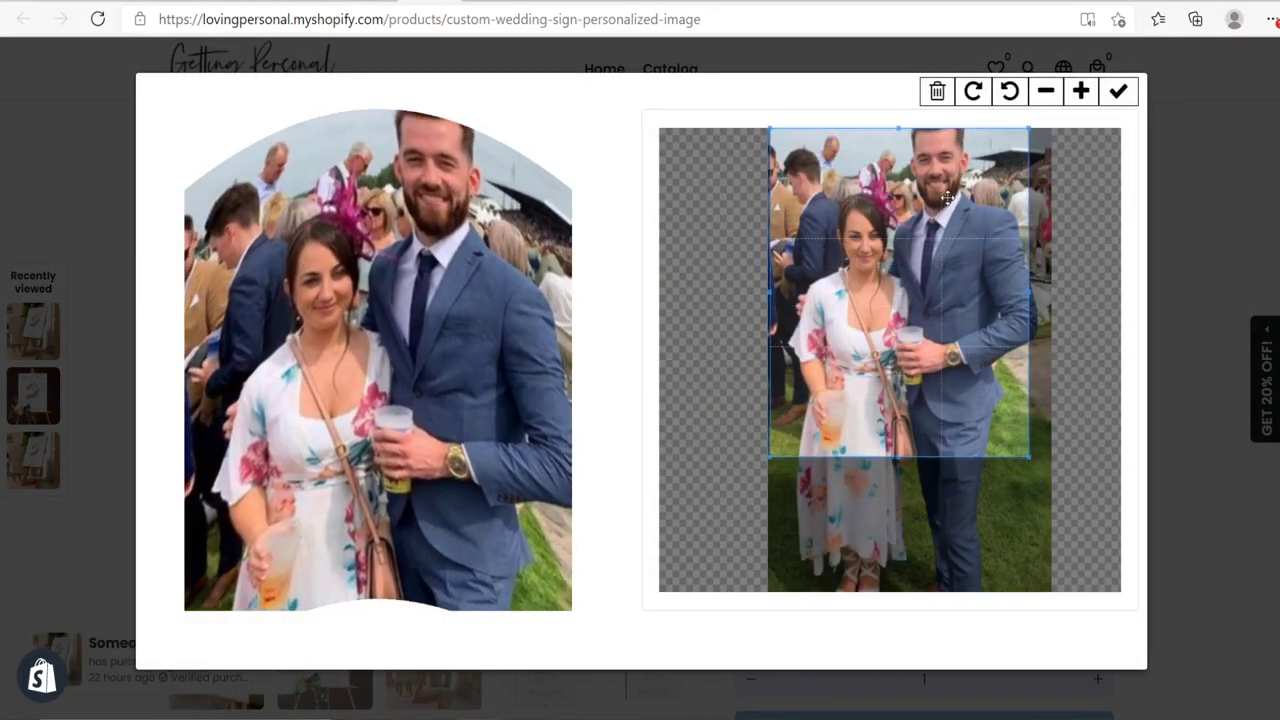
left_click_drag(1024, 456, 1170, 714)
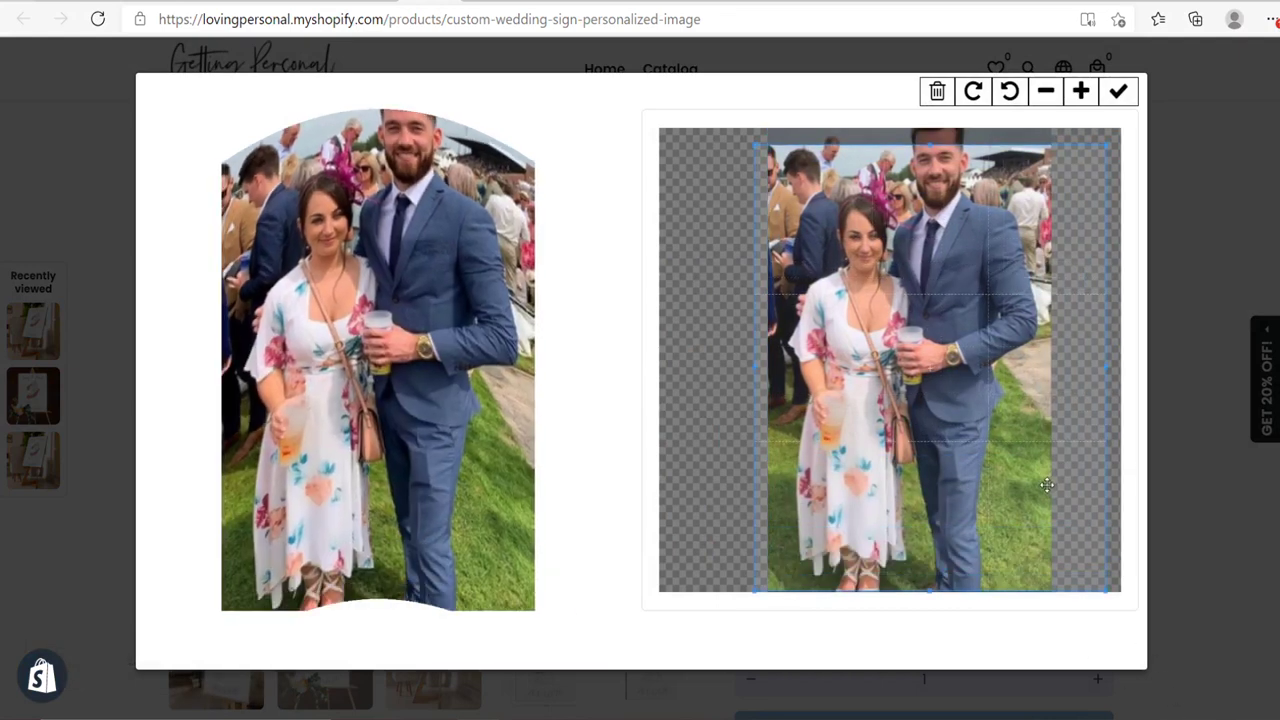
left_click_drag(1062, 468, 1033, 460)
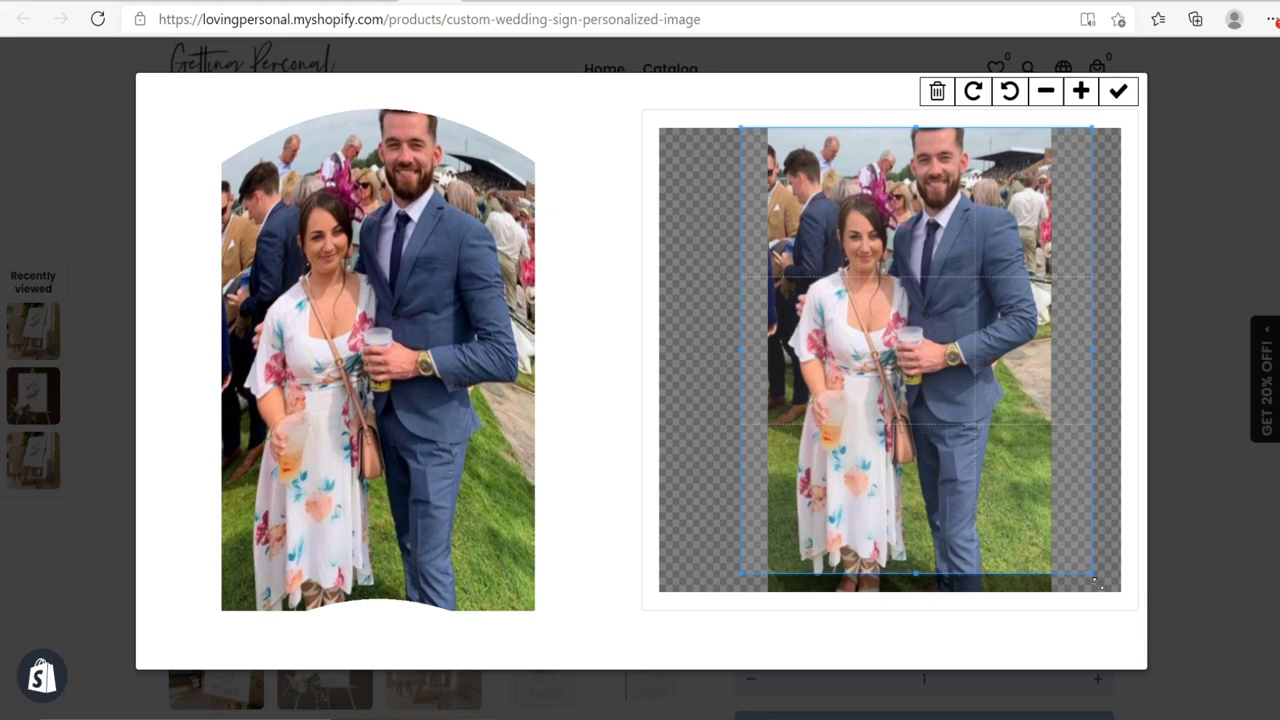
left_click_drag(1092, 572, 1127, 622)
left_click_drag(1047, 498, 1038, 493)
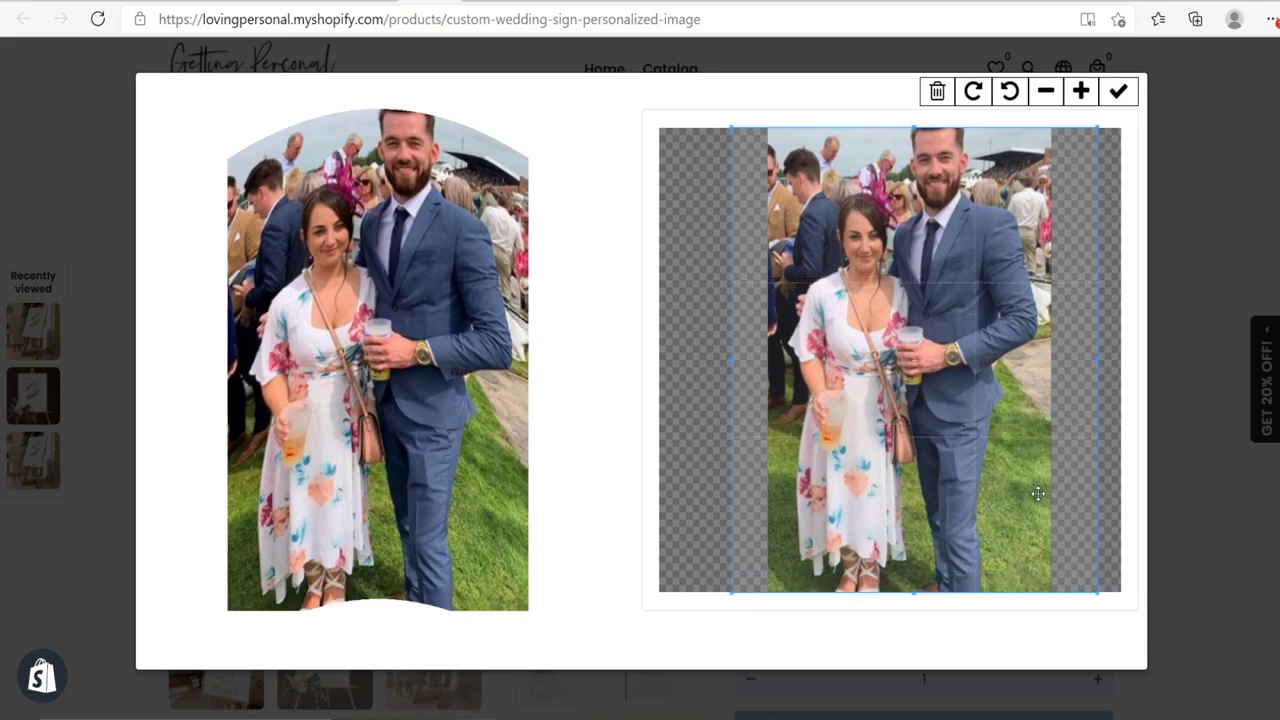
left_click(937, 91)
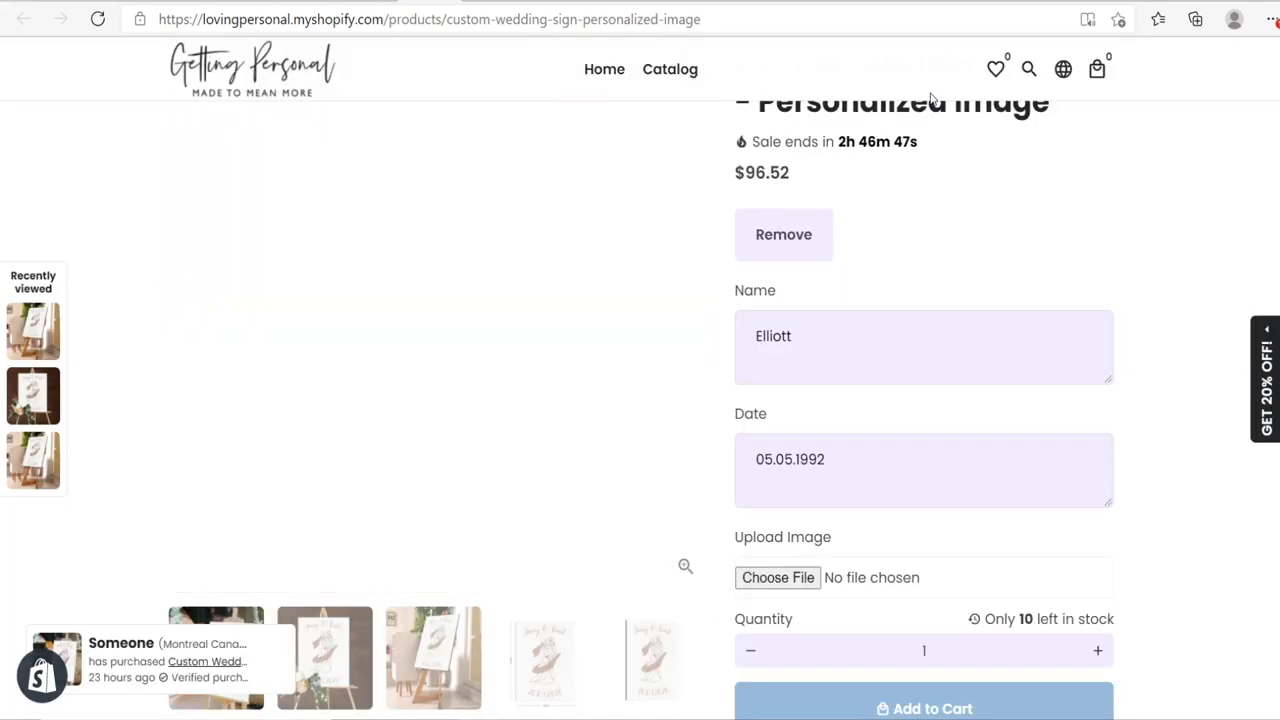
Try uploading the close-up couple photo with the dark background from the Print On Demand folder, and delete it in the image editor.
left_click(813, 569)
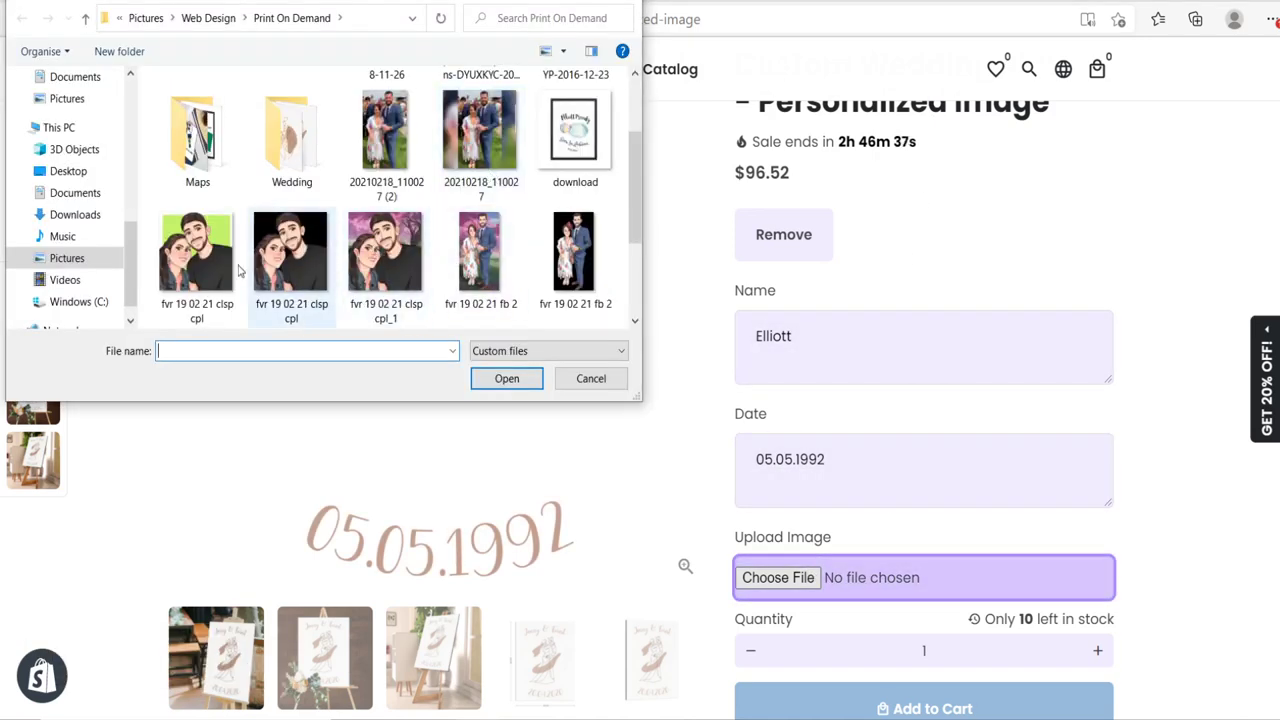
scroll(373, 252, "down", 1)
left_click(273, 243)
left_click(506, 378)
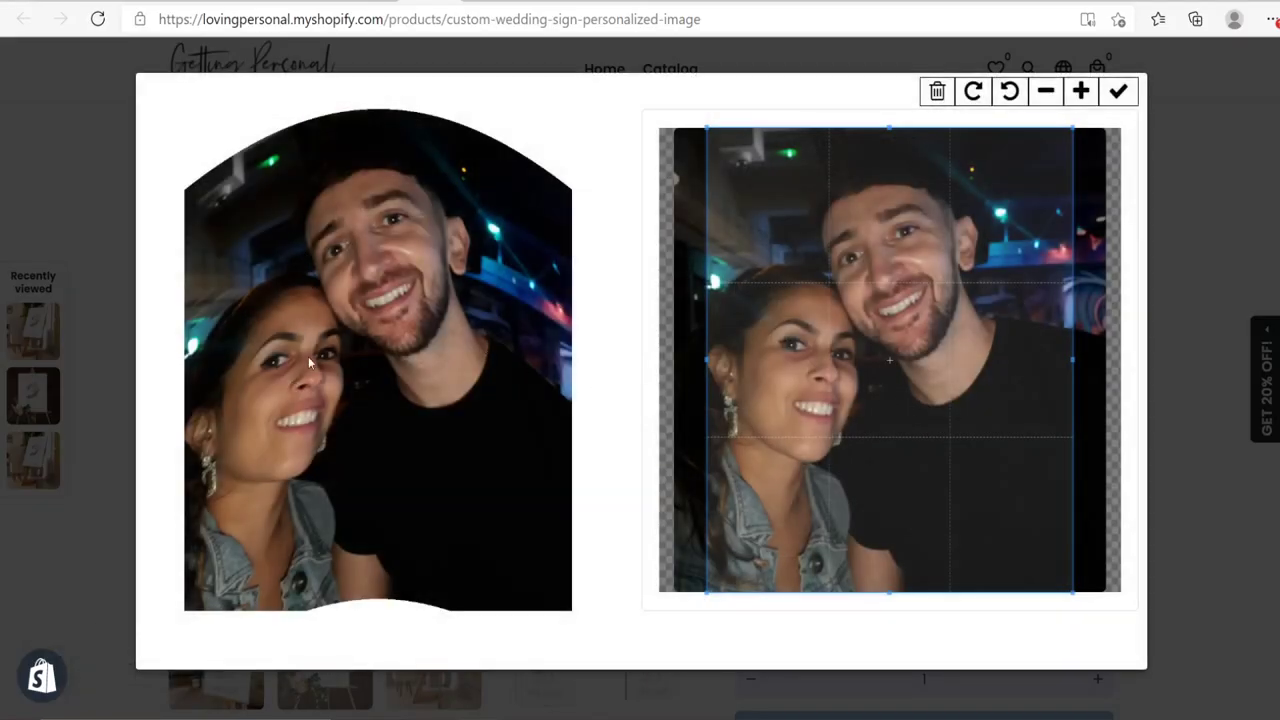
left_click(937, 92)
Upload the Wedding 4 picture from the Wedding folder to the sign.
left_click(803, 578)
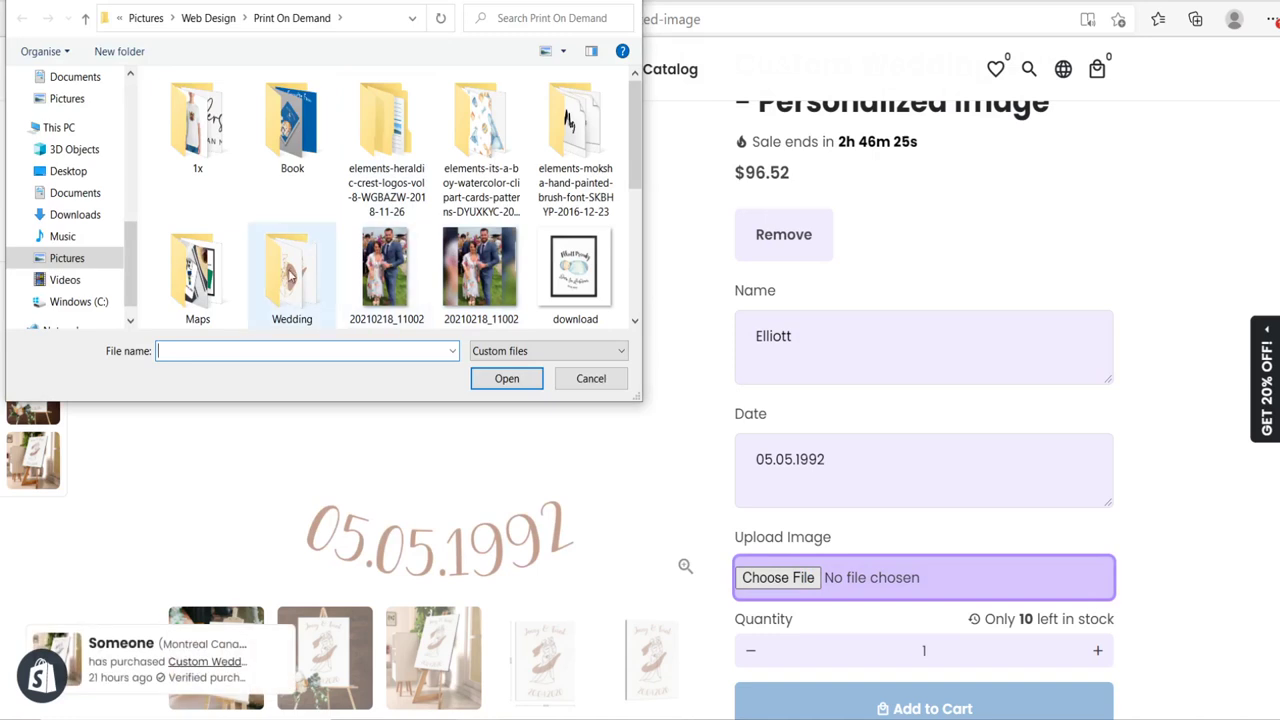
double_click(290, 275)
scroll(480, 250, "down", 3)
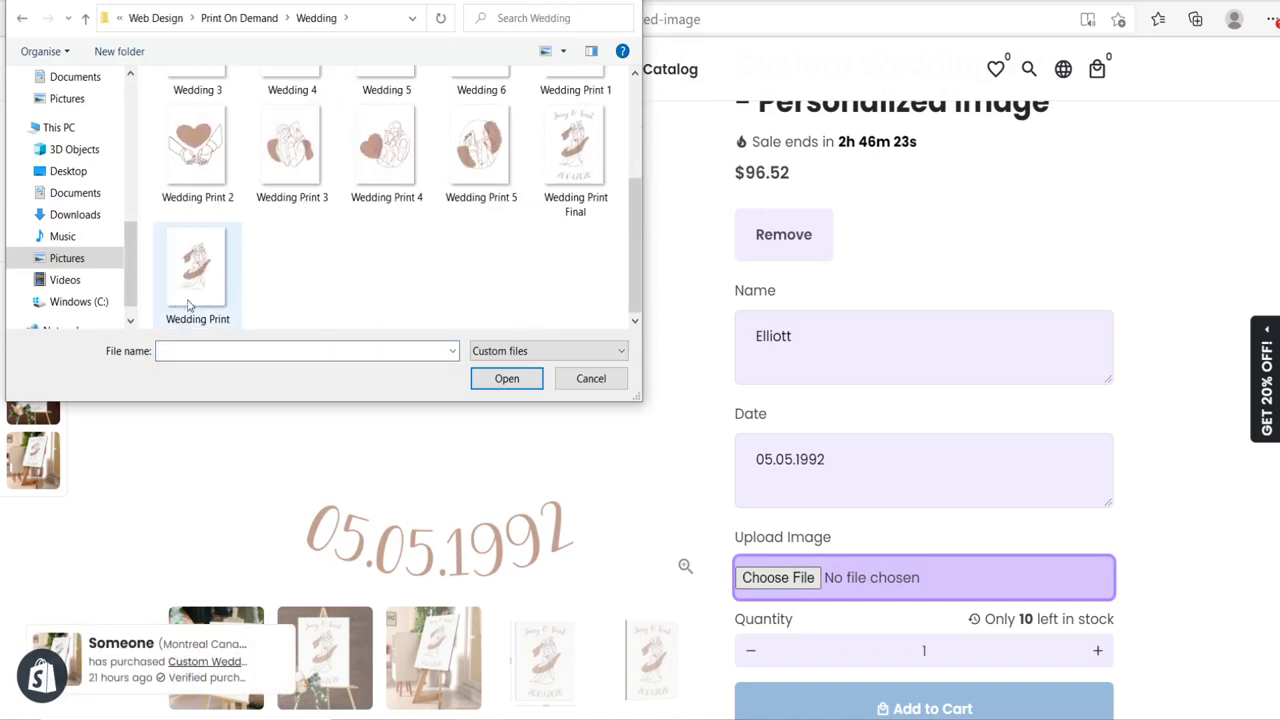
scroll(300, 294, "up", 1)
scroll(274, 289, "down", 1)
scroll(362, 286, "up", 1)
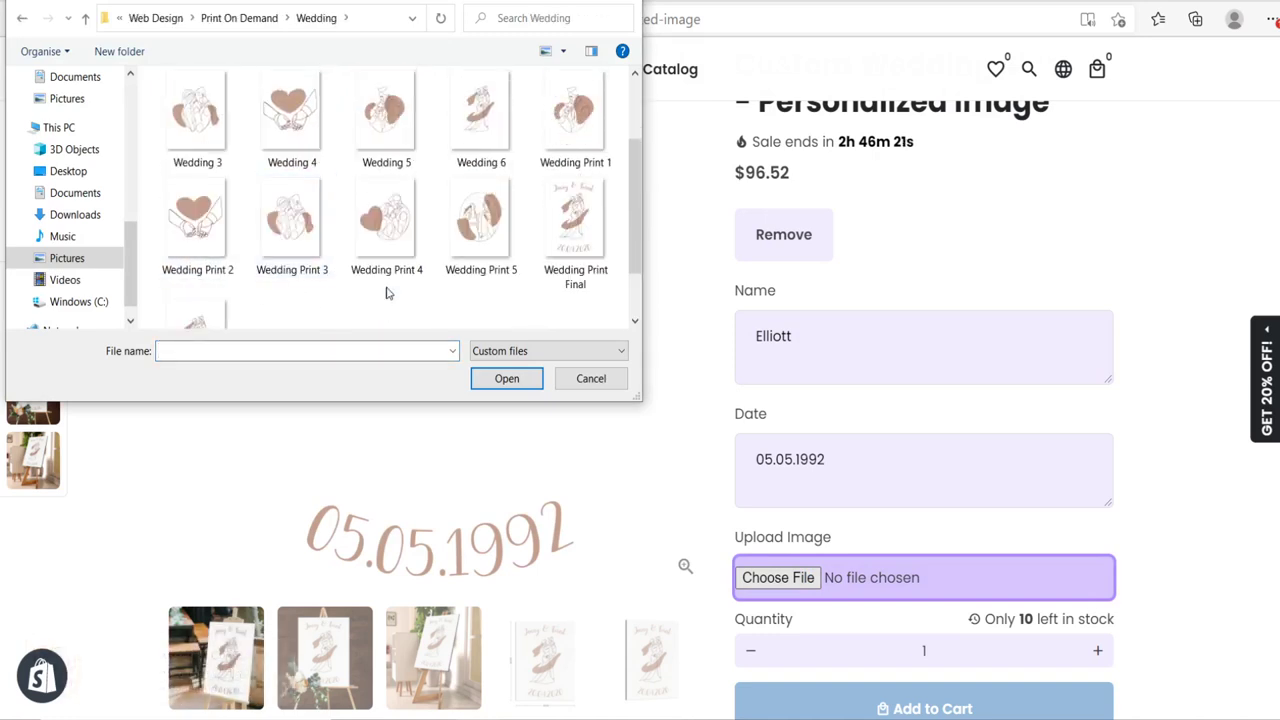
scroll(300, 245, "up", 1)
left_click(282, 272)
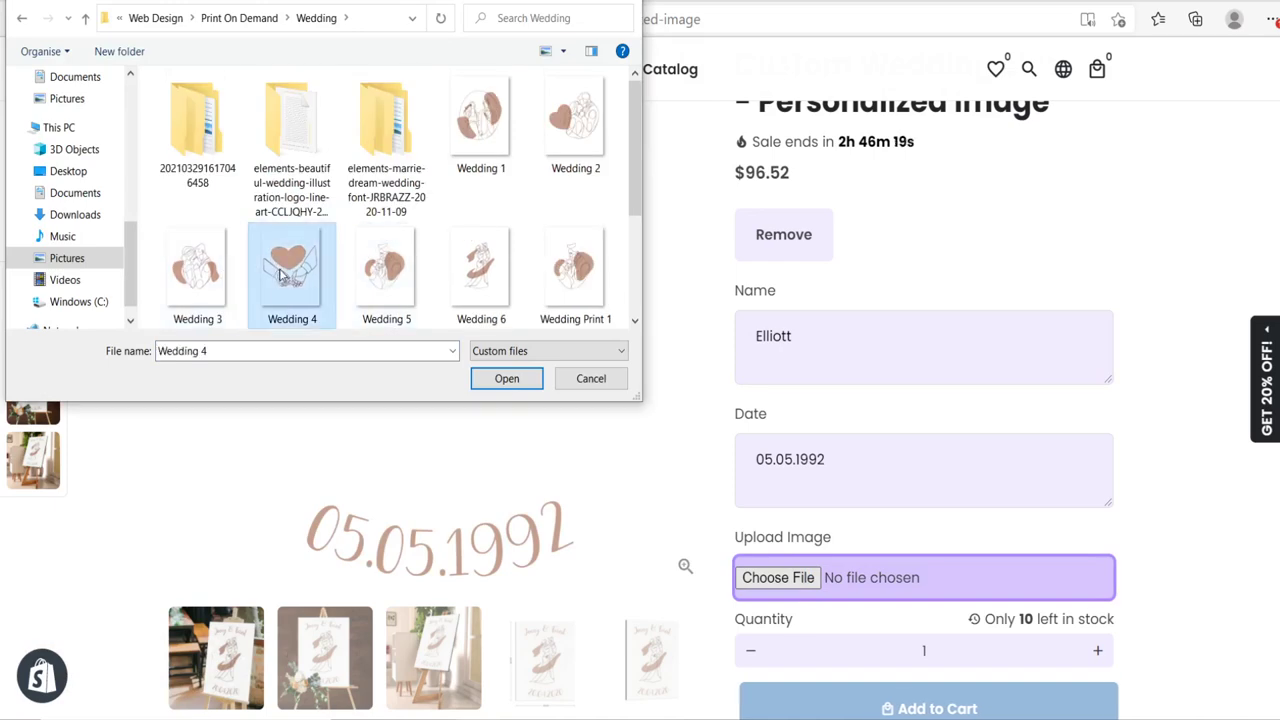
left_click(506, 378)
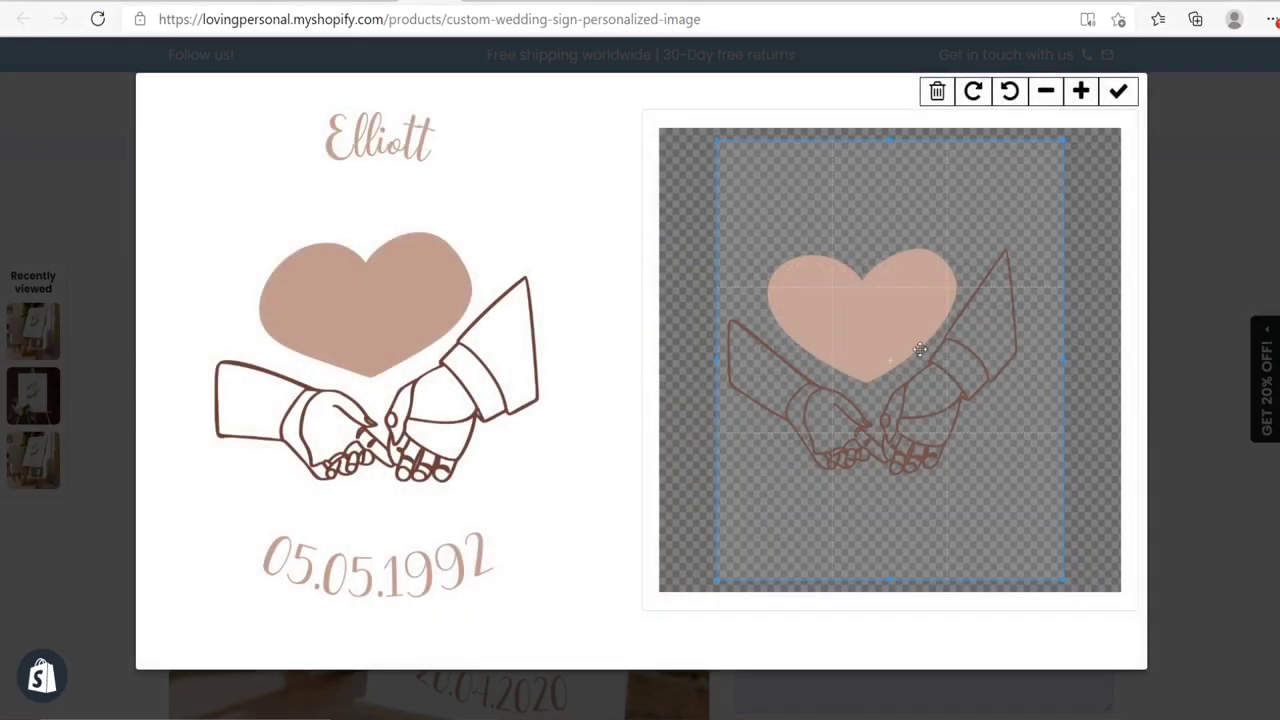
Shrink the heart-and-hands artwork, centre it between the name and date, apply it, and check the sign preview.
left_click_drag(920, 348, 964, 321)
scroll(935, 348, "down", 3)
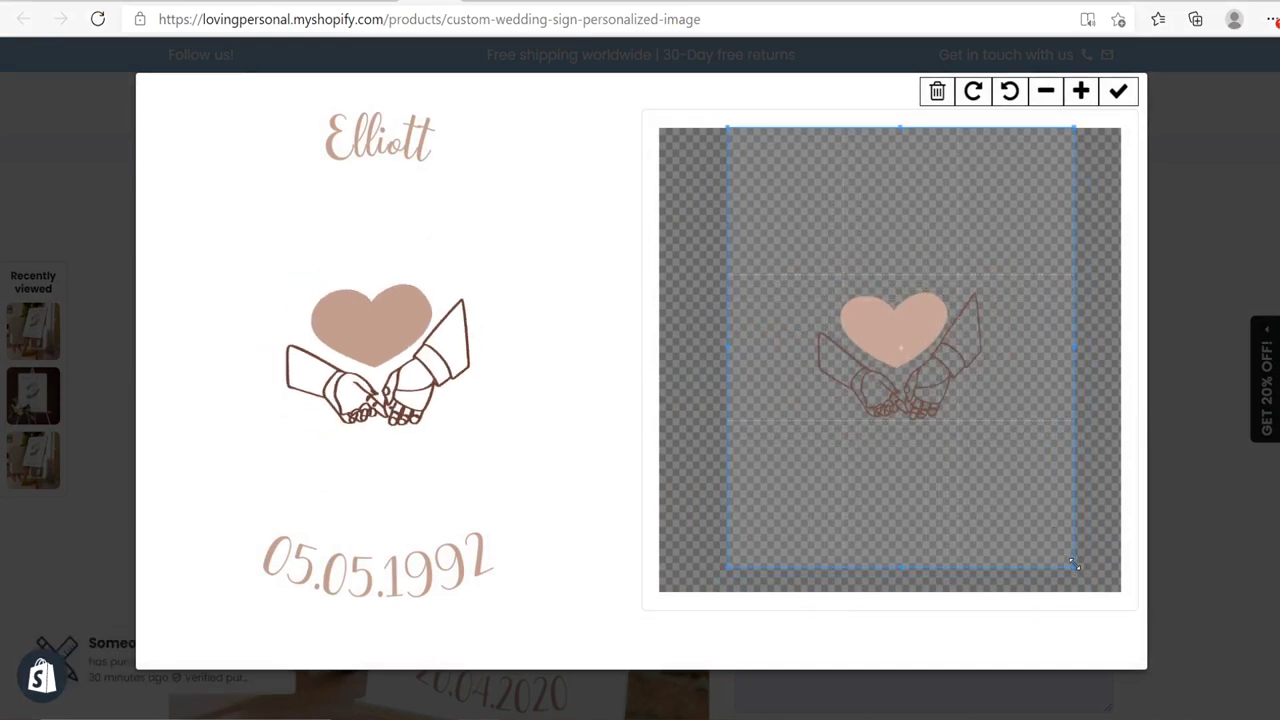
left_click_drag(1075, 566, 1103, 614)
left_click_drag(1012, 462, 997, 461)
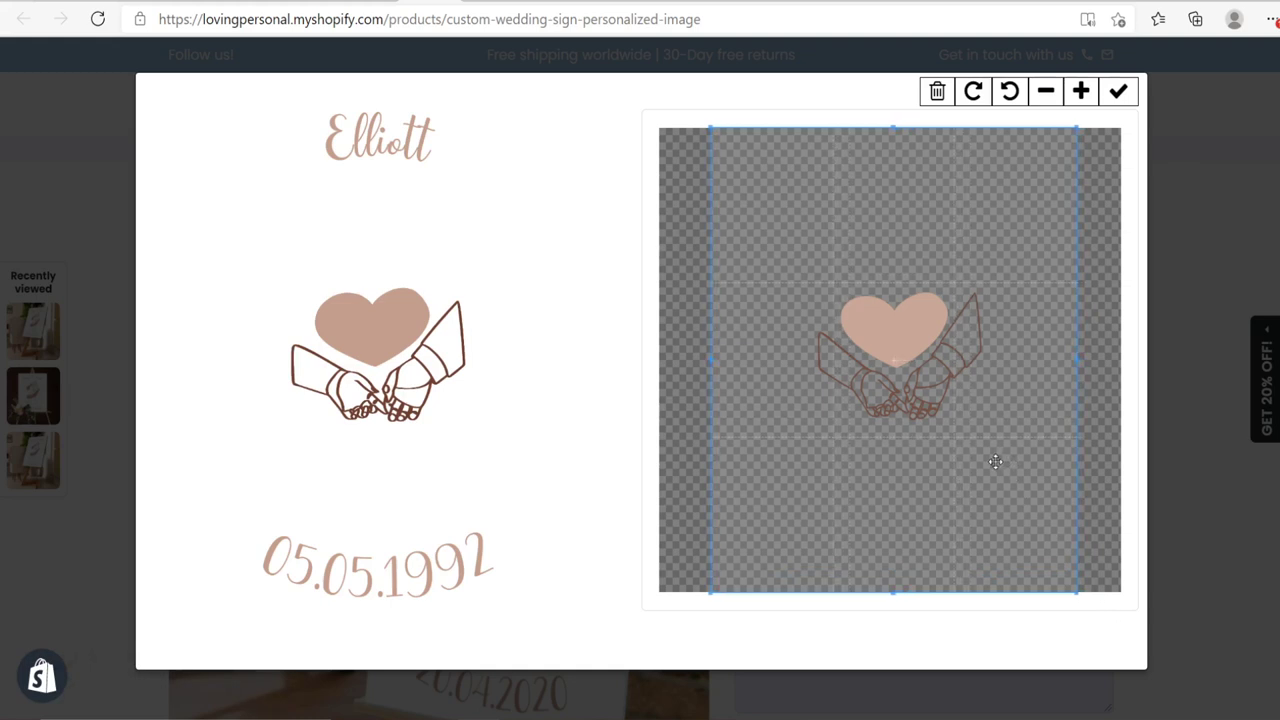
left_click(1115, 93)
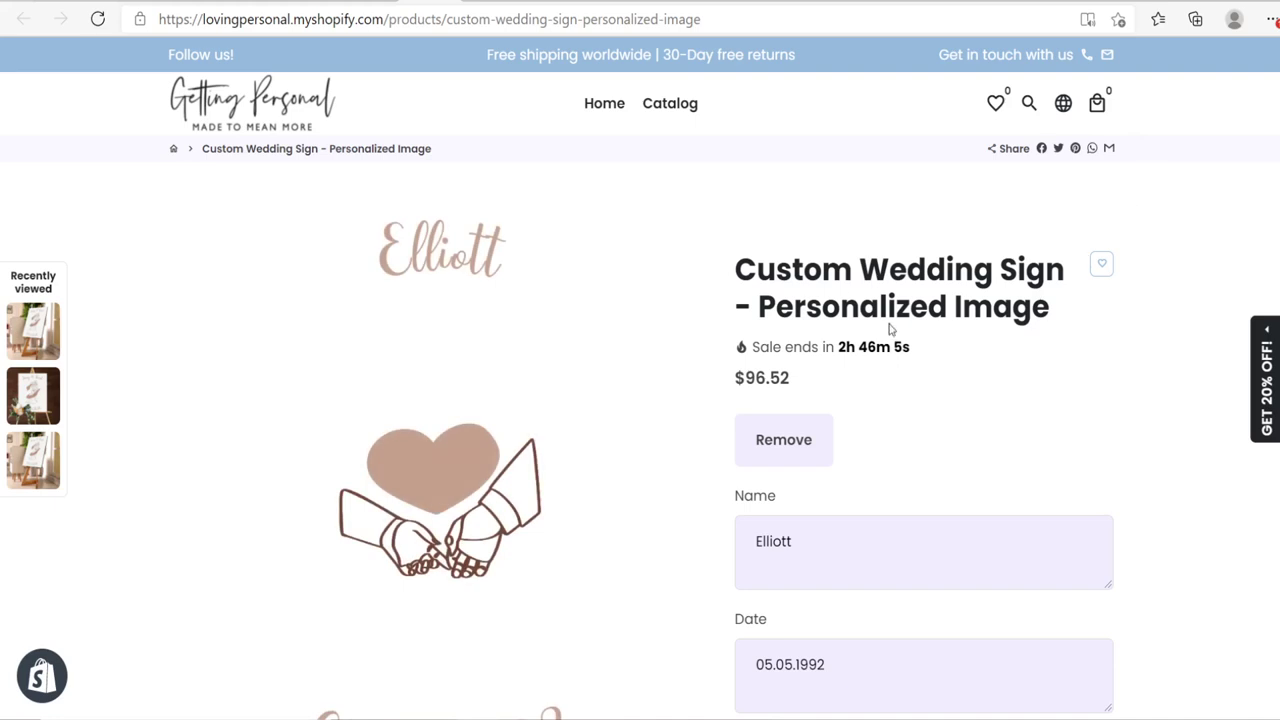
scroll(706, 329, "down", 2)
scroll(541, 263, "up", 1)
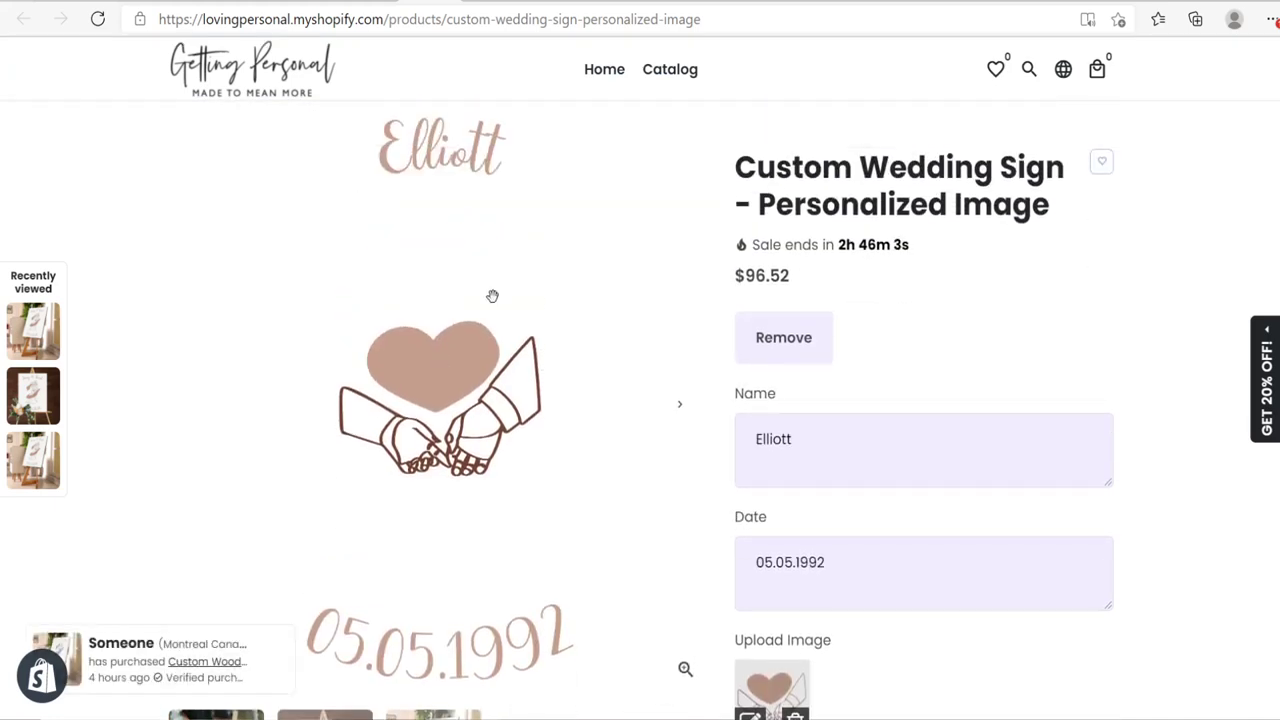
scroll(863, 526, "down", 3)
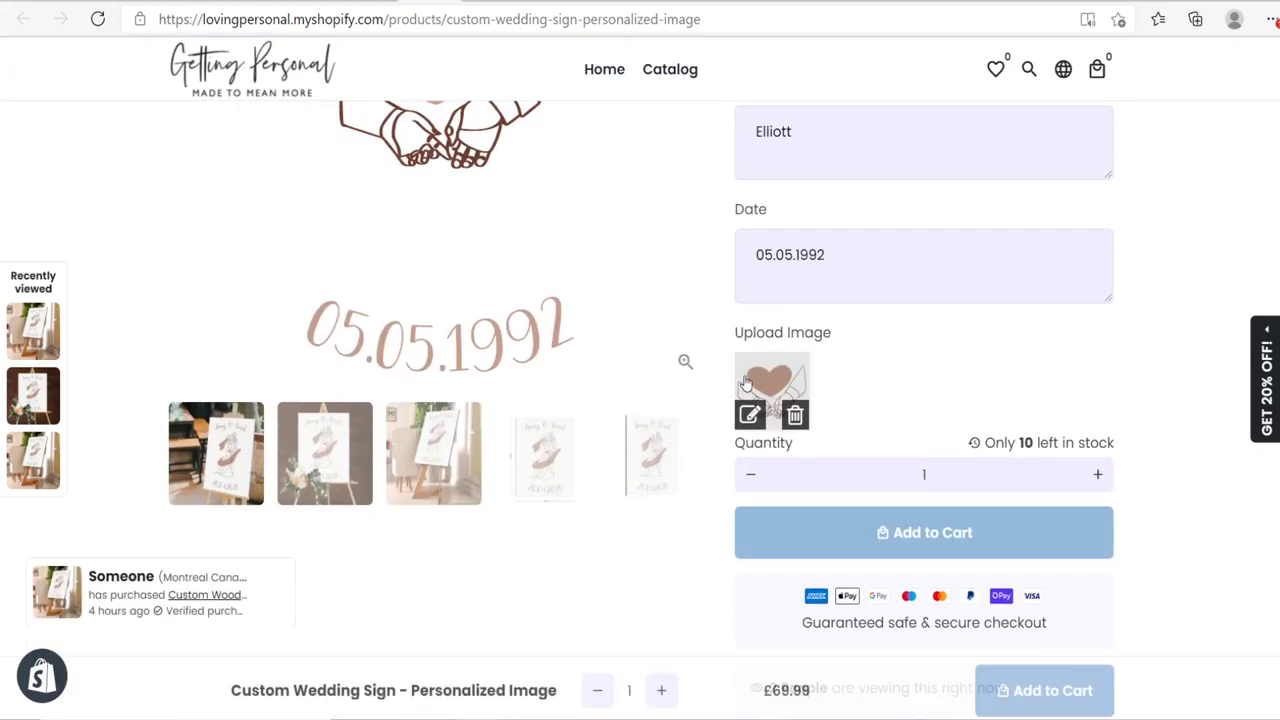
scroll(837, 366, "up", 1)
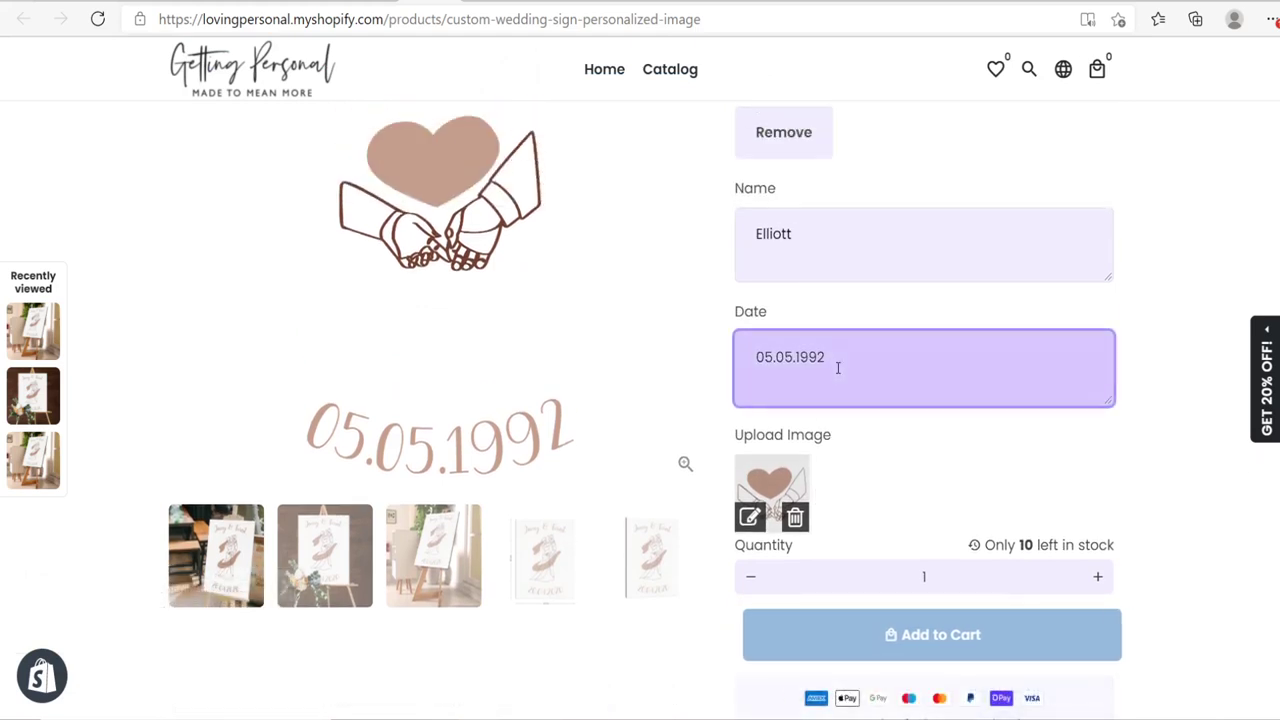
scroll(775, 347, "up", 1)
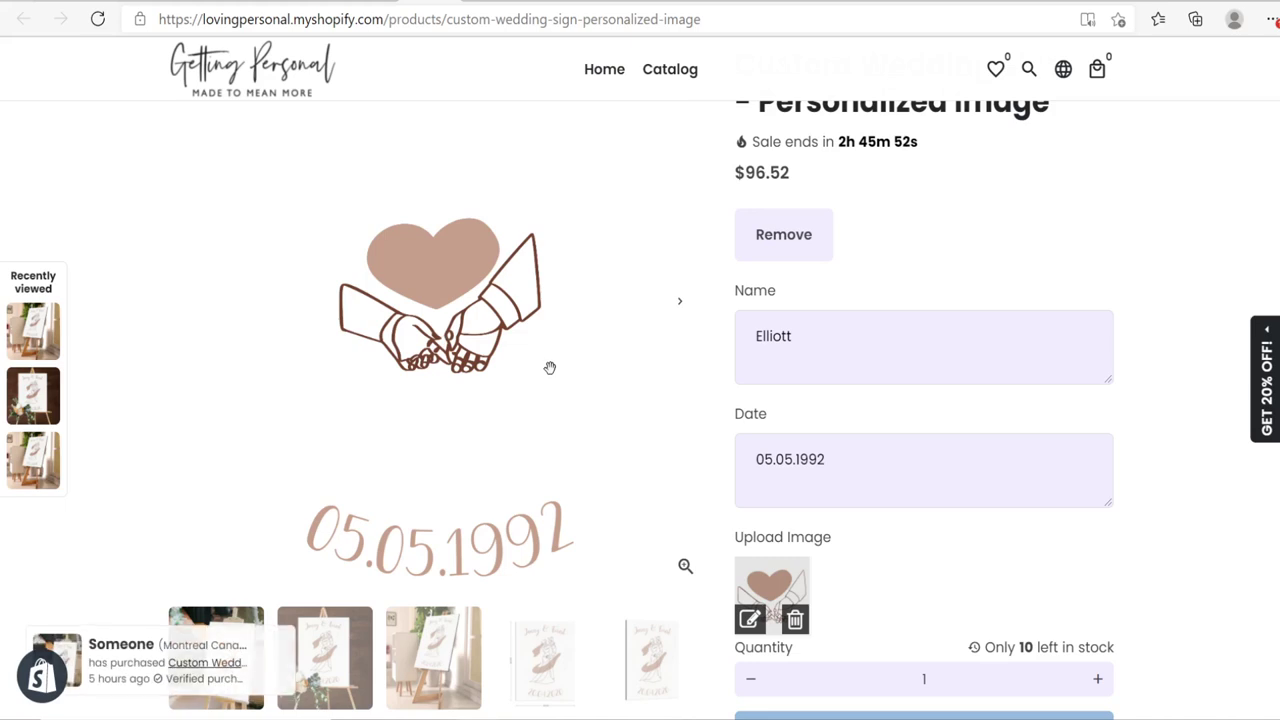
Switch back to Product Personalizer and add an Options List field labelled Choose Style to the sign.
key("ctrl+Tab")
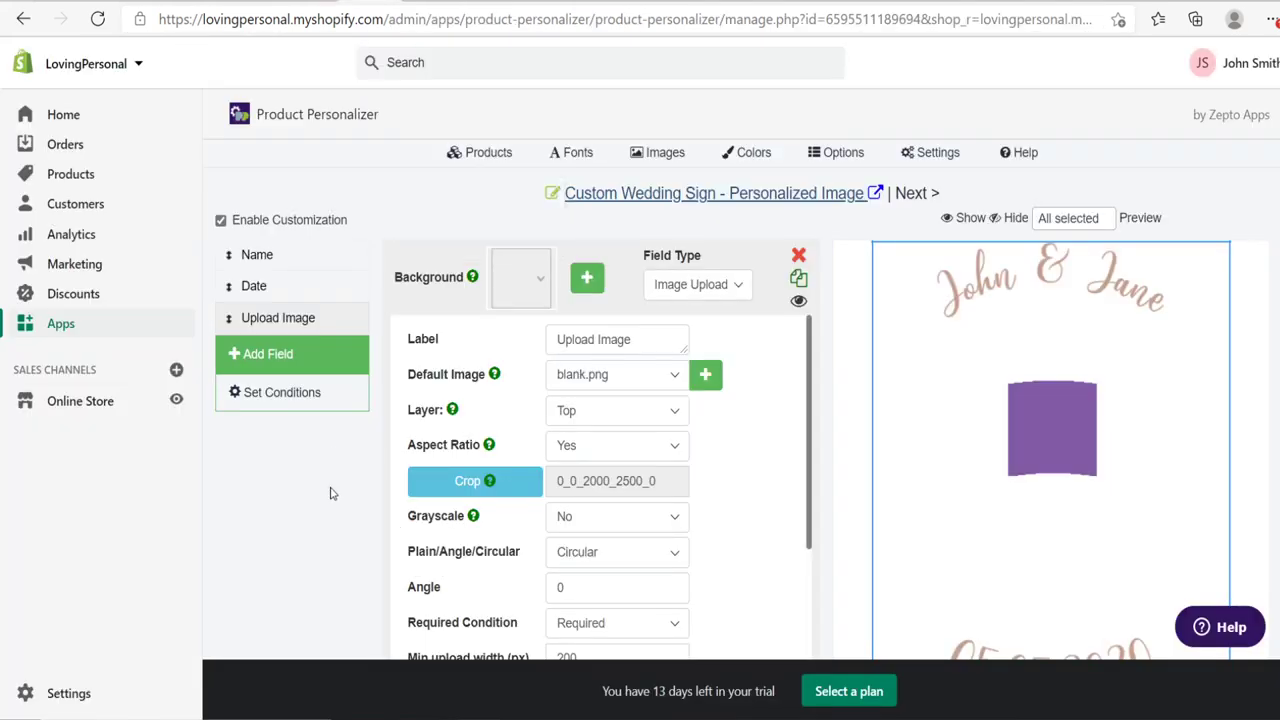
scroll(335, 480, "down", 1)
left_click(265, 287)
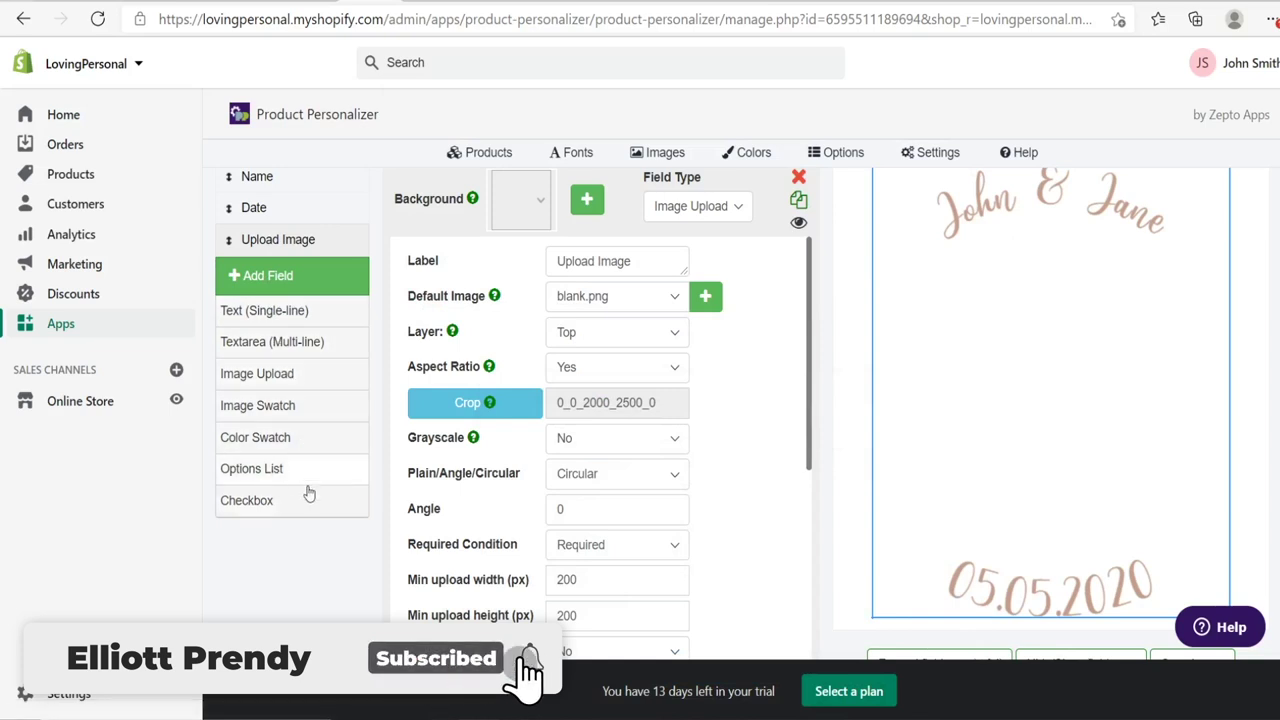
left_click(270, 471)
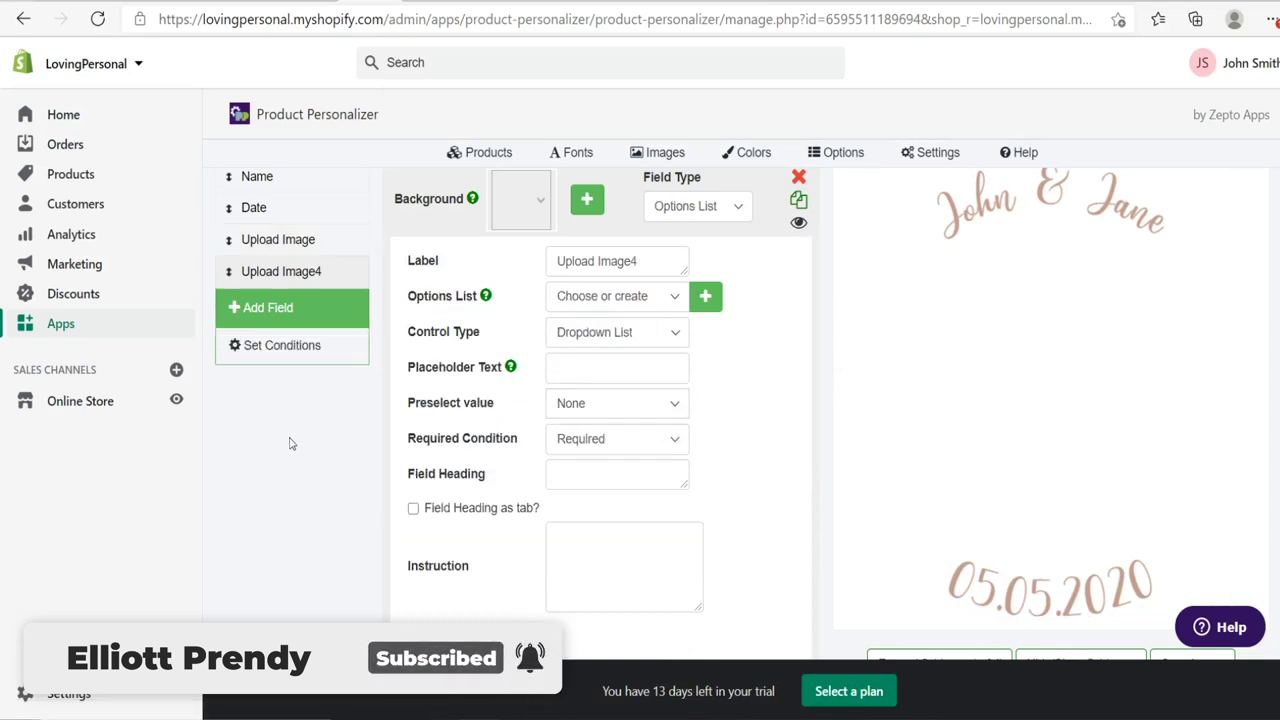
left_click_drag(643, 260, 528, 263)
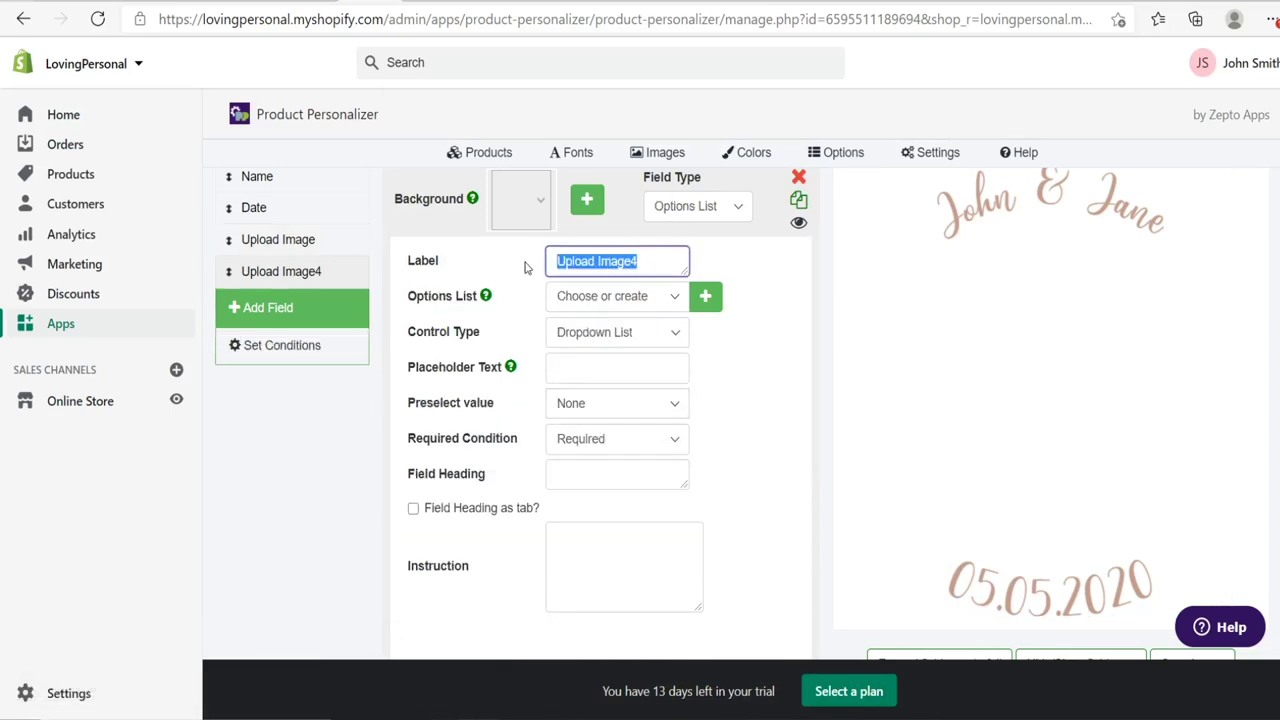
type("C")
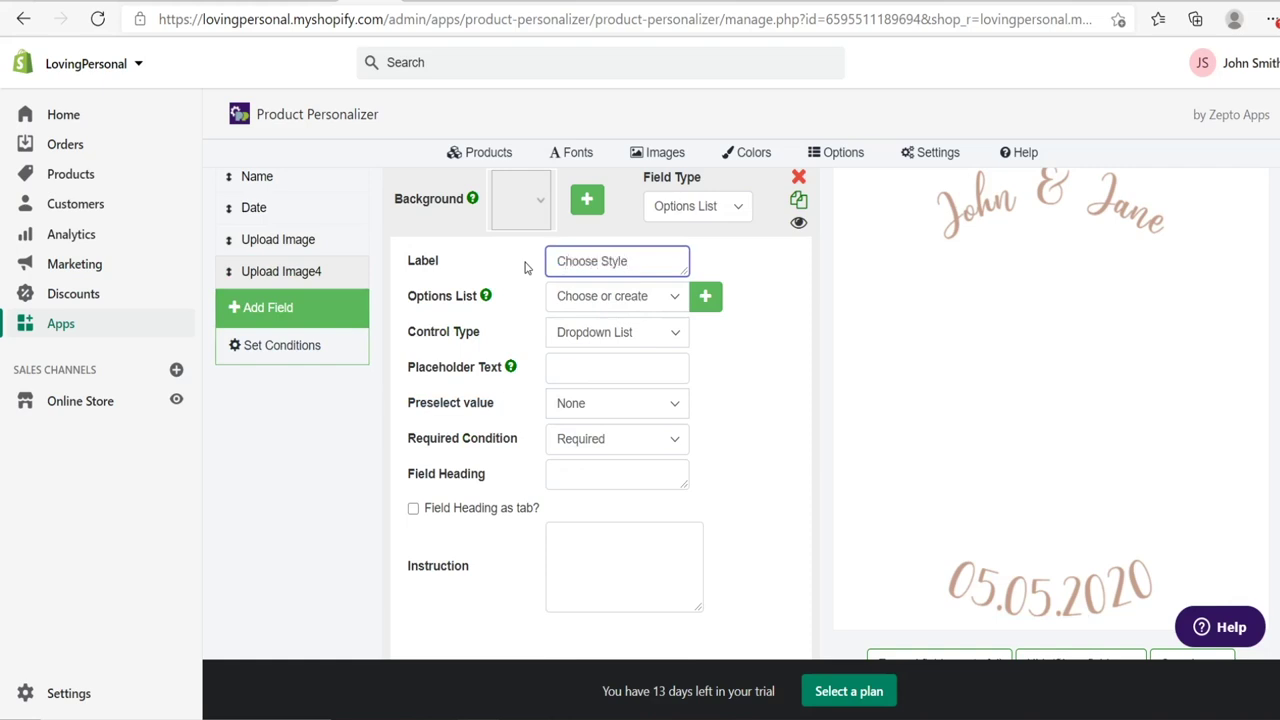
type("hoose Style")
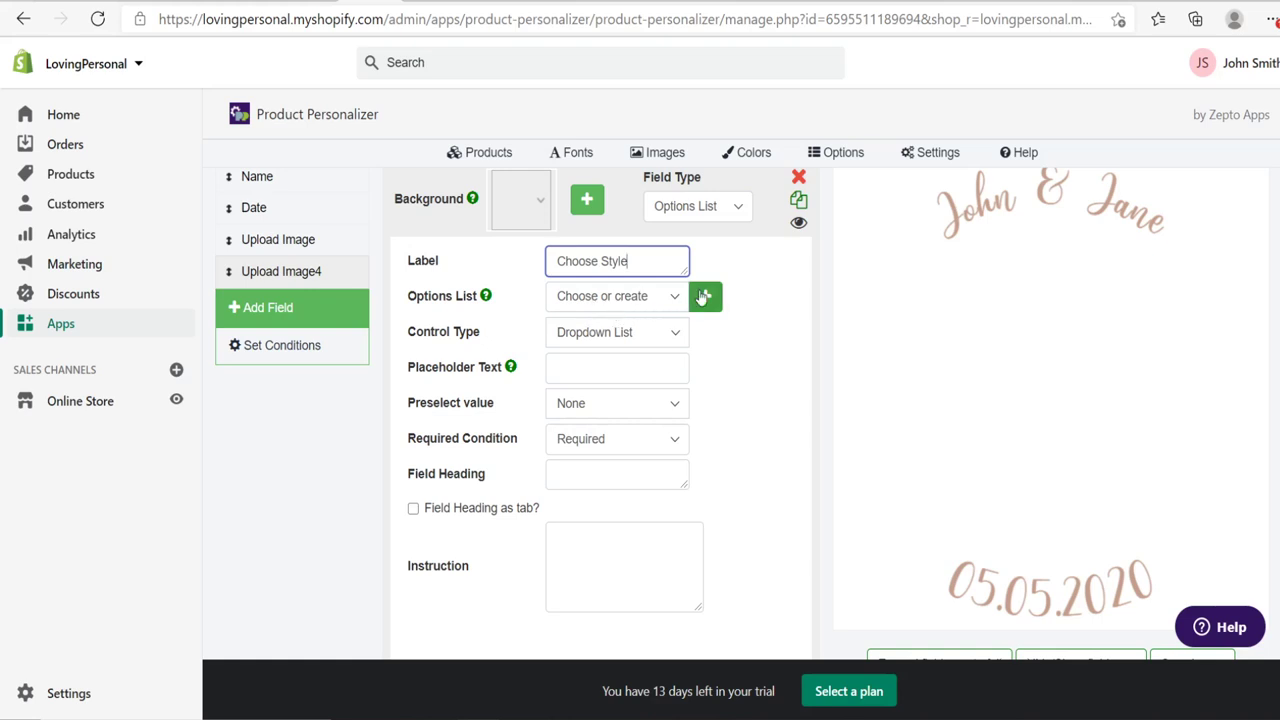
Start a new options list labelled Choose Option, name its first item Option 1, and try to create the list.
left_click(705, 296)
left_click(617, 375)
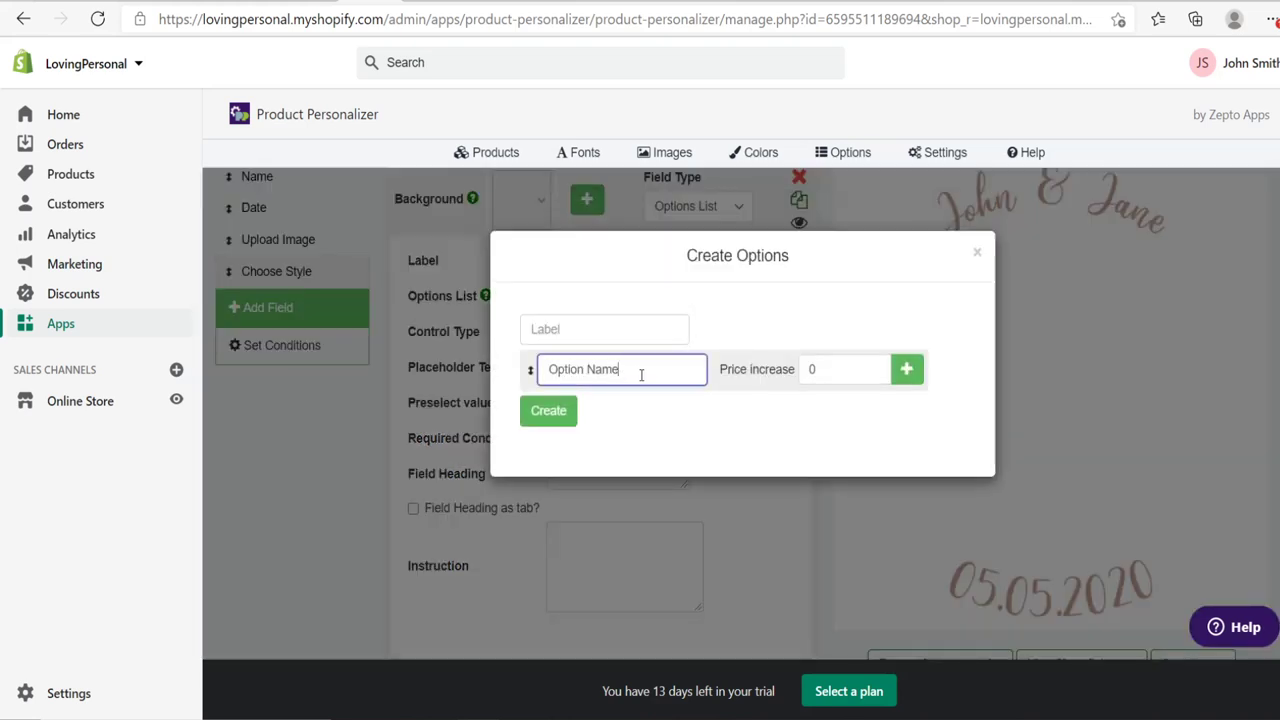
left_click_drag(641, 371, 542, 370)
left_click(617, 369)
double_click(609, 368)
type("!")
left_click(562, 411)
left_click(613, 370)
left_click(582, 331)
type("Choose")
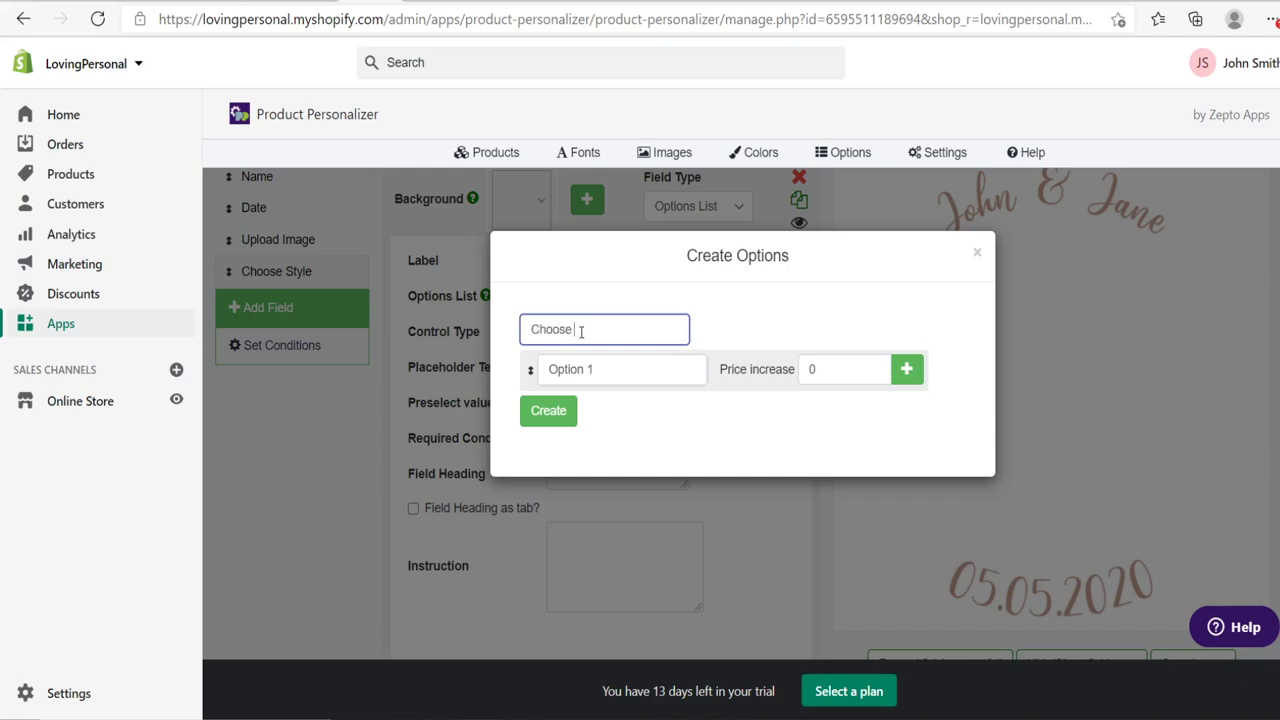
type(" Option")
left_click(556, 416)
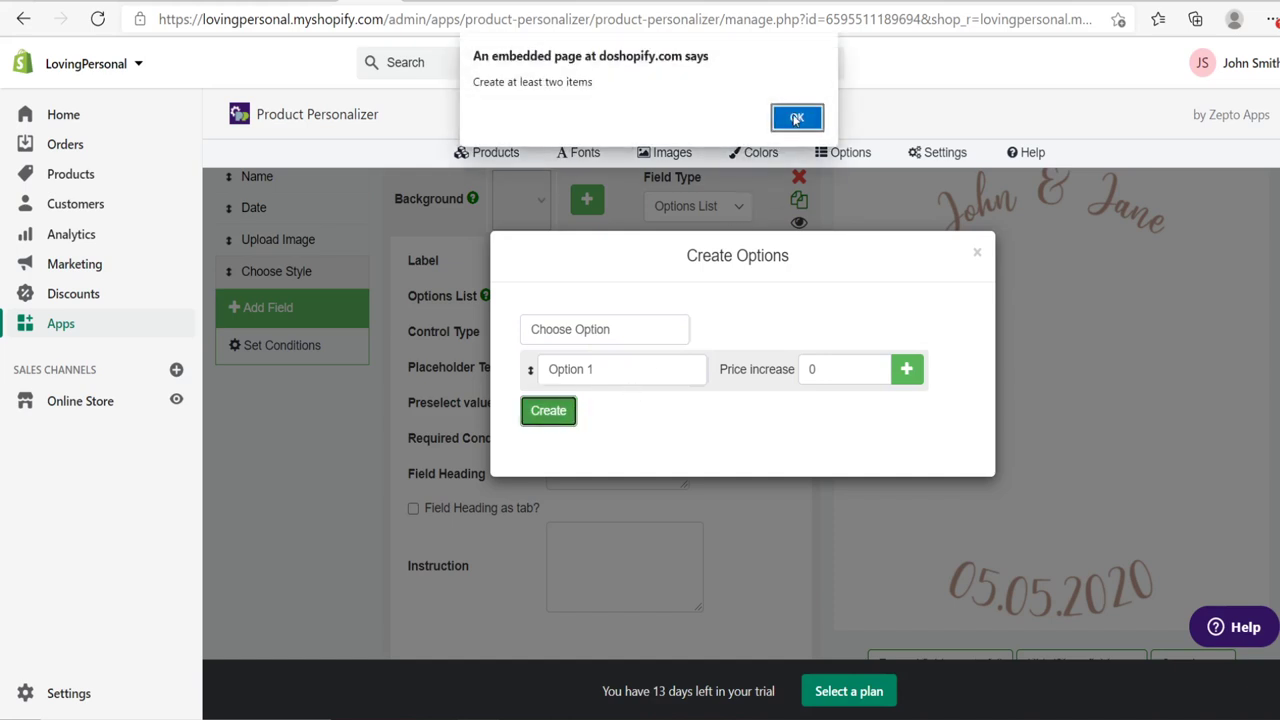
left_click(804, 116)
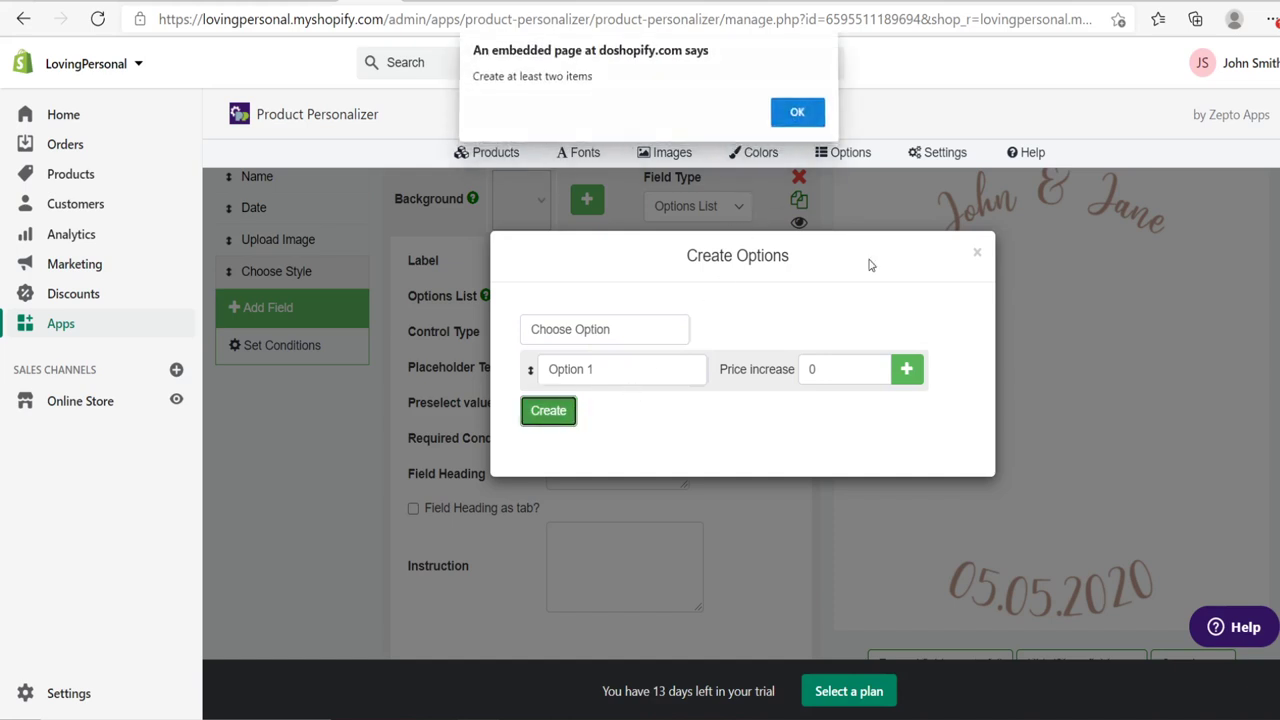
Add a second item named Option 2 to the Choose Option list and create the list.
left_click(907, 370)
triple_click(640, 417)
left_click(622, 421)
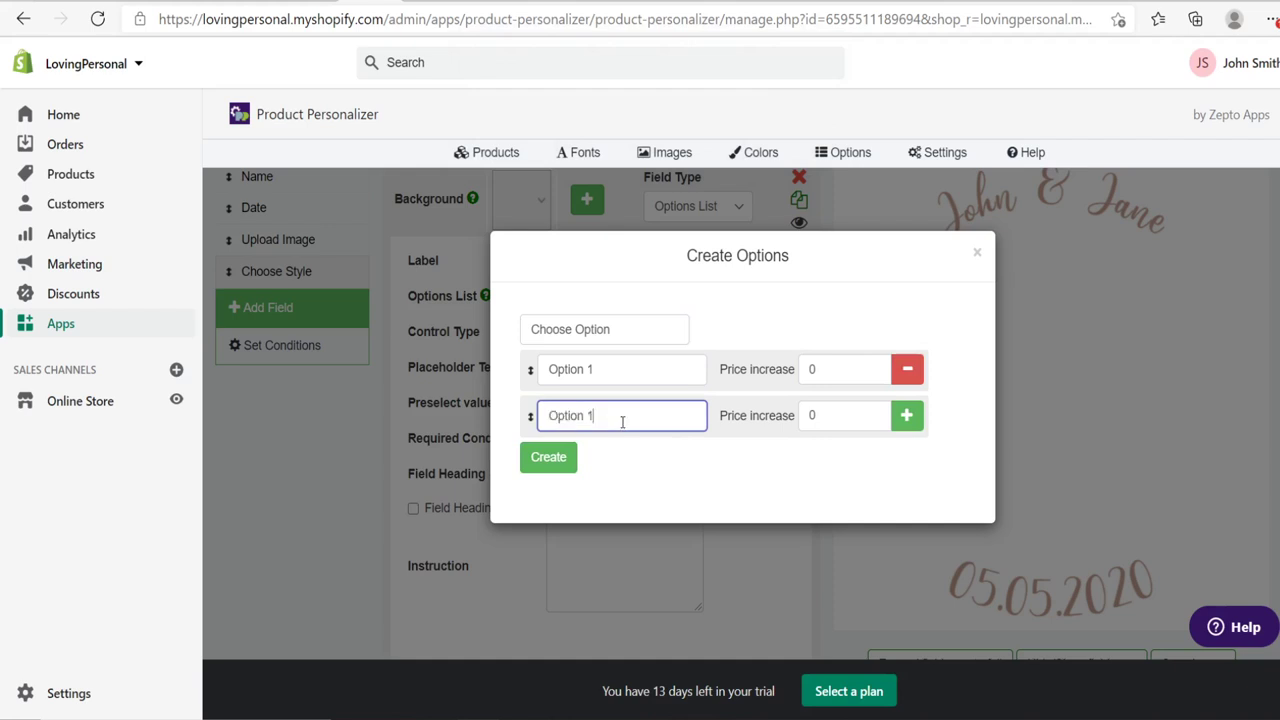
key("BackSpace")
type("2")
left_click(548, 457)
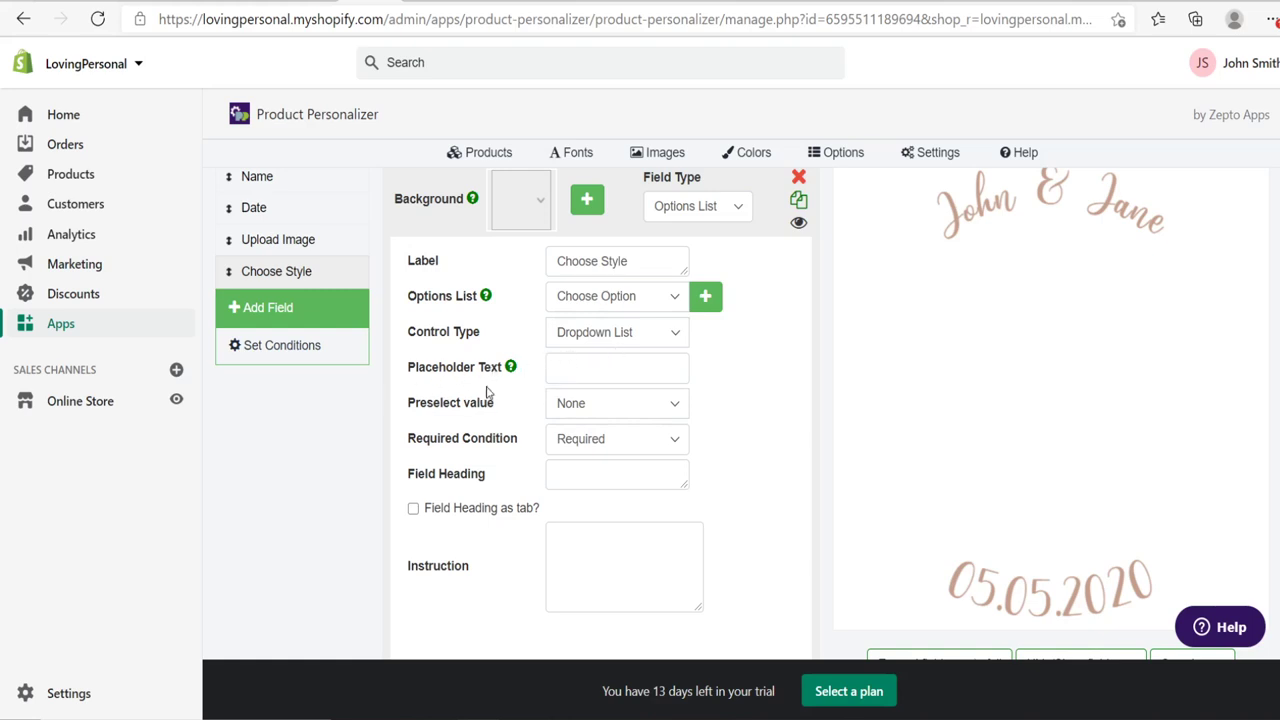
Set the Choose Style field's placeholder text to Choose Option and save the product's personalization.
left_click(586, 376)
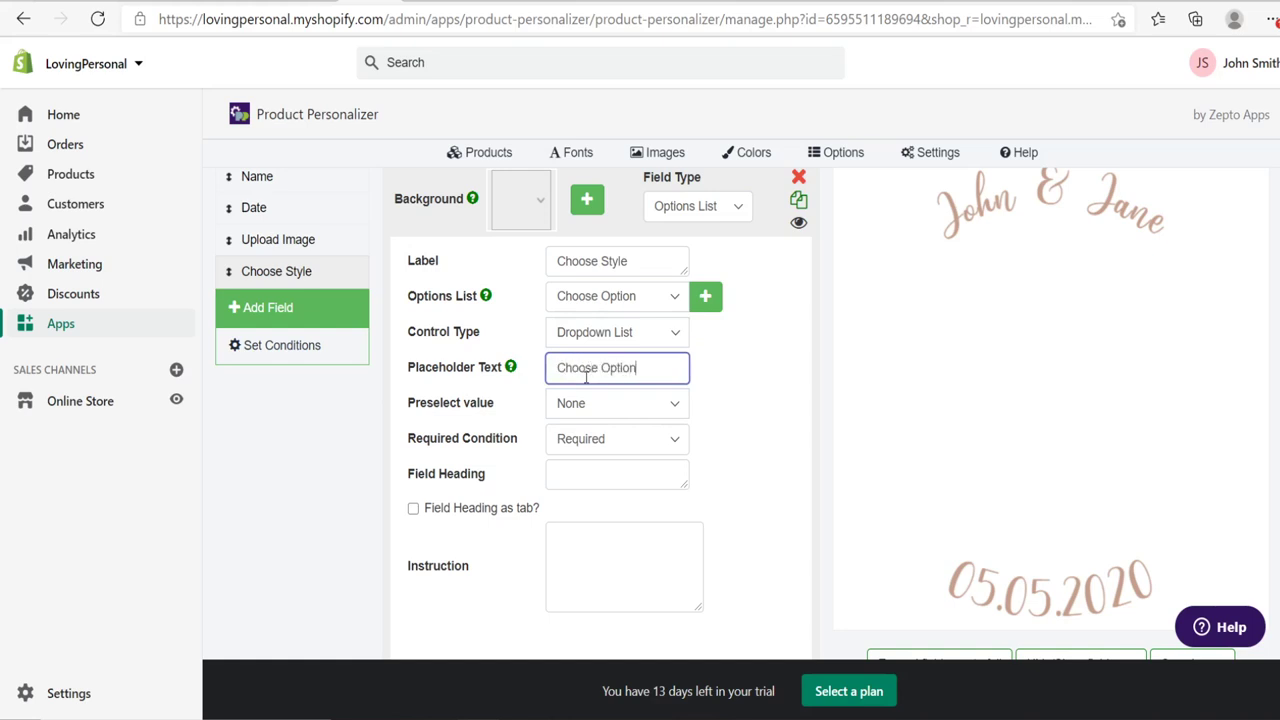
scroll(688, 527, "down", 2)
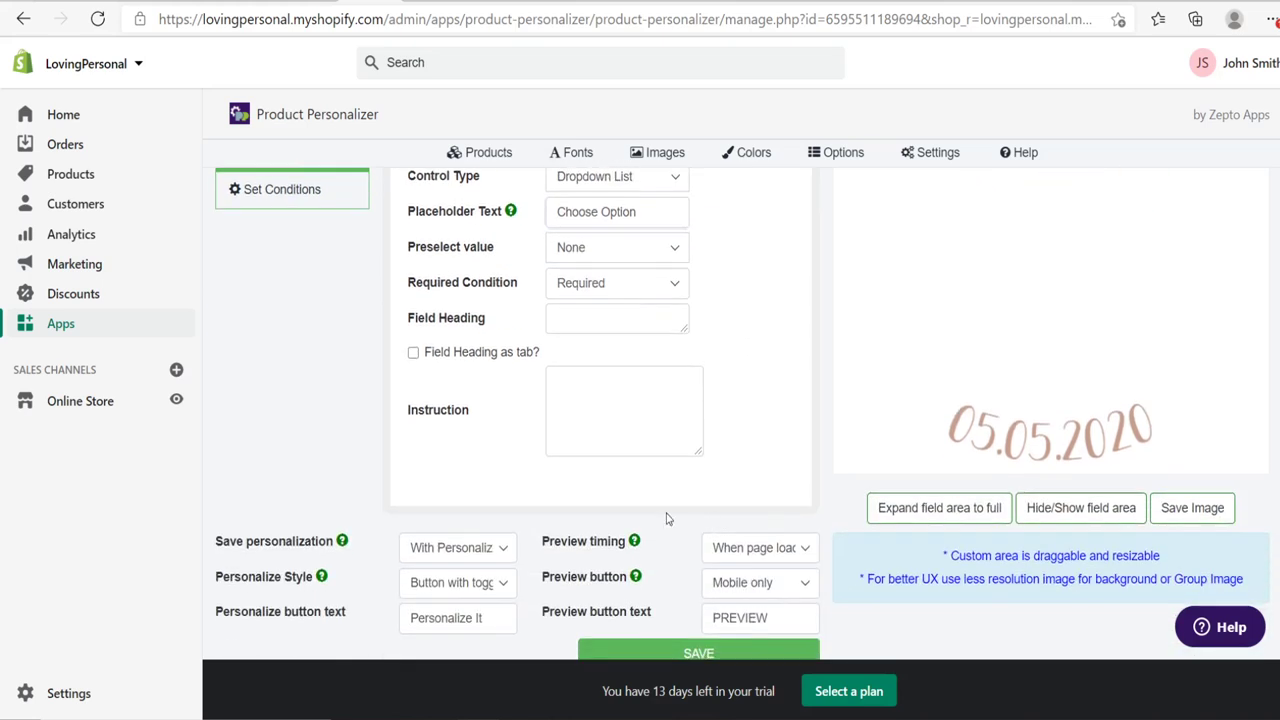
left_click(718, 655)
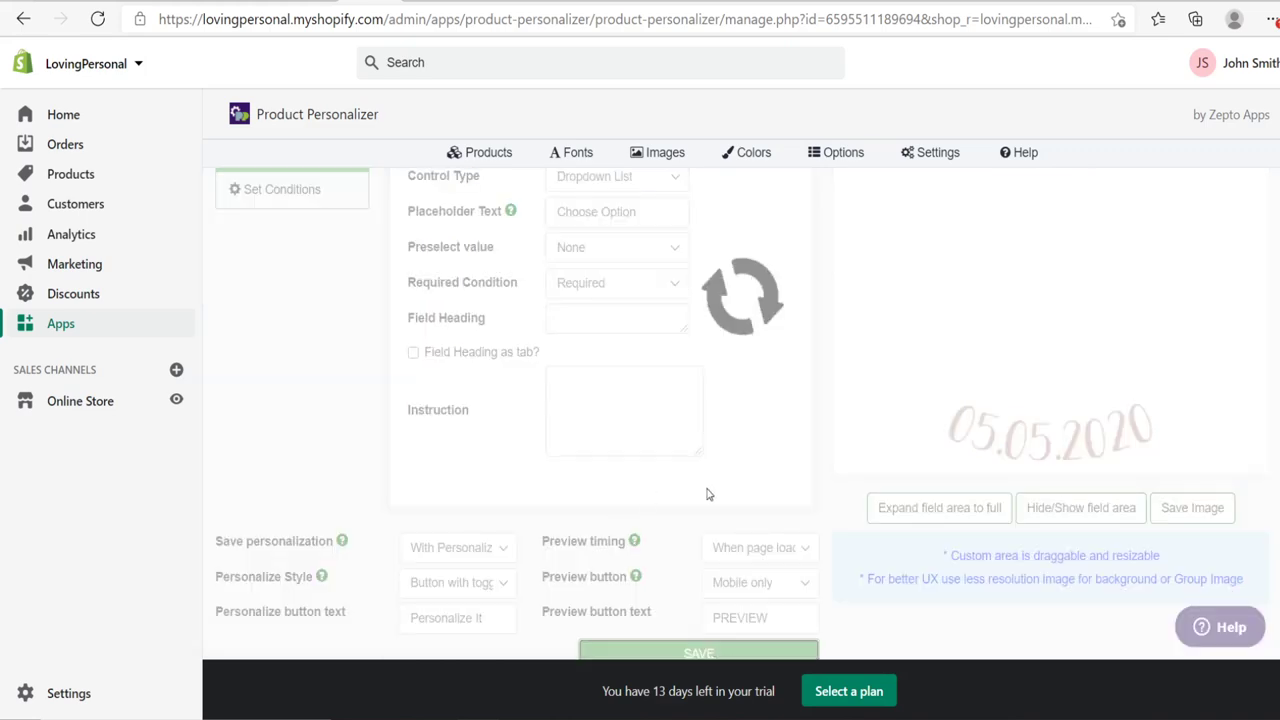
Open the Custom Wedding Sign's store page and show its personalization fields.
scroll(714, 467, "up", 3)
left_click(790, 197)
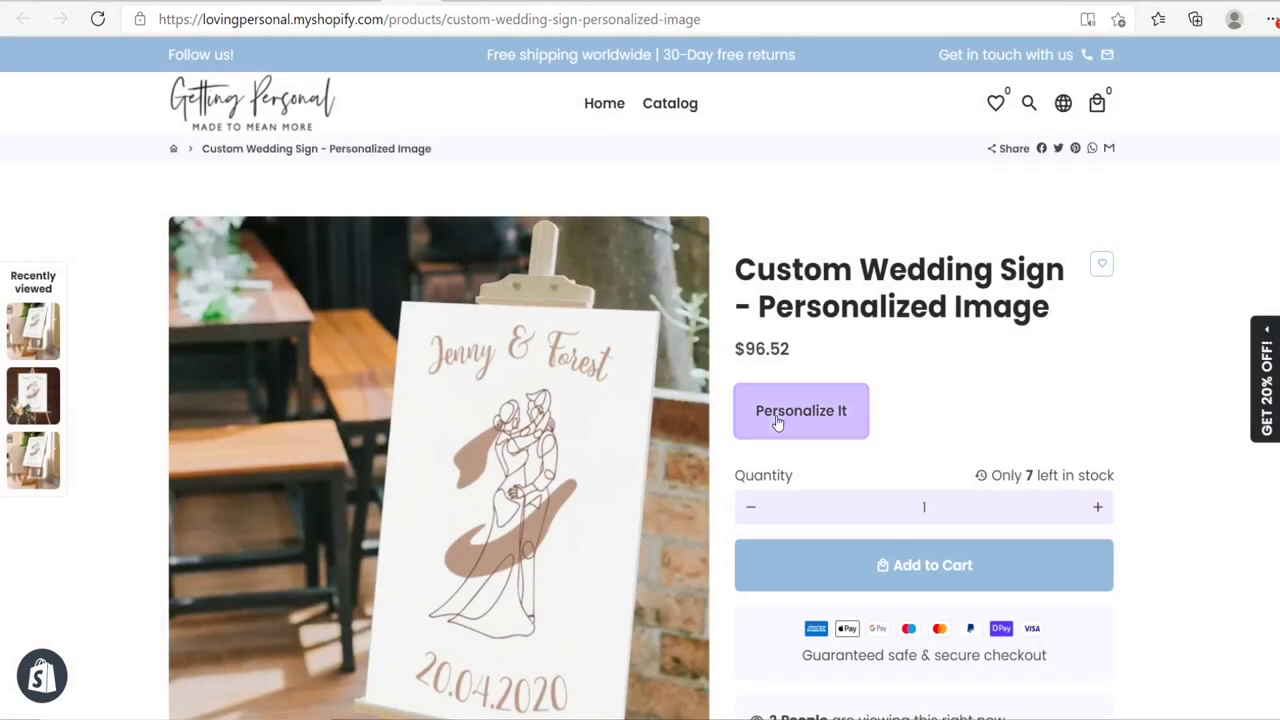
left_click(860, 418)
scroll(906, 359, "down", 2)
scroll(906, 359, "down", 1)
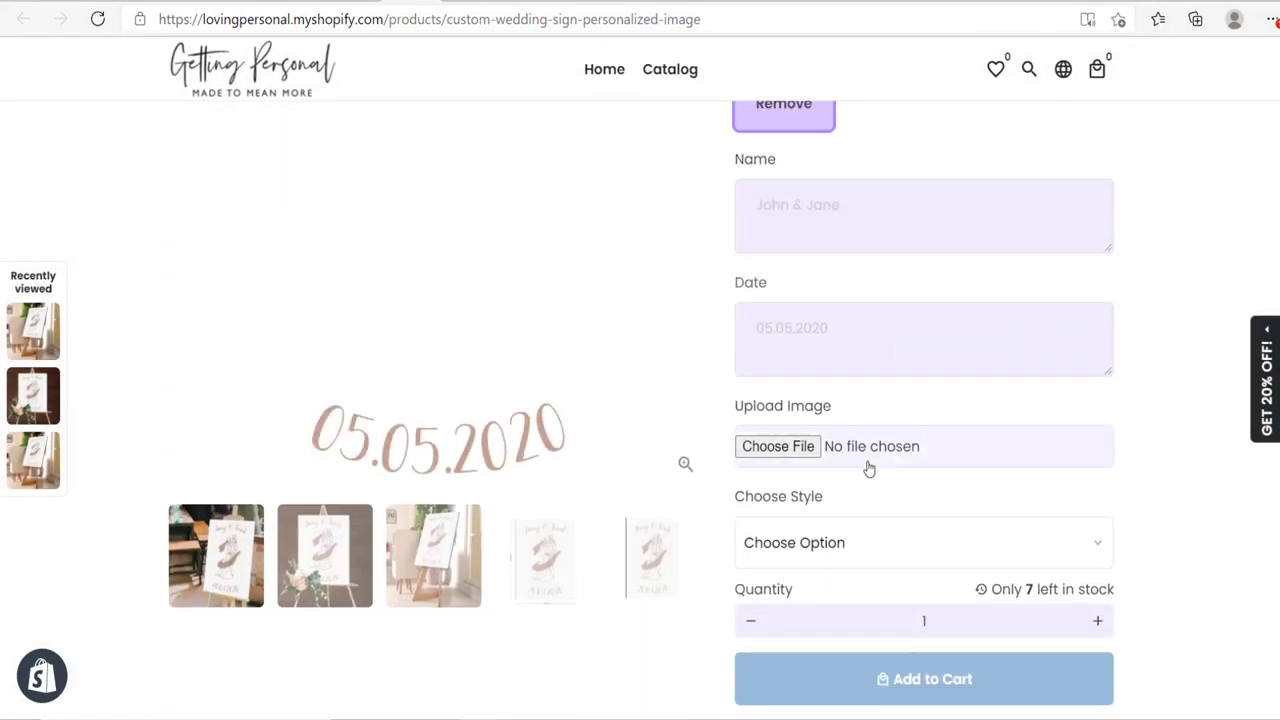
Select Option 1 under Choose Style and look over the rest of the product page.
left_click(837, 540)
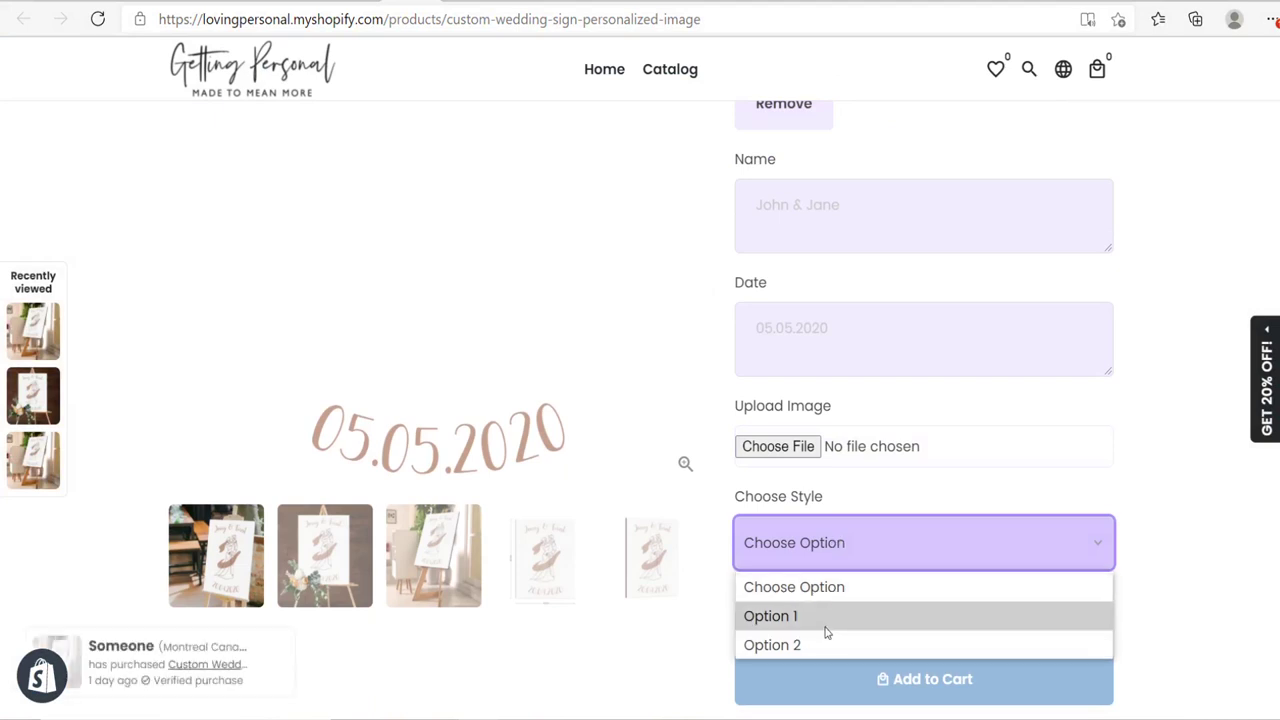
left_click(828, 617)
scroll(906, 500, "up", 1)
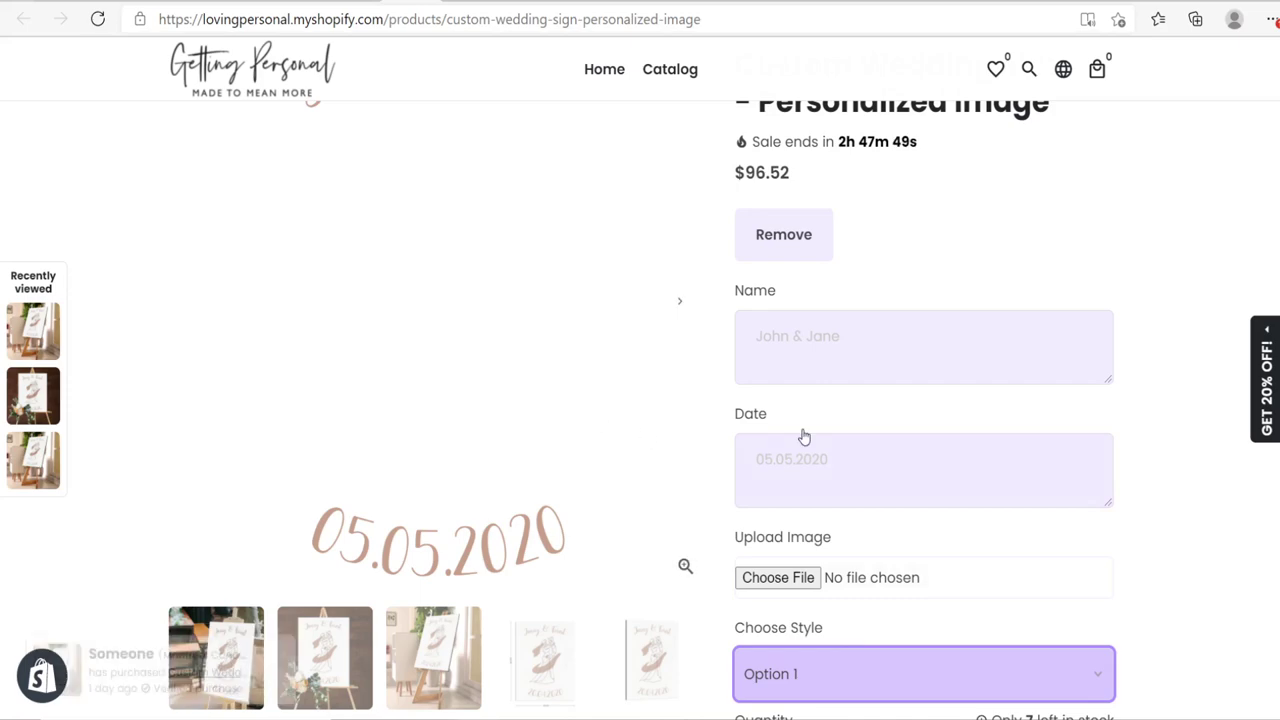
scroll(586, 371, "down", 3)
scroll(717, 409, "down", 3)
scroll(718, 411, "up", 2)
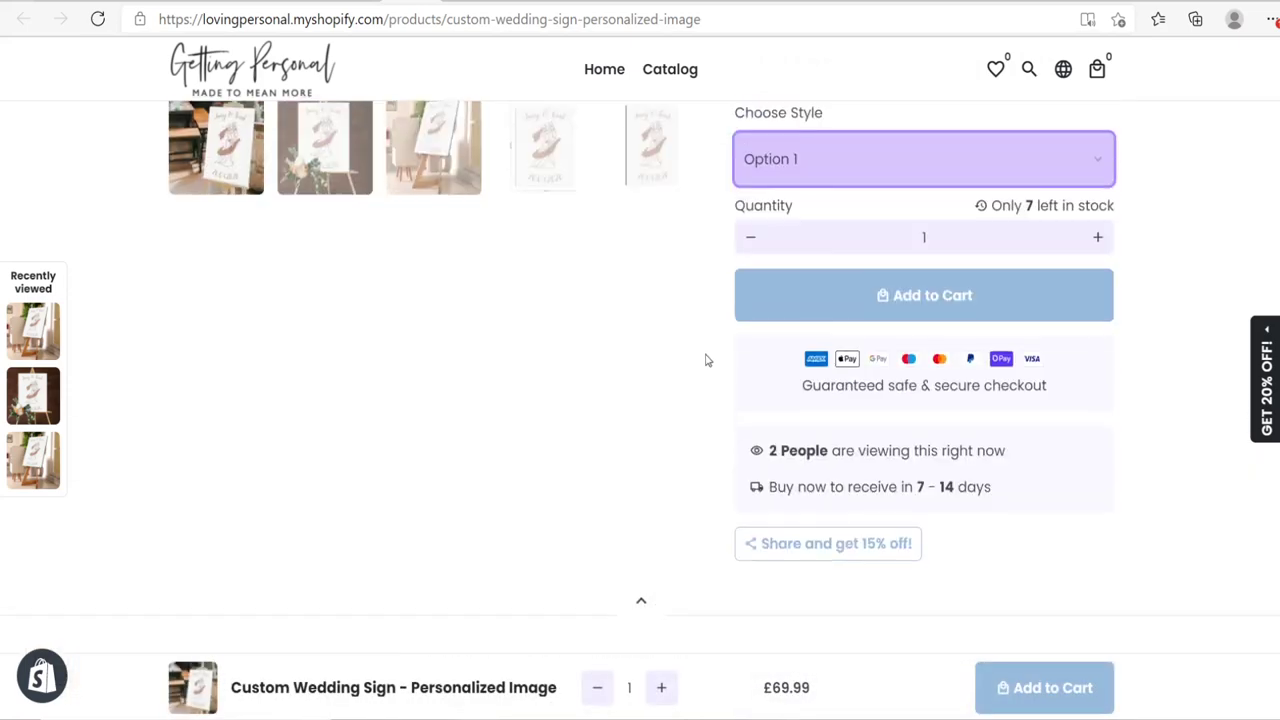
scroll(706, 357, "down", 5)
scroll(709, 357, "up", 8)
scroll(706, 340, "down", 2)
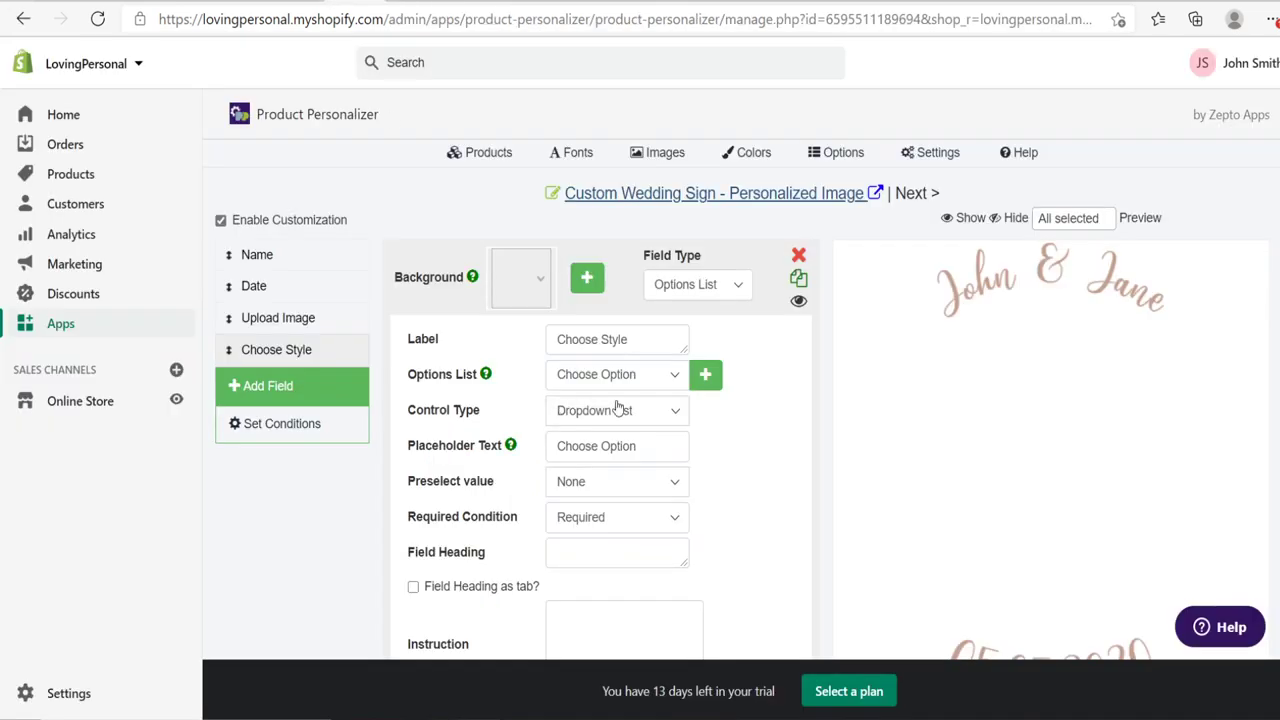
Return to Product Personalizer, start a new options list for Choose Style, give its first item a price increase of 5 and add a second item.
scroll(618, 410, "down", 1)
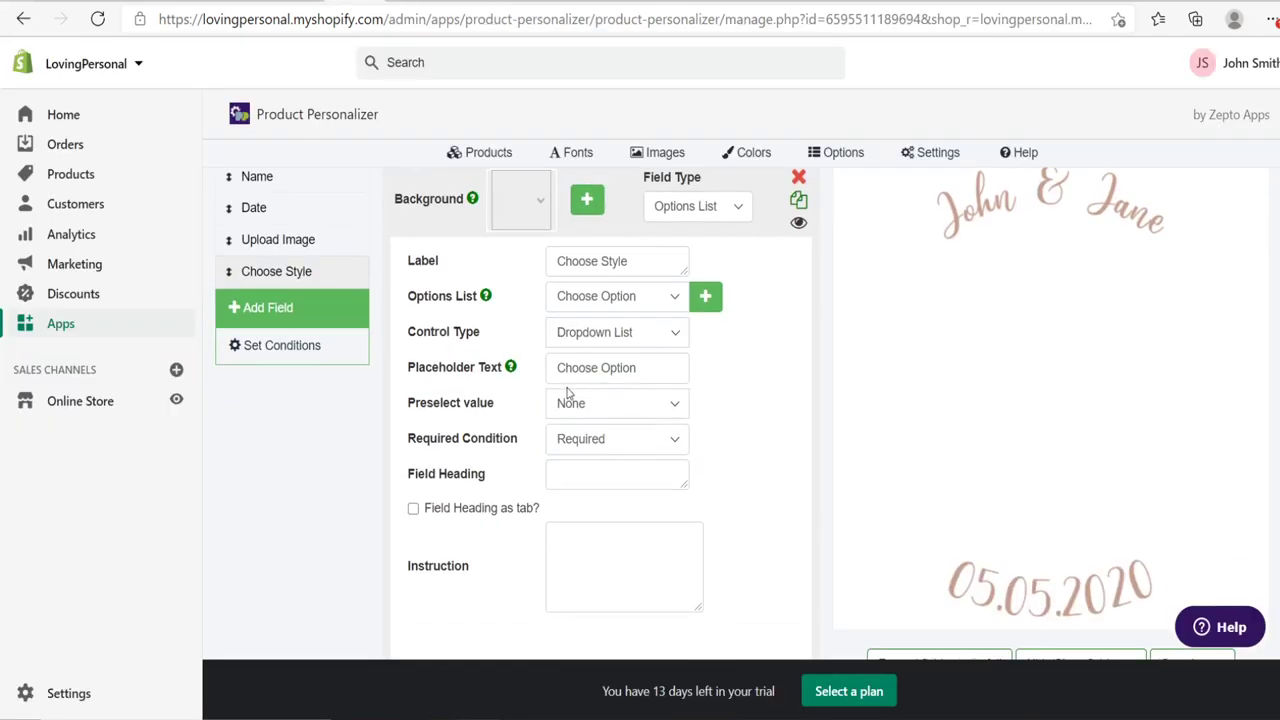
left_click(604, 300)
left_click(609, 300)
left_click(705, 298)
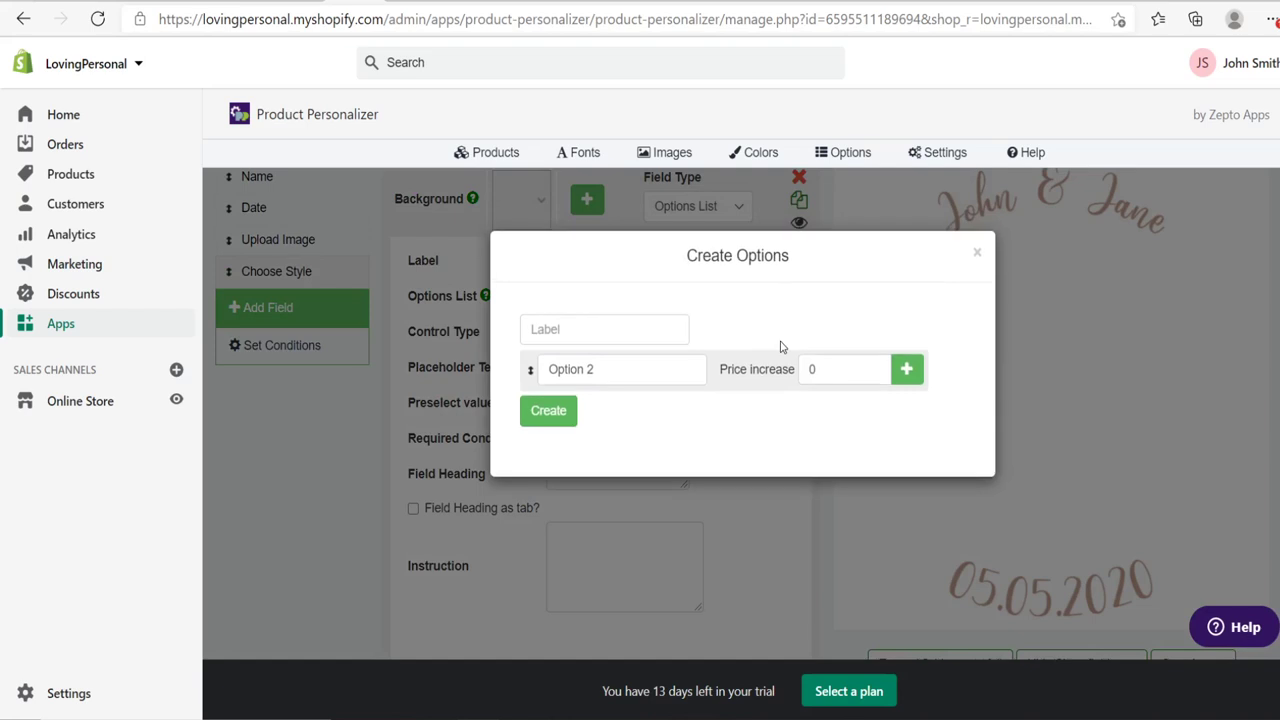
left_click(836, 371)
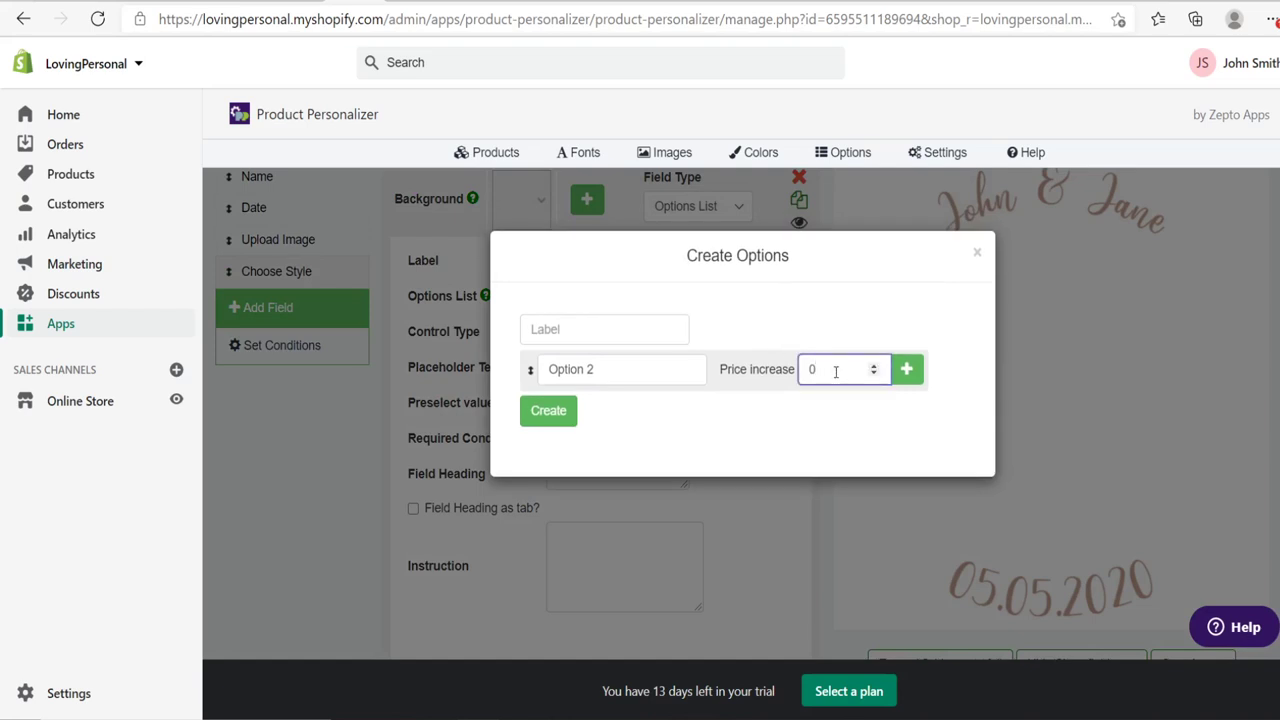
left_click(905, 369)
left_click(637, 417)
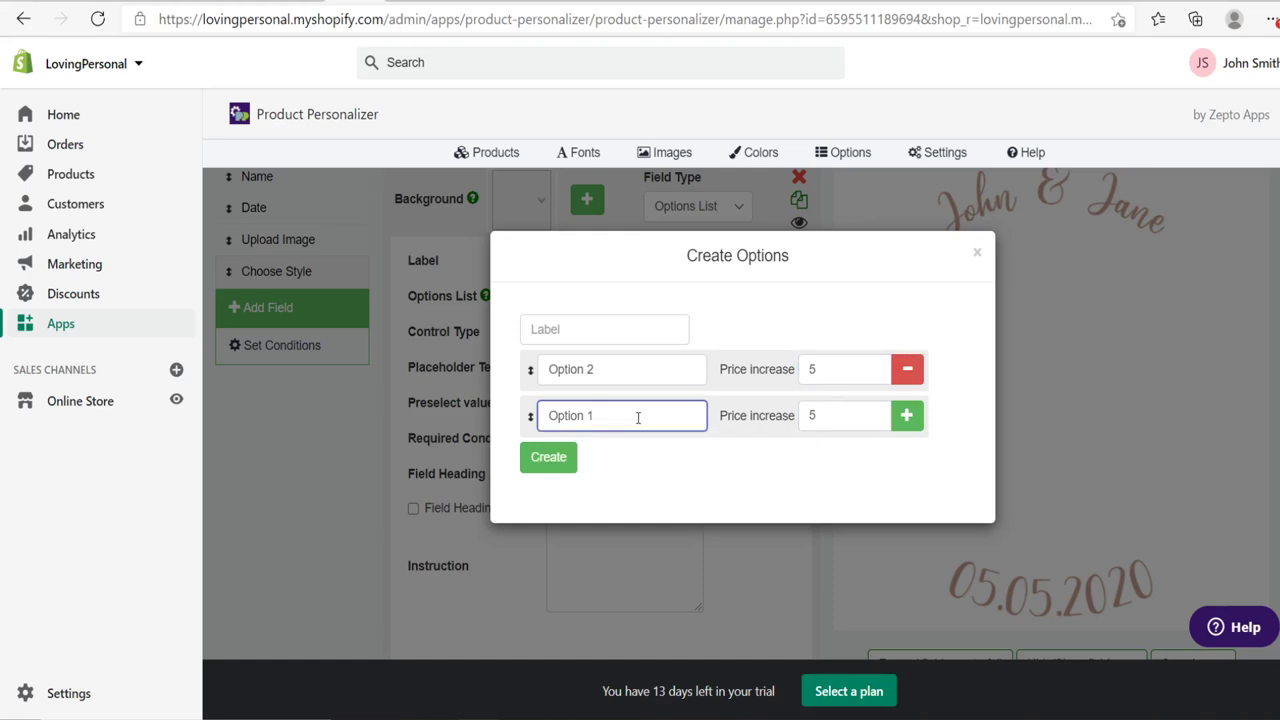
Name the two list items Option 1 and Option 2, and set Option 2's price increase to 10.
left_click(620, 368)
left_click(625, 417)
key("Tab")
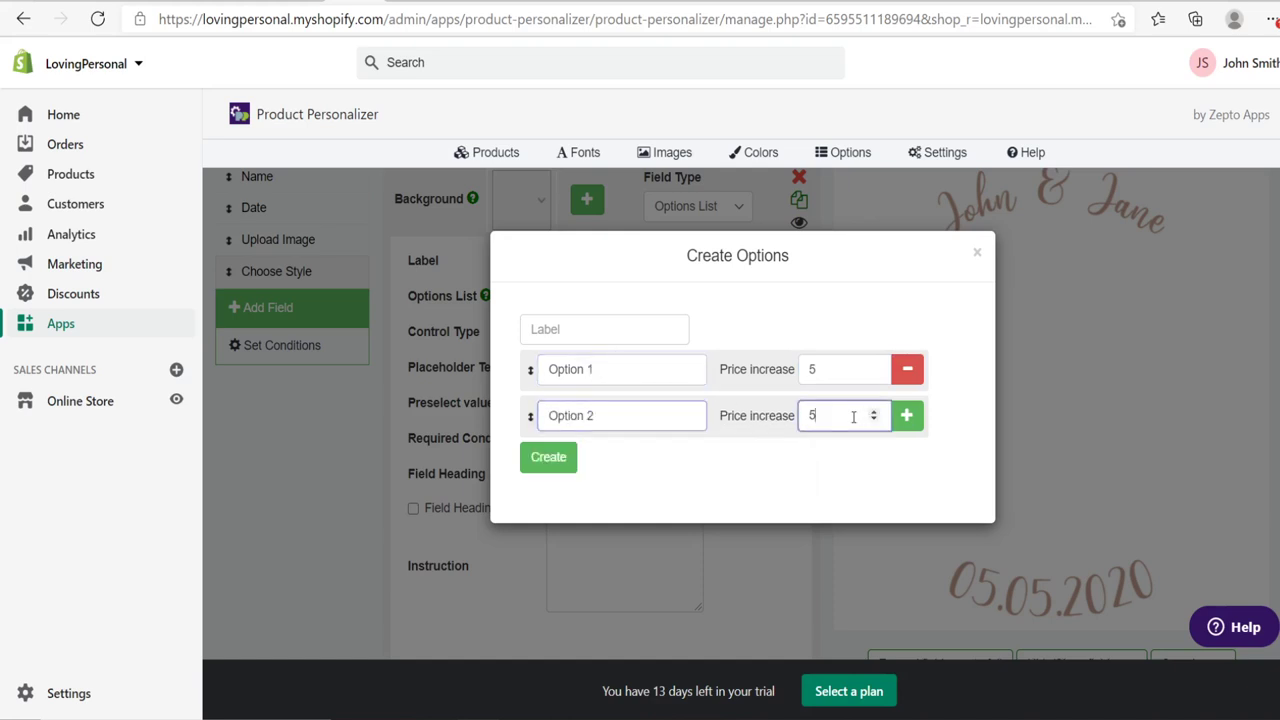
Label the new list Choose Option, create it and save the product's personalization.
left_click(583, 329)
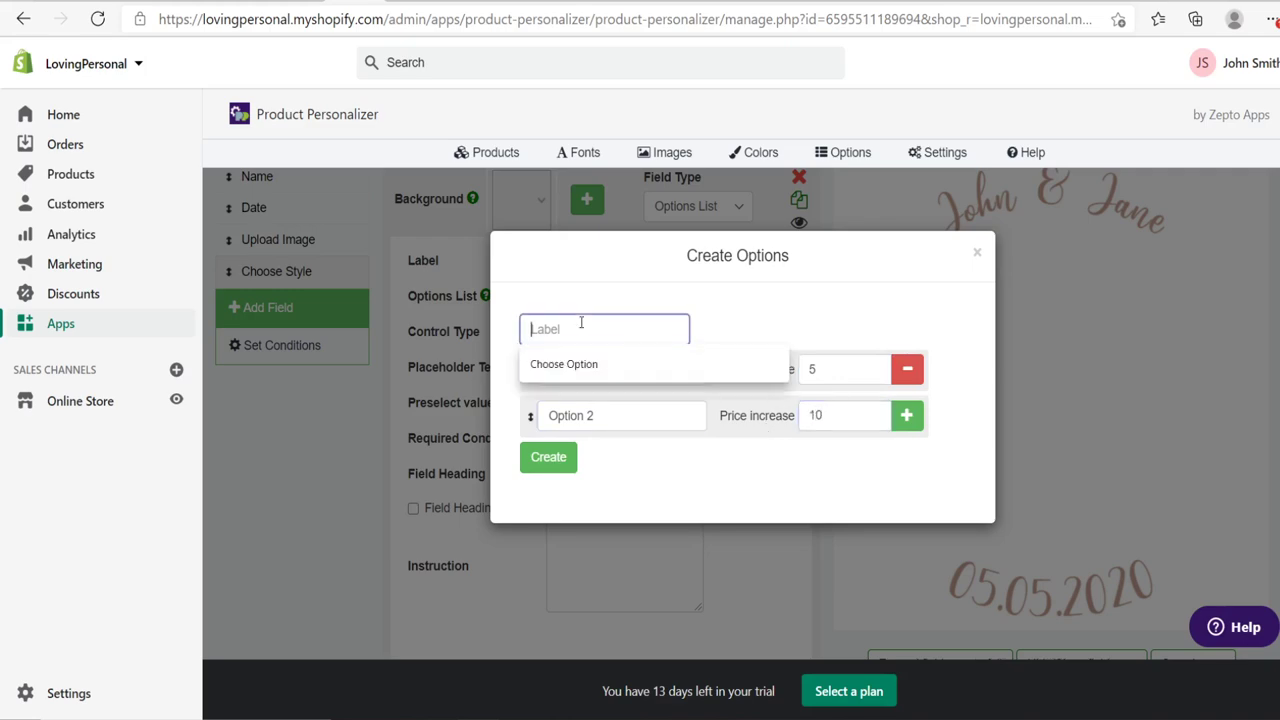
left_click(569, 363)
left_click(552, 459)
scroll(674, 528, "down", 2)
left_click(650, 632)
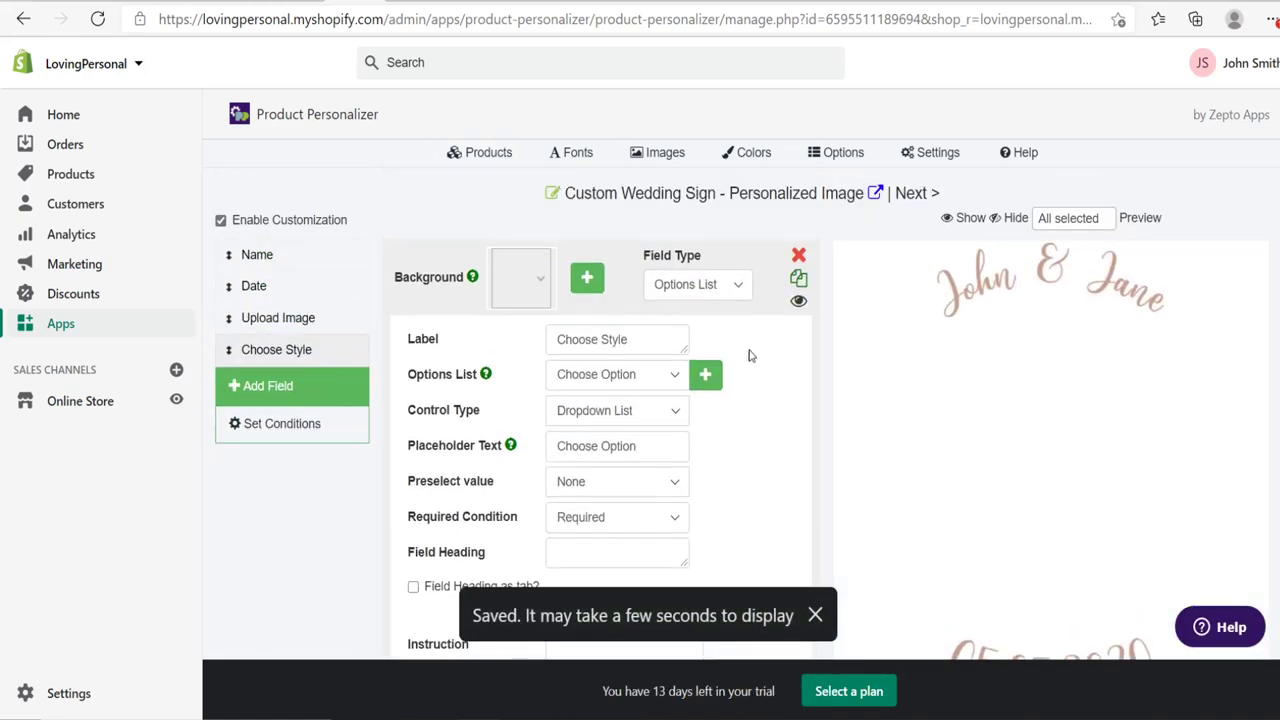
Reopen the sign's store page, show its personalization fields and select Option 1 under Choose Style.
left_click(762, 197)
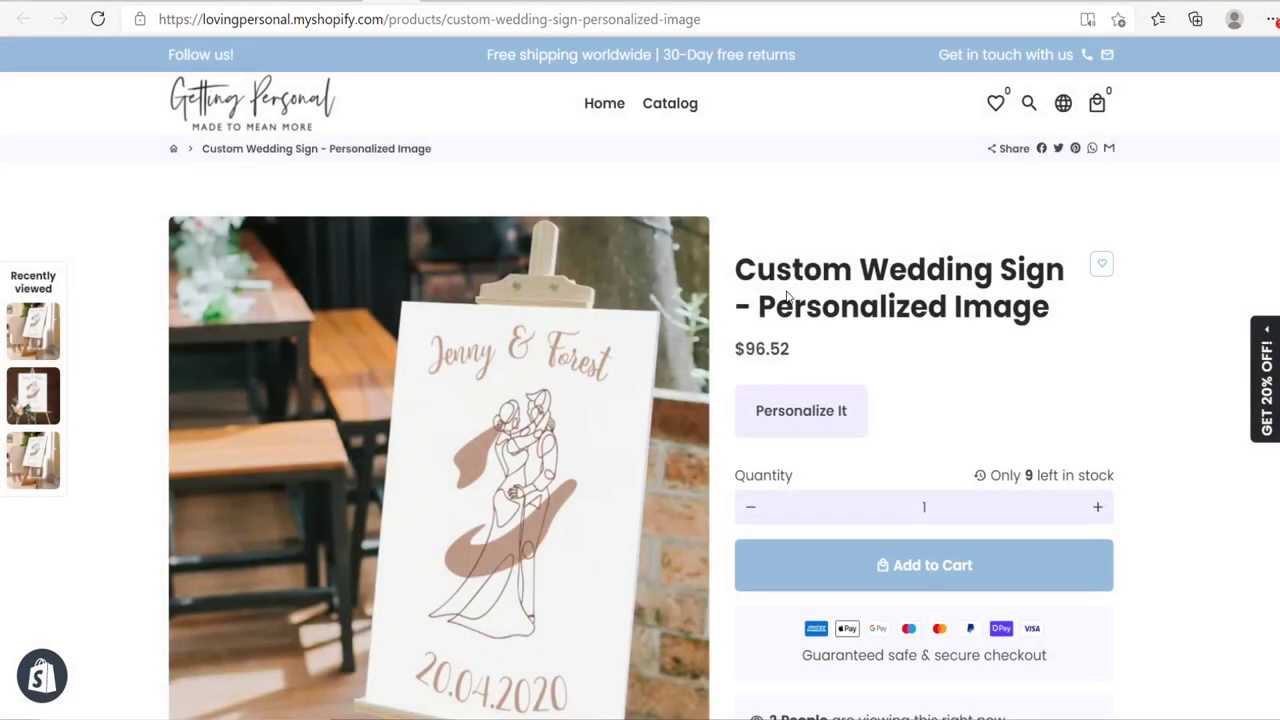
scroll(814, 131, "down", 2)
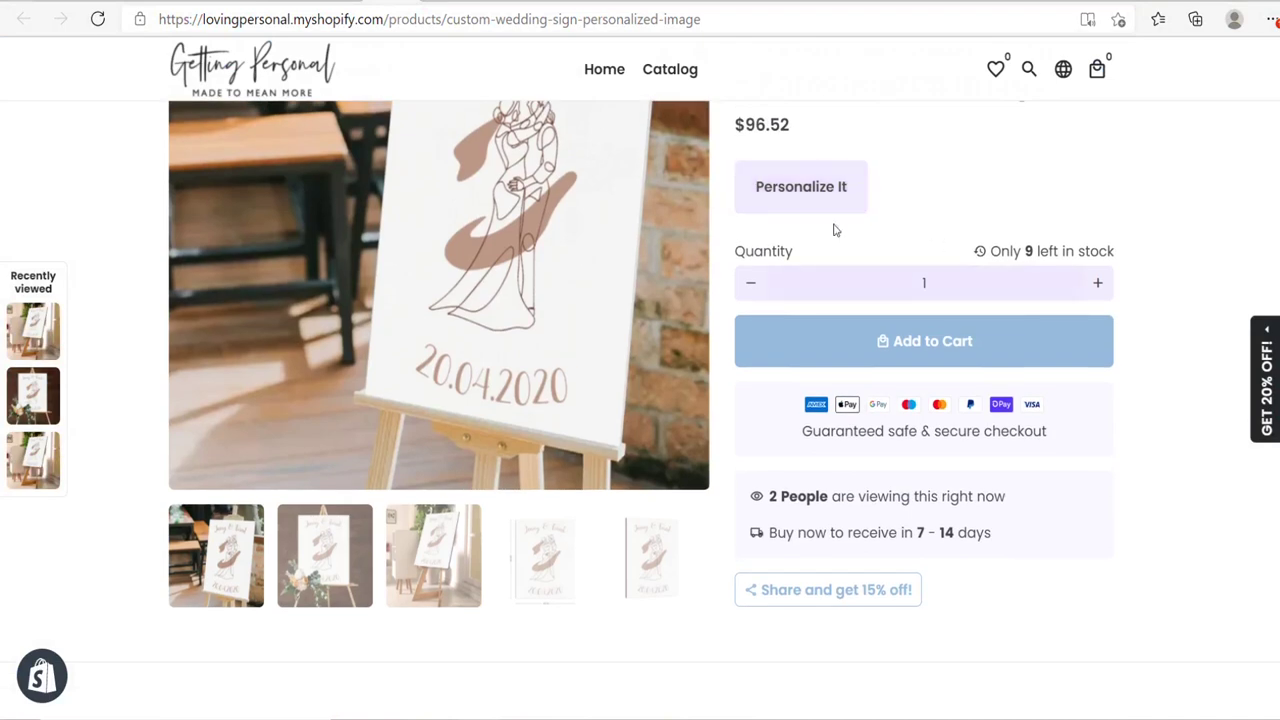
left_click(829, 191)
left_click(917, 360)
scroll(940, 358, "down", 4)
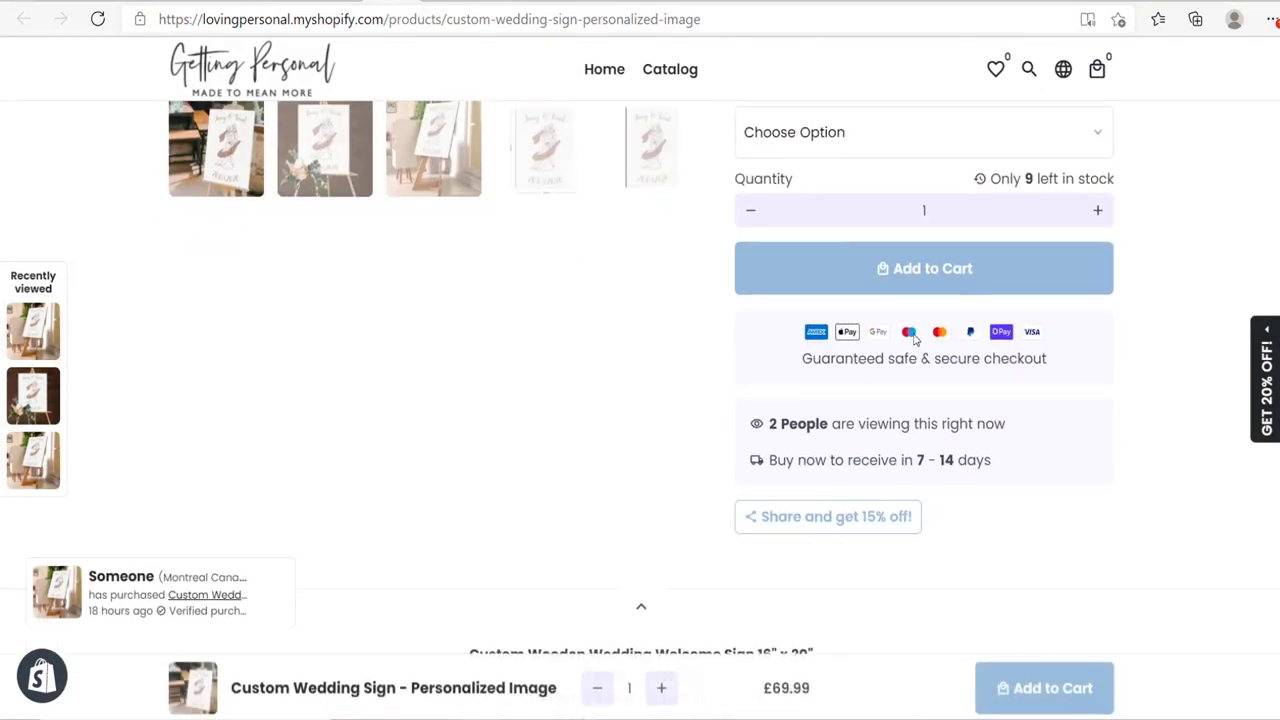
scroll(878, 311, "up", 1)
left_click(826, 245)
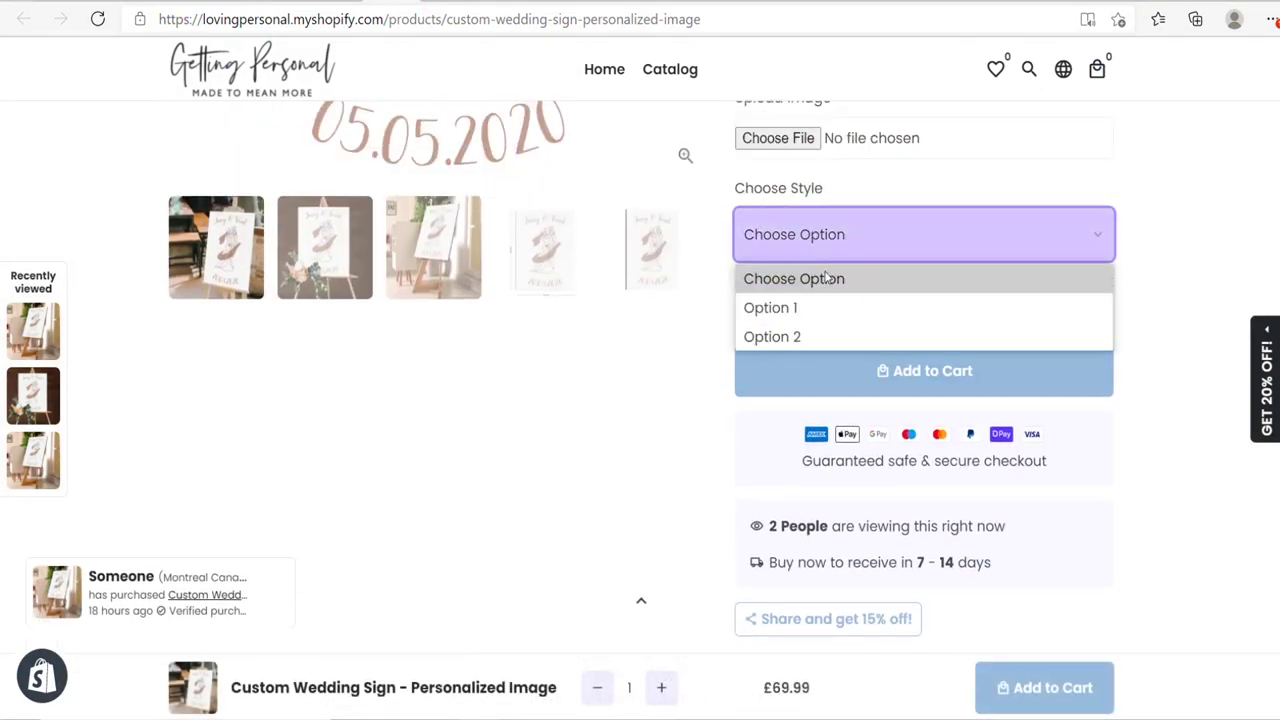
left_click(826, 306)
Switch Choose Style repeatedly between Option 1 and Option 2 to compare the product's price for each.
left_click(832, 263)
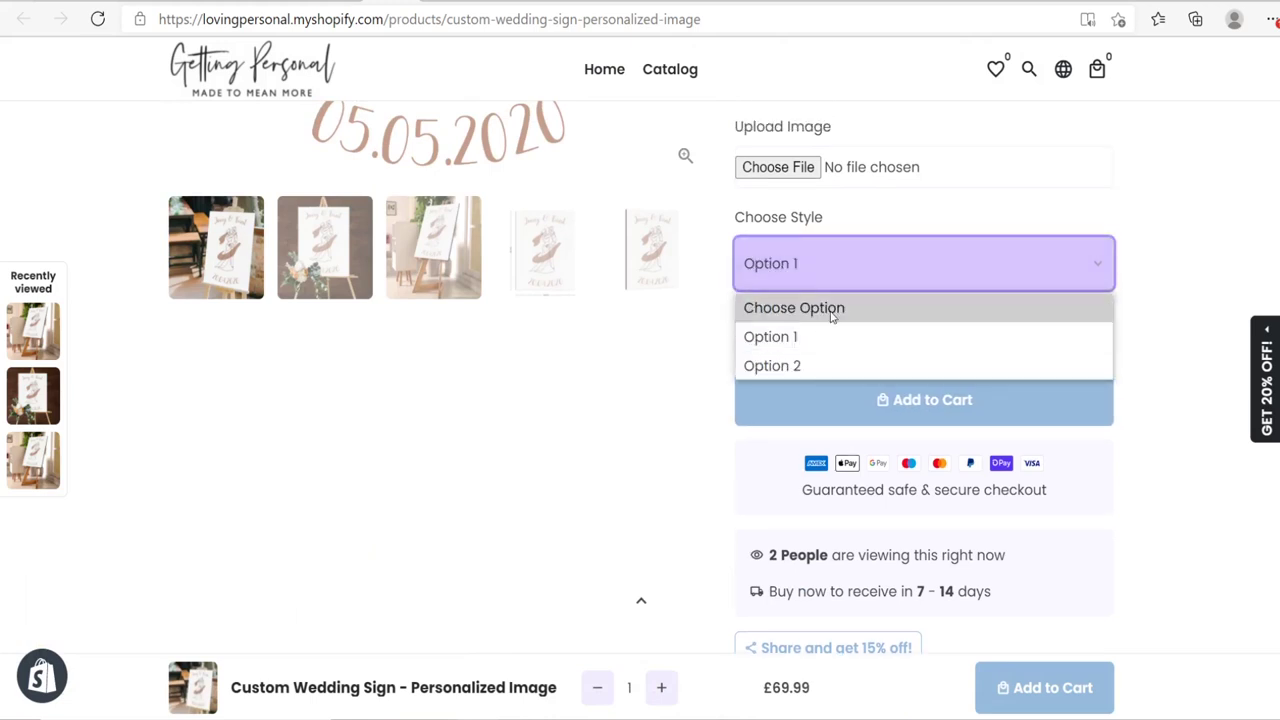
left_click(829, 368)
left_click(845, 285)
left_click(828, 338)
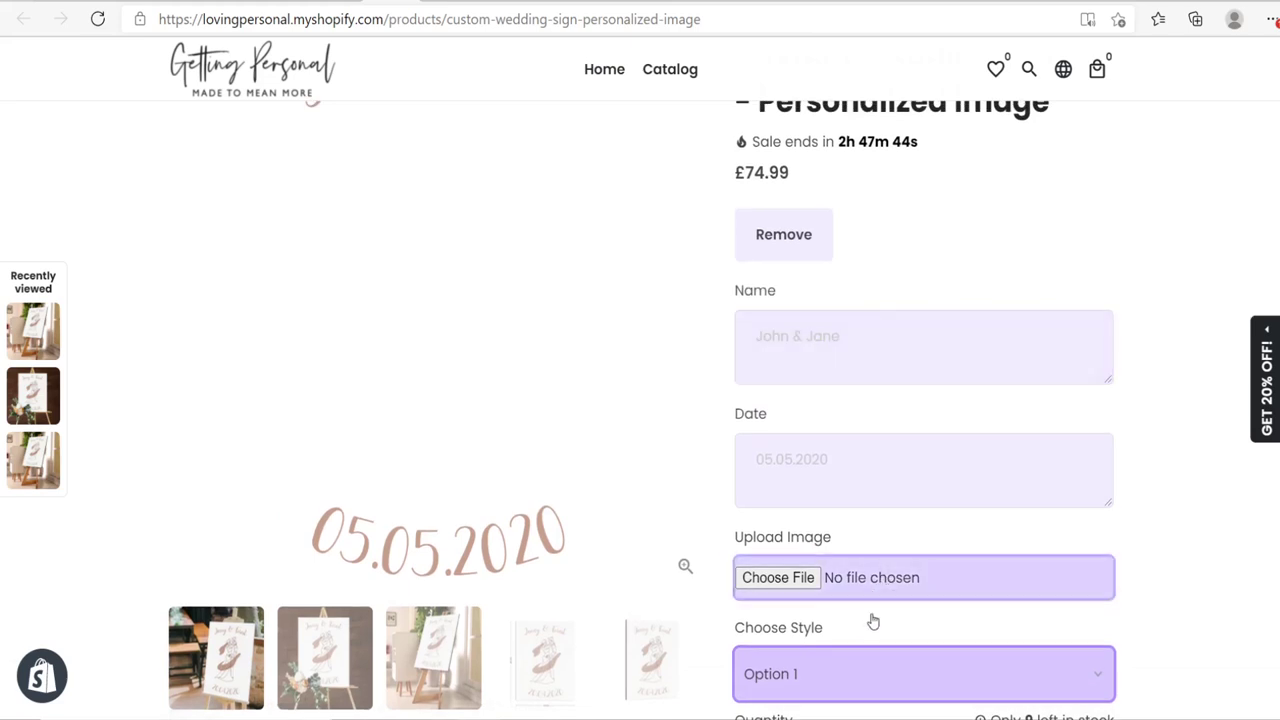
left_click(849, 680)
left_click(803, 629)
left_click(820, 674)
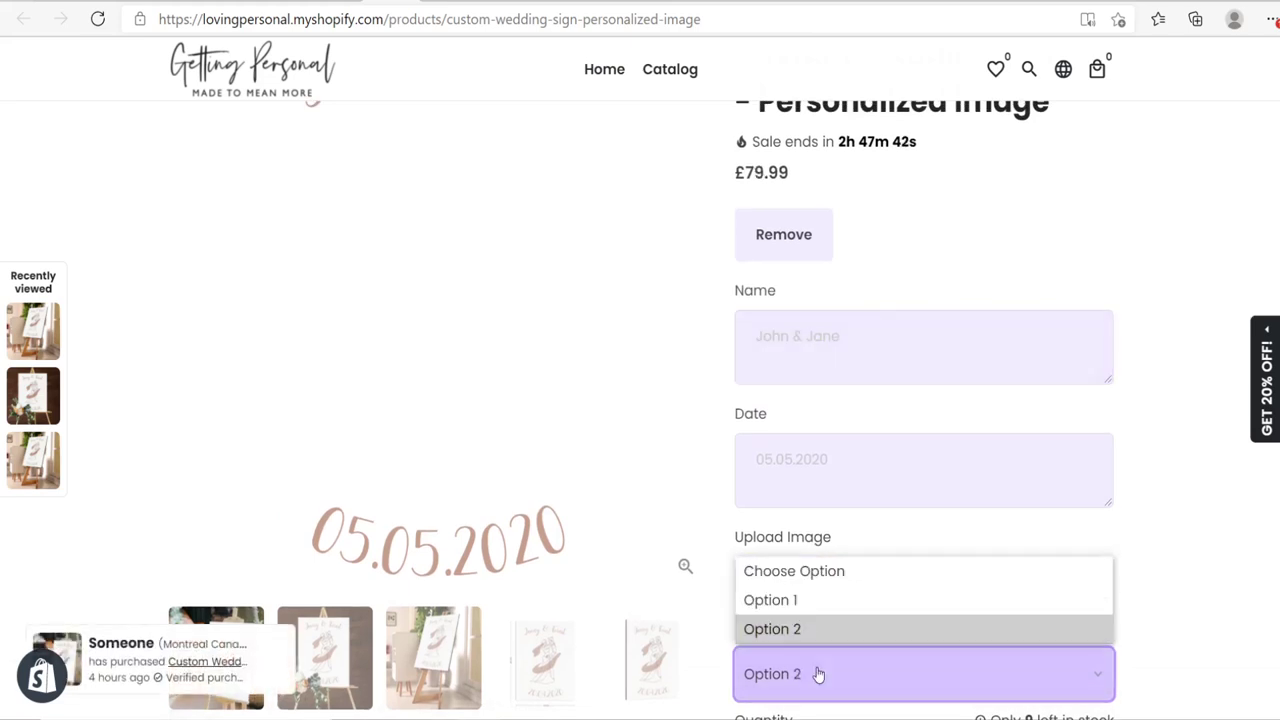
left_click(797, 601)
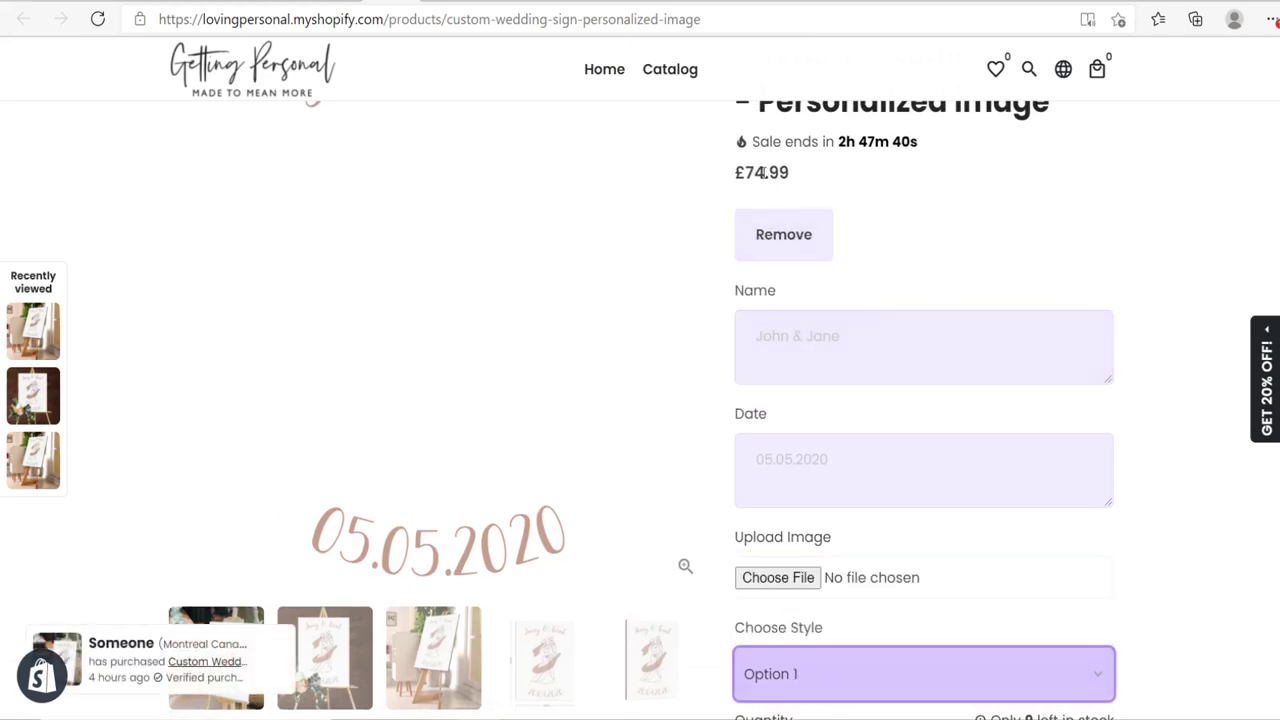
left_click(831, 681)
left_click(797, 627)
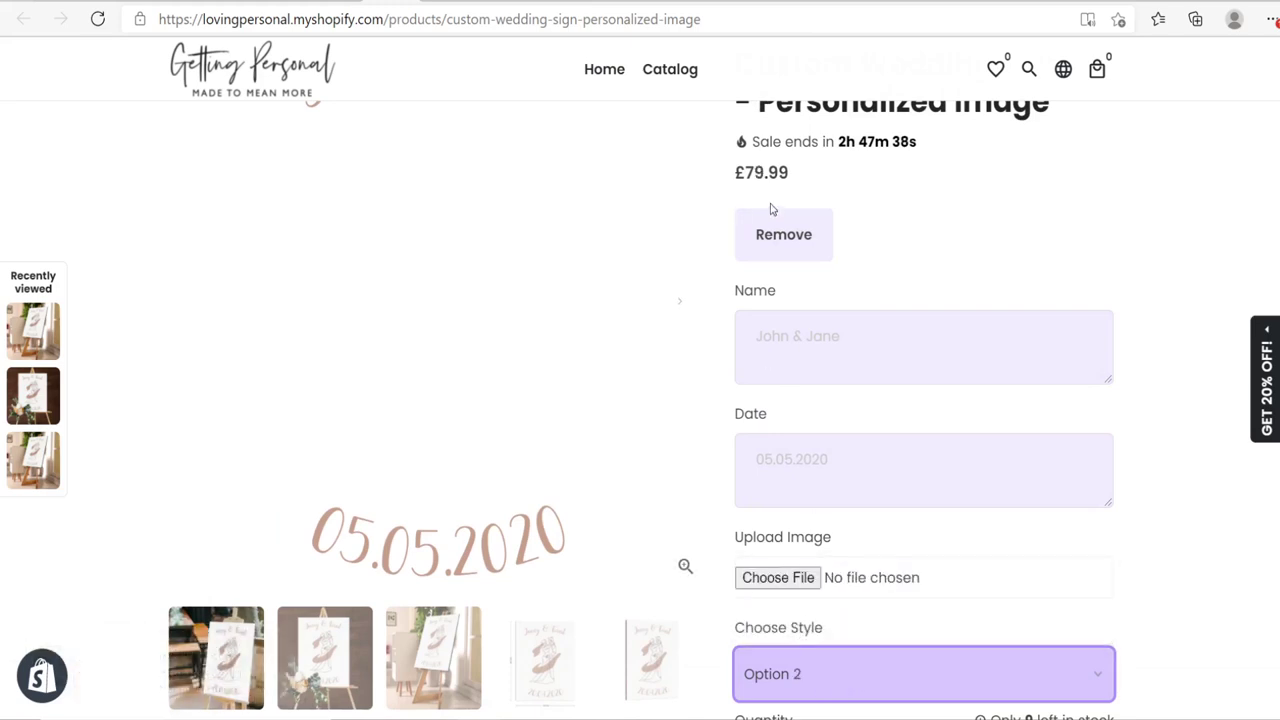
Reset Choose Style to Choose Option to check the base price, then try the options again, finishing on Option 2.
left_click(811, 671)
left_click(796, 622)
left_click(797, 666)
left_click(791, 583)
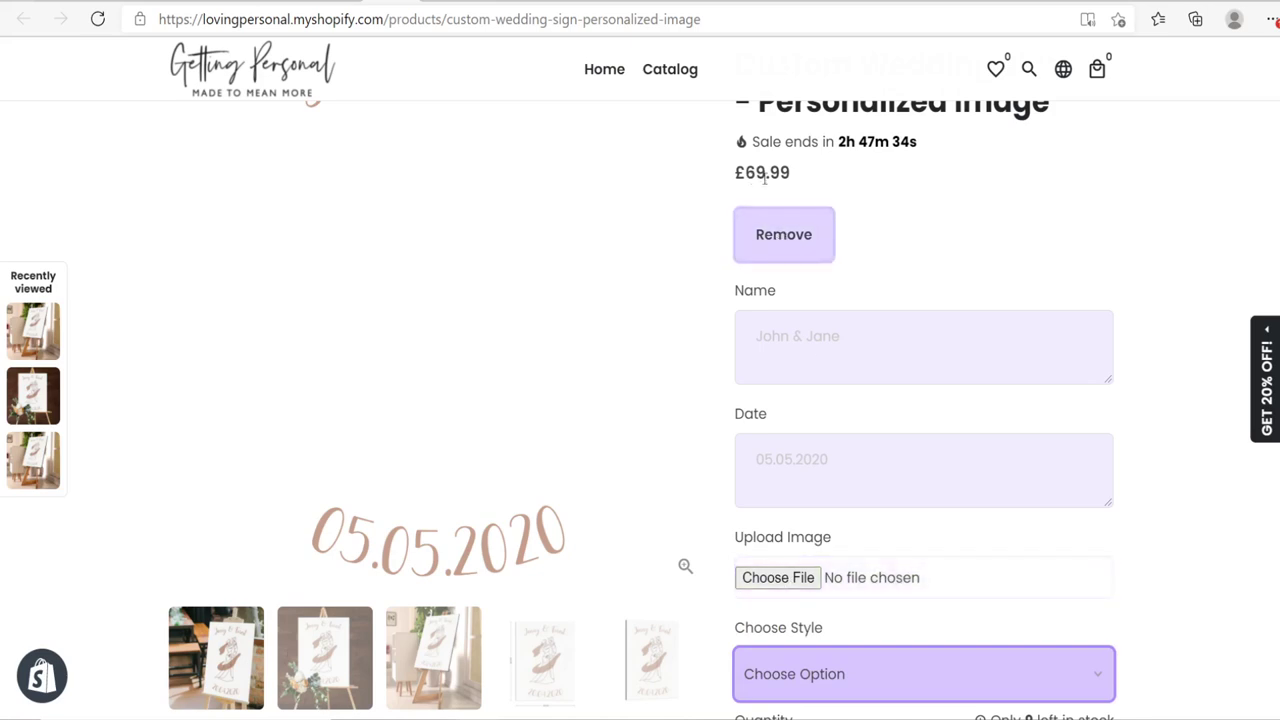
left_click(823, 666)
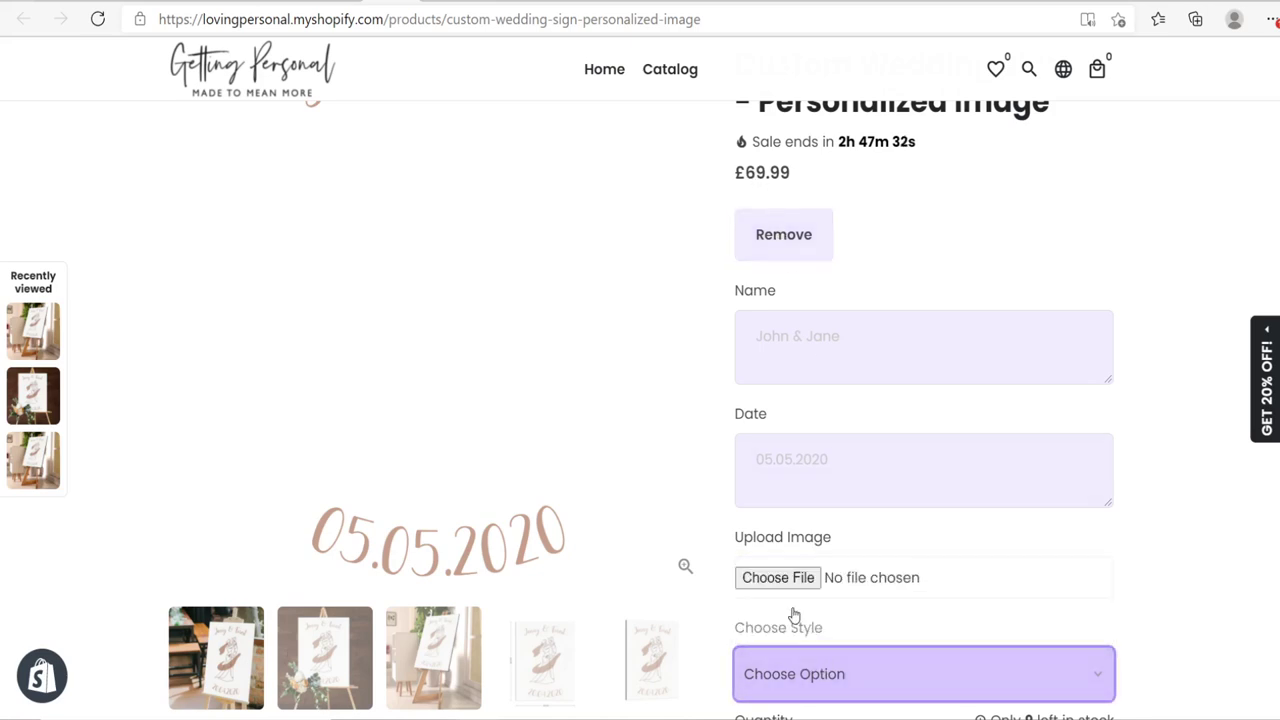
left_click(795, 602)
left_click(797, 671)
left_click(790, 628)
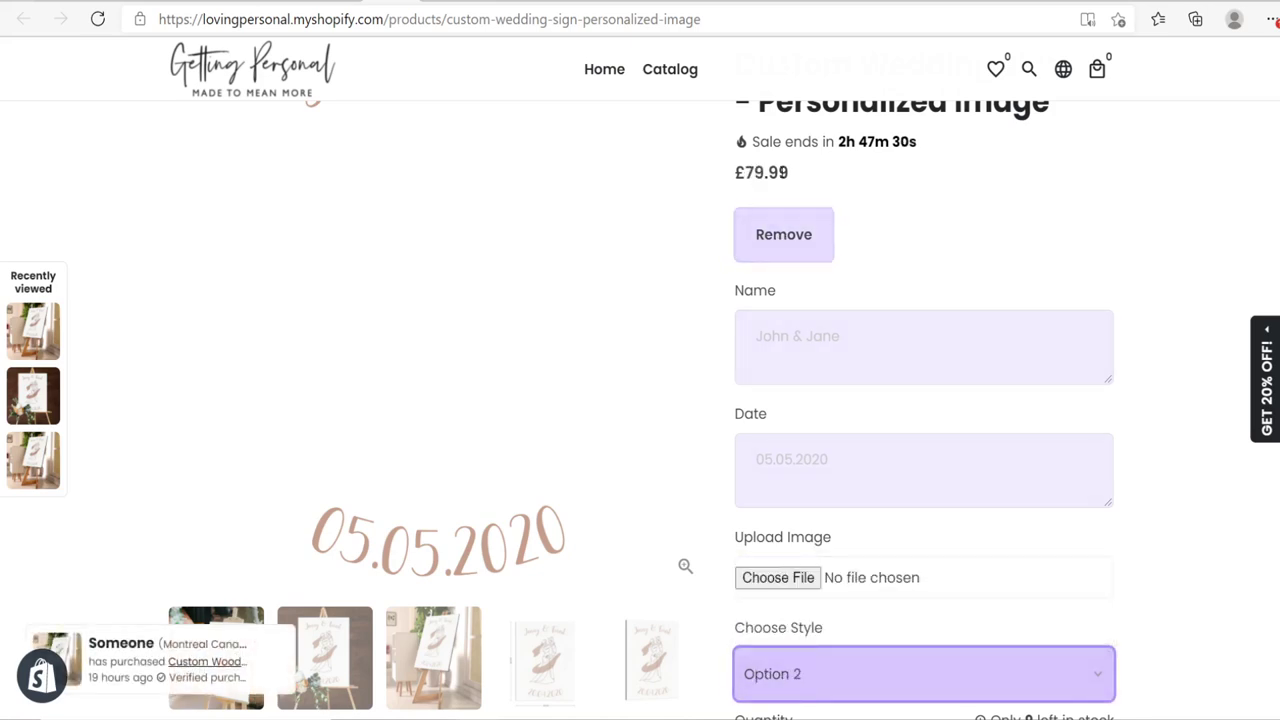
Review the sign's preview, price and personalization fields in the store, then remove the personalization.
scroll(912, 266, "up", 2)
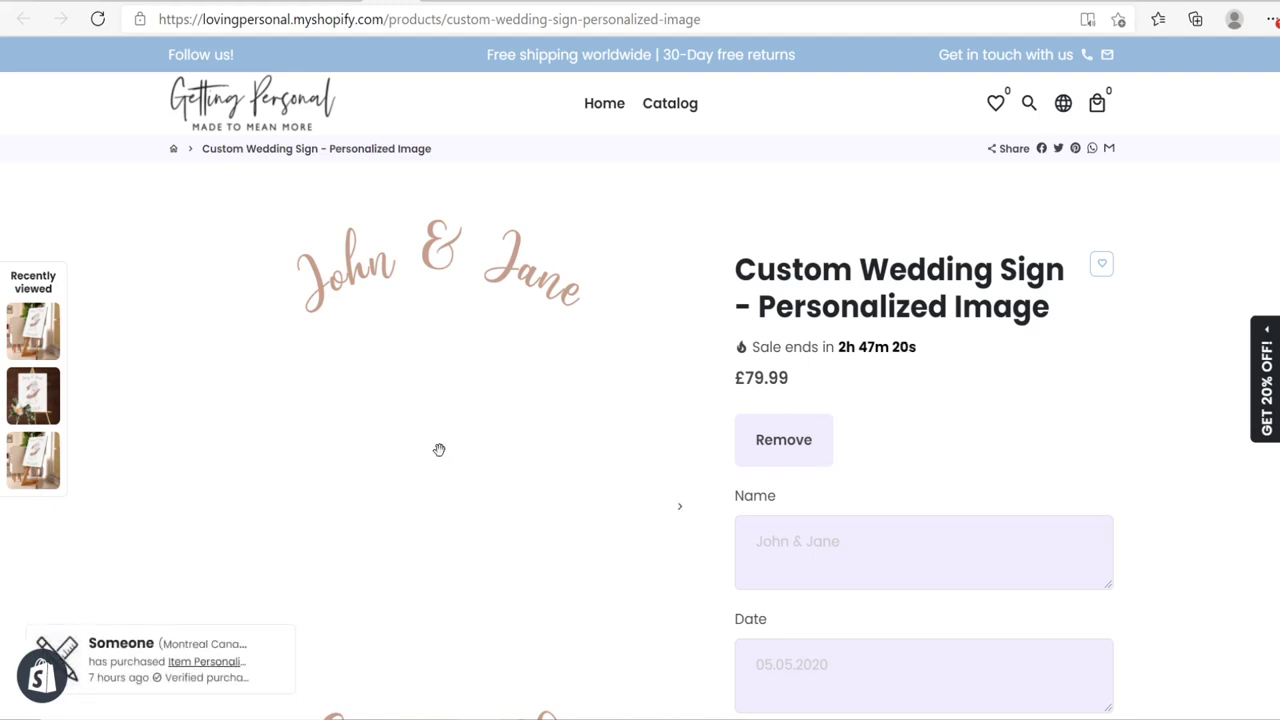
scroll(920, 500, "down", 2)
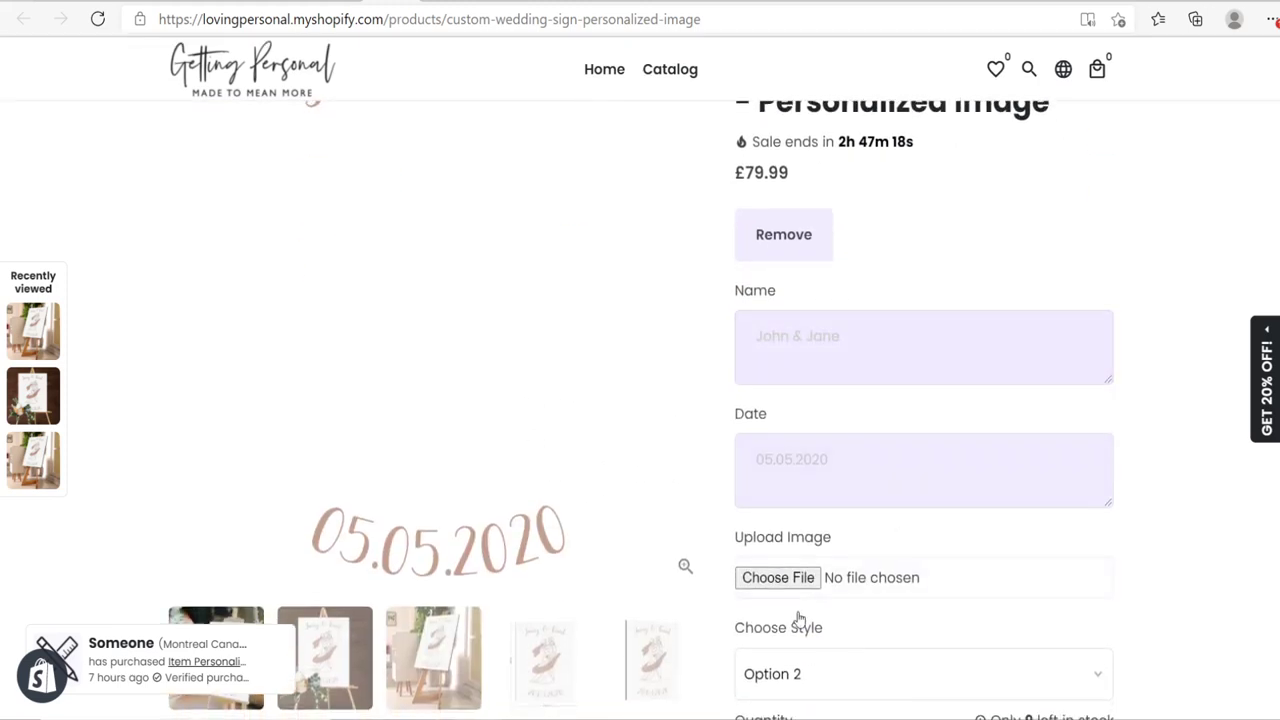
scroll(923, 450, "up", 2)
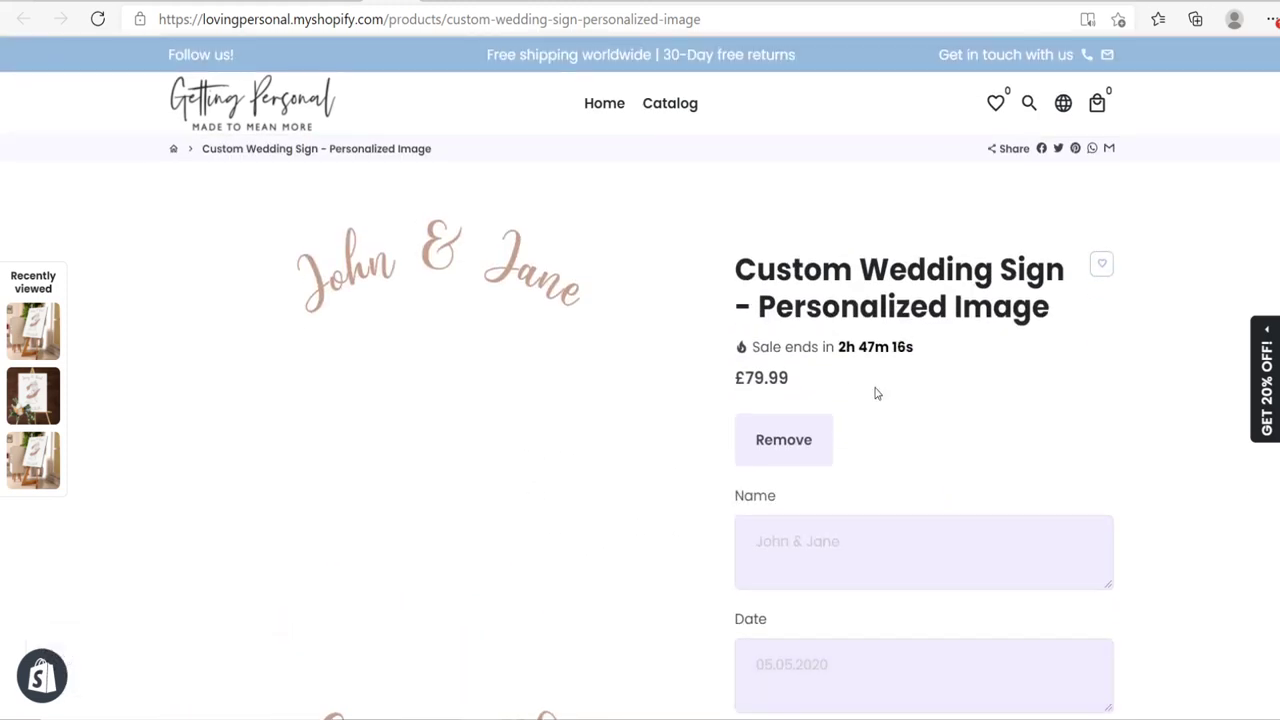
scroll(875, 420, "down", 4)
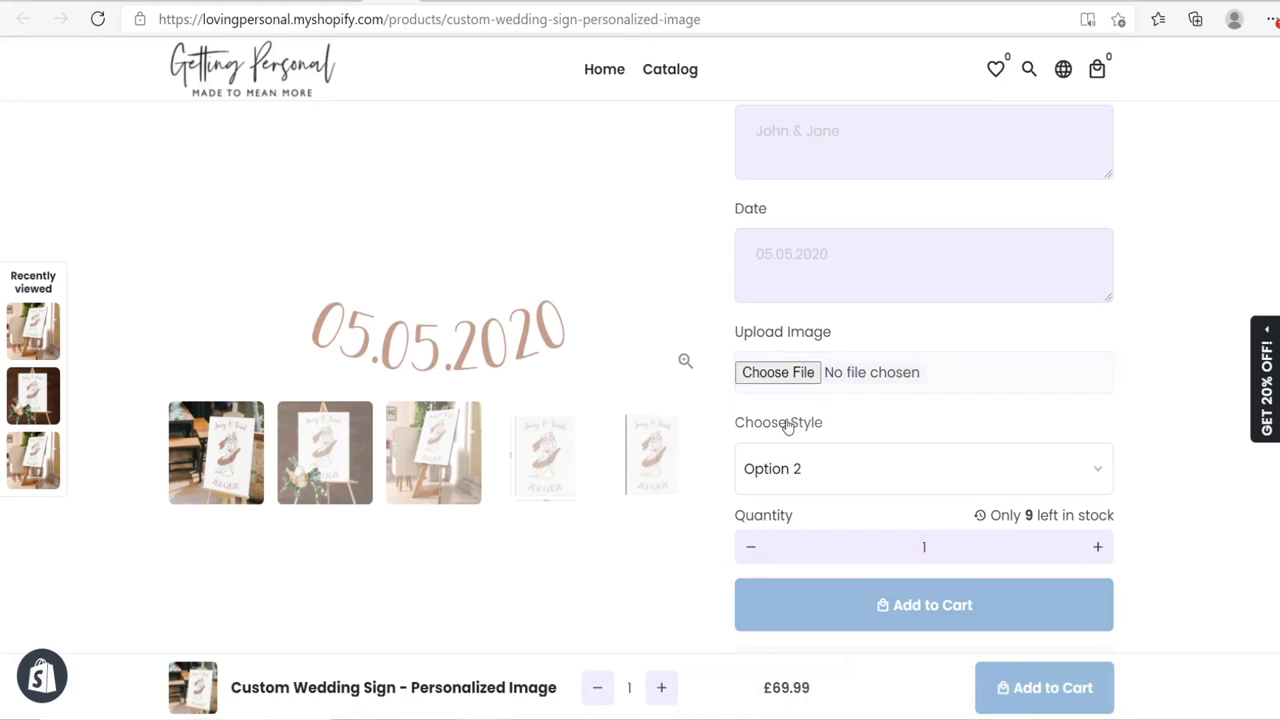
scroll(788, 426, "up", 4)
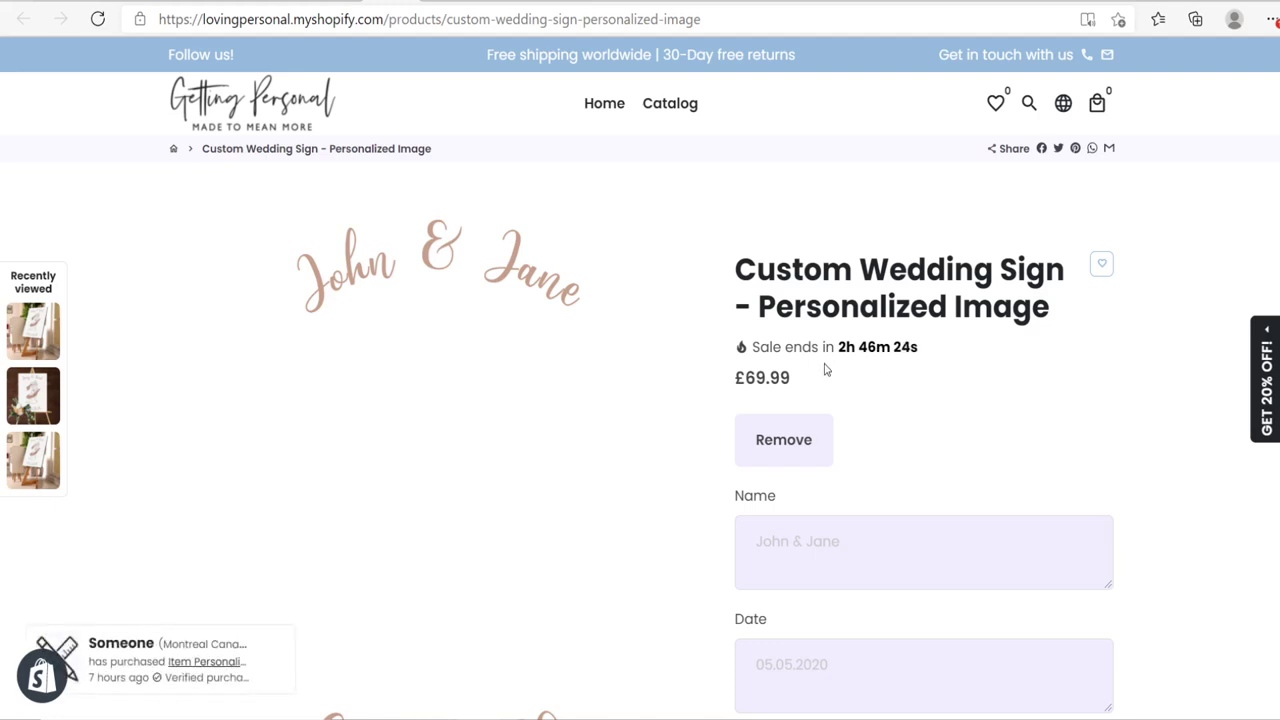
left_click(814, 437)
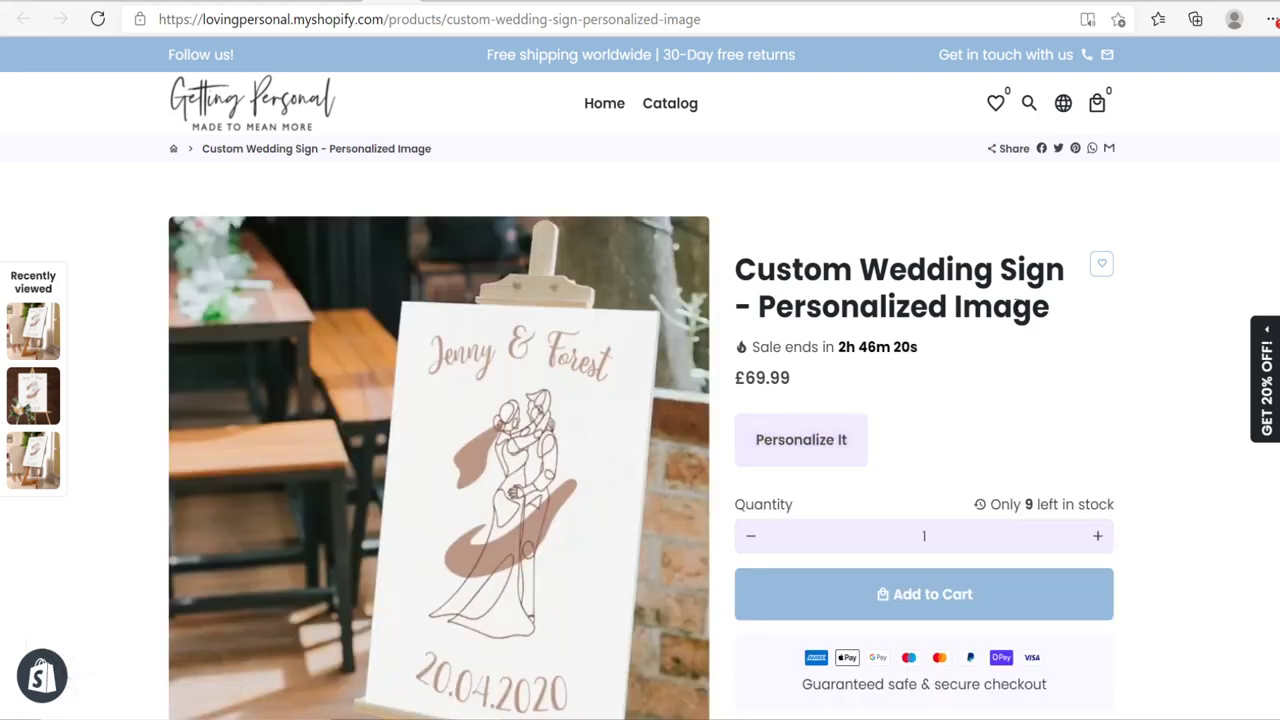
Look over the standard product page, browse its photos and show the personalization fields again.
scroll(986, 289, "down", 1)
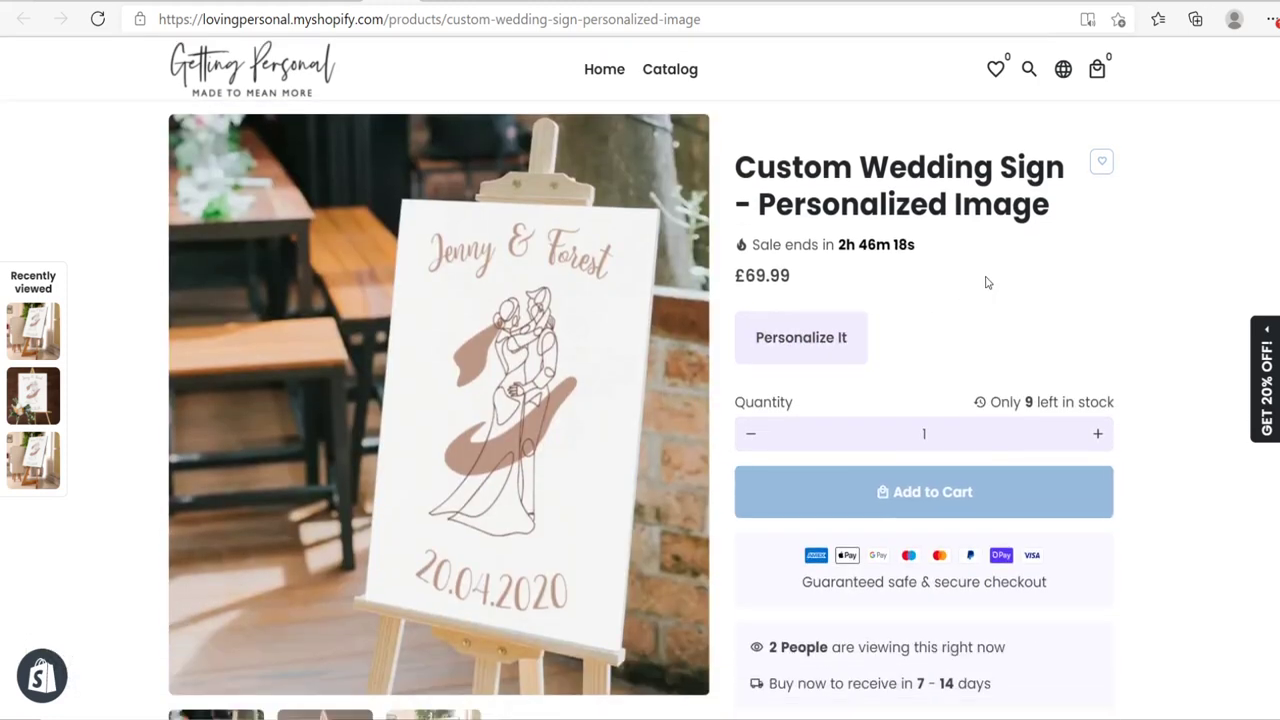
scroll(975, 268, "down", 3)
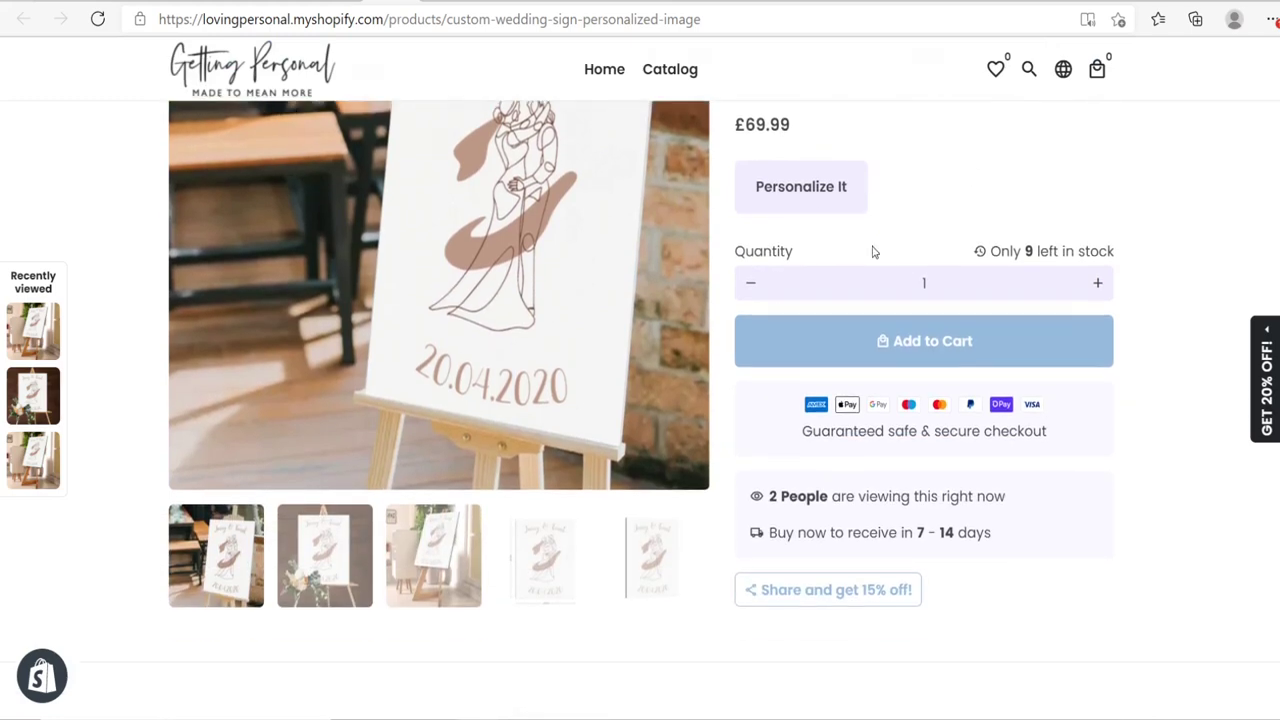
scroll(874, 251, "up", 5)
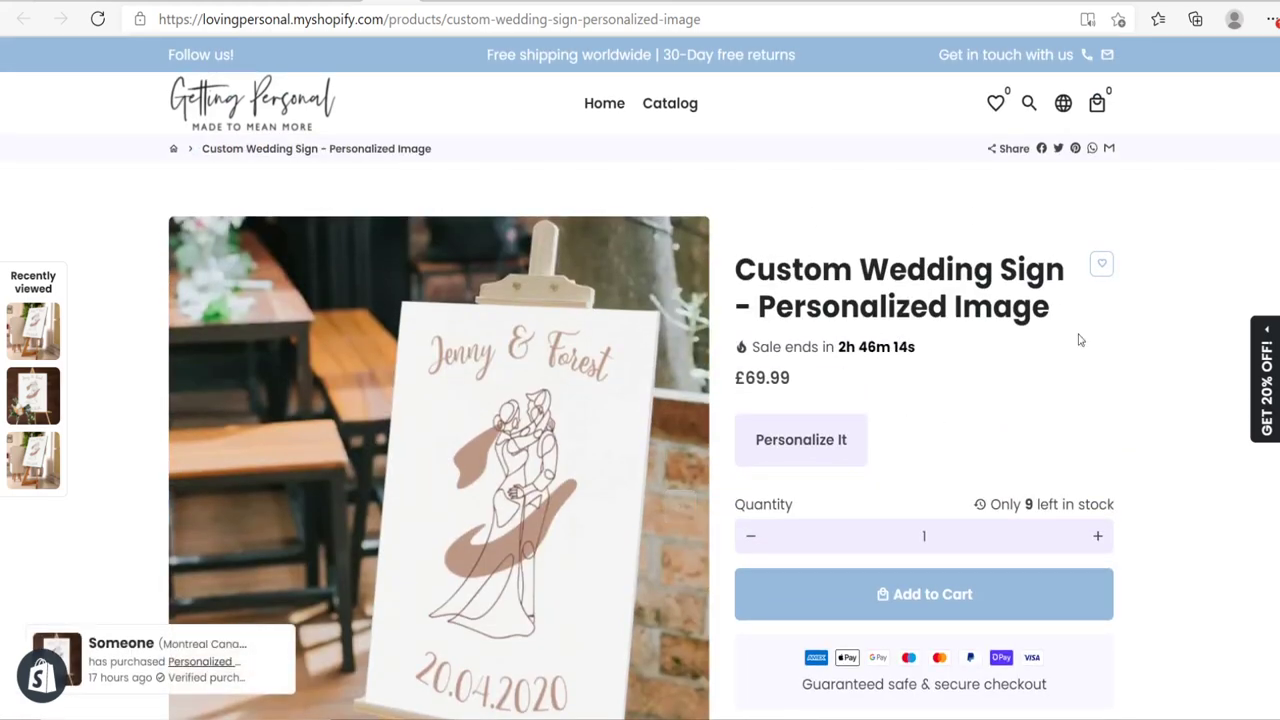
left_click(678, 508)
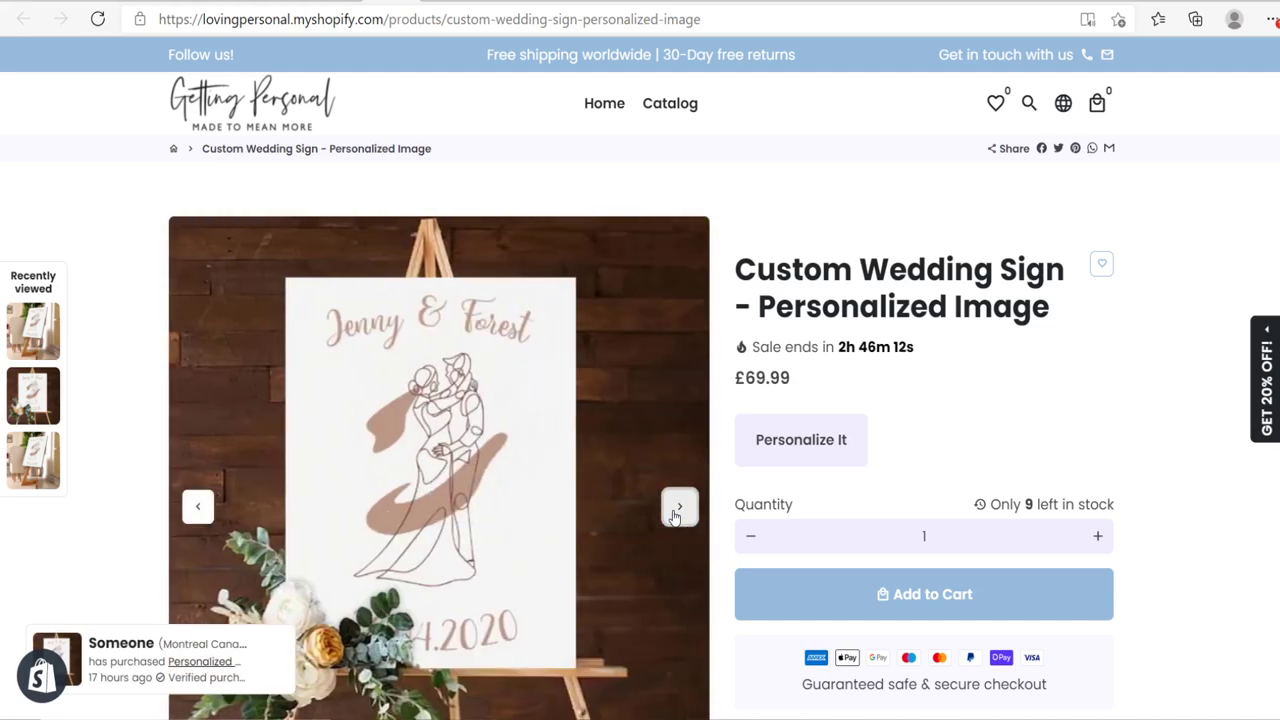
left_click(678, 508)
left_click(678, 508)
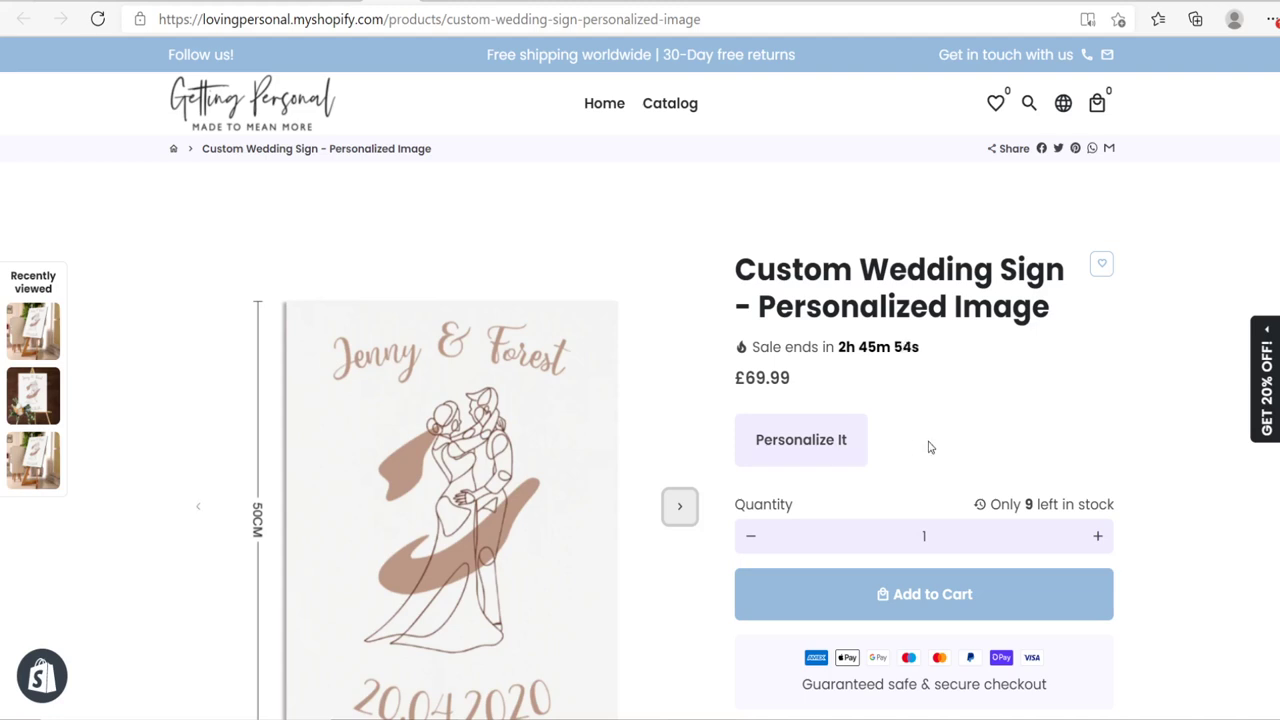
left_click(823, 451)
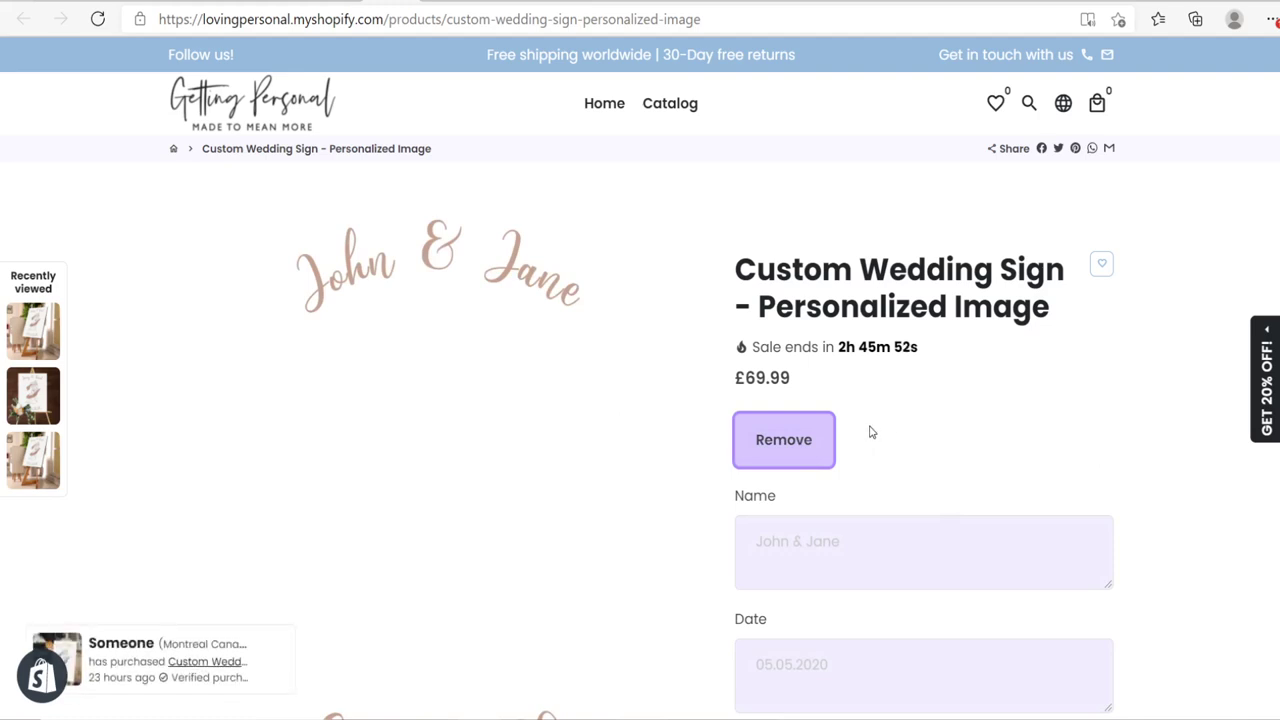